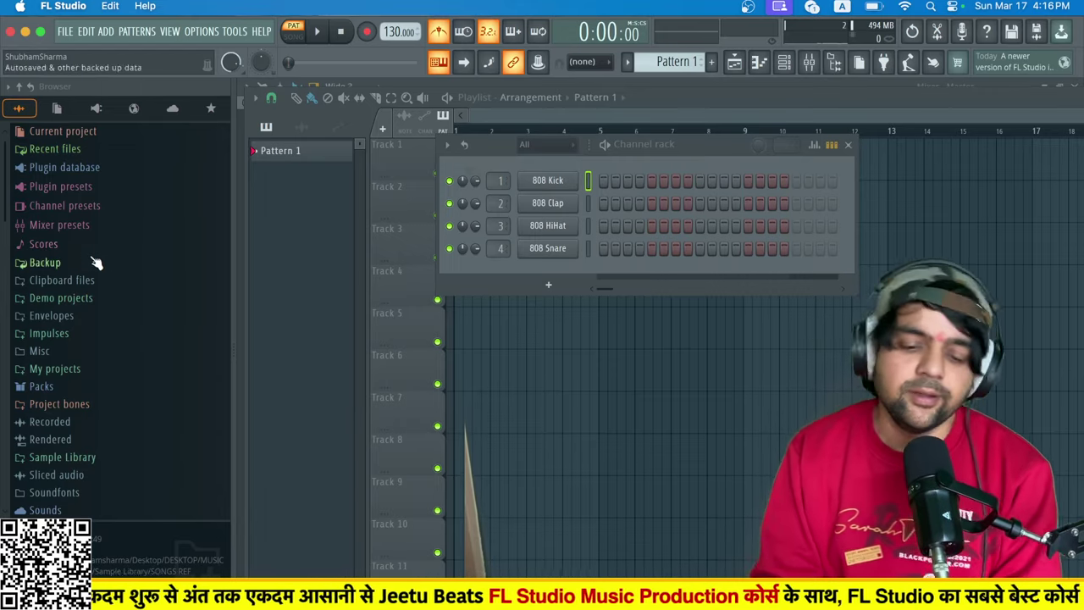
# Close the channel rack and expand the Sample Library folder in the browser.
pyautogui.click(683, 114)
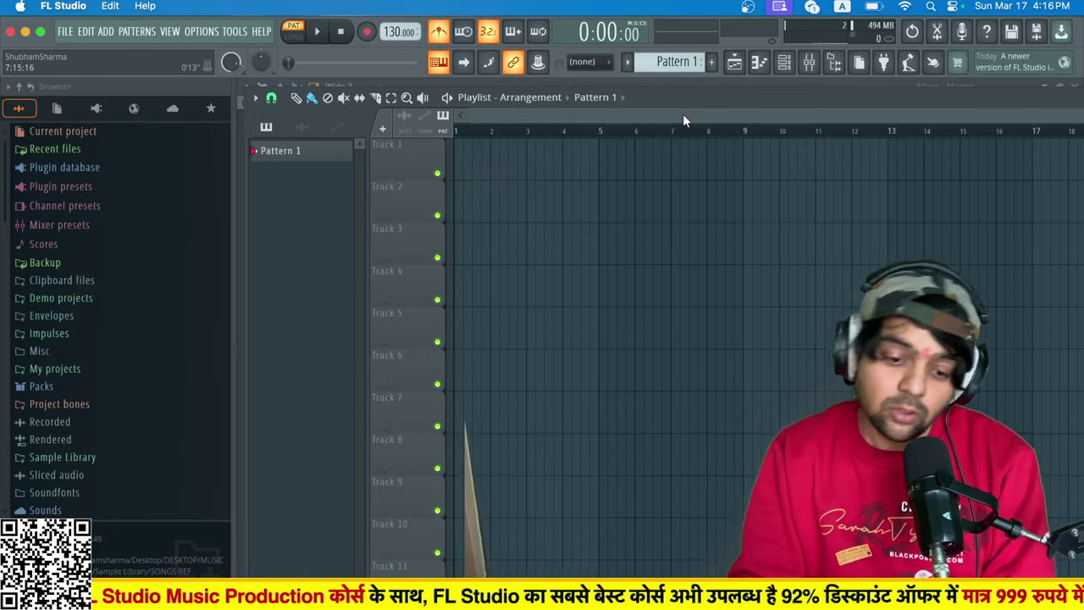
pyautogui.scroll(-3, 53, 388)
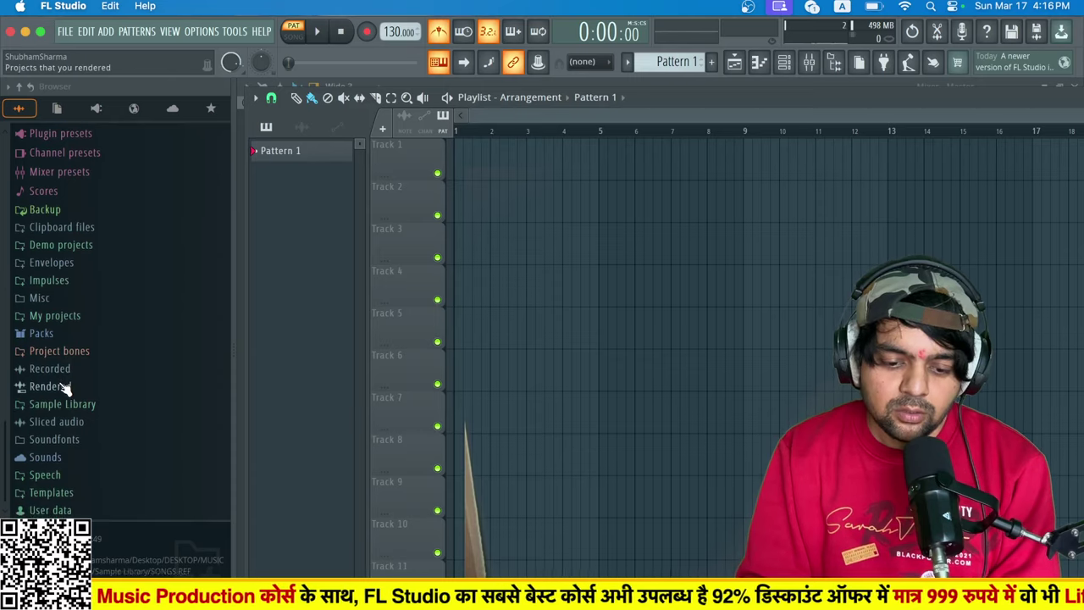
pyautogui.click(112, 407)
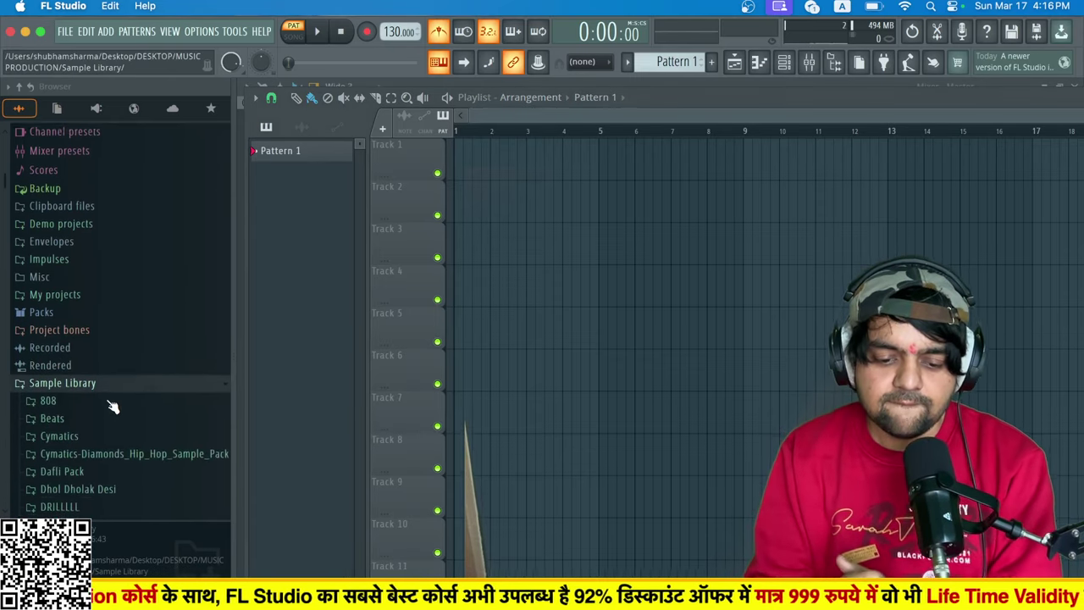
# Open the Sounds_of_KSHMR_Vol.2_Splice folder down to its Samples & Loops subfolder.
pyautogui.scroll(-10, 113, 405)
pyautogui.scroll(5, 112, 405)
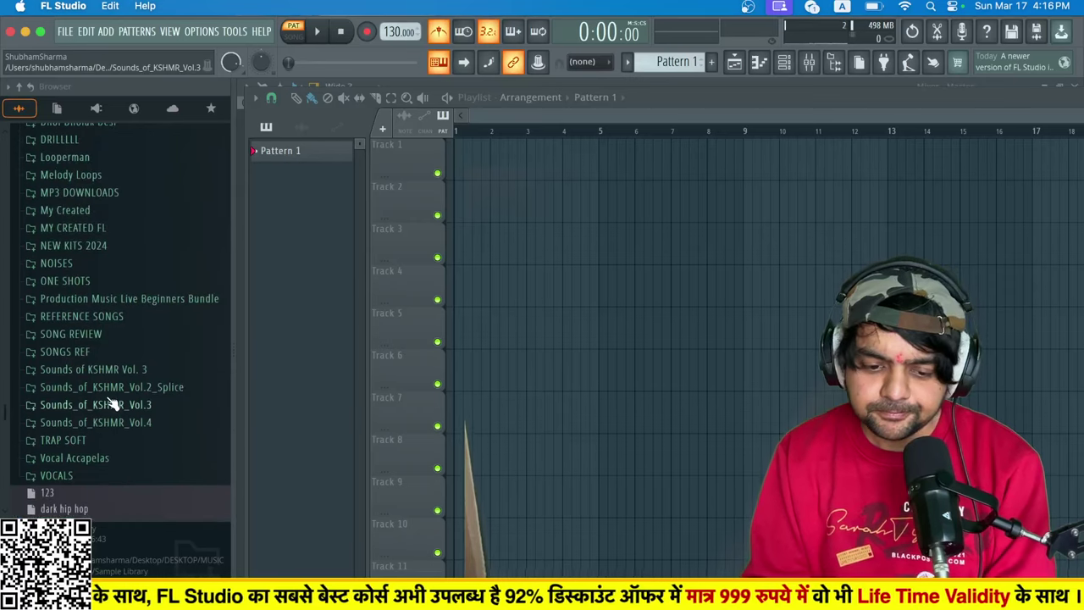
pyautogui.scroll(-5, 111, 385)
pyautogui.scroll(3, 112, 384)
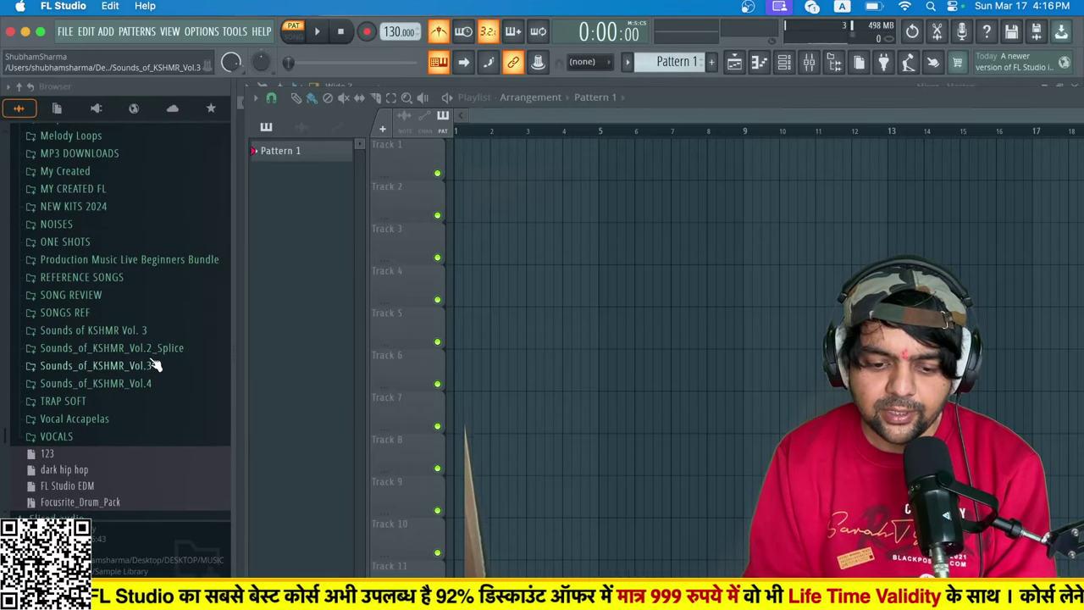
pyautogui.click(140, 330)
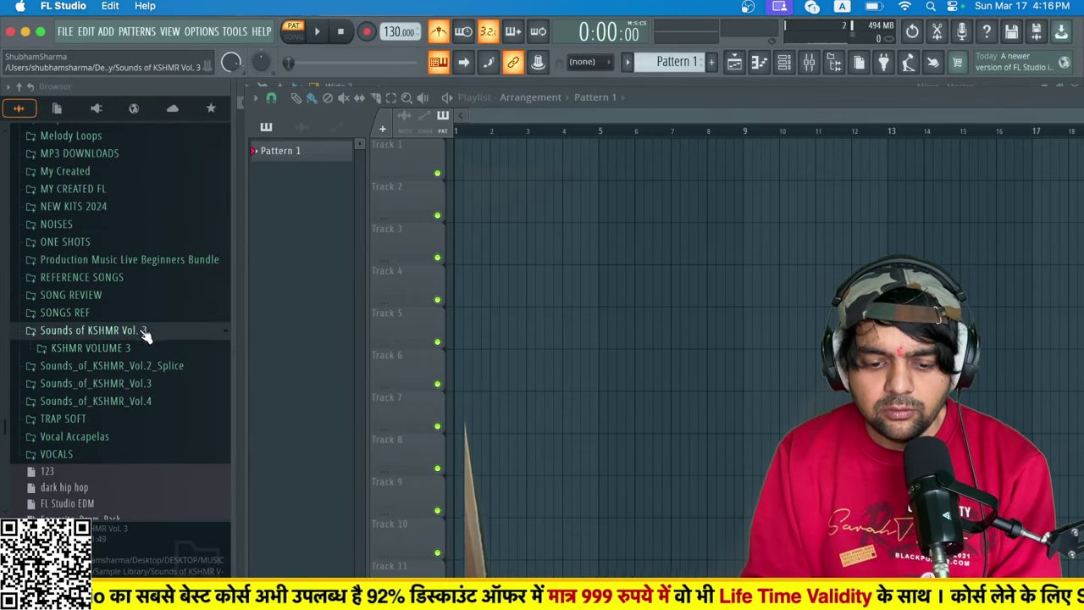
pyautogui.click(144, 332)
pyautogui.click(157, 348)
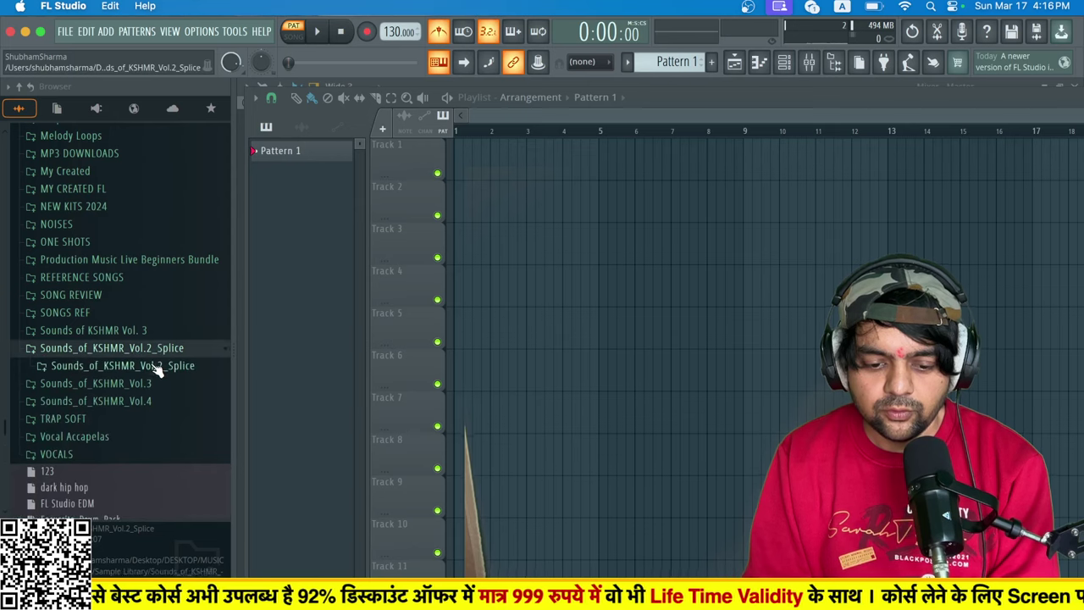
pyautogui.click(157, 367)
pyautogui.click(161, 382)
pyautogui.click(154, 399)
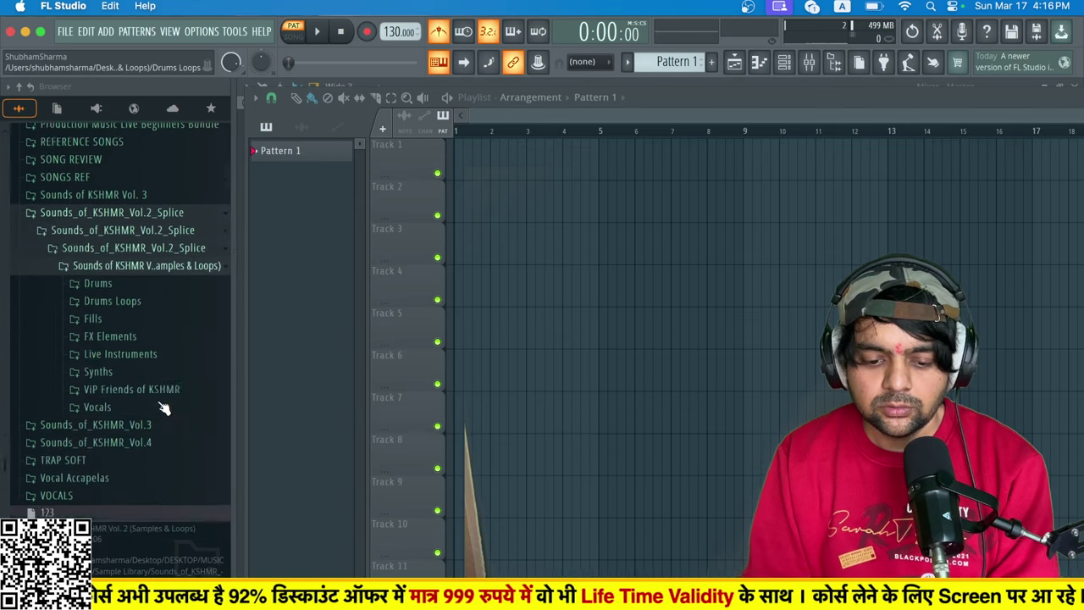
# Open the Signature Kicks folder inside the KSHMR Vol. 2 drum kick samples.
pyautogui.scroll(-3, 159, 339)
pyautogui.scroll(2, 158, 300)
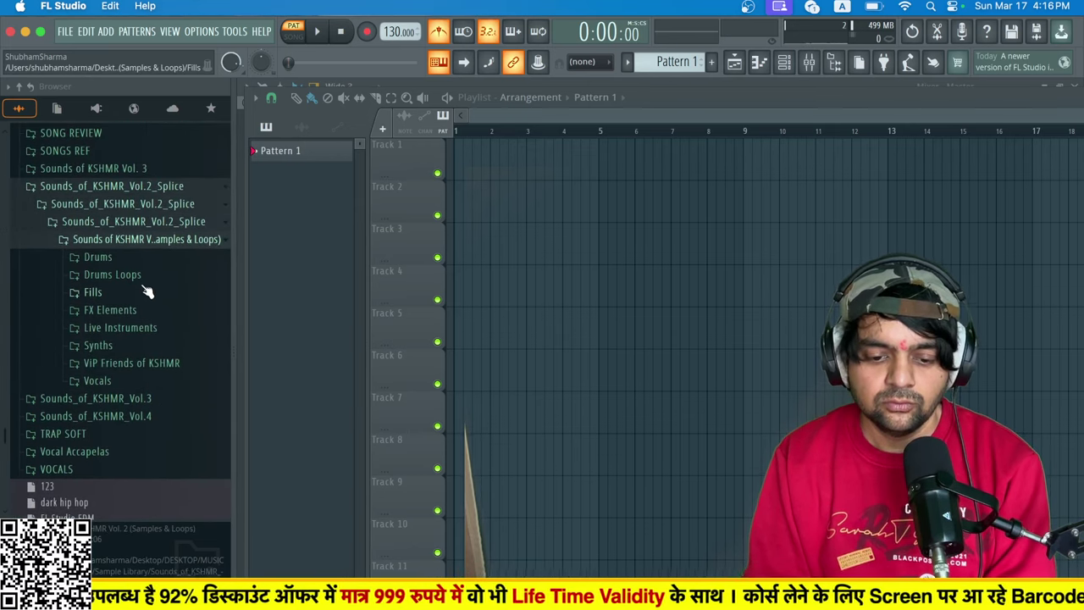
pyautogui.click(100, 257)
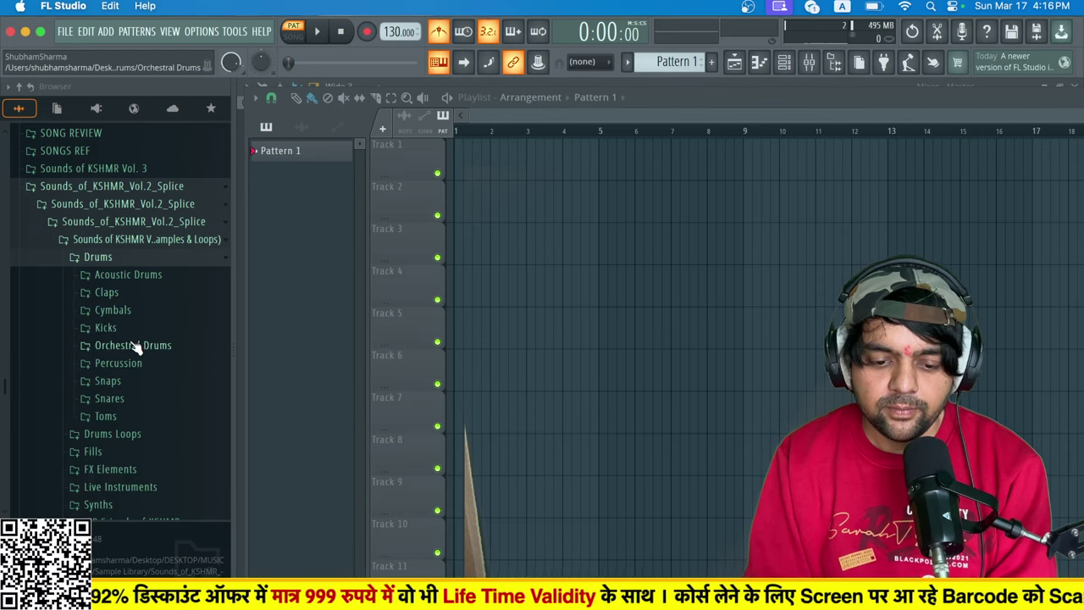
pyautogui.click(107, 328)
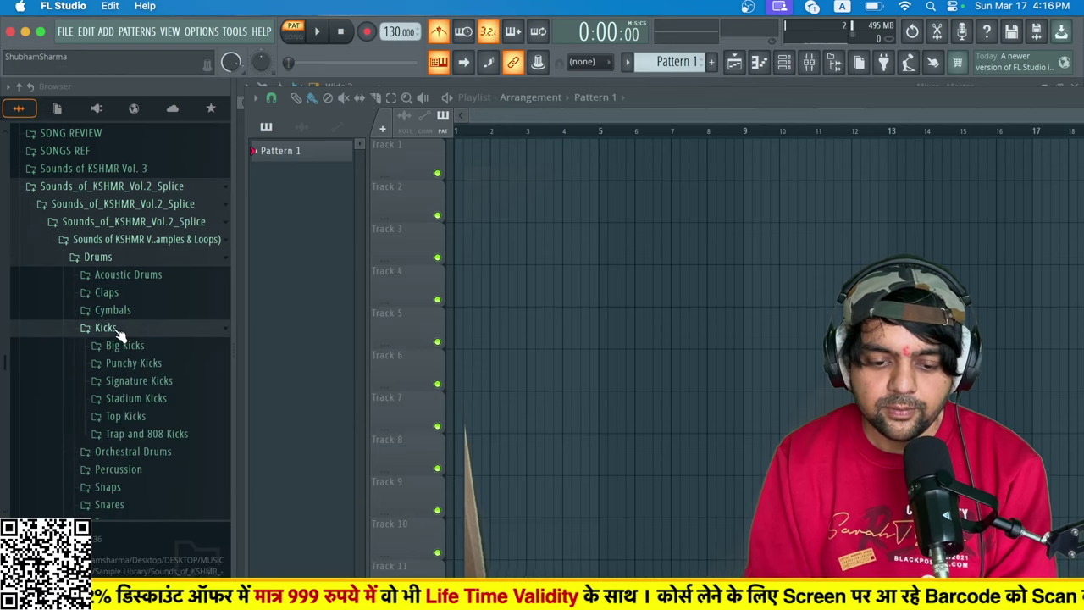
pyautogui.click(151, 377)
# Audition the KSHMR signature kicks from Kick 06 - Heaven RMX up the list to Kick 01 - Bazaar.
pyautogui.click(153, 374)
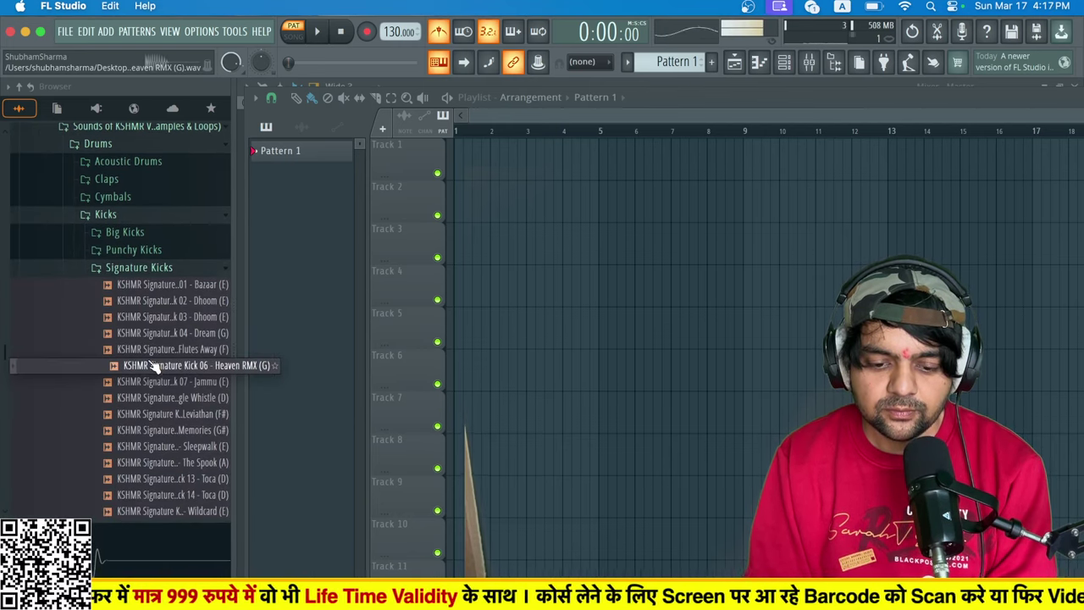
pyautogui.click(154, 349)
pyautogui.click(155, 333)
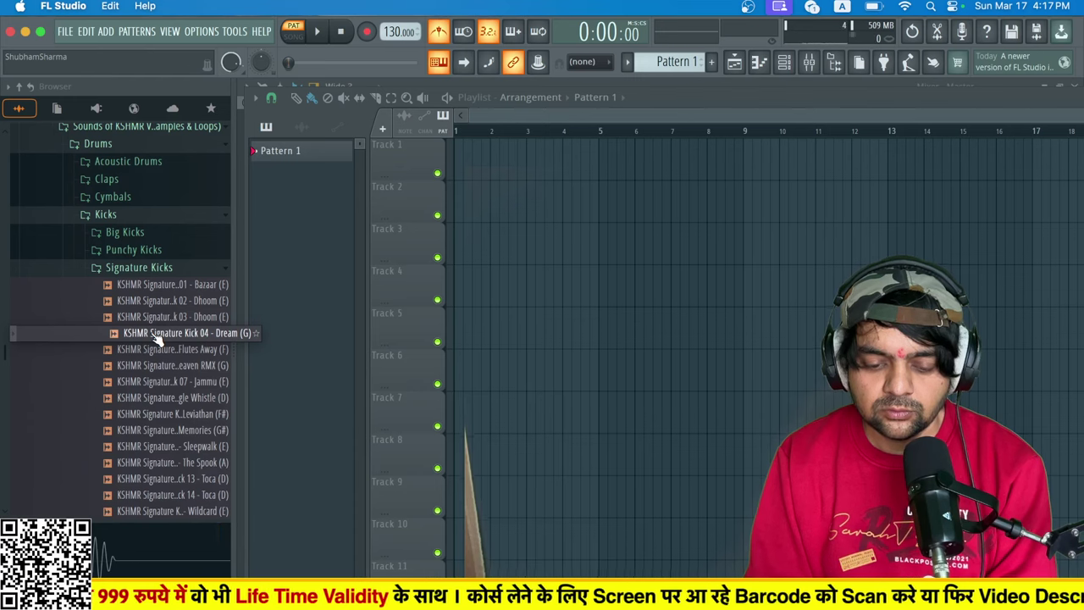
pyautogui.click(155, 317)
pyautogui.click(153, 301)
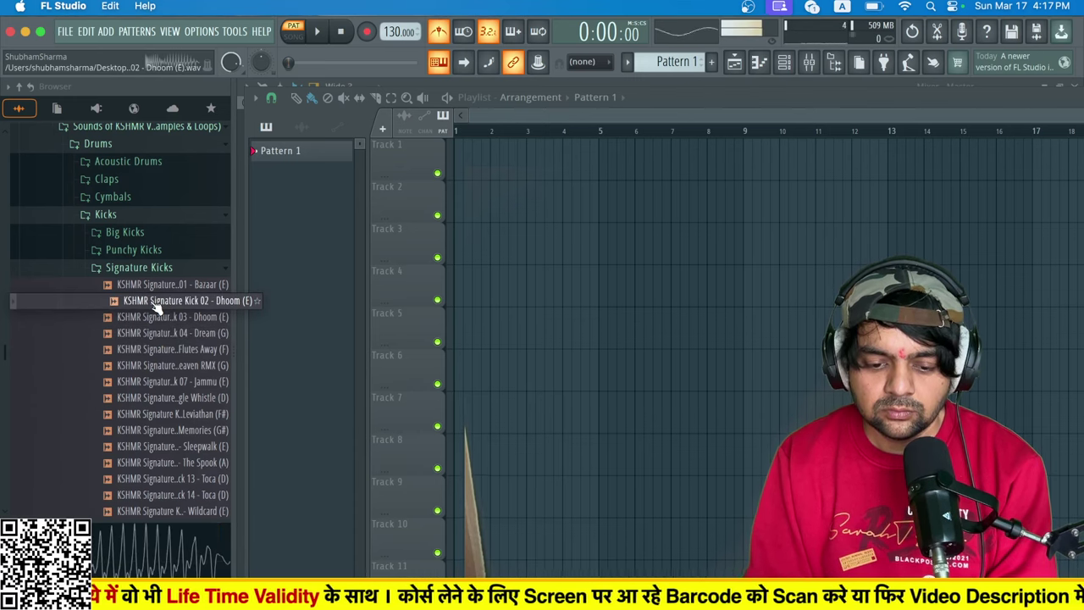
pyautogui.click(150, 286)
pyautogui.click(150, 286)
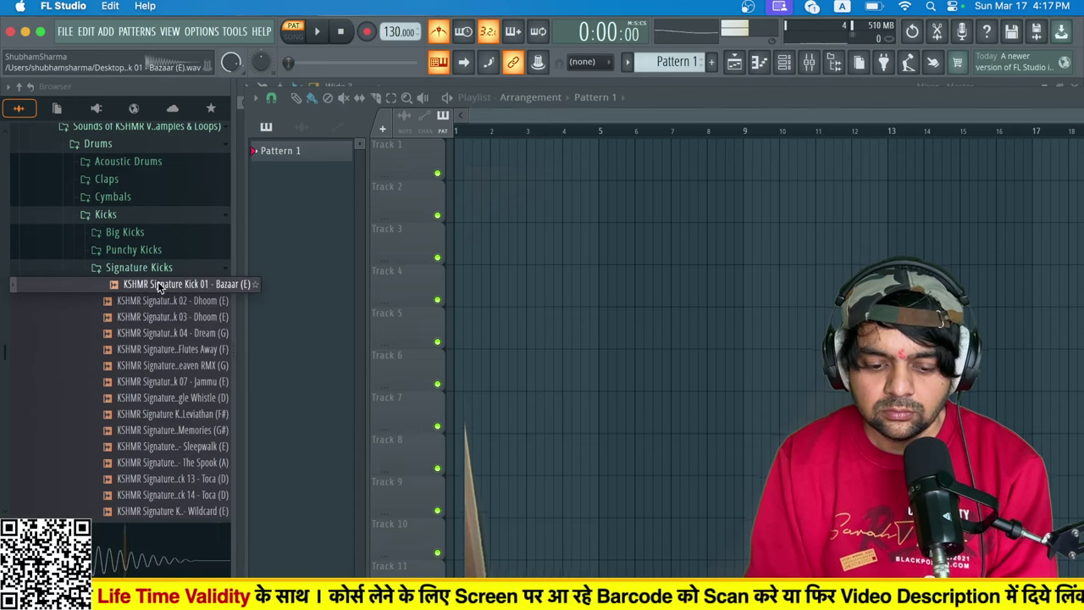
# Replace the 808 Kick sample with KSHMR Signature Kick 01 - Bazaar (E) and set the tempo to 94 BPM.
pyautogui.click(785, 61)
pyautogui.moveTo(169, 285); pyautogui.dragTo(542, 179)
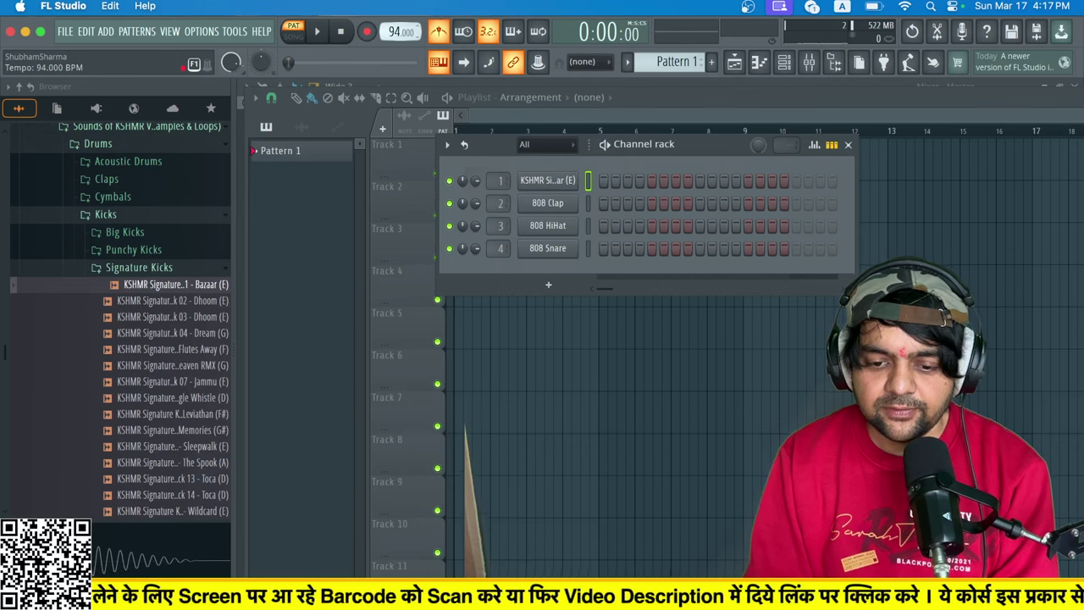
# Place kick hits on steps 1 and 9 of the first channel and play the pattern to check the beat.
pyautogui.click(604, 182)
pyautogui.press('space')
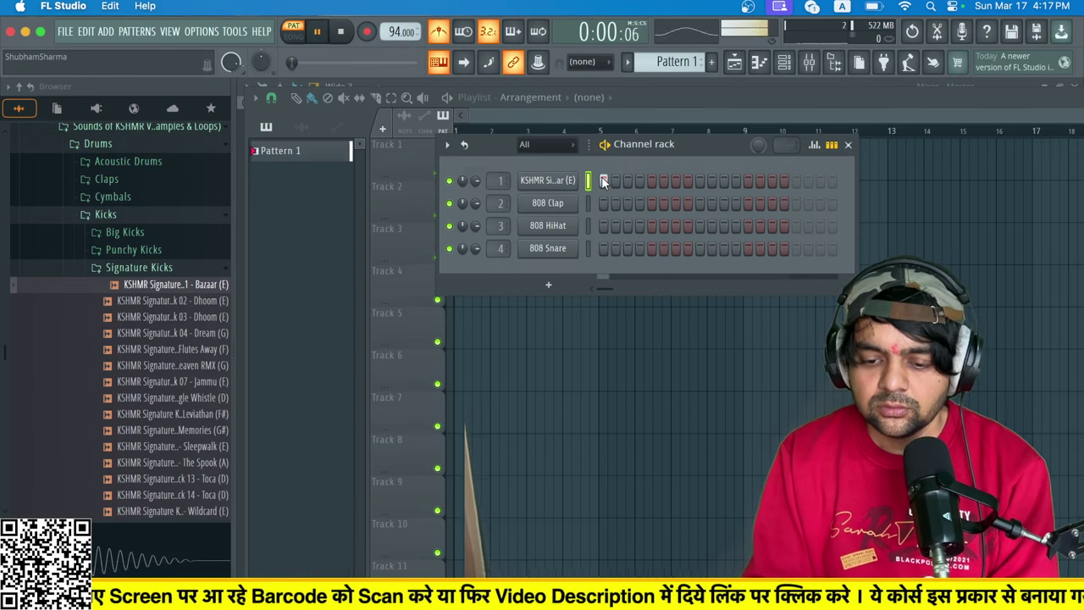
pyautogui.click(695, 182)
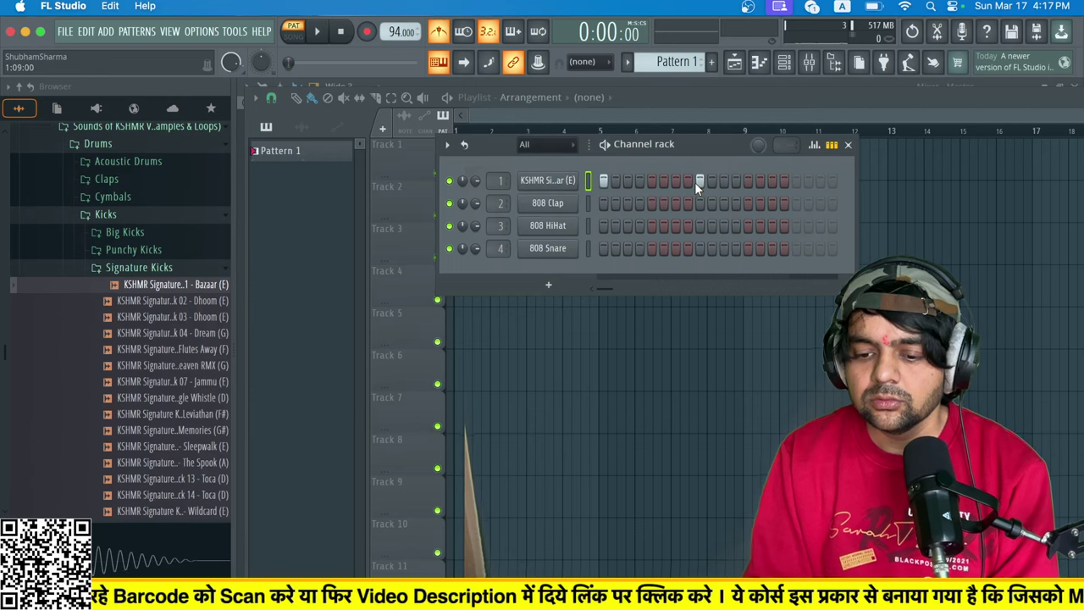
pyautogui.press('space')
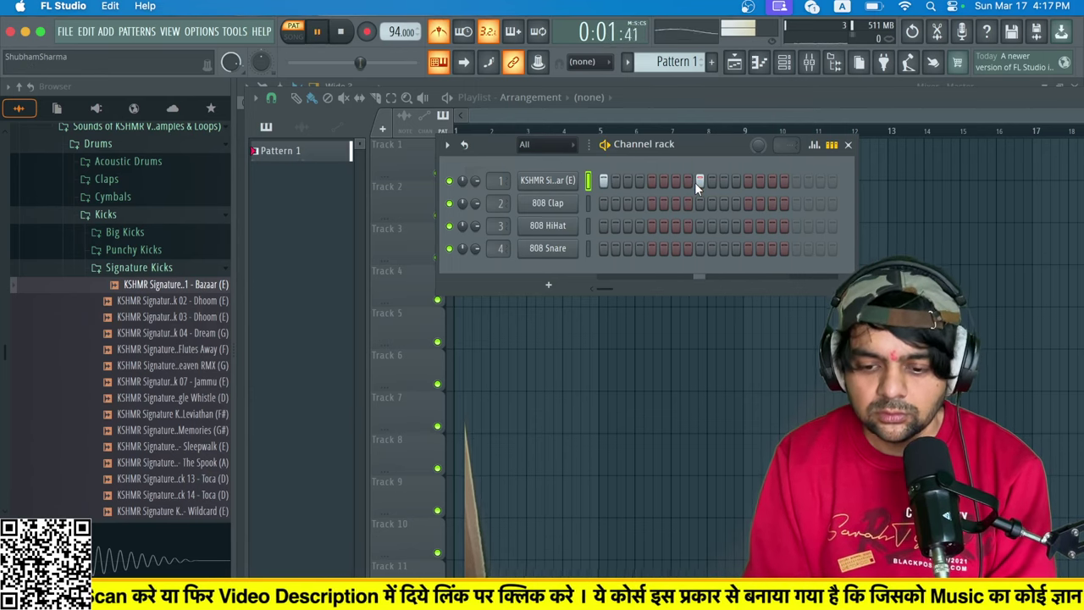
pyautogui.press('space')
pyautogui.click(169, 268)
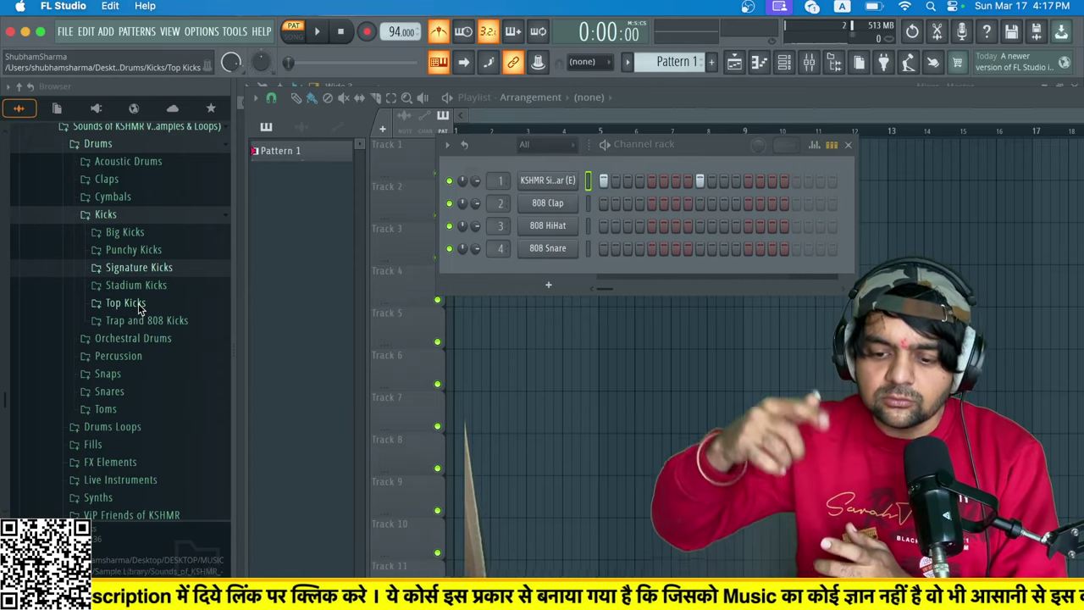
pyautogui.press('space')
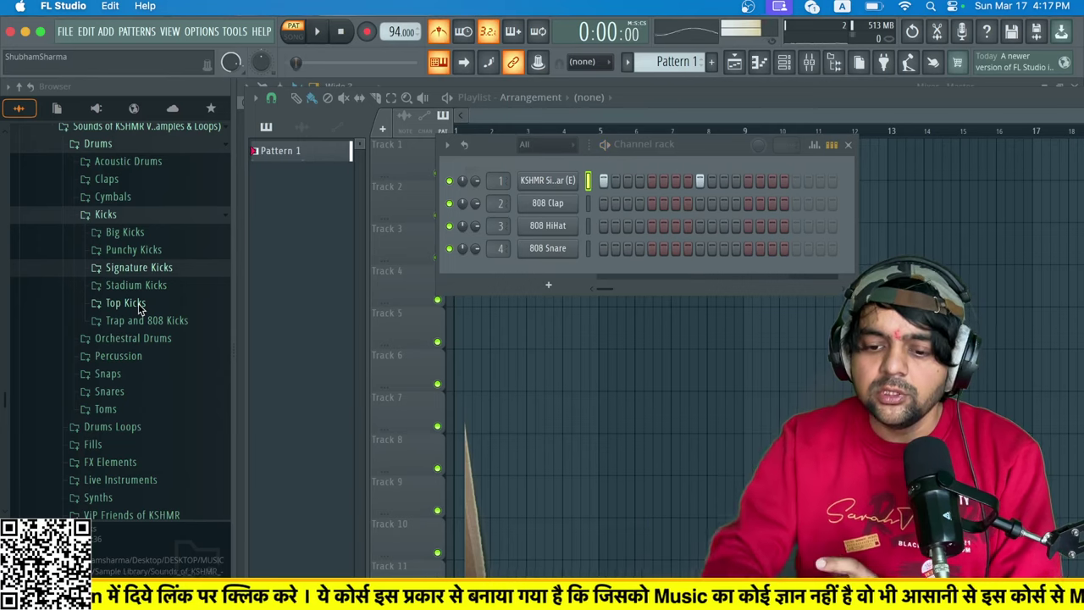
pyautogui.press('space')
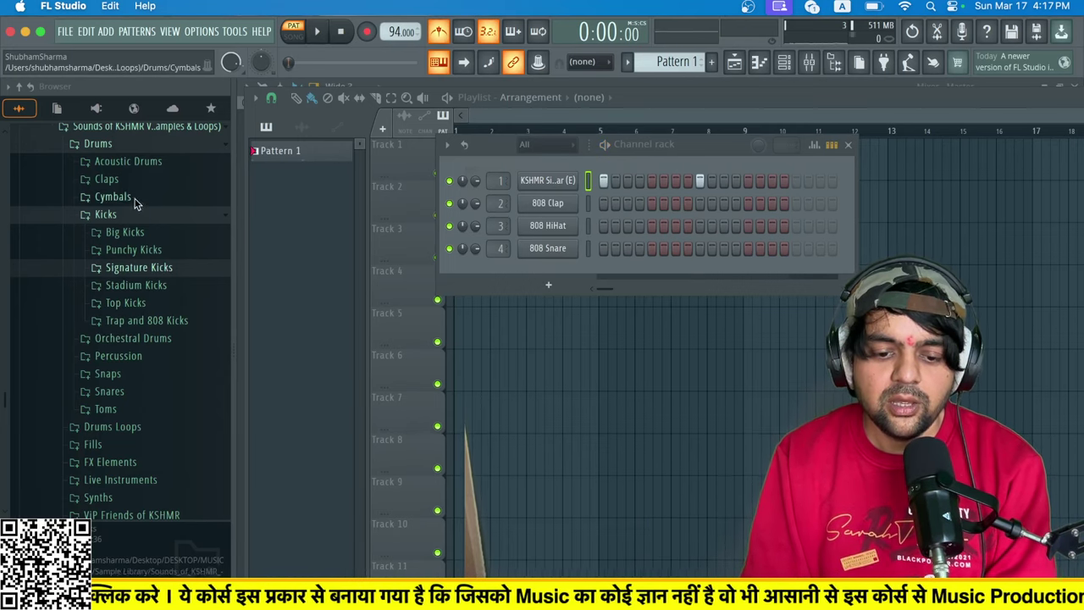
# Audition sounds in the Regular Claps folder and replace the 808 Clap sample with KSHMR Clap 04 - Groove 01.
pyautogui.click(110, 179)
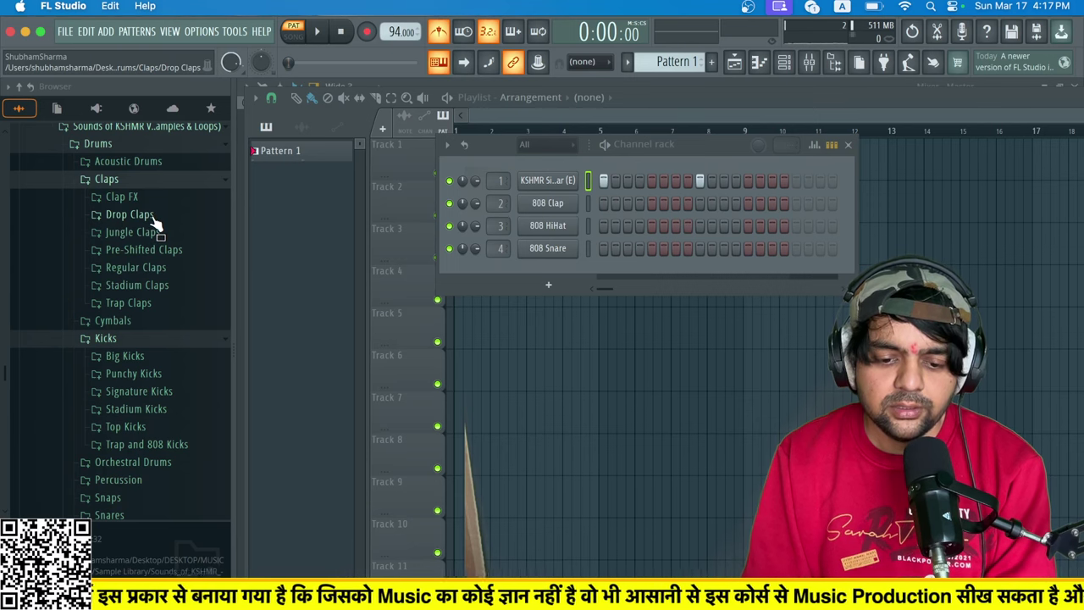
pyautogui.click(157, 267)
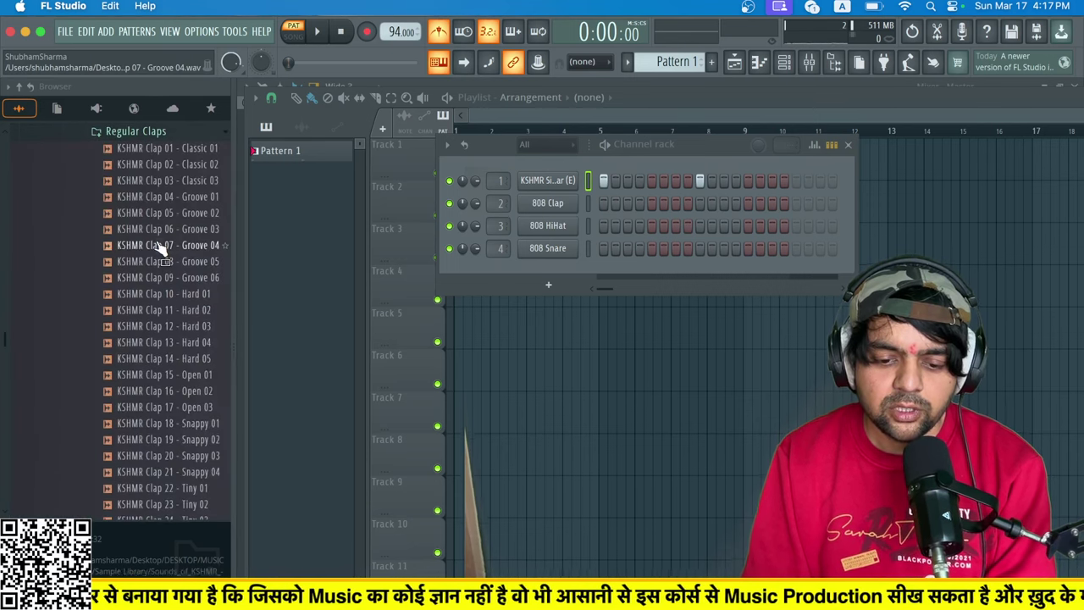
pyautogui.click(156, 232)
pyautogui.click(157, 200)
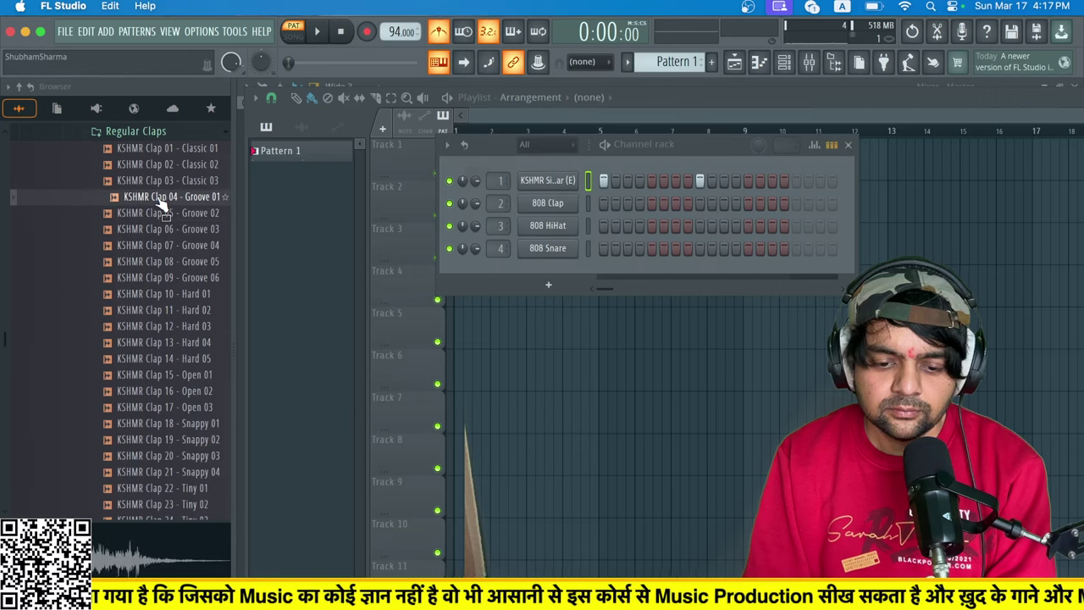
pyautogui.moveTo(162, 200); pyautogui.dragTo(562, 205)
# Place clap hits on steps 5 and 13 of the second channel and play the pattern.
pyautogui.click(651, 204)
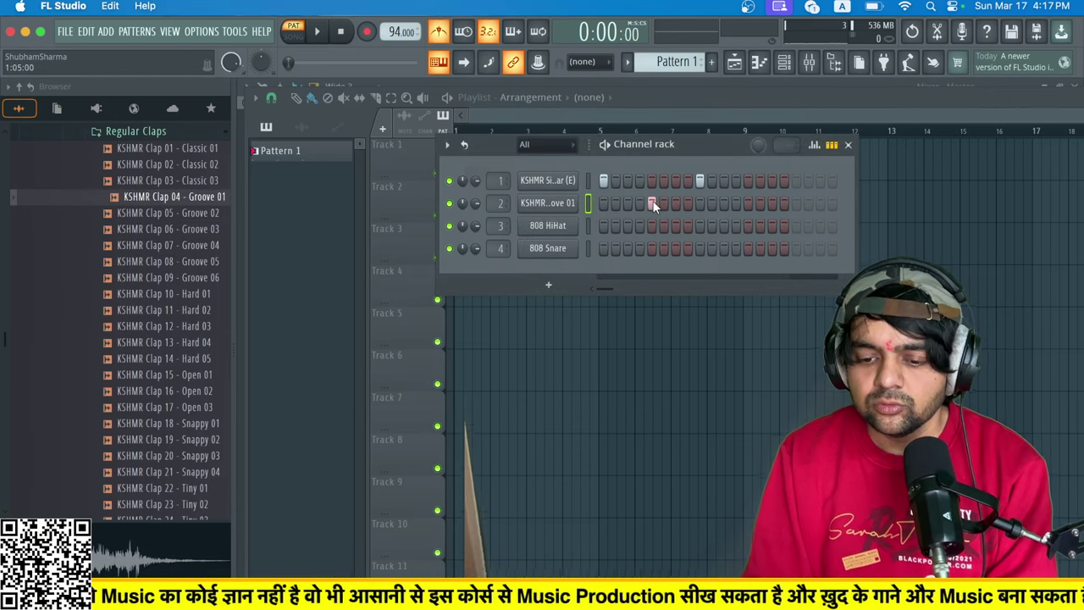
pyautogui.press('space')
pyautogui.click(747, 204)
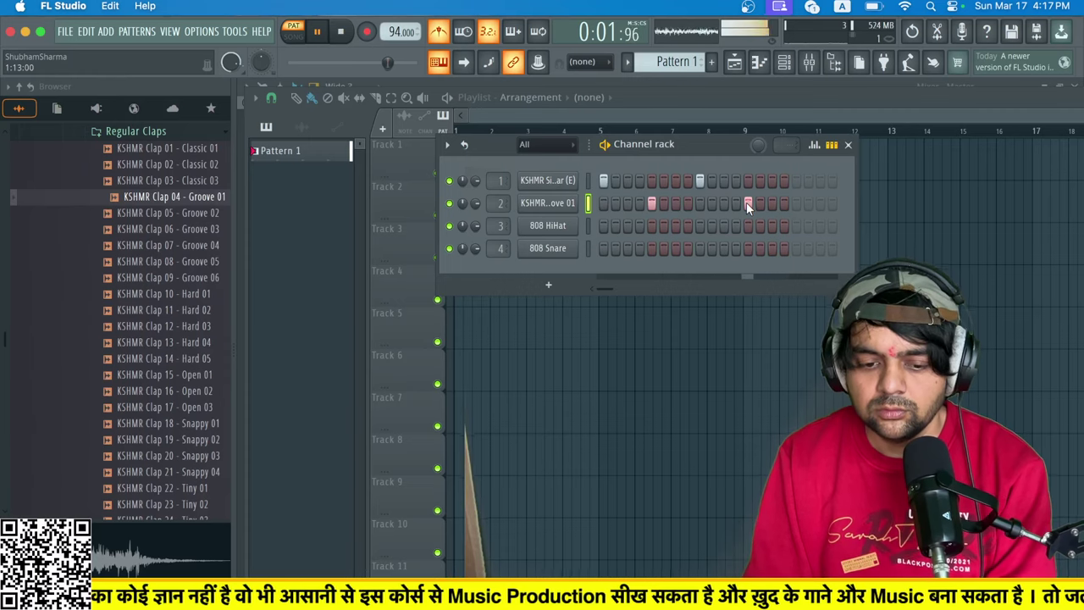
pyautogui.press('space')
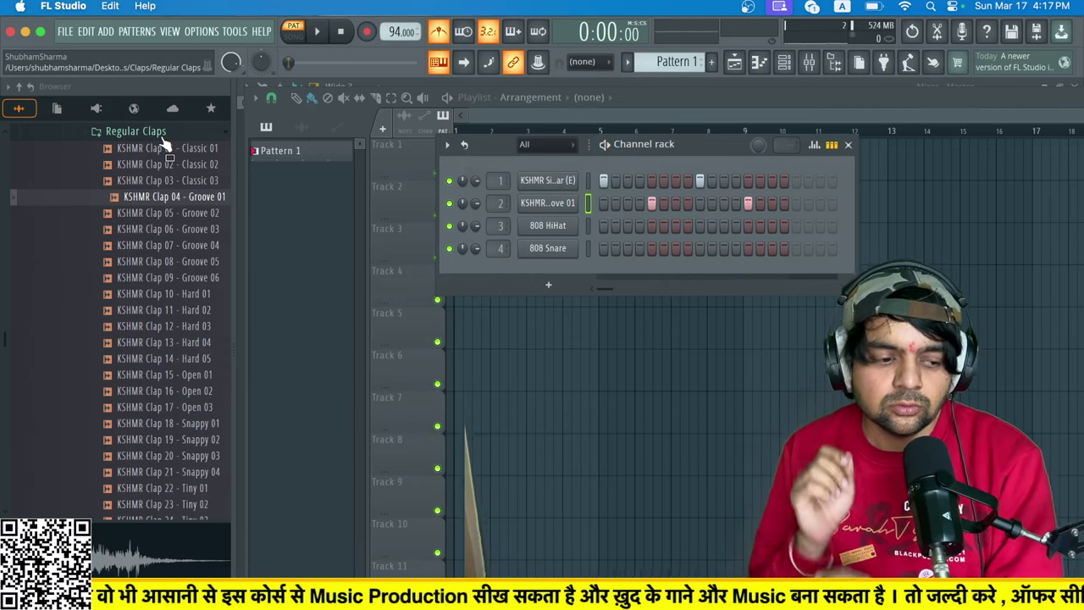
# Collapse the Claps and Kicks folders and open the Percussion Low folder under Percussion.
pyautogui.click(164, 140)
pyautogui.scroll(5, 167, 169)
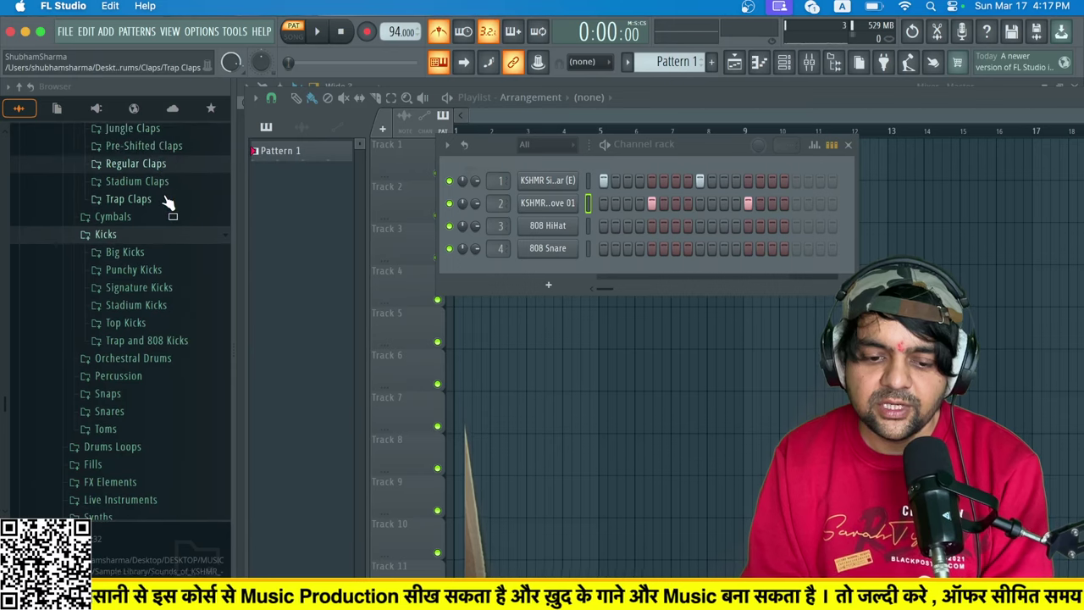
pyautogui.click(108, 208)
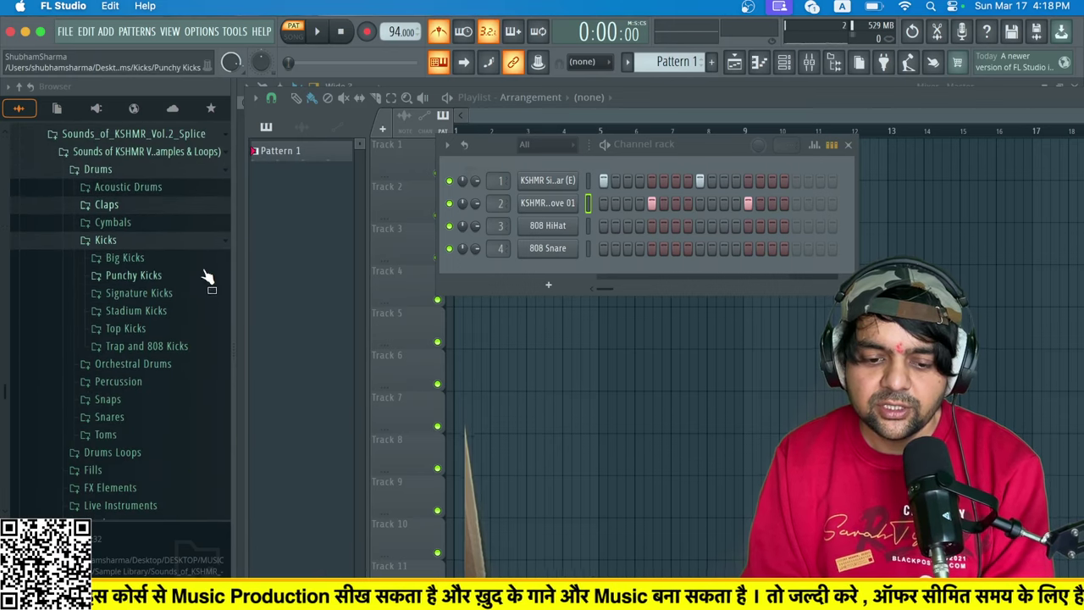
pyautogui.click(117, 243)
pyautogui.click(131, 276)
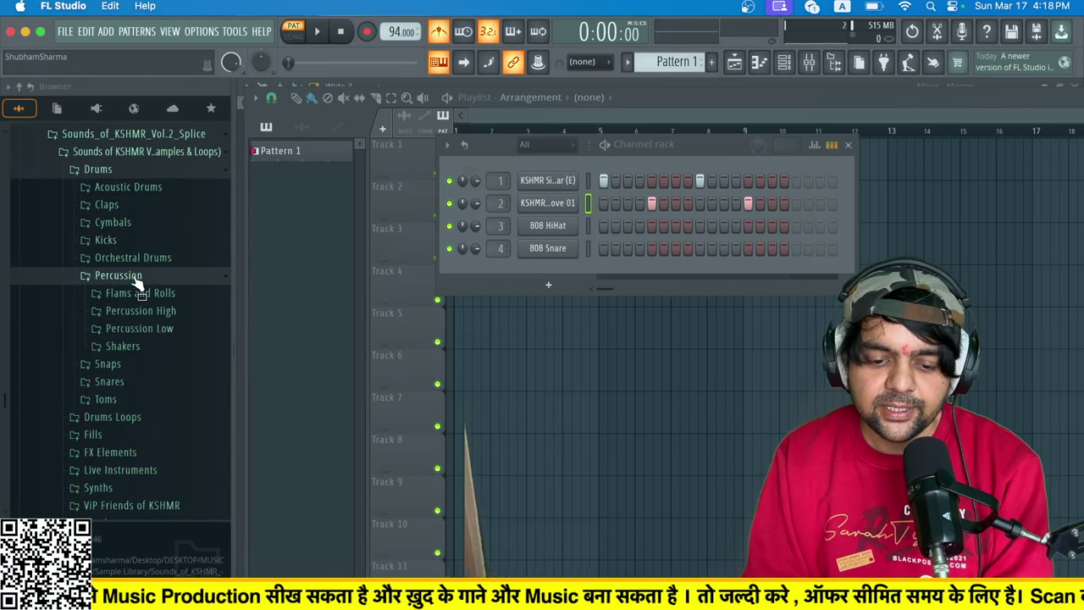
pyautogui.click(148, 330)
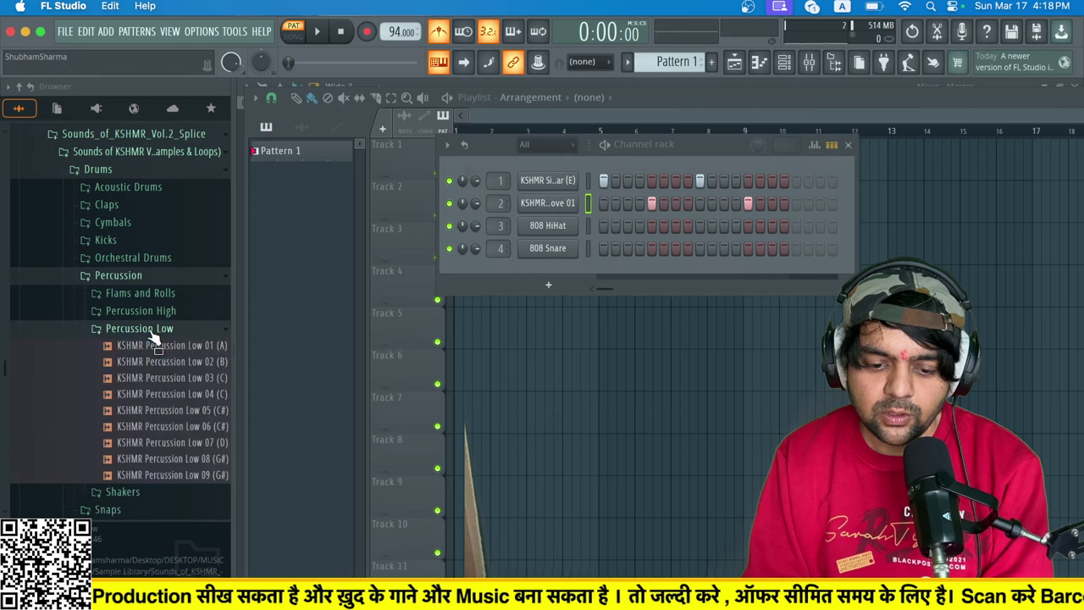
# Audition the low percussion samples and replace the 808 HiHat sample with KSHMR Percussion Low 03 (C).
pyautogui.click(166, 349)
pyautogui.click(172, 364)
pyautogui.click(175, 382)
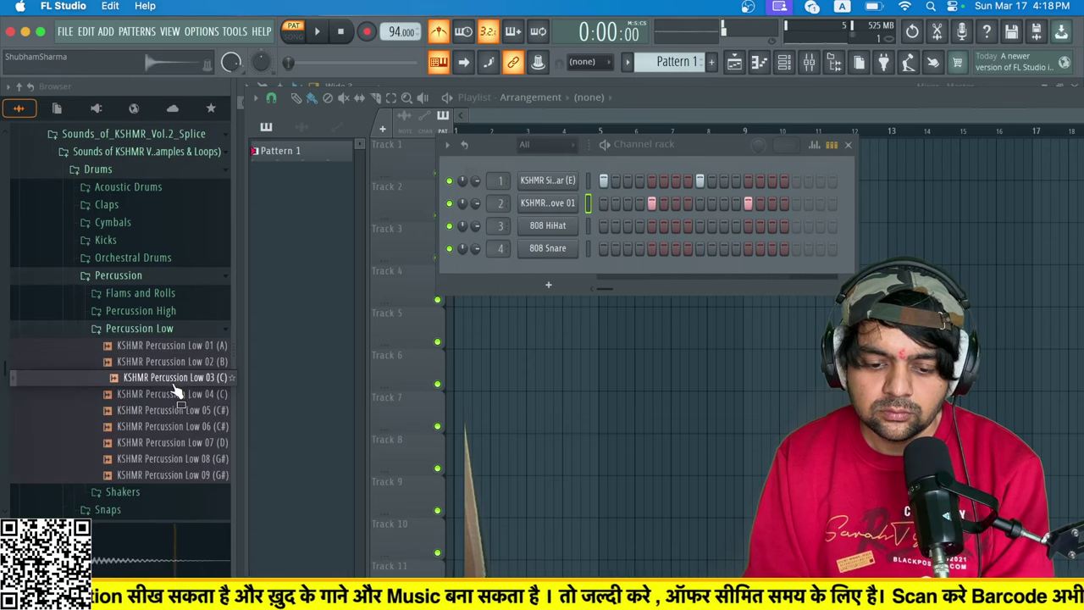
pyautogui.moveTo(175, 389); pyautogui.dragTo(560, 227)
# Place percussion hits on steps 4, 7, 12 and 15 of the third channel while the pattern plays.
pyautogui.click(628, 225)
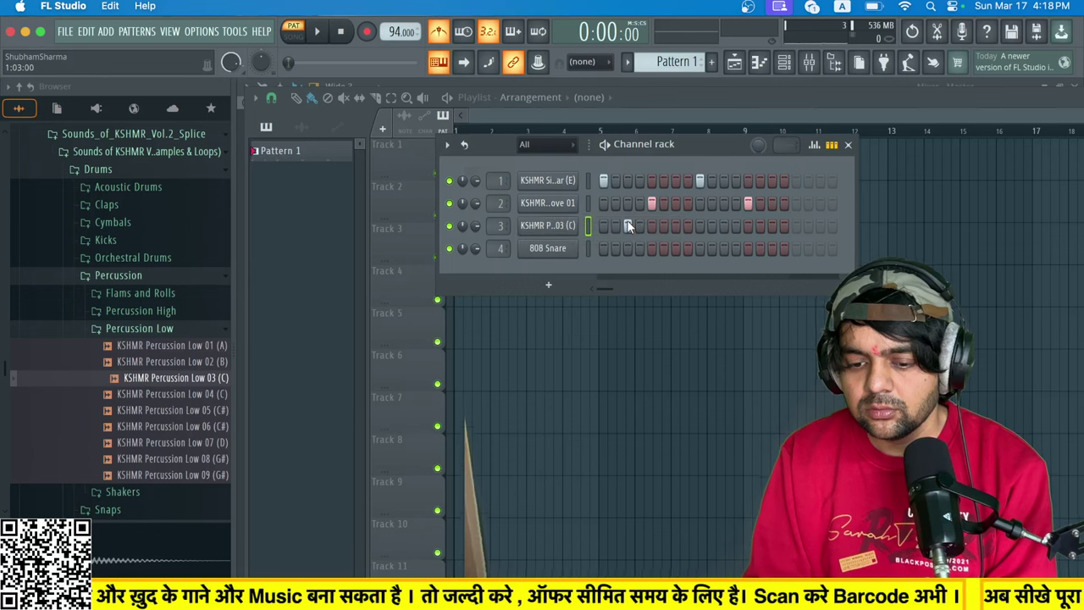
pyautogui.press('space')
pyautogui.click(641, 225)
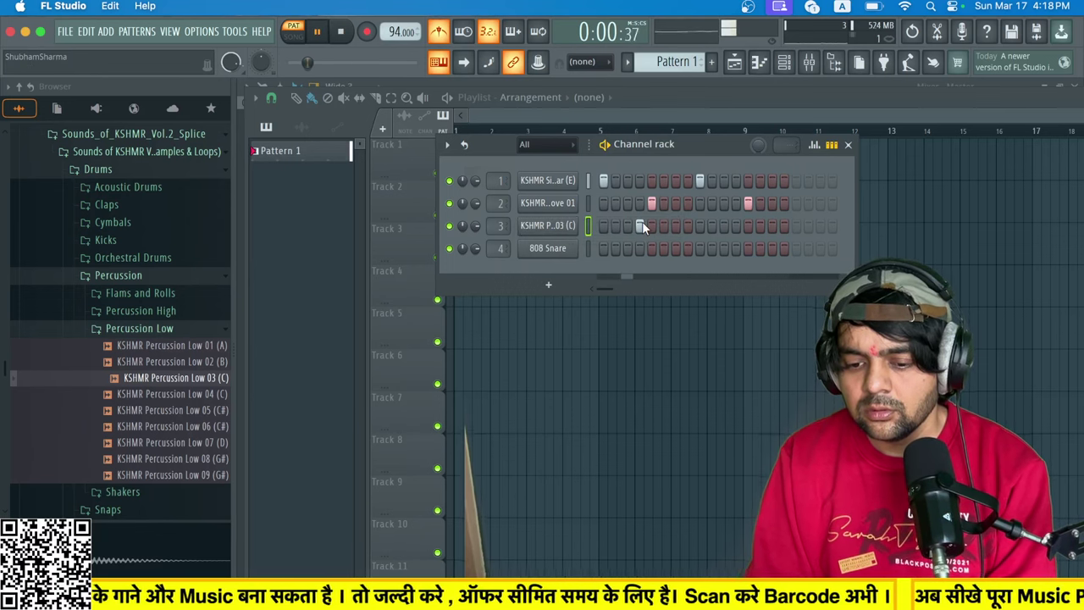
pyautogui.click(677, 225)
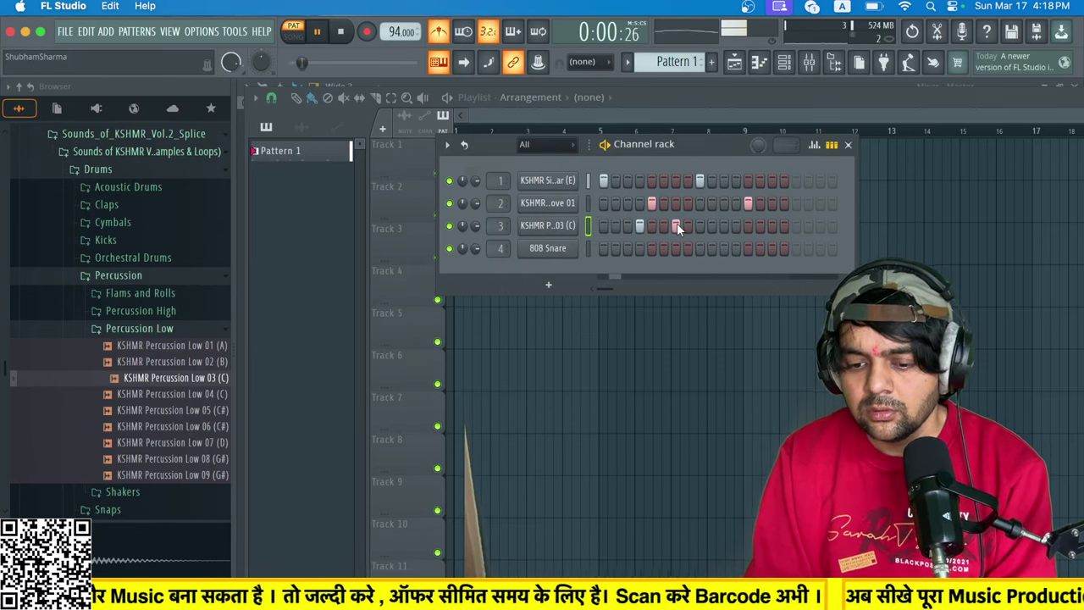
pyautogui.click(735, 225)
pyautogui.click(772, 226)
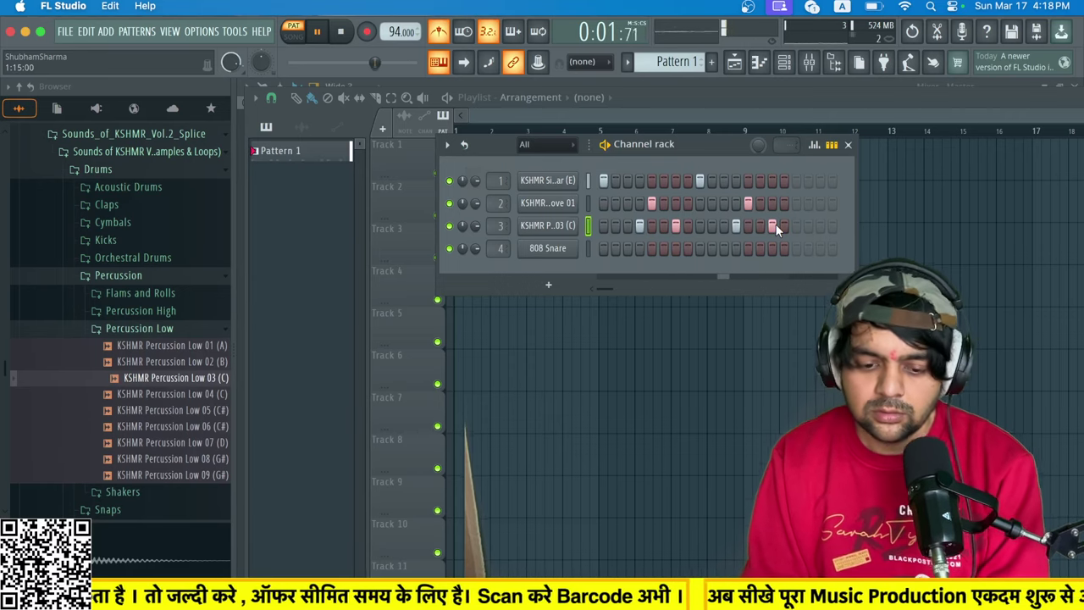
# In the third channel's piano roll, raise the percussion notes on steps 7 and 15 to D5, then return to the channel rack.
pyautogui.click(165, 331)
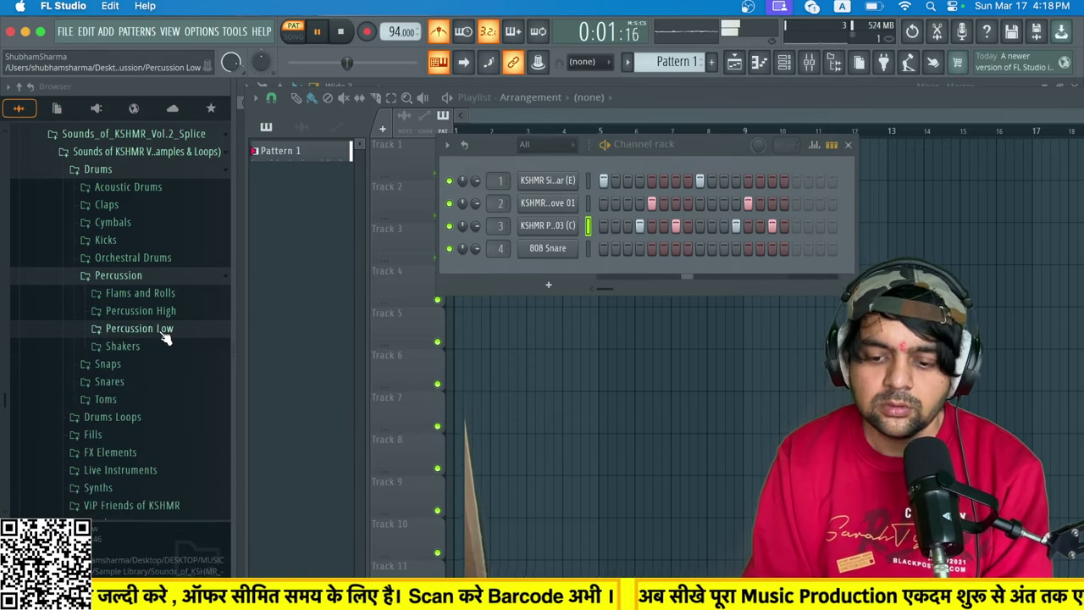
pyautogui.press('space')
pyautogui.rightClick(576, 227)
pyautogui.click(590, 223)
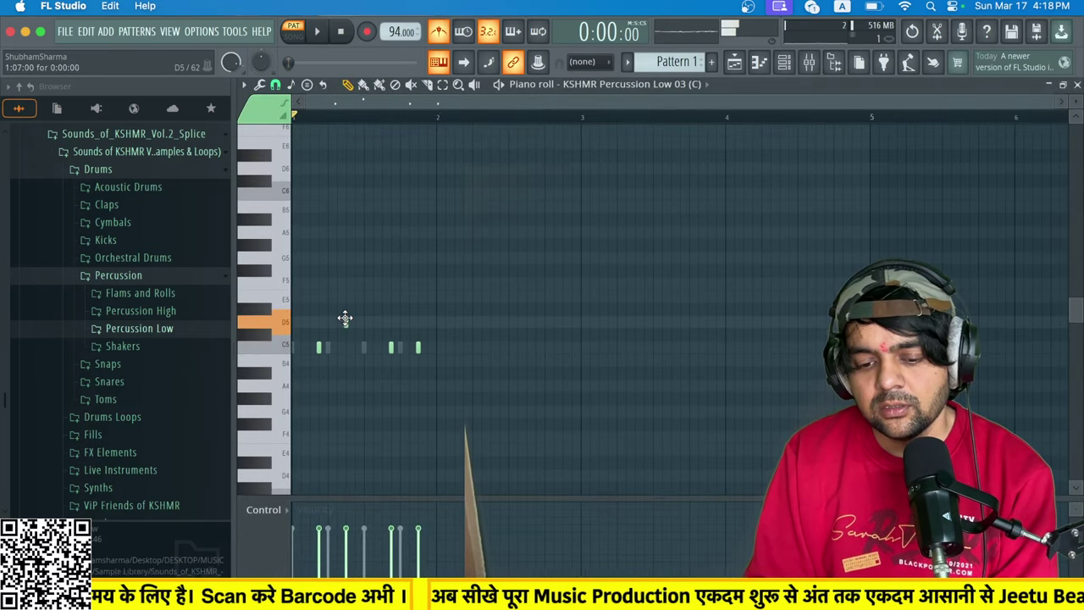
pyautogui.press('space')
pyautogui.click(345, 320)
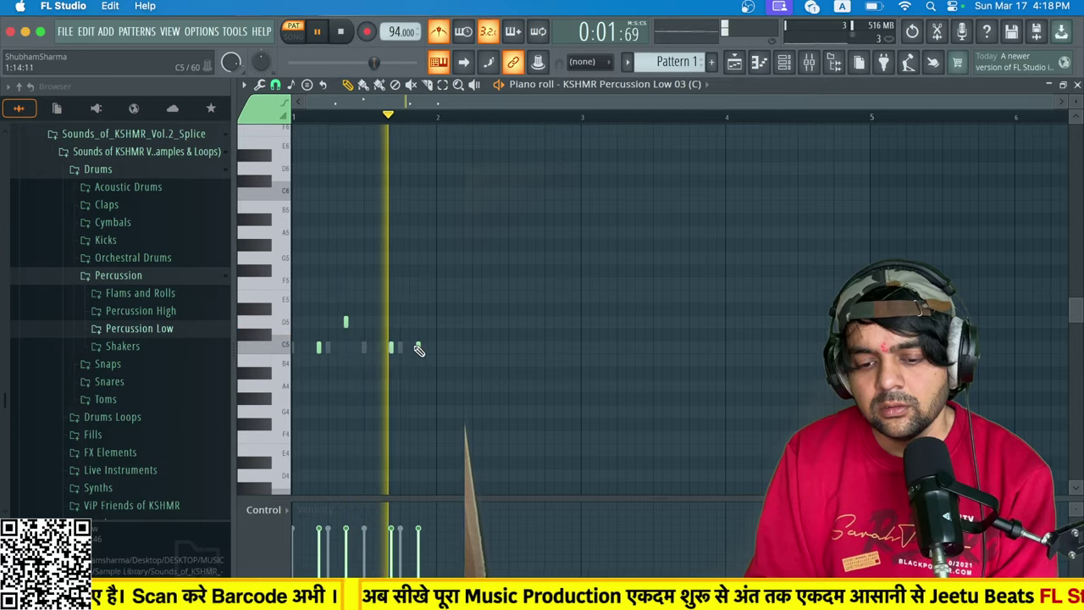
pyautogui.click(417, 321)
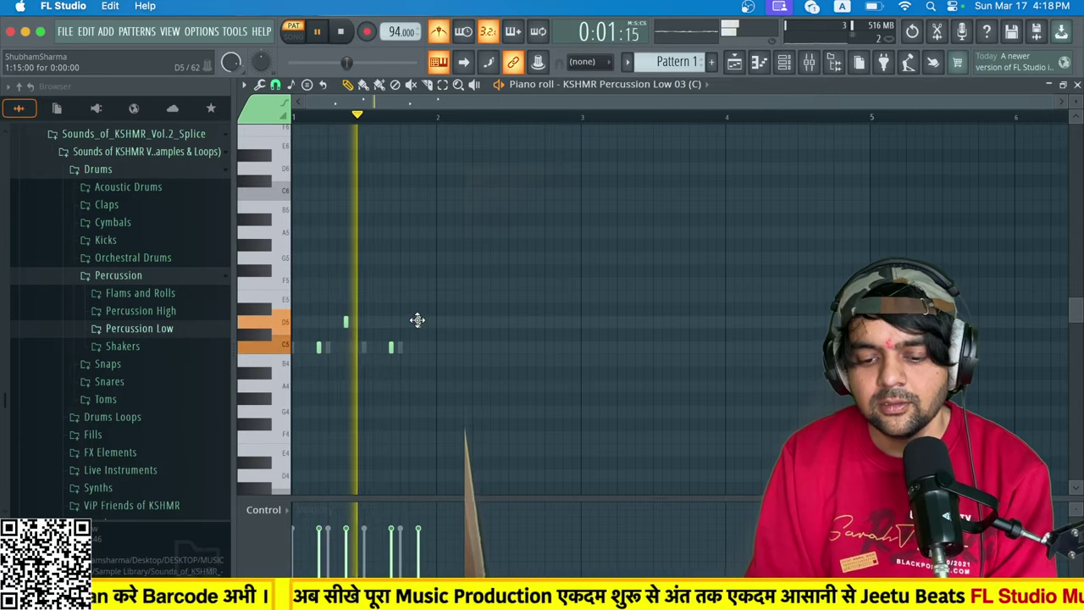
pyautogui.click(785, 62)
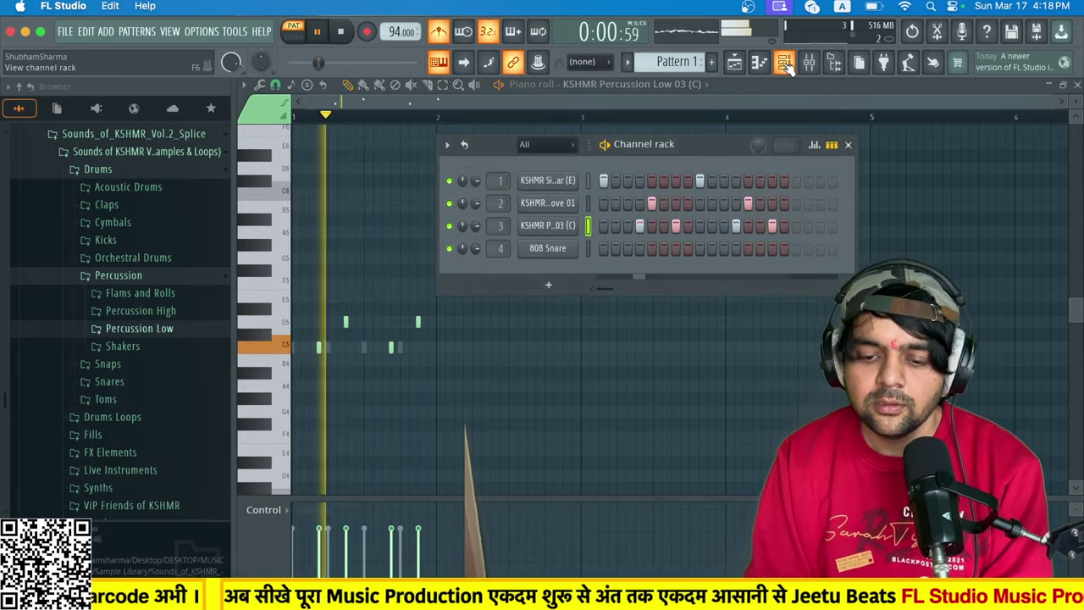
pyautogui.press('space')
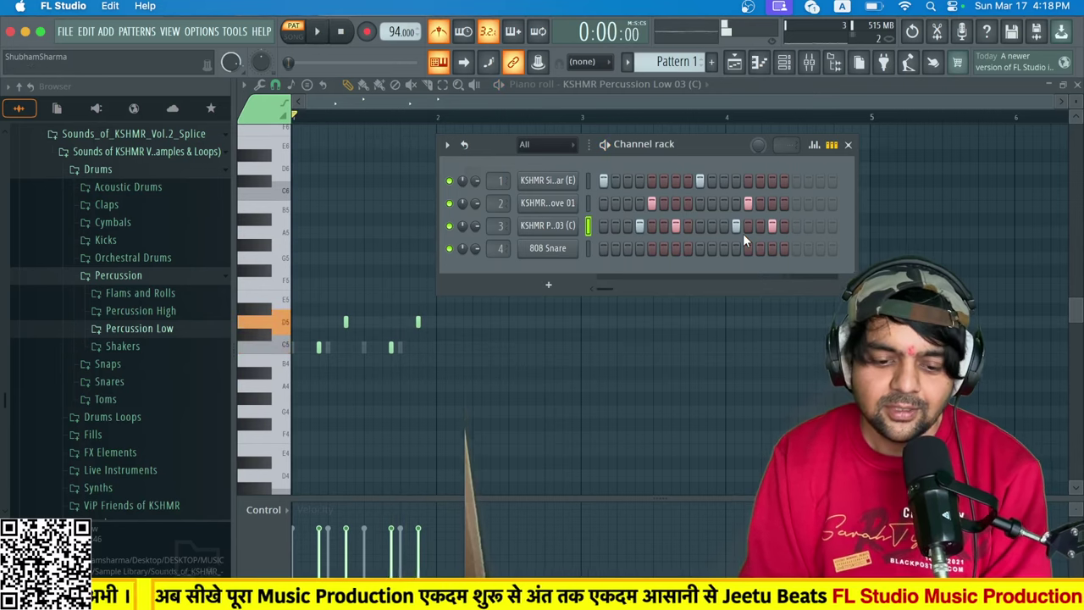
# Audition more low percussion samples, replace the third channel's sample with KSHMR Percussion Low 06 (C#) and play the pattern.
pyautogui.click(155, 332)
pyautogui.scroll(-5, 177, 382)
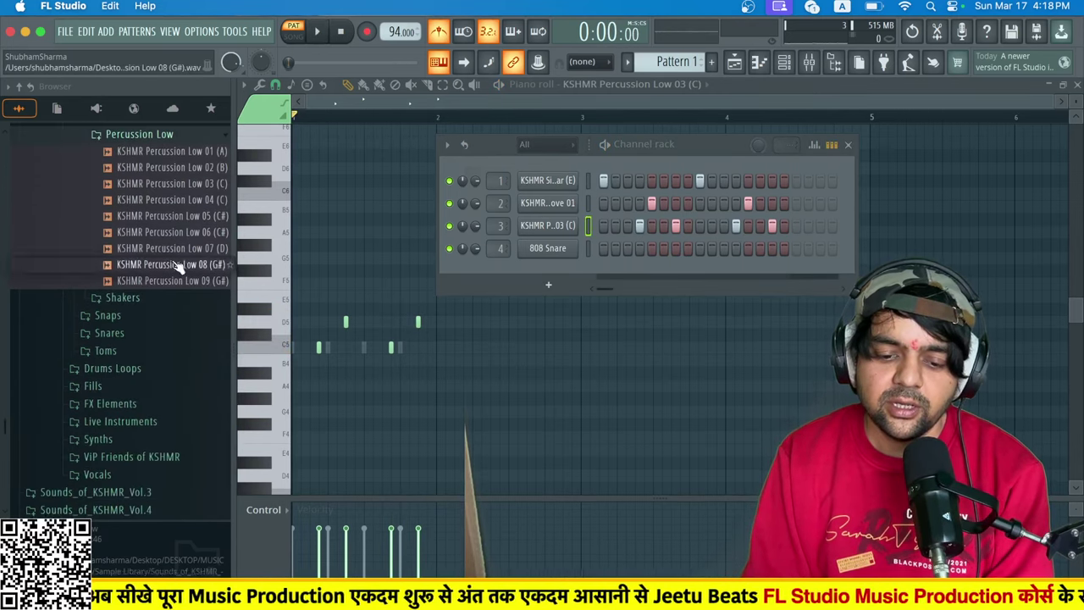
pyautogui.click(180, 268)
pyautogui.click(190, 282)
pyautogui.click(183, 236)
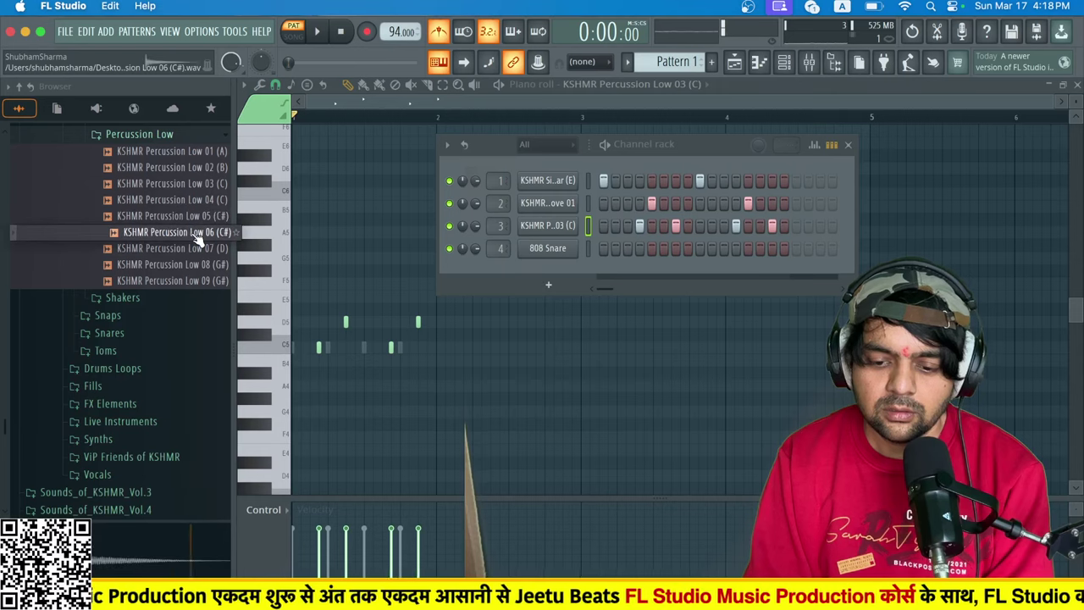
pyautogui.moveTo(197, 235); pyautogui.dragTo(555, 226)
pyautogui.press('space')
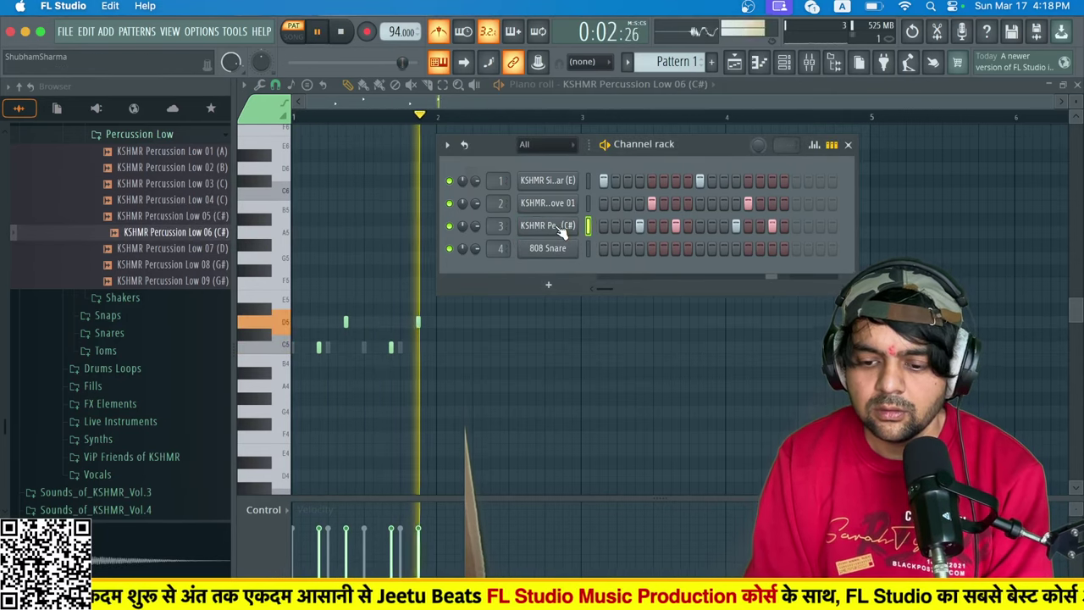
pyautogui.press('space')
# Audition the first low percussion samples and load KSHMR Percussion Low 03 (C) into the third channel.
pyautogui.click(193, 168)
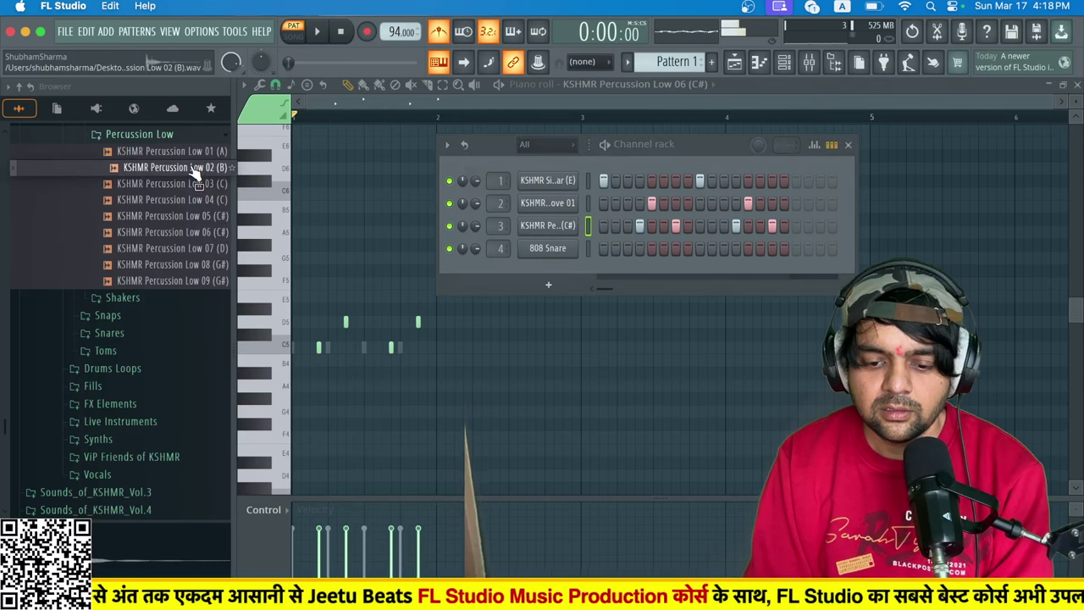
pyautogui.click(196, 183)
pyautogui.moveTo(195, 189); pyautogui.dragTo(542, 225)
# Add KSHMR Percussion Low 05 (C#) as a new channel above the kick and copy the kick channel's steps into it.
pyautogui.moveTo(190, 215); pyautogui.dragTo(546, 169)
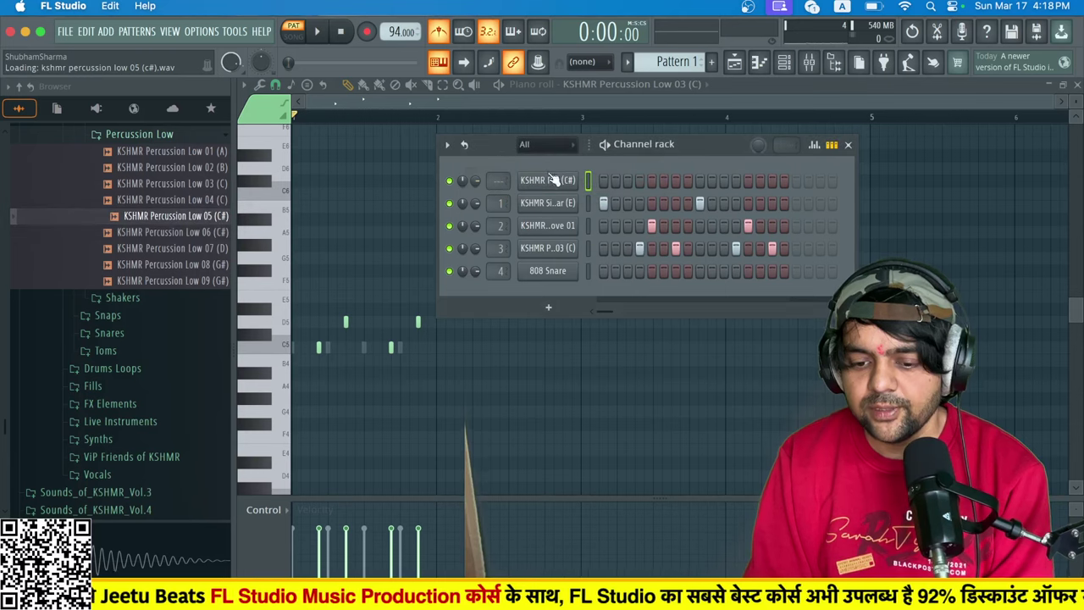
pyautogui.rightClick(546, 204)
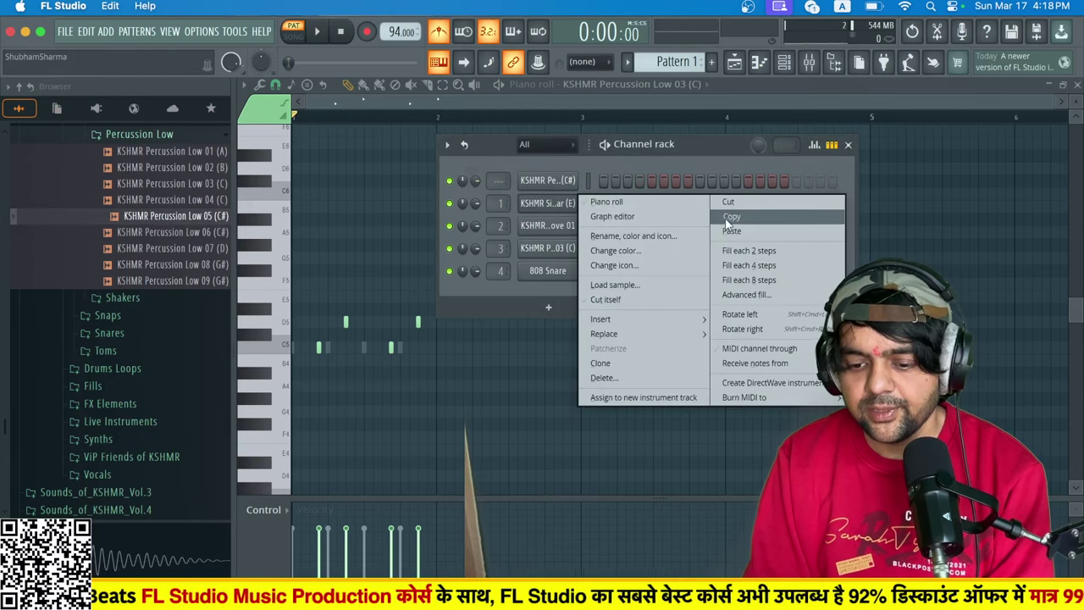
pyautogui.click(551, 178)
pyautogui.rightClick(551, 179)
pyautogui.click(712, 208)
# Play the pattern and lower the volume of the KSHMR Percussion Low 05 (C#) channel.
pyautogui.press('space')
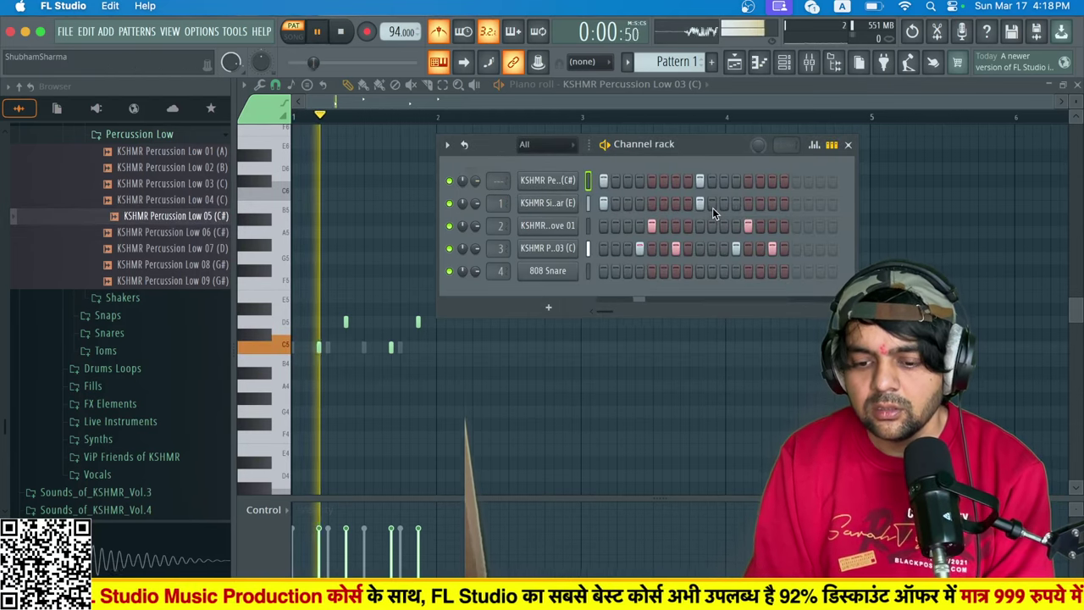
pyautogui.moveTo(476, 183); pyautogui.dragTo(477, 207)
pyautogui.press('space')
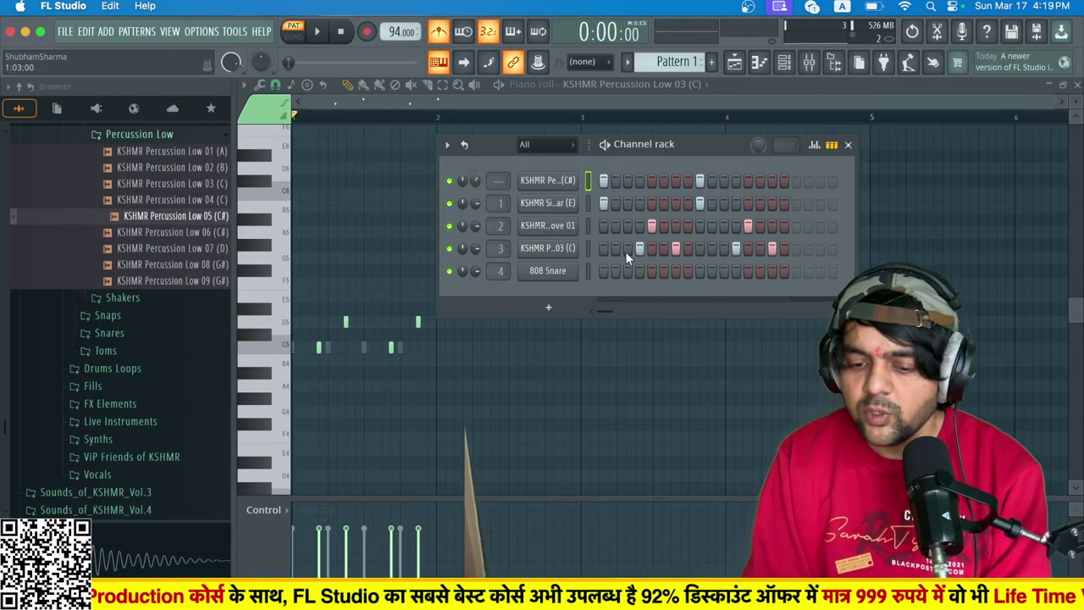
# In the piano roll for KSHMR Percussion Low 03 (C), lower the notes on steps 7 and 15 to B4 and play the pattern.
pyautogui.rightClick(561, 252)
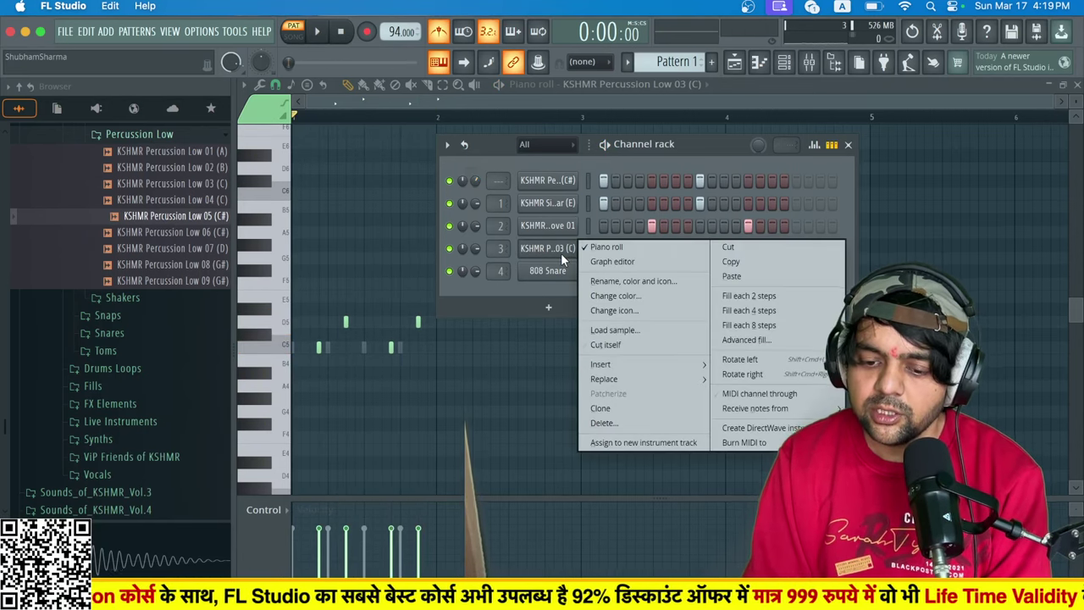
pyautogui.click(603, 248)
pyautogui.rightClick(547, 248)
pyautogui.click(614, 246)
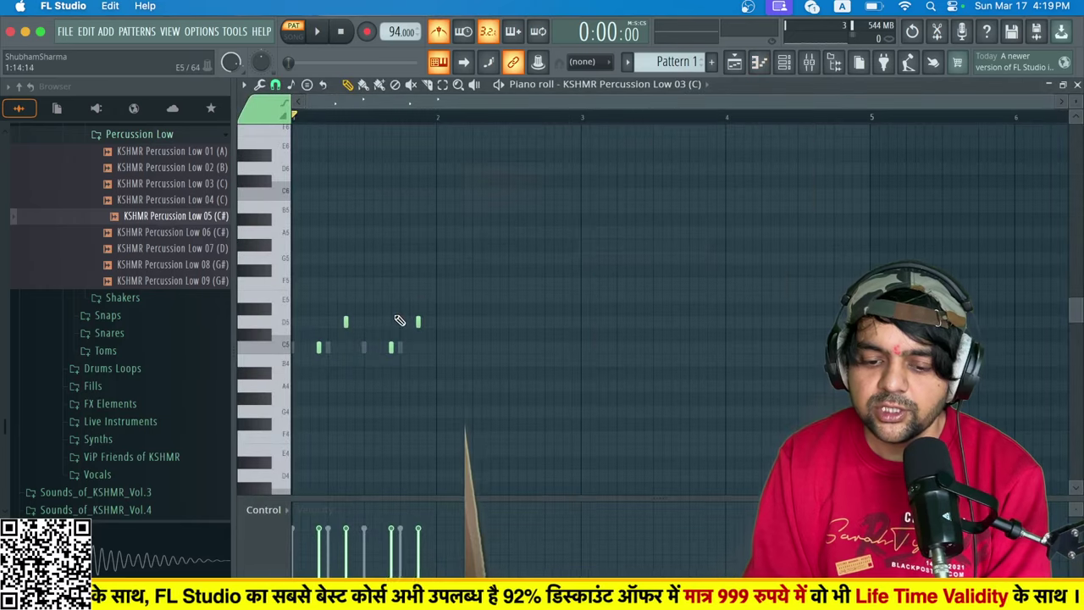
pyautogui.click(344, 322)
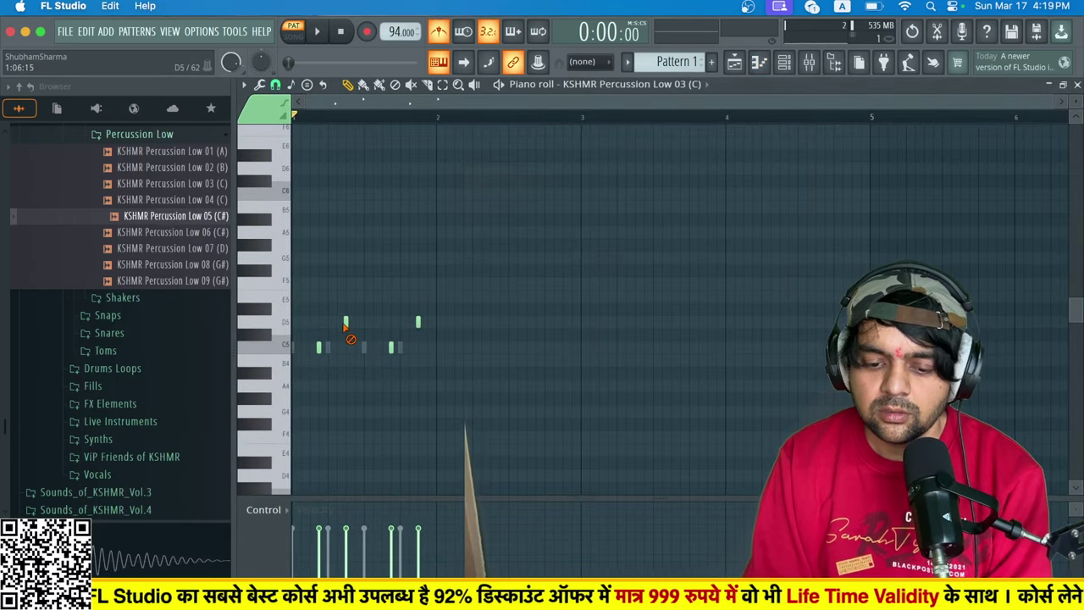
pyautogui.moveTo(346, 322); pyautogui.dragTo(344, 360)
pyautogui.press('space')
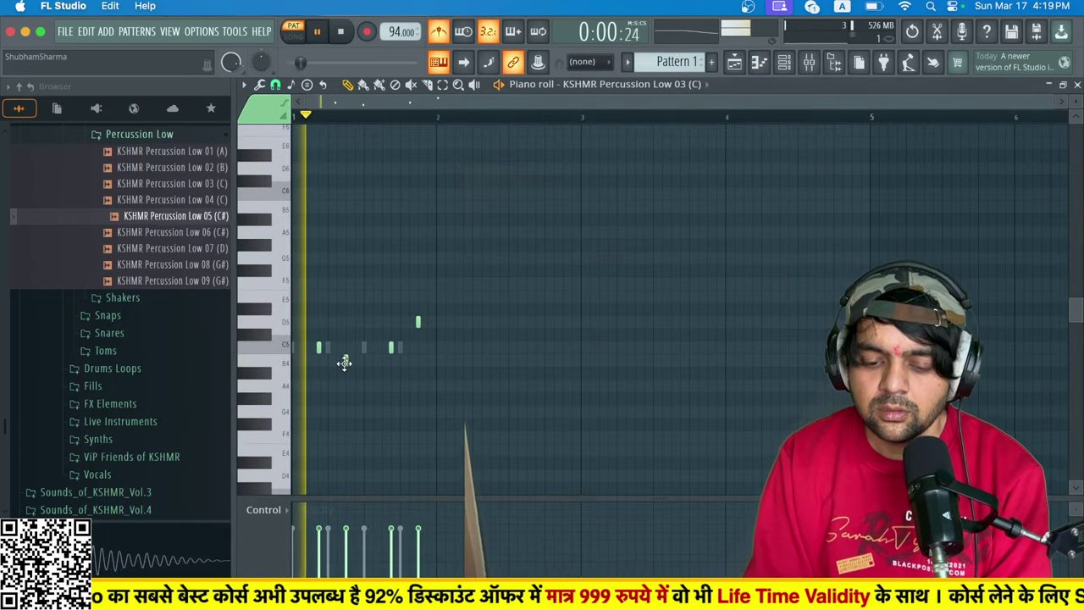
pyautogui.moveTo(416, 322); pyautogui.dragTo(417, 360)
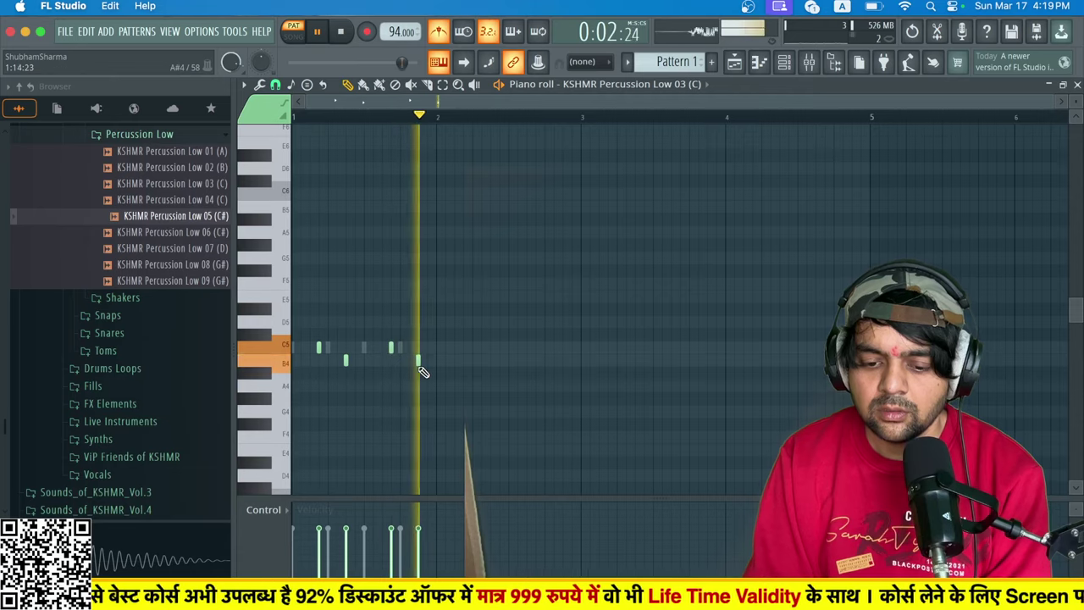
# Bring back the playlist and channel rack, and collapse the Percussion Low folder.
pyautogui.click(735, 64)
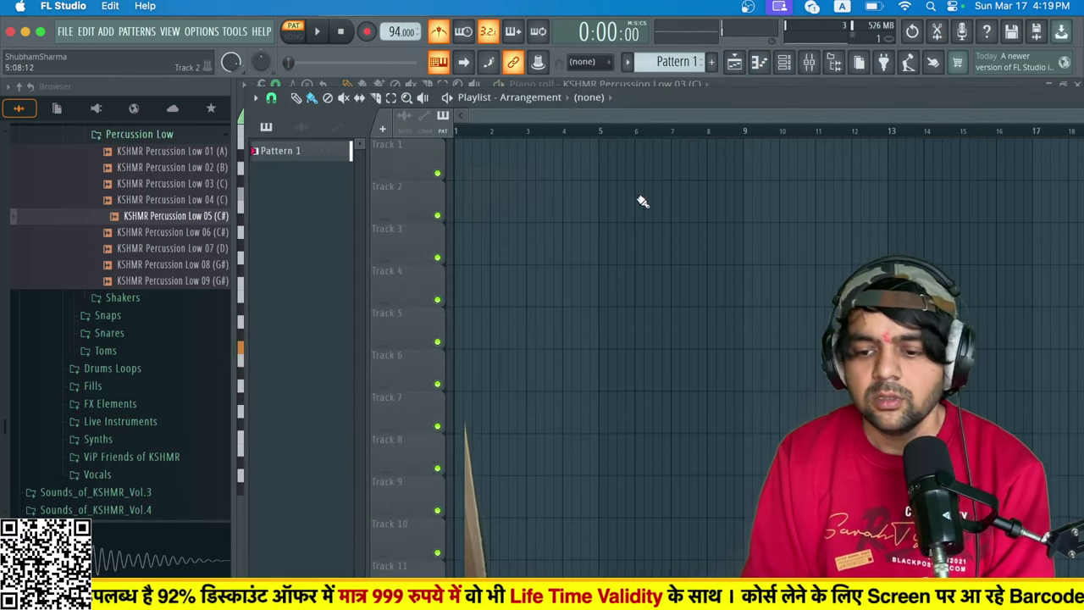
pyautogui.click(785, 63)
pyautogui.scroll(5, 140, 271)
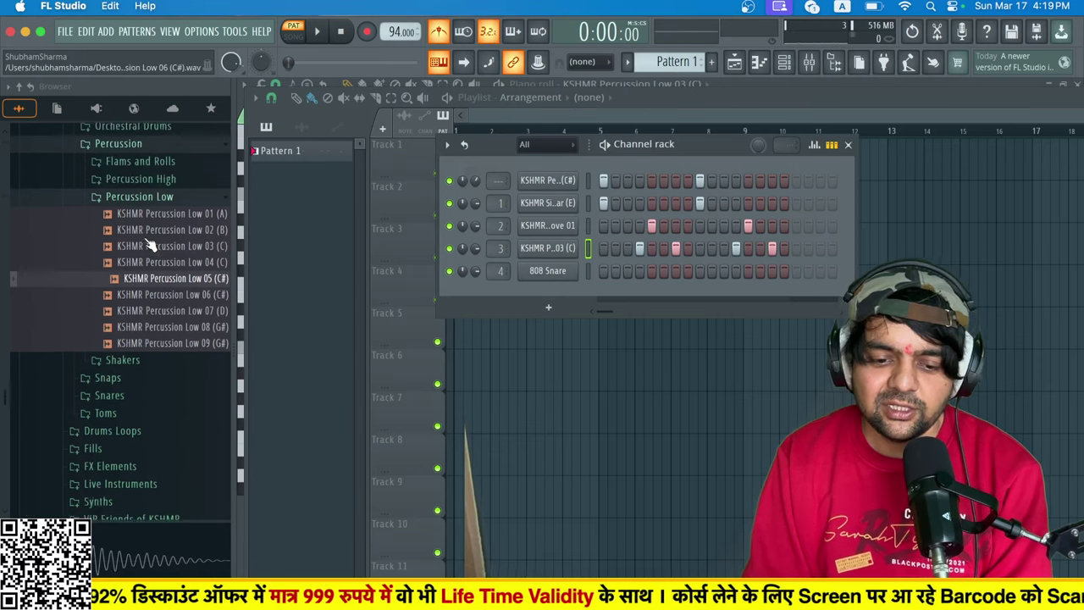
pyautogui.click(140, 264)
pyautogui.scroll(3, 140, 266)
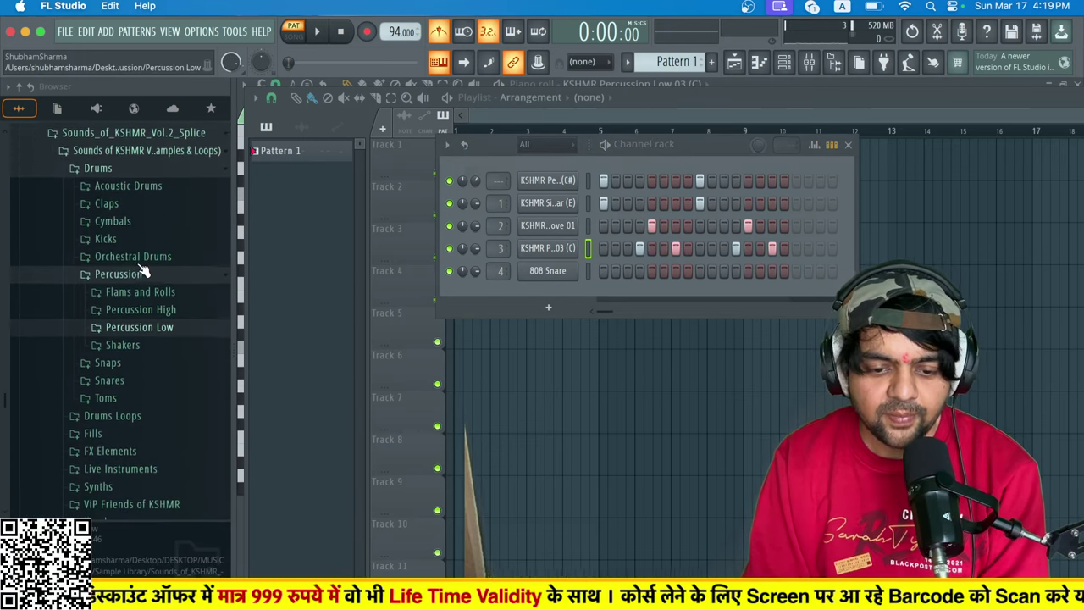
# Audition sounds in the Stadium Claps folder and add KSHMR Stadium Clap 02 as a new channel below the existing clap.
pyautogui.click(119, 212)
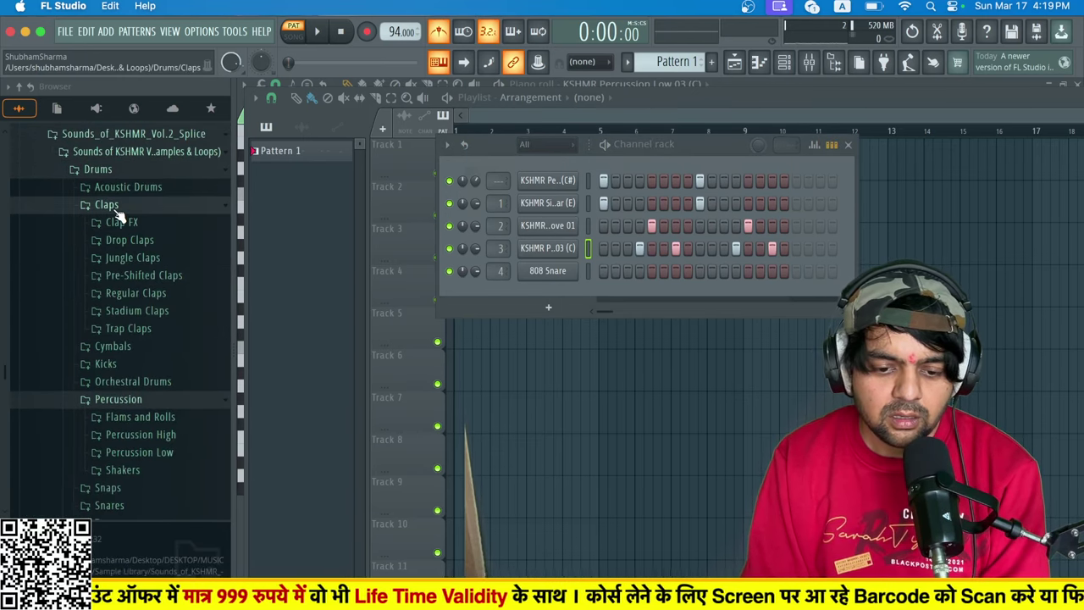
pyautogui.click(155, 315)
pyautogui.click(161, 329)
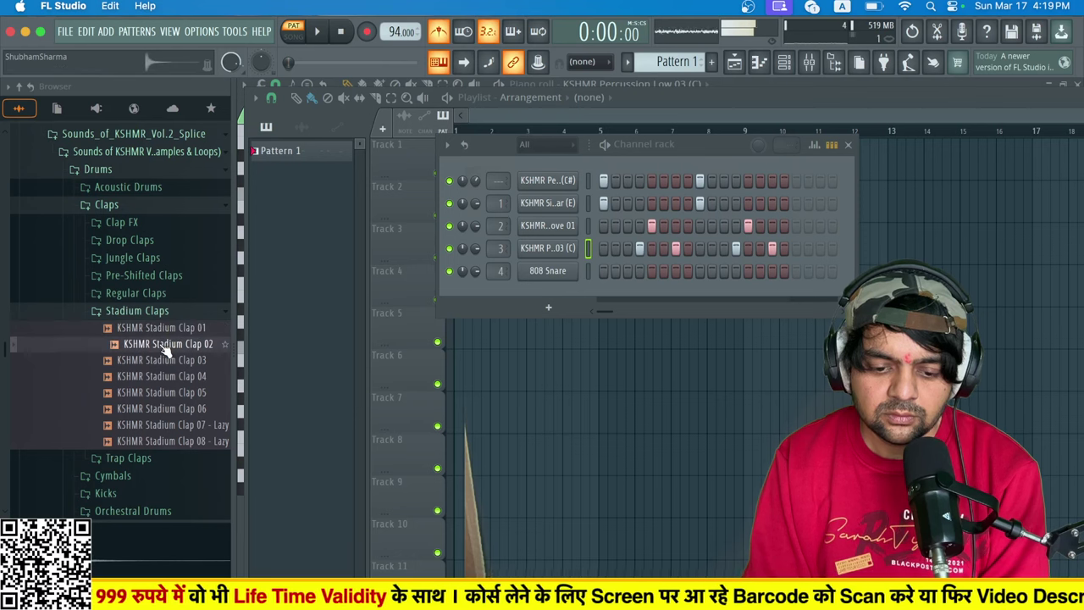
pyautogui.moveTo(166, 345); pyautogui.dragTo(562, 237)
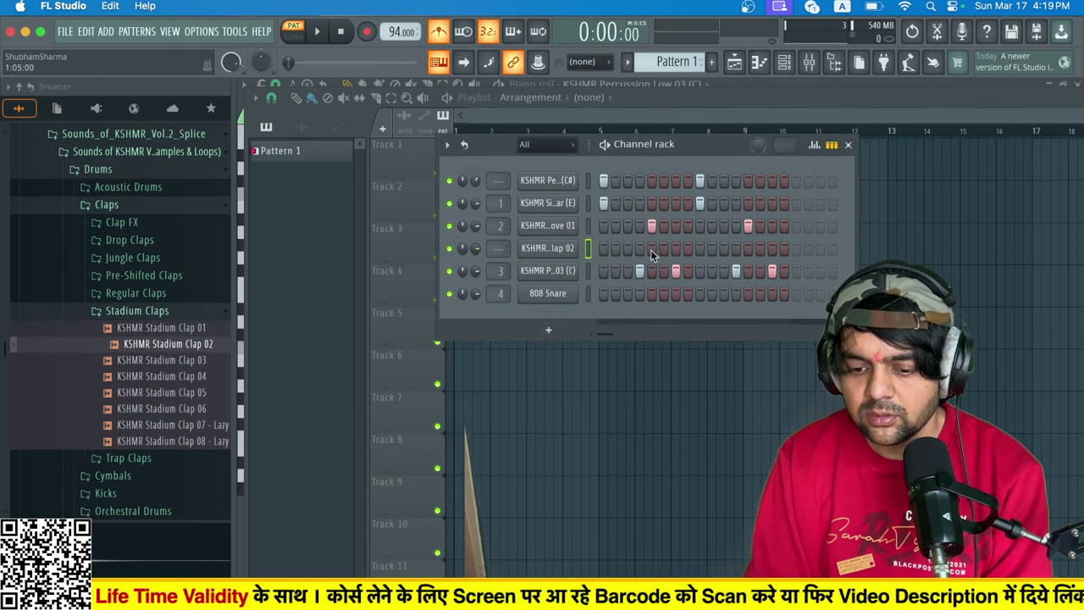
# Place KSHMR Stadium Clap 02 hits on steps 5 and 13 and lower that channel's volume during playback.
pyautogui.click(651, 250)
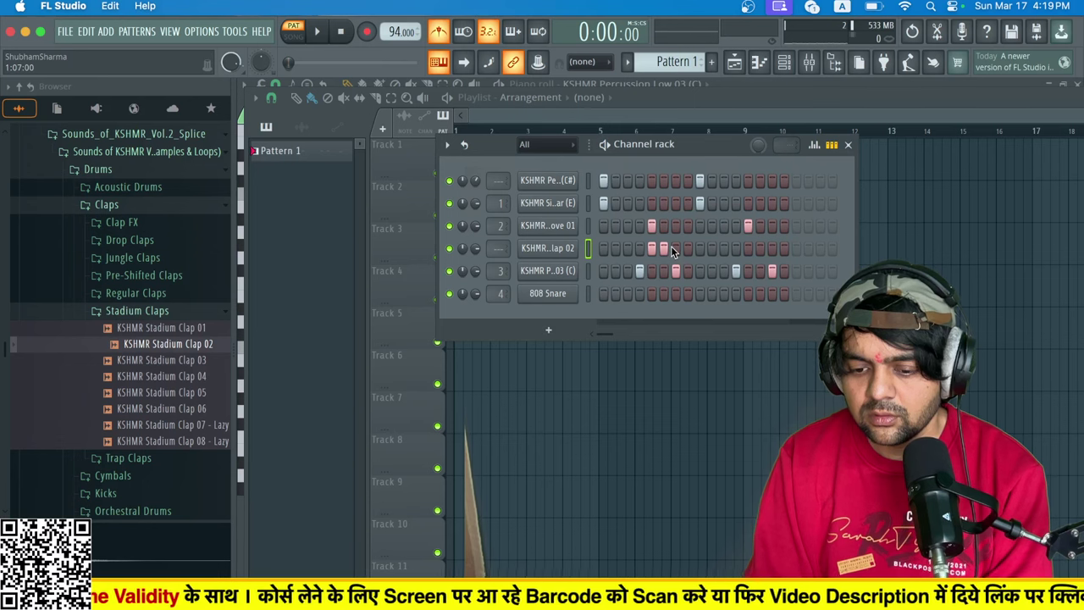
pyautogui.click(748, 248)
pyautogui.press('space')
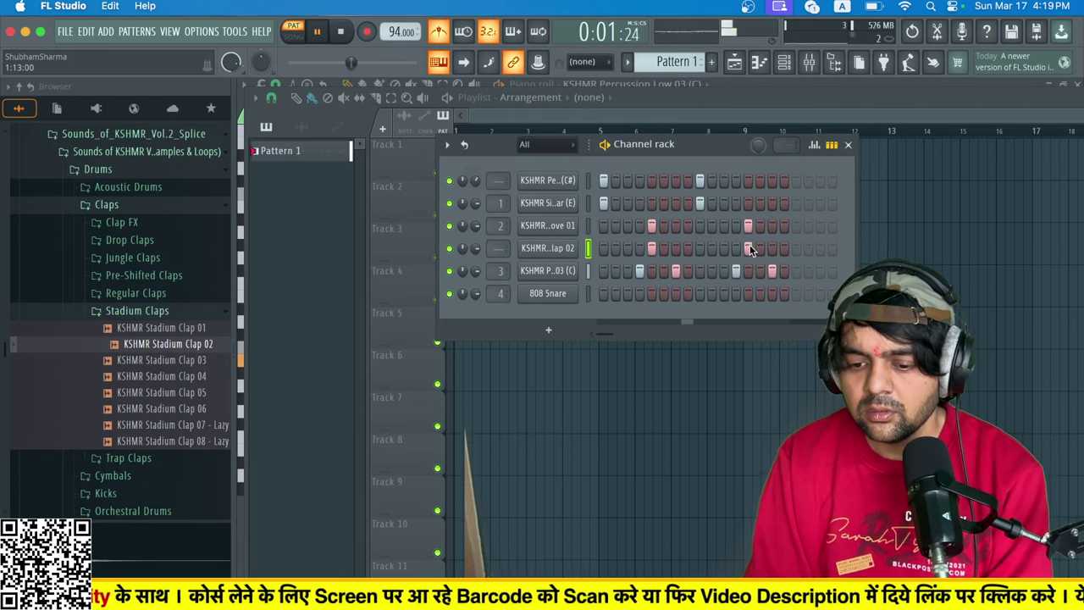
pyautogui.moveTo(476, 249); pyautogui.dragTo(476, 264)
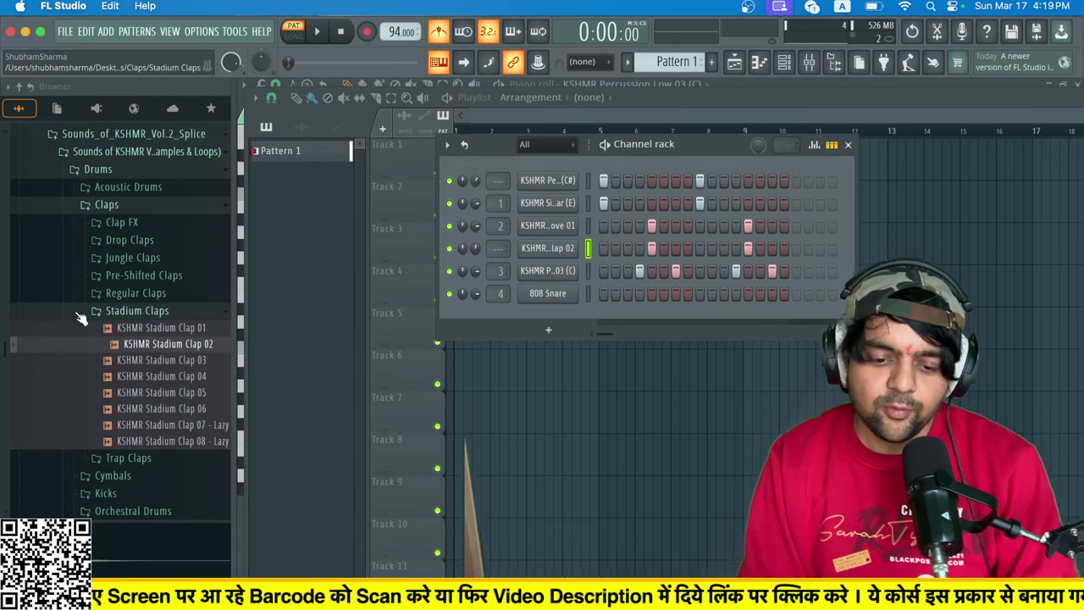
# Audition sounds in the Pre-Shifted Claps folder and add KSHMR Pre-Shifted Clap 07 as a new channel below KSHMR Stadium Clap 02.
pyautogui.click(140, 275)
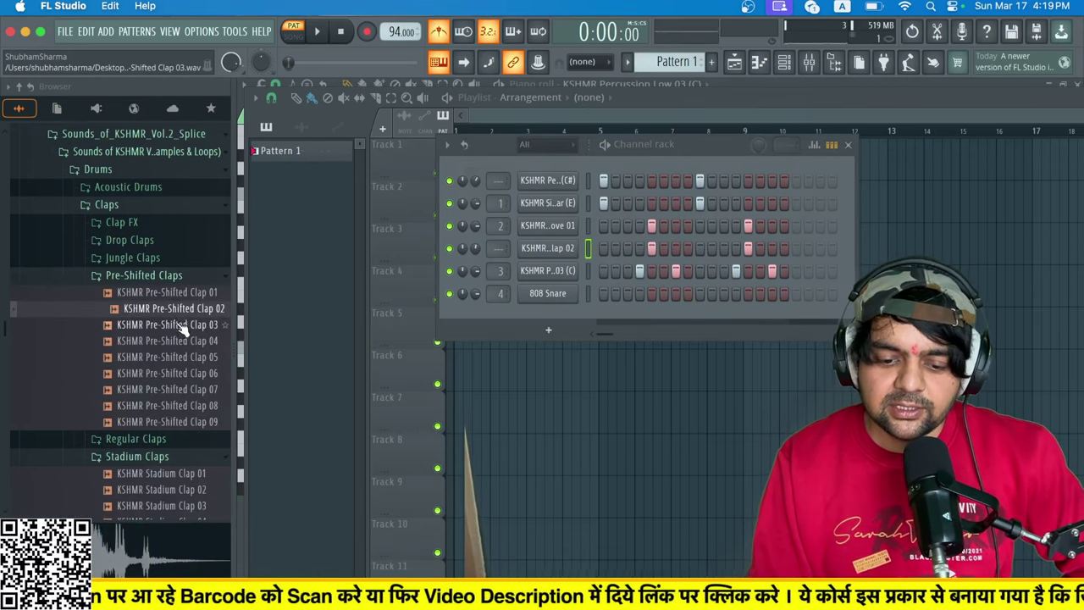
pyautogui.click(181, 374)
pyautogui.click(181, 391)
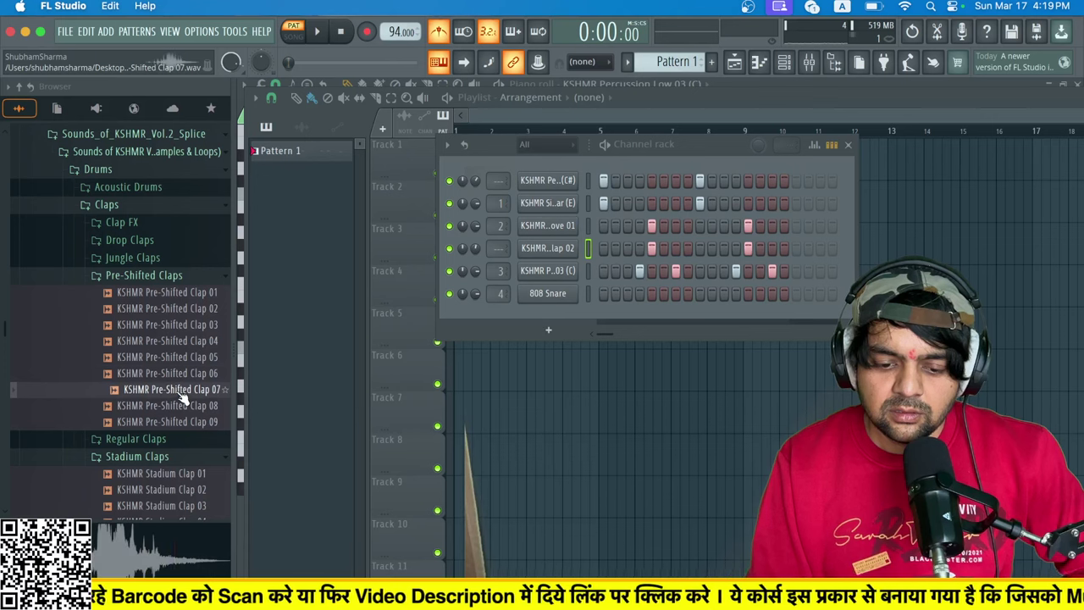
pyautogui.click(186, 407)
pyautogui.click(188, 423)
pyautogui.click(186, 407)
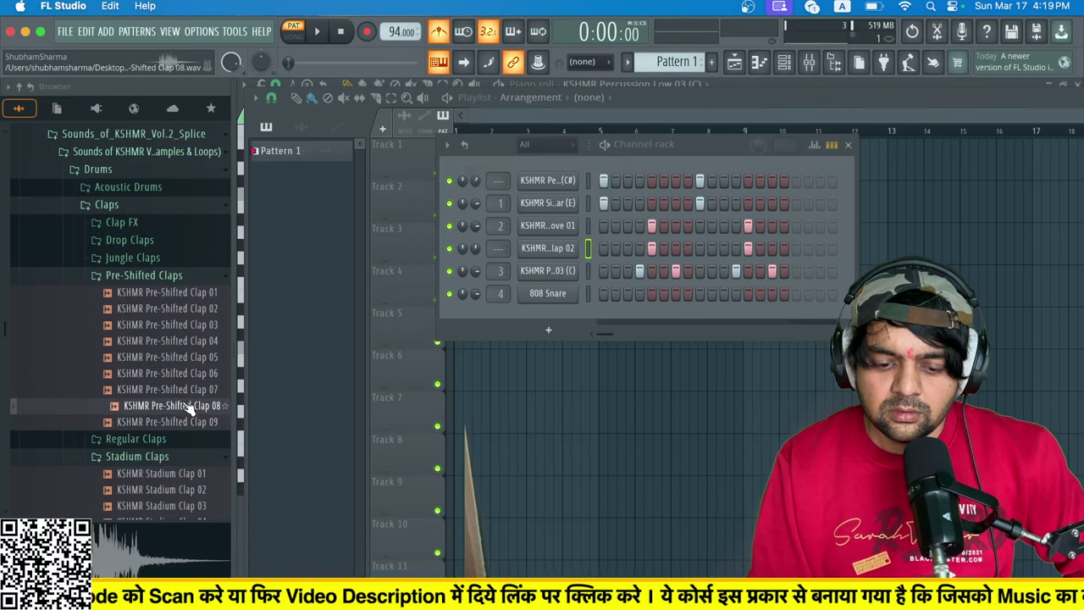
pyautogui.click(181, 390)
pyautogui.moveTo(189, 388); pyautogui.dragTo(567, 259)
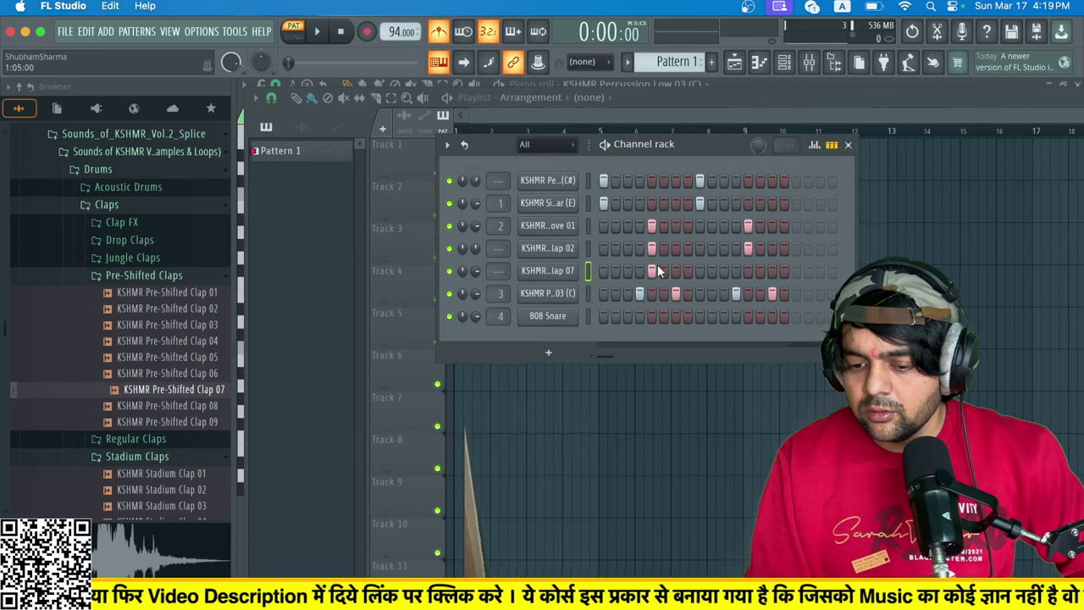
# Place KSHMR Pre-Shifted Clap 07 hits on steps 5 and 13, and shift them half a step earlier in the piano roll during playback.
pyautogui.rightClick(546, 271)
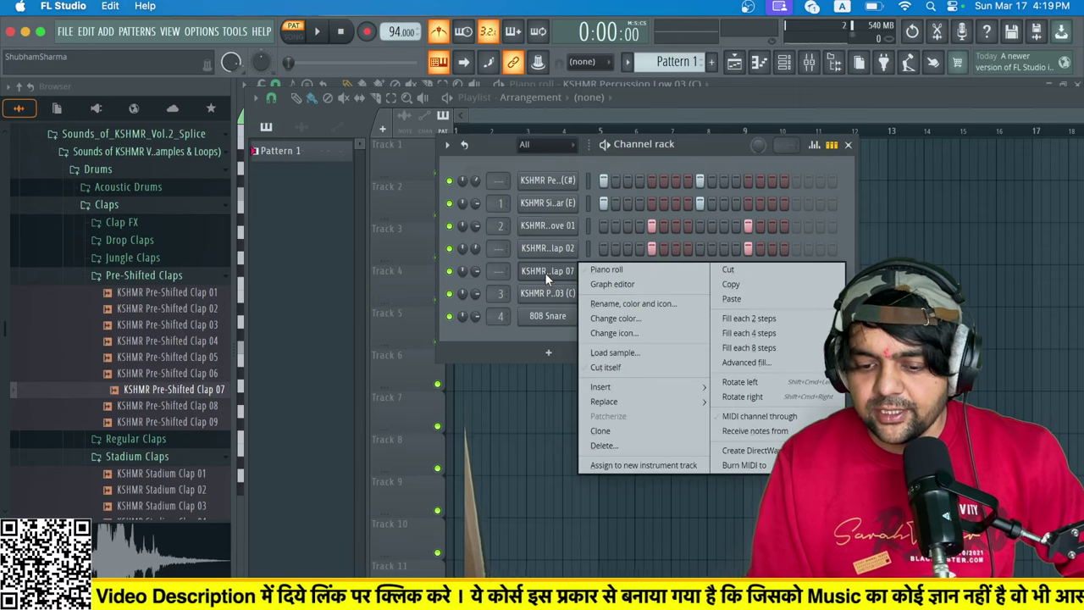
pyautogui.click(596, 270)
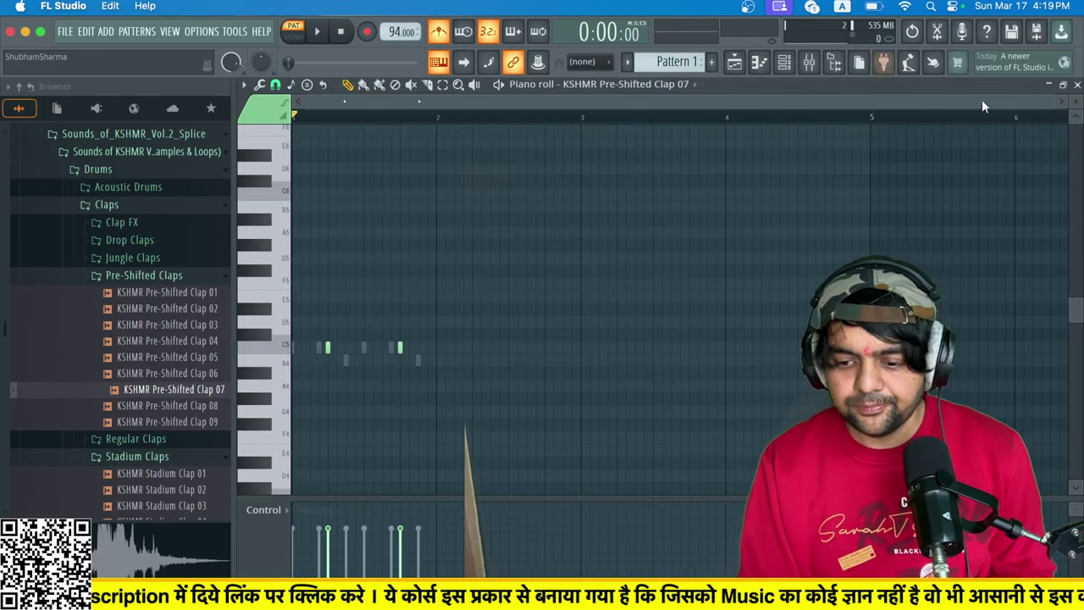
pyautogui.moveTo(1048, 100); pyautogui.dragTo(482, 101)
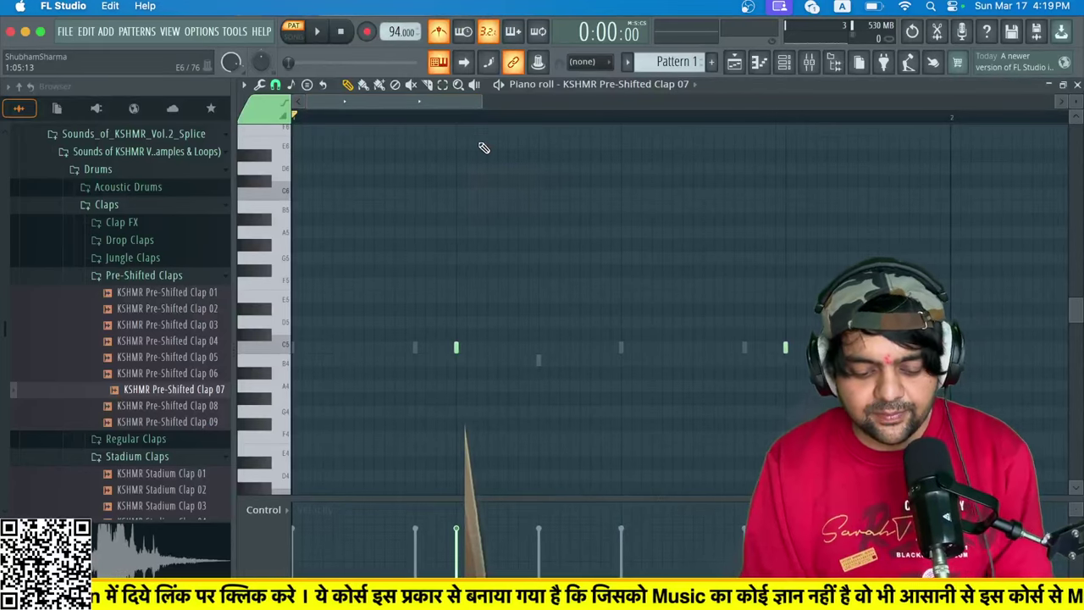
pyautogui.scroll(-3, 440, 265)
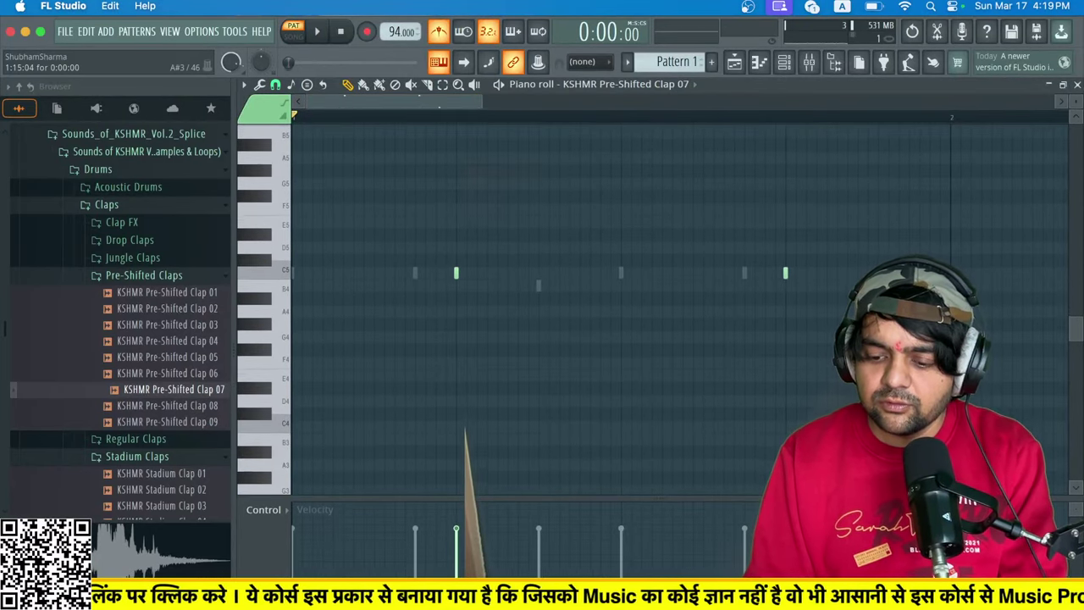
pyautogui.moveTo(877, 255); pyautogui.dragTo(390, 314)
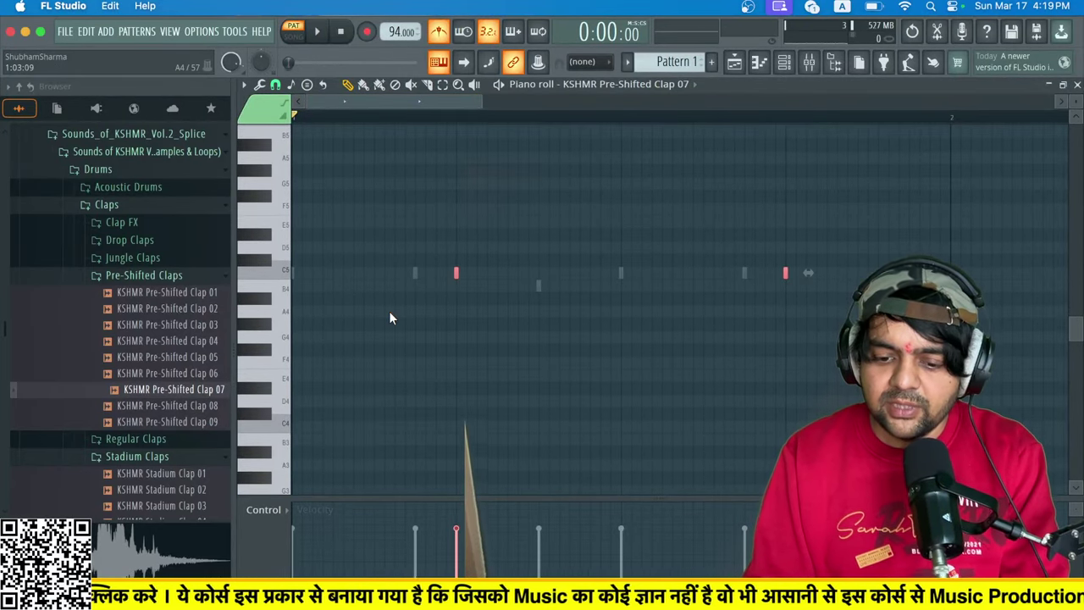
pyautogui.scroll(3, 389, 311)
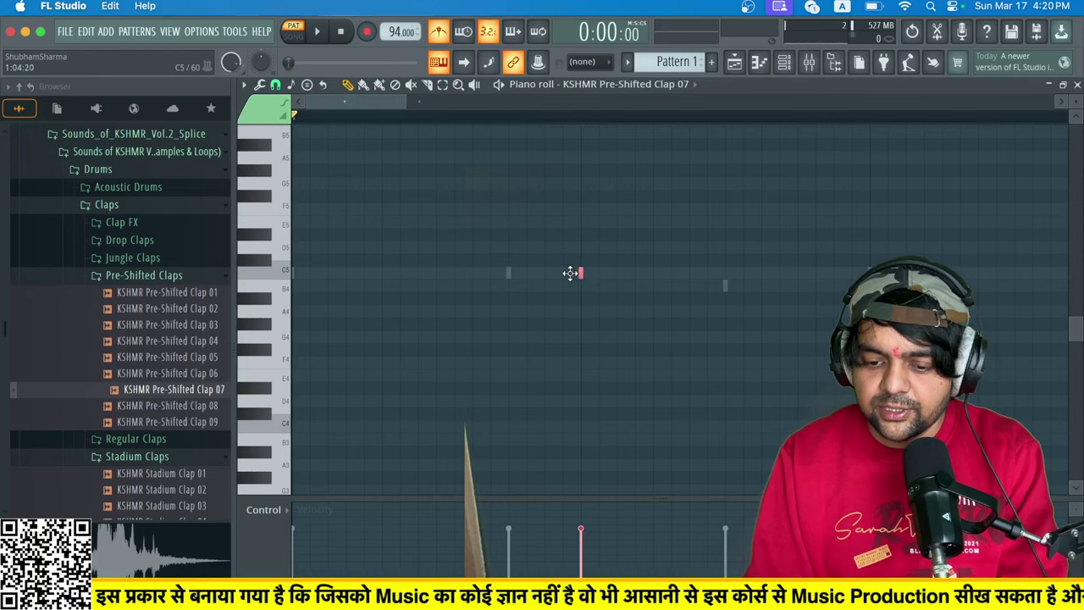
pyautogui.press('space')
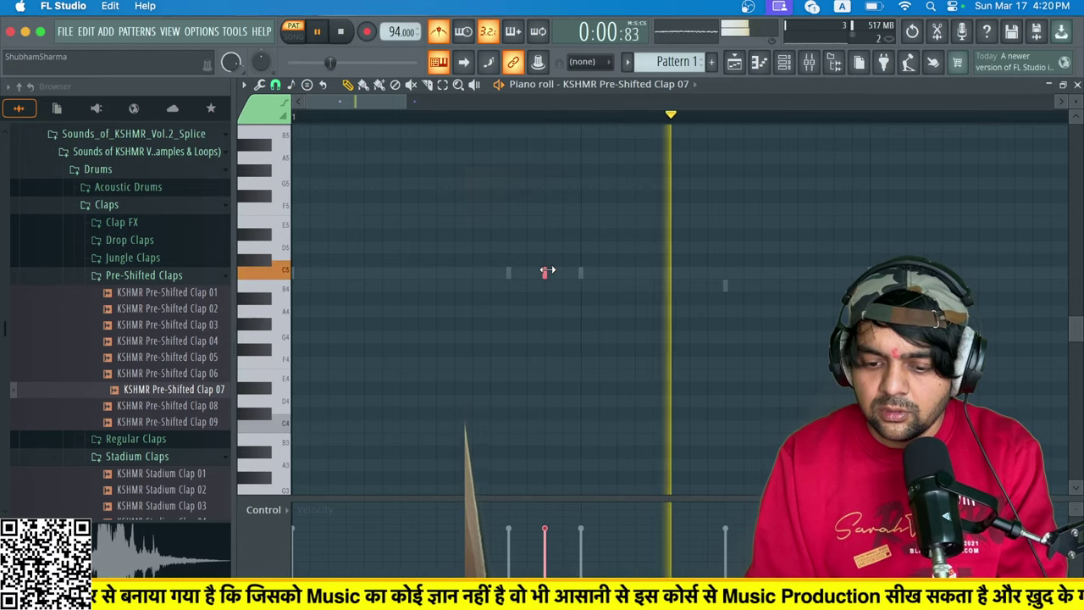
# Bring back the playlist and channel rack while listening to the pattern, and stop playback.
pyautogui.click(734, 61)
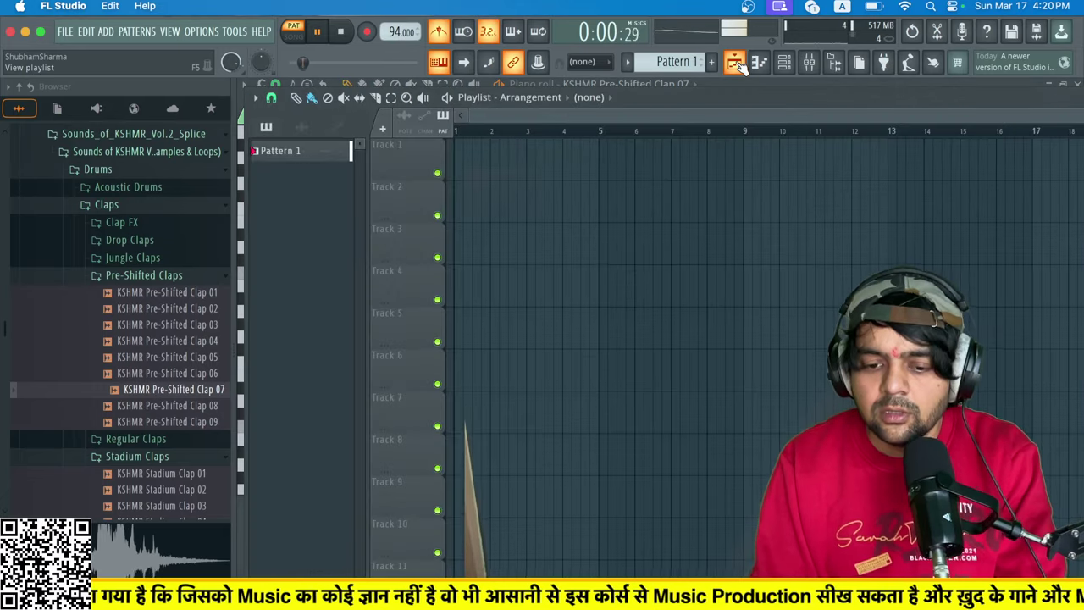
pyautogui.click(790, 62)
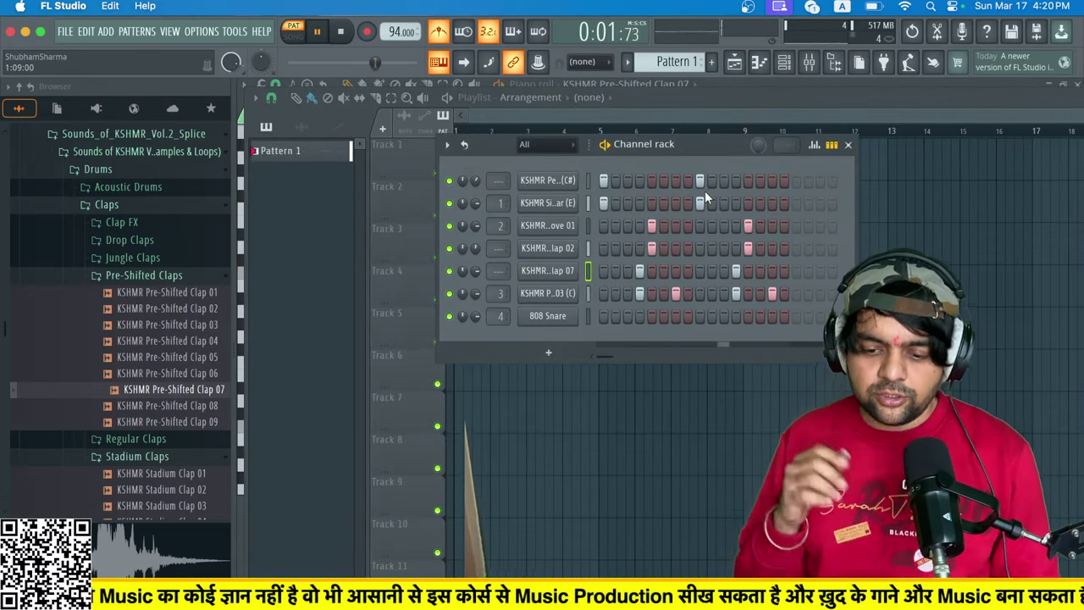
pyautogui.press('space')
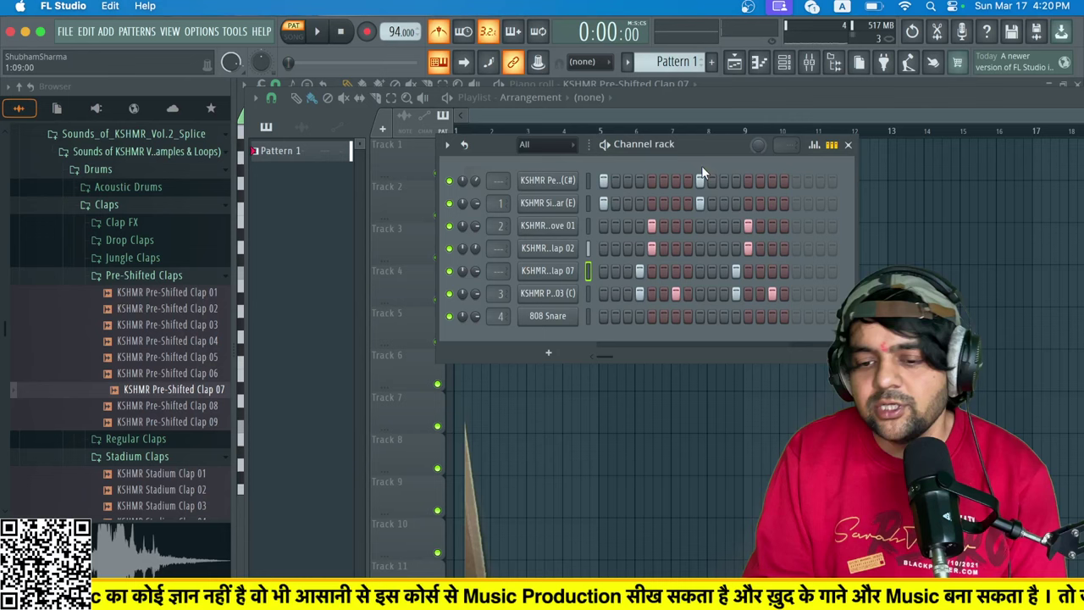
# Set the playlist snap to Bar and place Pattern 1 on Track 1 at bars 1 and 2.
pyautogui.click(734, 62)
pyautogui.click(511, 161)
pyautogui.moveTo(504, 163); pyautogui.dragTo(456, 164)
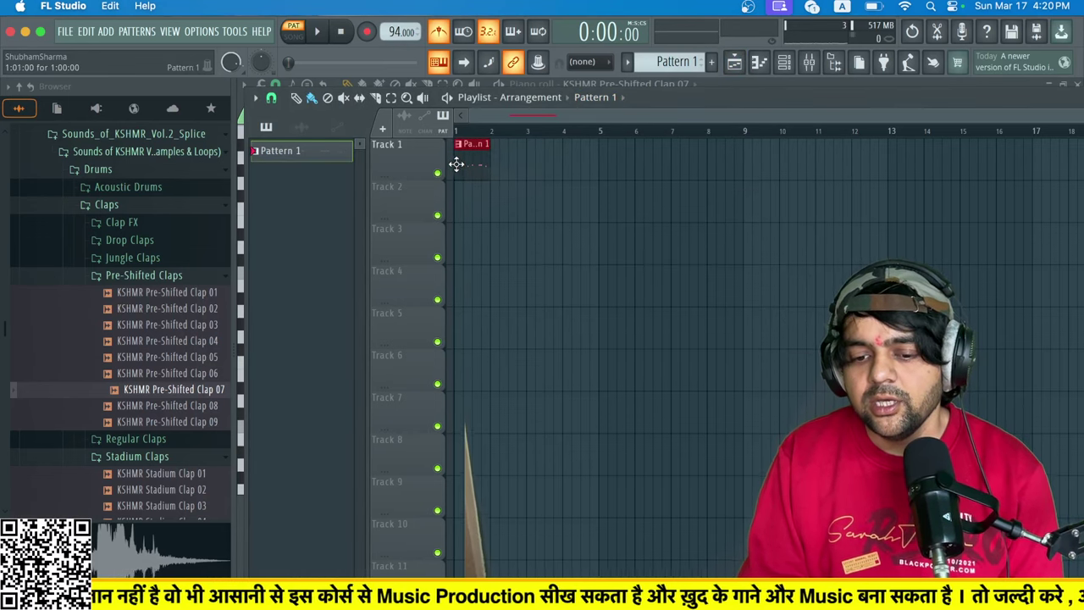
pyautogui.click(272, 97)
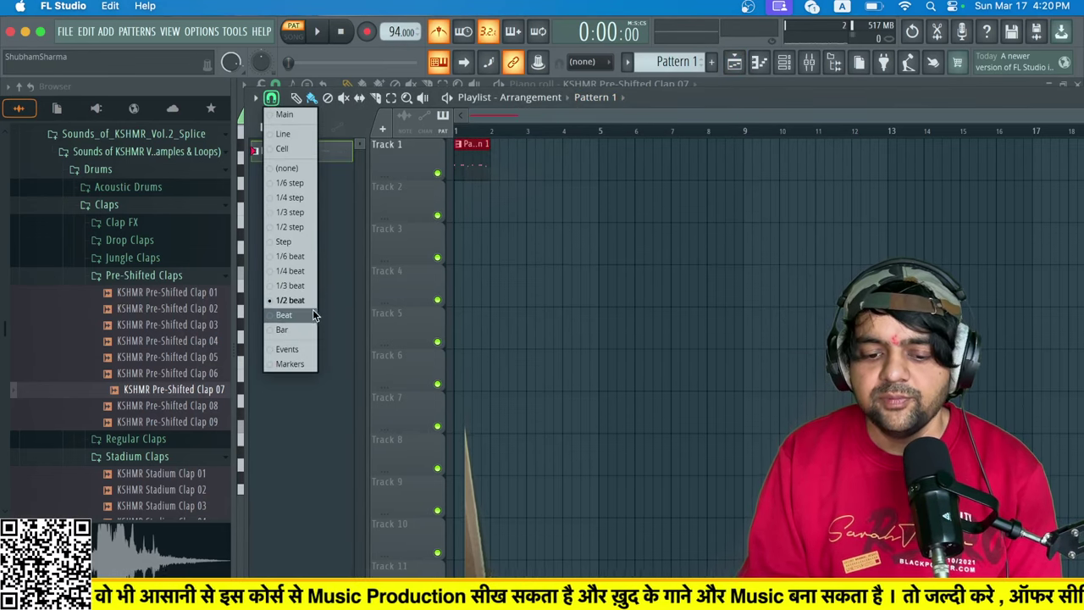
pyautogui.click(286, 321)
pyautogui.click(509, 168)
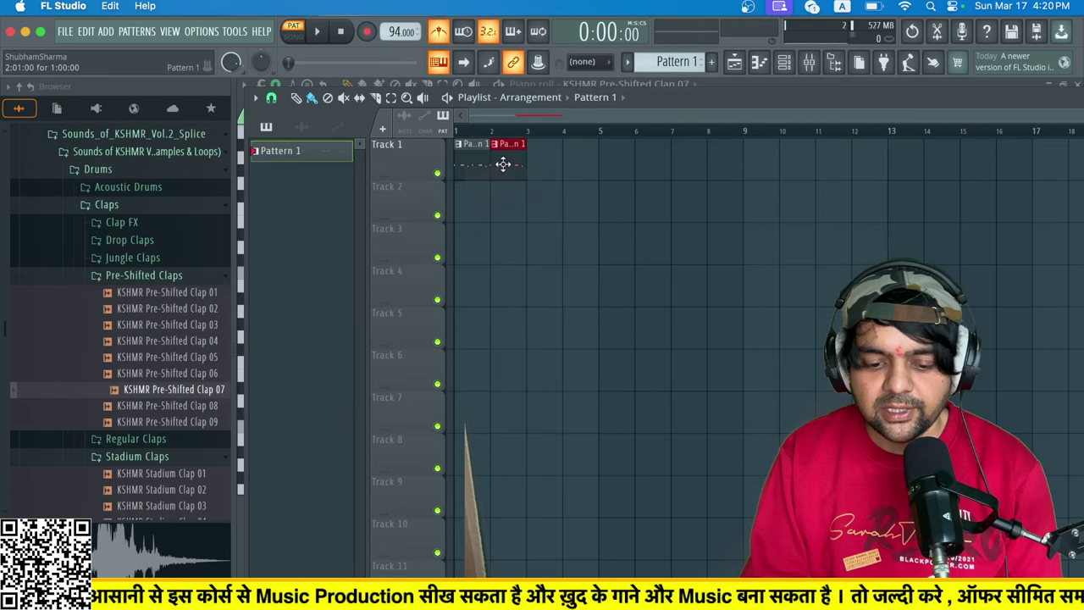
# Collapse the Pre-Shifted Claps, Claps and Drums folders, and expand the Drums Loops folder of the KSHMR Vol. 2 library.
pyautogui.click(118, 275)
pyautogui.click(122, 205)
pyautogui.click(106, 173)
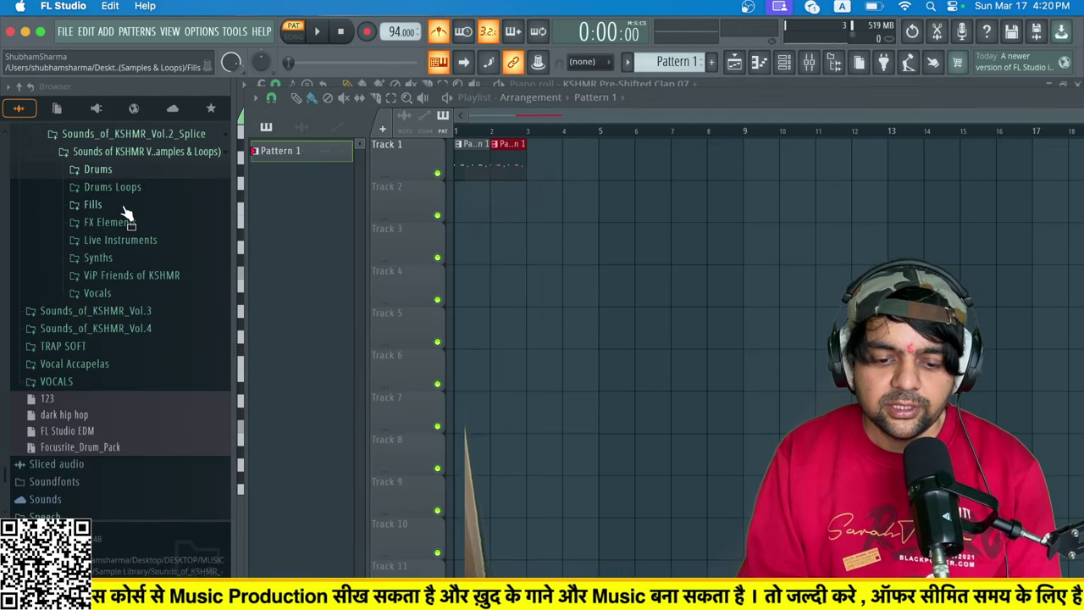
pyautogui.scroll(5, 126, 214)
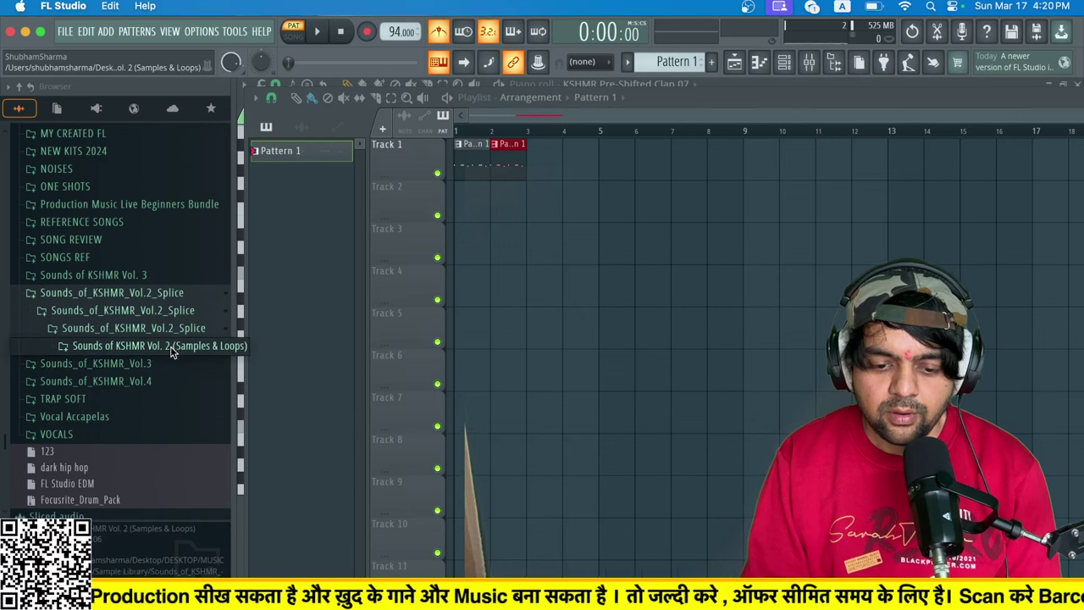
pyautogui.click(111, 382)
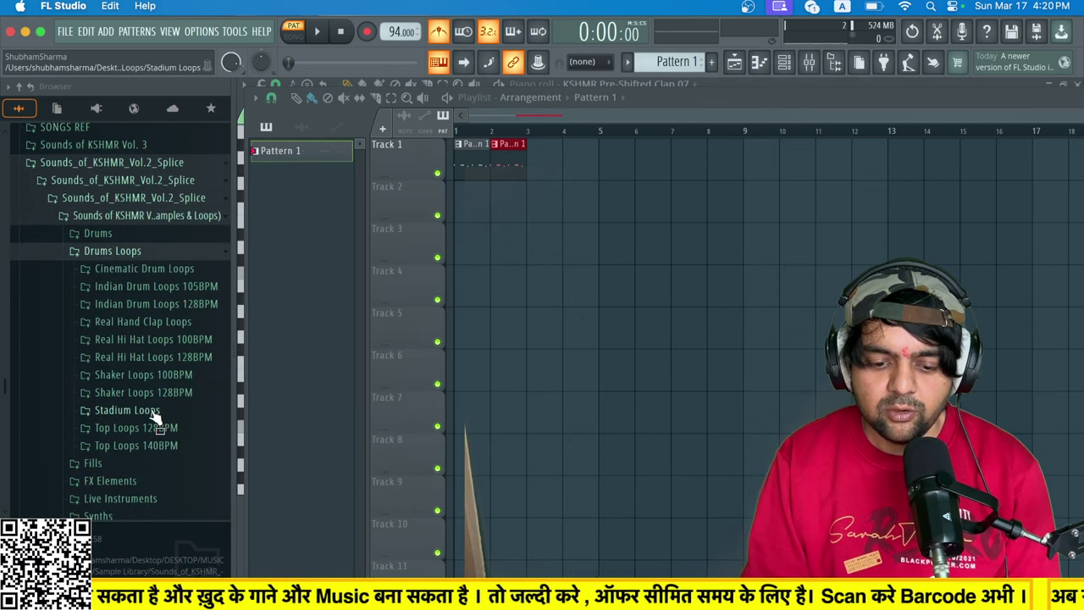
# Audition loops in the Shaker Loops 100BPM folder and place KSHMR Shaker Loops 100BPM 02 on Track 2 at bar 1.
pyautogui.click(158, 374)
pyautogui.click(156, 367)
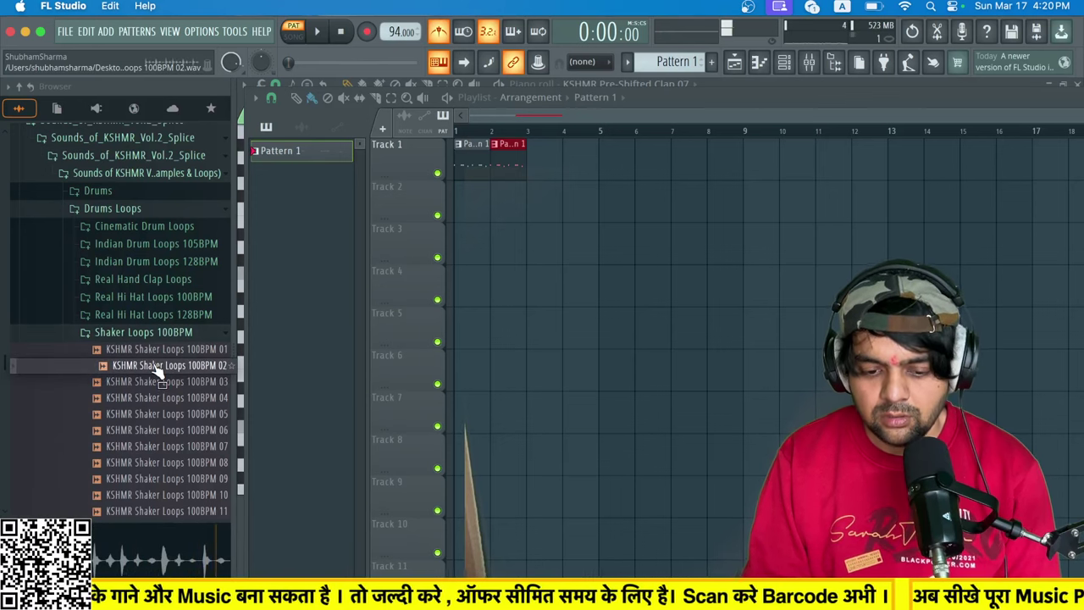
pyautogui.press('Up')
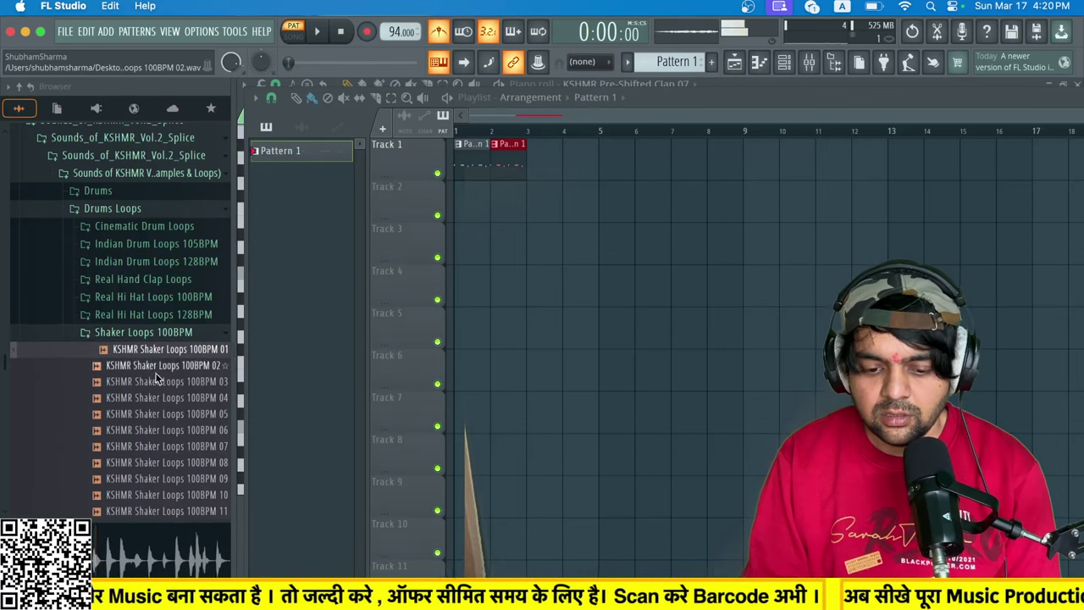
pyautogui.press('Down')
pyautogui.moveTo(151, 363); pyautogui.dragTo(463, 197)
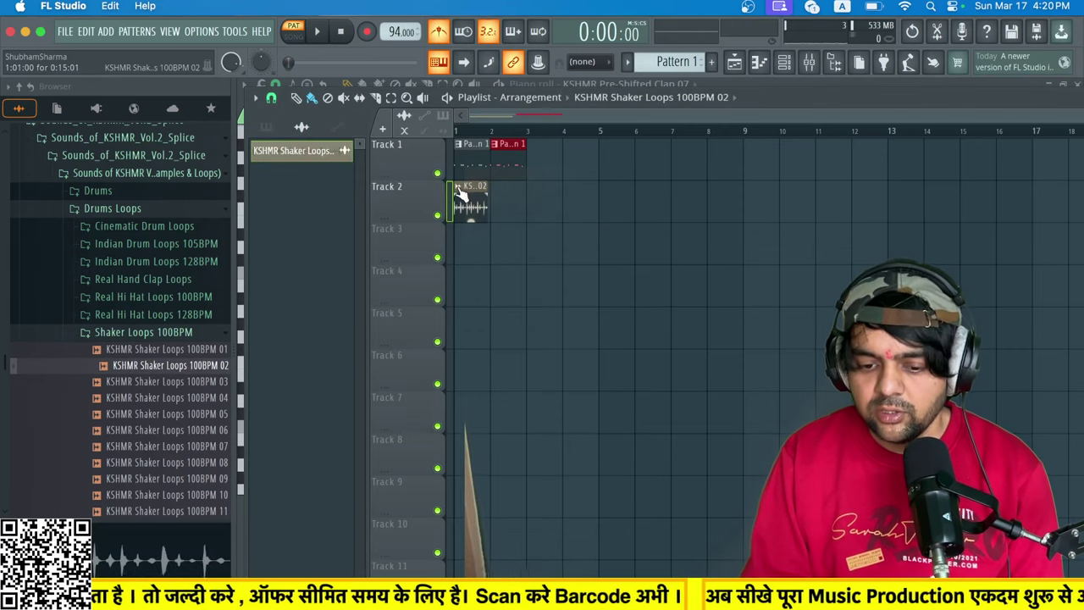
# Fit the shaker clip to the project tempo using the estimated 100 BPM, and add a second copy on Track 2 at bar 2.
pyautogui.click(456, 187)
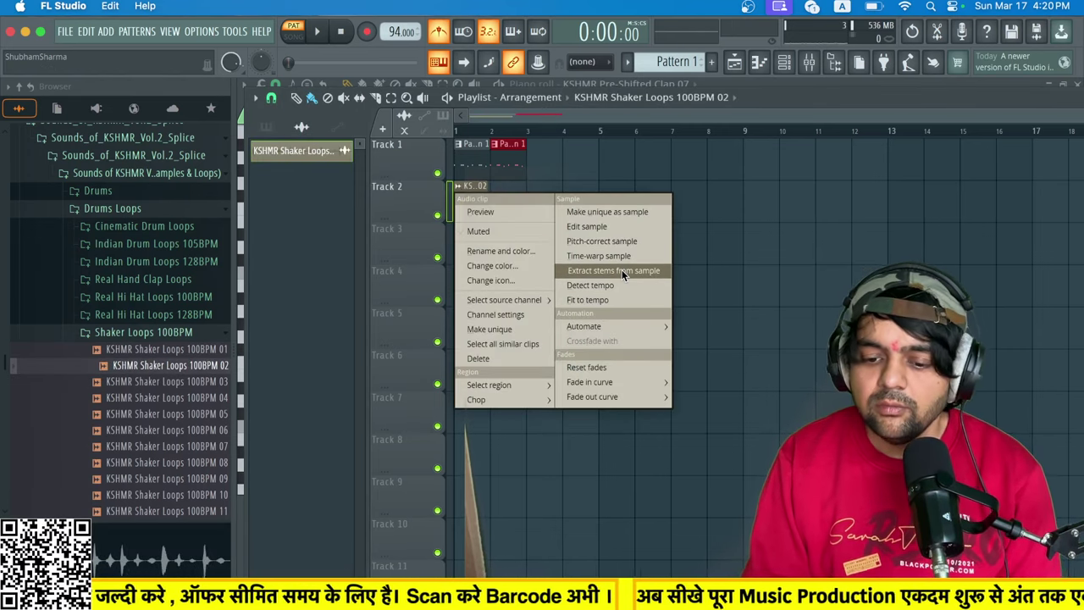
pyautogui.click(608, 300)
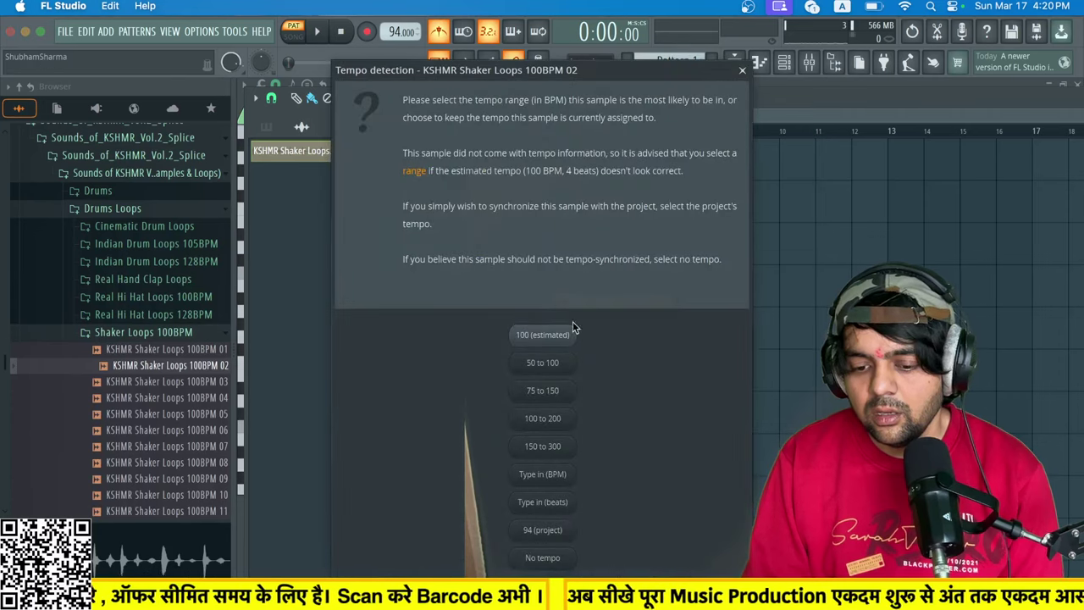
pyautogui.click(564, 335)
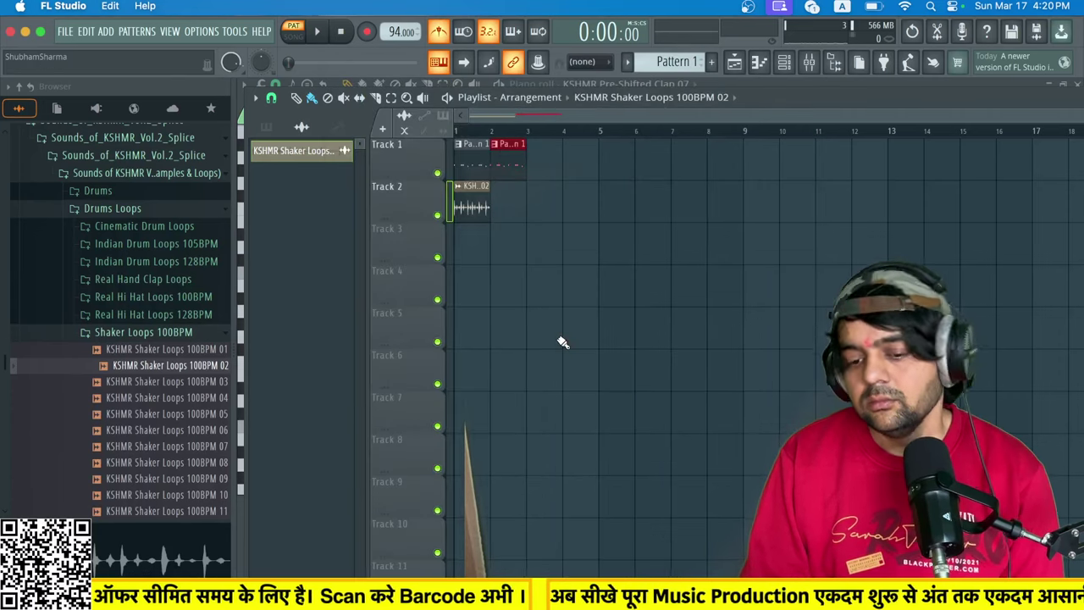
pyautogui.click(502, 208)
# Switch playback to song mode and play the arrangement with the drum pattern and shaker loop.
pyautogui.press('space')
pyautogui.press('space')
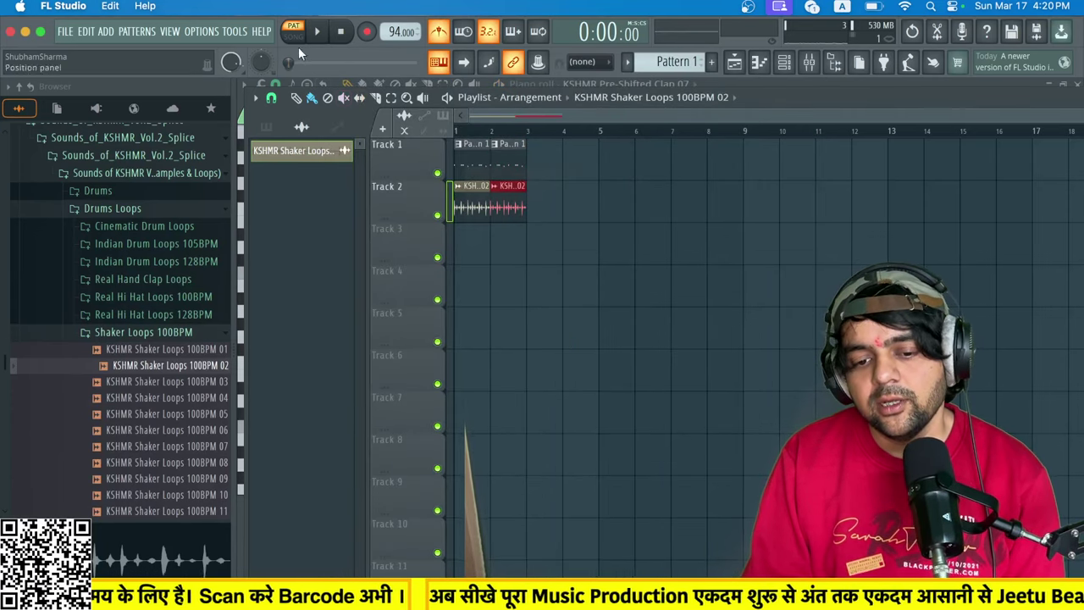
pyautogui.press('space')
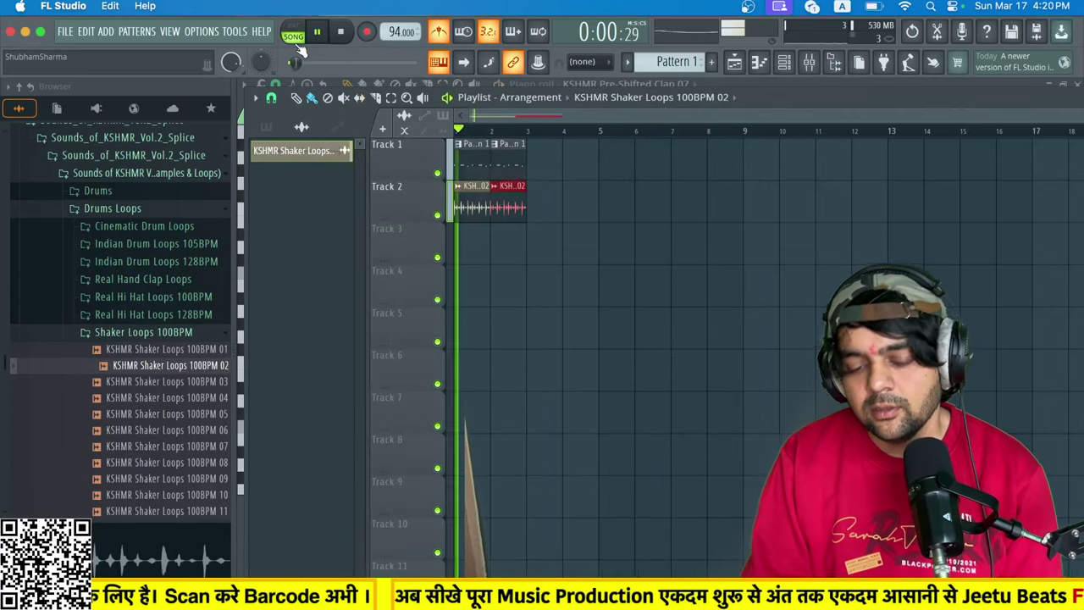
# Lower the channel volume of KSHMR Shaker Loops 100BPM 02 during playback and close its settings.
pyautogui.doubleClick(513, 206)
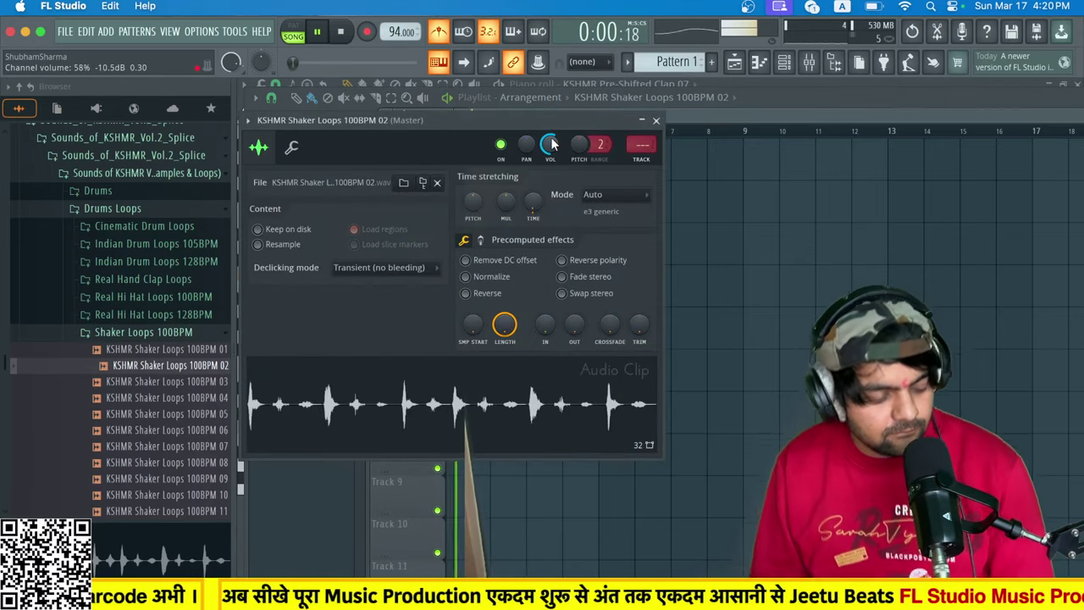
pyautogui.scroll(-2, 552, 144)
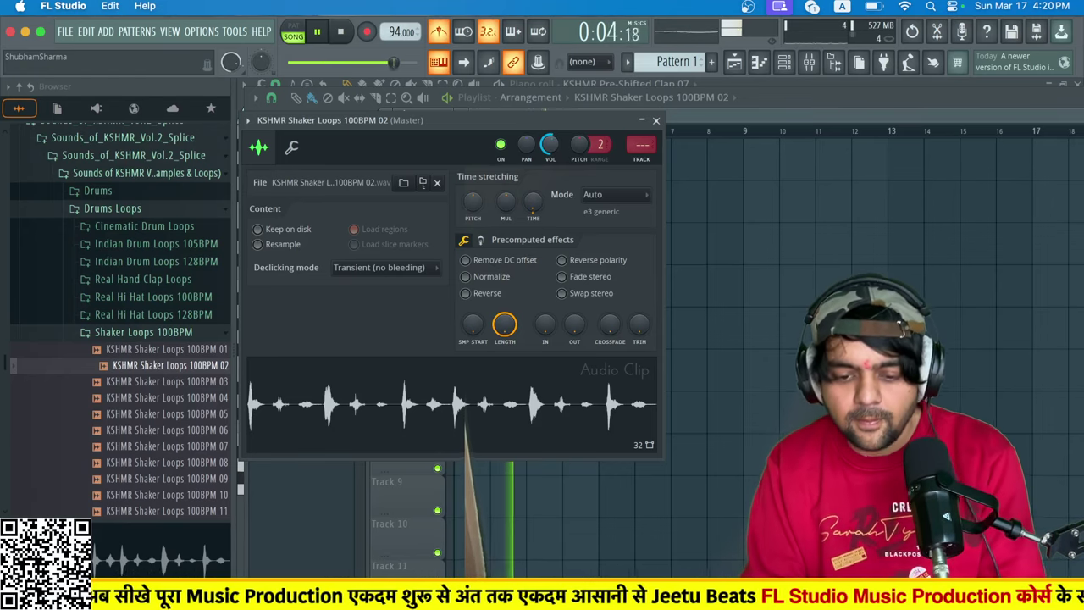
pyautogui.scroll(-1, 553, 144)
pyautogui.scroll(-2, 552, 144)
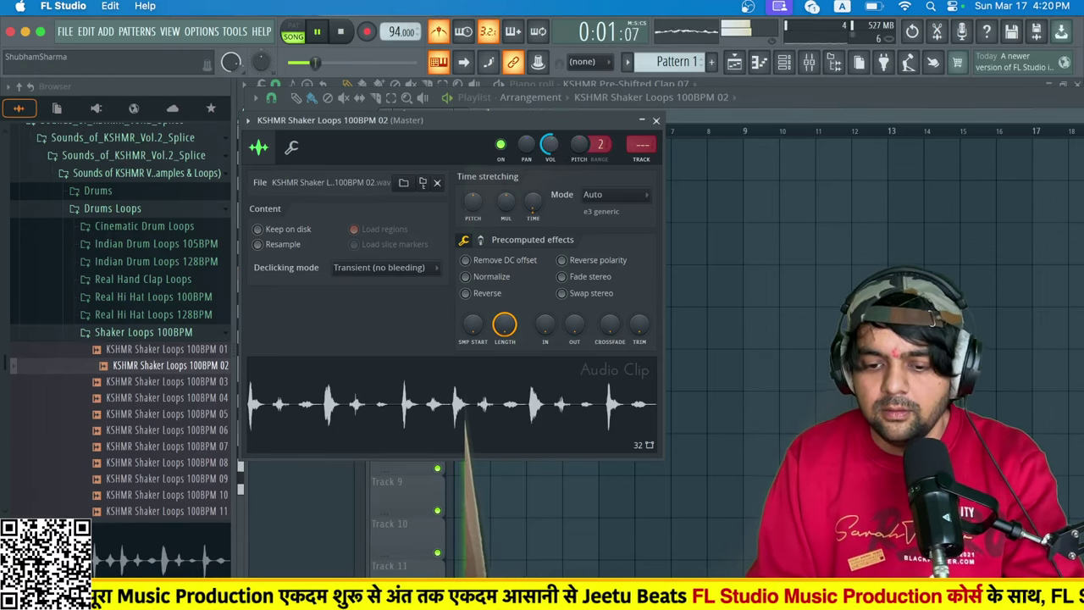
pyautogui.click(655, 120)
# Stop playback and duplicate the pattern and shaker clips from bars 1–2 onto bars 3–4 of Tracks 1 and 2.
pyautogui.press('space')
pyautogui.moveTo(566, 138); pyautogui.dragTo(458, 254)
pyautogui.hotkey('ctrl', 'b')
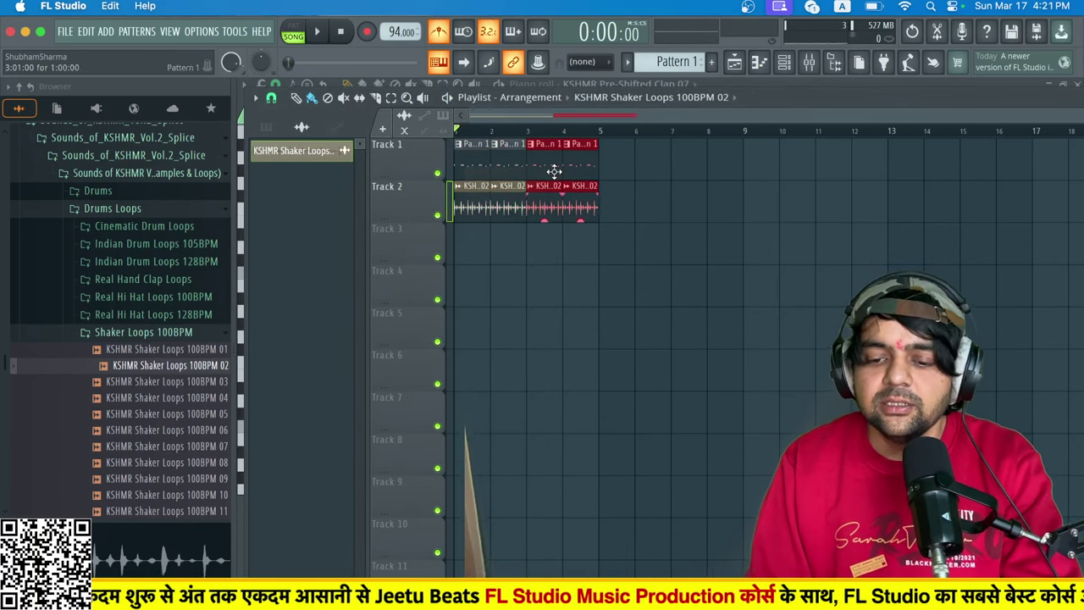
# Create a new pattern named GUITAR, place it on Track 3 at bar 1, and show the channel rack.
pyautogui.click(712, 61)
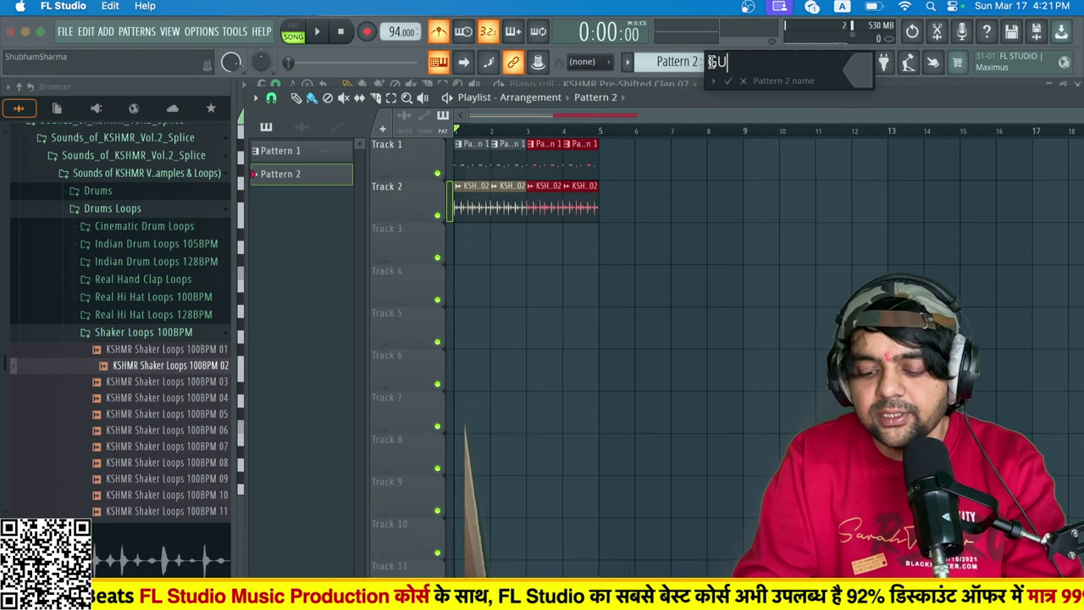
pyautogui.press('Return')
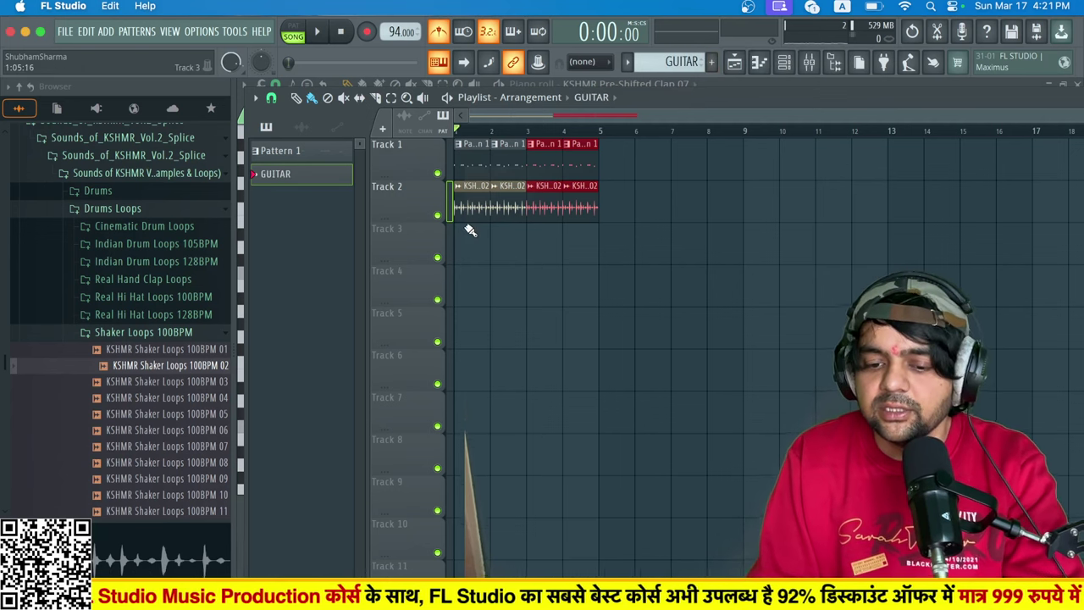
pyautogui.click(466, 229)
pyautogui.click(786, 62)
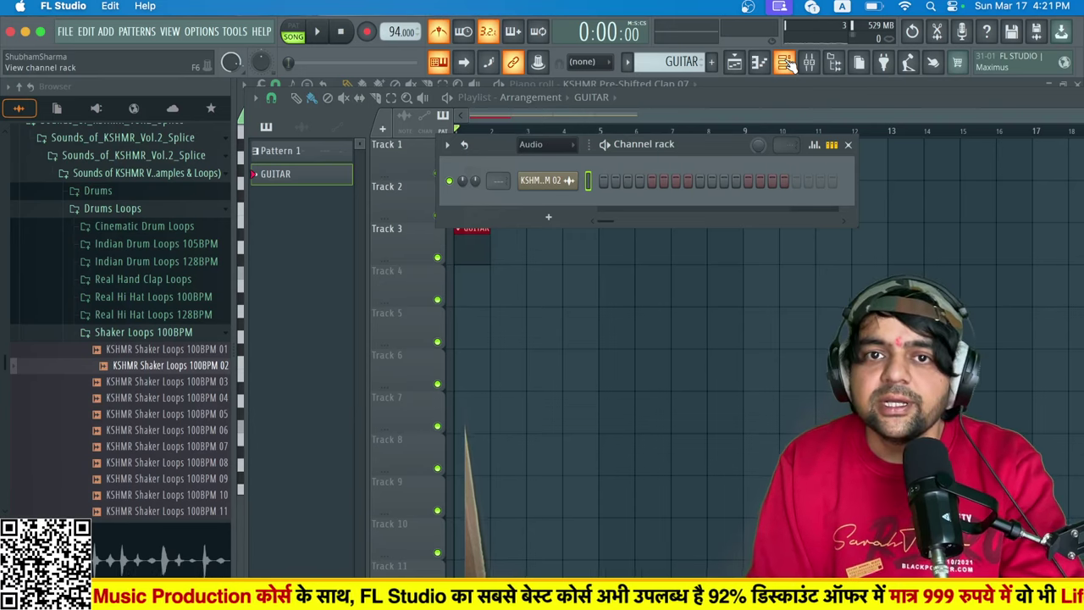
# Add a FLEX instrument channel and load the Ace Nylon Lite preset from the Essential Guitars pack.
pyautogui.click(550, 218)
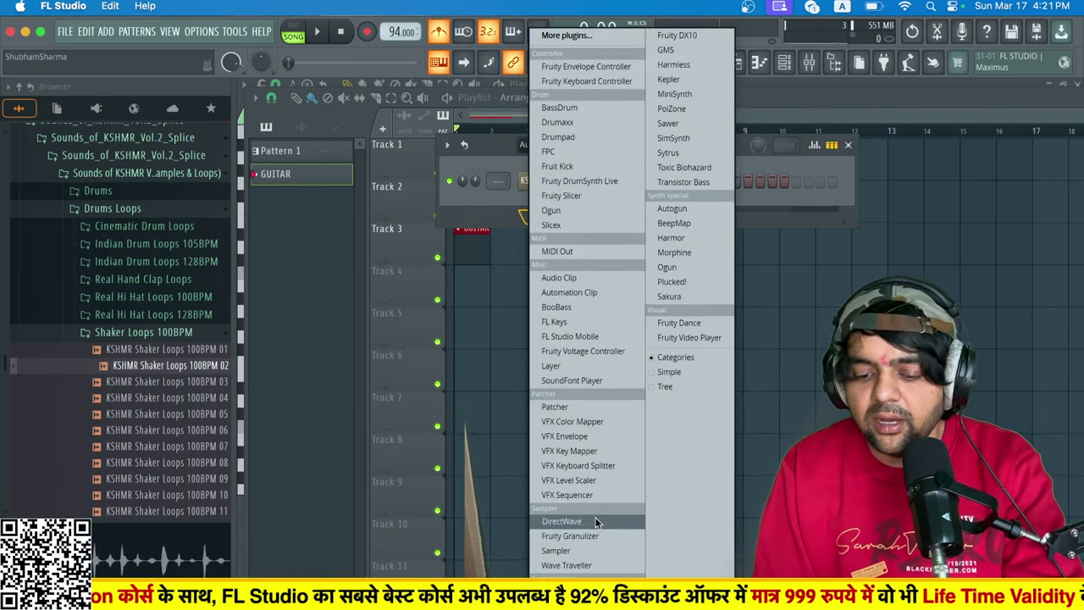
pyautogui.click(562, 604)
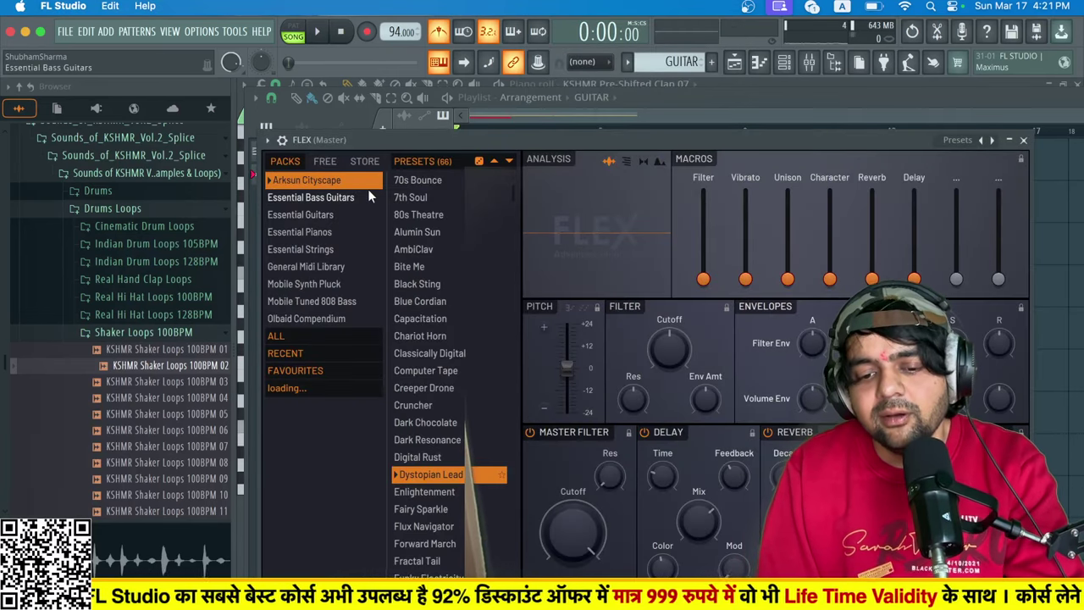
pyautogui.click(331, 214)
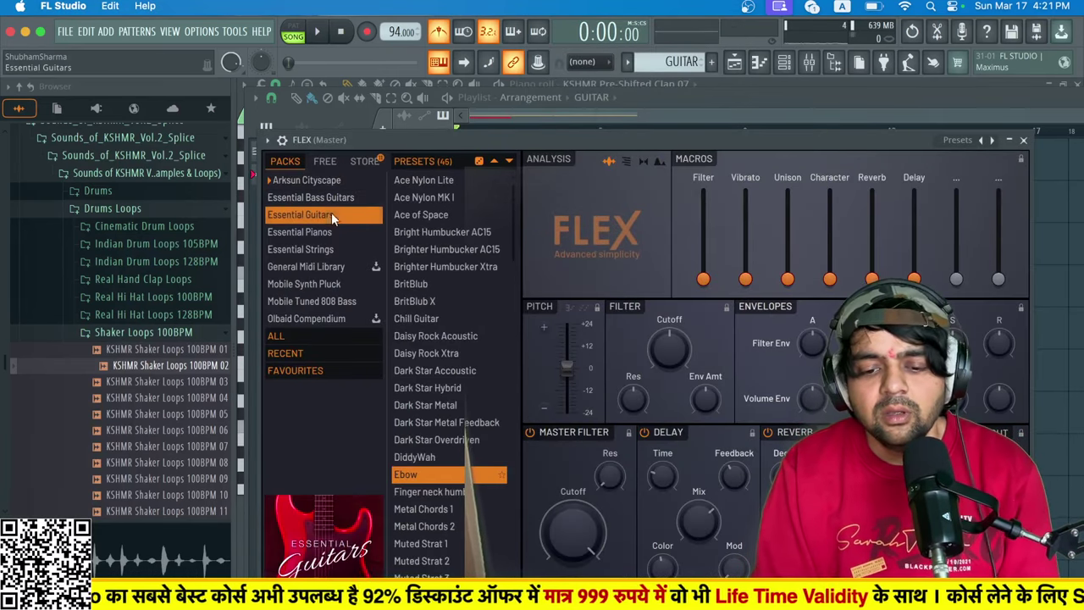
pyautogui.click(411, 180)
# Audition Ace Nylon Lite notes, trying them out over the arrangement before stopping playback.
pyautogui.press('n')
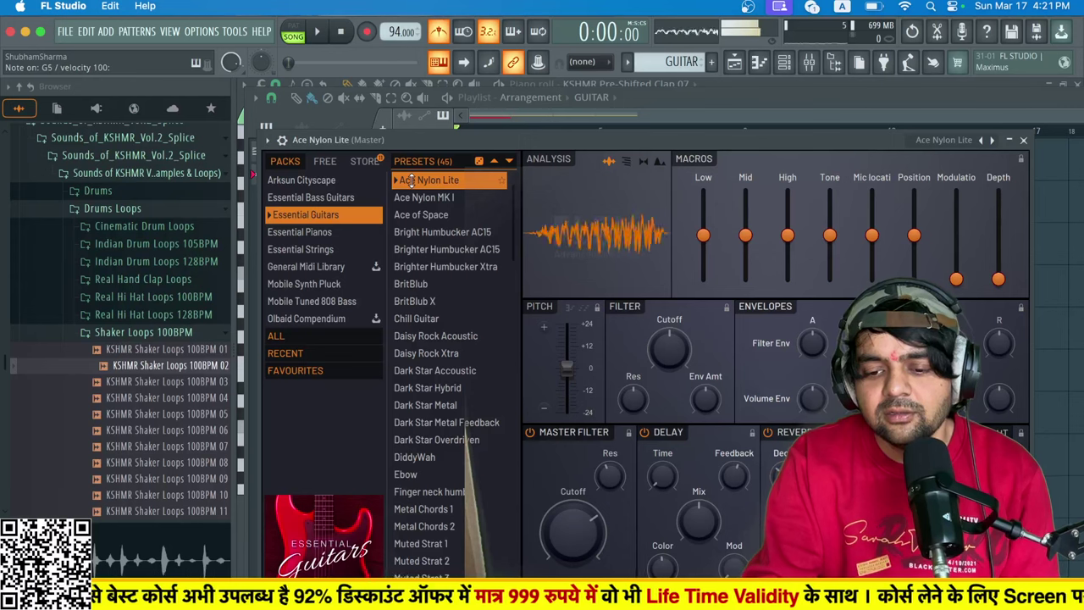
pyautogui.press('b')
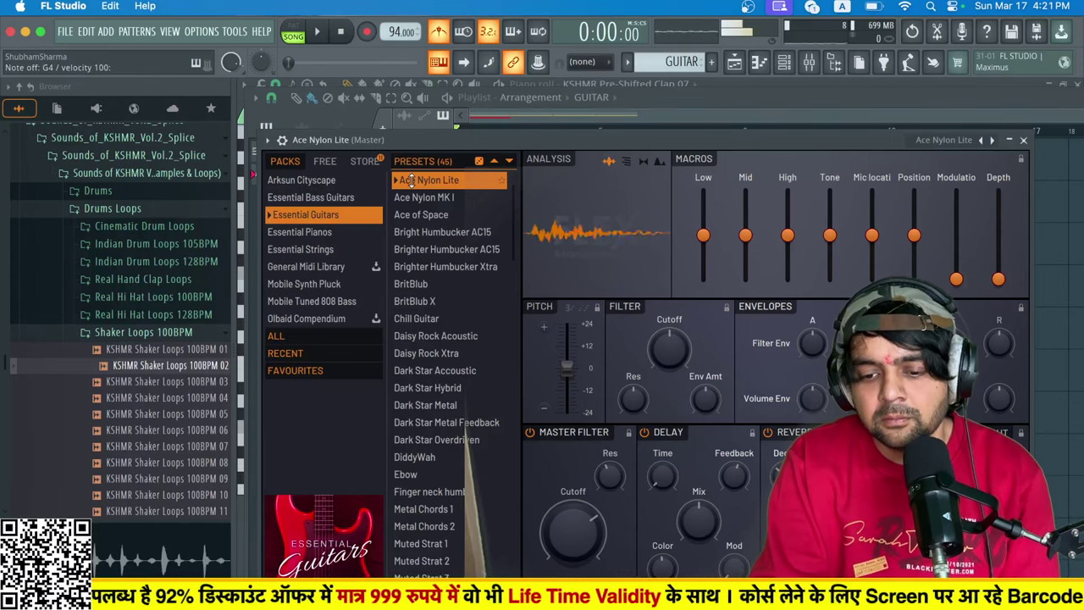
pyautogui.press('c')
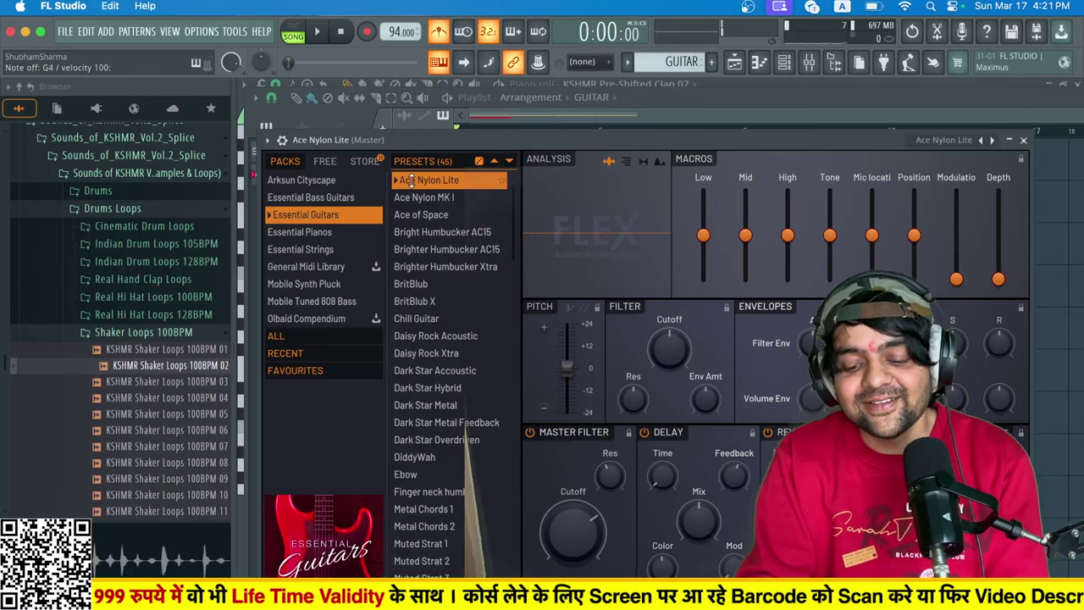
pyautogui.press('b')
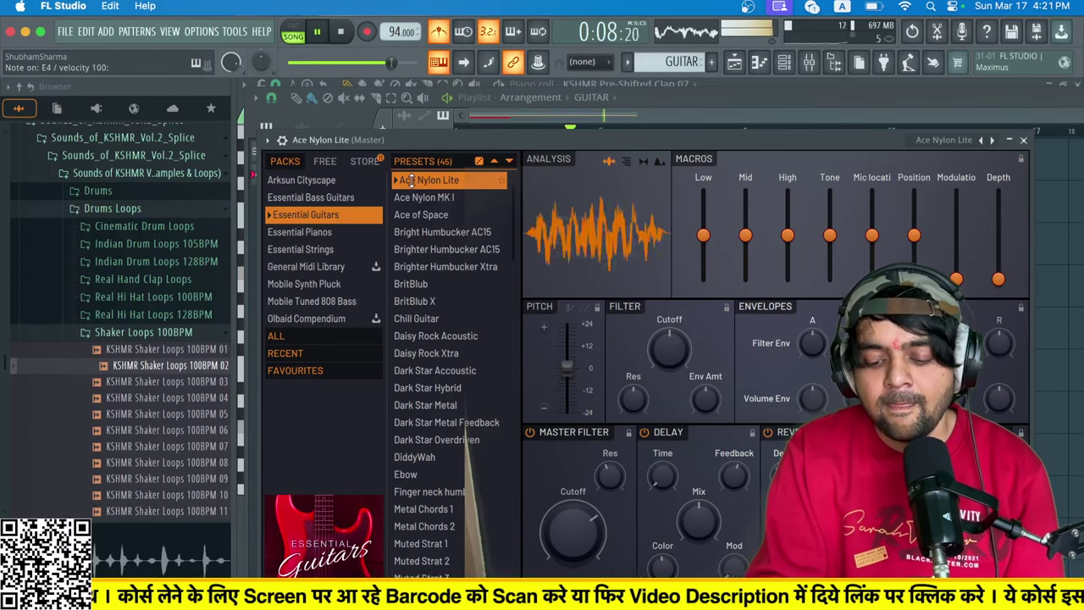
pyautogui.press('space')
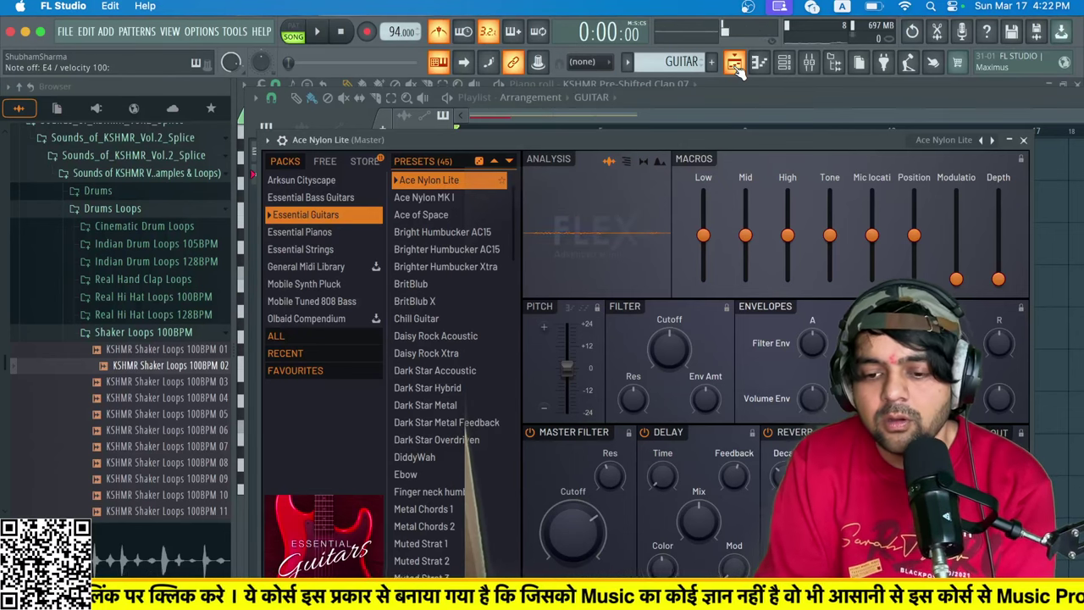
# Record notes and automation into the GUITAR pattern with Ace Nylon Lite, playing A4, E4 and G4 over the arrangement.
pyautogui.click(736, 66)
pyautogui.click(788, 64)
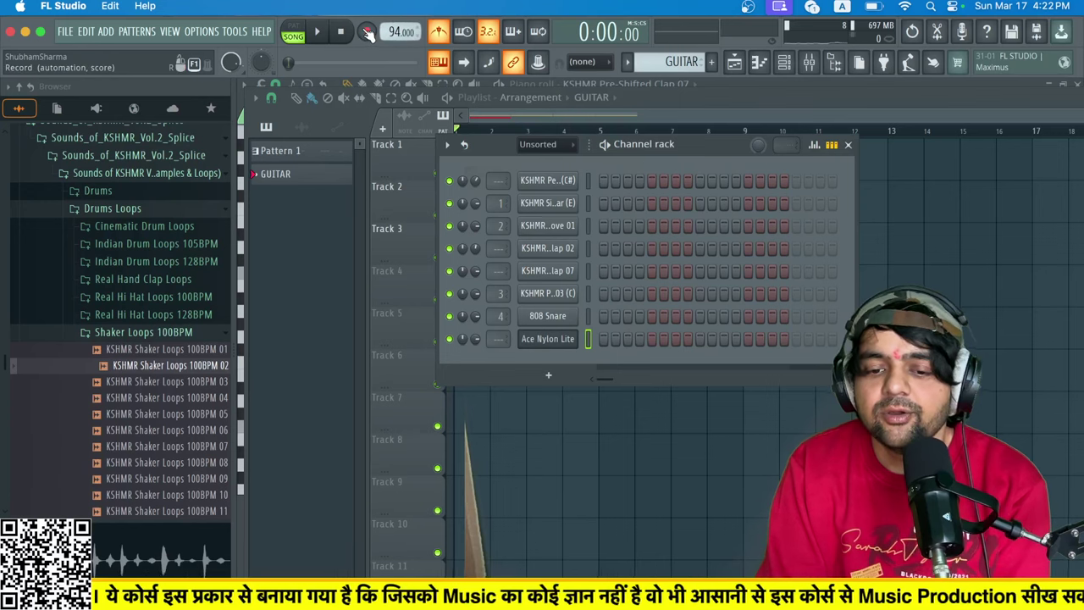
pyautogui.click(368, 32)
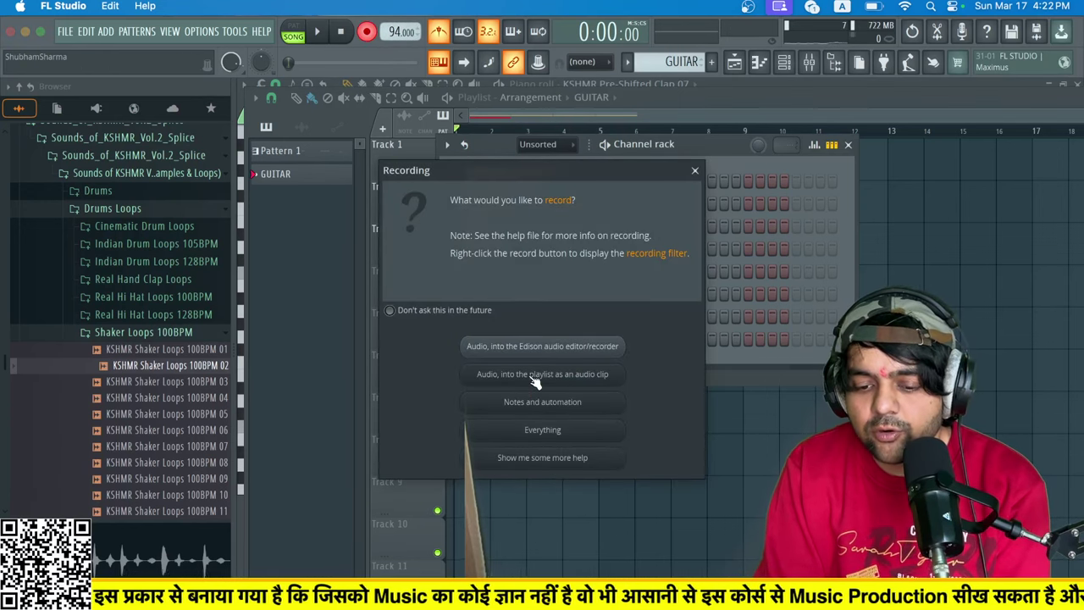
pyautogui.click(560, 402)
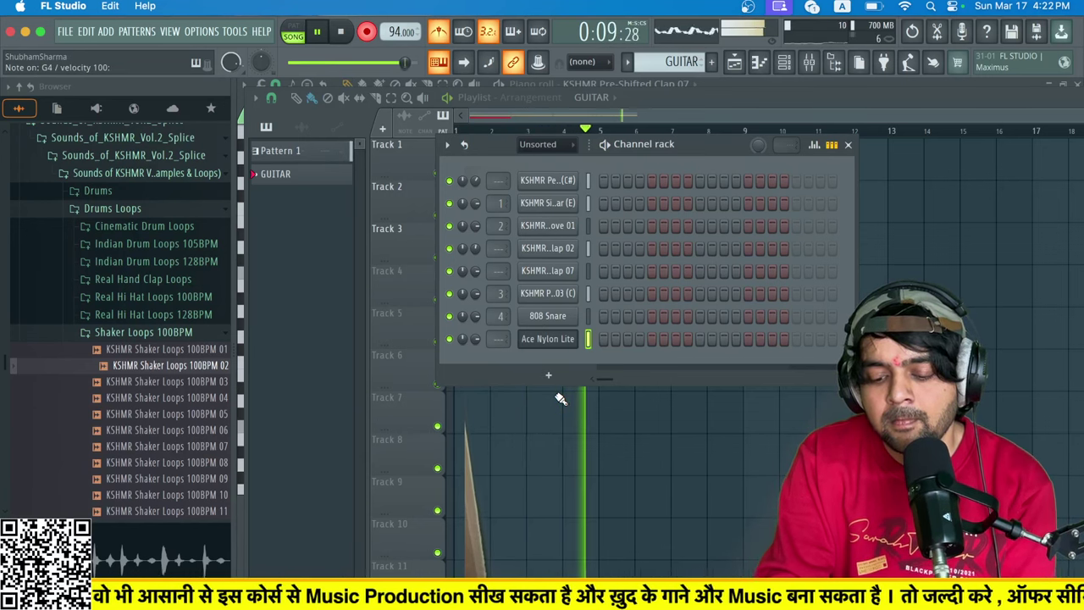
pyautogui.press('space')
# Open the recorded Ace Nylon Lite notes in the piano roll, select them all, and play them back with recording off.
pyautogui.click(635, 336)
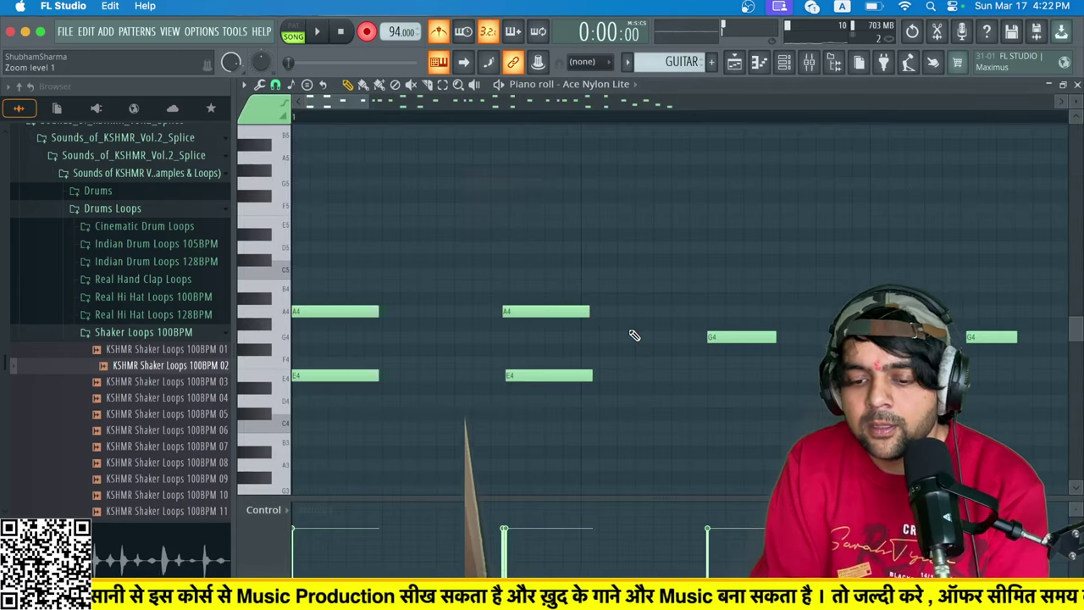
pyautogui.scroll(3, 569, 238)
pyautogui.scroll(-2, 569, 238)
pyautogui.hscroll(1, 569, 238)
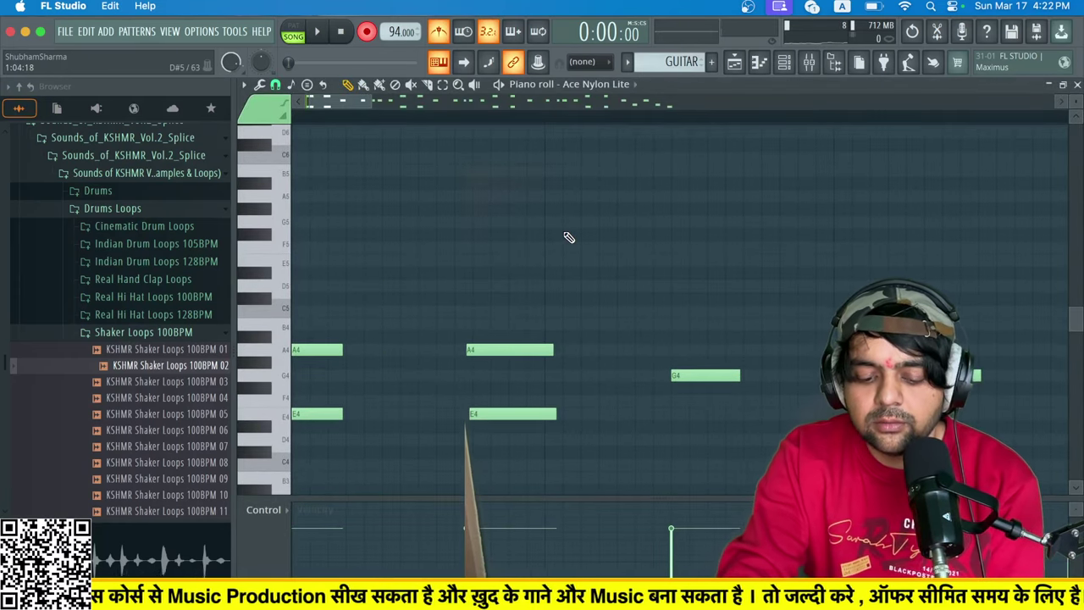
pyautogui.hotkey('ctrl', 'a')
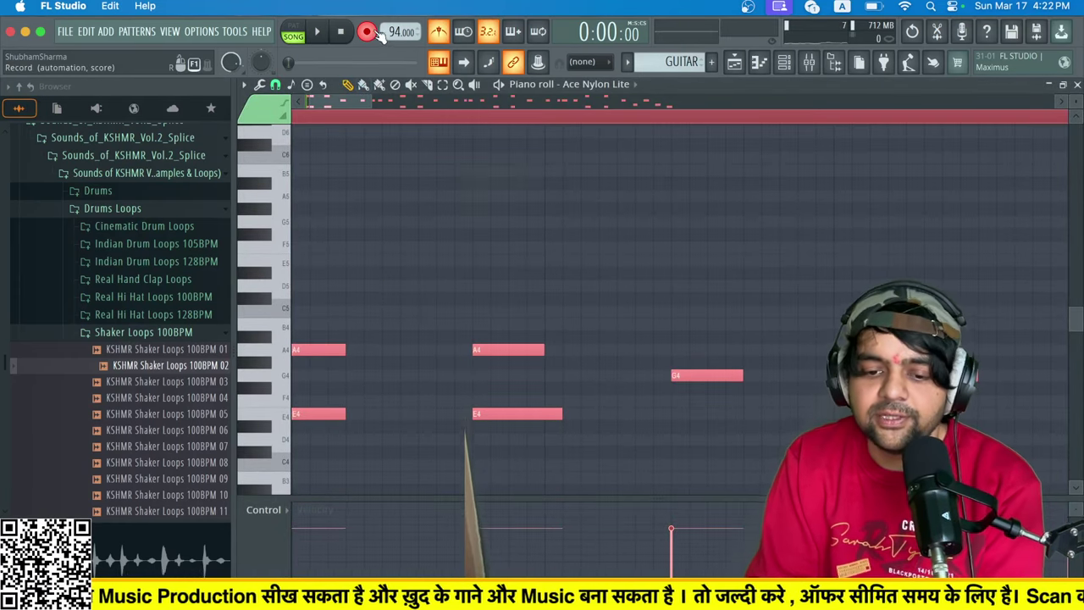
pyautogui.press('space')
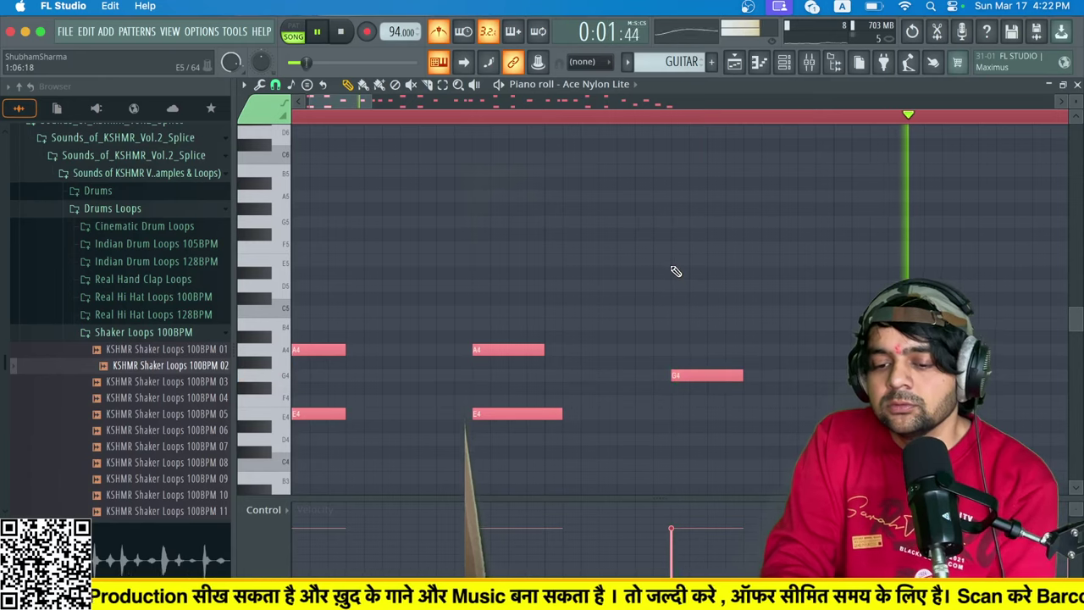
pyautogui.press('space')
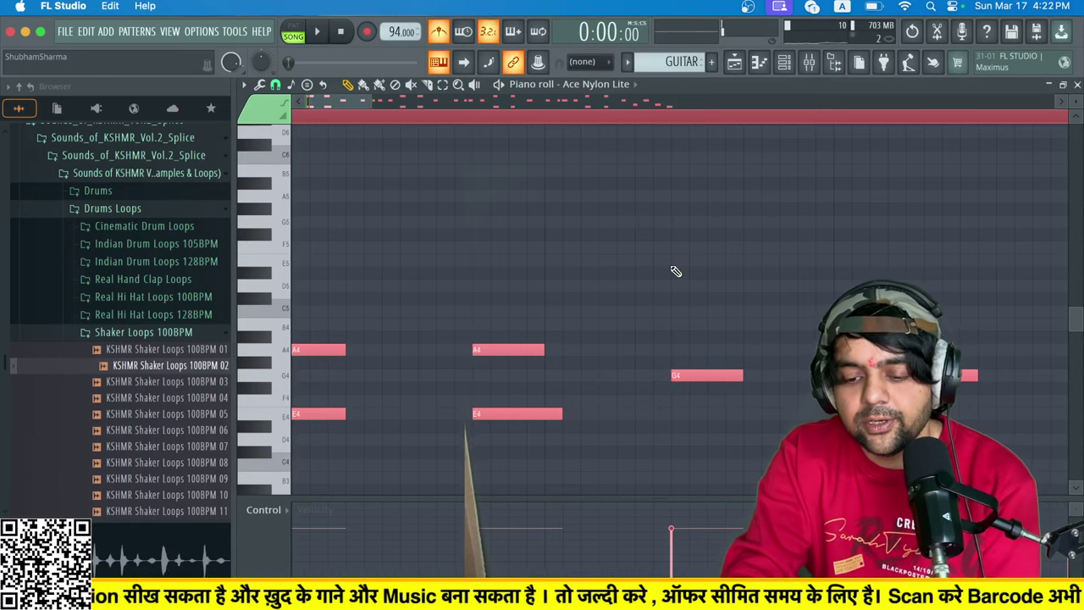
# Try quantizing the selected guitar notes to a 1/2 beat snap and undo the quantization.
pyautogui.click(275, 85)
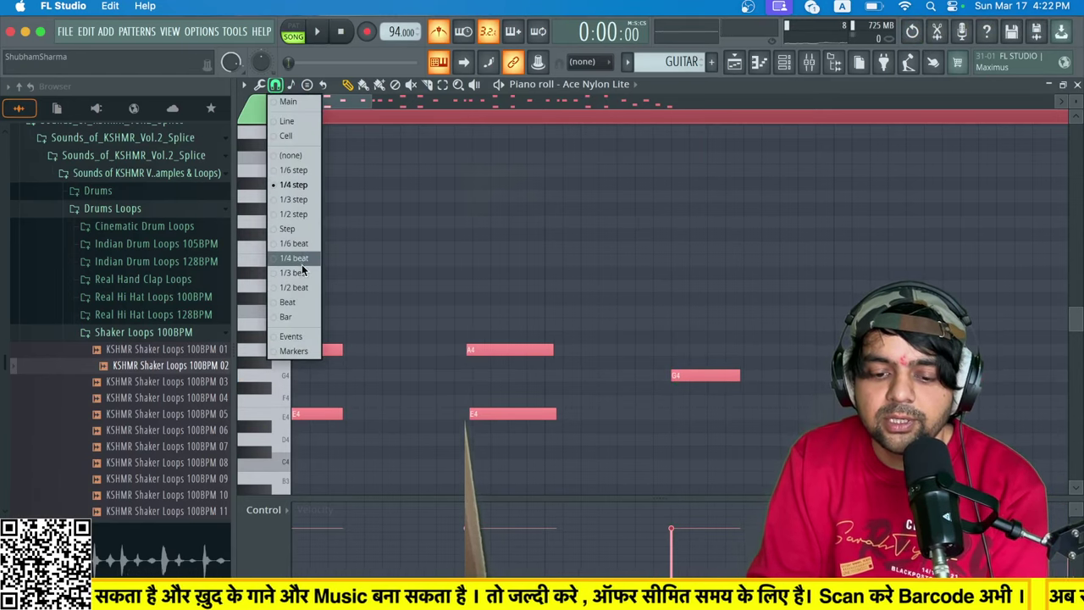
pyautogui.click(294, 287)
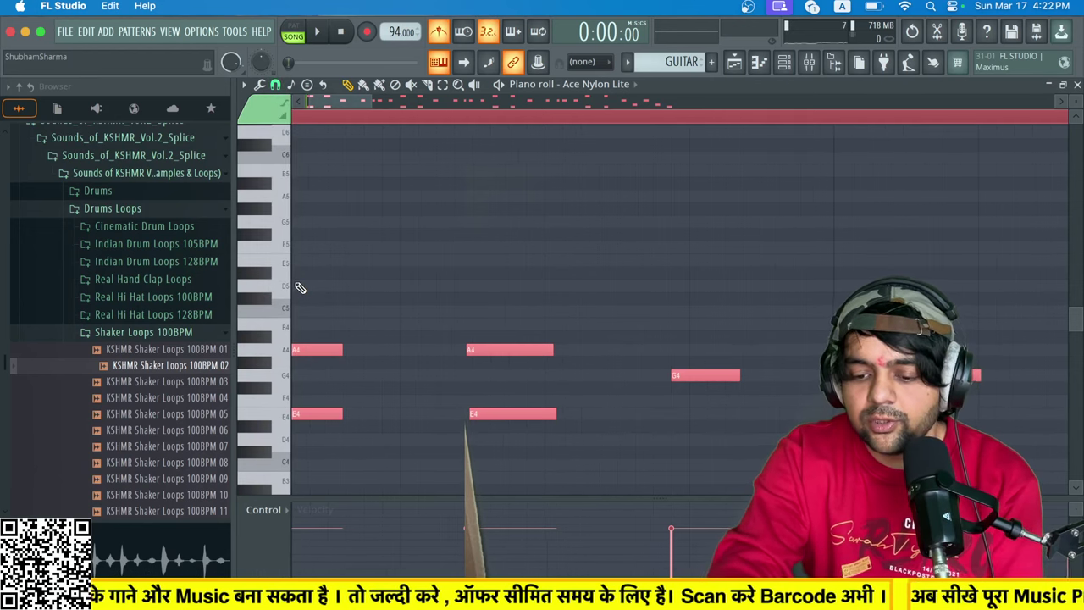
pyautogui.hotkey('ctrl', 'q')
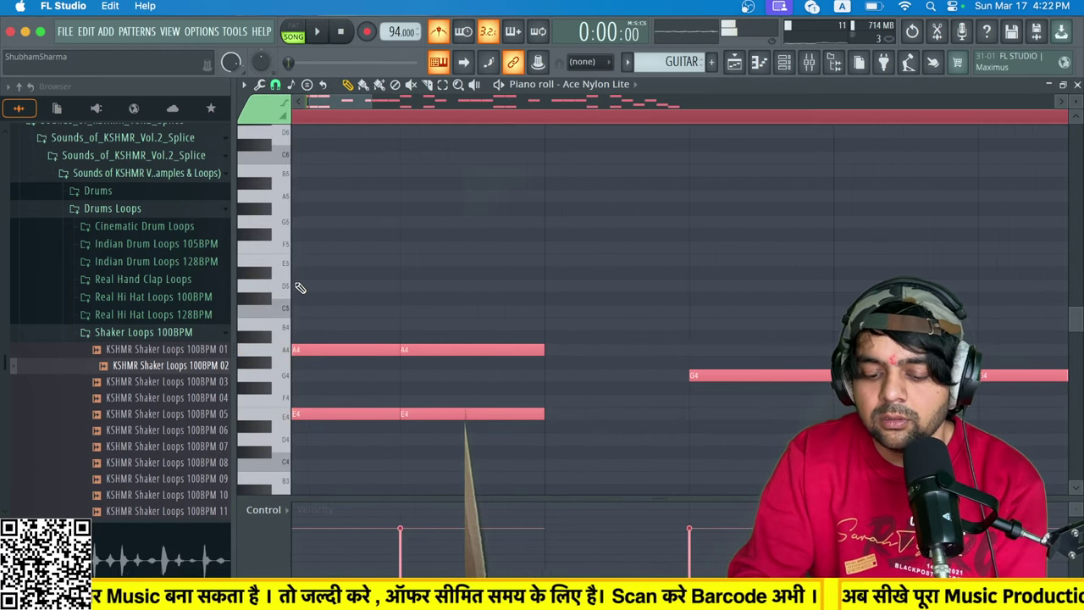
pyautogui.hotkey('ctrl', 'z')
# Quantize the selected guitar notes to a 1/4 beat snap and play them with the drums, stopping at the channel rack.
pyautogui.click(275, 84)
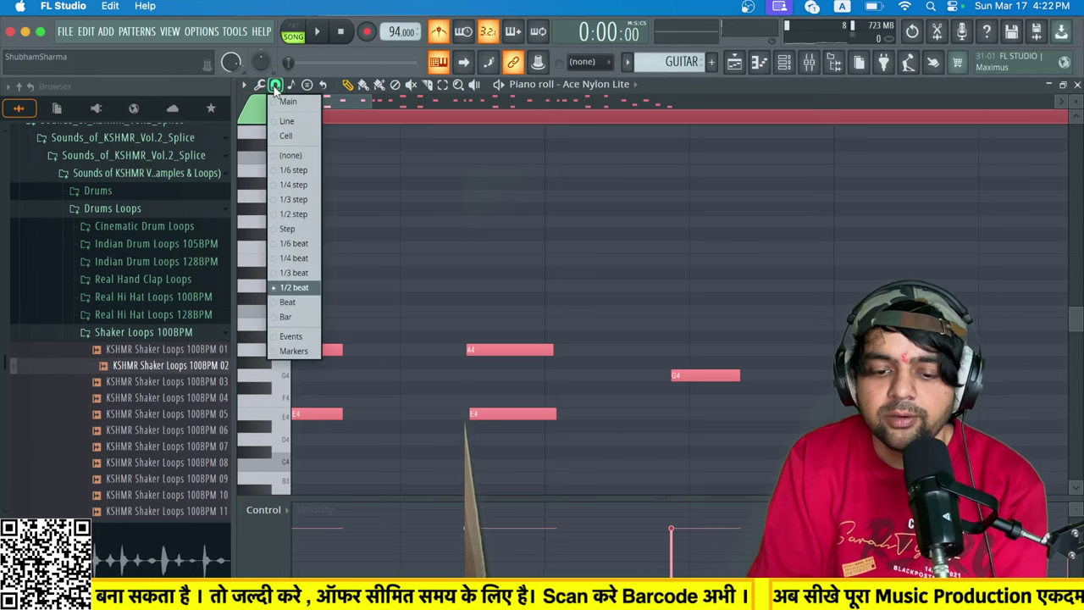
pyautogui.click(292, 259)
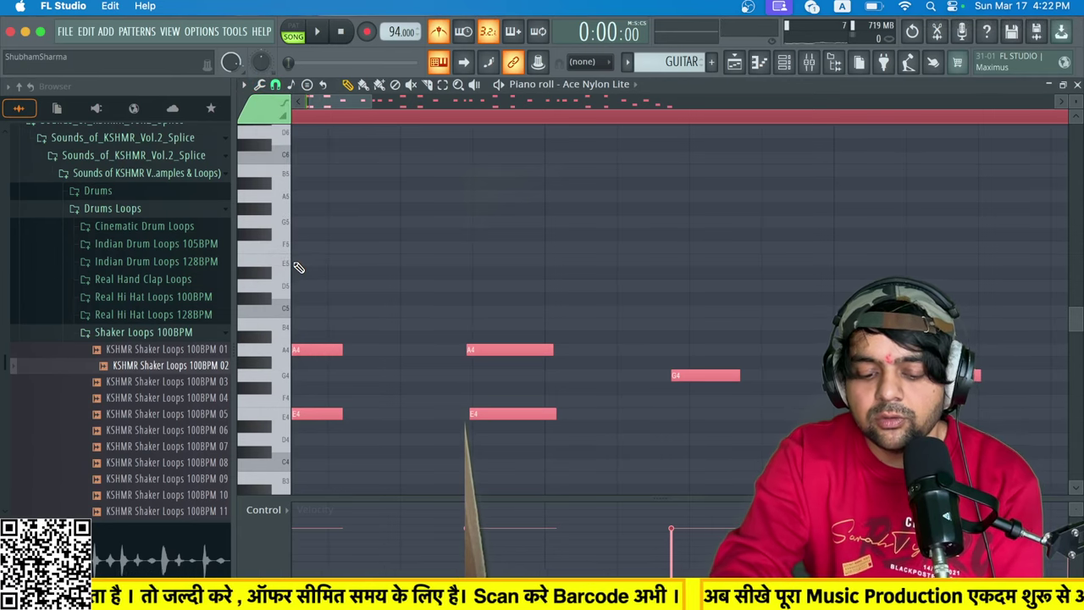
pyautogui.hotkey('ctrl', 'q')
pyautogui.press('space')
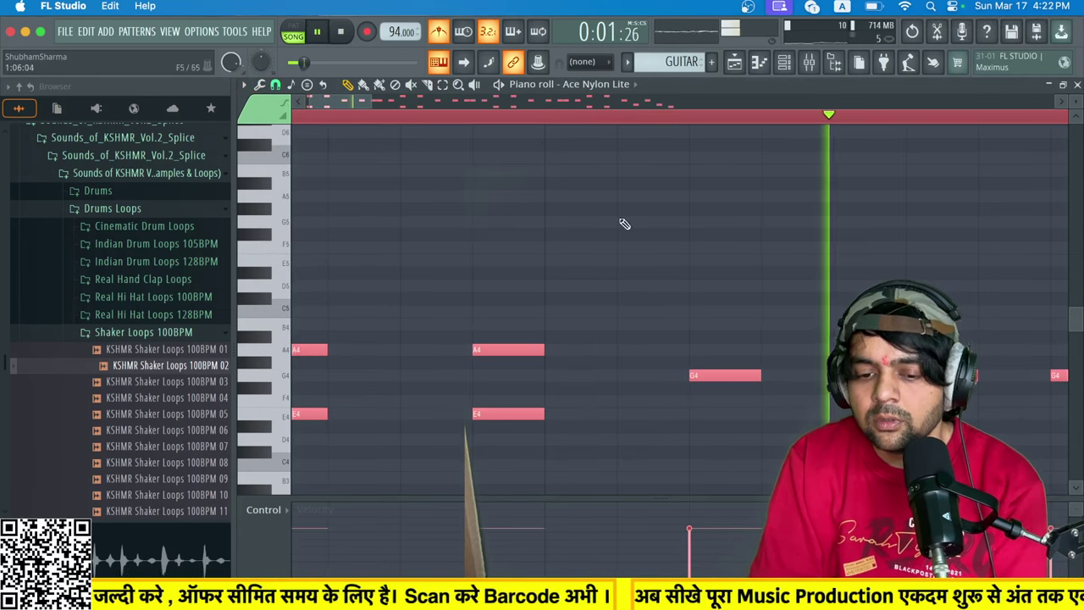
pyautogui.moveTo(366, 99); pyautogui.dragTo(610, 100)
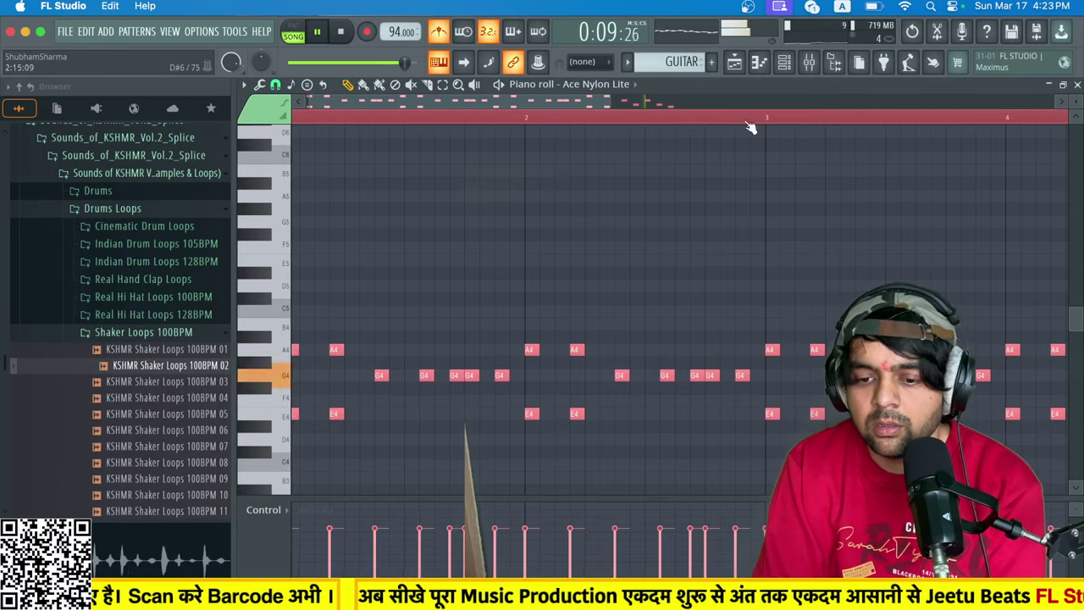
pyautogui.click(785, 64)
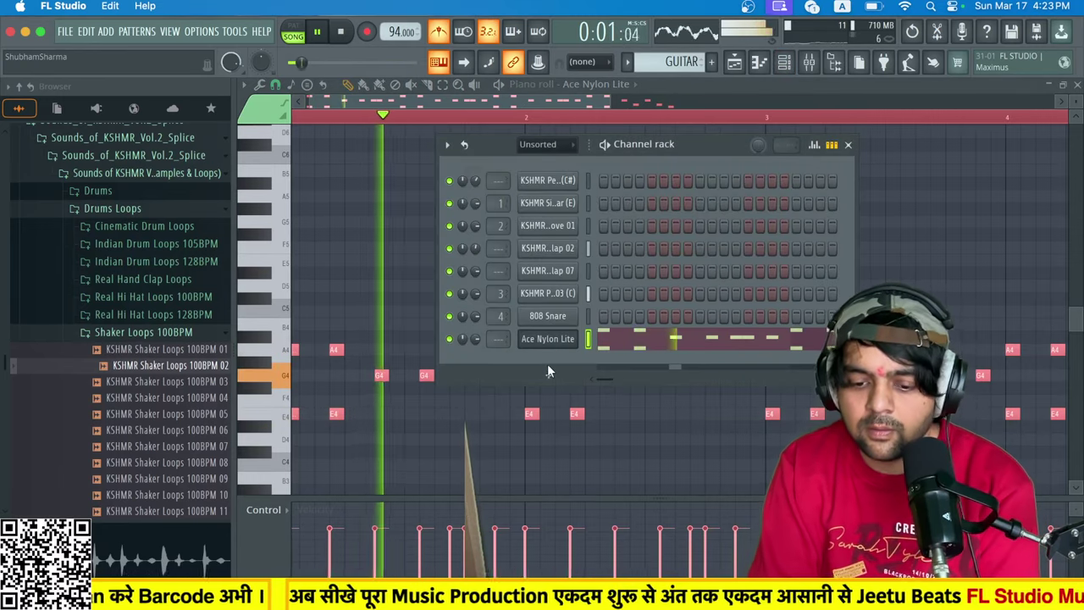
pyautogui.press('space')
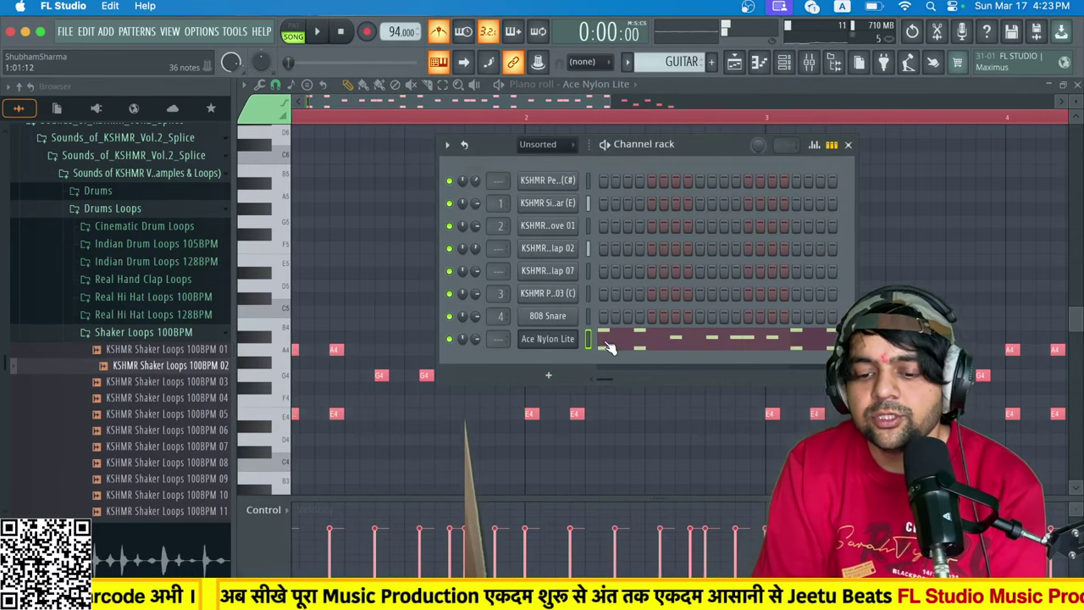
# Reopen the Ace Nylon Lite notes in the piano roll and set the snap to 1/4 step.
pyautogui.click(610, 347)
pyautogui.scroll(4, 608, 345)
pyautogui.scroll(-3, 644, 176)
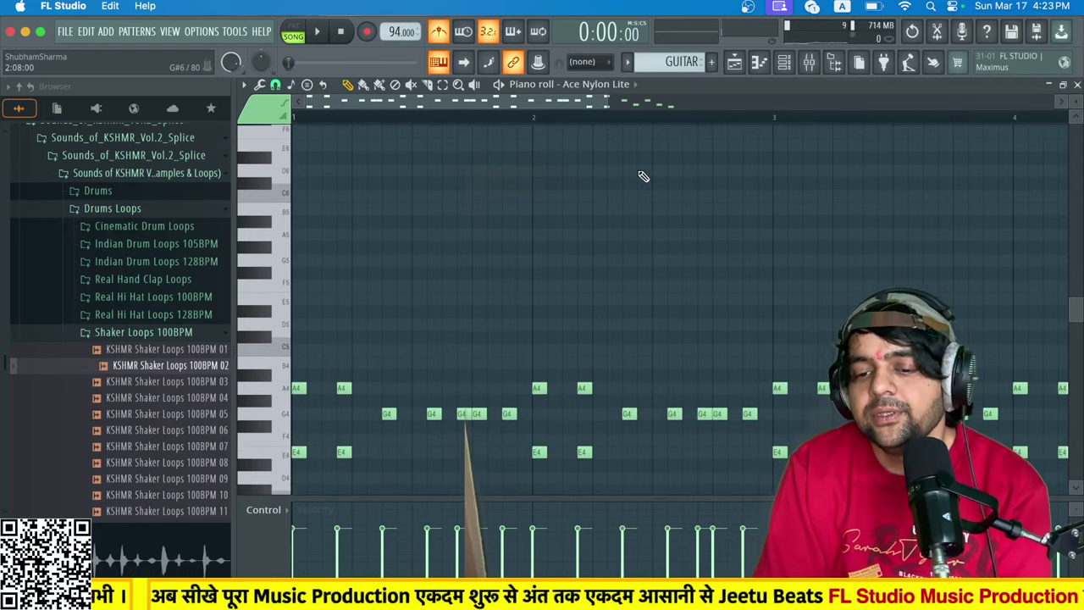
pyautogui.moveTo(603, 99); pyautogui.dragTo(364, 105)
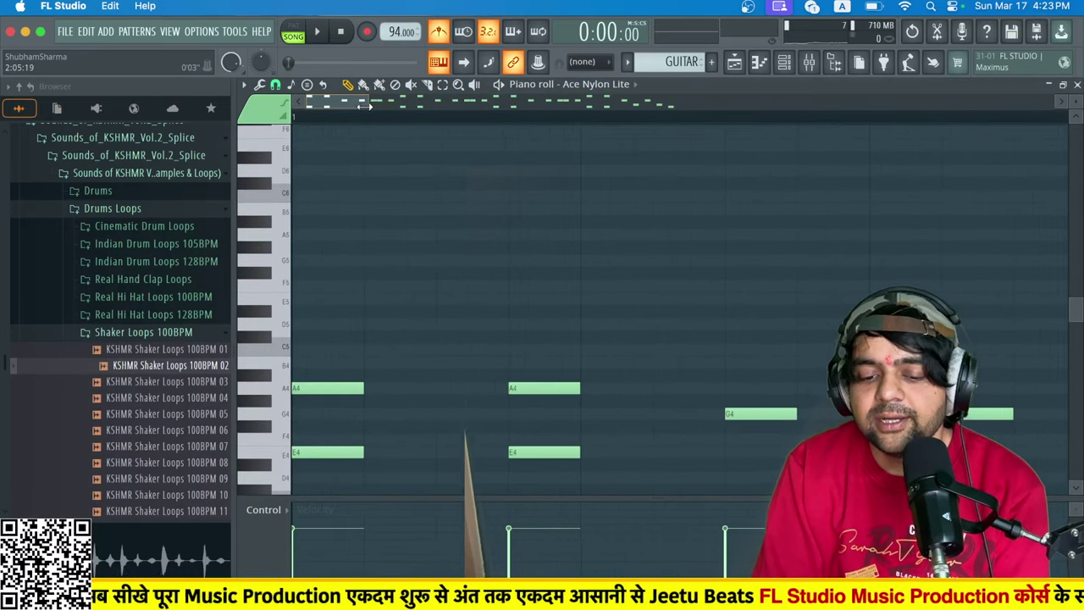
pyautogui.click(277, 86)
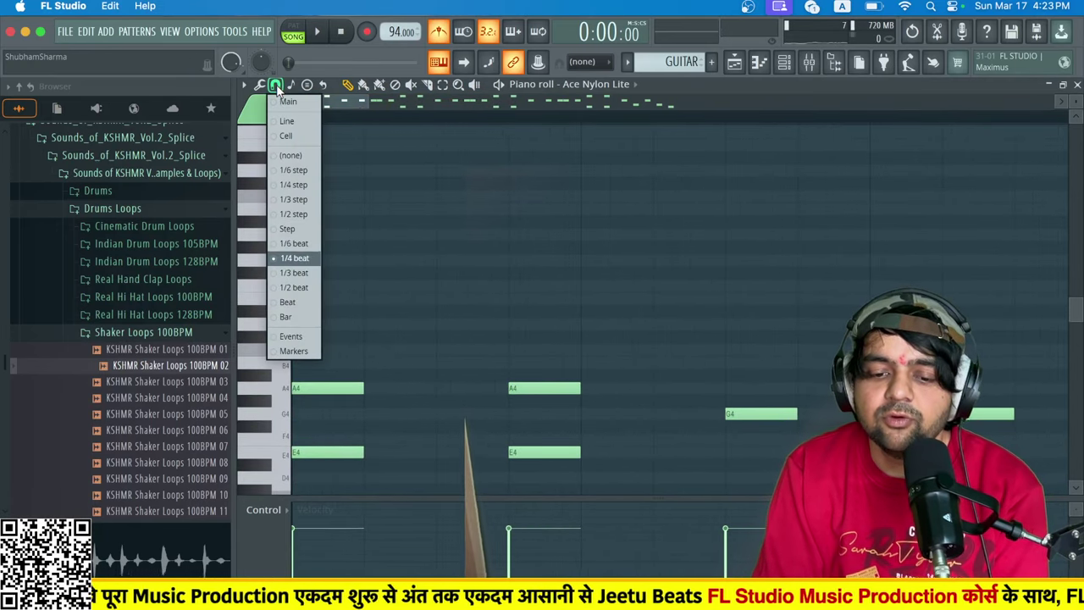
pyautogui.click(309, 189)
# Try shifting the first A4 note 1/4 step after the E4 note and play the arrangement.
pyautogui.moveTo(315, 392); pyautogui.dragTo(333, 389)
pyautogui.press('space')
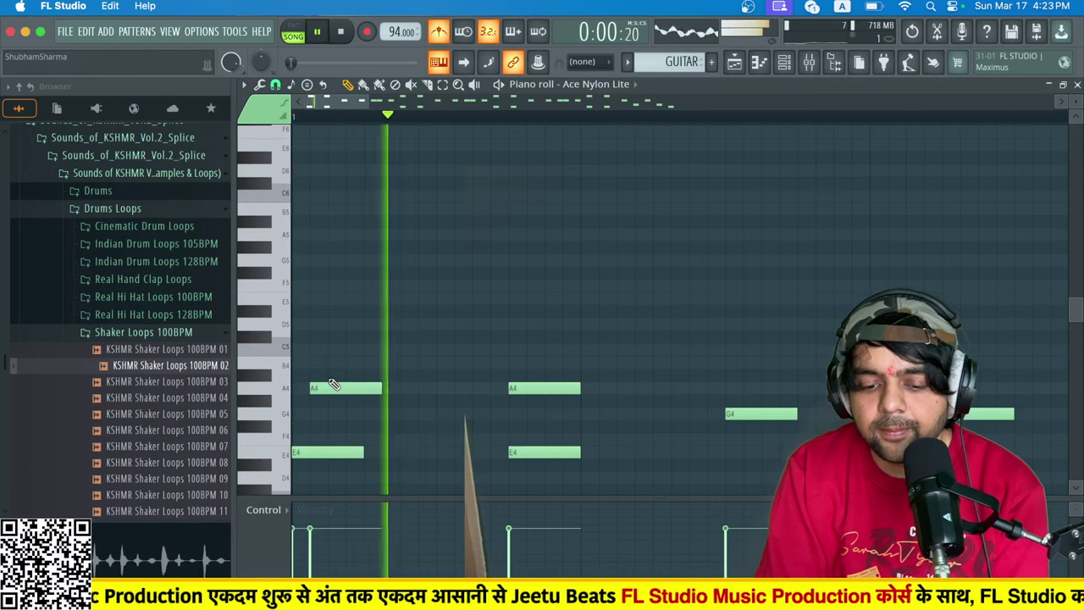
pyautogui.press('space')
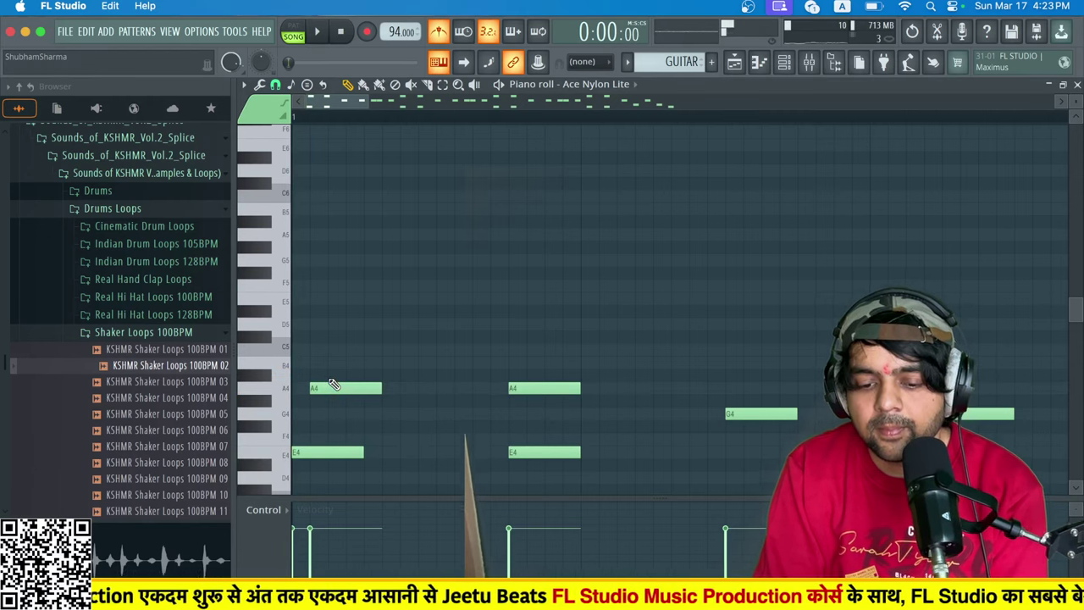
# Switch playback to pattern mode and play the GUITAR pattern.
pyautogui.scroll(-3, 334, 383)
pyautogui.click(301, 26)
pyautogui.press('space')
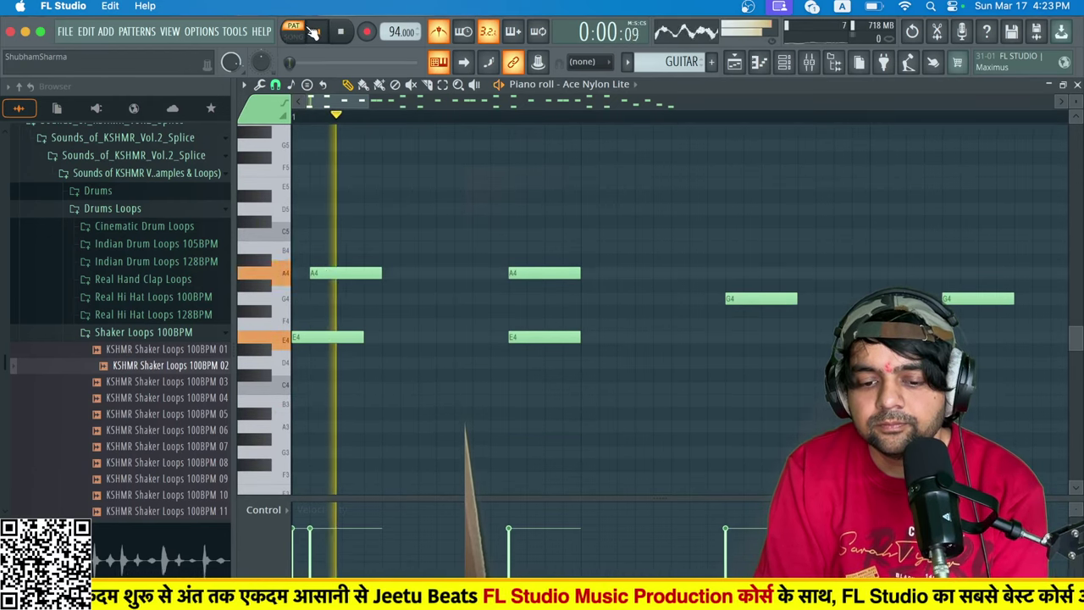
# Try staggering the first A4 note further with a G4 between, return A4 to the bar start, and delete the extra G4.
pyautogui.moveTo(347, 275); pyautogui.dragTo(363, 275)
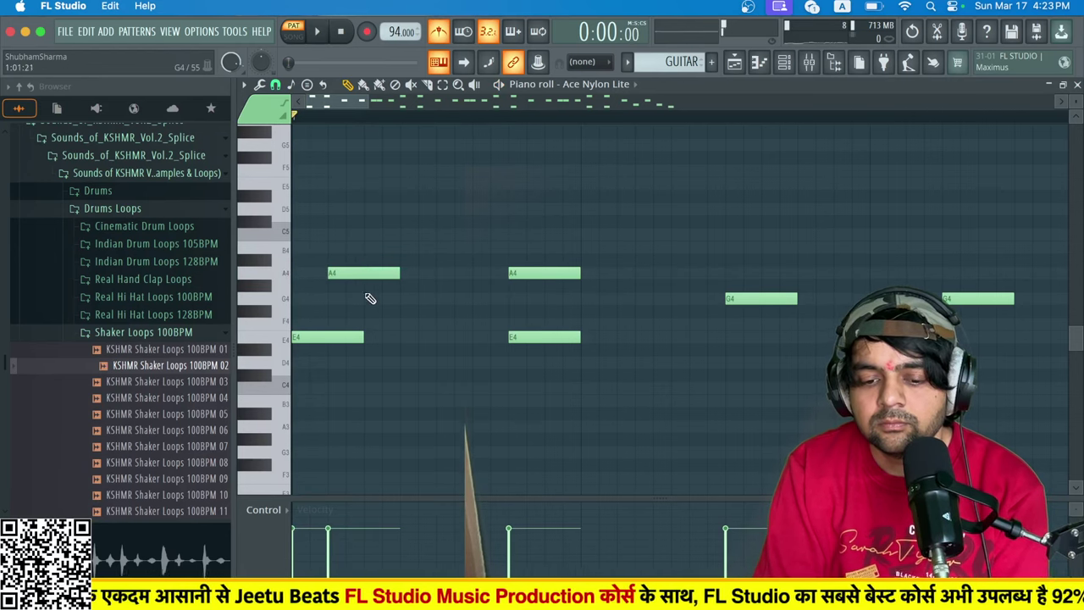
pyautogui.moveTo(355, 269); pyautogui.dragTo(378, 273)
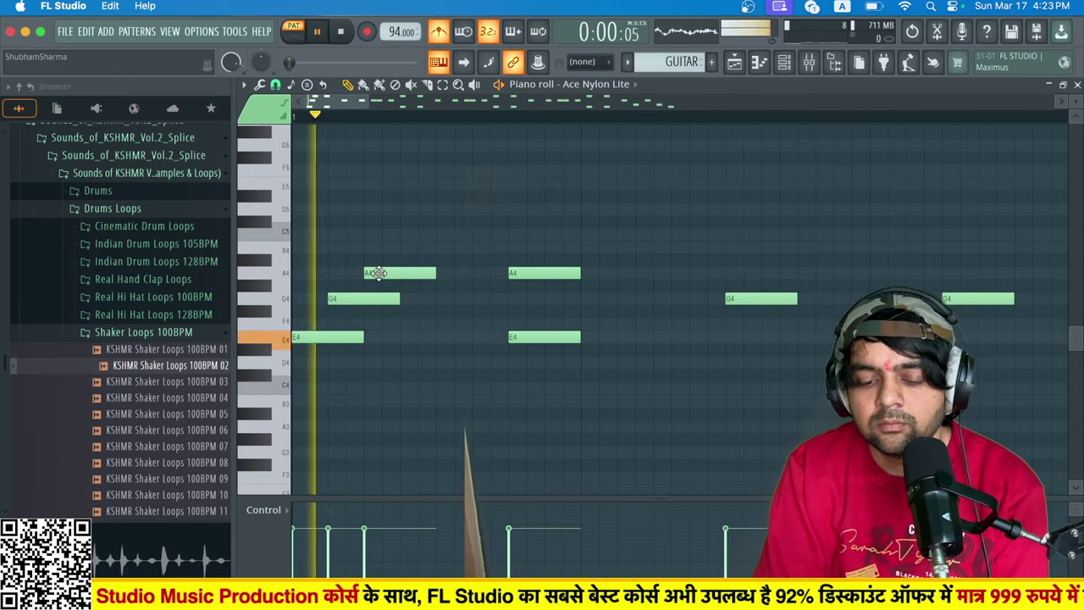
pyautogui.moveTo(378, 273); pyautogui.dragTo(305, 273)
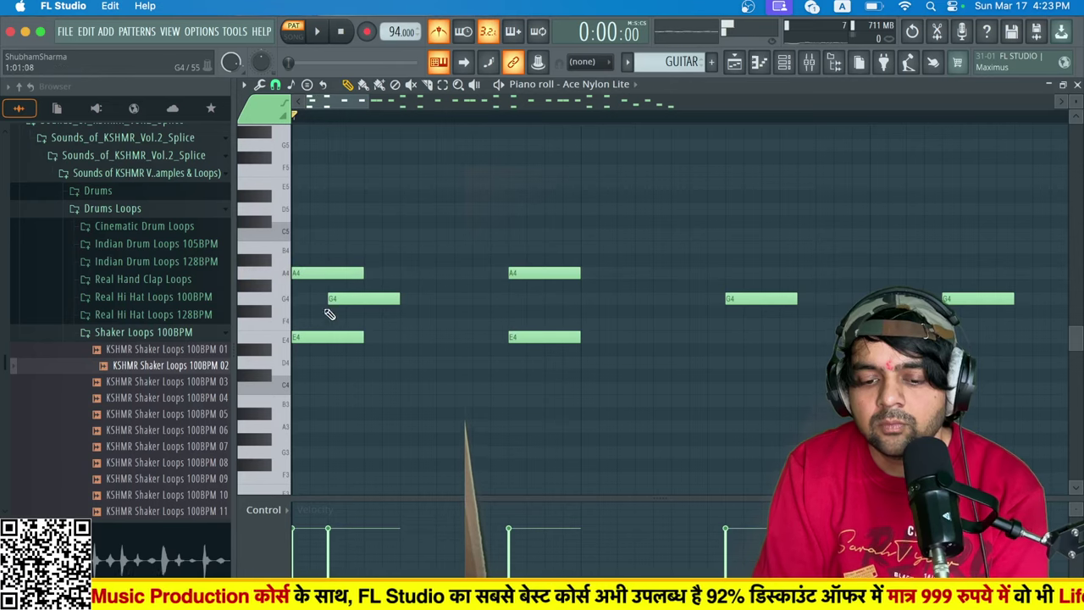
pyautogui.rightClick(340, 300)
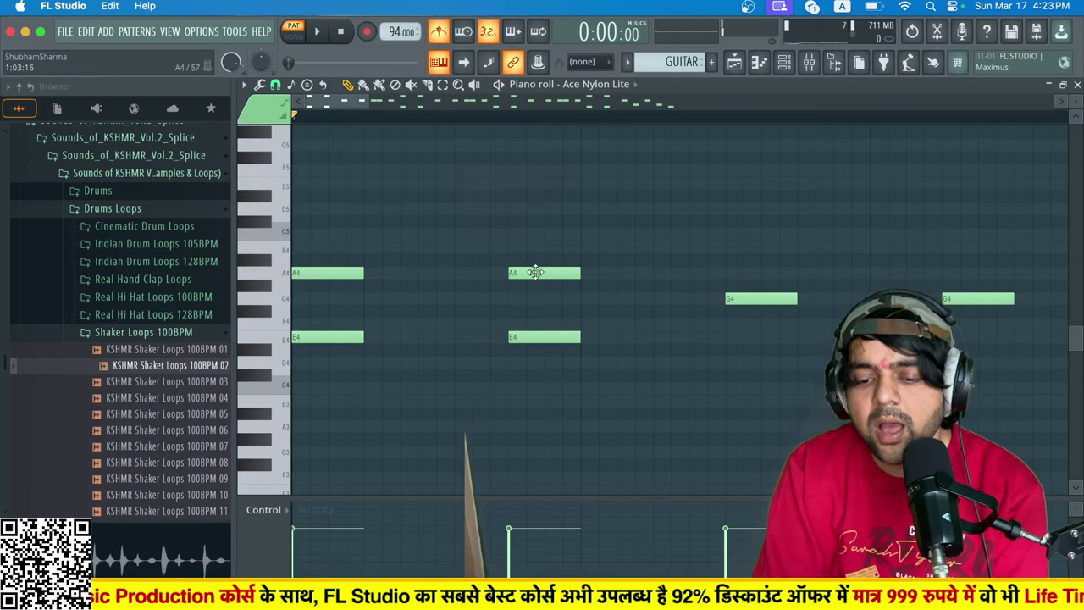
pyautogui.click(784, 63)
pyautogui.click(549, 374)
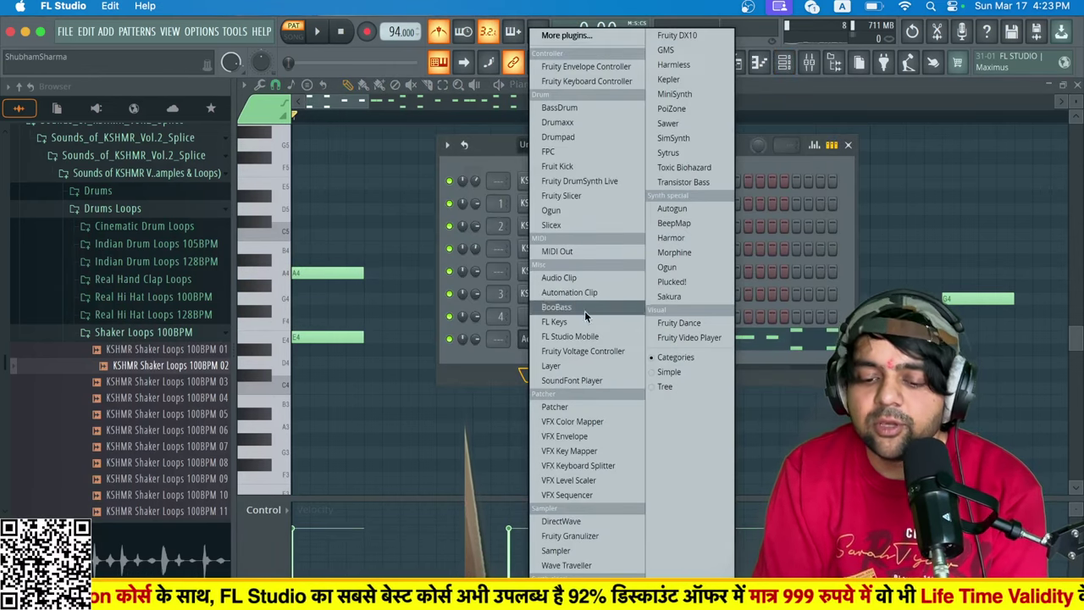
pyautogui.click(518, 370)
pyautogui.click(616, 343)
pyautogui.click(615, 344)
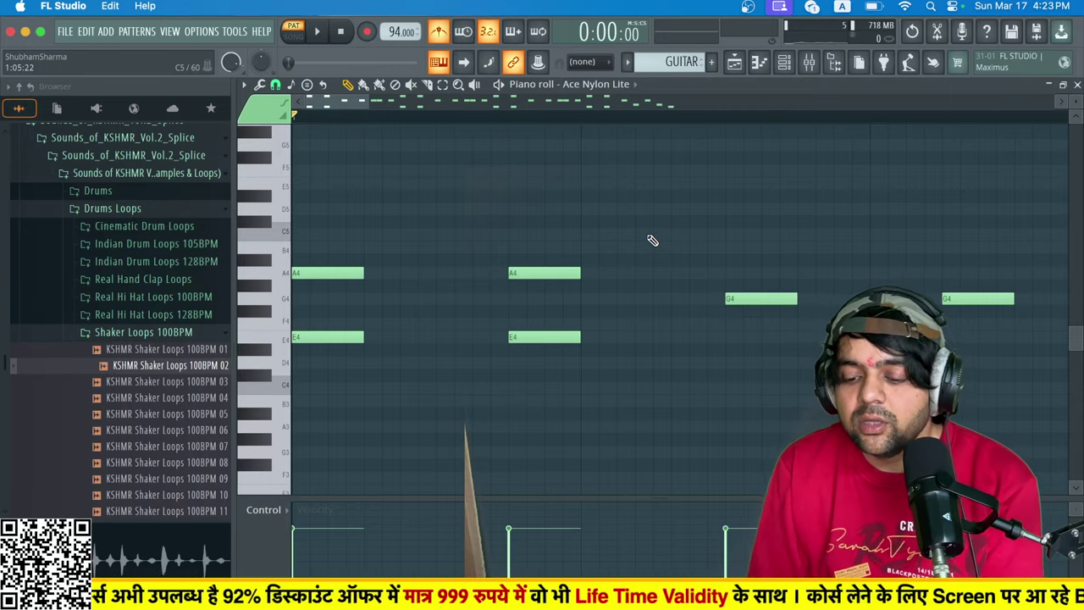
pyautogui.hotkey('ctrl', 'Right')
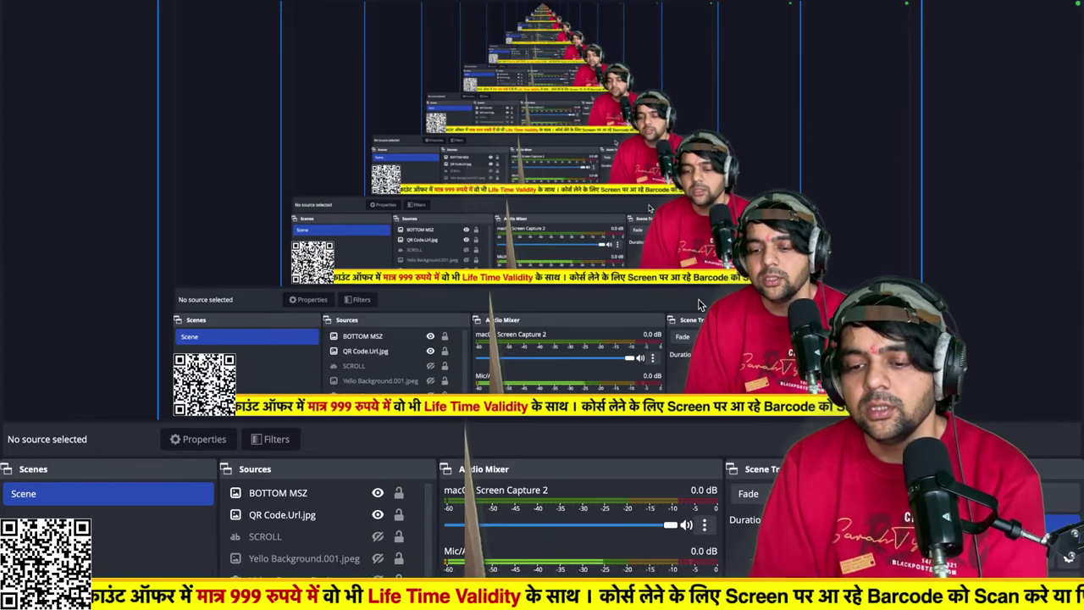
pyautogui.hotkey('ctrl', 'Left')
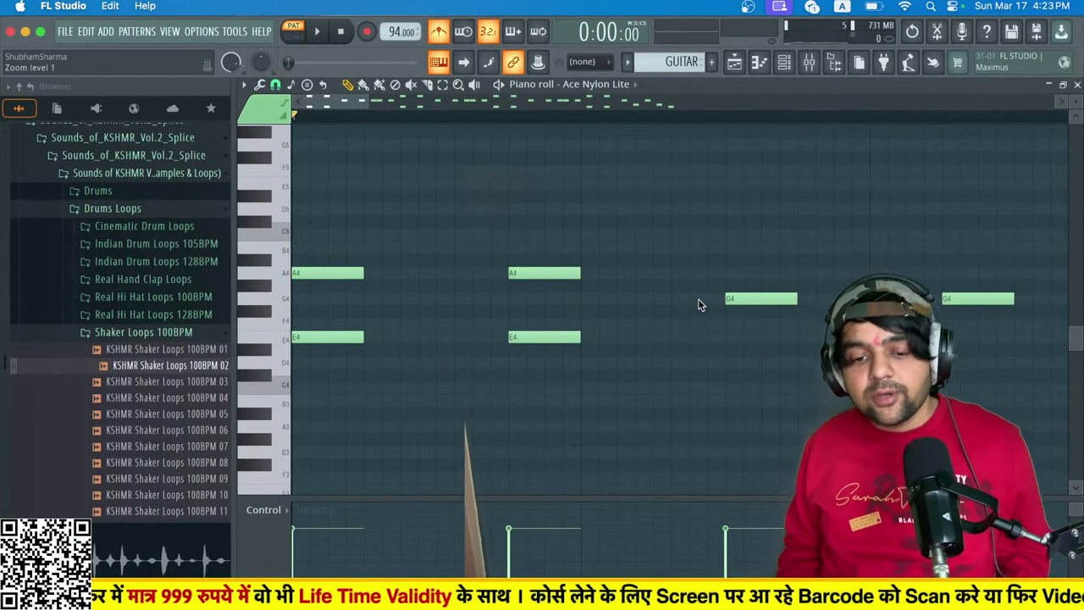
# Set the piano roll's scale highlighting to Automatic and check the typing keyboard's root note and layout options.
pyautogui.click(243, 85)
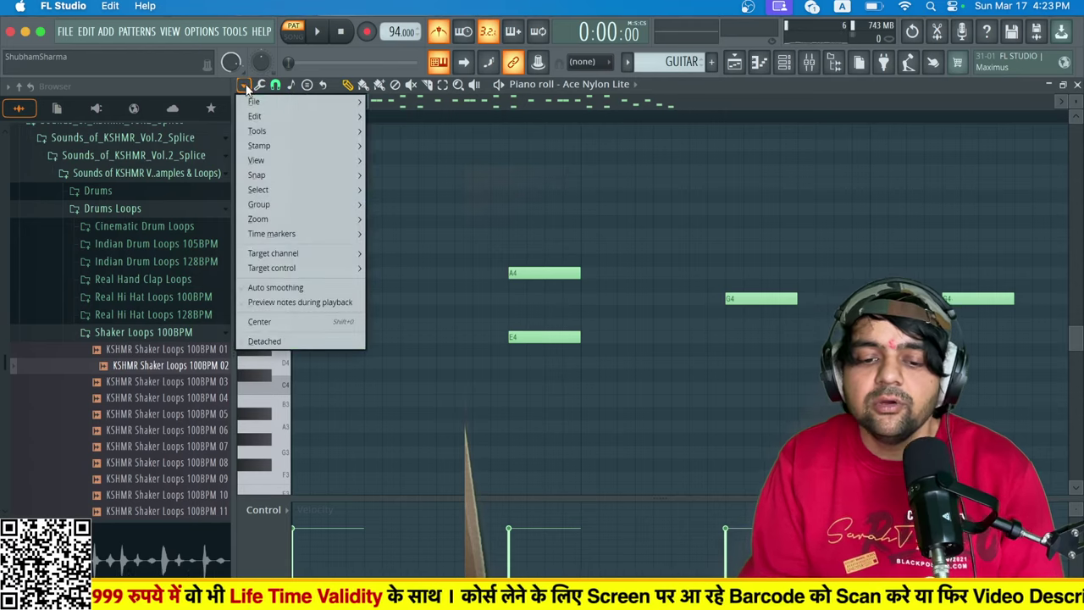
pyautogui.moveTo(271, 159)
pyautogui.moveTo(459, 381)
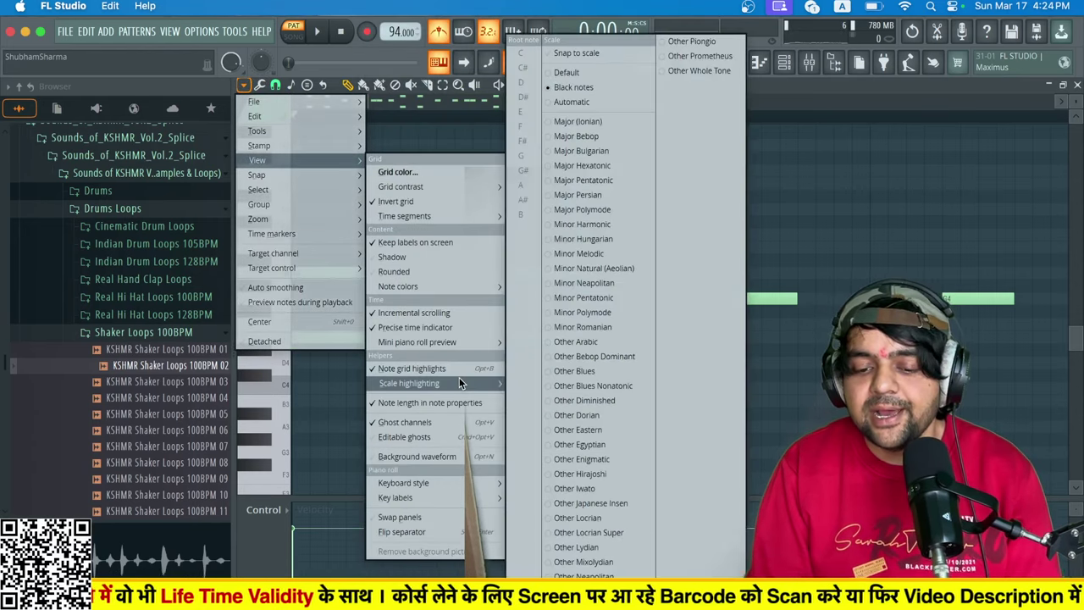
pyautogui.click(569, 102)
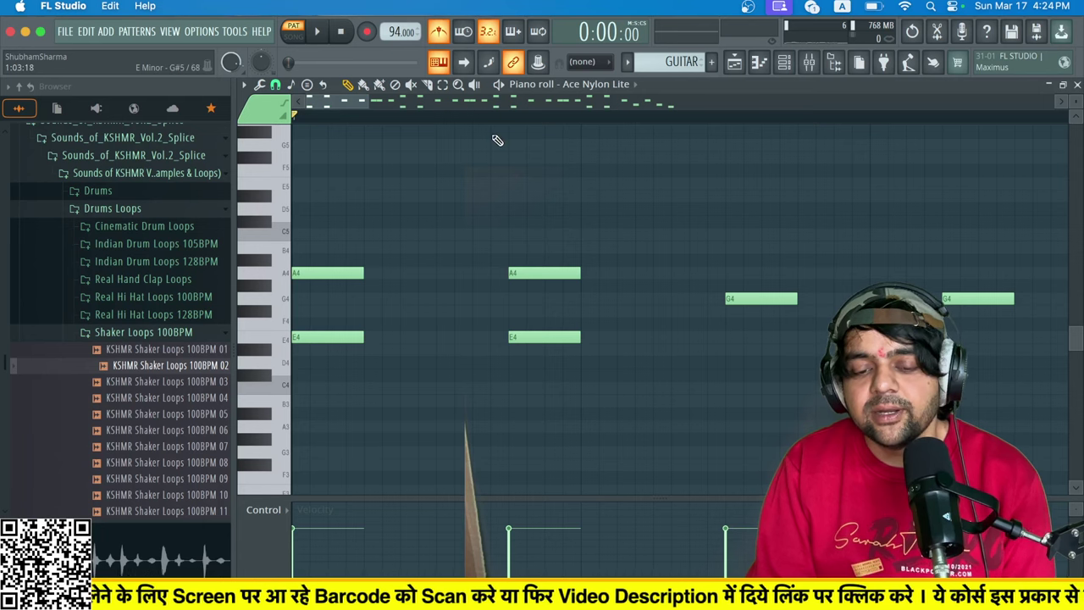
pyautogui.rightClick(438, 63)
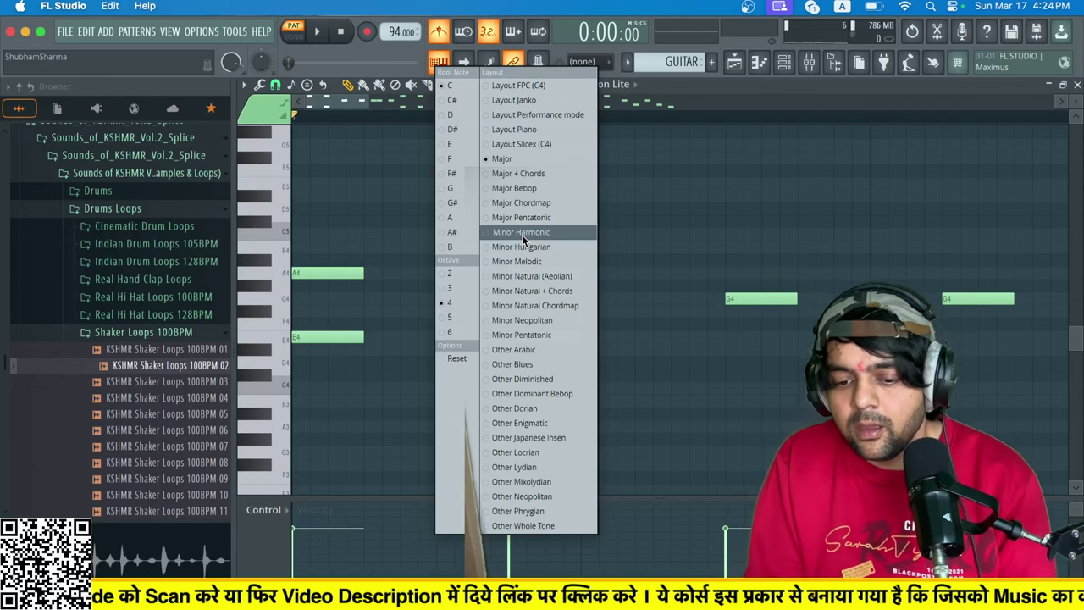
pyautogui.click(347, 102)
# Set the piano roll's scale highlighting to Minor Natural (Aeolian) with E as the root note.
pyautogui.click(244, 84)
pyautogui.moveTo(295, 157)
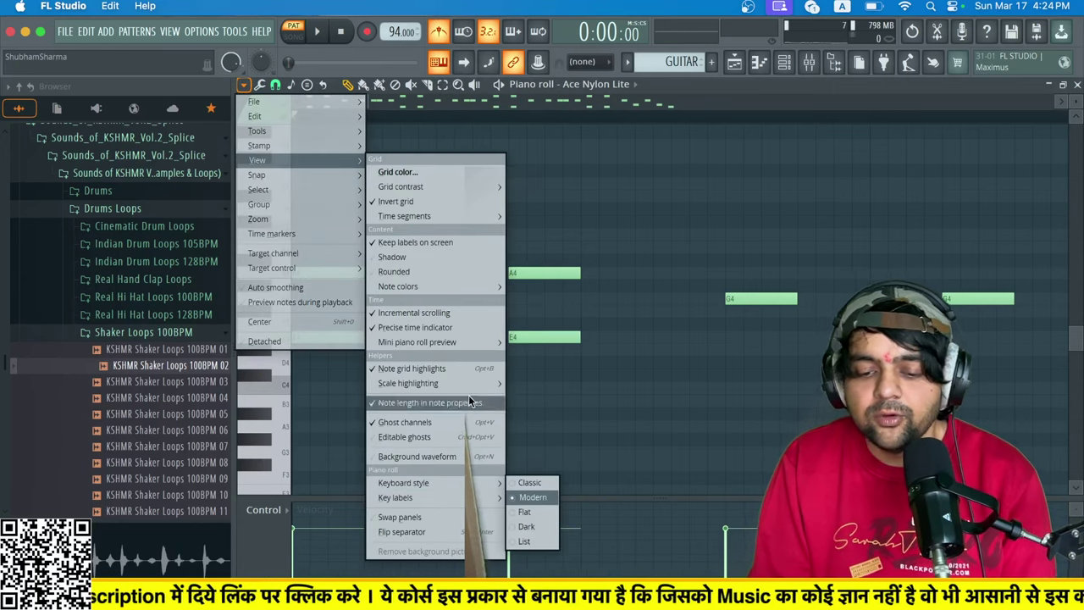
pyautogui.moveTo(475, 383)
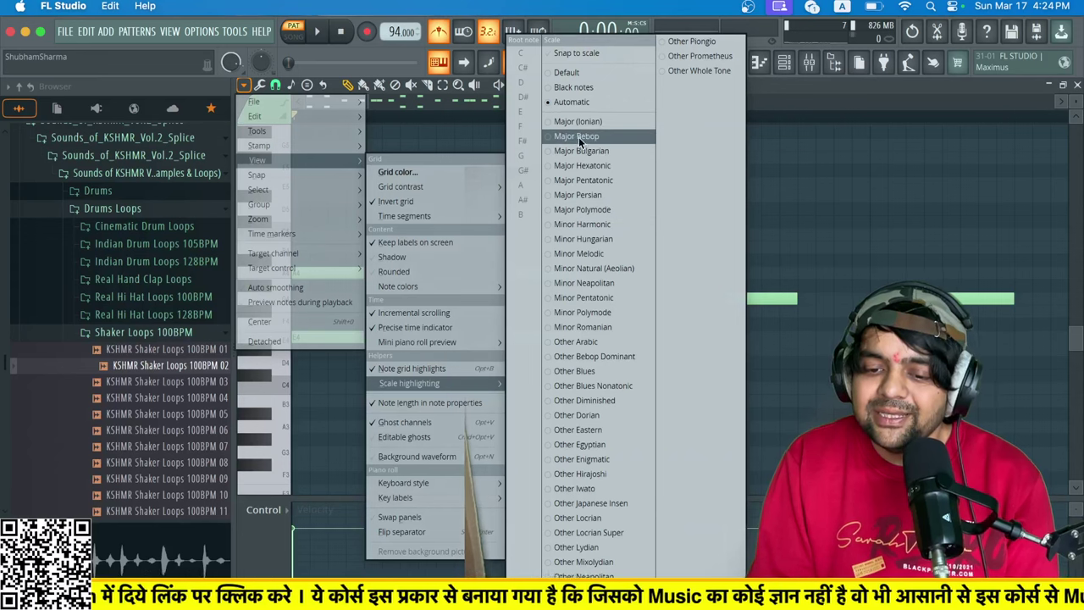
pyautogui.click(601, 268)
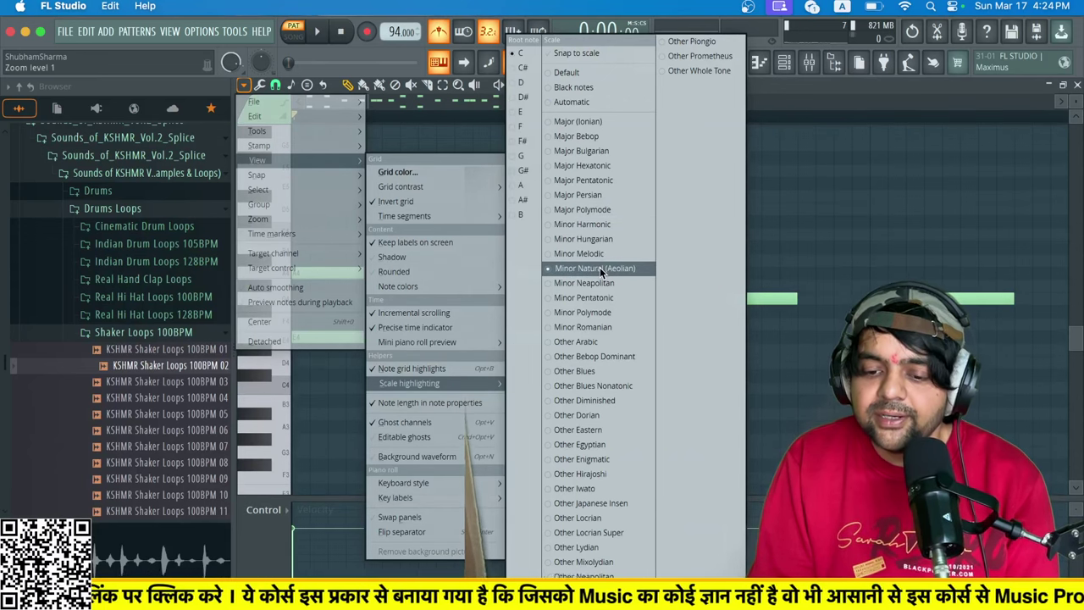
pyautogui.click(523, 113)
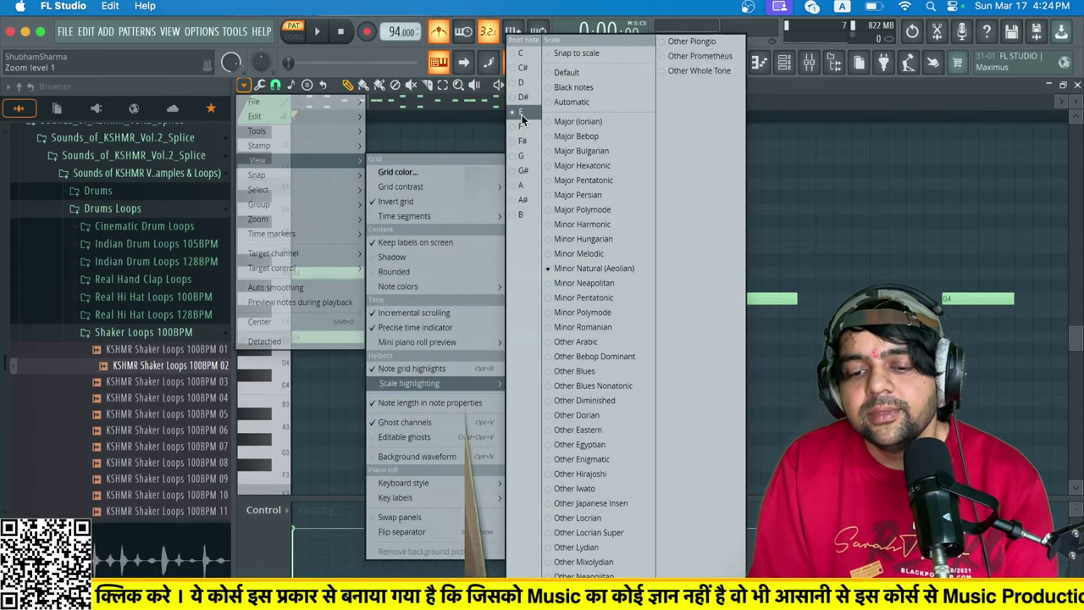
pyautogui.click(827, 85)
# Audition melody notes around G4 live on the Ace Nylon Lite guitar without recording them.
pyautogui.moveTo(364, 100); pyautogui.dragTo(602, 100)
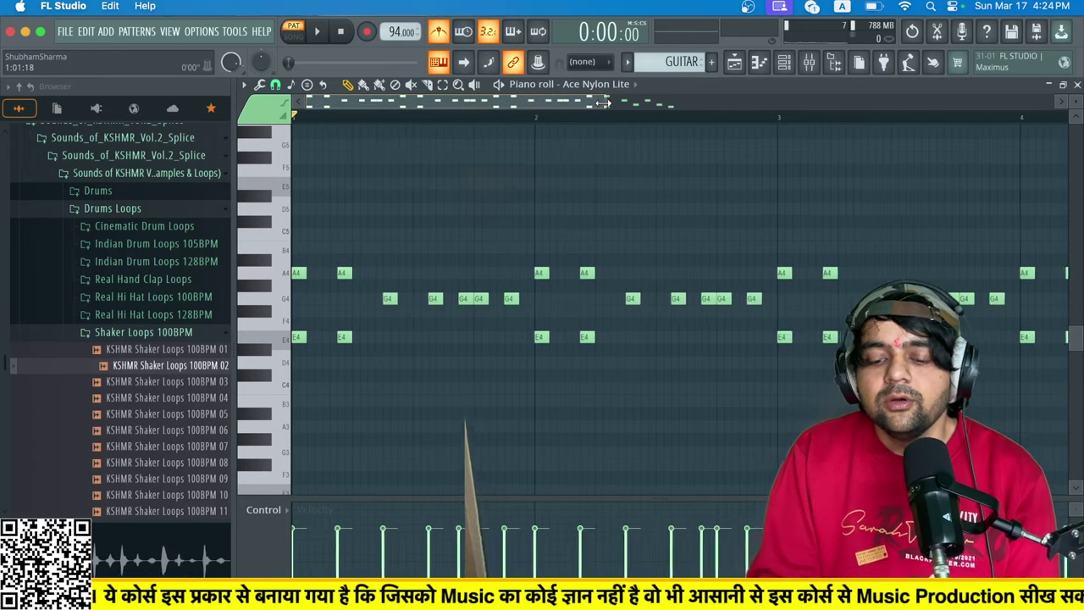
pyautogui.press('b')
pyautogui.press('q')
pyautogui.press('w')
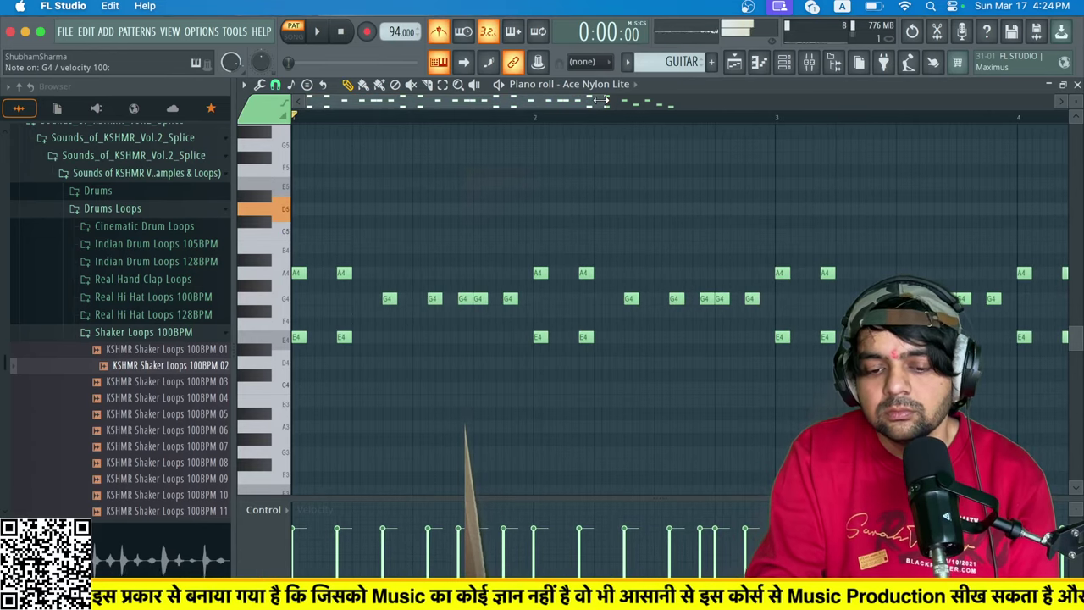
pyautogui.press('b')
pyautogui.press('q')
pyautogui.press('g')
pyautogui.press('b')
pyautogui.press('q')
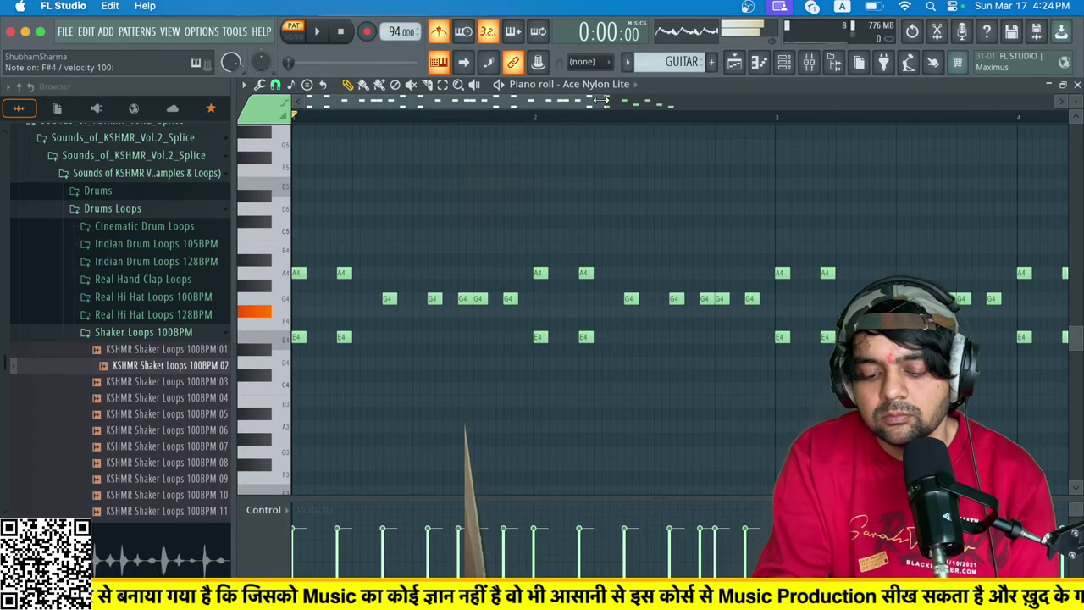
pyautogui.press('b')
pyautogui.press('q')
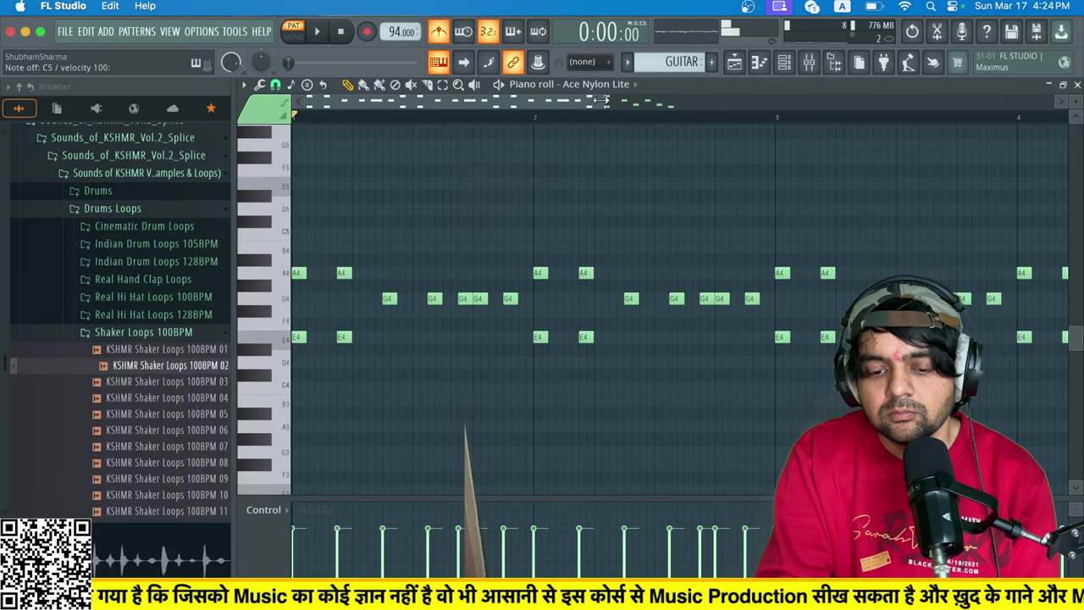
pyautogui.press('w')
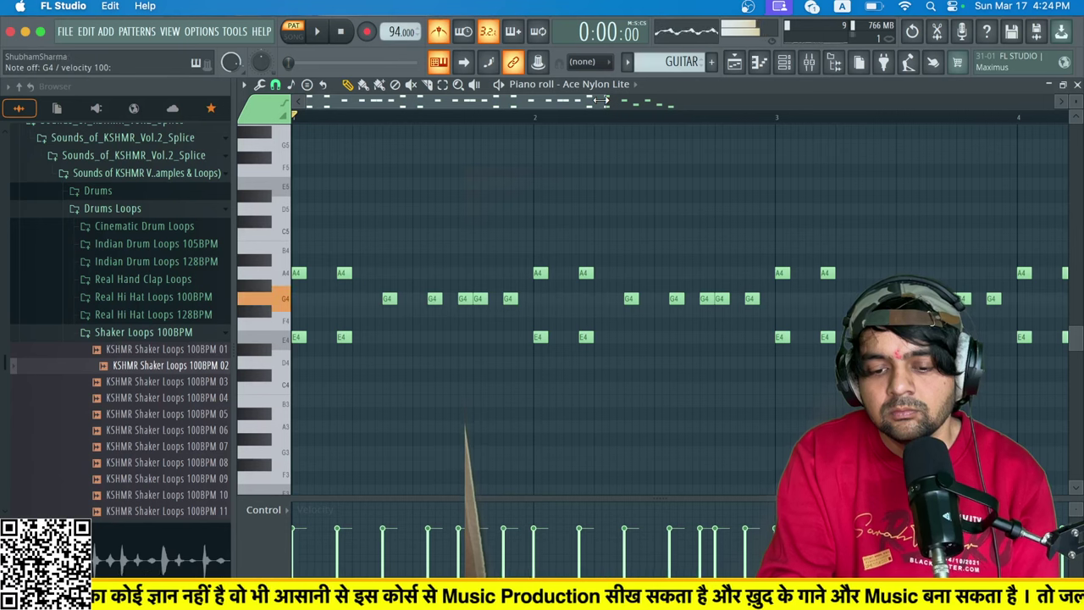
pyautogui.press('c')
pyautogui.press('n')
pyautogui.press('n')
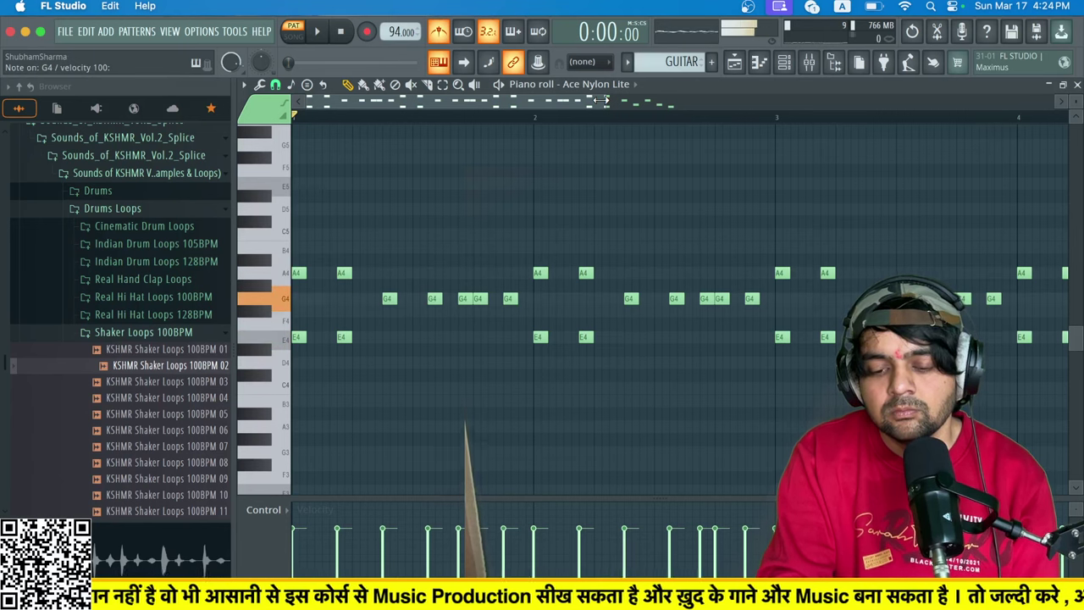
pyautogui.press('c')
pyautogui.press('n')
pyautogui.press('c')
pyautogui.press('n')
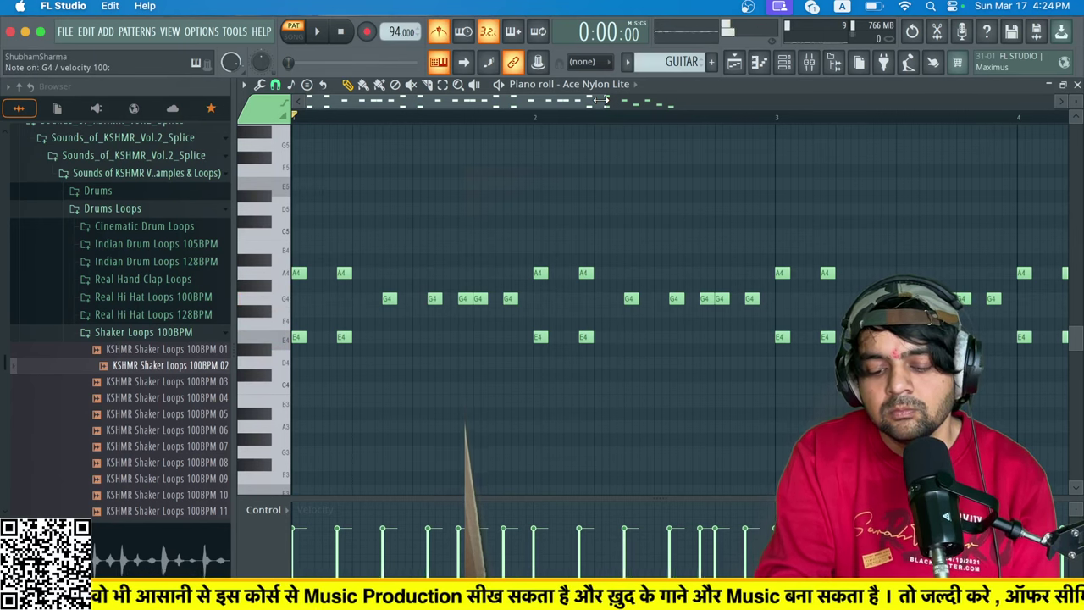
pyautogui.press('c')
pyautogui.press('n')
pyautogui.press('c')
pyautogui.press('n')
pyautogui.press('g')
pyautogui.press('b')
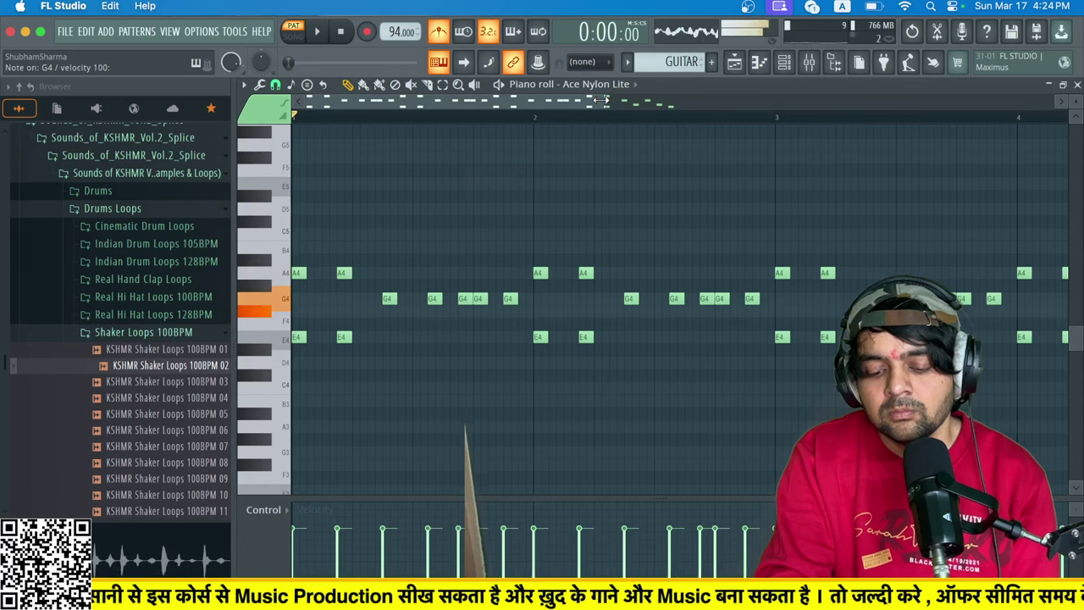
pyautogui.press('g')
pyautogui.press('b')
pyautogui.press('g')
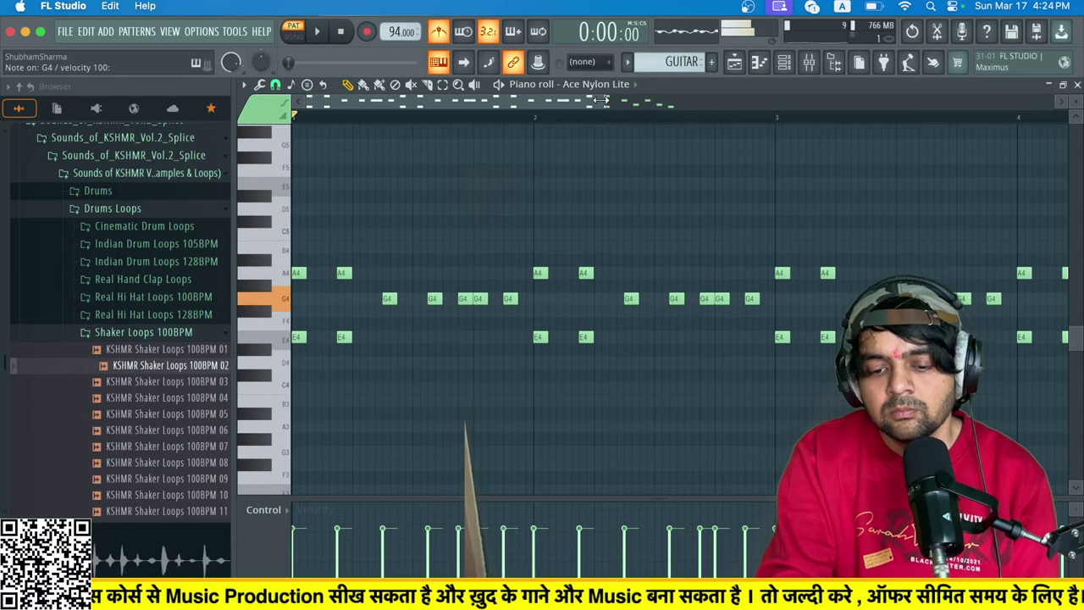
pyautogui.press('c')
pyautogui.press('g')
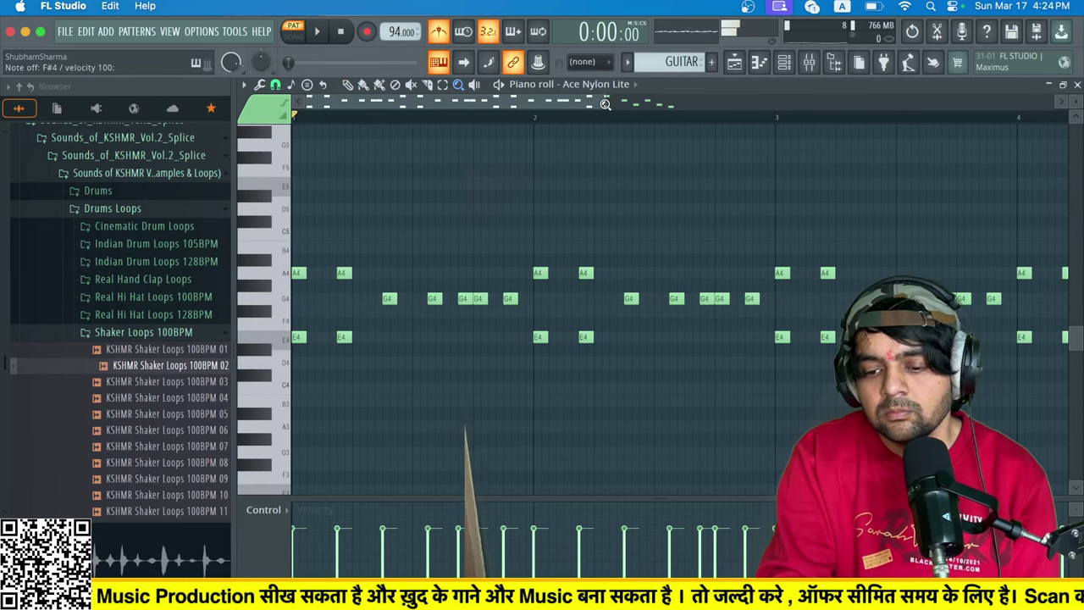
# Play the GUITAR pattern from the start and check its notes against the playlist and channel rack.
pyautogui.hscroll(5, 862, 230)
pyautogui.scroll(2, 861, 230)
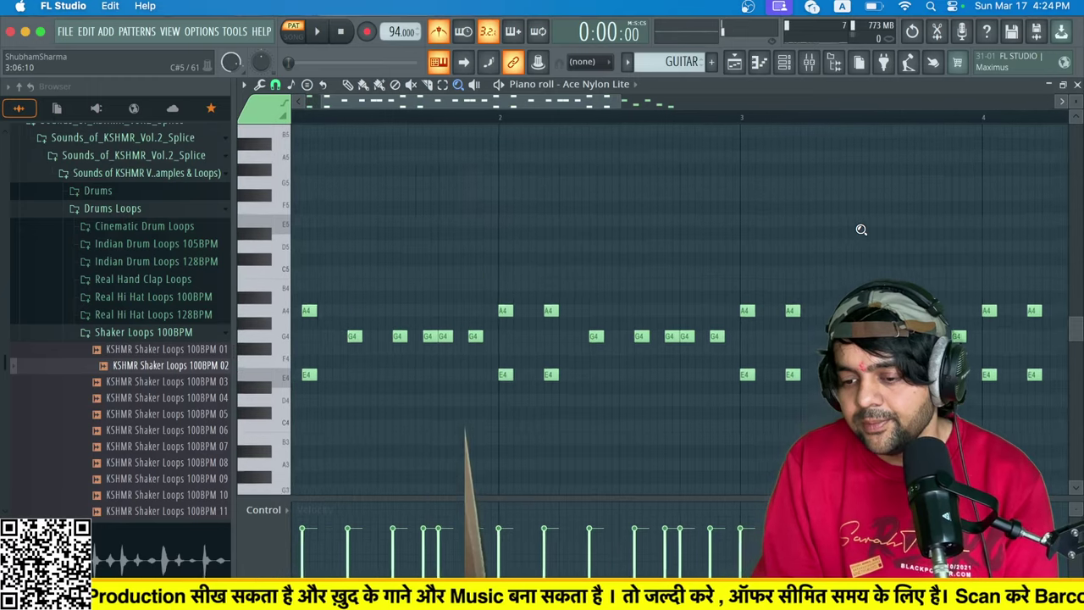
pyautogui.scroll(-1, 862, 230)
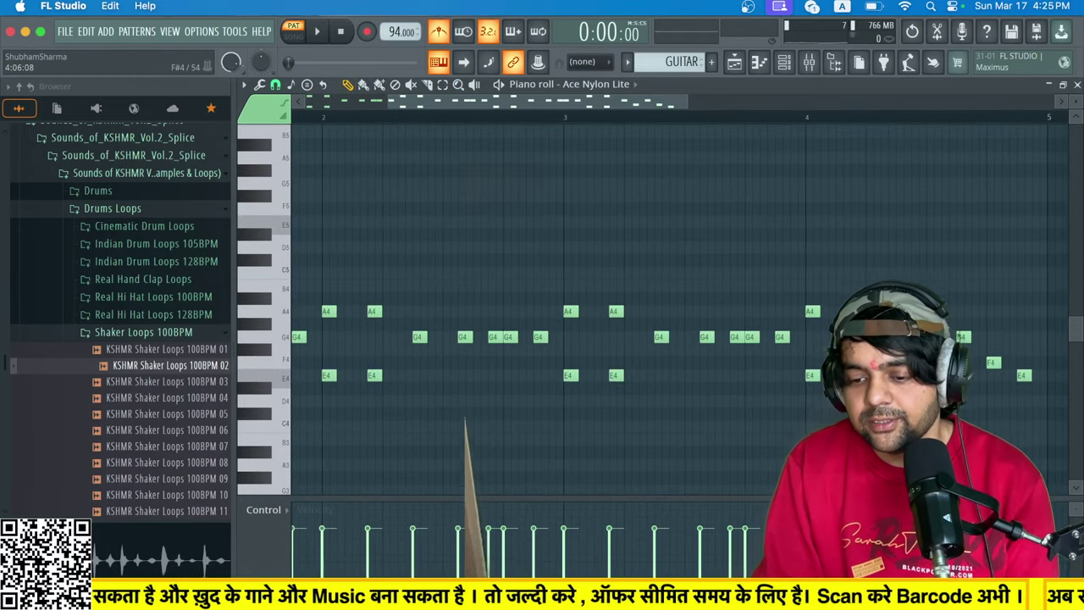
pyautogui.press('b')
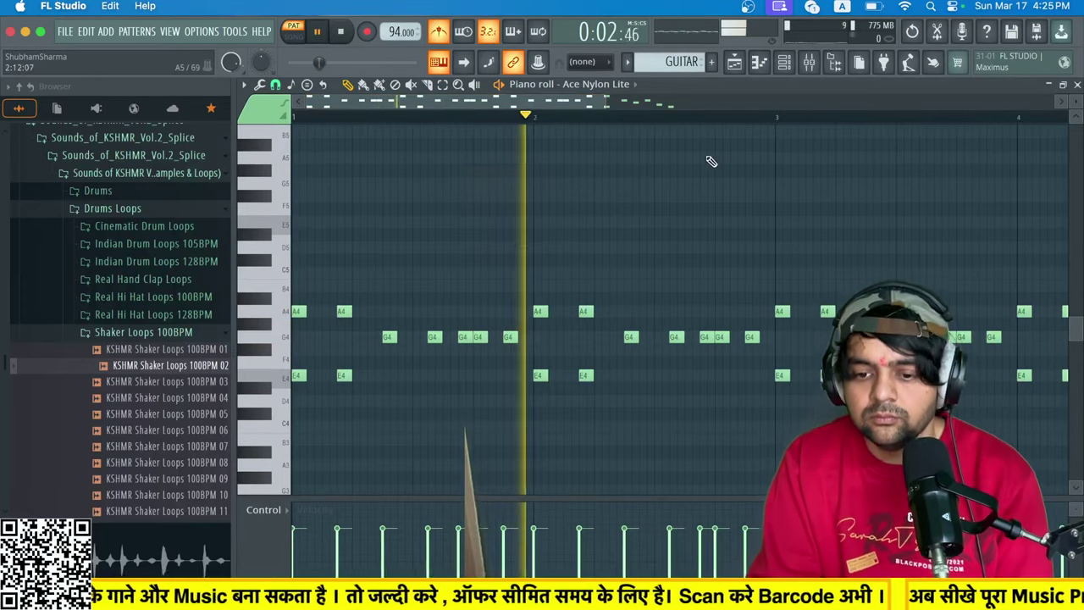
pyautogui.click(743, 66)
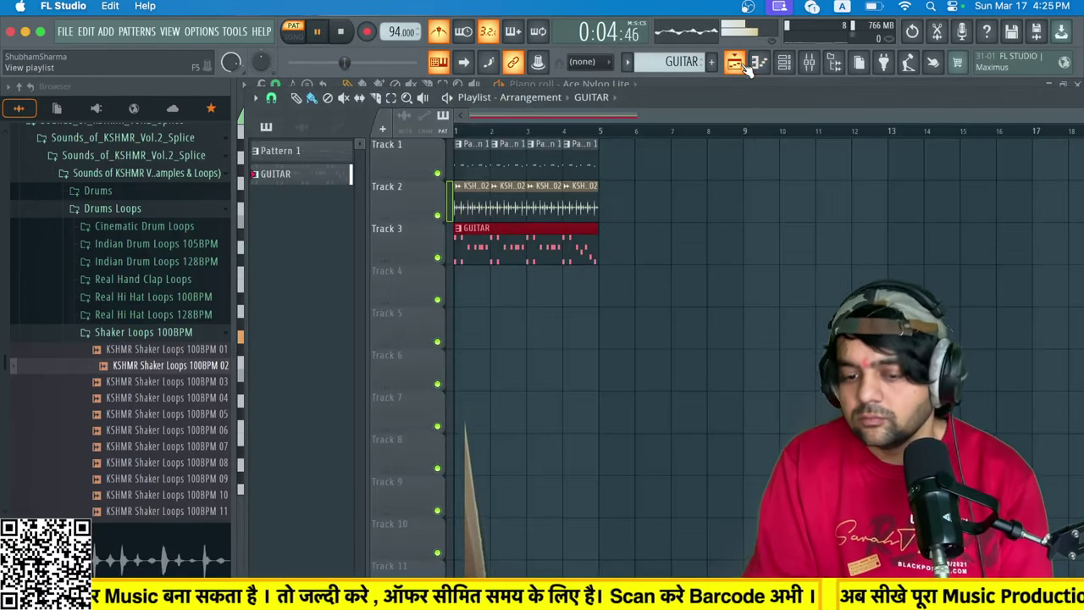
pyautogui.click(783, 62)
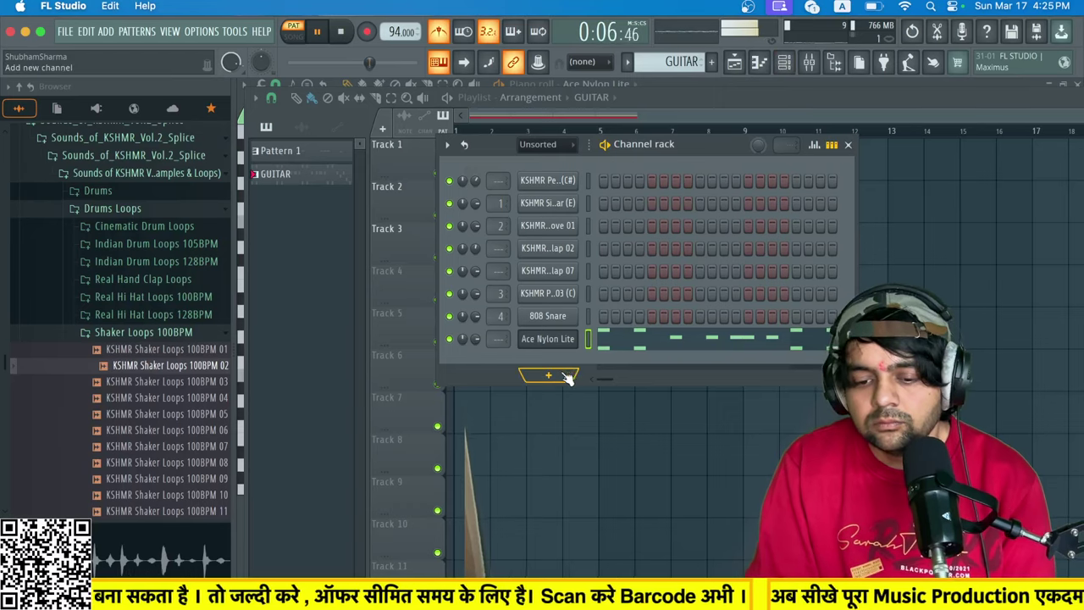
pyautogui.click(611, 342)
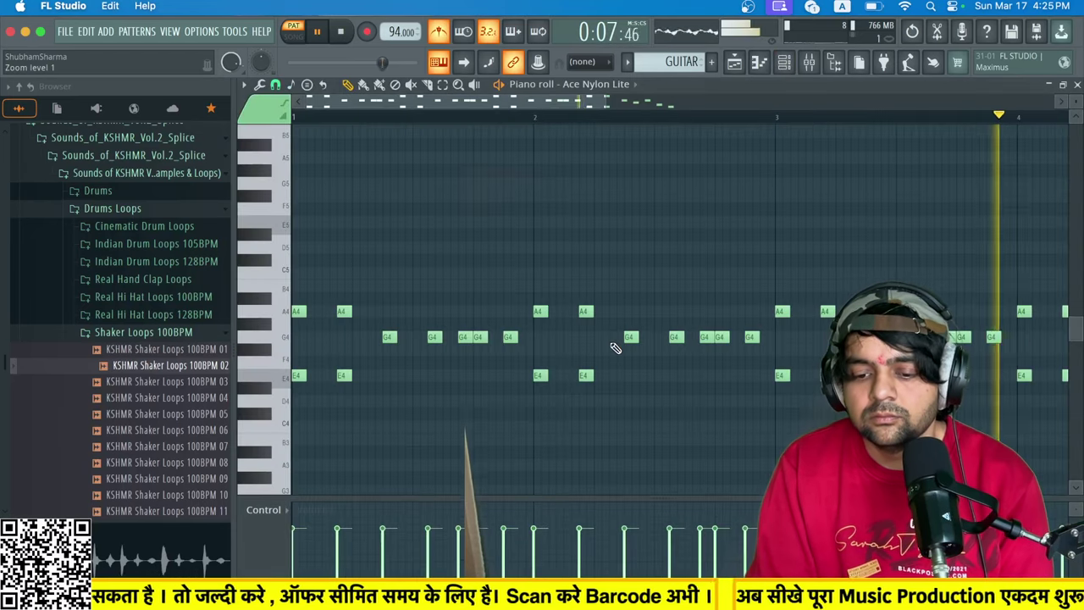
pyautogui.click(784, 62)
pyautogui.click(785, 62)
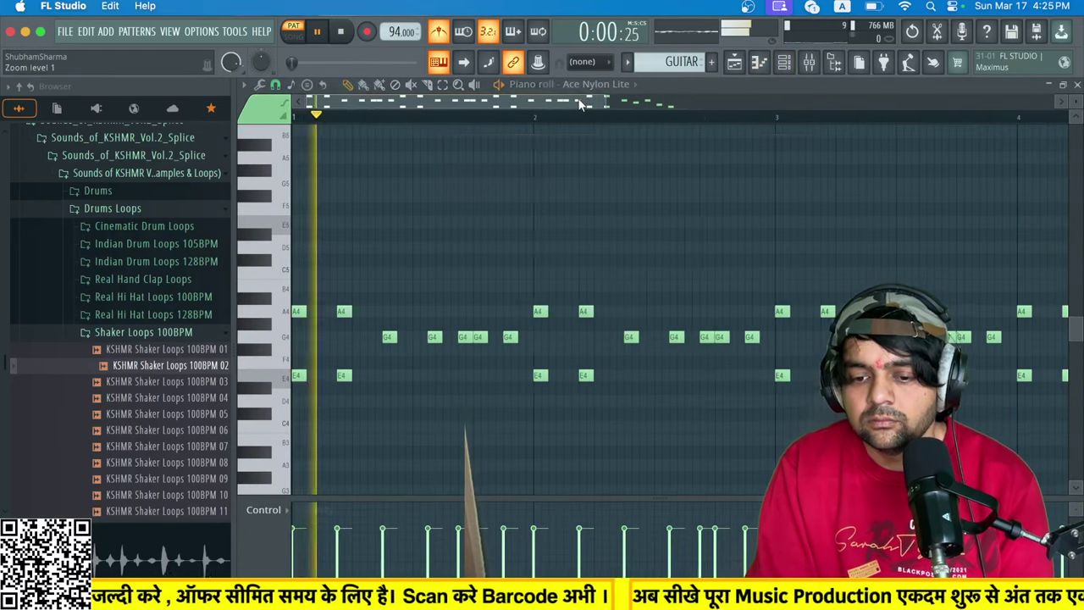
# Play the pattern from bar 4, raise the F4 note near that bar's end to F#4, and replay it.
pyautogui.moveTo(581, 103); pyautogui.dragTo(738, 99)
pyautogui.click(618, 116)
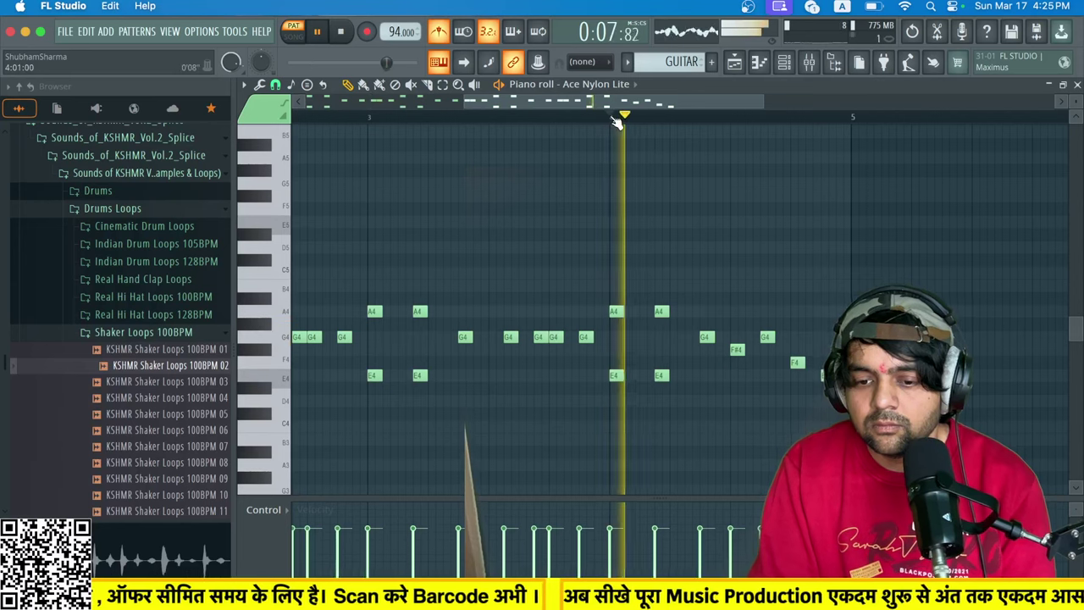
pyautogui.press('space')
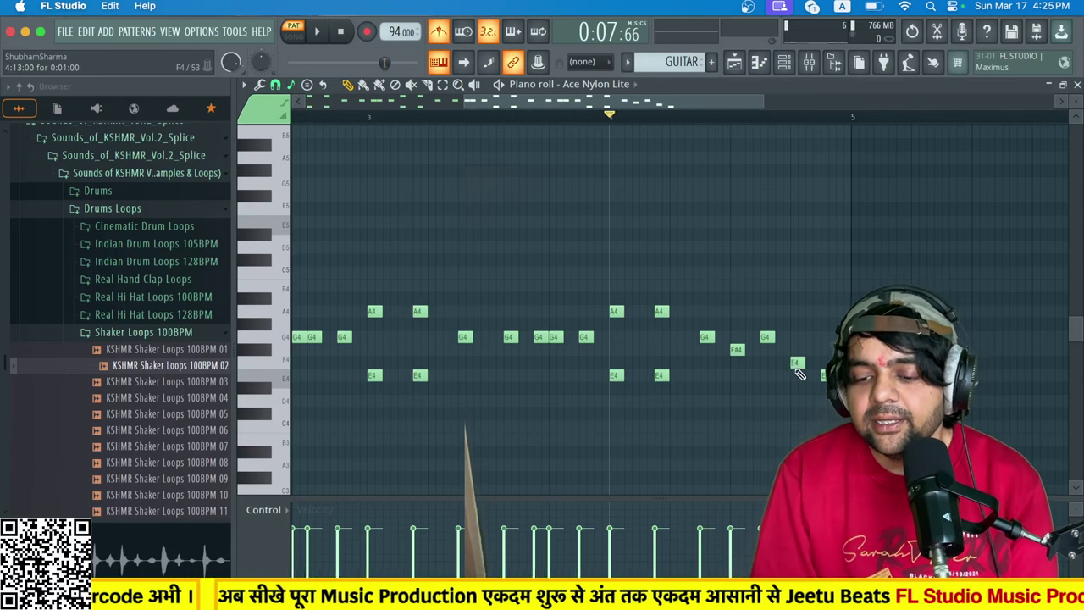
pyautogui.moveTo(797, 368); pyautogui.dragTo(796, 349)
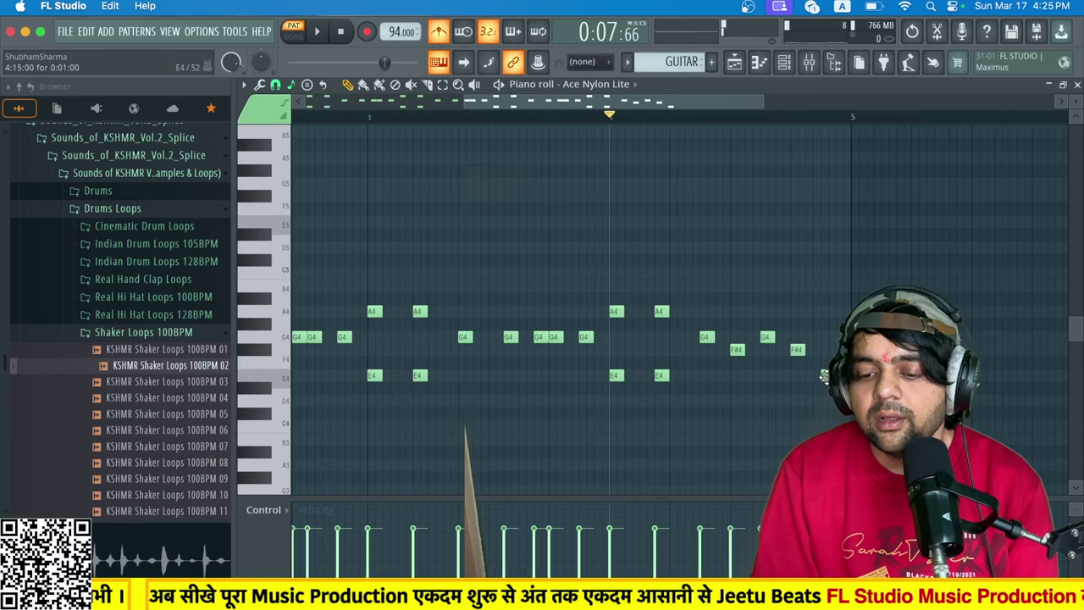
pyautogui.press('space')
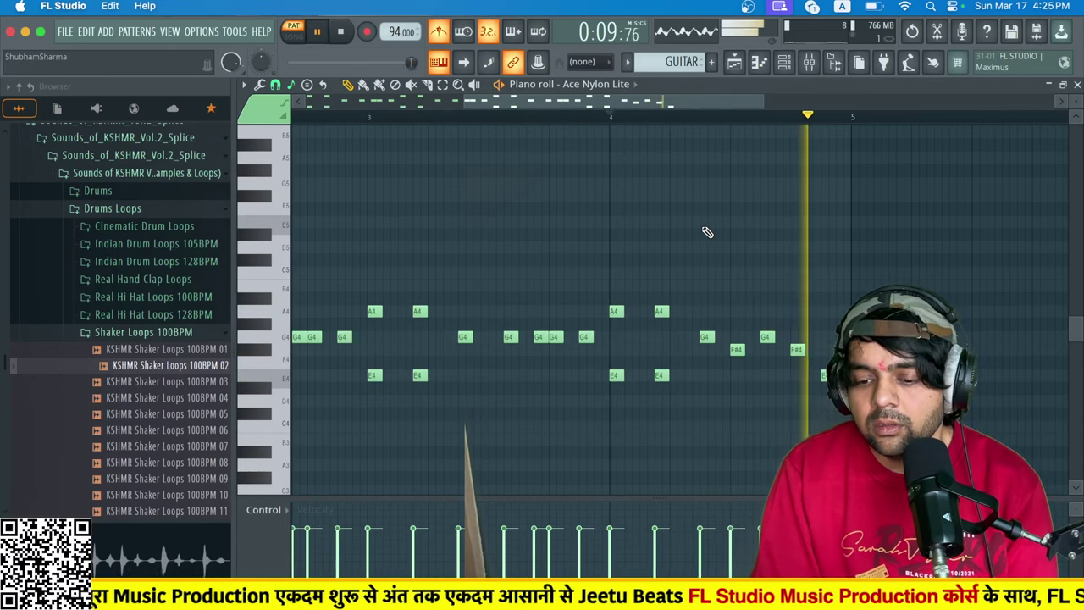
# Lower the first F#4 note in bar 4 to E4 and play the bar again.
pyautogui.press('space')
pyautogui.moveTo(739, 348); pyautogui.dragTo(738, 375)
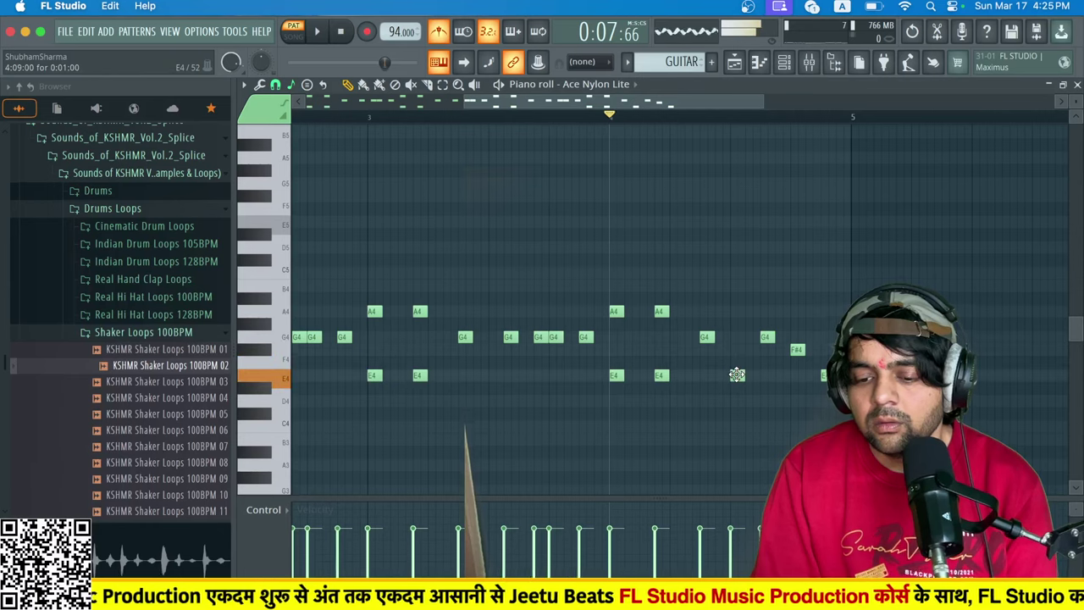
pyautogui.press('space')
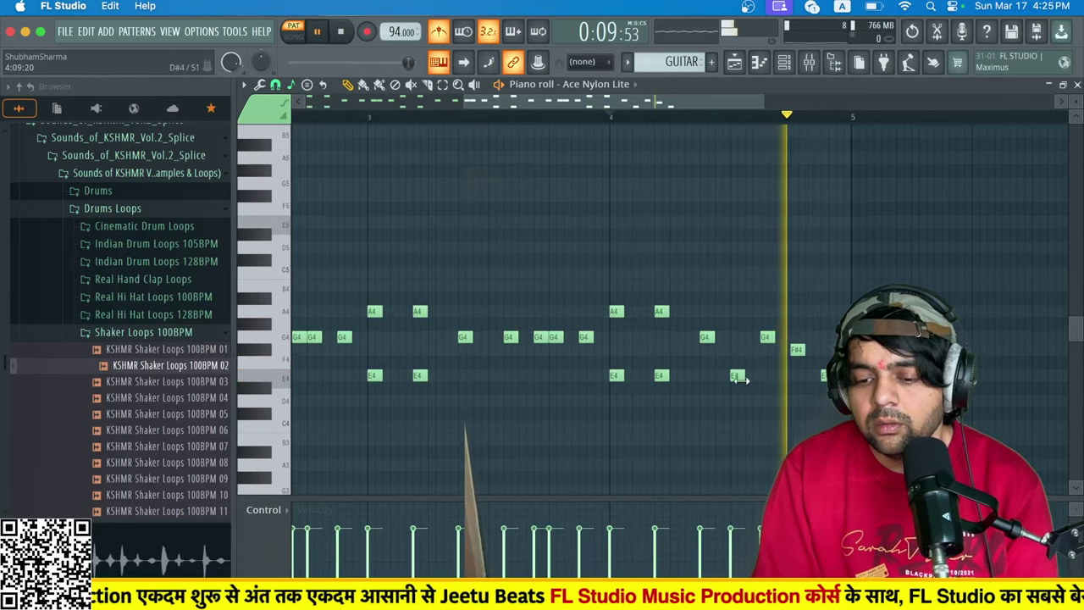
# Try the second-beat E4 note in bar 4 at A4, and settle it on F#4.
pyautogui.moveTo(737, 375); pyautogui.dragTo(737, 312)
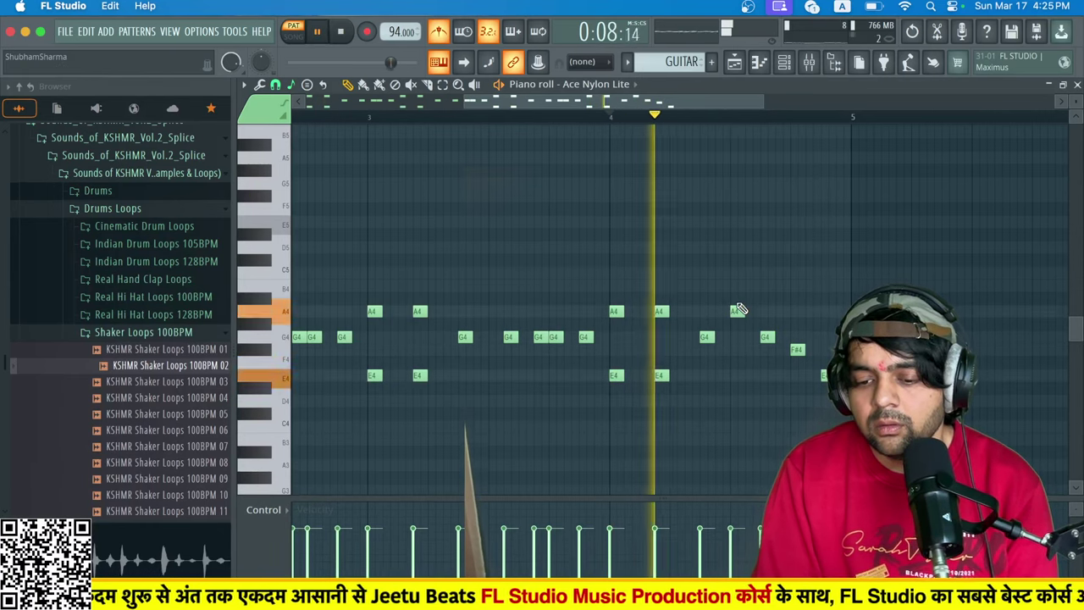
pyautogui.moveTo(738, 310); pyautogui.dragTo(737, 349)
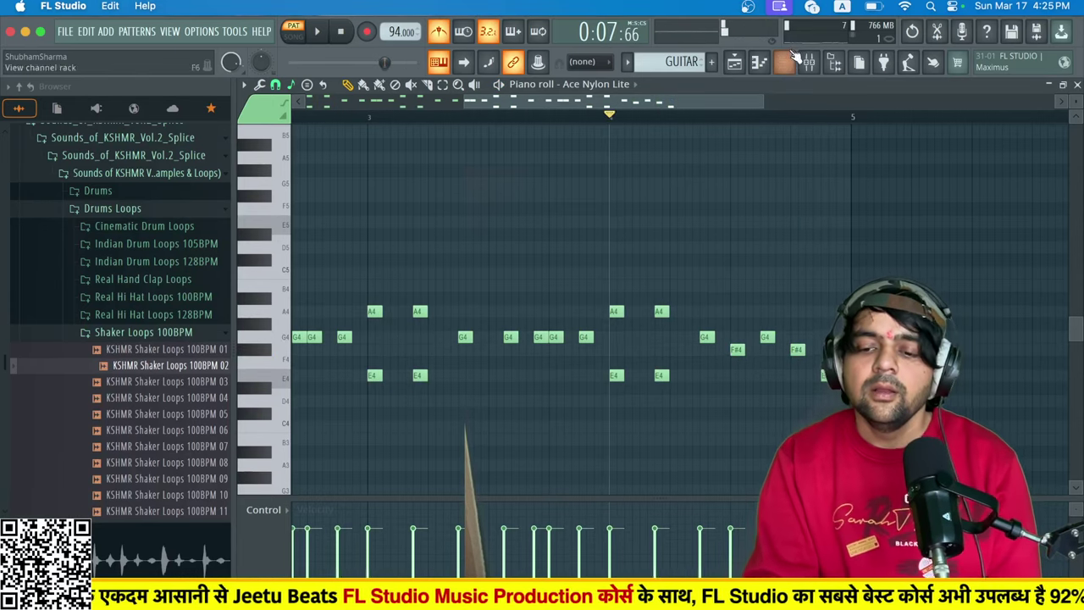
# Add another FLEX channel and load the Electric Piano preset from the Essential Pianos pack.
pyautogui.press('F6')
pyautogui.click(548, 375)
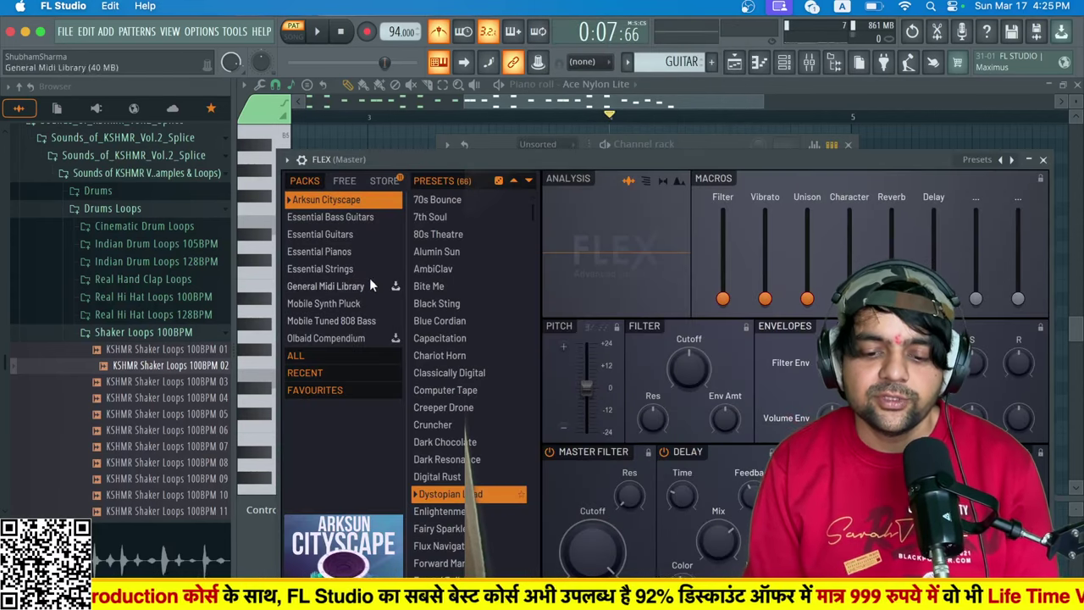
pyautogui.click(349, 254)
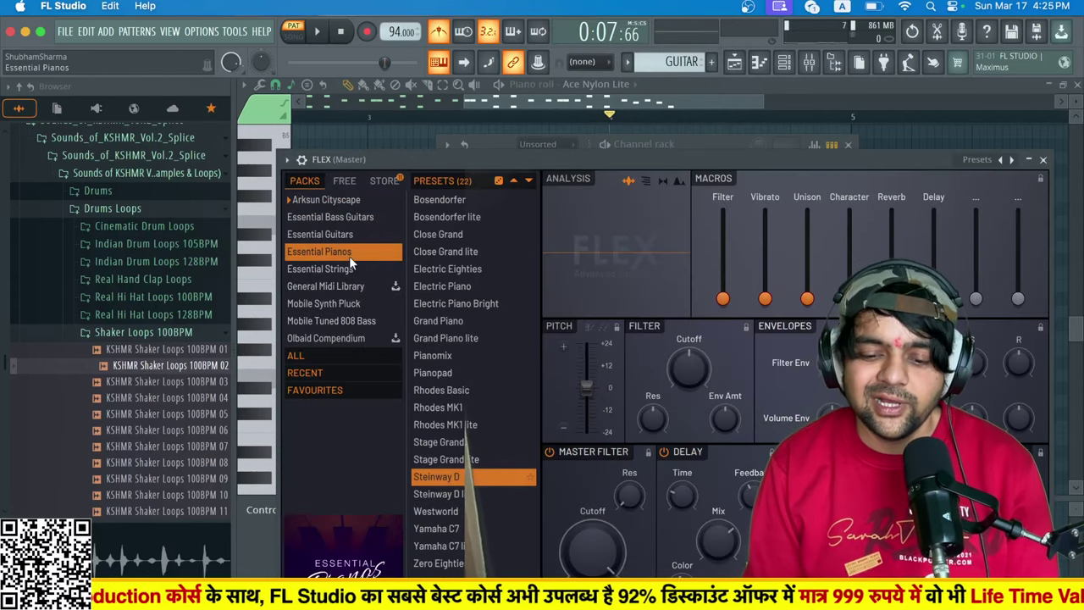
pyautogui.click(461, 285)
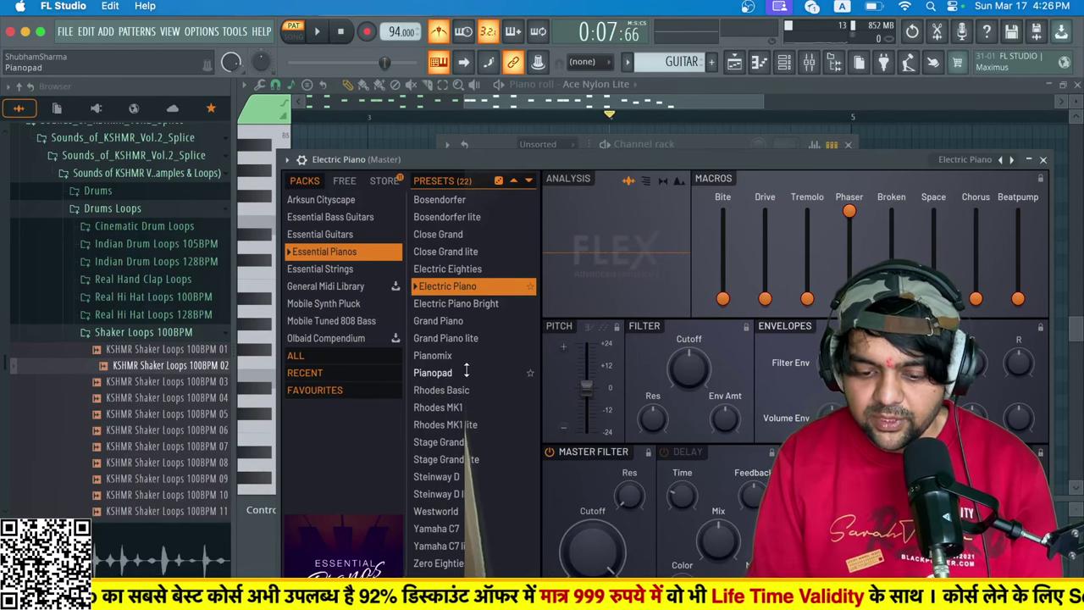
# Audition the Close Grand lite and Electric Eighties presets and return to Electric Piano.
pyautogui.click(457, 248)
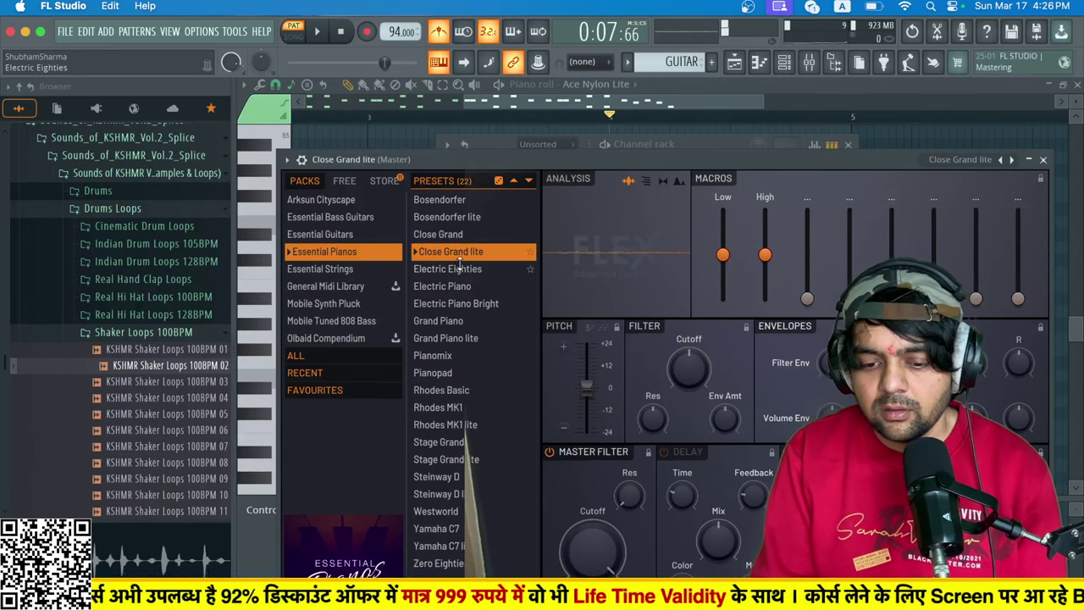
pyautogui.click(458, 269)
pyautogui.click(457, 287)
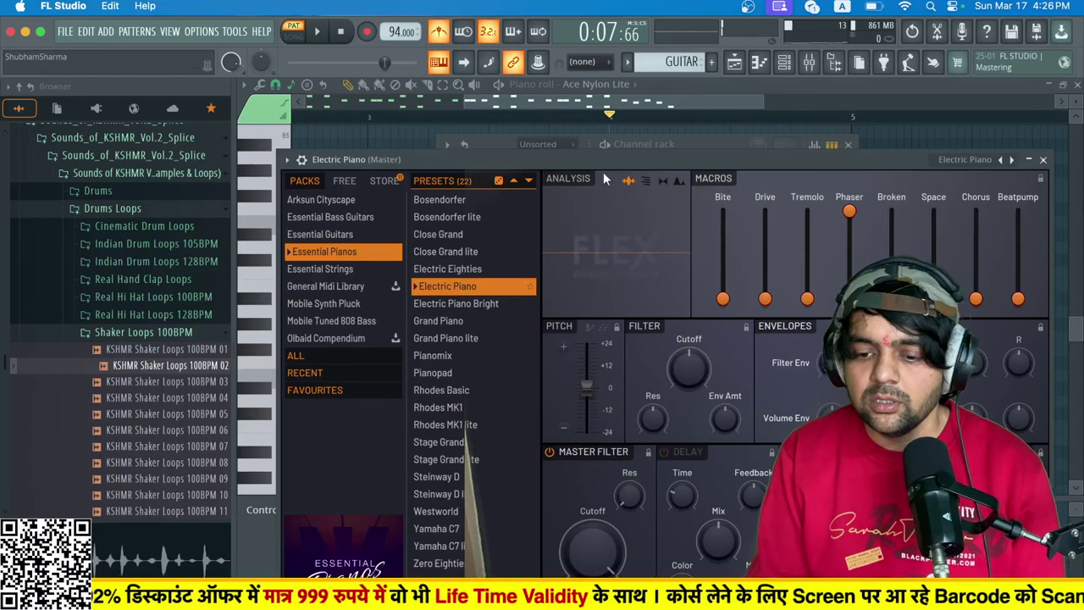
# In the Electric Piano's piano roll, place an E4 at bar 1's start and two adjacent G4 notes mid-bar, checking them against the guitar.
pyautogui.click(782, 64)
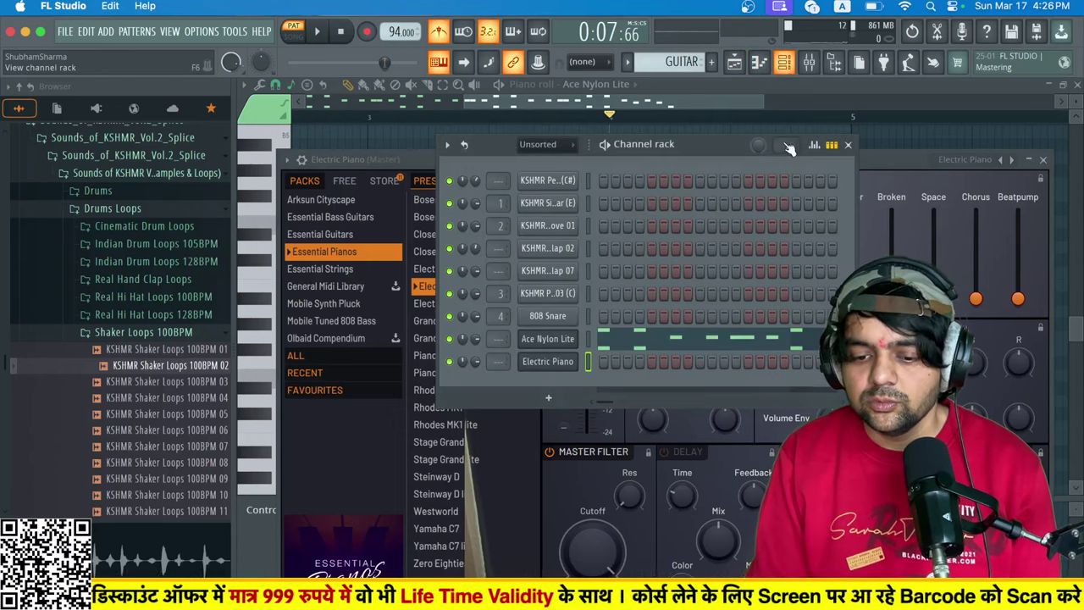
pyautogui.rightClick(567, 362)
pyautogui.click(602, 362)
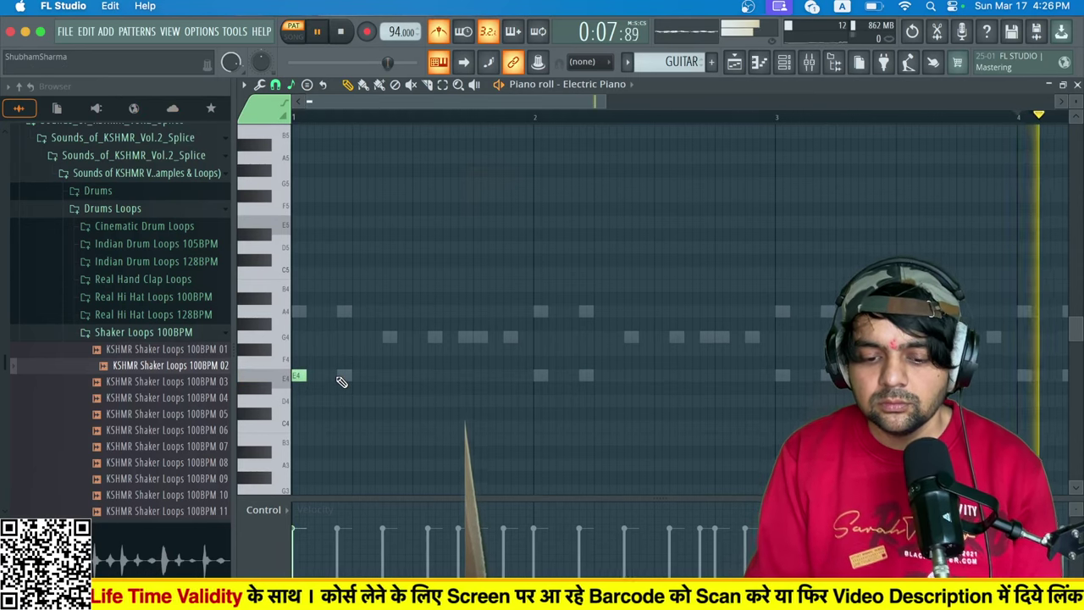
pyautogui.press('space')
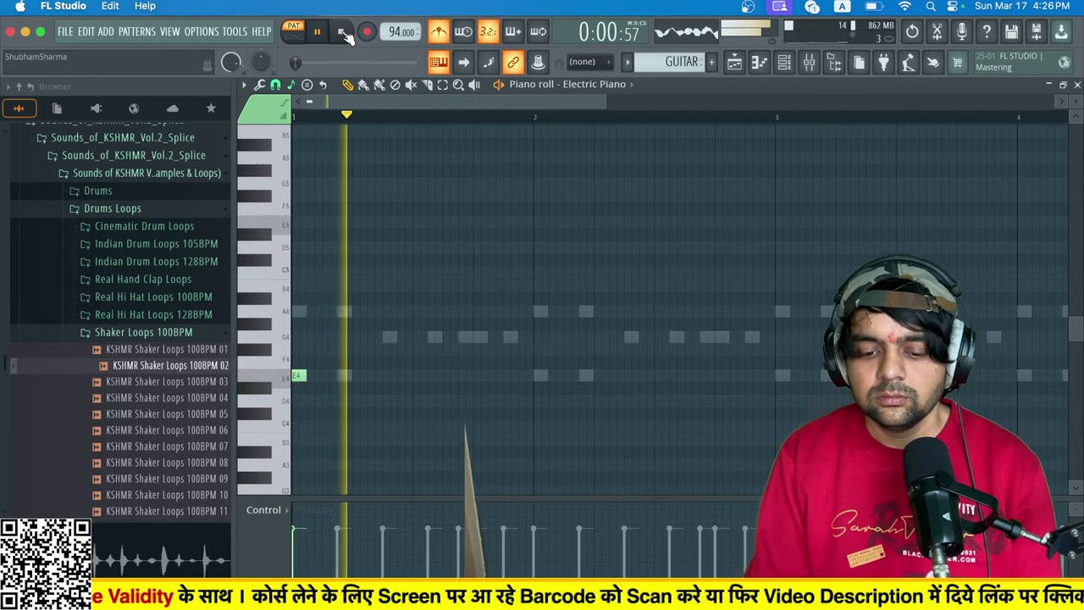
pyautogui.click(344, 34)
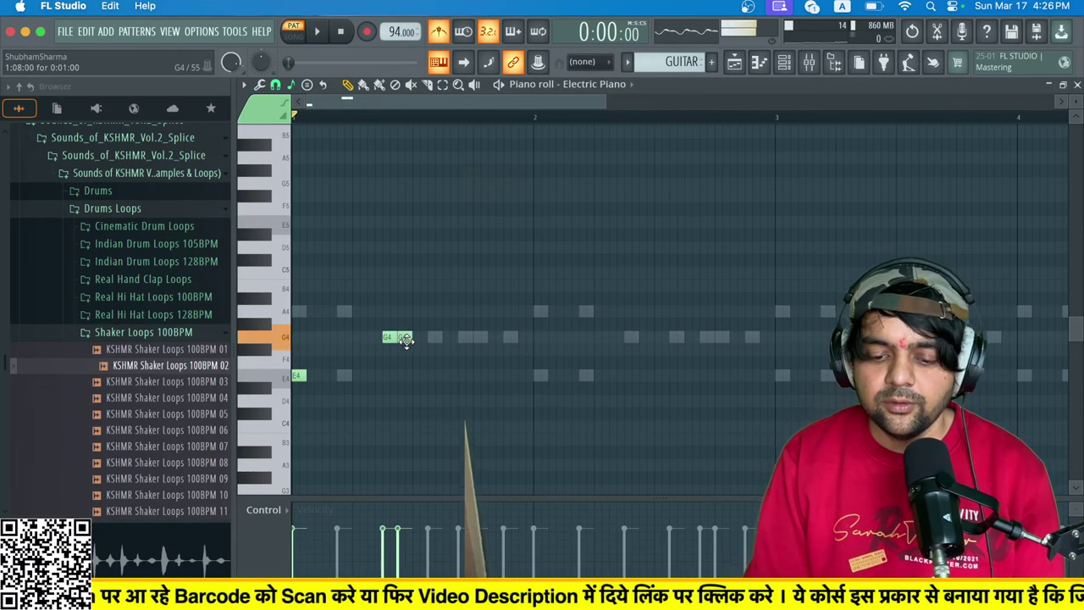
# Set the snap to 1/4 beat and extend the E4 and paired G4 notes through bar 3, adding E4s at bar 4's start and end.
pyautogui.click(275, 86)
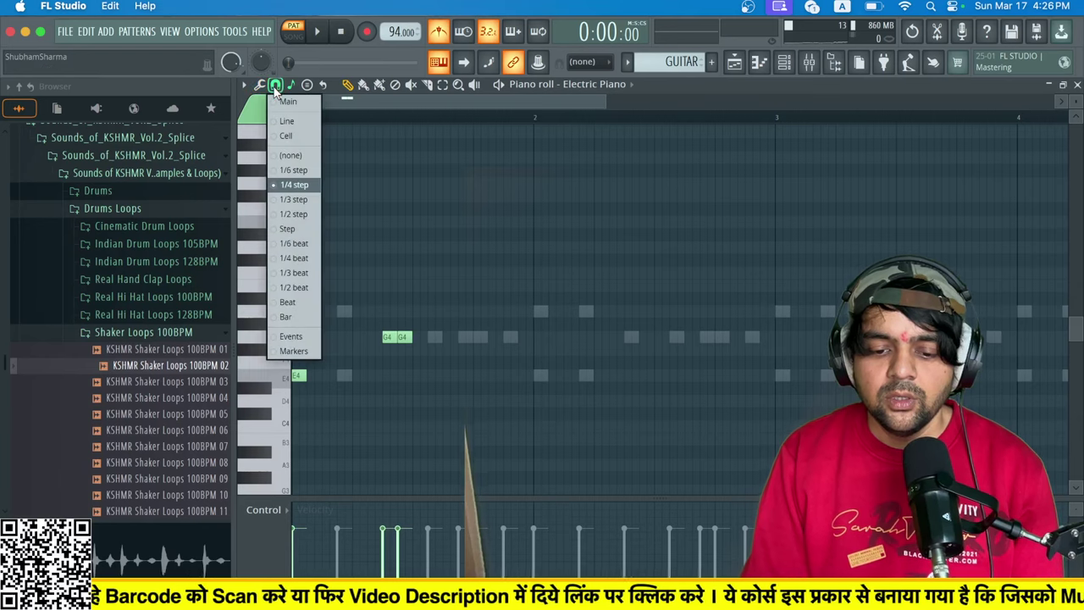
pyautogui.click(297, 258)
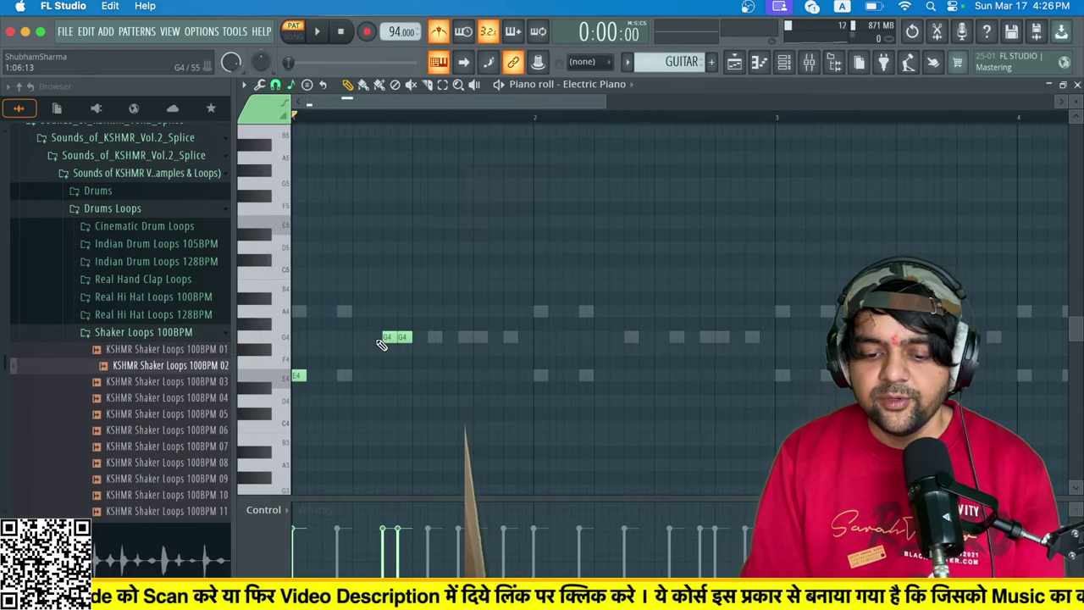
pyautogui.press('space')
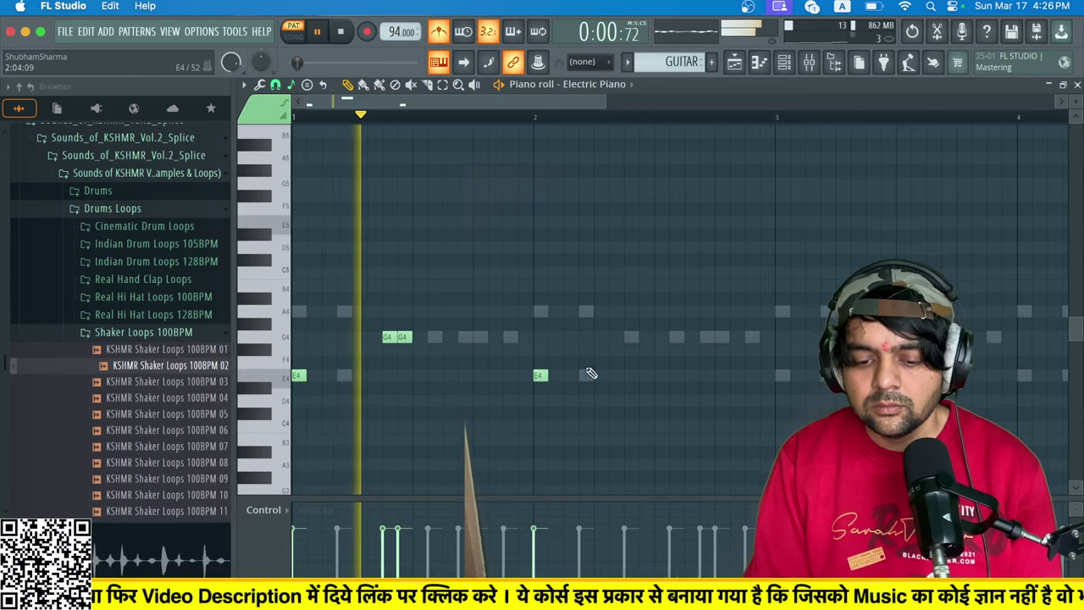
pyautogui.click(632, 339)
pyautogui.click(645, 338)
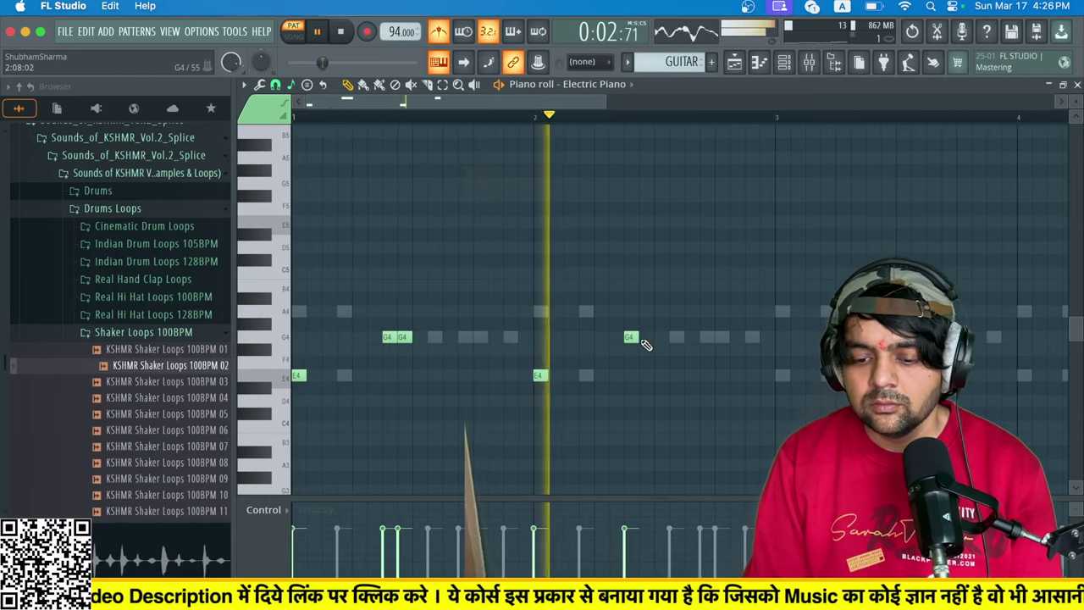
pyautogui.click(781, 375)
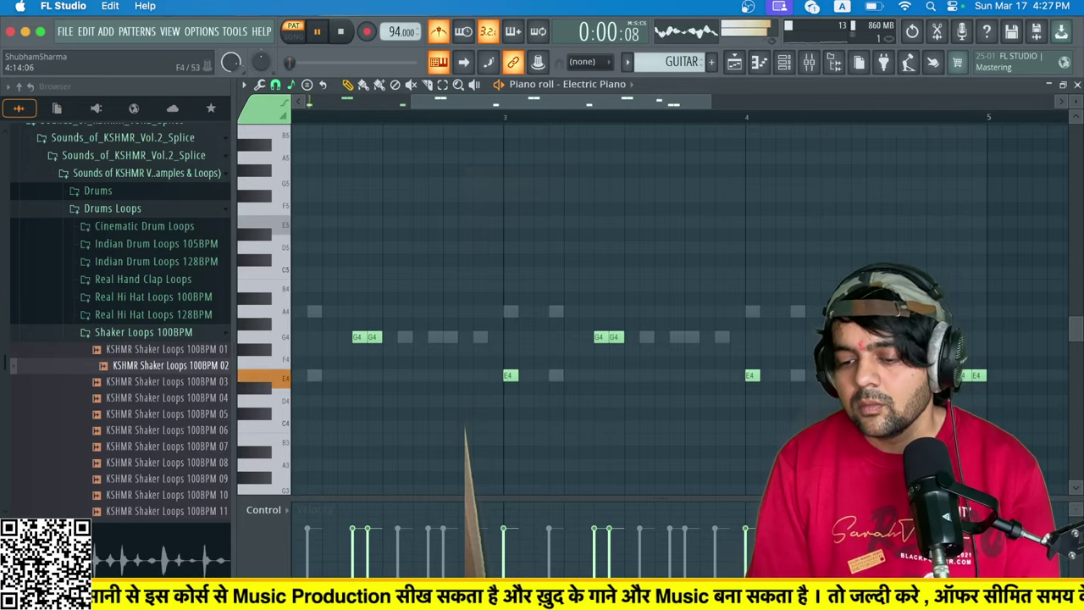
# Play the arrangement in song mode and review the channel rack, Pattern 1's notes and the shaker loop clip's settings.
pyautogui.click(809, 62)
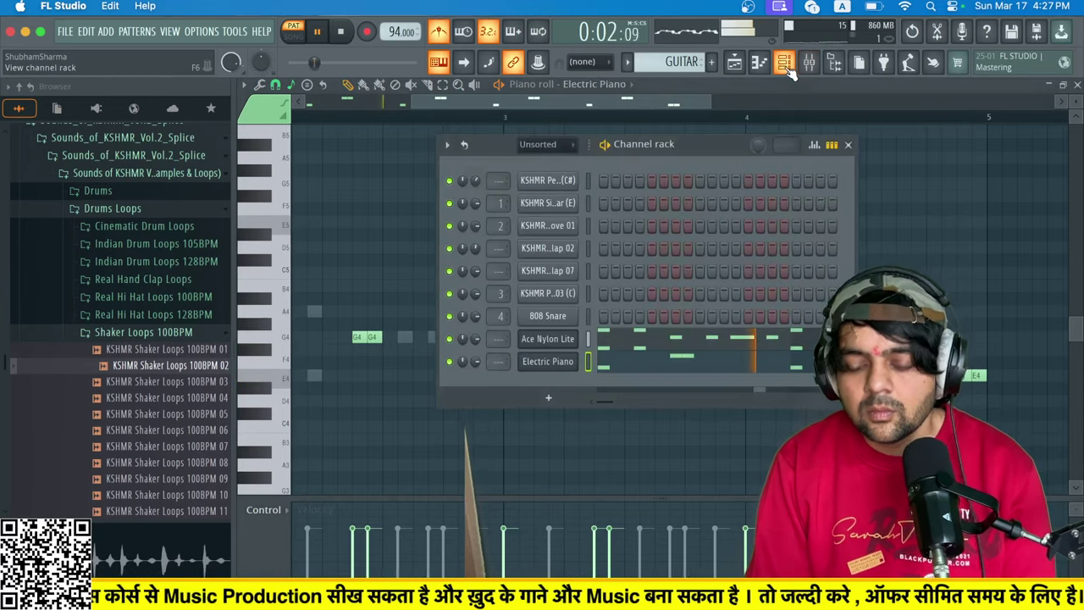
pyautogui.click(293, 33)
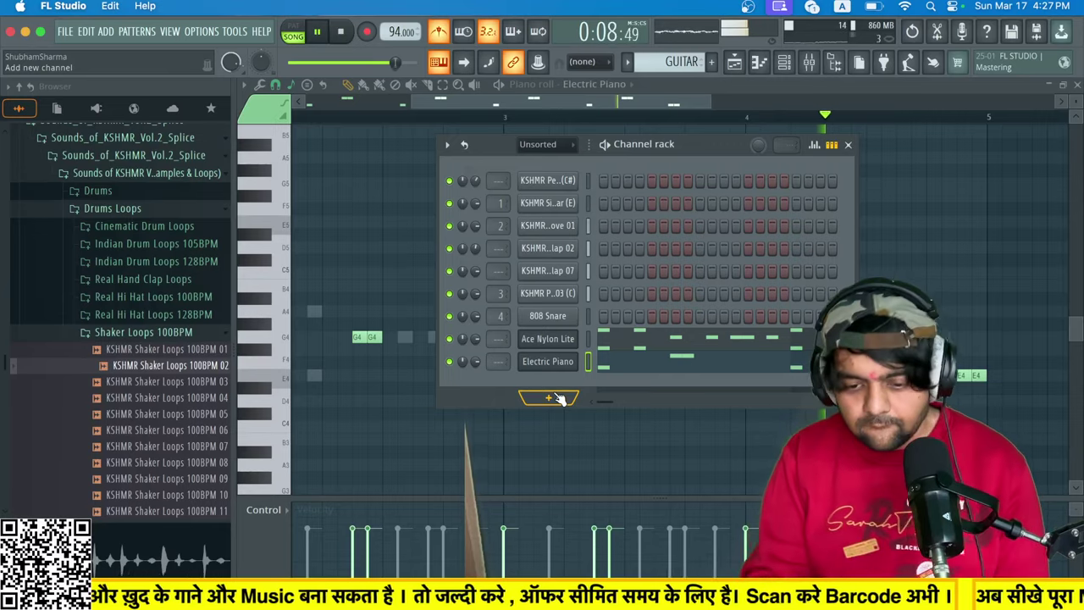
pyautogui.click(736, 65)
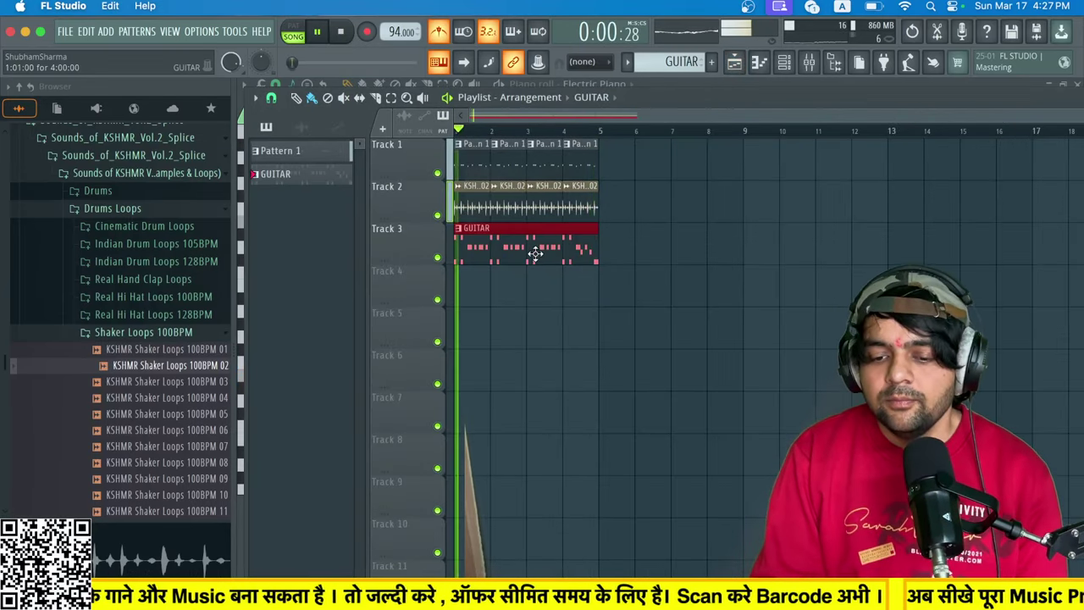
pyautogui.doubleClick(527, 166)
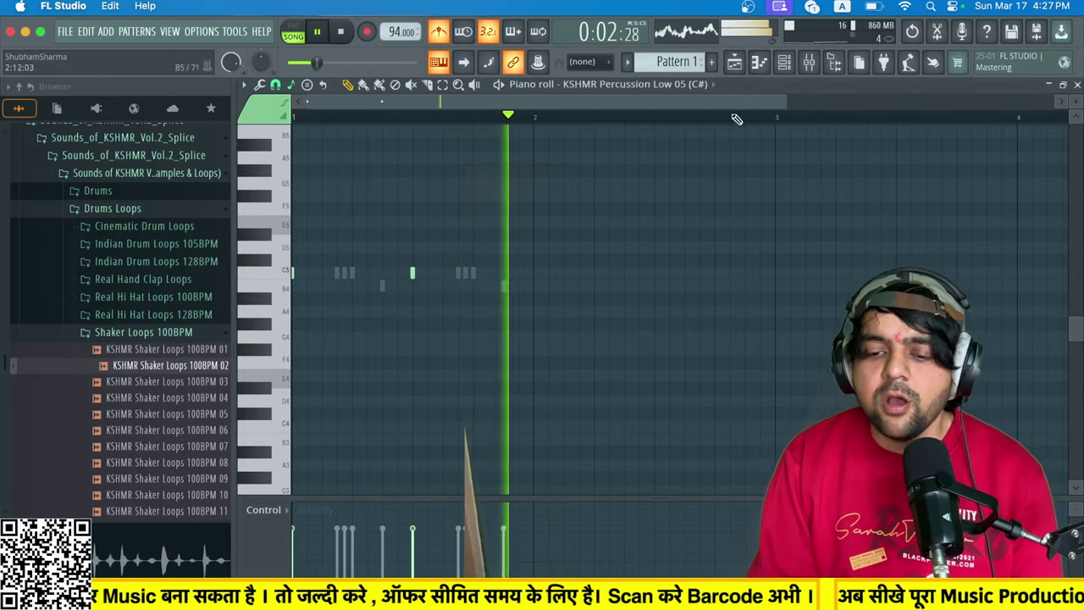
pyautogui.press('F6')
pyautogui.click(735, 64)
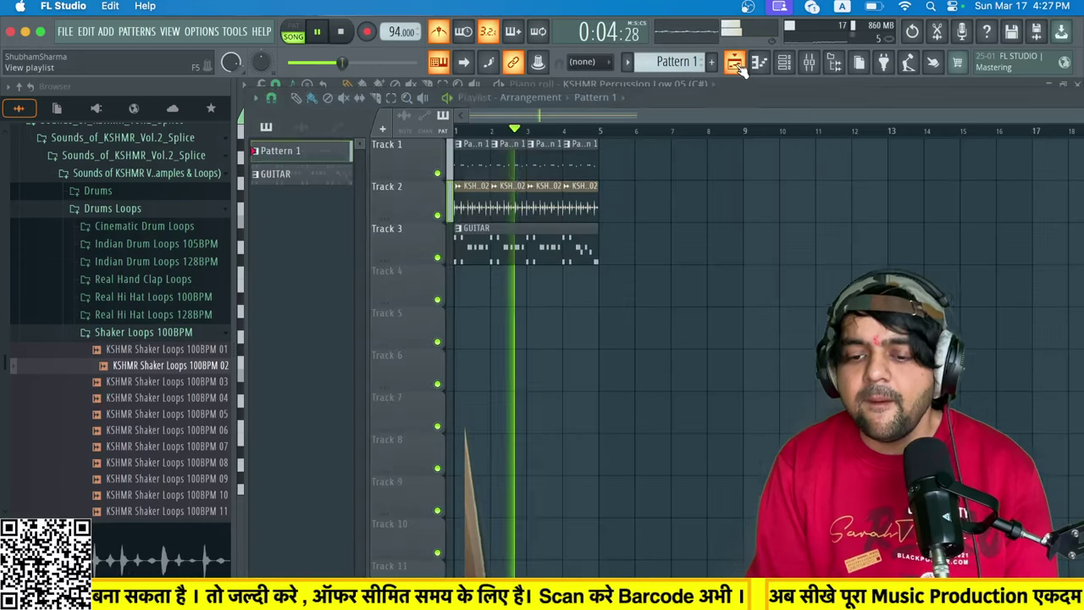
pyautogui.doubleClick(511, 205)
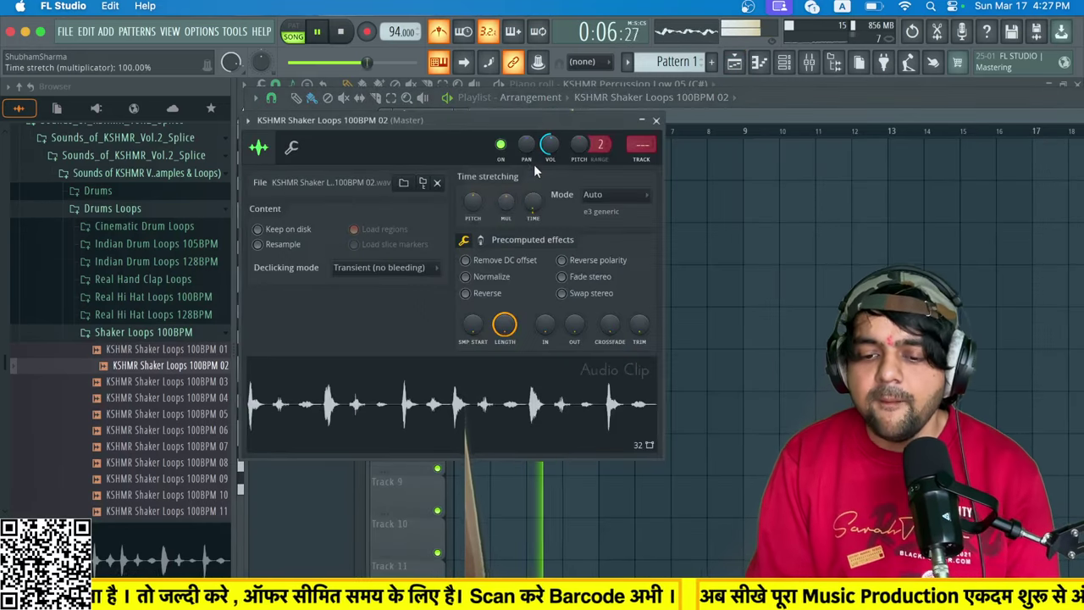
pyautogui.click(656, 120)
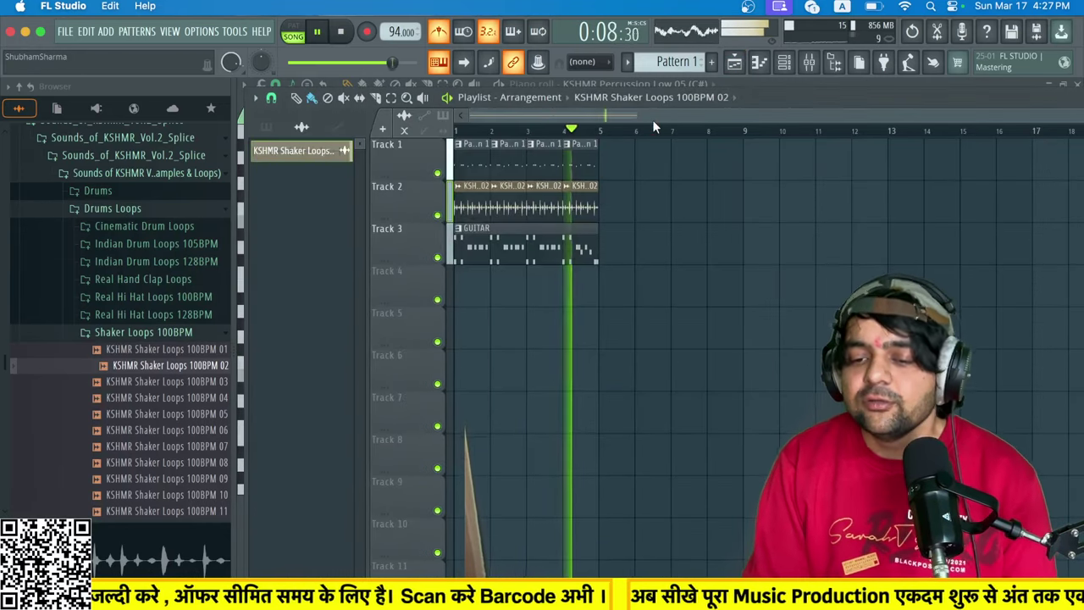
pyautogui.click(733, 64)
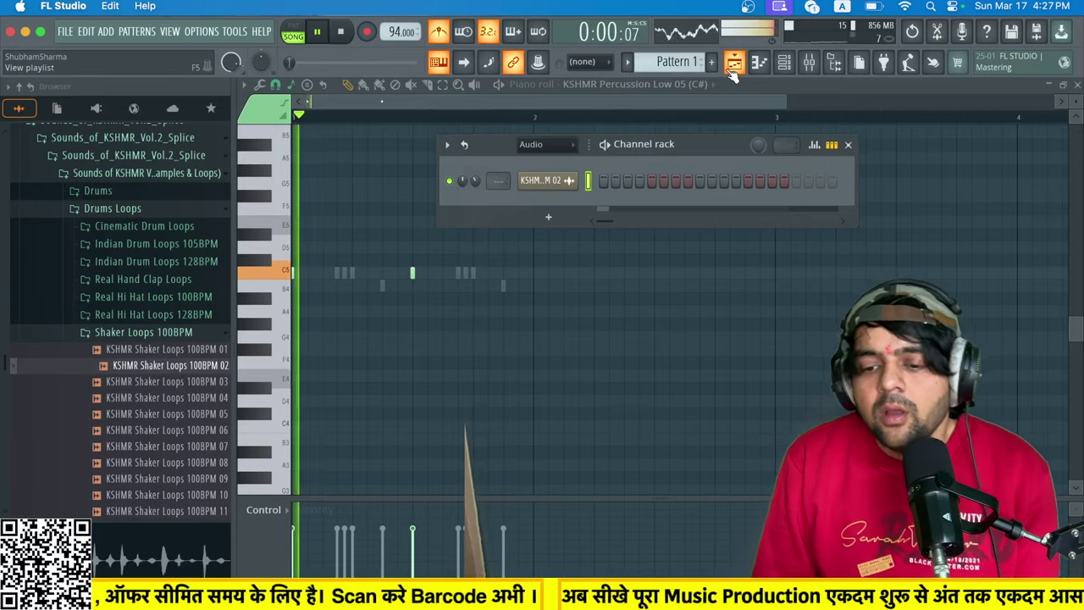
pyautogui.click(734, 65)
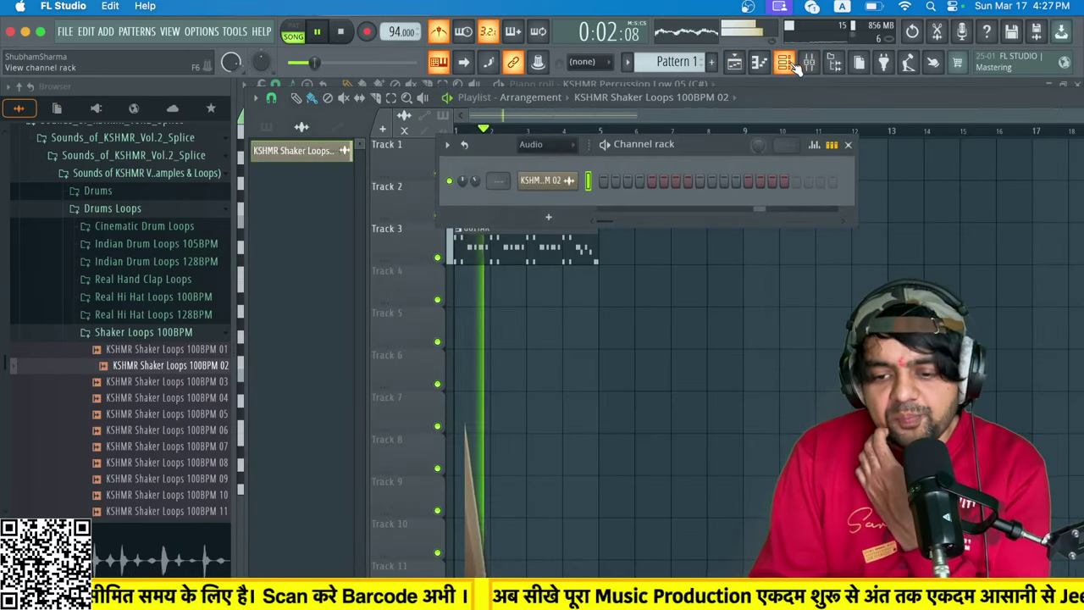
pyautogui.click(639, 111)
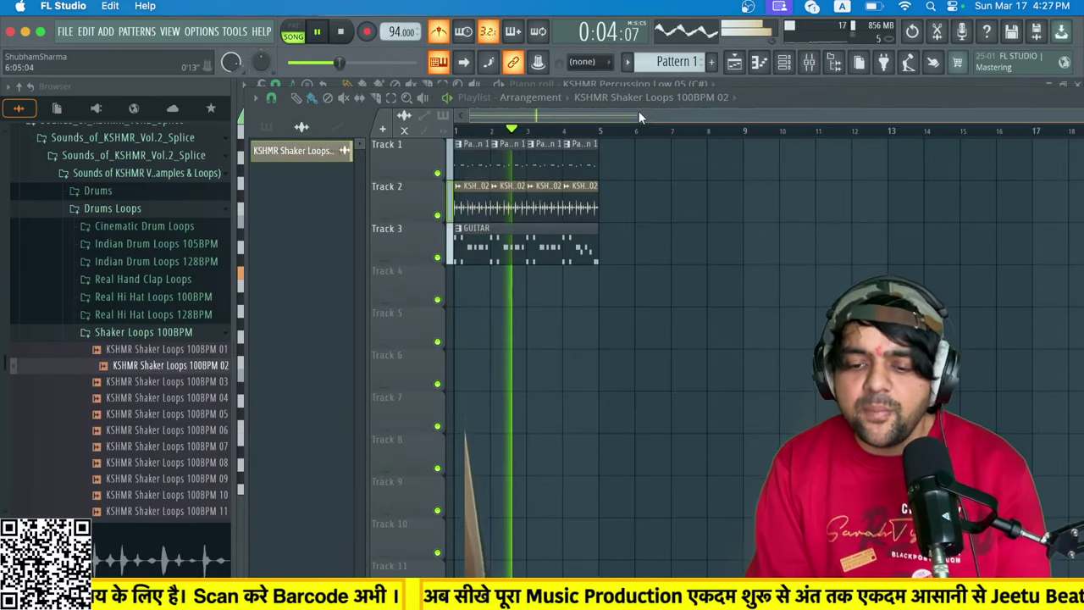
# Reopen the GUITAR pattern and add one more FLEX channel using the Essential Guitars pack.
pyautogui.doubleClick(515, 254)
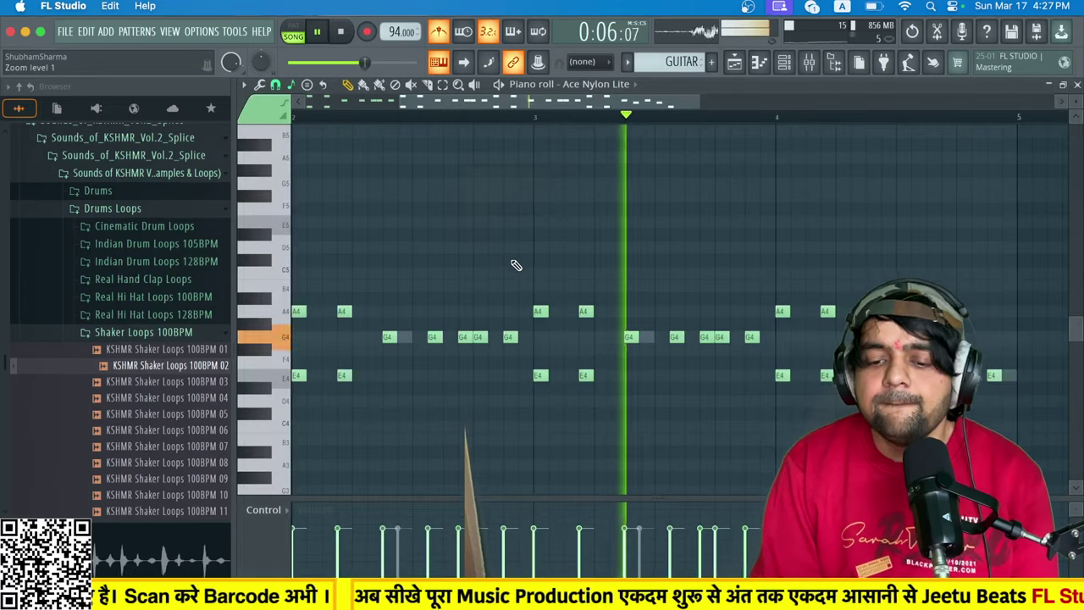
pyautogui.click(784, 65)
pyautogui.click(550, 398)
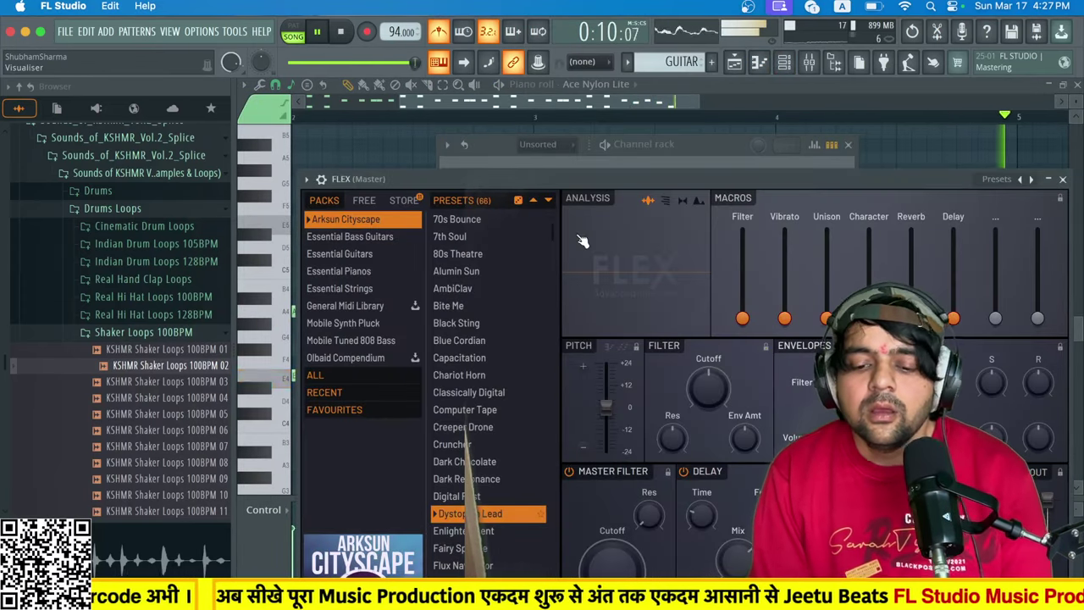
pyautogui.click(370, 260)
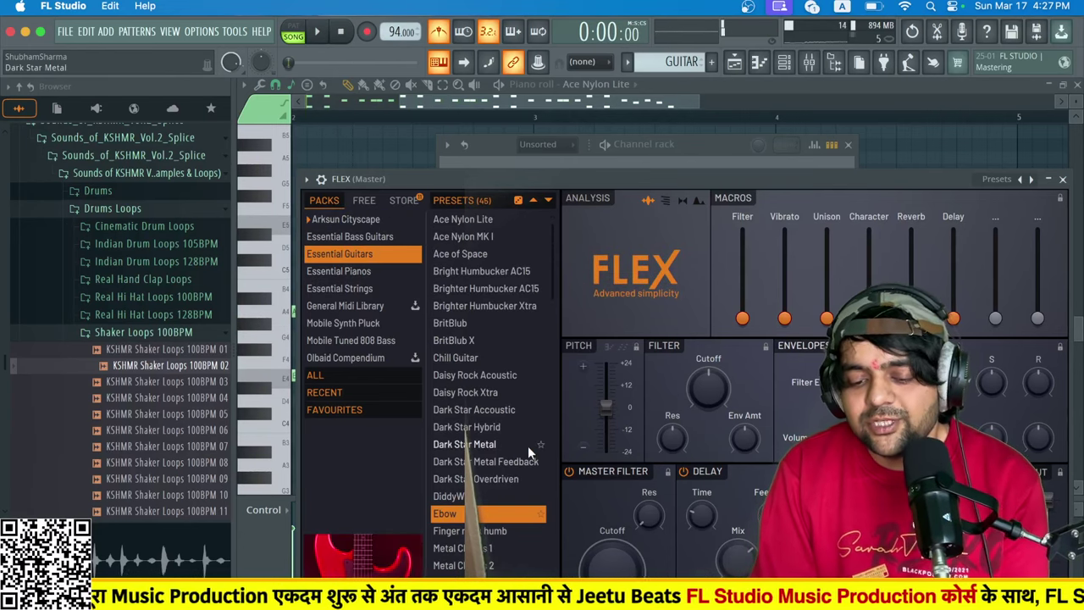
# Browse the Essential Guitars presets, audition Steel MK I with live notes, and select Muted Strat 2.
pyautogui.scroll(-8, 528, 446)
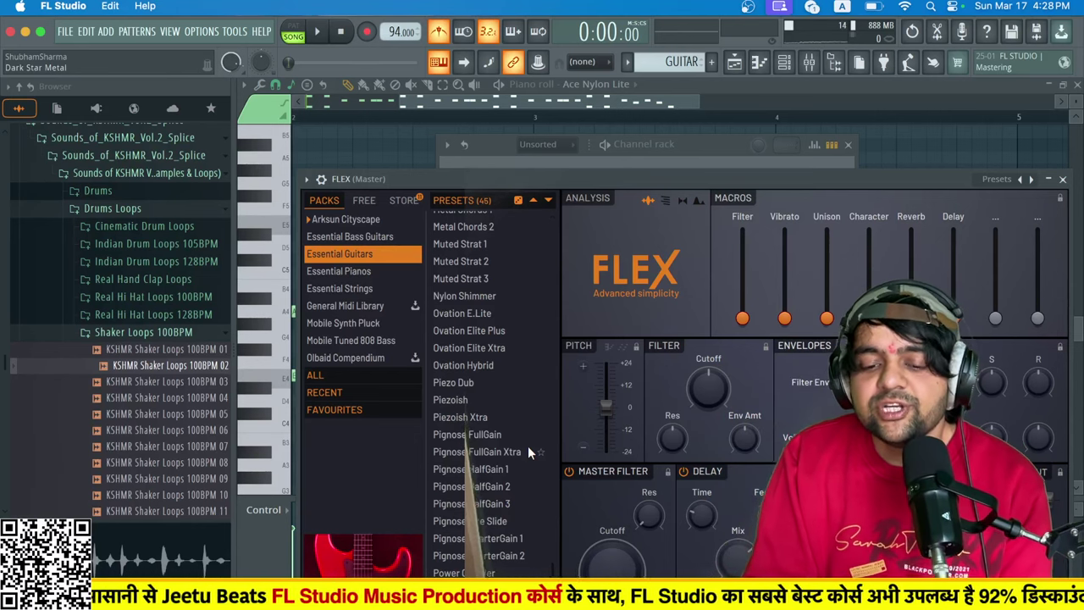
pyautogui.scroll(5, 528, 446)
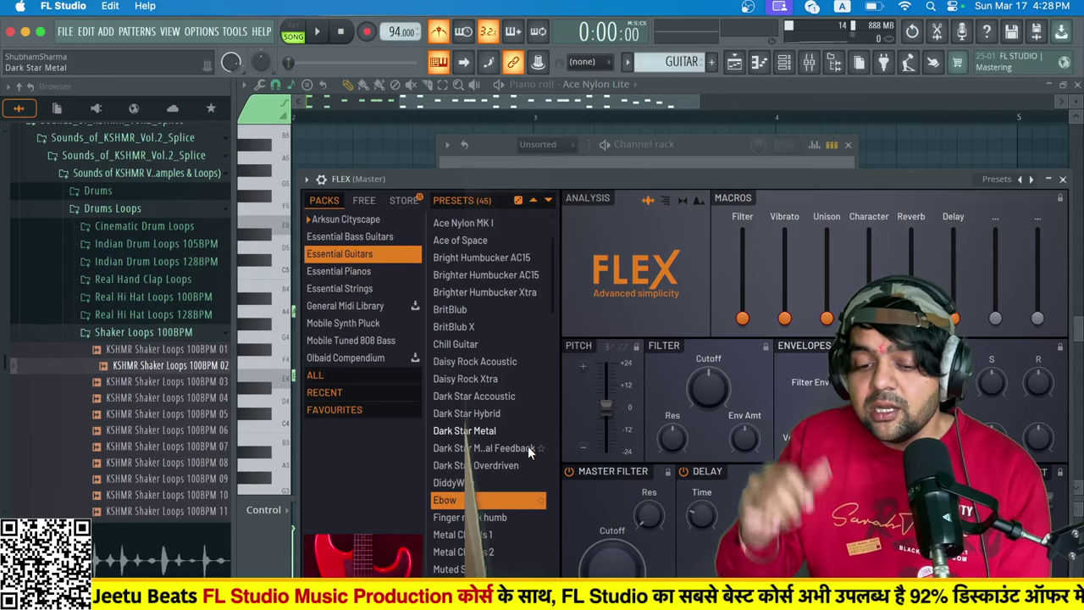
pyautogui.scroll(-5, 528, 446)
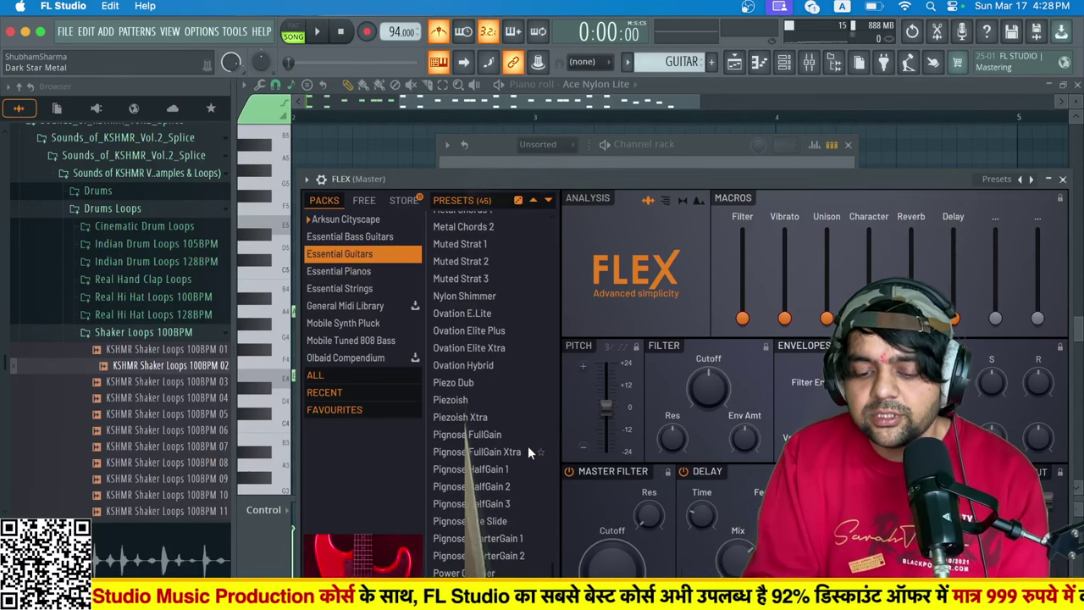
pyautogui.click(491, 606)
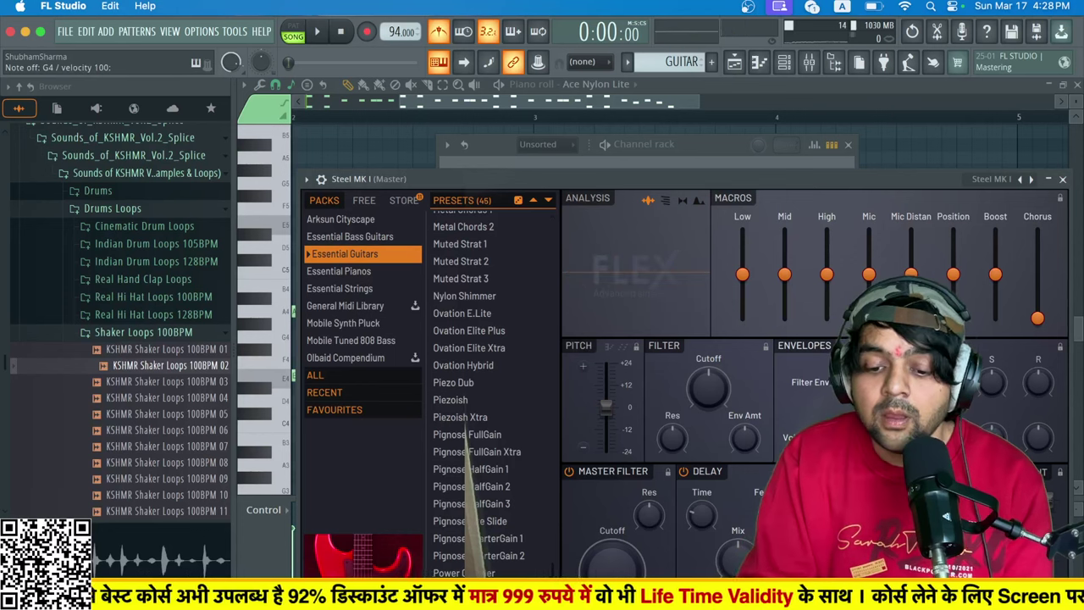
pyautogui.scroll(5, 467, 411)
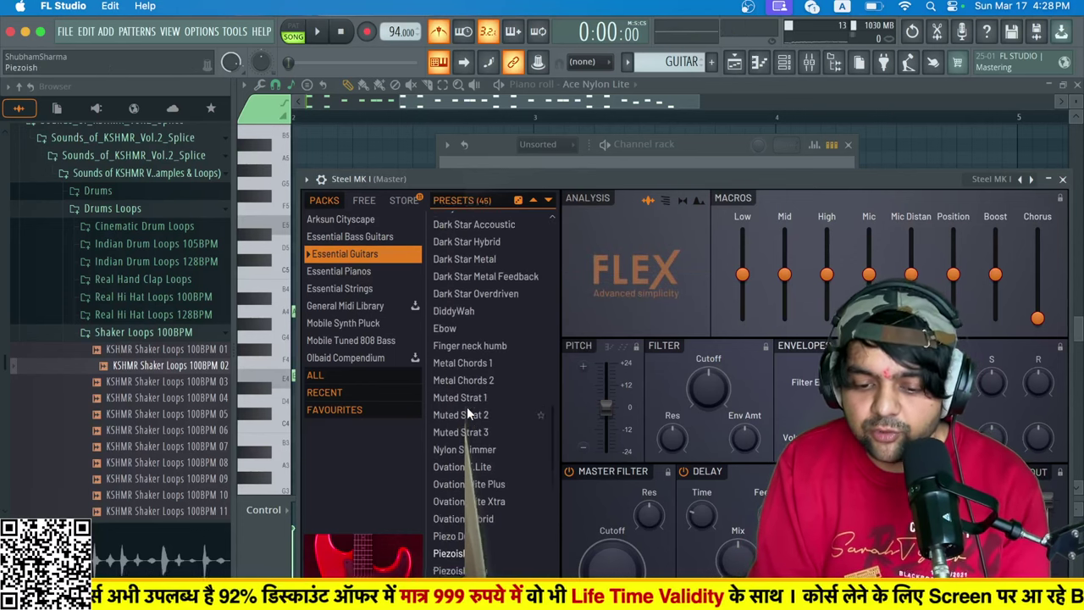
pyautogui.click(470, 466)
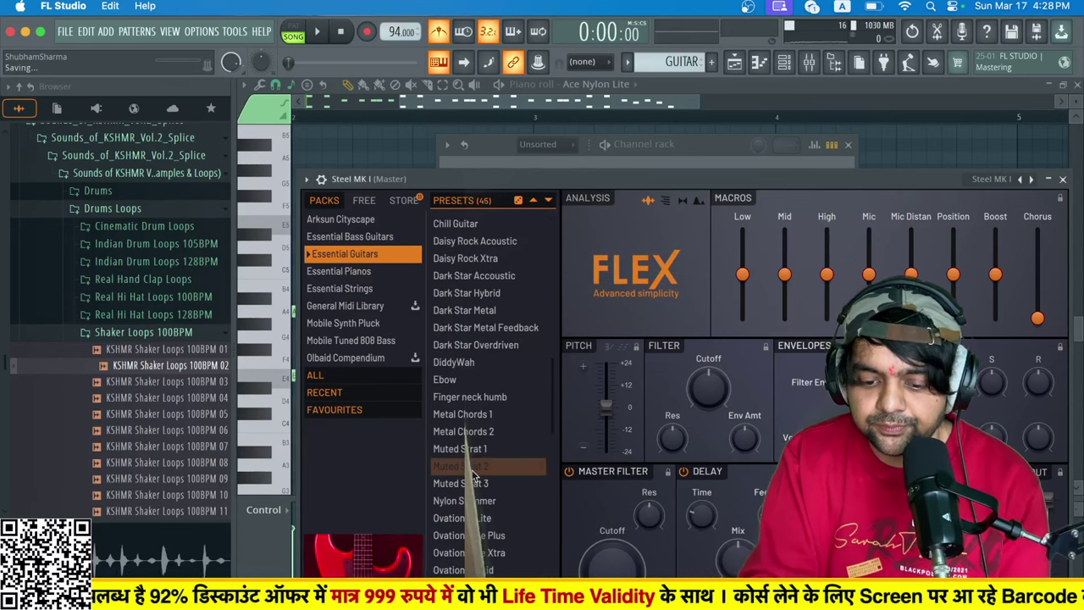
# Switch the new guitar channel to the Muted Strat 1 preset and open its piano roll.
pyautogui.click(466, 449)
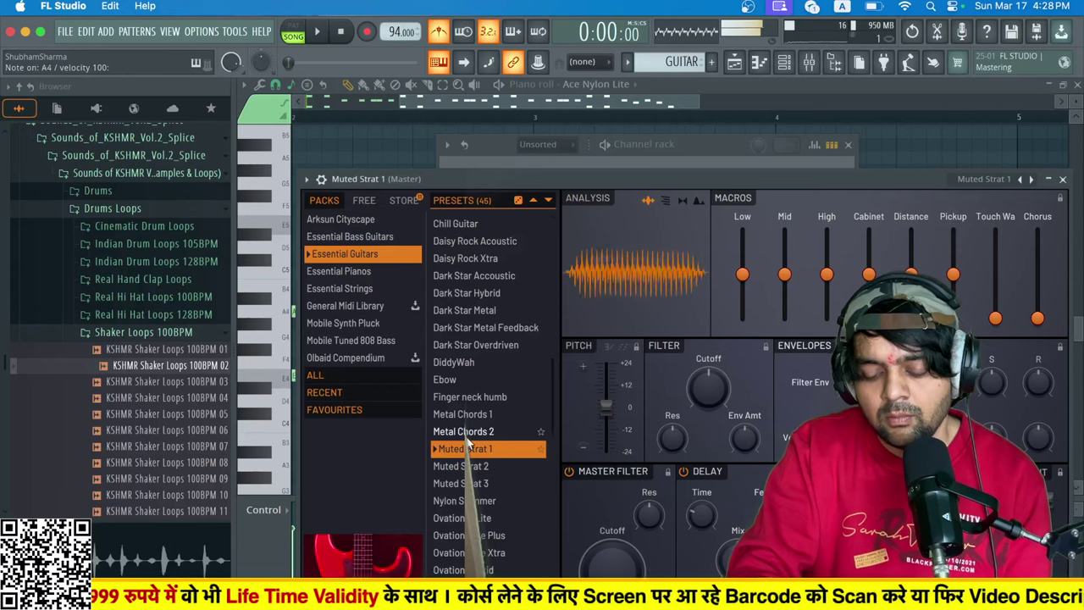
pyautogui.click(785, 65)
pyautogui.rightClick(568, 390)
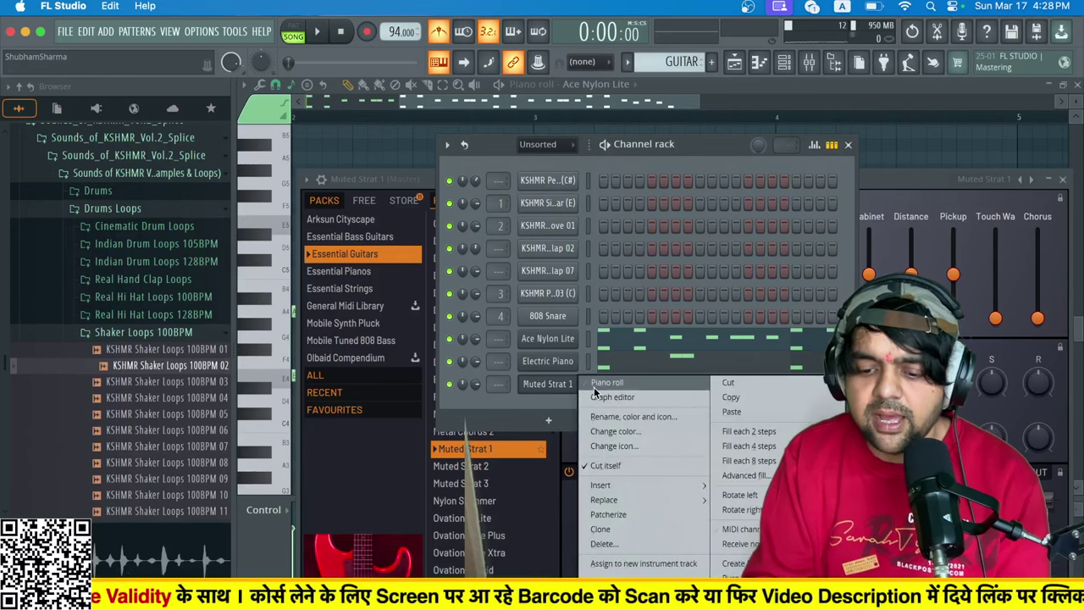
pyautogui.click(594, 387)
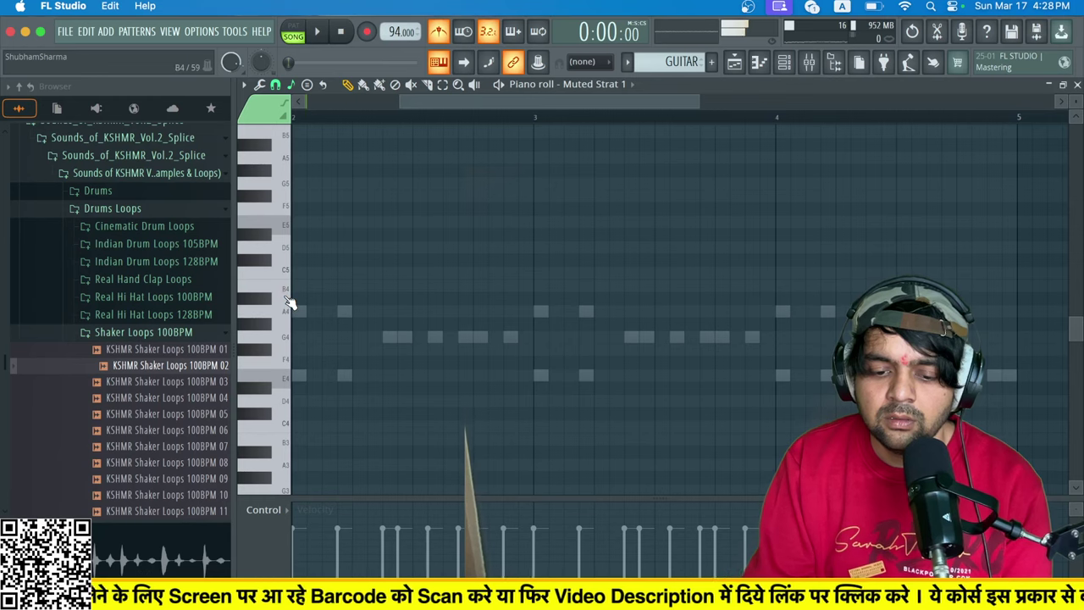
# Place two C5 notes at bar 2 and move them into the first beat of bar 1.
pyautogui.click(297, 273)
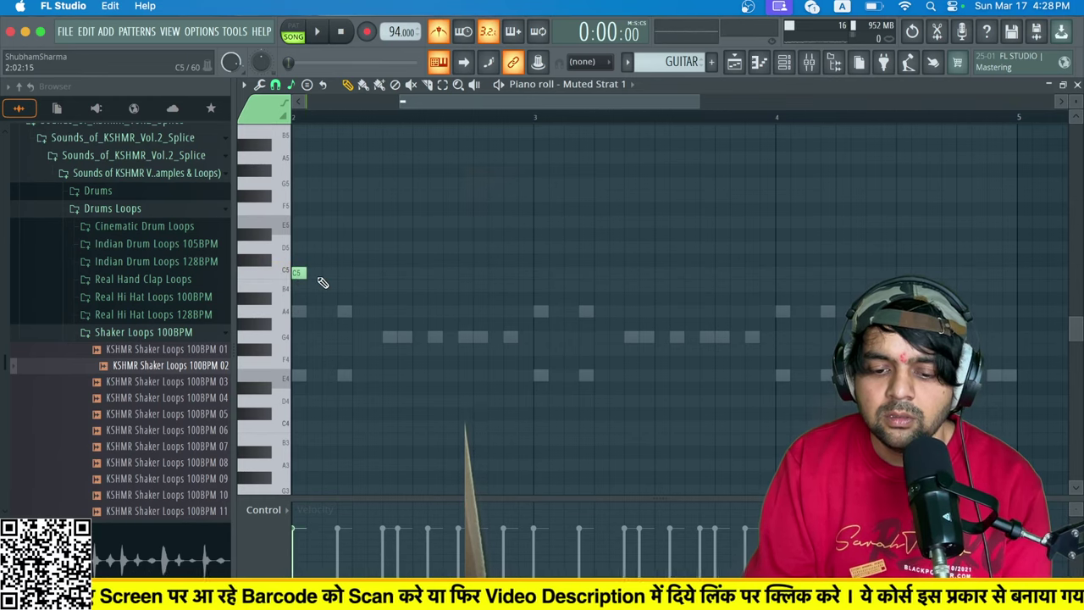
pyautogui.click(312, 274)
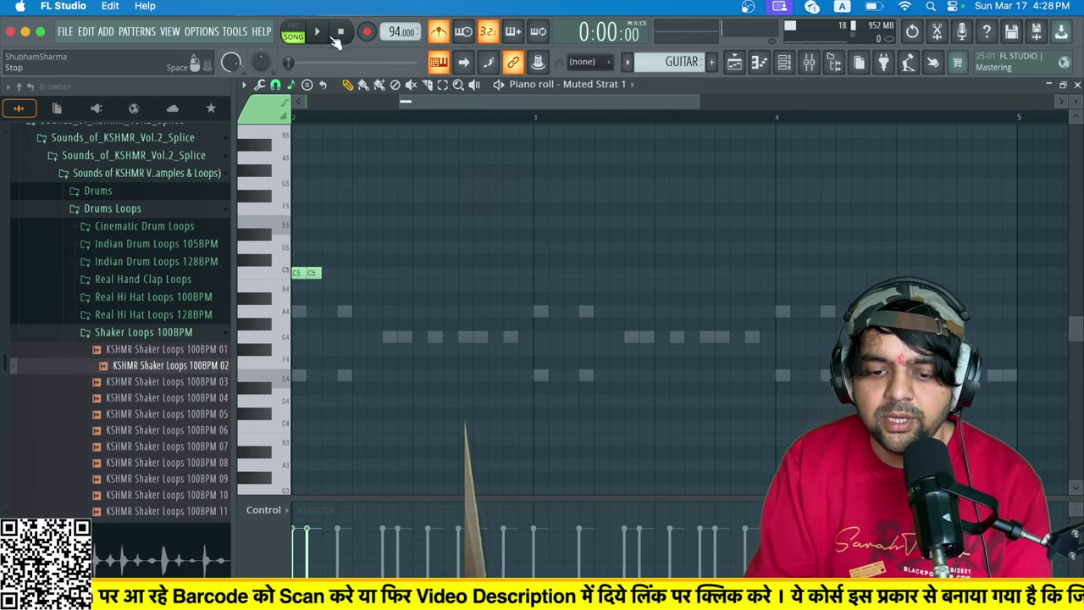
pyautogui.click(786, 66)
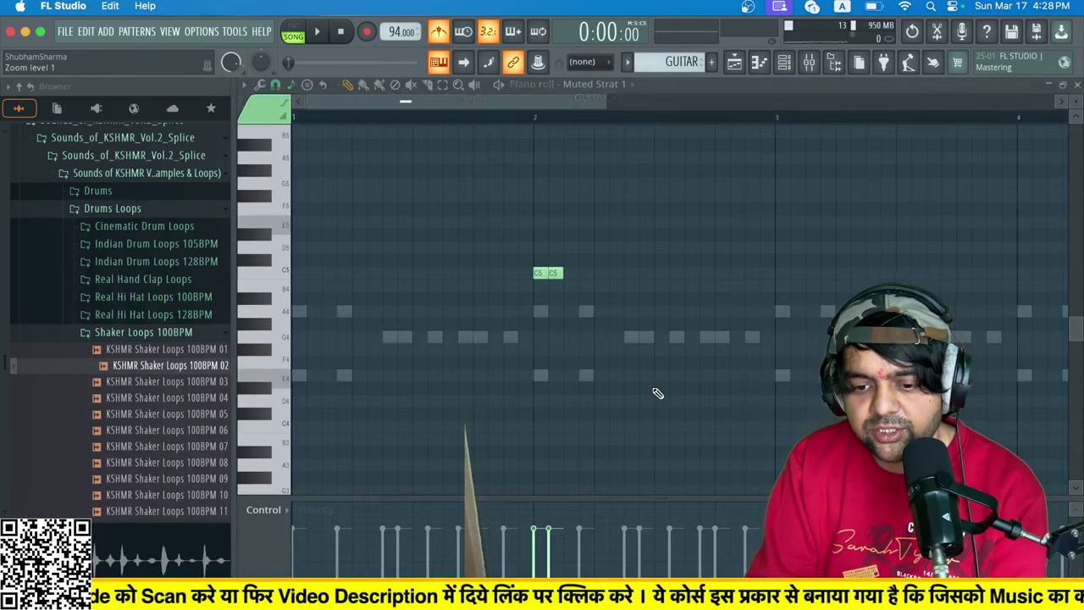
pyautogui.scroll(3, 498, 282)
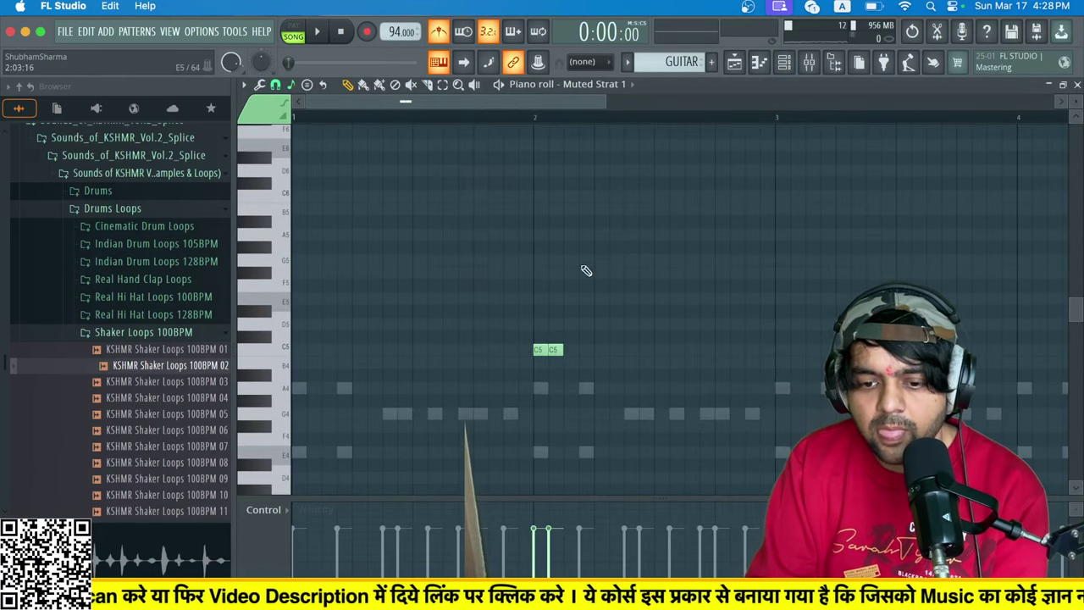
pyautogui.click(535, 351)
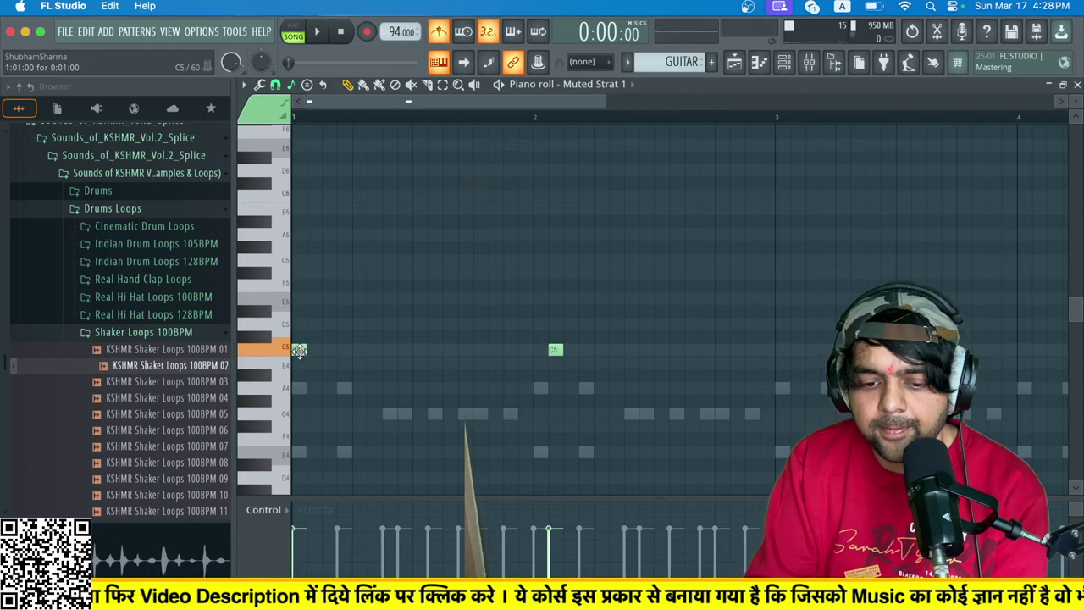
pyautogui.moveTo(555, 351); pyautogui.dragTo(409, 348)
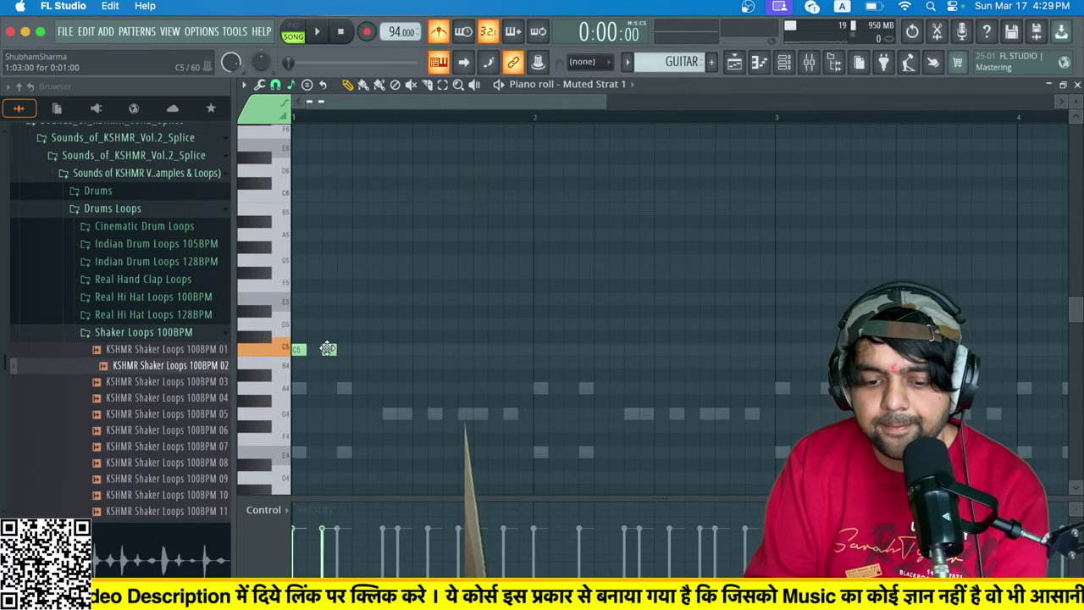
pyautogui.moveTo(328, 348); pyautogui.dragTo(320, 348)
# Extend the opening to six consecutive C5 notes from the start of bar 1 and play it back.
pyautogui.click(344, 349)
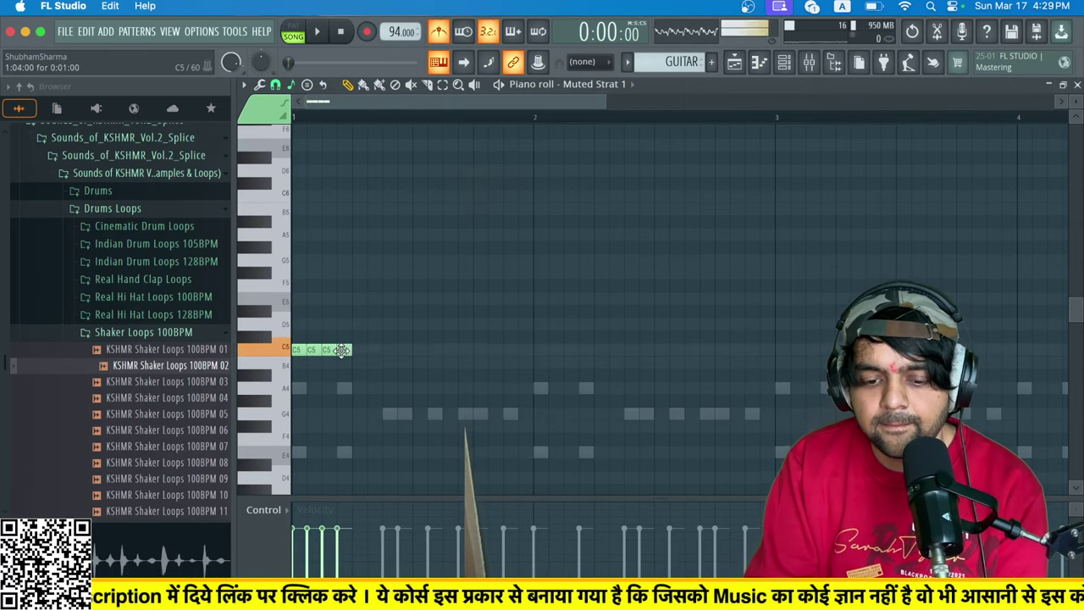
pyautogui.click(359, 350)
pyautogui.press('space')
pyautogui.press('space')
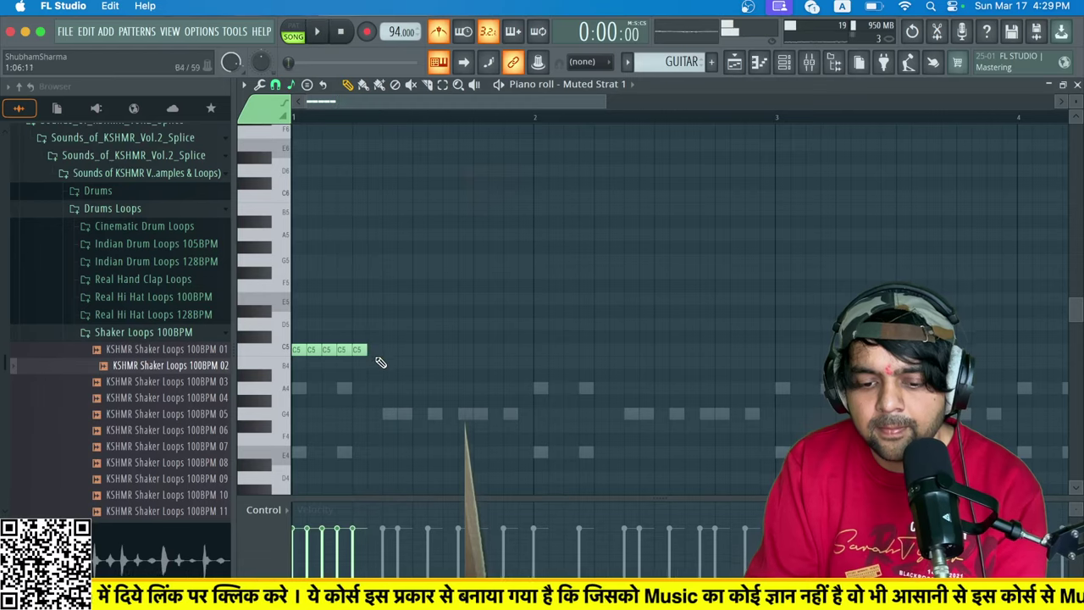
pyautogui.press('space')
# Add two consecutive G4 notes right after the C5 run and play the phrase.
pyautogui.click(388, 414)
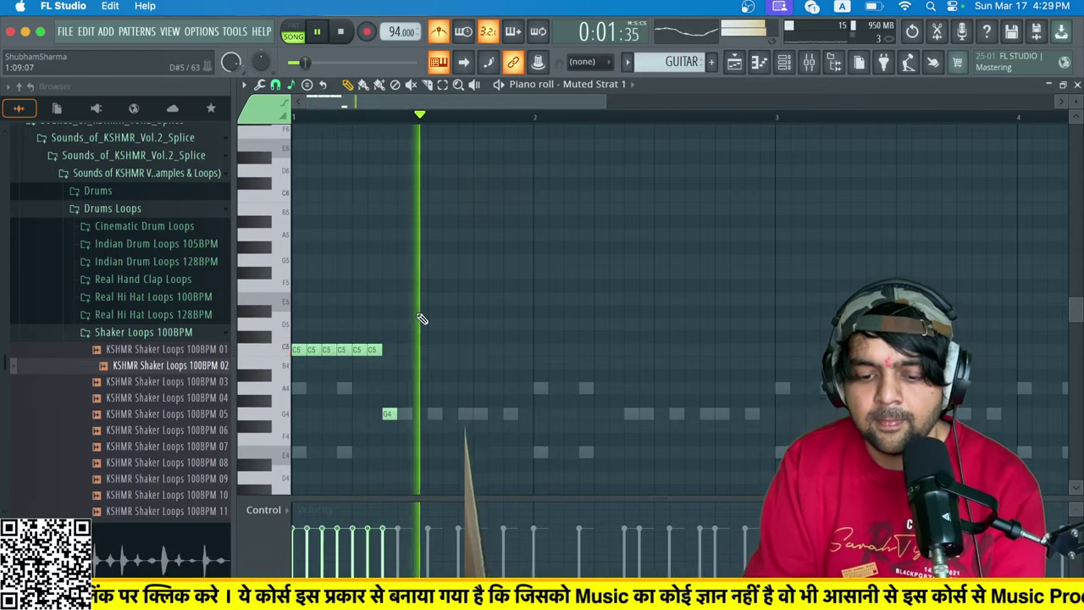
pyautogui.press('space')
pyautogui.press('space')
pyautogui.click(404, 413)
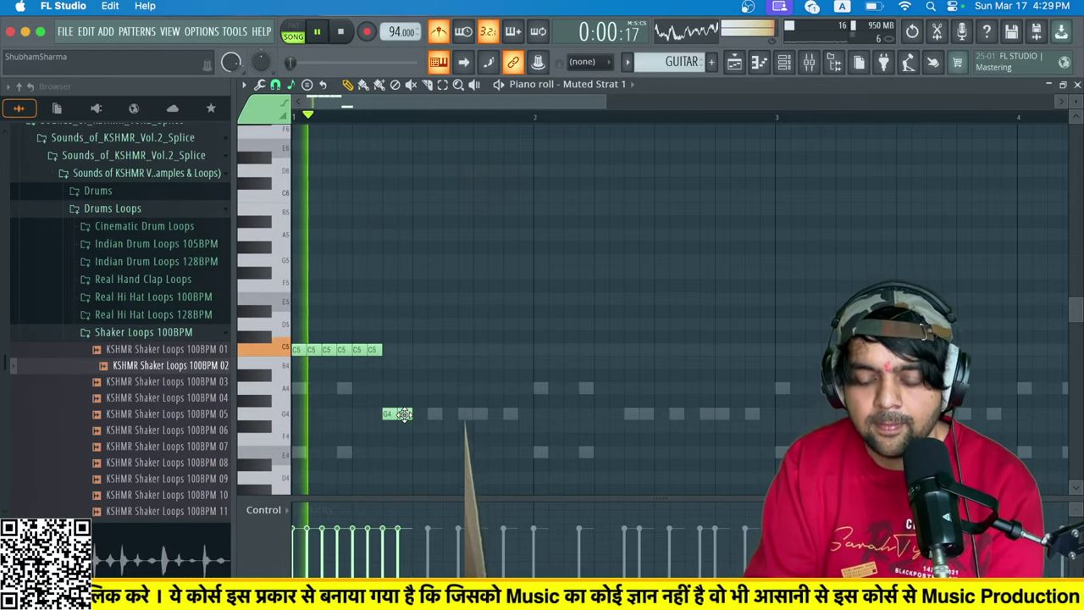
# Try extending the G4 pair in bar 1 with further G4 notes while playing the phrase.
pyautogui.click(434, 413)
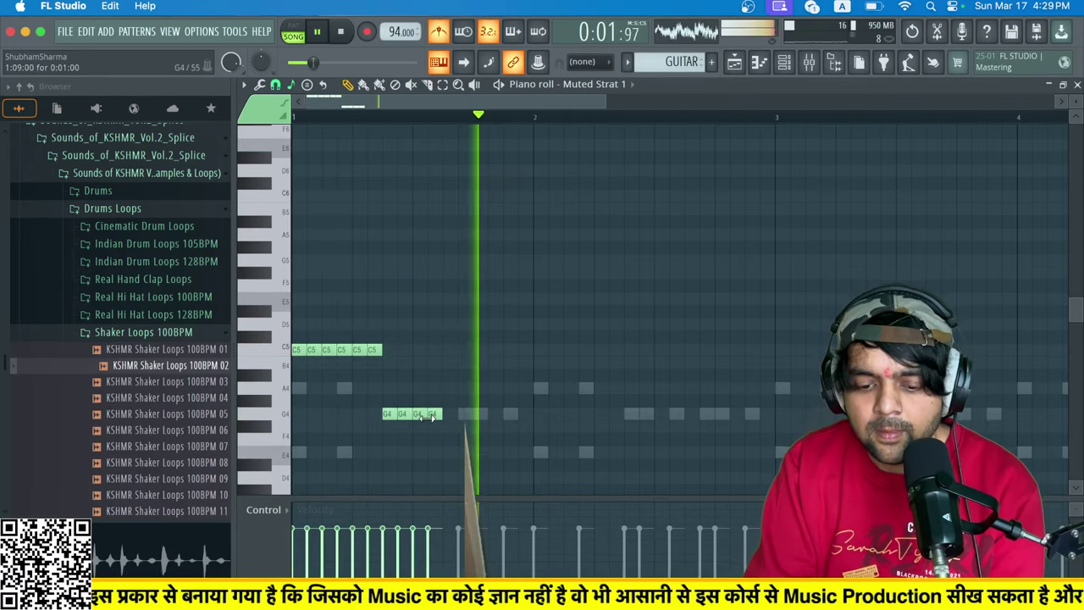
pyautogui.click(419, 414)
pyautogui.press('space')
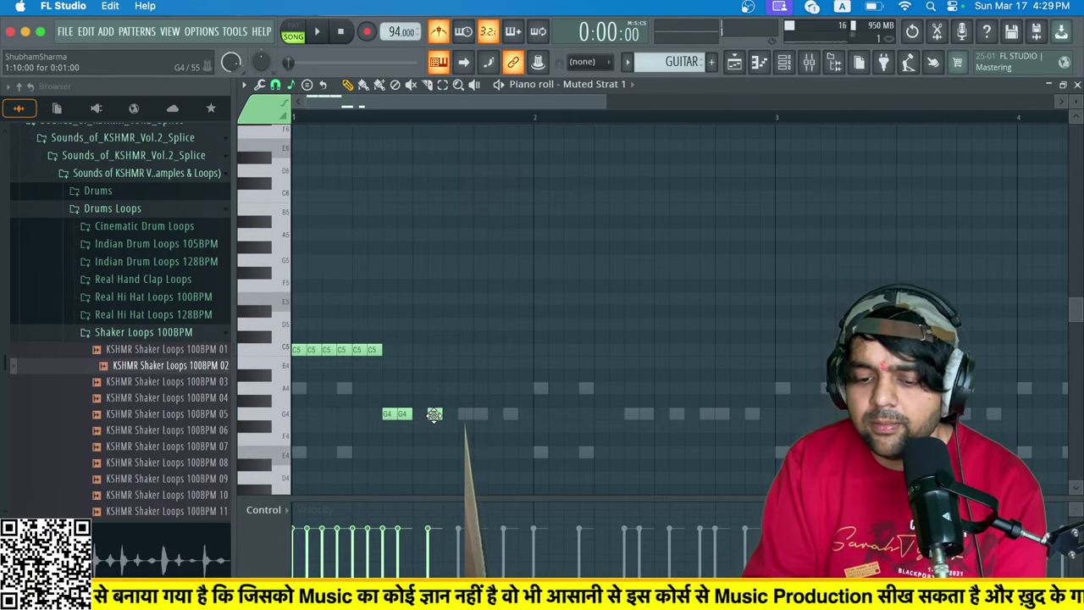
pyautogui.press('space')
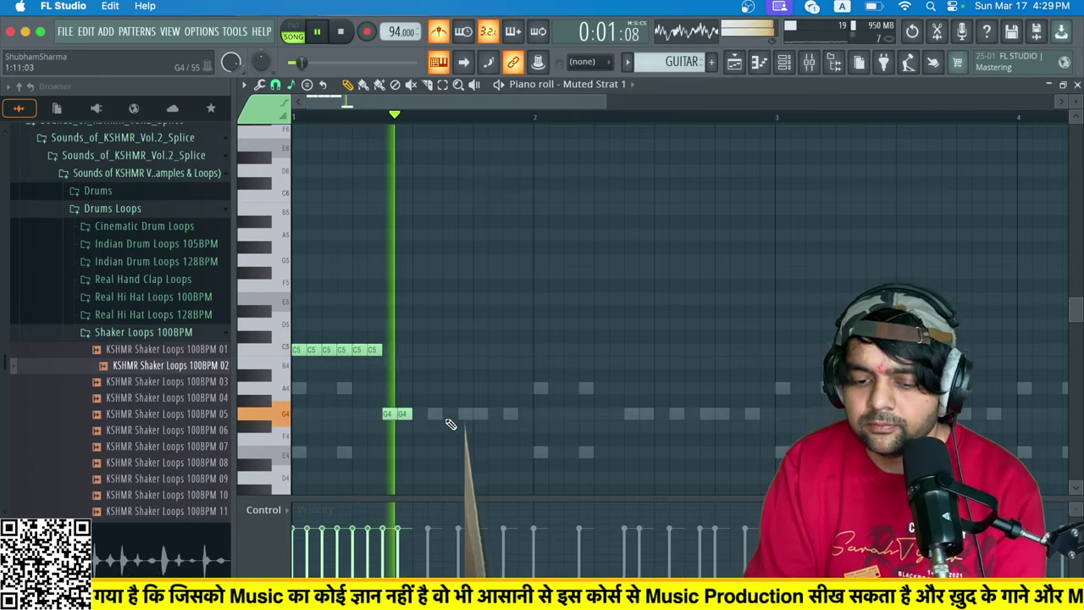
# Fill the second half of bar 1 with six C5 notes followed by two G4 notes, and play it back.
pyautogui.click(415, 349)
pyautogui.press('space')
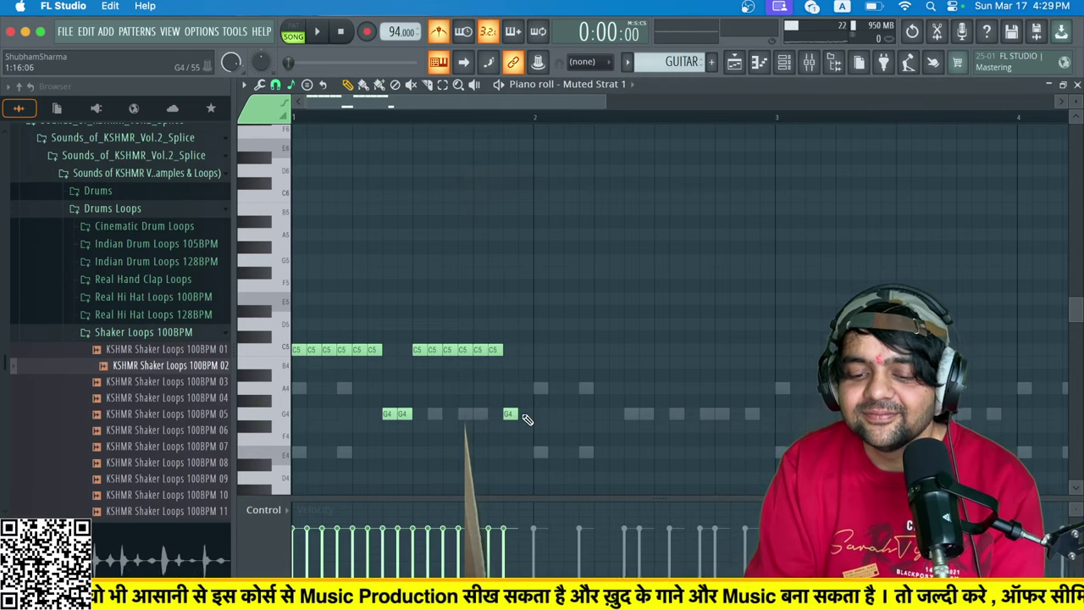
pyautogui.click(522, 413)
pyautogui.press('space')
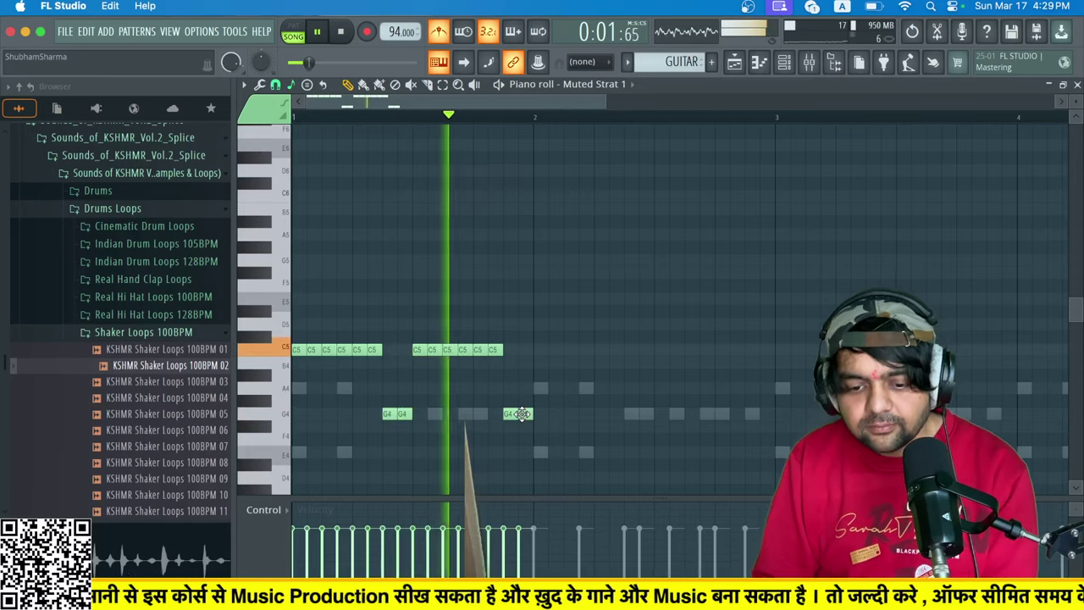
pyautogui.press('space')
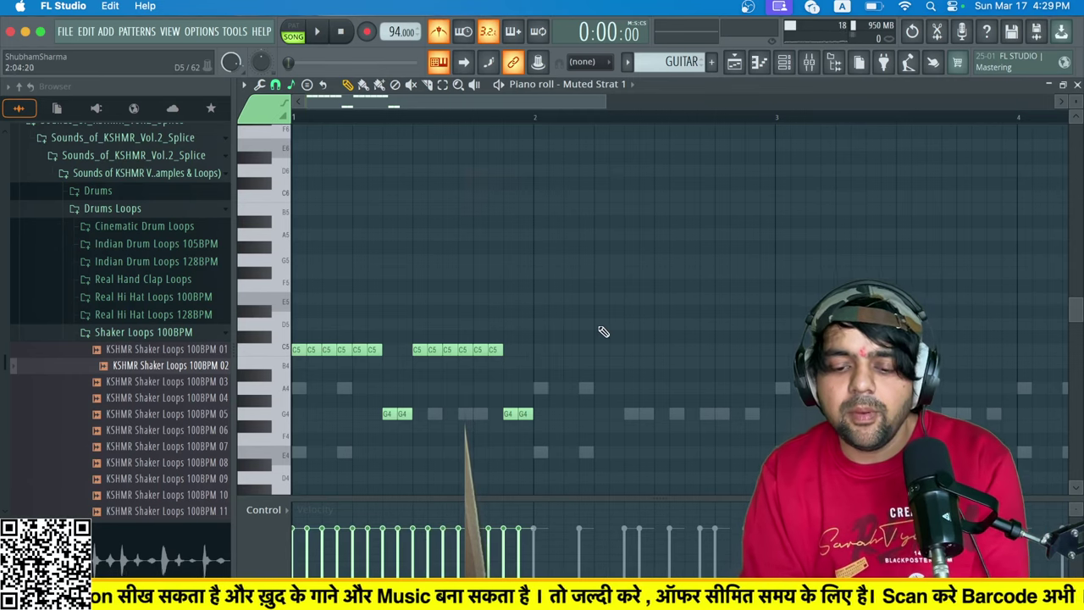
# Copy all of bar 1's notes into bar 2 and play both bars.
pyautogui.moveTo(620, 321); pyautogui.dragTo(178, 476)
pyautogui.moveTo(300, 352); pyautogui.dragTo(544, 362)
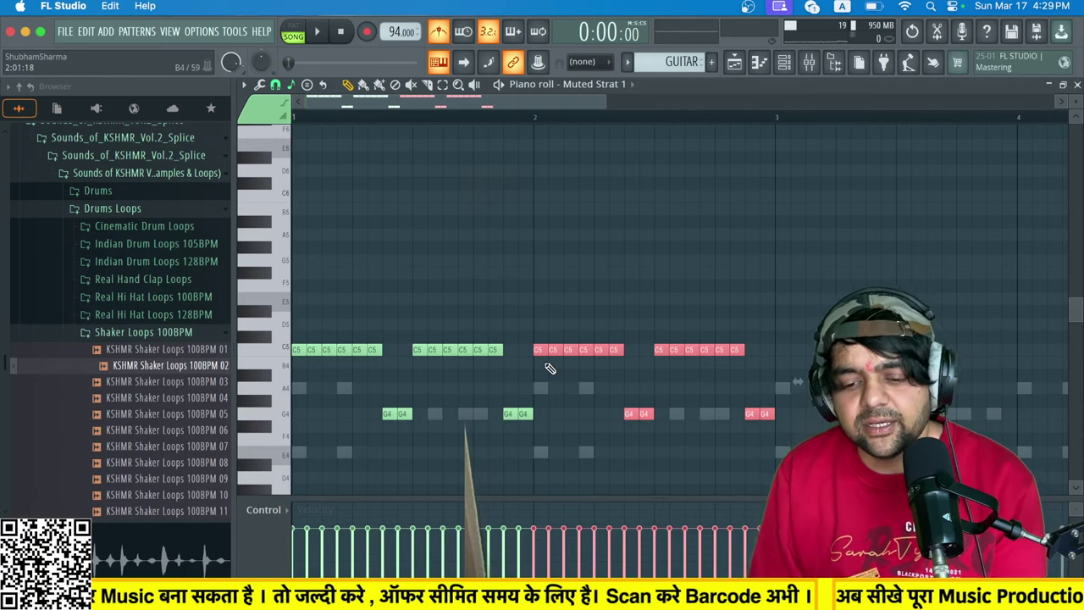
pyautogui.press('space')
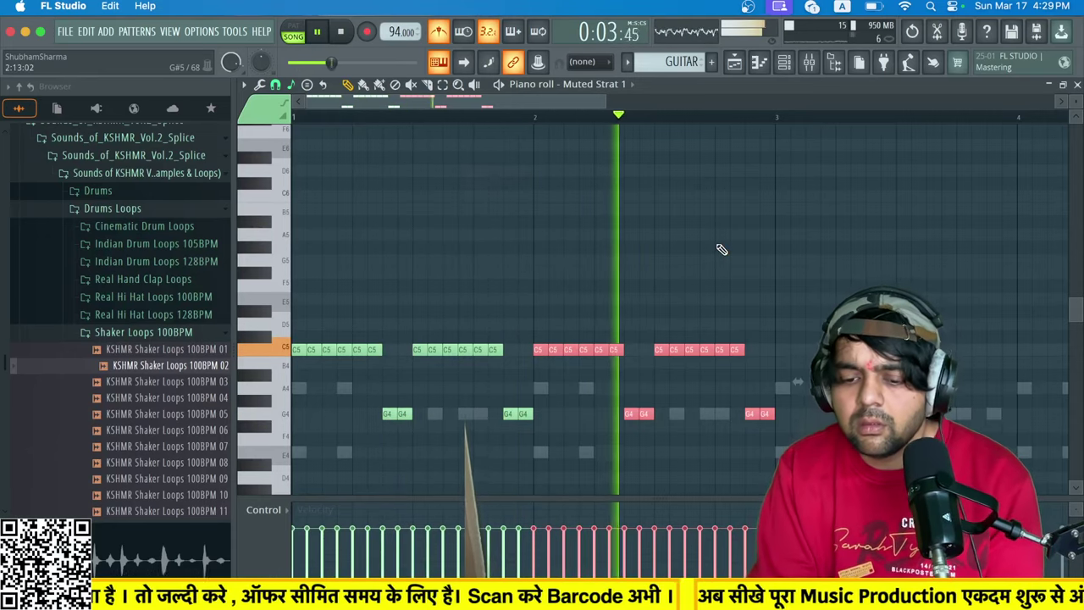
pyautogui.press('space')
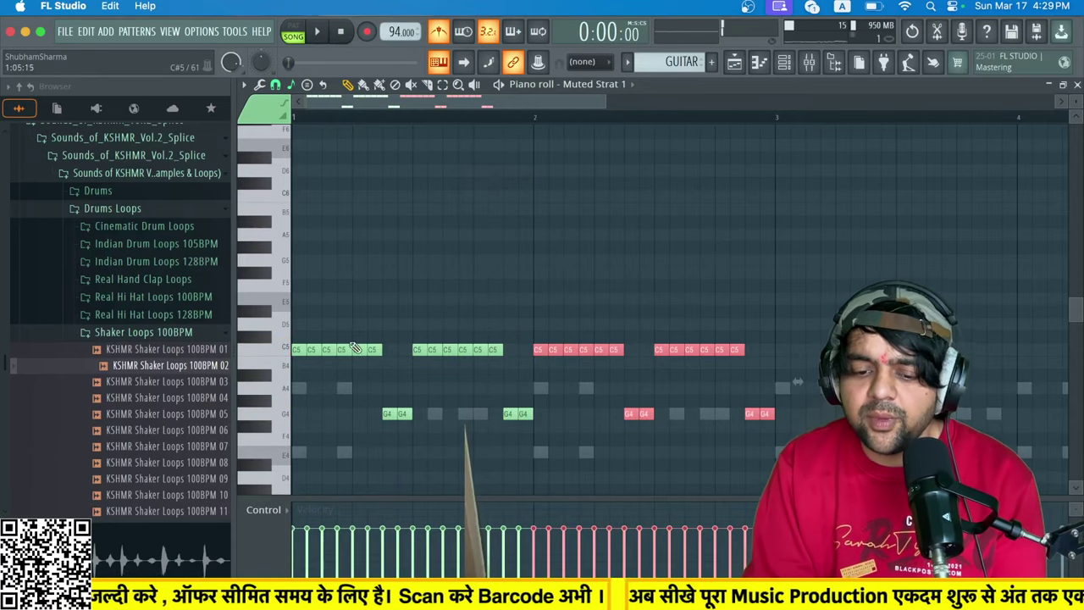
# Audition nearby pitches and lower bar 2's second run of six C5 notes to A4.
pyautogui.click(288, 328)
pyautogui.click(285, 368)
pyautogui.click(285, 388)
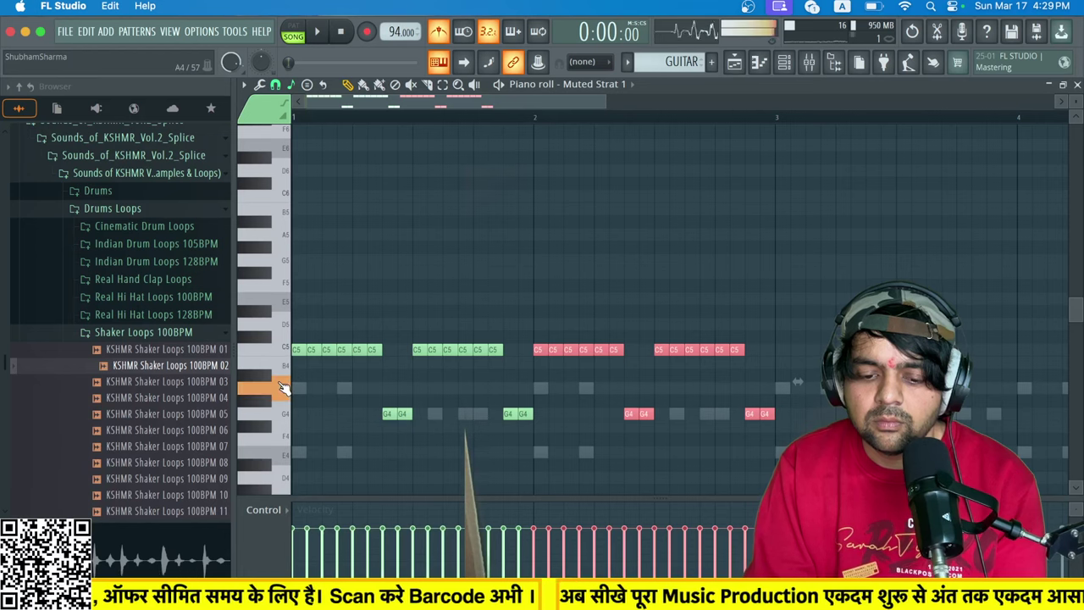
pyautogui.click(285, 388)
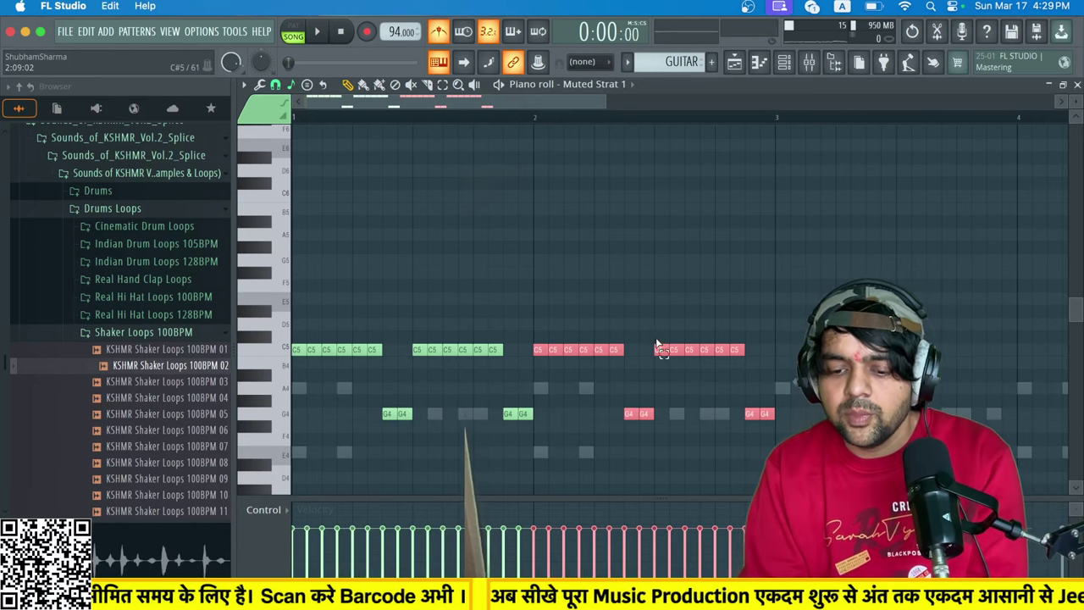
pyautogui.moveTo(657, 333); pyautogui.dragTo(757, 382)
pyautogui.moveTo(659, 362); pyautogui.dragTo(659, 390)
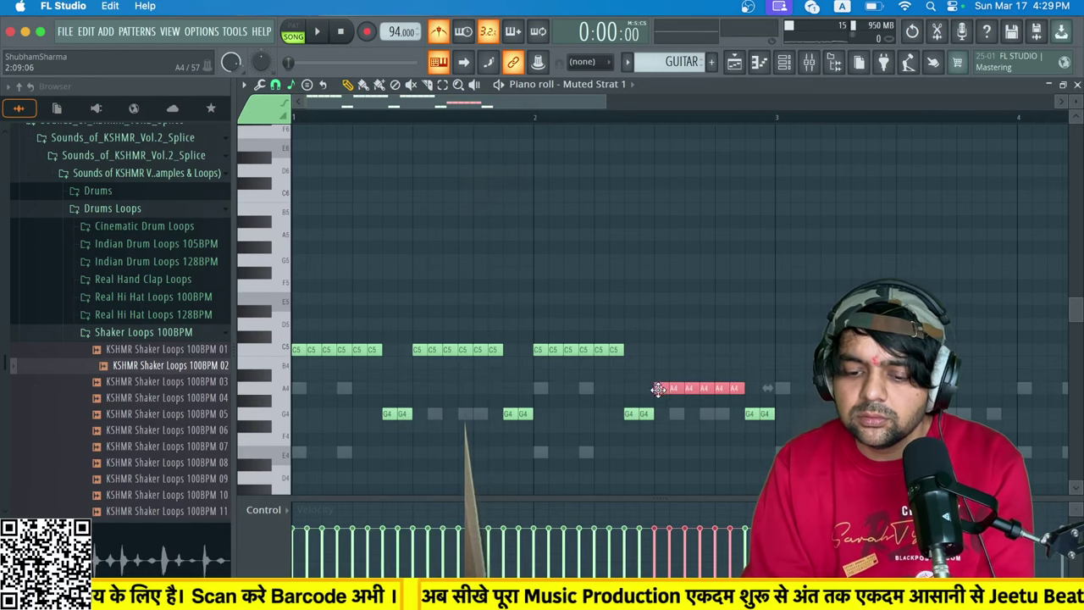
# Play the edited phrase and replace bar 2's closing G4 pair with a single C5 note.
pyautogui.press('space')
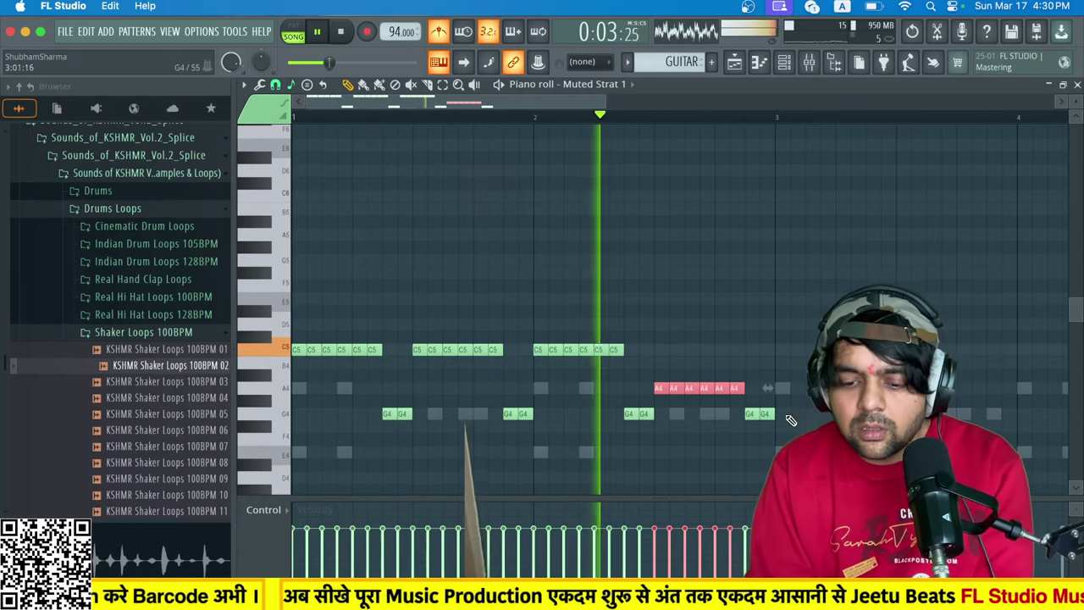
pyautogui.press('space')
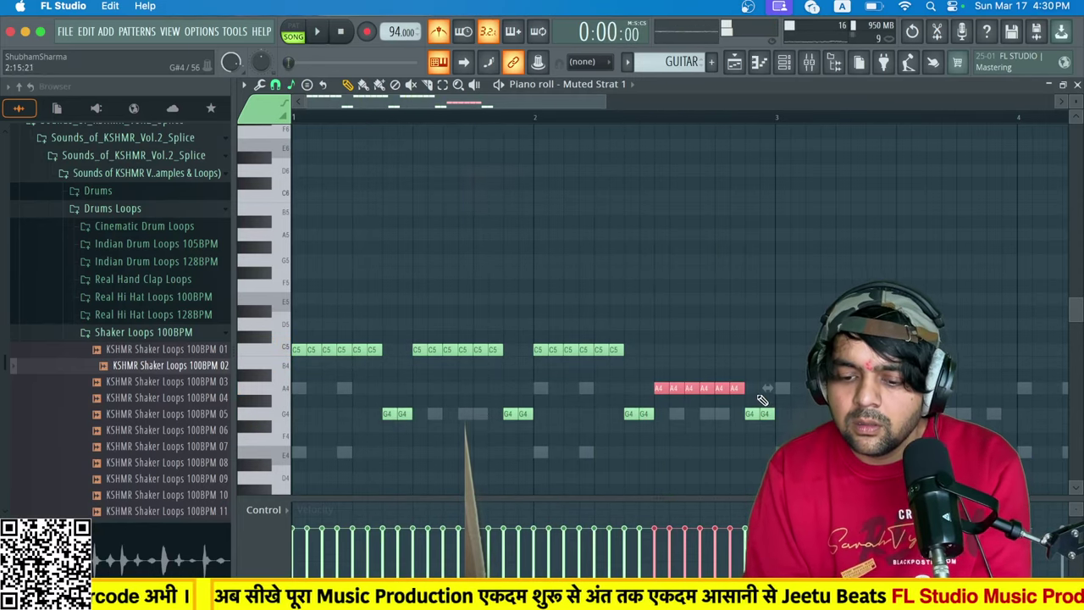
pyautogui.click(747, 364)
pyautogui.moveTo(746, 366); pyautogui.dragTo(746, 340)
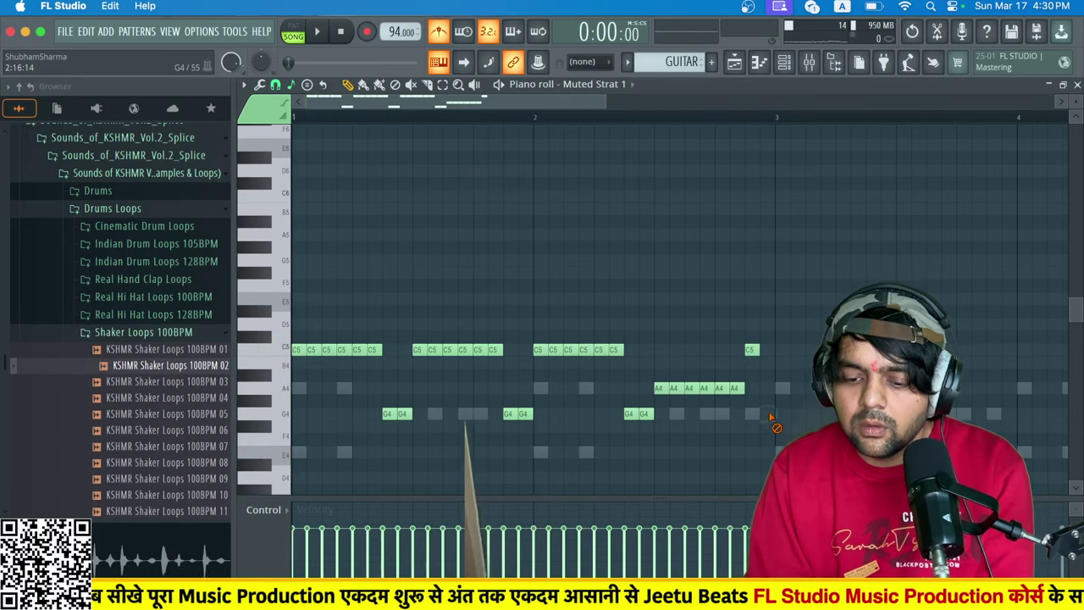
# Try duplicating the two-bar phrase into bars 3 and 4 and compare it with the playlist.
pyautogui.moveTo(771, 280); pyautogui.dragTo(399, 452)
pyautogui.scroll(-2, 328, 353)
pyautogui.moveTo(296, 298); pyautogui.dragTo(785, 305)
pyautogui.click(734, 63)
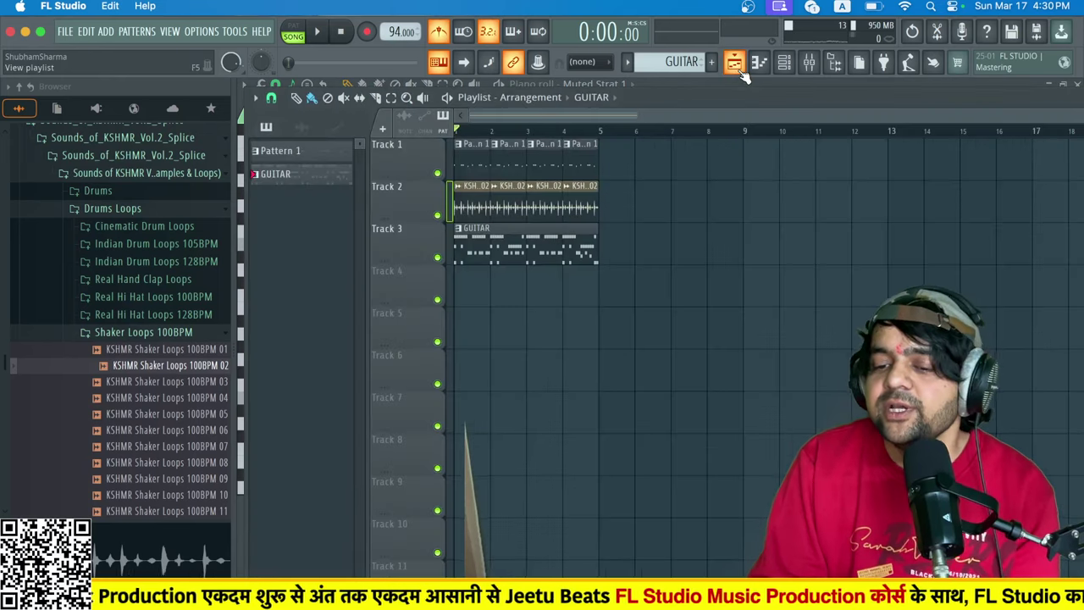
pyautogui.click(737, 66)
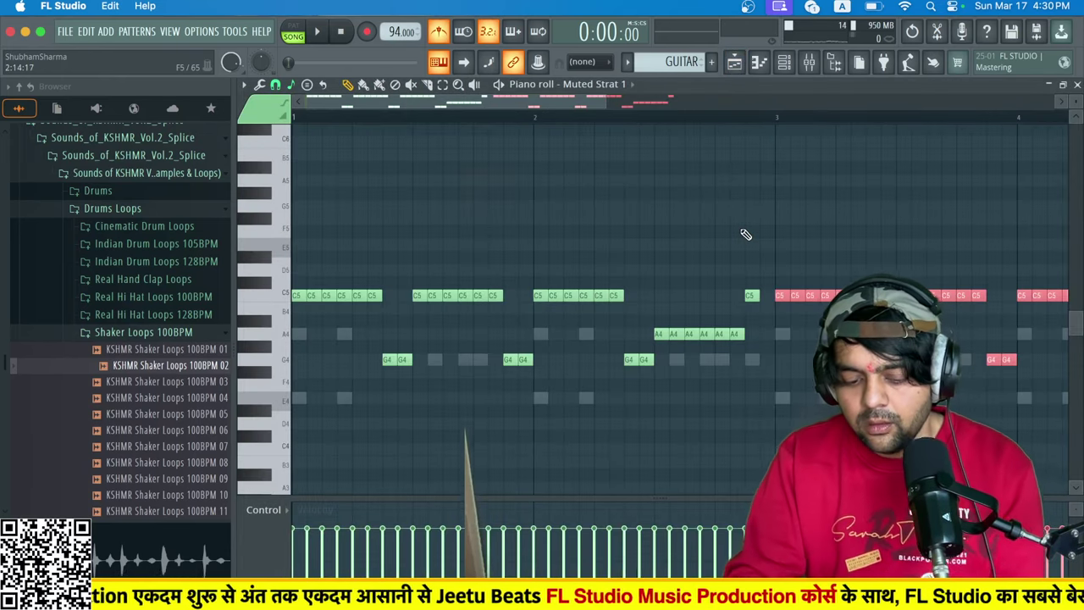
pyautogui.press('Delete')
# Cut the Muted Strat 1 channel's notes out of the GUITAR pattern.
pyautogui.click(737, 65)
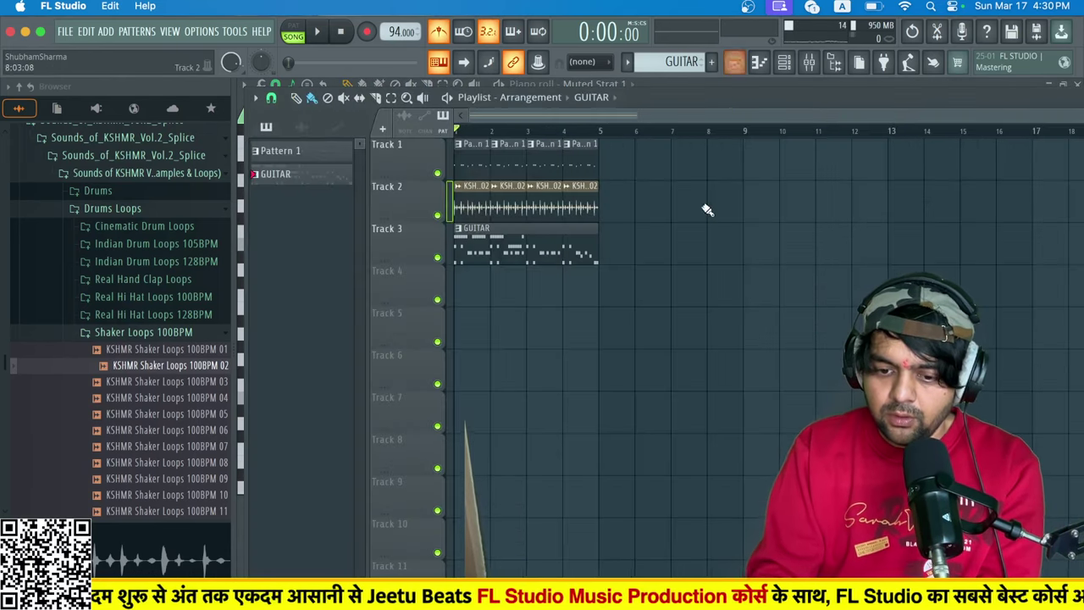
pyautogui.click(784, 63)
pyautogui.rightClick(568, 385)
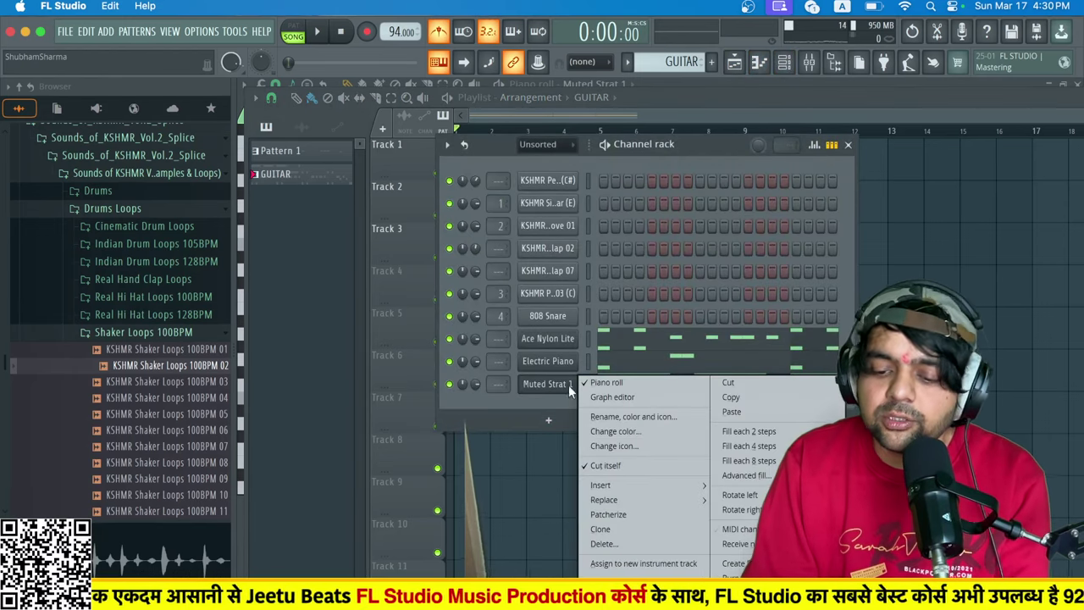
pyautogui.click(727, 383)
# Create a new pattern named MUTED GUITAR and paste the cut notes into its Muted Strat 1 channel.
pyautogui.click(715, 65)
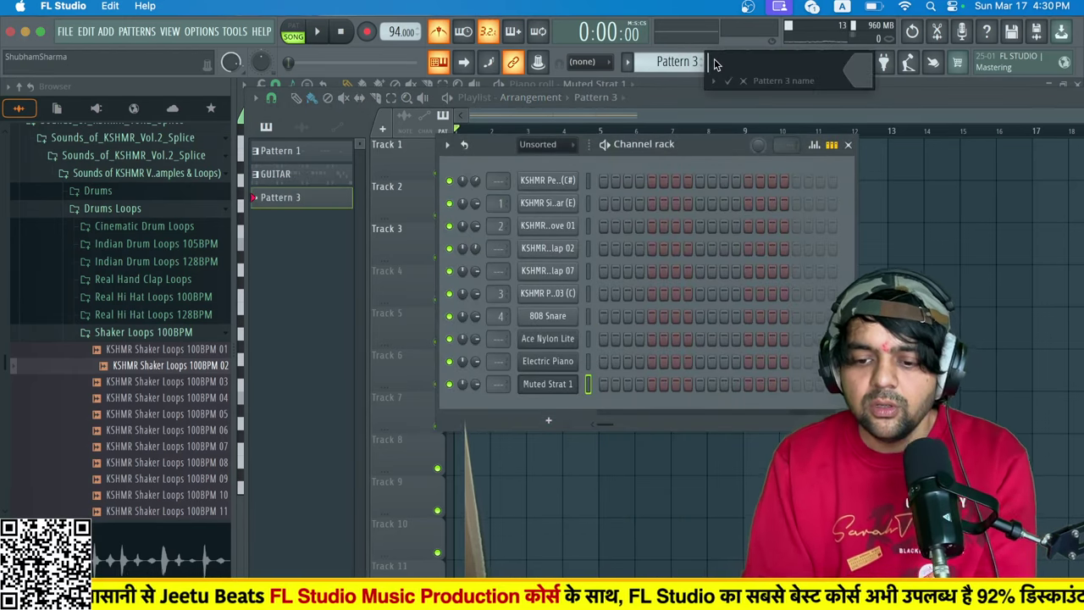
pyautogui.write('MUTED ')
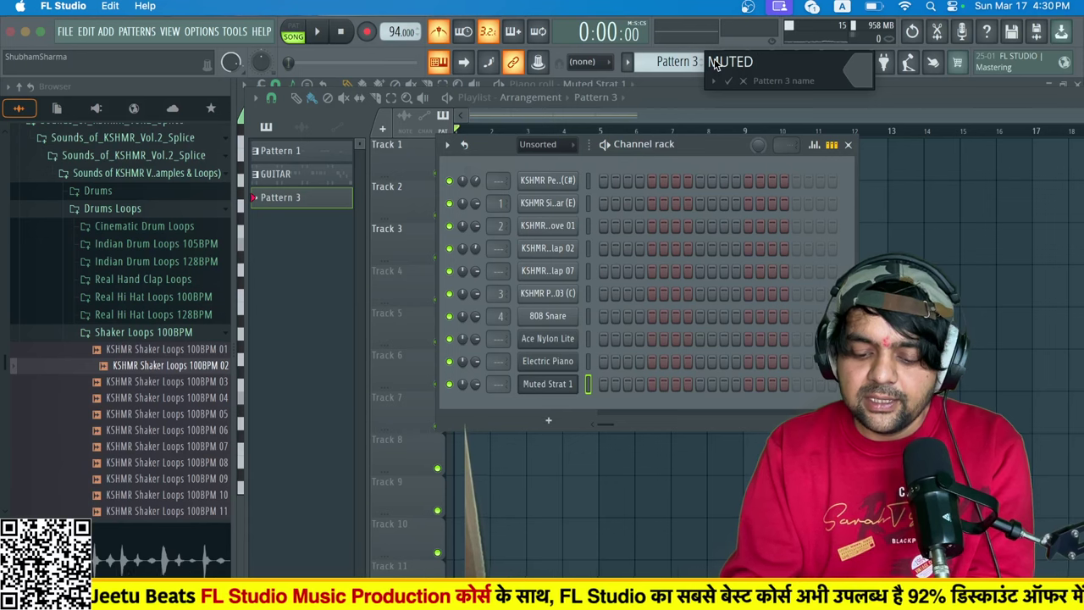
pyautogui.write('GUITAR')
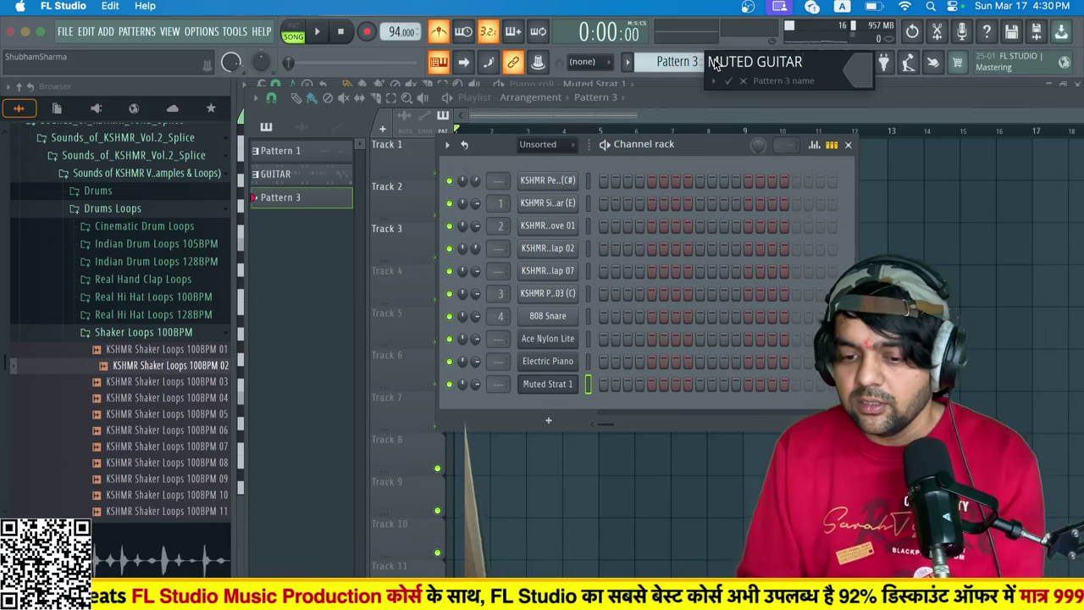
pyautogui.click(728, 80)
pyautogui.click(783, 68)
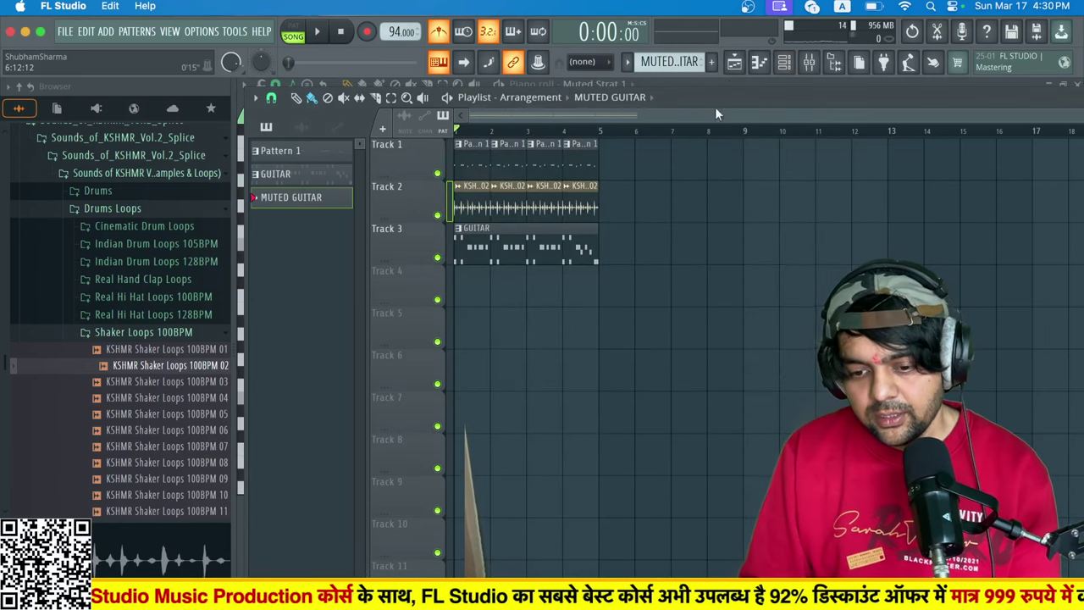
pyautogui.click(783, 67)
pyautogui.rightClick(553, 383)
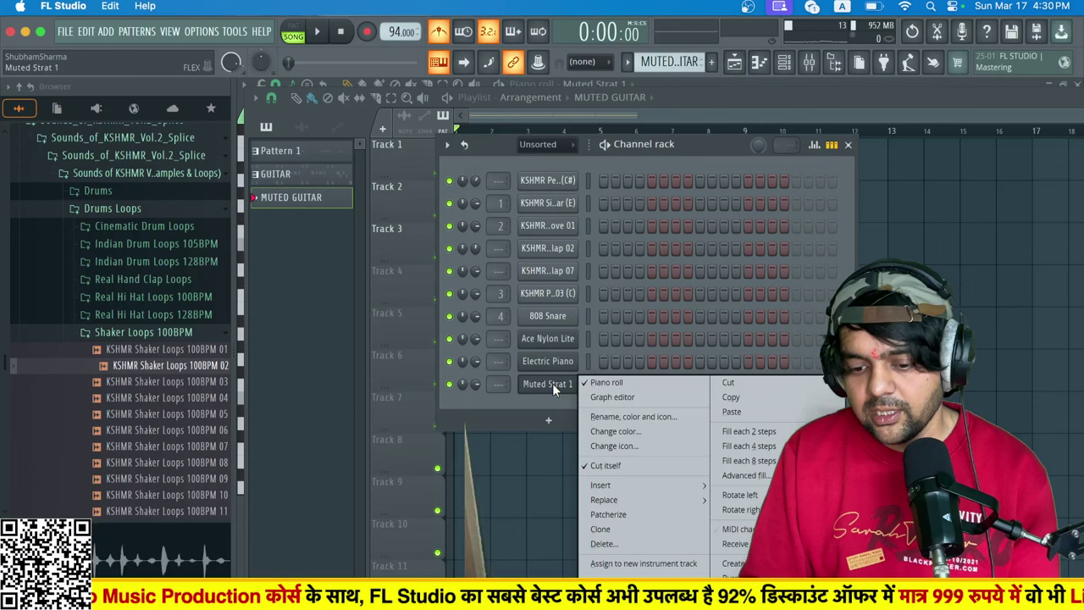
pyautogui.click(731, 412)
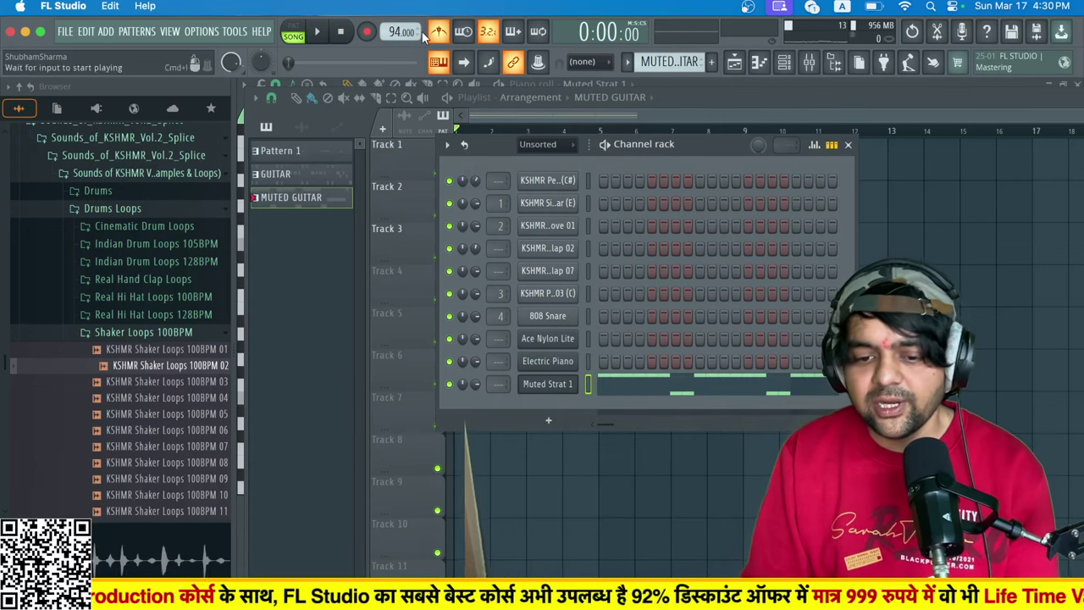
# Audition the MUTED GUITAR pattern with the main swing at 45% and 0%, and set it to 42%.
pyautogui.press('space')
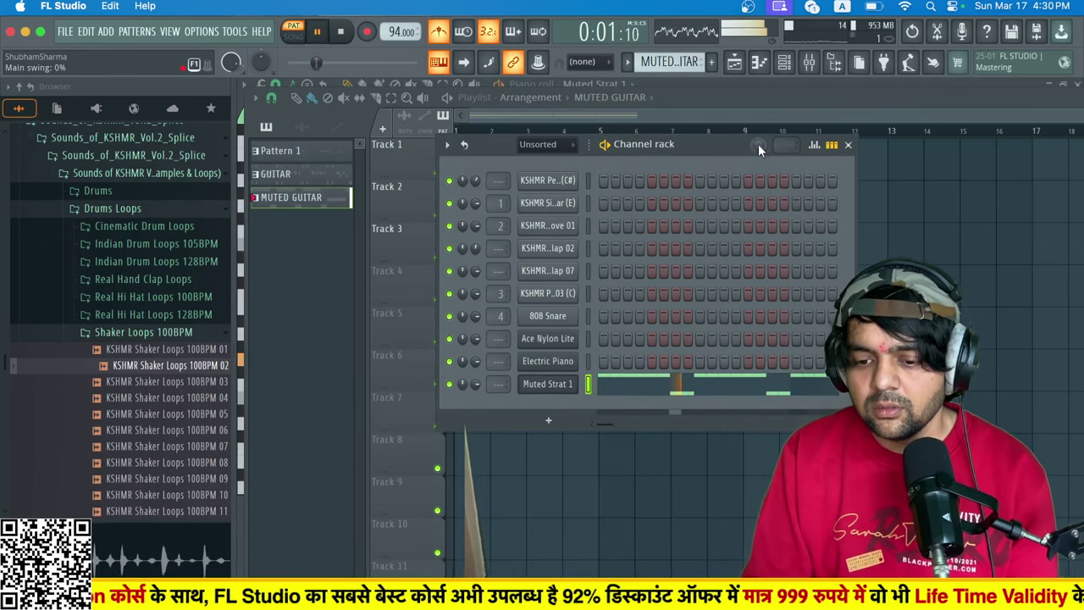
pyautogui.moveTo(760, 144); pyautogui.dragTo(759, 151)
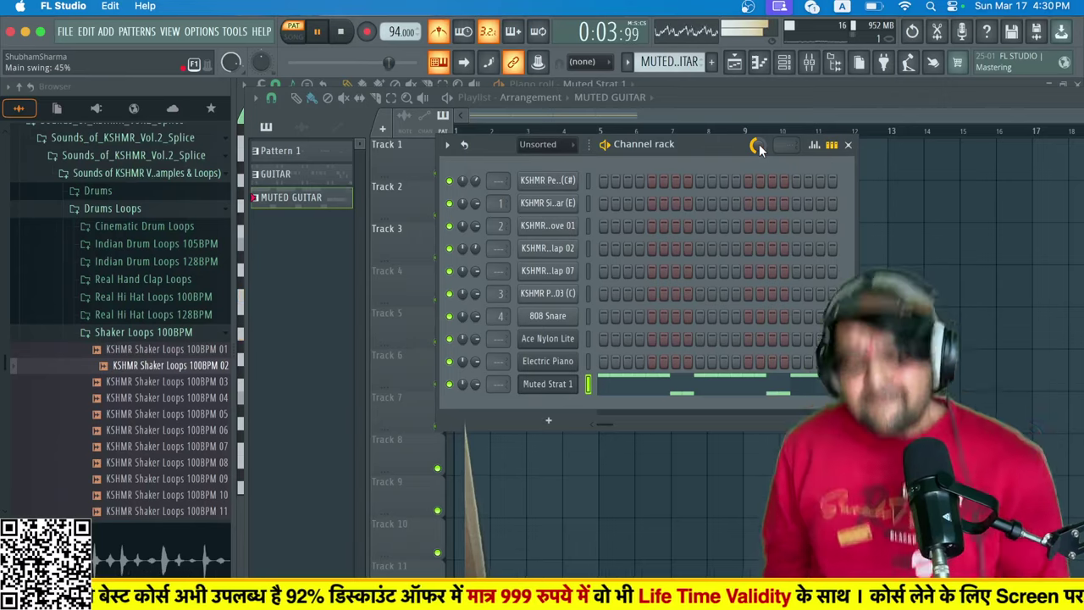
pyautogui.press('space')
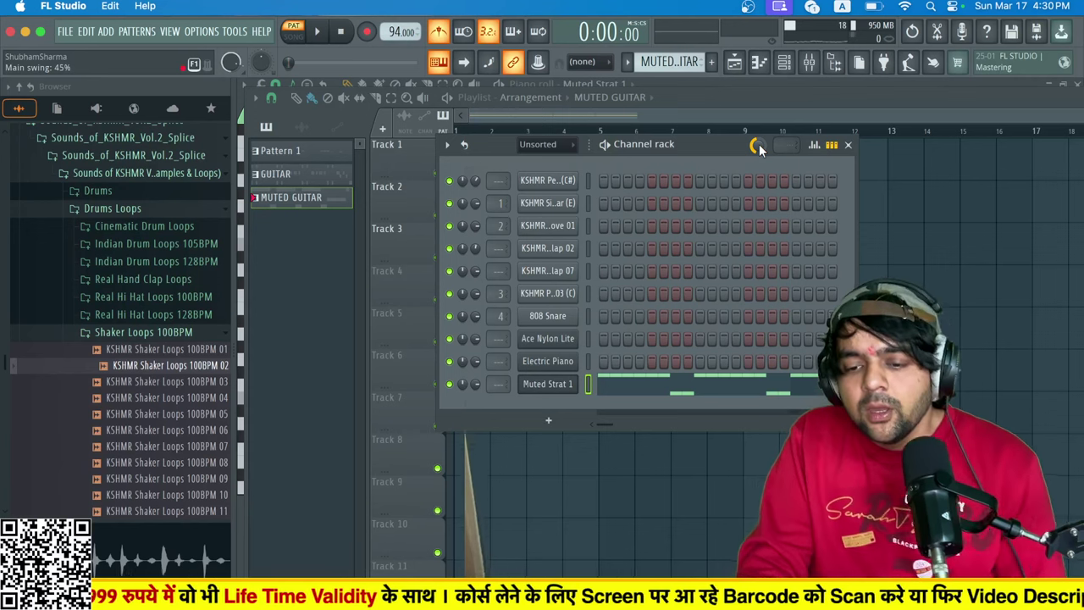
pyautogui.moveTo(759, 145); pyautogui.dragTo(759, 199)
pyautogui.press('space')
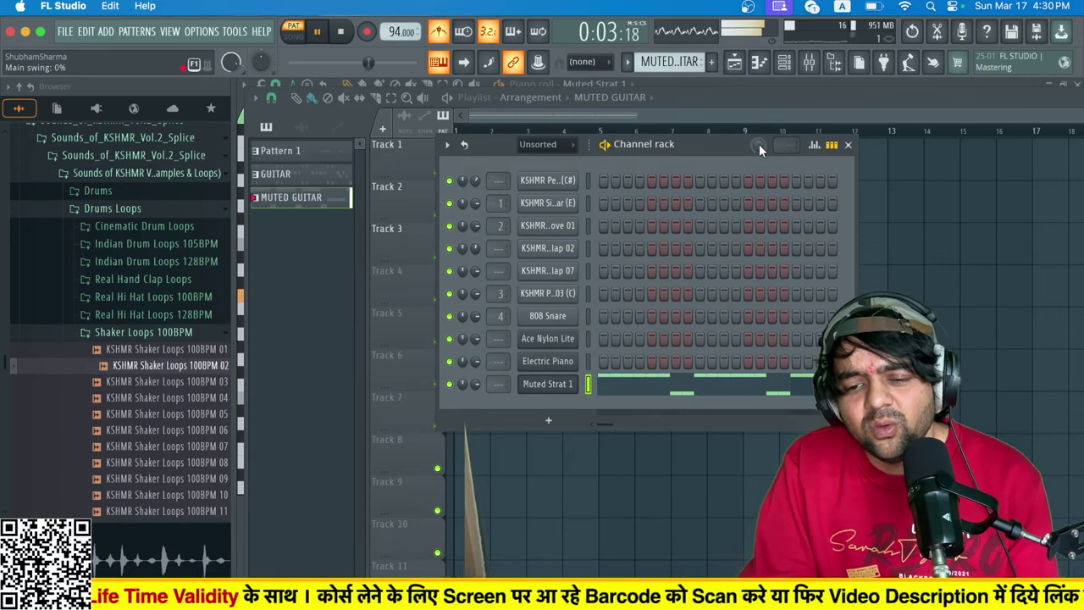
pyautogui.press('space')
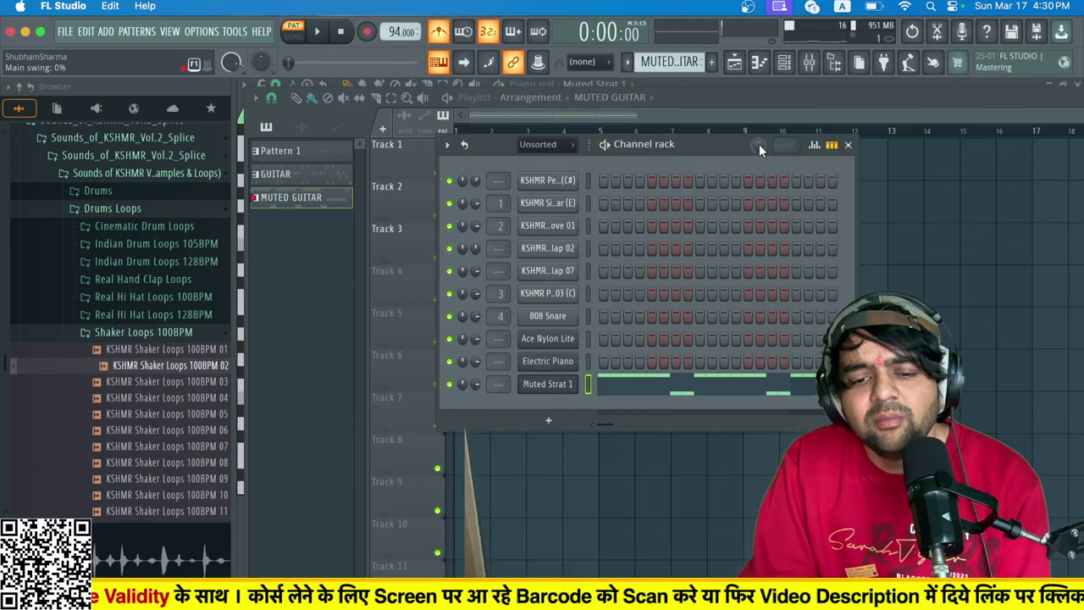
pyautogui.moveTo(759, 145); pyautogui.dragTo(759, 91)
pyautogui.press('space')
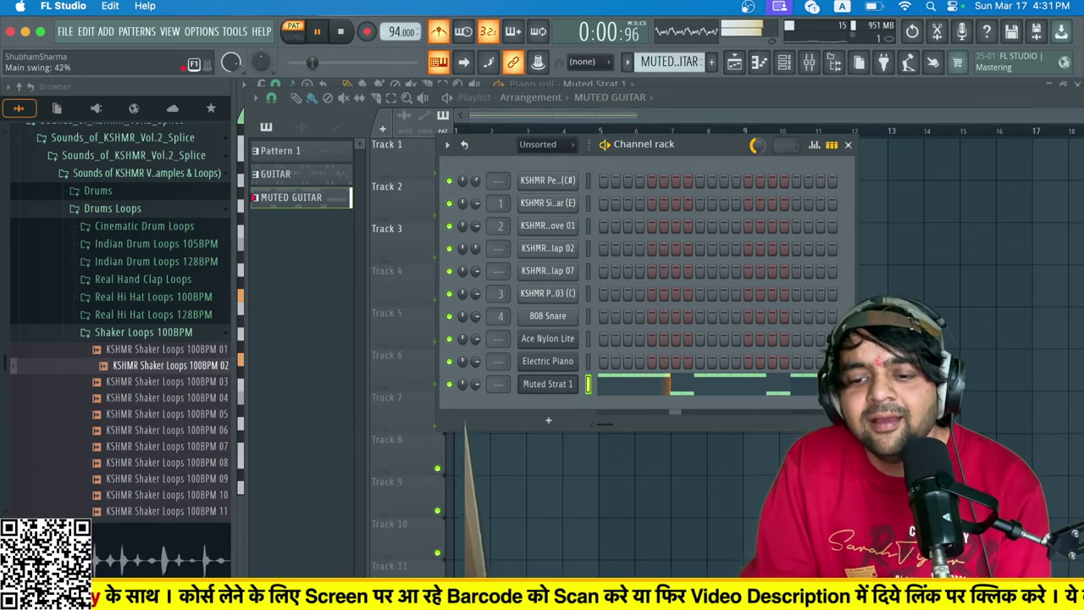
pyautogui.press('space')
# Place the MUTED GUITAR pattern at bar 1 of Track 4 and play the arrangement in song mode.
pyautogui.click(735, 62)
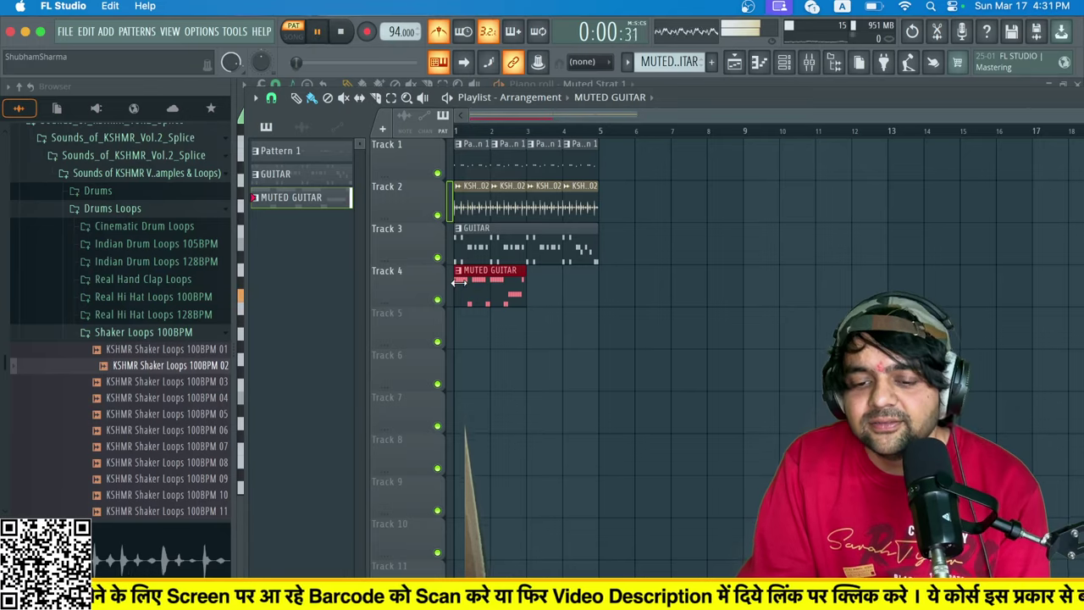
pyautogui.click(293, 37)
pyautogui.press('space')
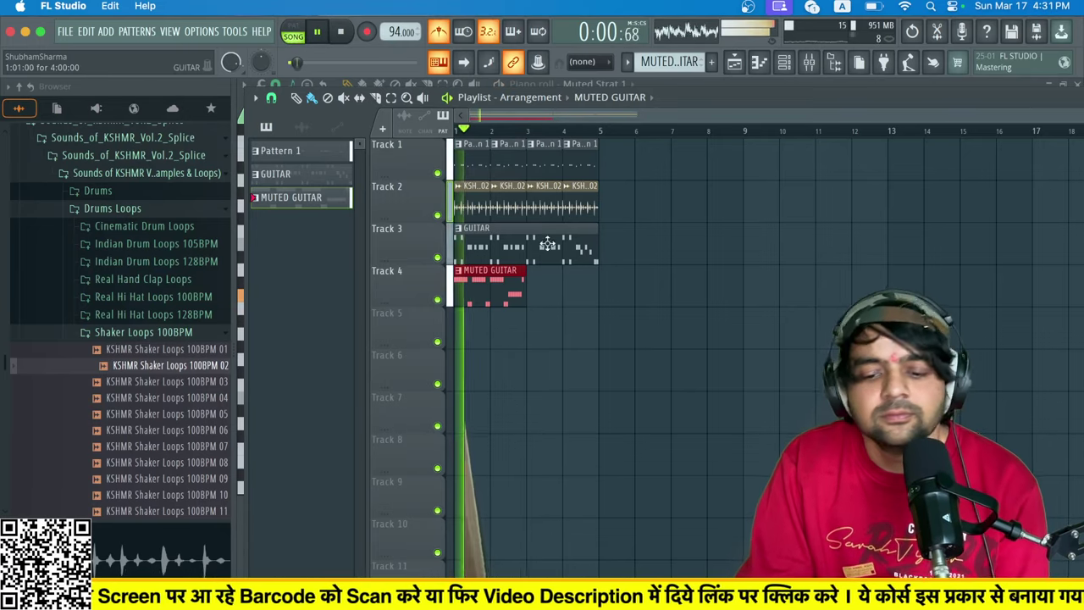
# Fine-tune the channel rack's main swing by ear while the whole arrangement plays, and stop playback.
pyautogui.hotkey('ctrl', 'b')
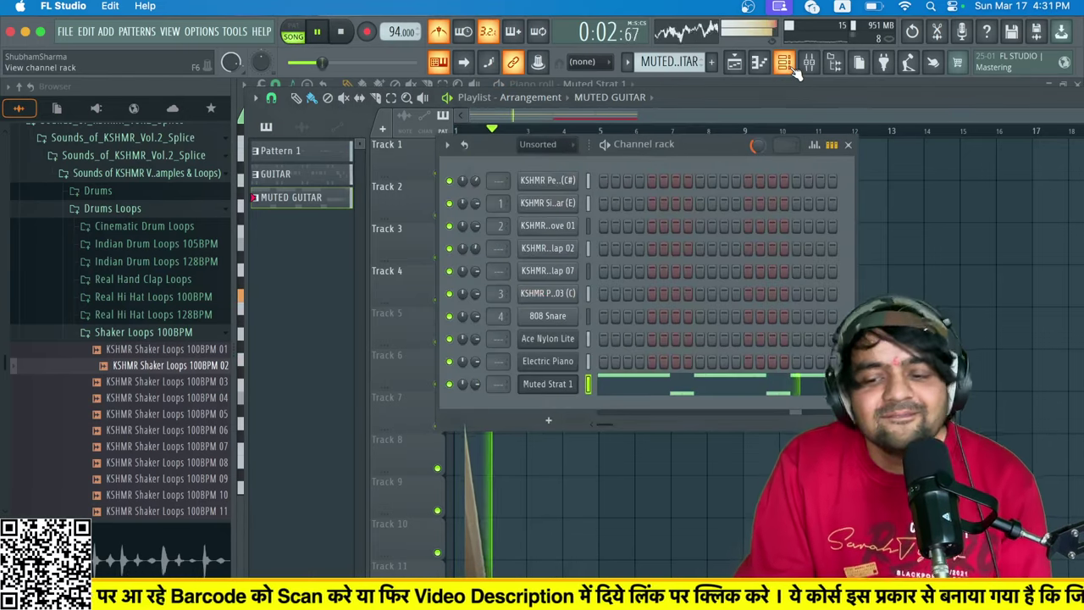
pyautogui.click(785, 62)
pyautogui.moveTo(757, 146); pyautogui.dragTo(757, 113)
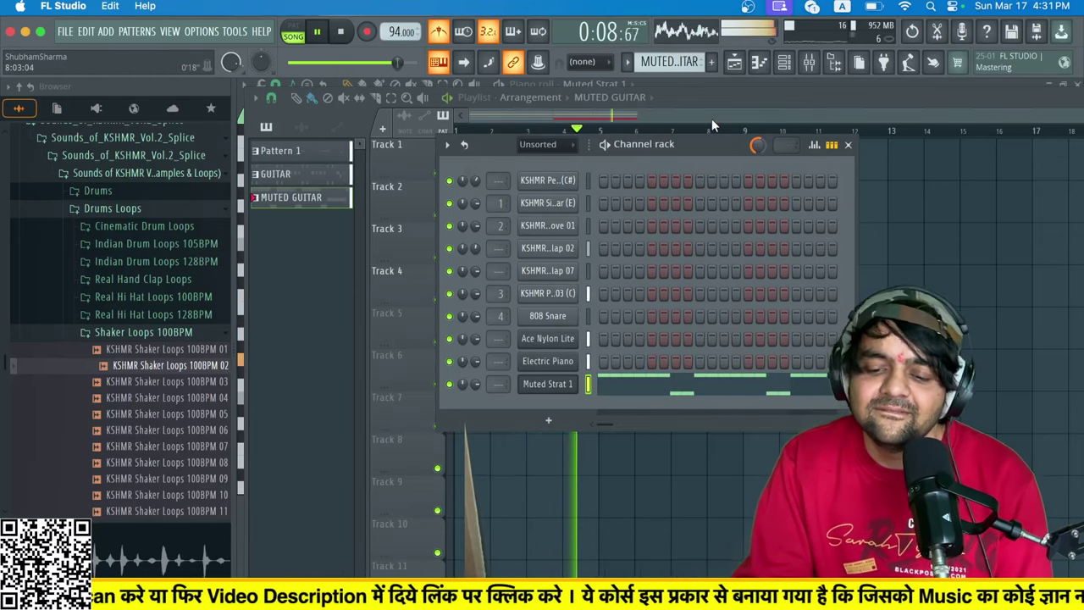
pyautogui.press('space')
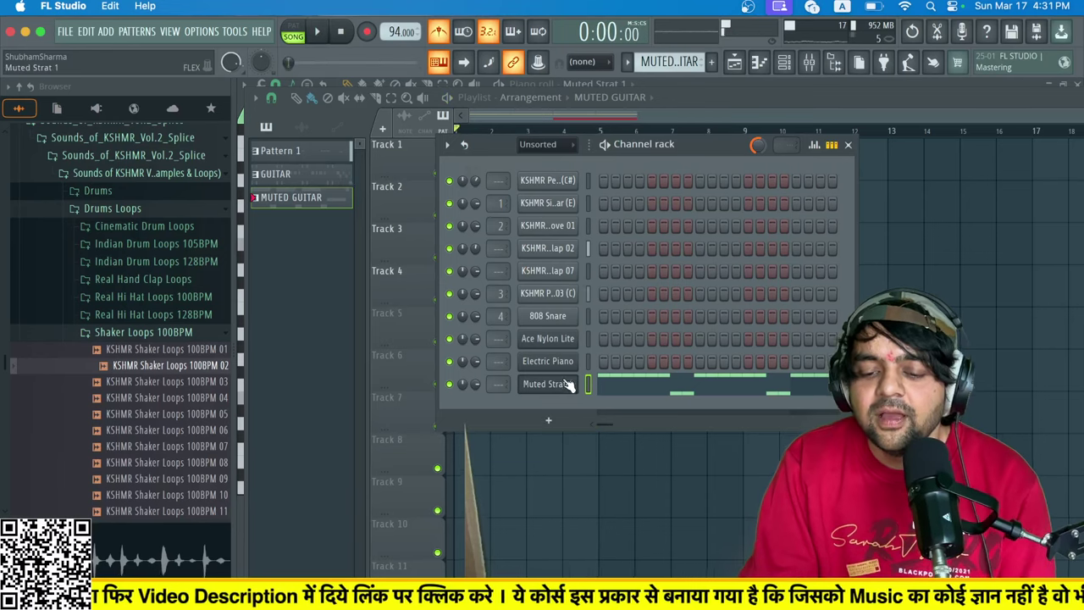
# Change the Muted Strat 1 channel's FLEX preset to Banjo from the General Midi Library pack.
pyautogui.click(573, 384)
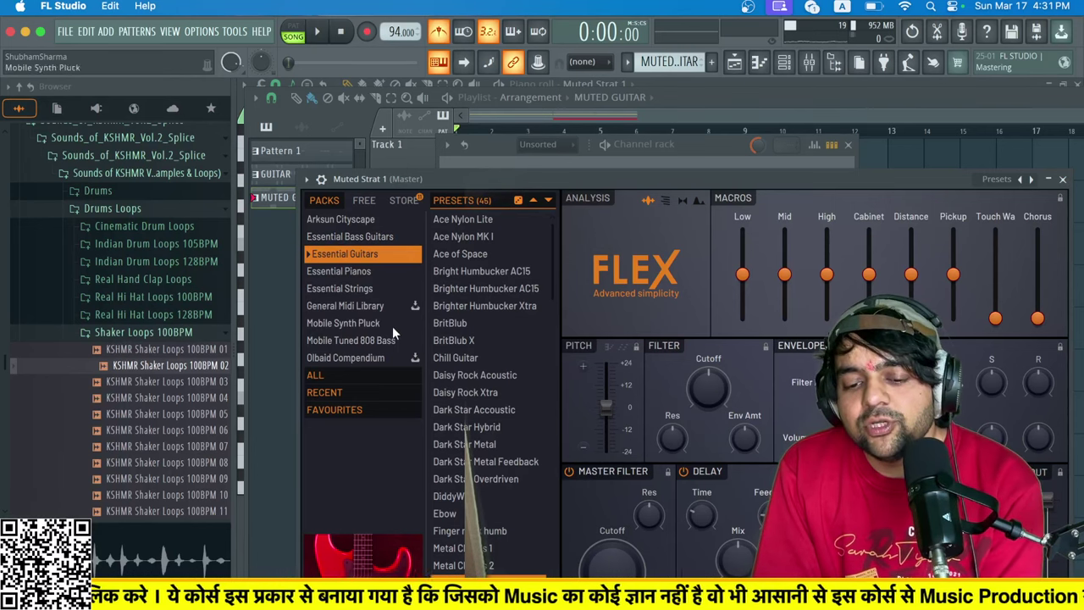
pyautogui.click(371, 290)
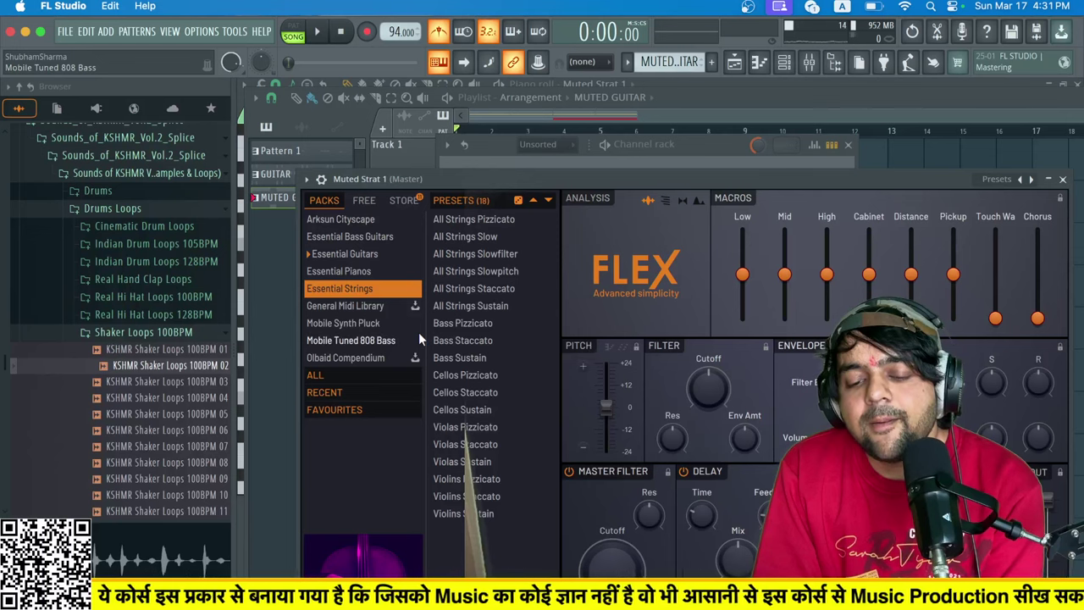
pyautogui.click(372, 307)
pyautogui.scroll(-1, 467, 410)
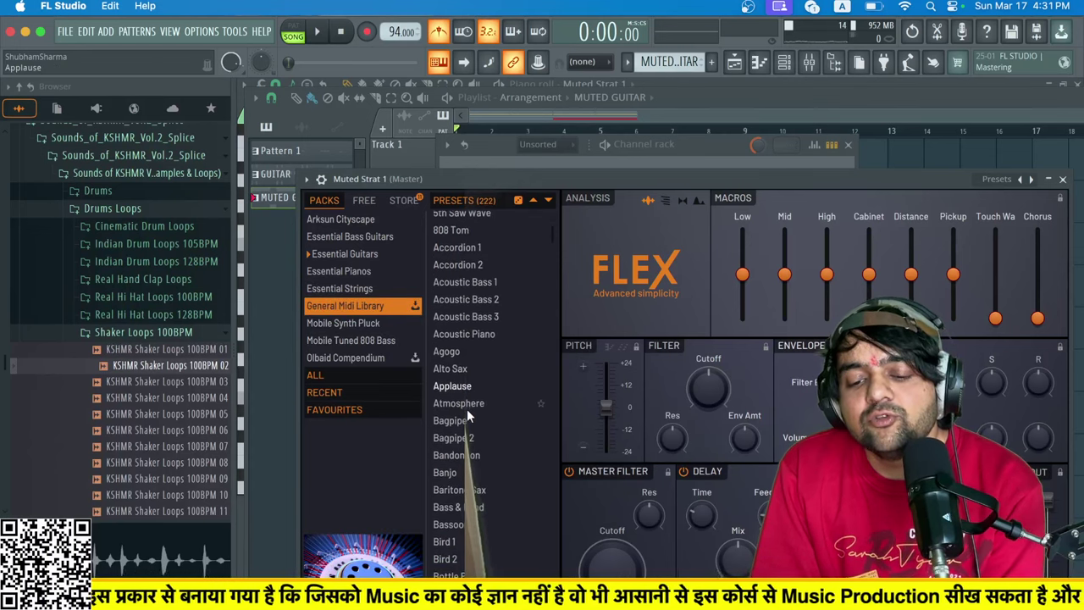
pyautogui.click(463, 474)
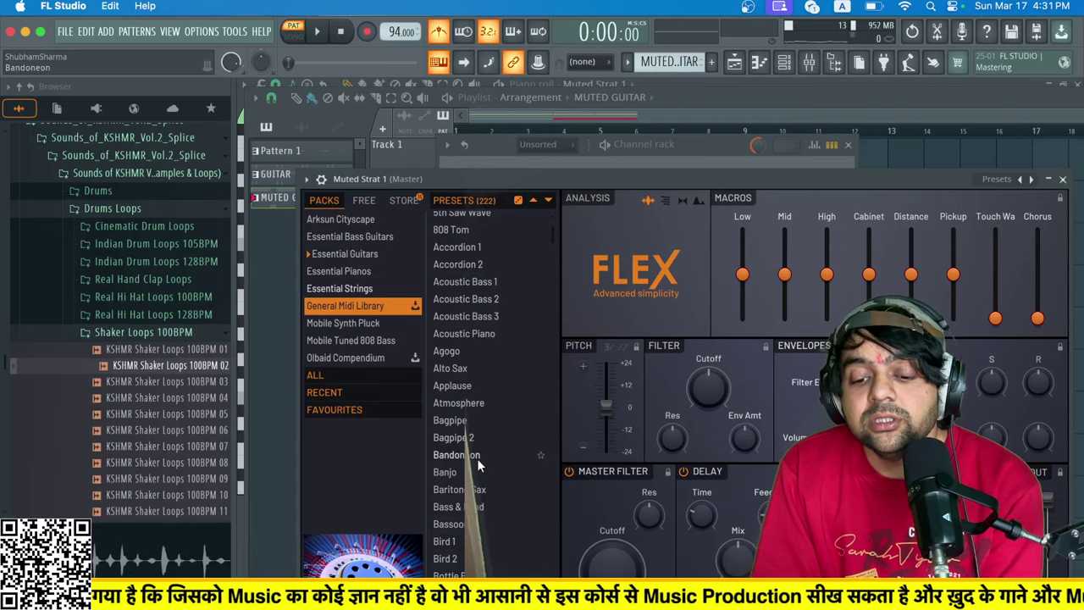
pyautogui.click(452, 472)
# Play the MUTED GUITAR pattern with the Banjo sound and review its notes in the piano roll.
pyautogui.press('space')
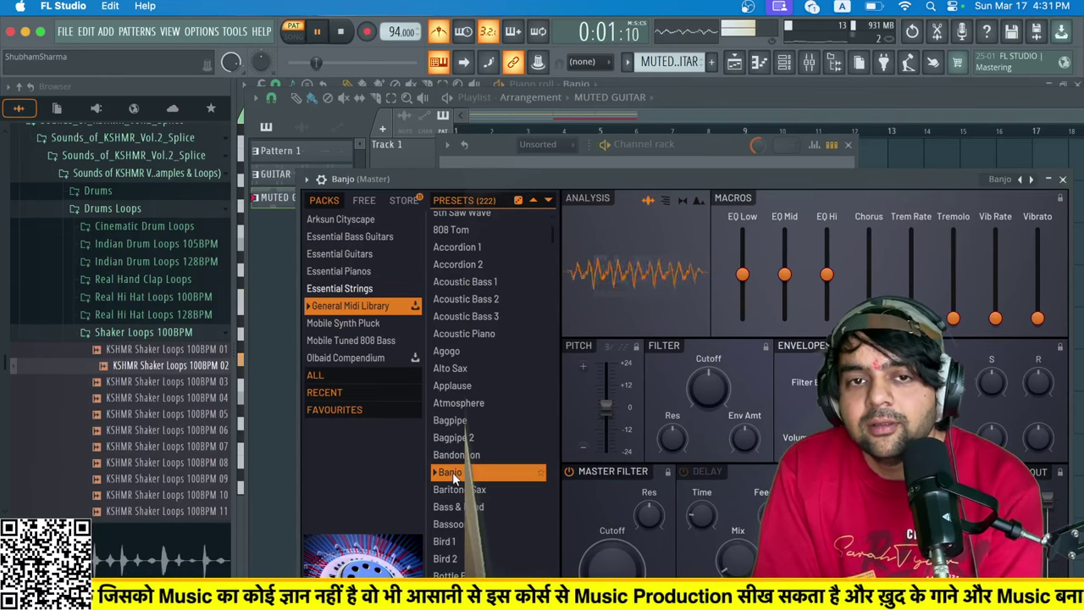
pyautogui.click(716, 149)
pyautogui.click(637, 390)
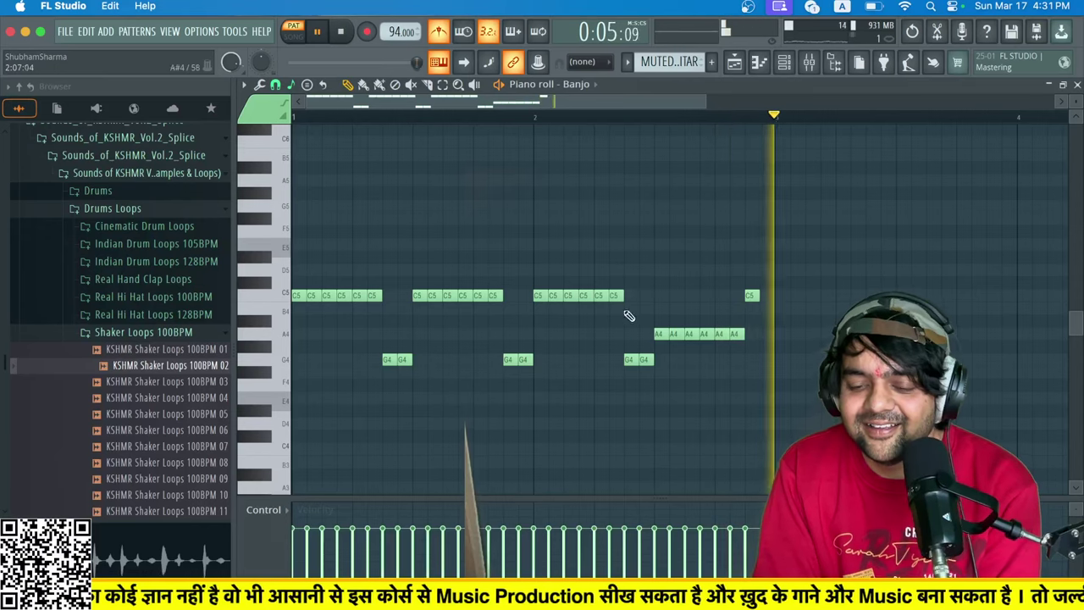
pyautogui.press('space')
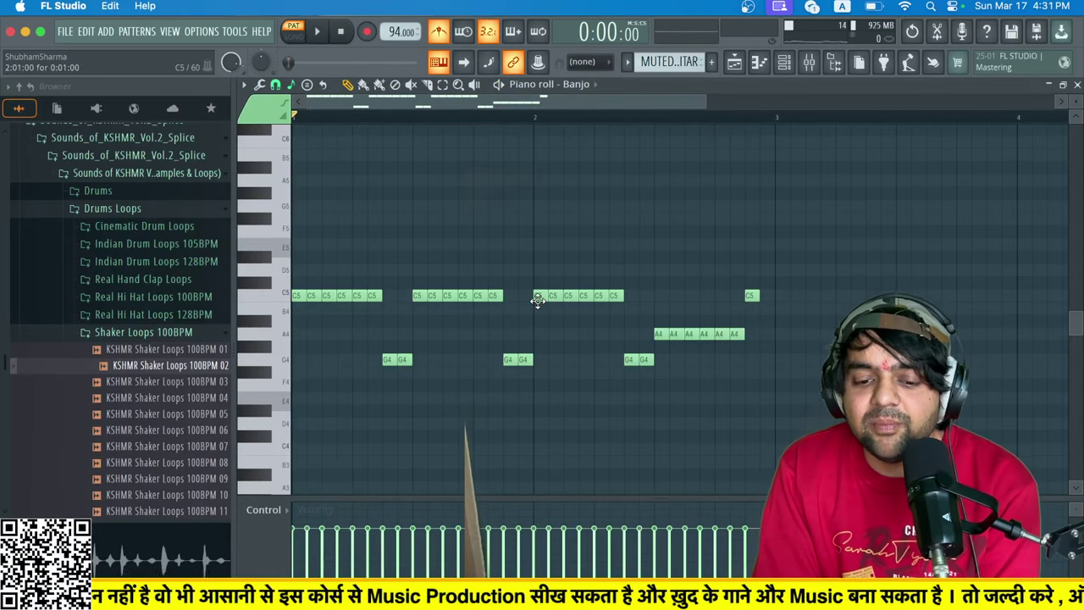
# Try bar 1's third note at D5 and at B4, playing the phrase with each pitch.
pyautogui.moveTo(330, 298); pyautogui.dragTo(328, 269)
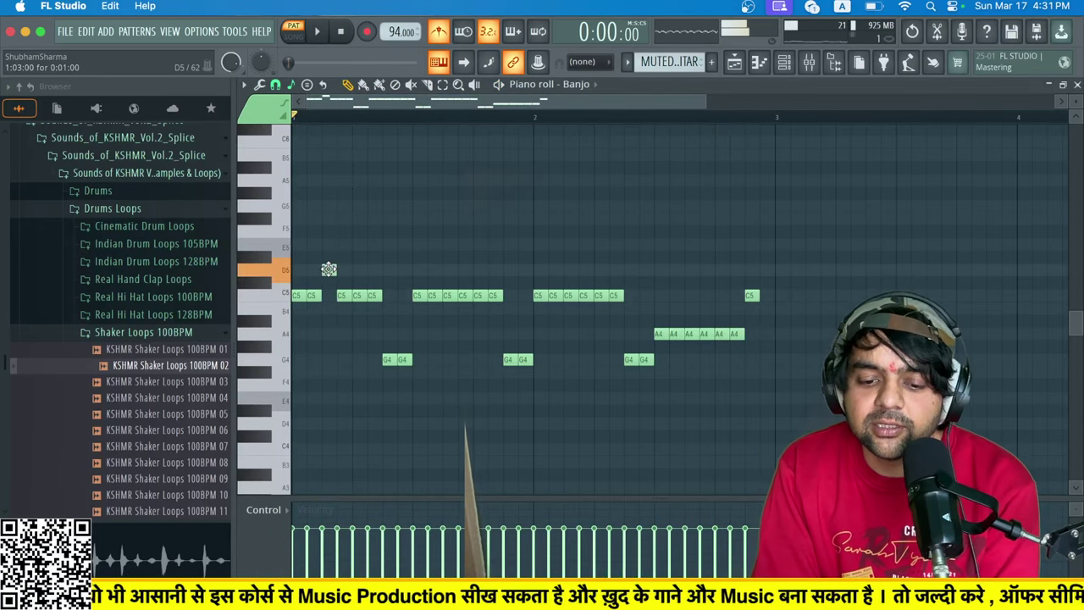
pyautogui.press('space')
pyautogui.press('space')
pyautogui.press('space')
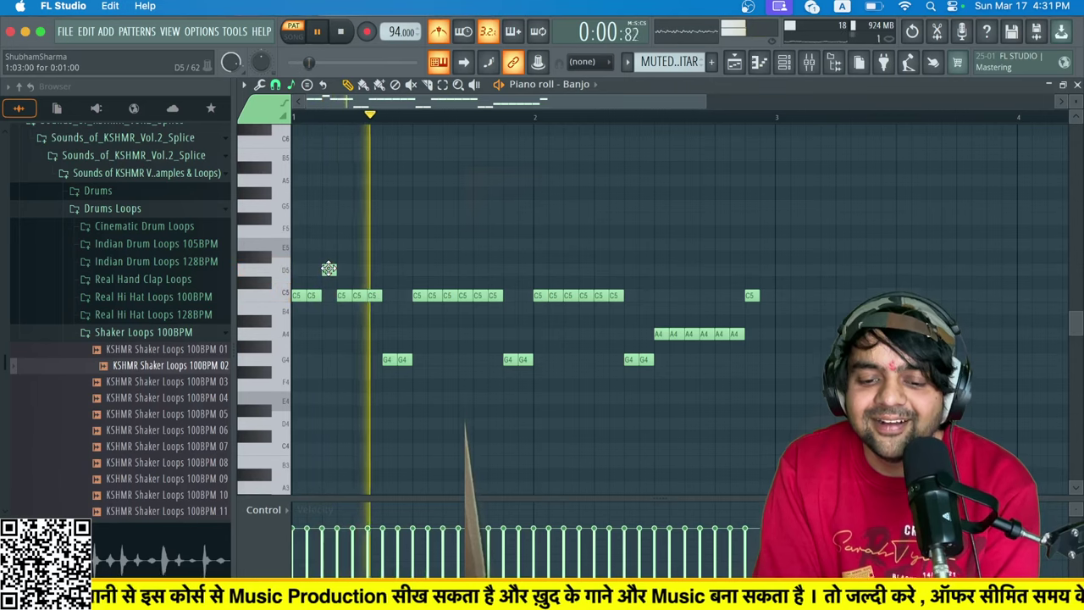
pyautogui.press('space')
pyautogui.moveTo(328, 269); pyautogui.dragTo(329, 312)
pyautogui.press('space')
pyautogui.press('space')
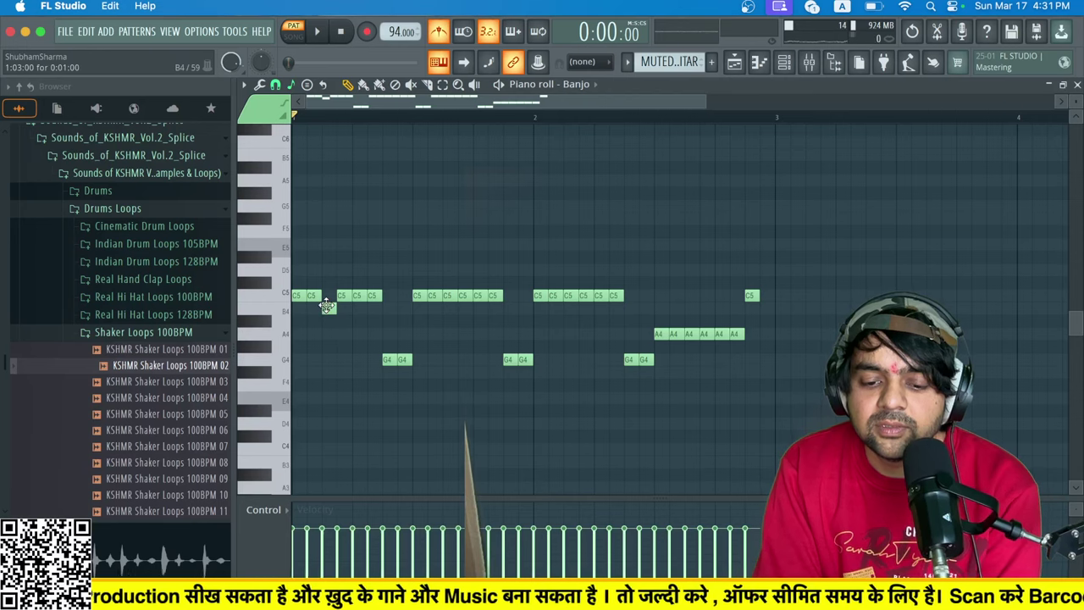
# Compare D5 and E5 for bar 1's third note during playback, settling on D5.
pyautogui.moveTo(326, 269); pyautogui.dragTo(327, 269)
pyautogui.press('space')
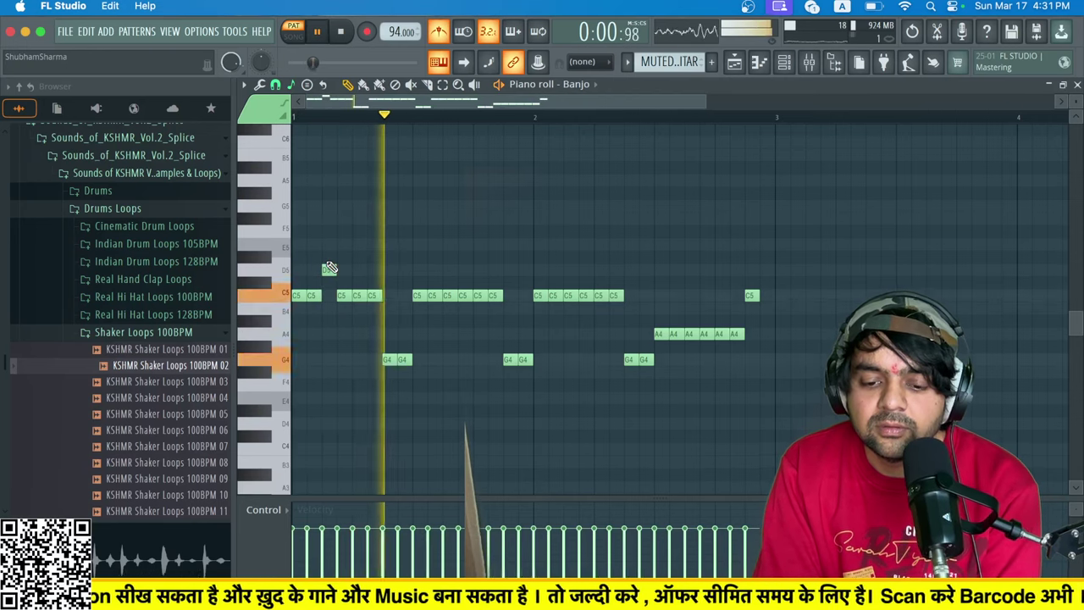
pyautogui.press('space')
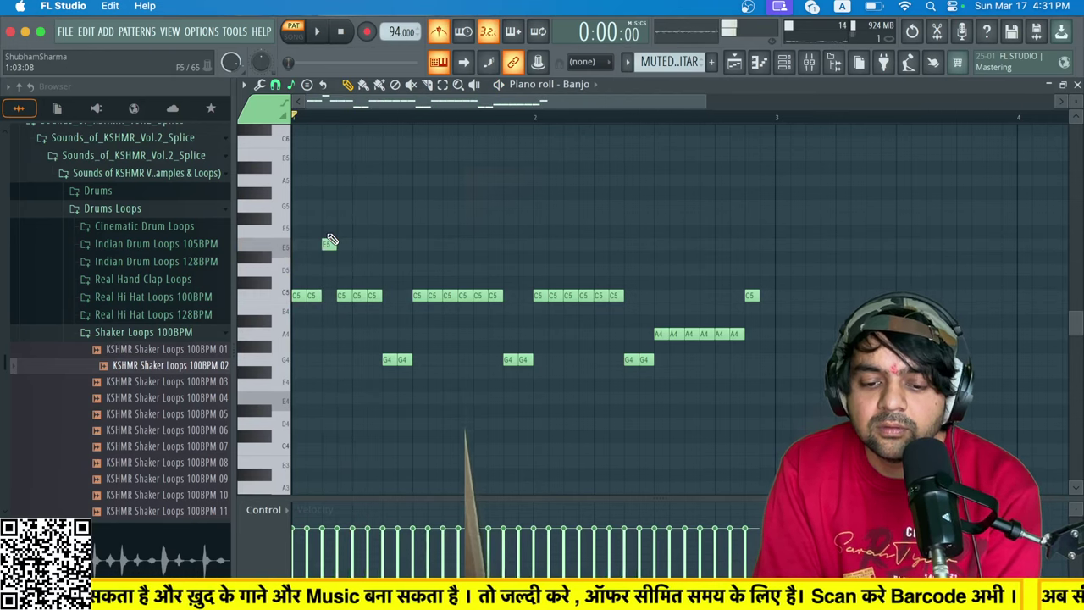
pyautogui.press('space')
pyautogui.press('space')
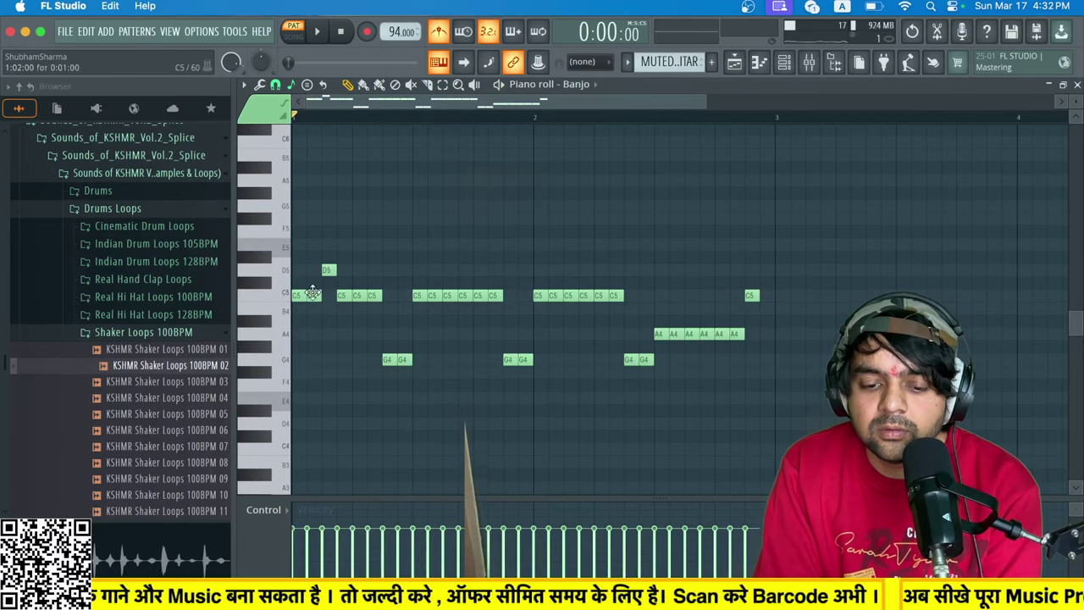
# Return bar 1's third note to C5, raise the second note to D5 instead, and play the phrase.
pyautogui.click(324, 268)
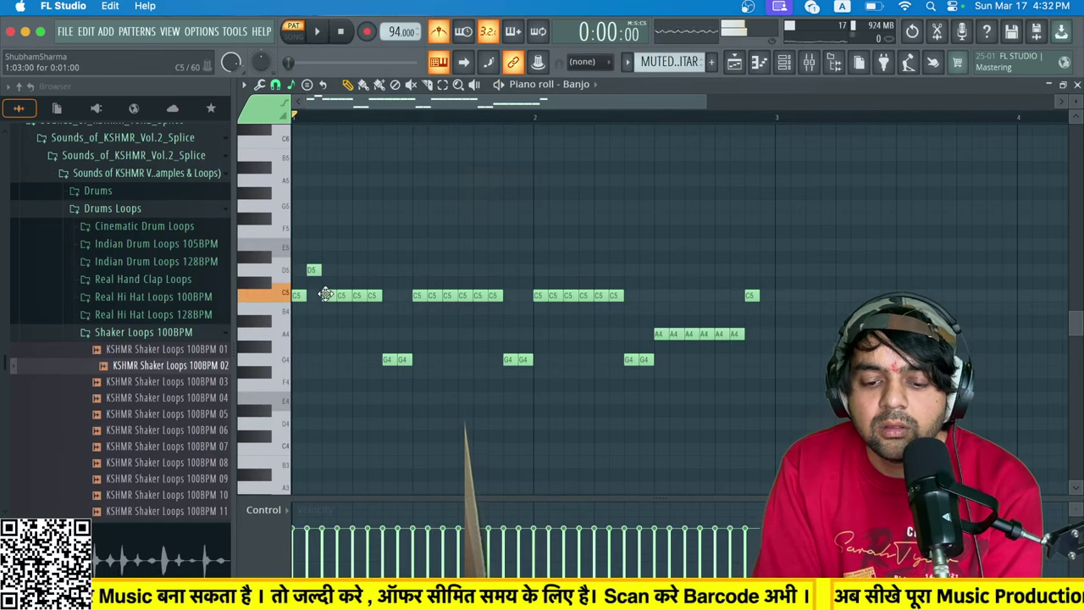
pyautogui.press('space')
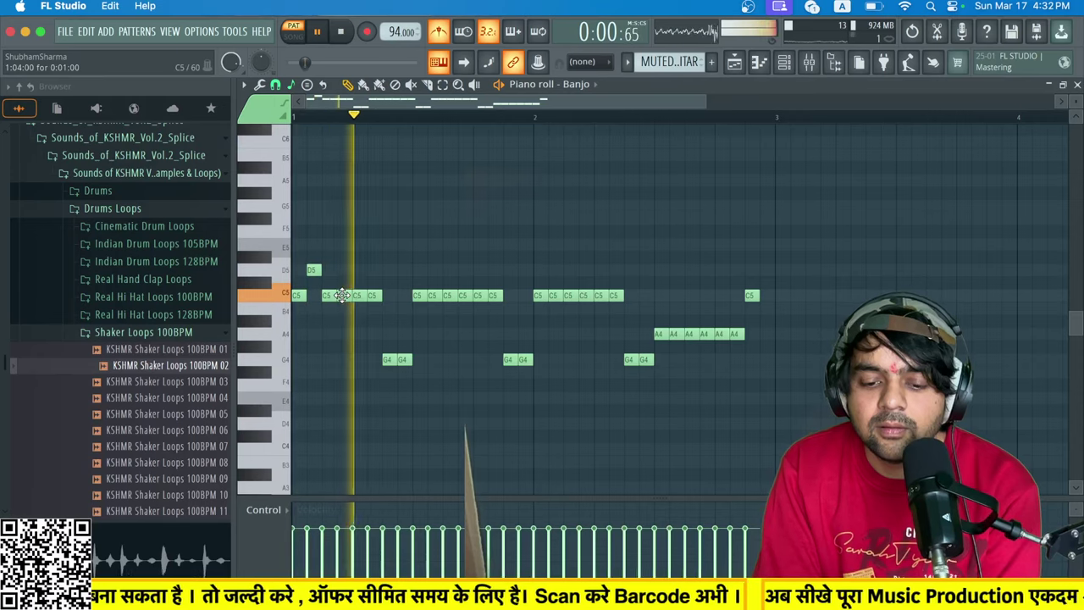
pyautogui.moveTo(342, 294)
pyautogui.mouseDown()
pyautogui.moveTo(343, 268)
pyautogui.moveTo(343, 291)
pyautogui.mouseUp()
pyautogui.press('space')
pyautogui.press('space')
pyautogui.press('space')
pyautogui.press('space')
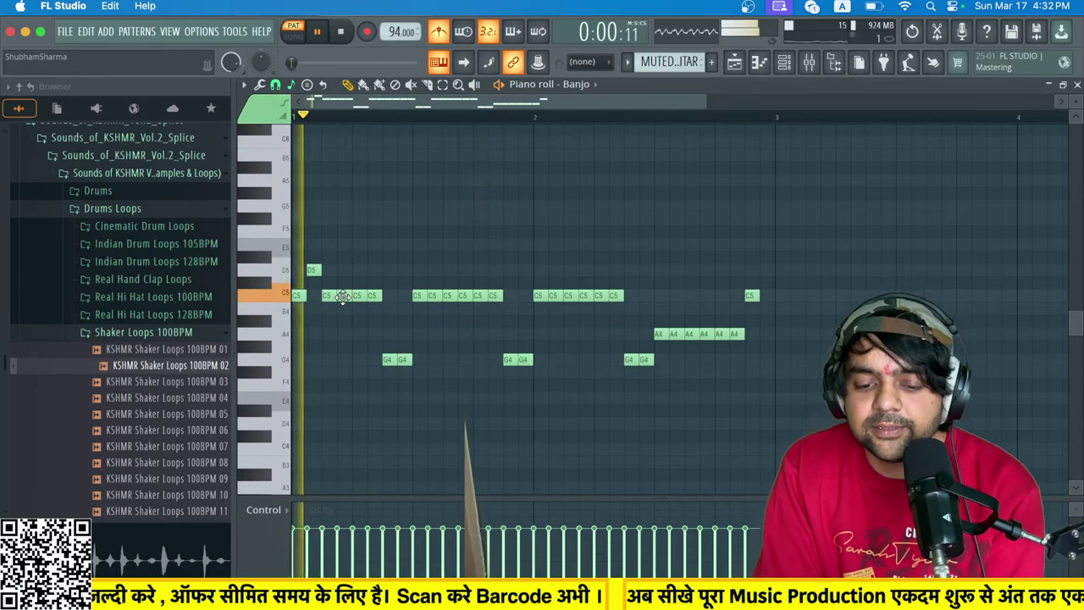
# Raise the second note of bar 1's second C5 run to D5 and replay the pattern.
pyautogui.moveTo(432, 286); pyautogui.dragTo(431, 271)
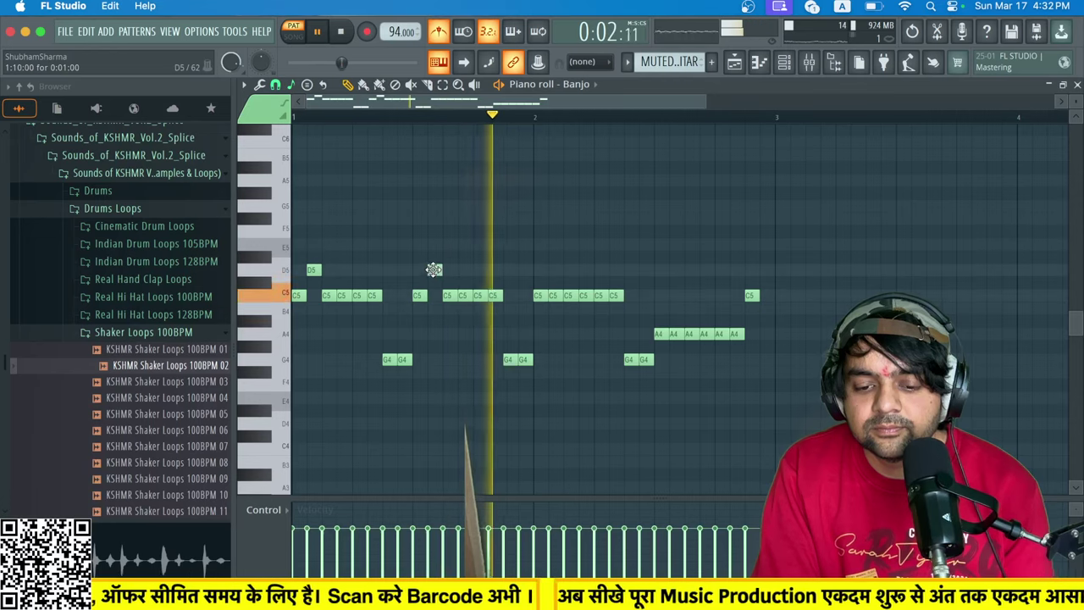
pyautogui.press('space')
pyautogui.press('space')
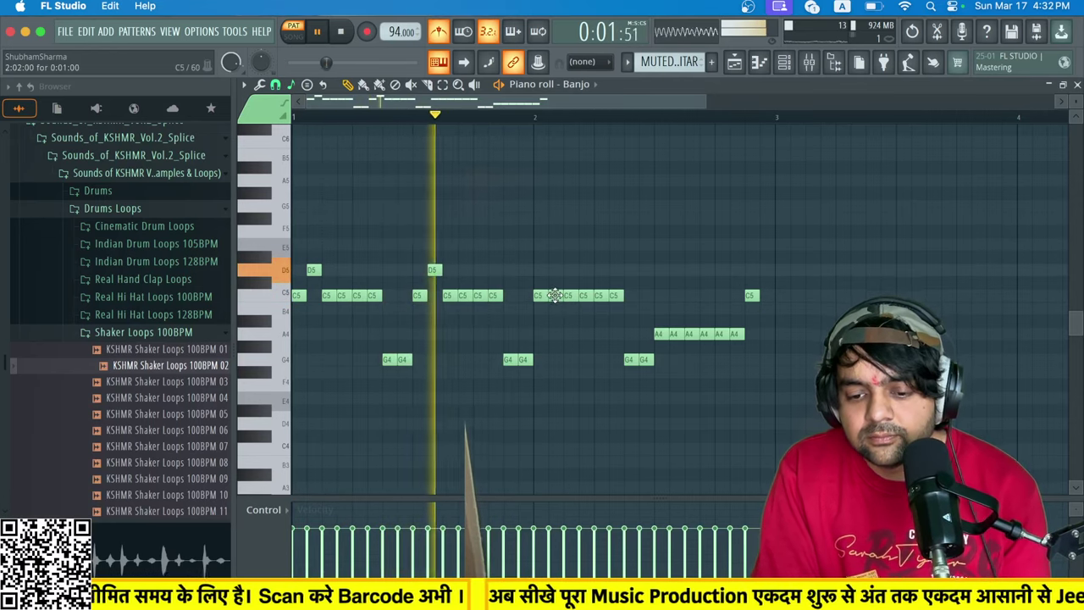
# Raise the second note of bar 2's C5 run to D5 and the second A4 to B4, playing the pattern.
pyautogui.moveTo(552, 294); pyautogui.dragTo(553, 271)
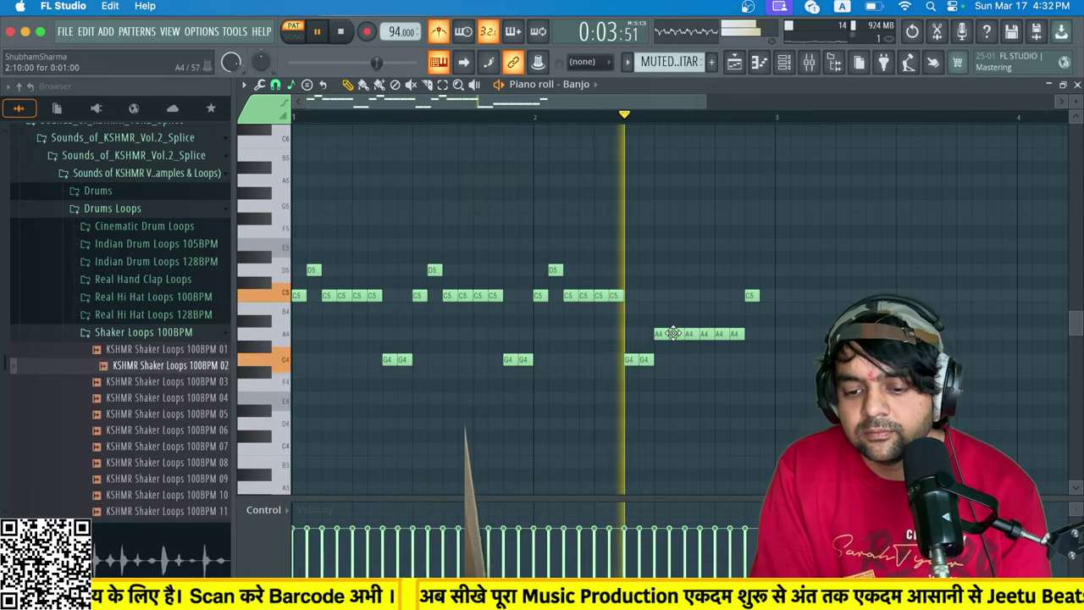
pyautogui.moveTo(684, 332); pyautogui.dragTo(678, 305)
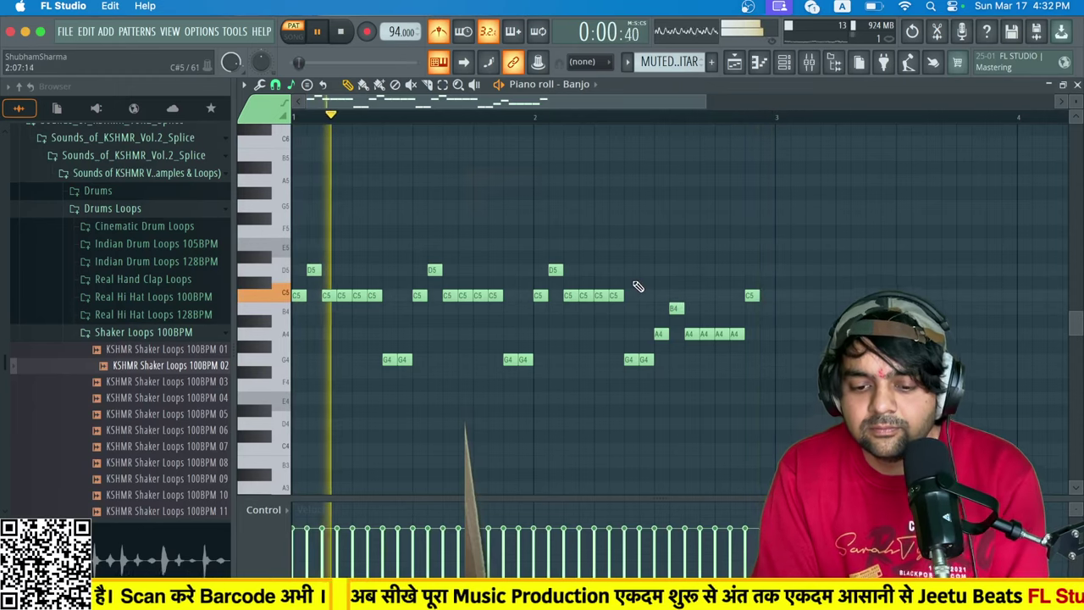
pyautogui.press('space')
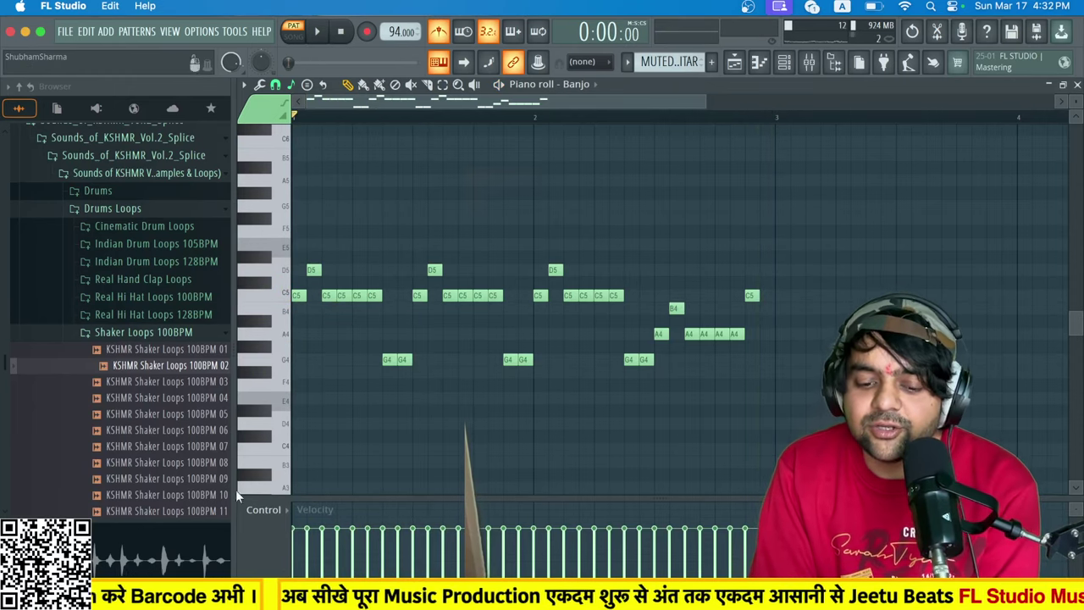
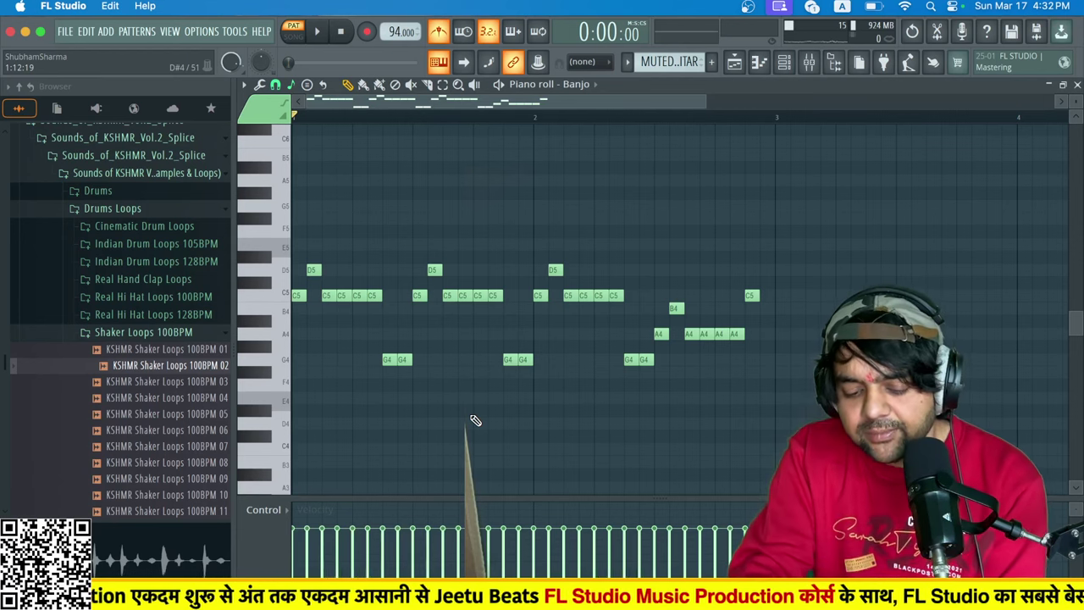
# Randomize the banjo notes' levels with panning strength at -41%, play the pattern and accept the result.
pyautogui.hotkey('alt', 'r')
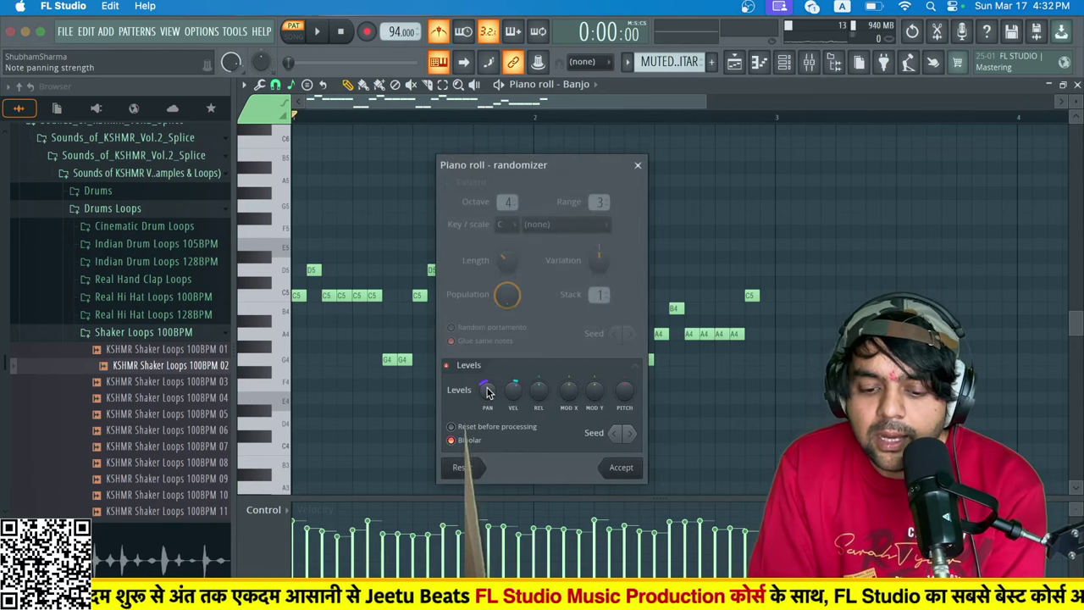
pyautogui.moveTo(488, 392); pyautogui.dragTo(488, 405)
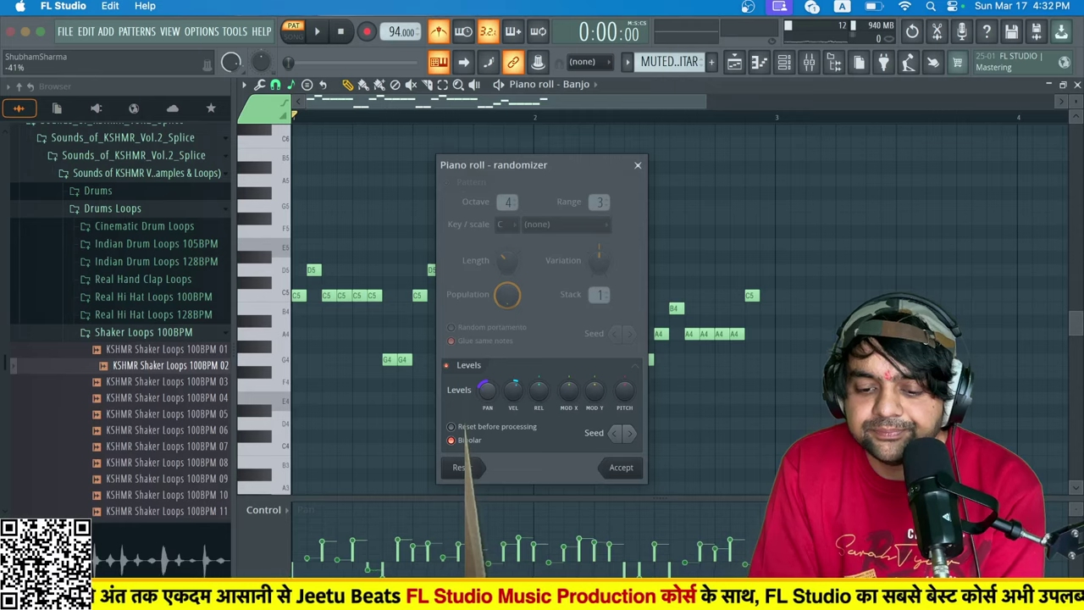
pyautogui.press('space')
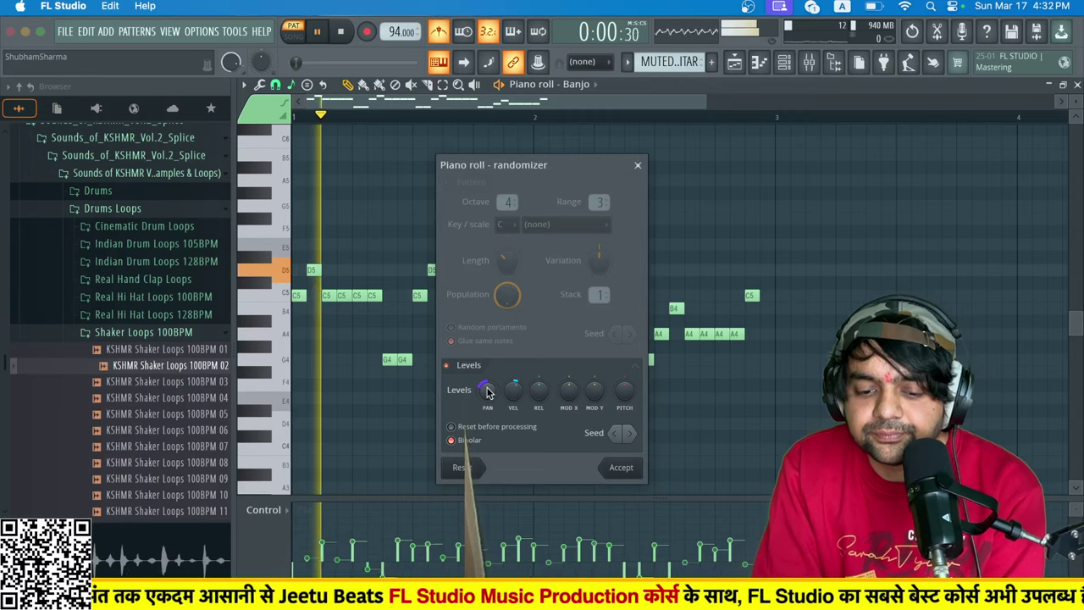
pyautogui.click(627, 474)
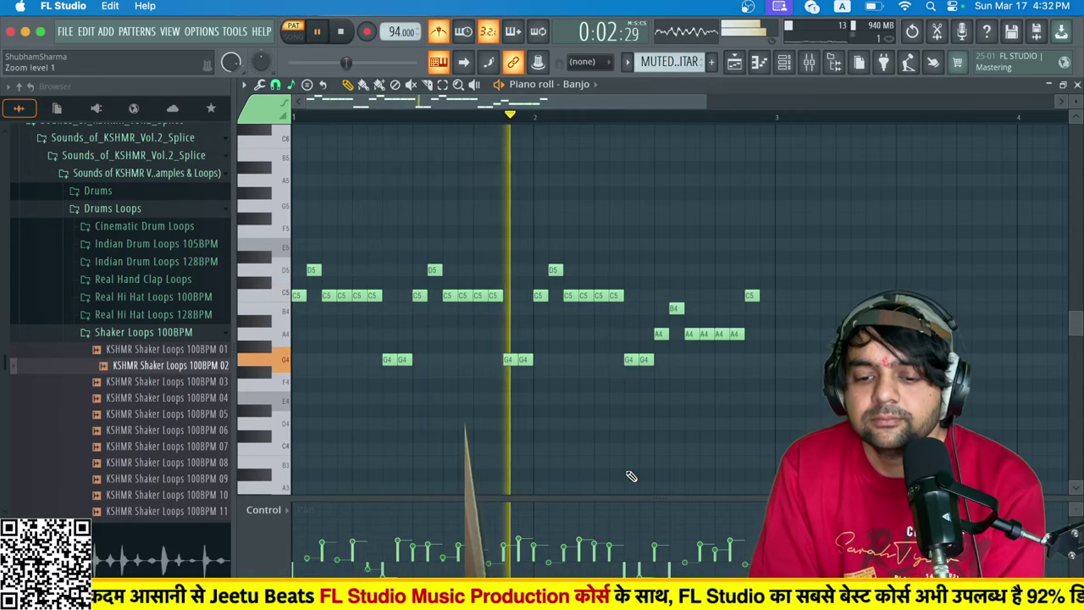
# Bring up the playlist, switch playback to song mode and play the arrangement.
pyautogui.click(785, 62)
pyautogui.click(785, 62)
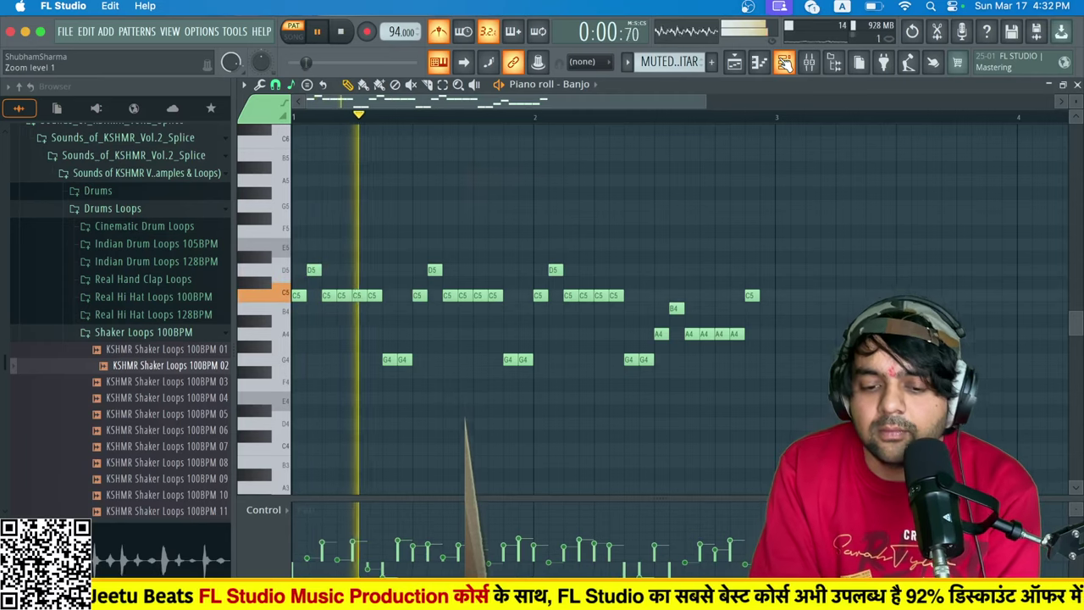
pyautogui.press('space')
pyautogui.click(734, 63)
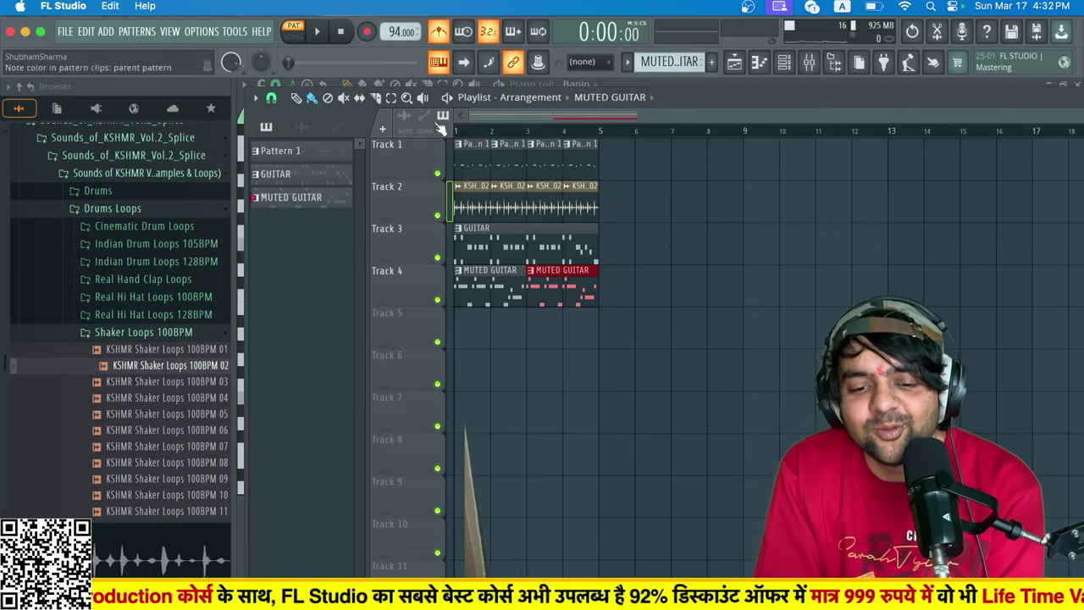
pyautogui.press('space')
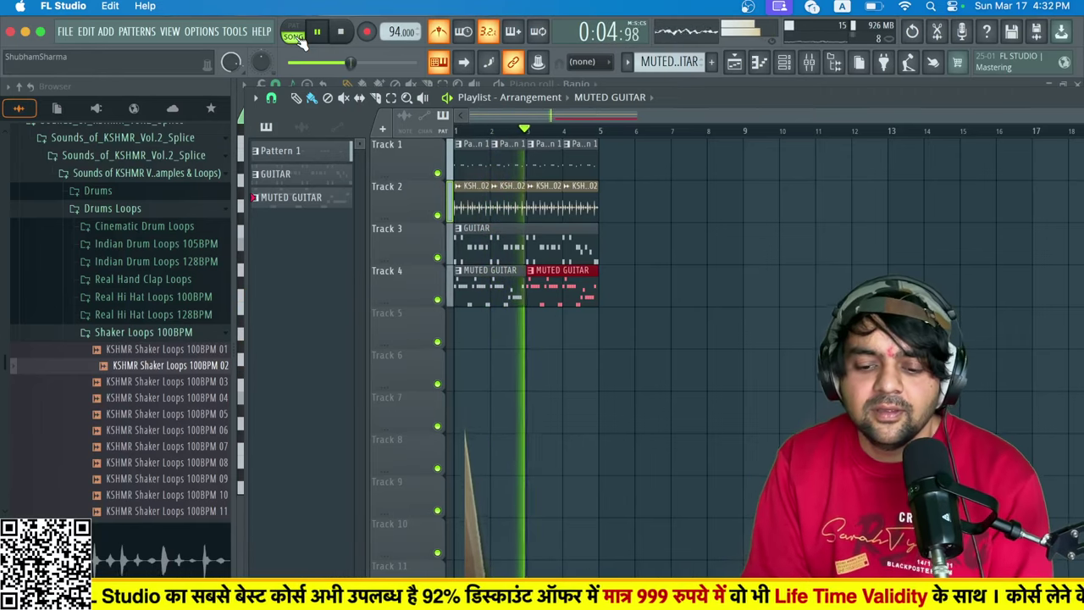
pyautogui.press('space')
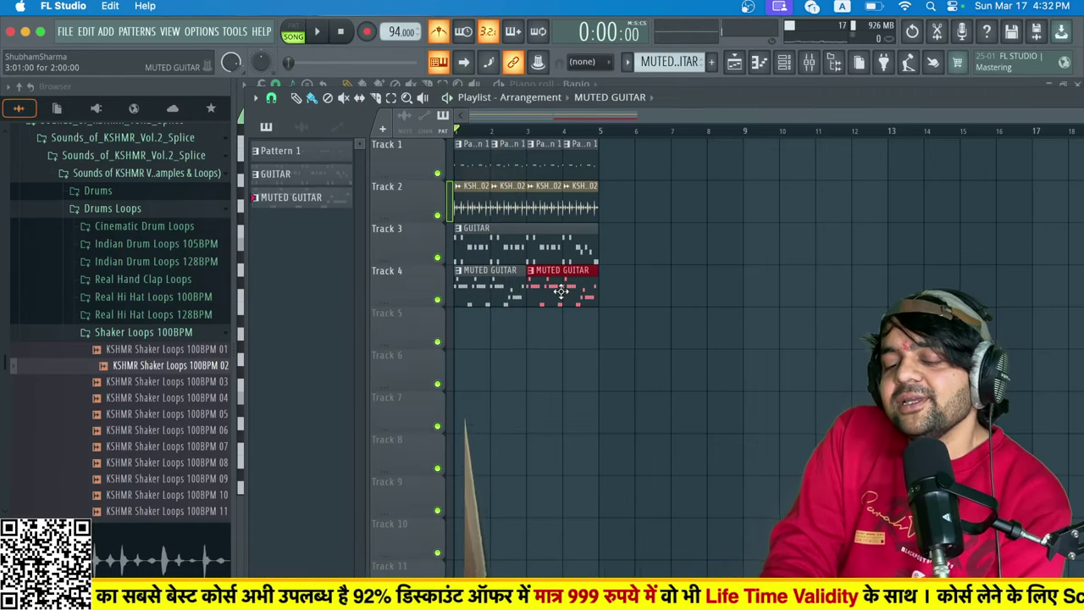
# Open the GUITAR clip on Track 3 for note editing in the piano roll.
pyautogui.click(785, 62)
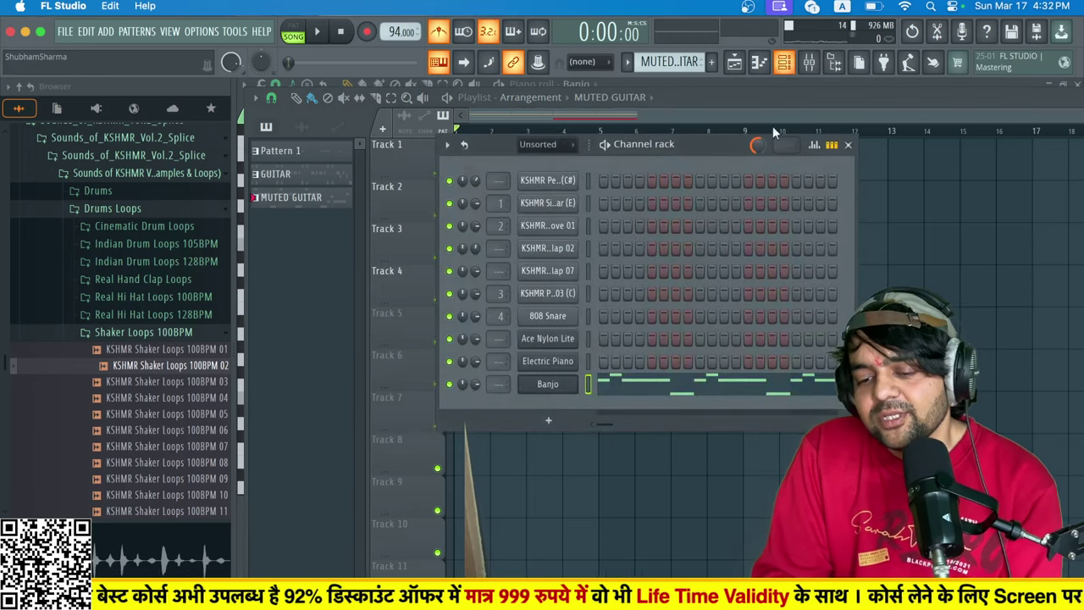
pyautogui.click(733, 70)
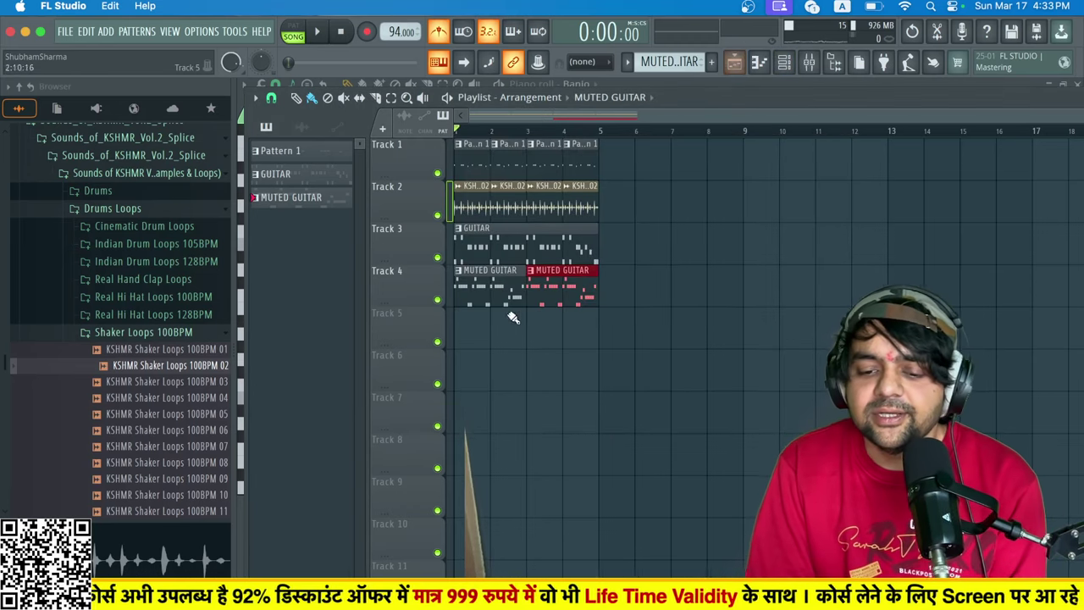
pyautogui.doubleClick(503, 249)
pyautogui.scroll(1, 597, 268)
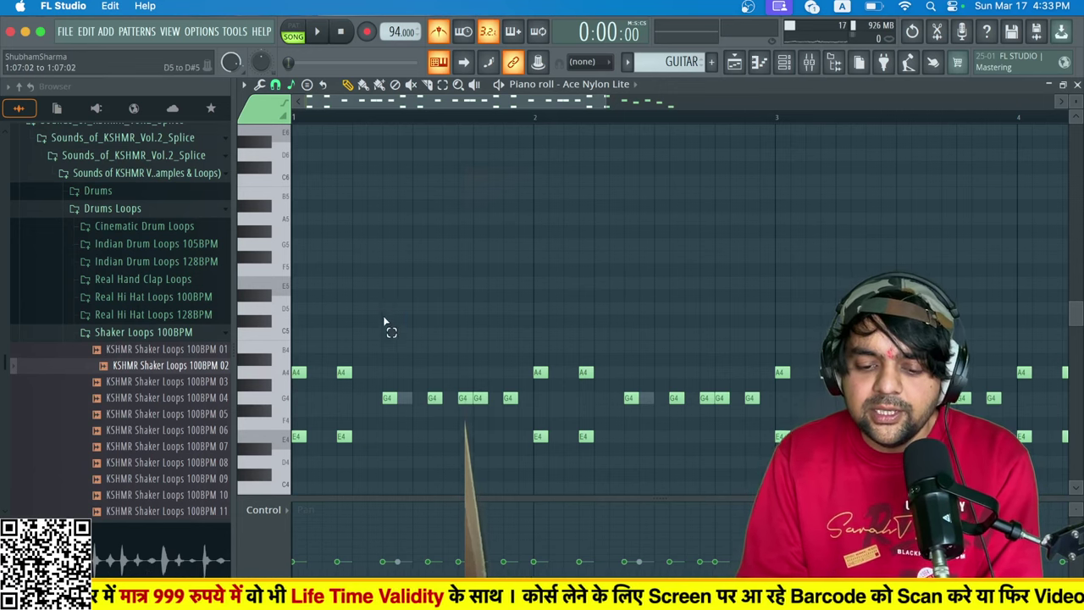
# Delete the G4 melody notes that follow the A4 and E4 chords in bars 1 and 2 of the GUITAR pattern.
pyautogui.moveTo(384, 291); pyautogui.dragTo(513, 456)
pyautogui.press('Delete')
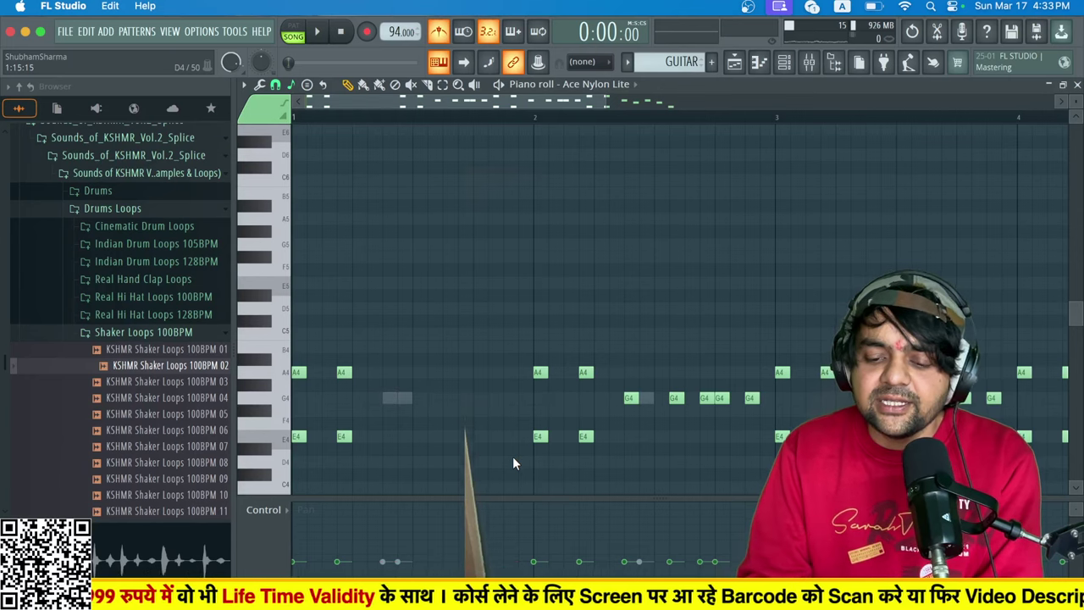
pyautogui.moveTo(624, 341); pyautogui.dragTo(760, 489)
pyautogui.press('Delete')
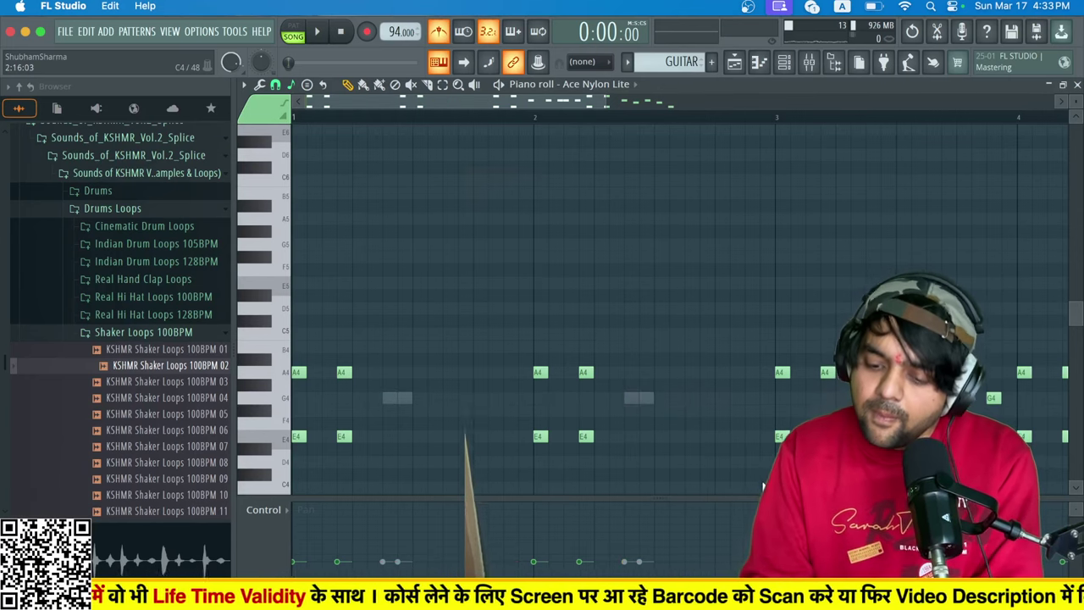
# Delete the melody notes after the chords in bars 3 and 4, keeping only the A4 and E4 chord hits.
pyautogui.scroll(-5, 764, 487)
pyautogui.hscroll(5, 764, 487)
pyautogui.scroll(1, 764, 487)
pyautogui.moveTo(658, 175); pyautogui.dragTo(780, 352)
pyautogui.press('Delete')
pyautogui.hscroll(3, 781, 351)
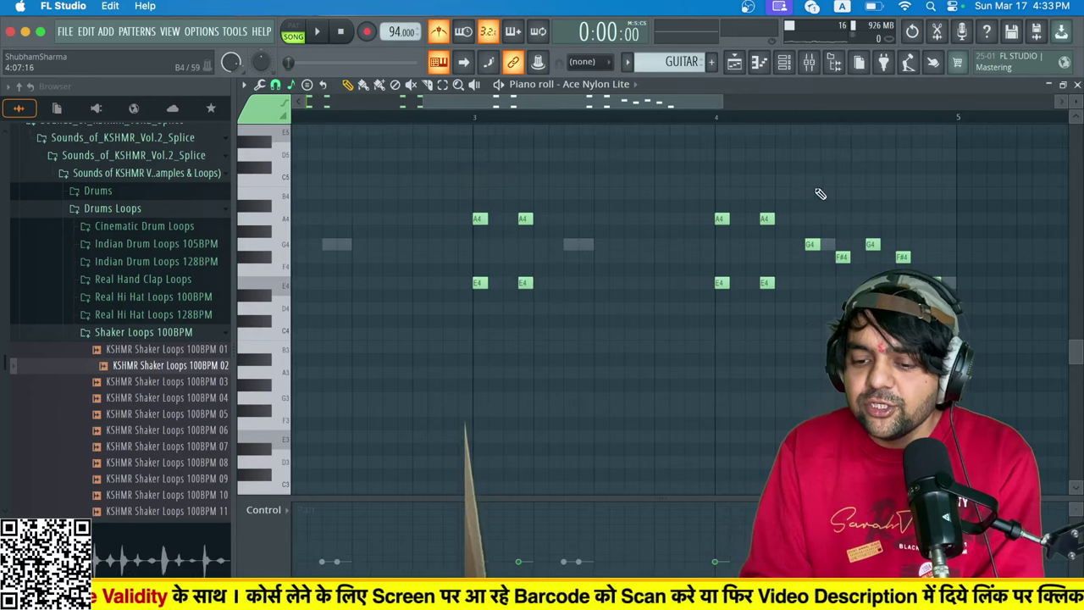
pyautogui.moveTo(813, 188); pyautogui.dragTo(983, 418)
pyautogui.press('Delete')
pyautogui.hscroll(-4, 732, 443)
pyautogui.scroll(3, 732, 444)
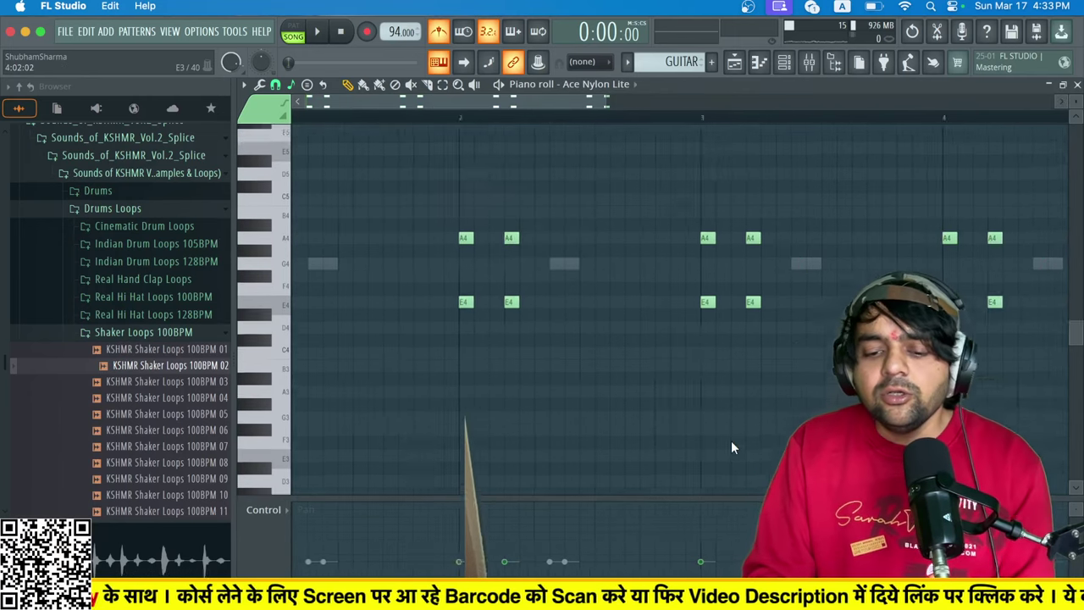
# Play the song from the start to hear the remaining A4 and E4 guitar chords.
pyautogui.scroll(-1, 732, 444)
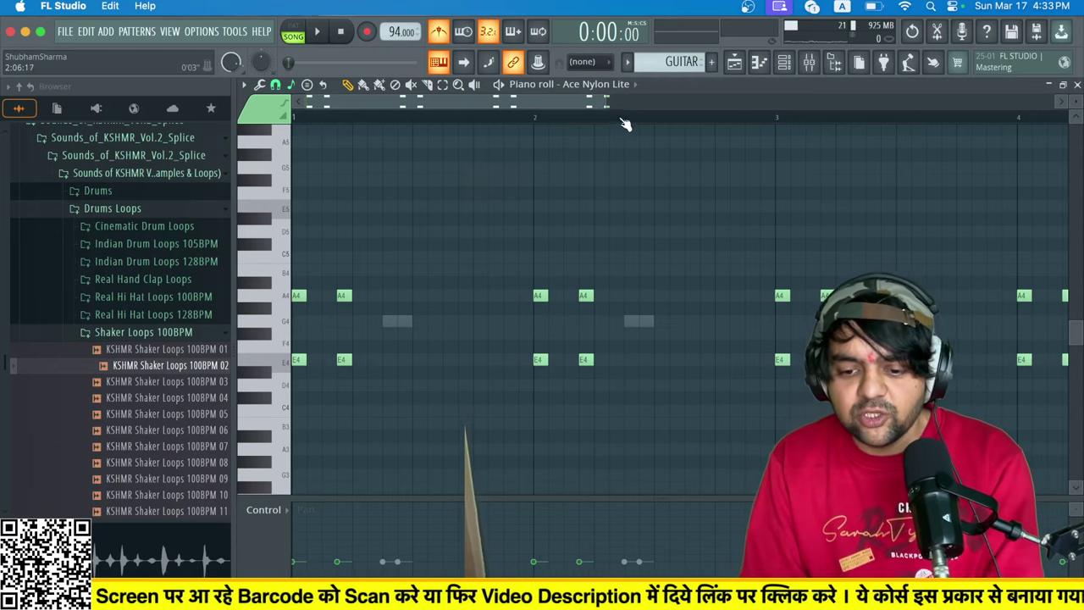
pyautogui.moveTo(608, 105); pyautogui.dragTo(534, 108)
pyautogui.press('space')
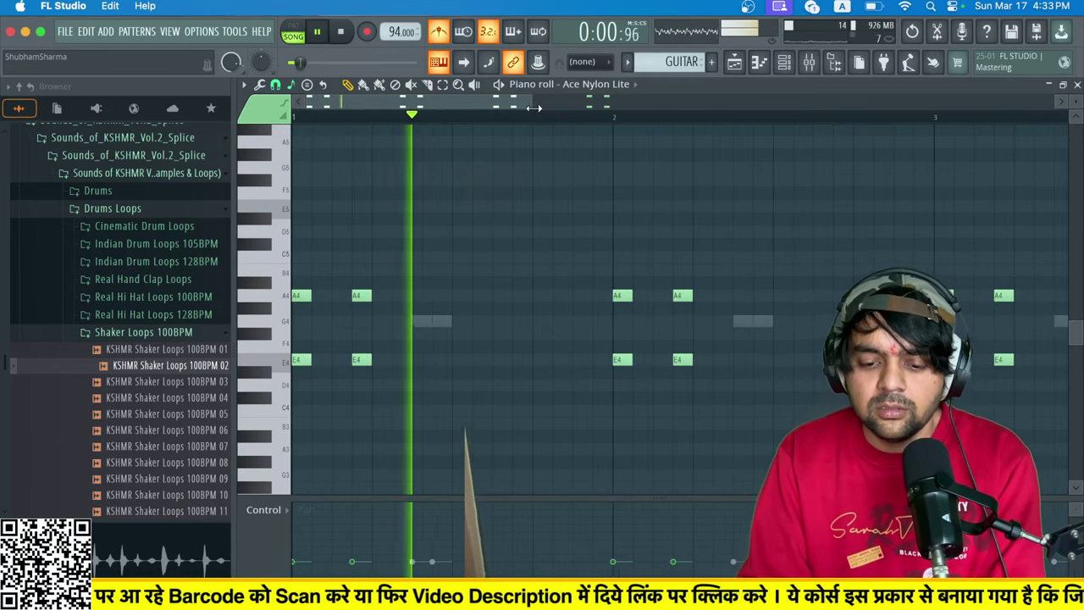
pyautogui.press('space')
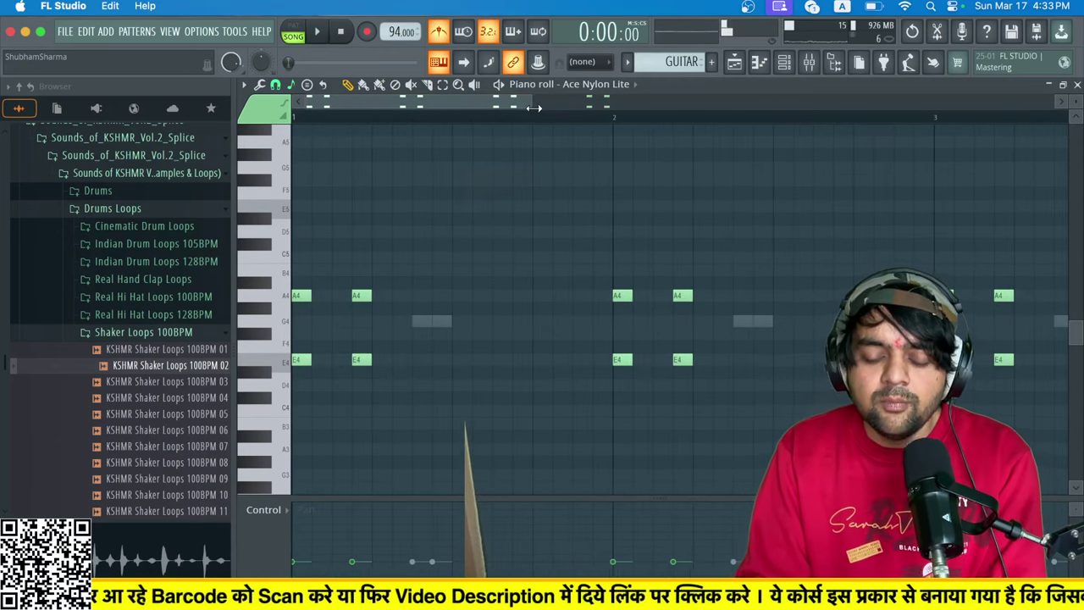
# Audition E4, D4, G4, A4 and C5 on the Ace Nylon Lite keyboard.
pyautogui.click(285, 368)
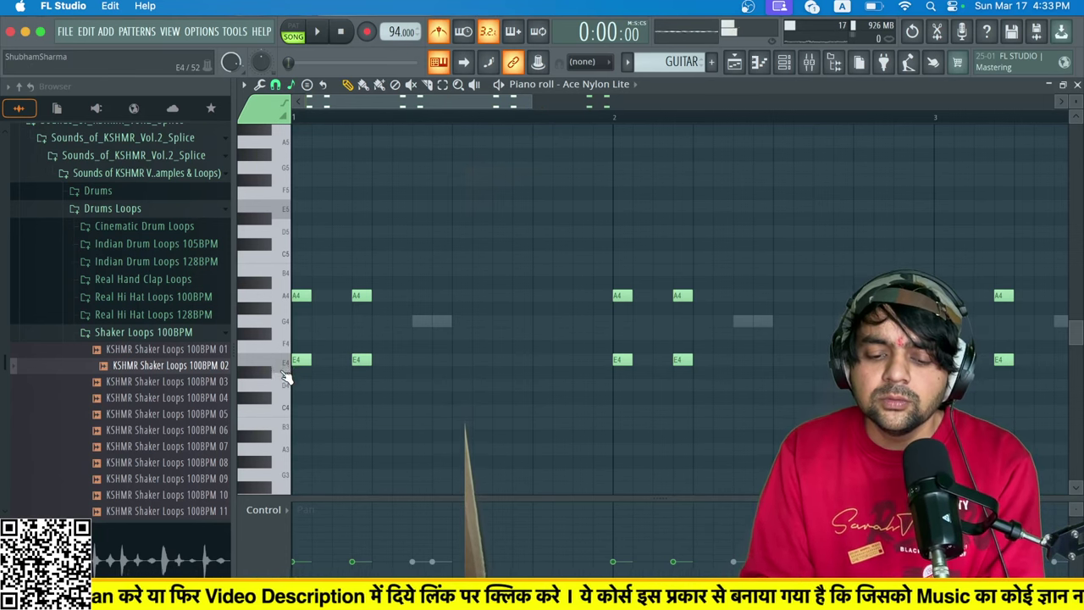
pyautogui.click(286, 383)
pyautogui.click(287, 325)
pyautogui.click(288, 300)
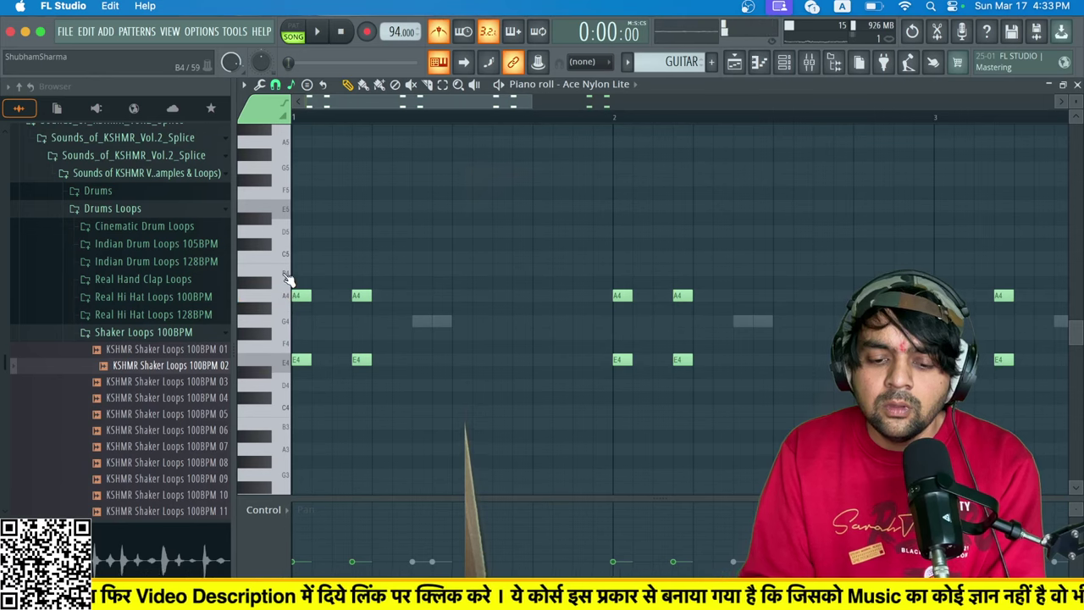
pyautogui.click(286, 259)
pyautogui.click(287, 258)
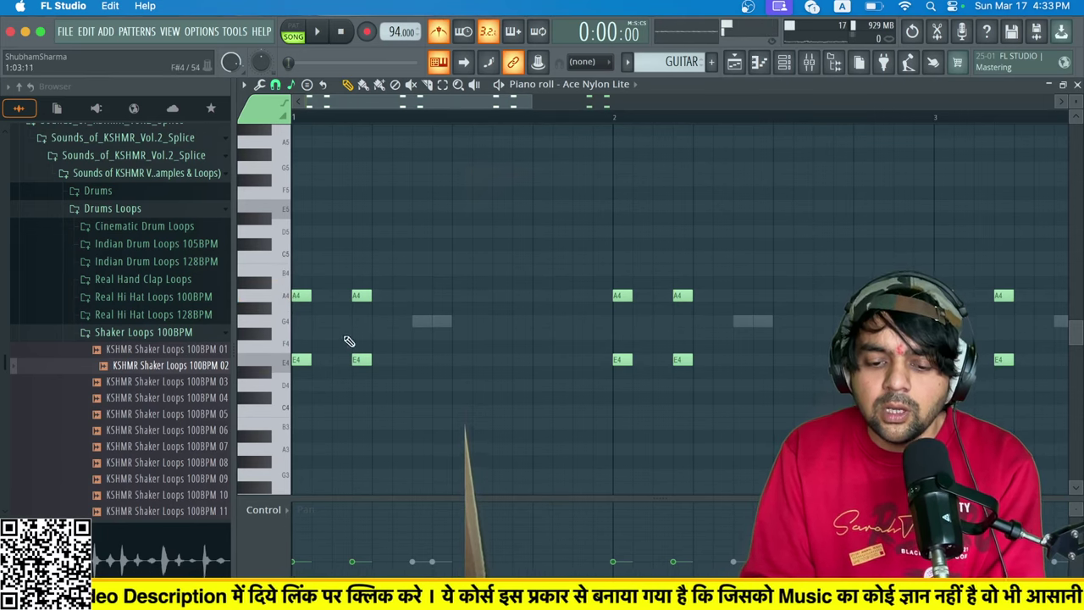
# Clear all GUITAR notes, then enter a C5, E5 and G5 chord at bar 1's start and repeat it on step 4.
pyautogui.hotkey('ctrl', 'a')
pyautogui.press('Delete')
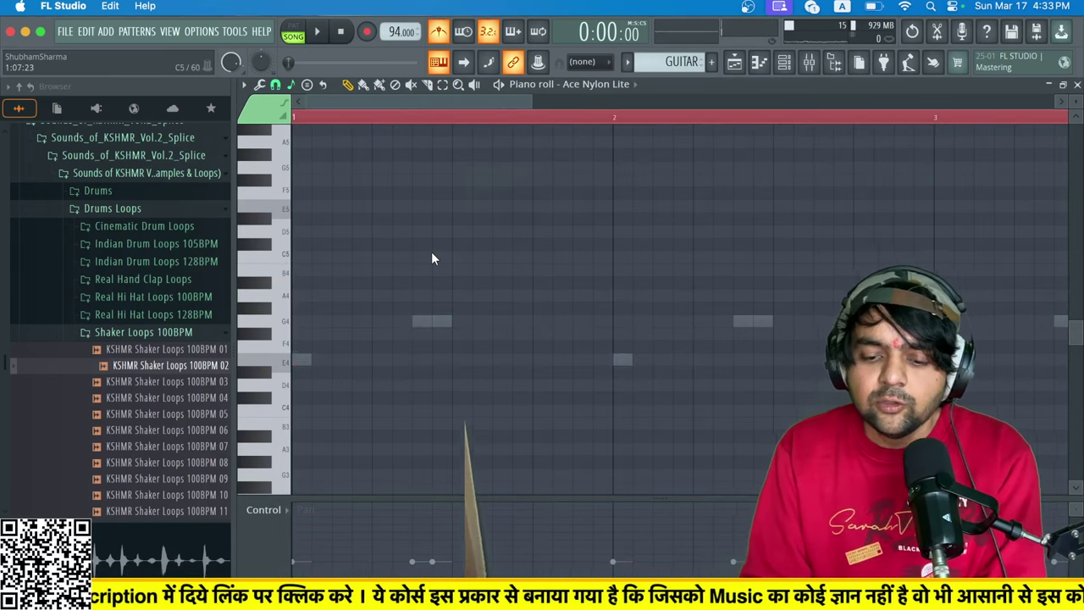
pyautogui.click(296, 256)
pyautogui.click(296, 206)
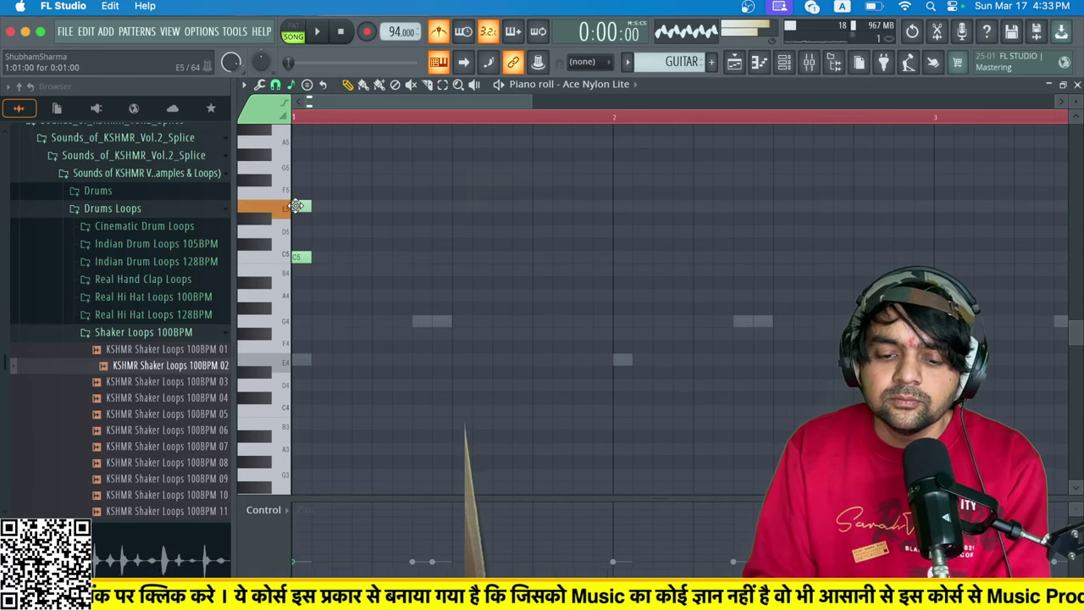
pyautogui.click(299, 168)
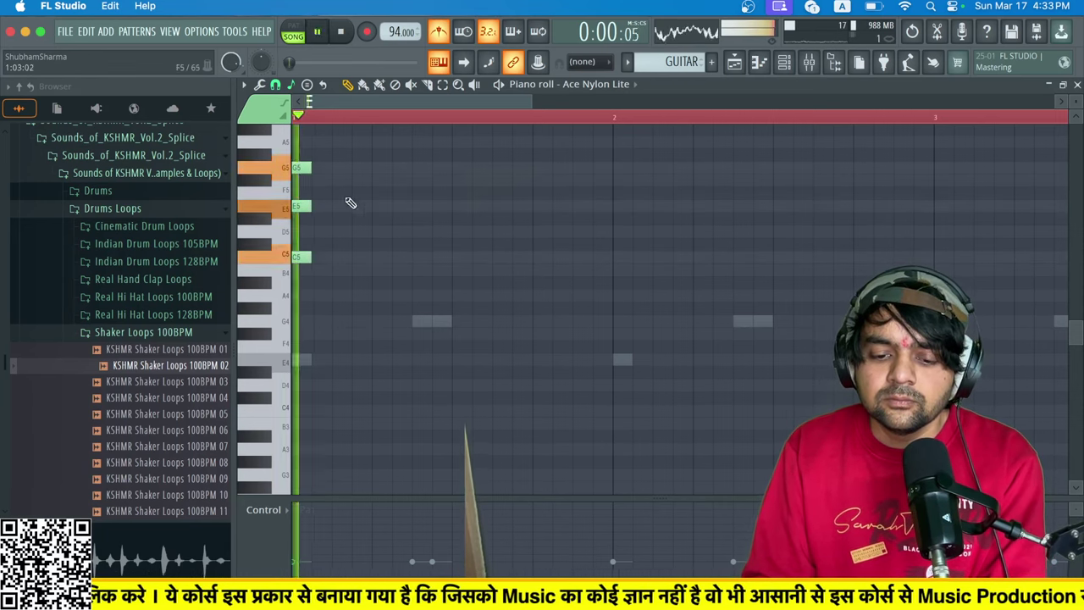
pyautogui.moveTo(335, 133); pyautogui.dragTo(358, 257)
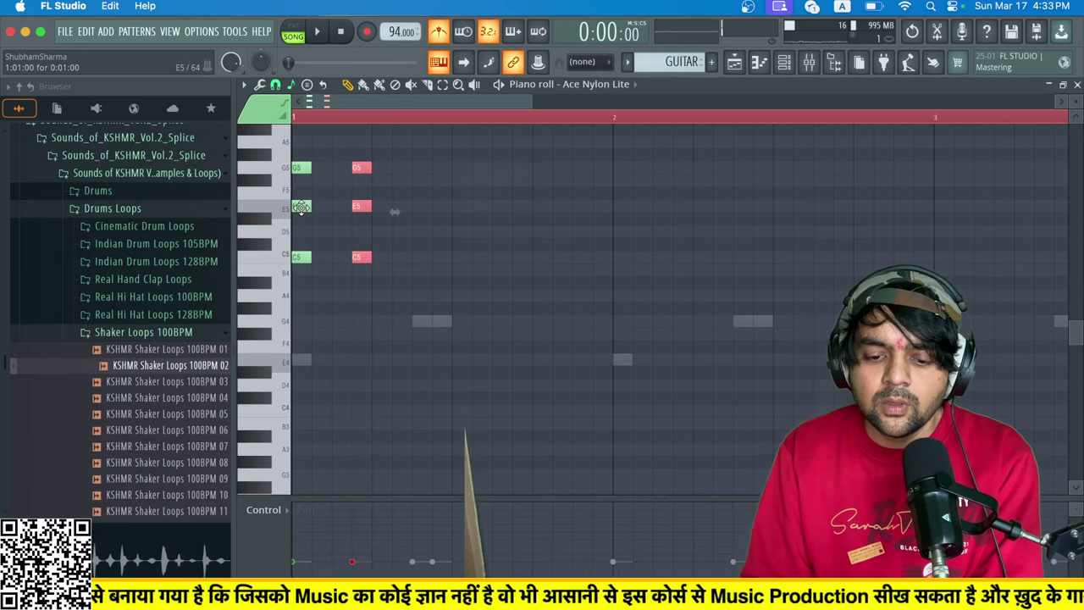
# Remove E5 and G5 from both chords, add C4 below each C5, play them and audition A4.
pyautogui.rightClick(359, 208)
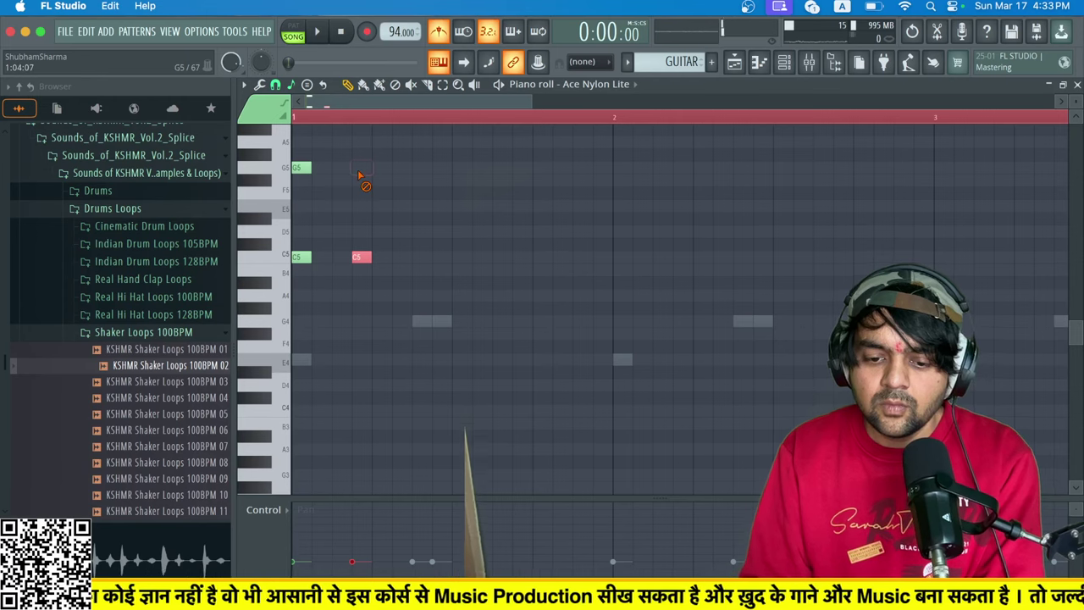
pyautogui.click(304, 411)
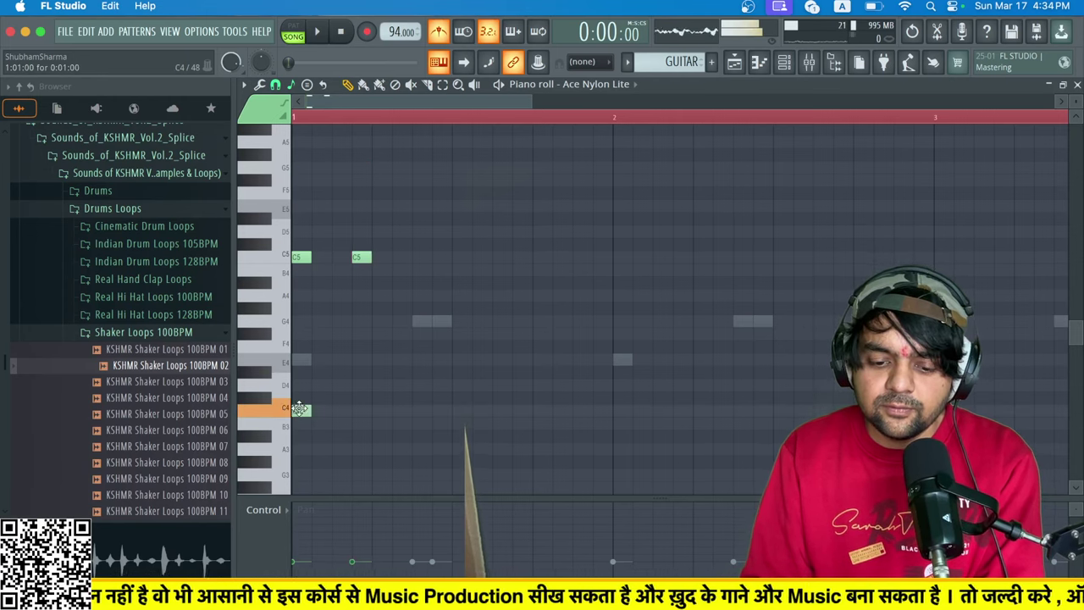
pyautogui.press('space')
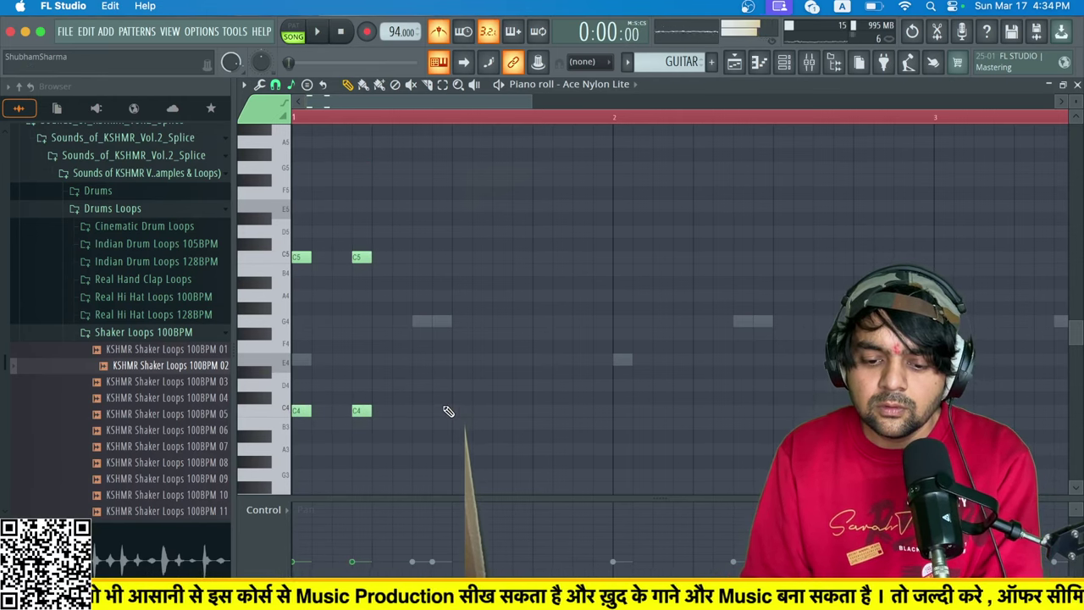
pyautogui.press('space')
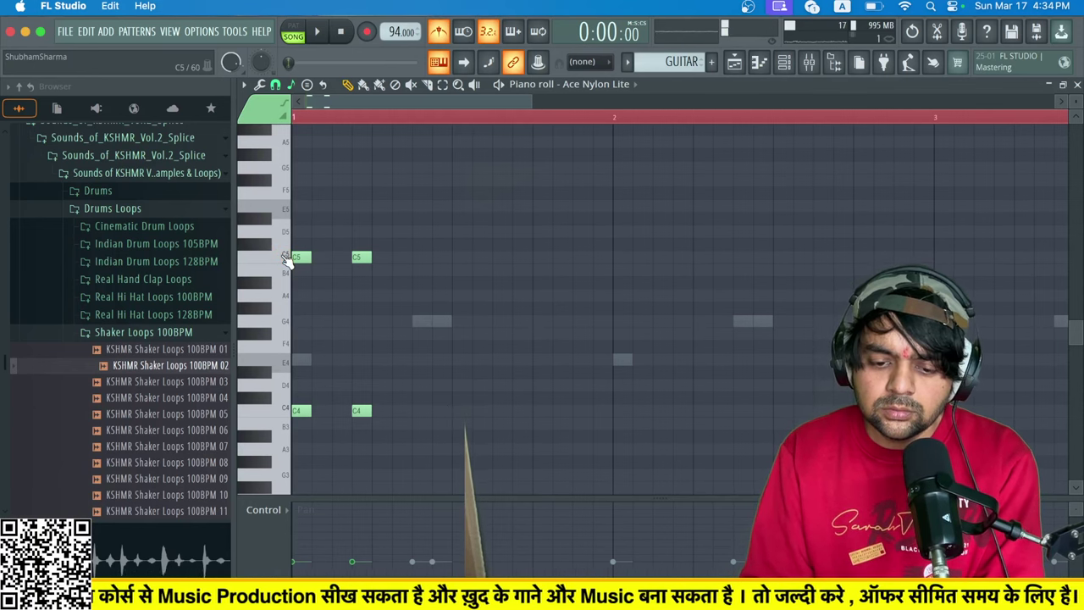
pyautogui.click(281, 291)
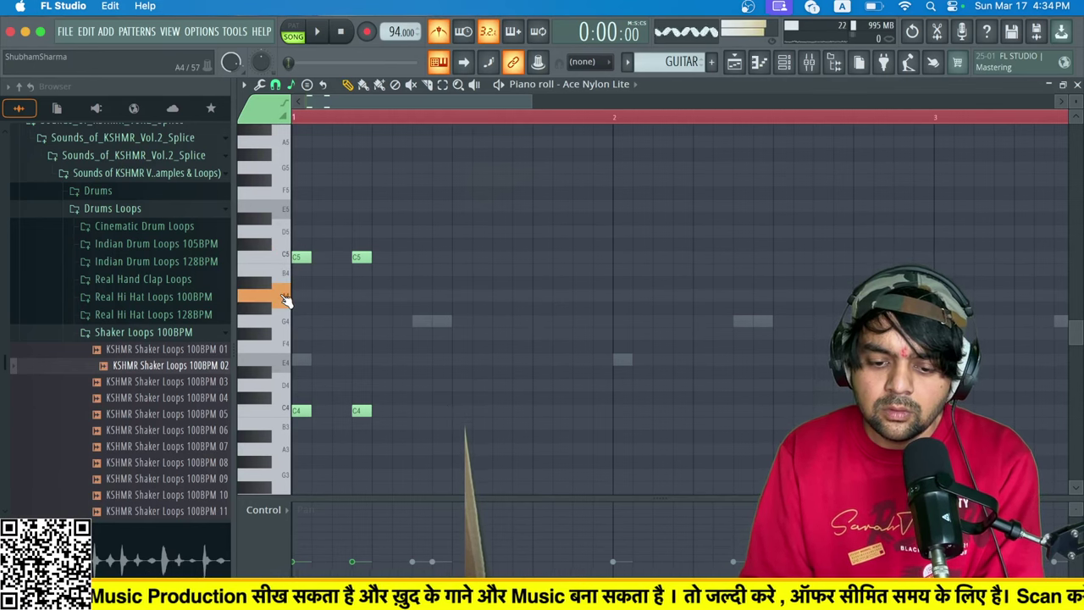
# Add short A4 and A3 notes at step 7 of bar 1, after the second C notes, and play them back.
pyautogui.click(281, 291)
pyautogui.press('space')
pyautogui.click(421, 295)
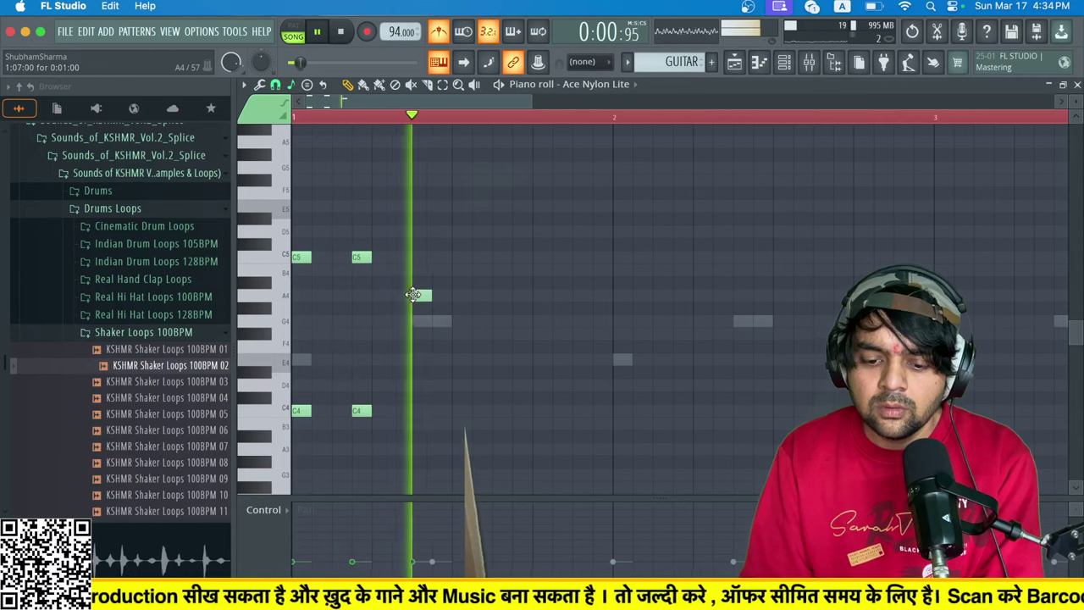
pyautogui.press('space')
pyautogui.click(422, 423)
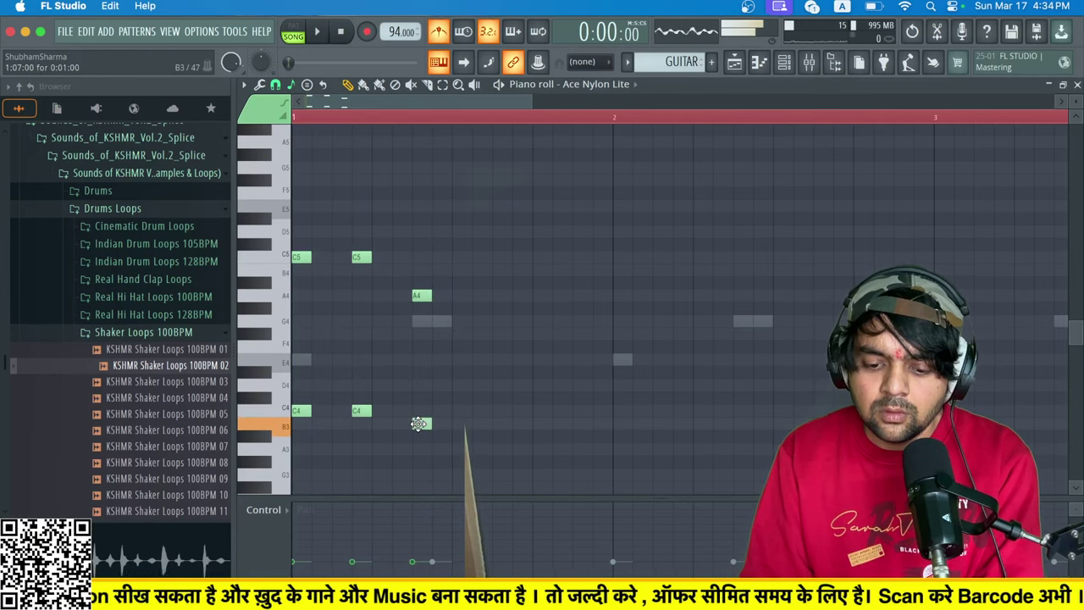
pyautogui.moveTo(422, 422); pyautogui.dragTo(422, 449)
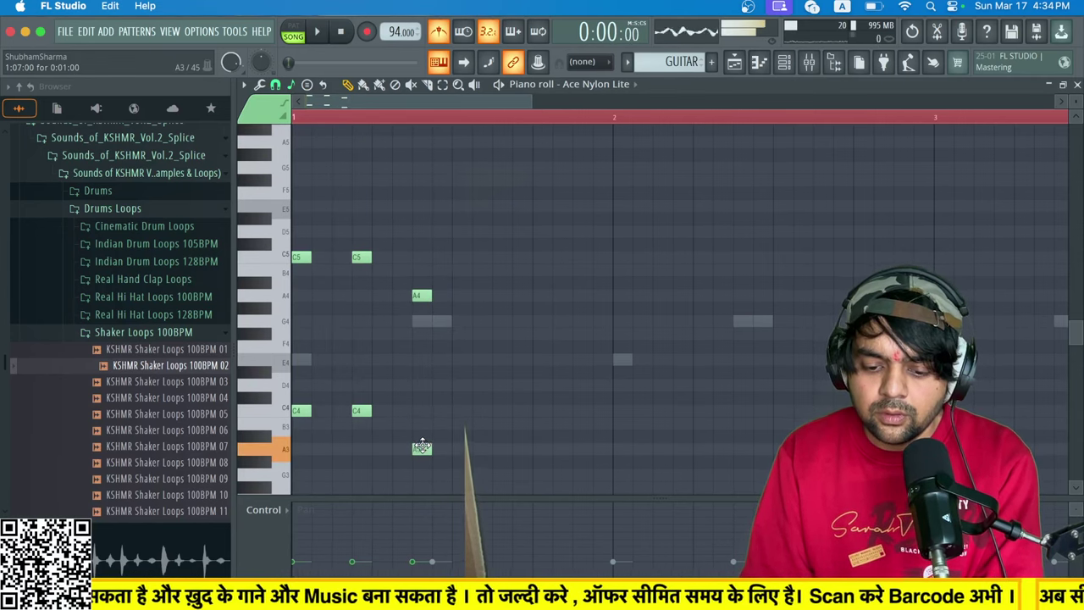
pyautogui.press('space')
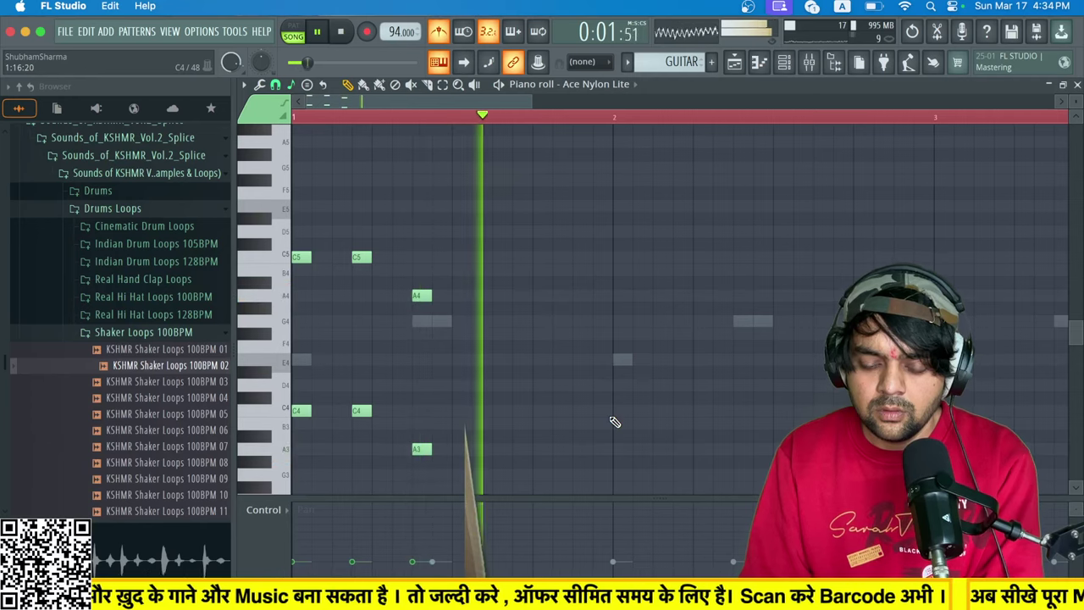
pyautogui.press('space')
# Copy all of the bar 1 notes to the start of bar 2.
pyautogui.moveTo(608, 204); pyautogui.dragTo(286, 496)
pyautogui.moveTo(301, 404); pyautogui.dragTo(625, 403)
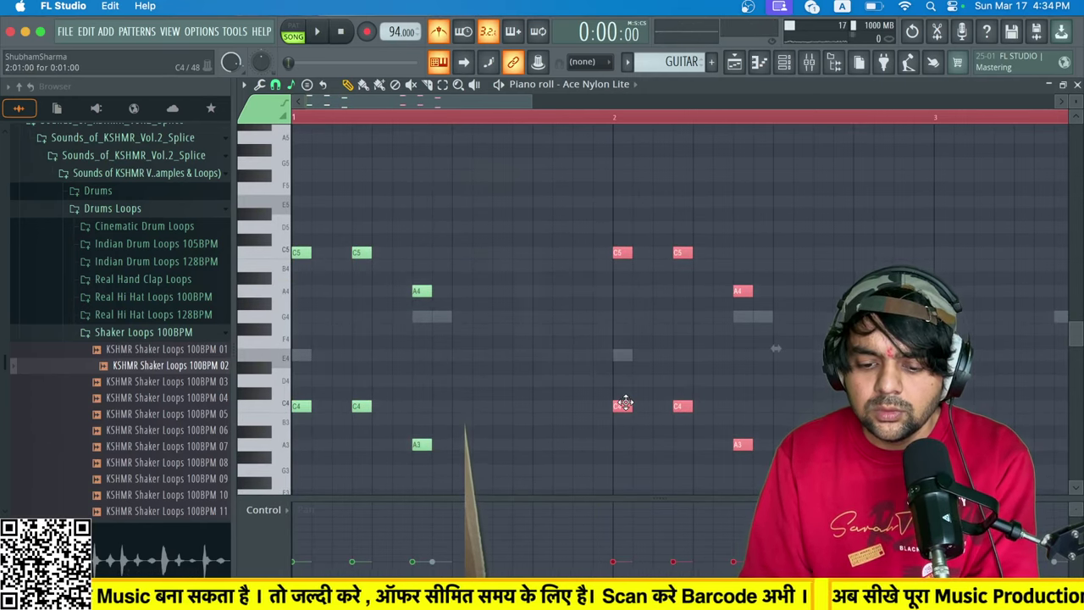
# Open the Ace Nylon Lite channel's instrument and browse the presets of the Essential Pianos and General Midi Library packs.
pyautogui.click(785, 62)
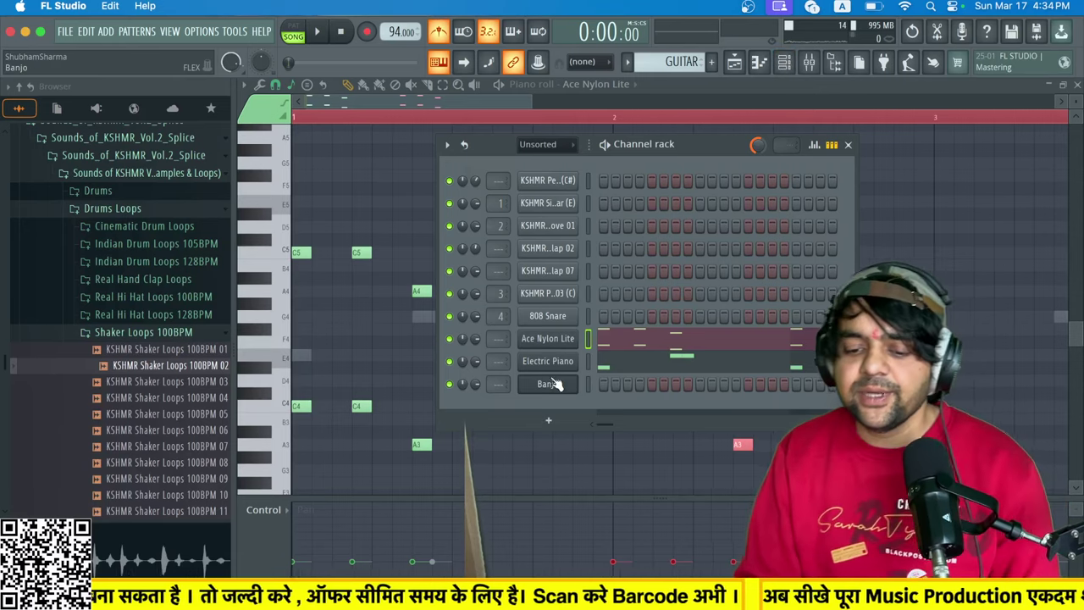
pyautogui.click(551, 338)
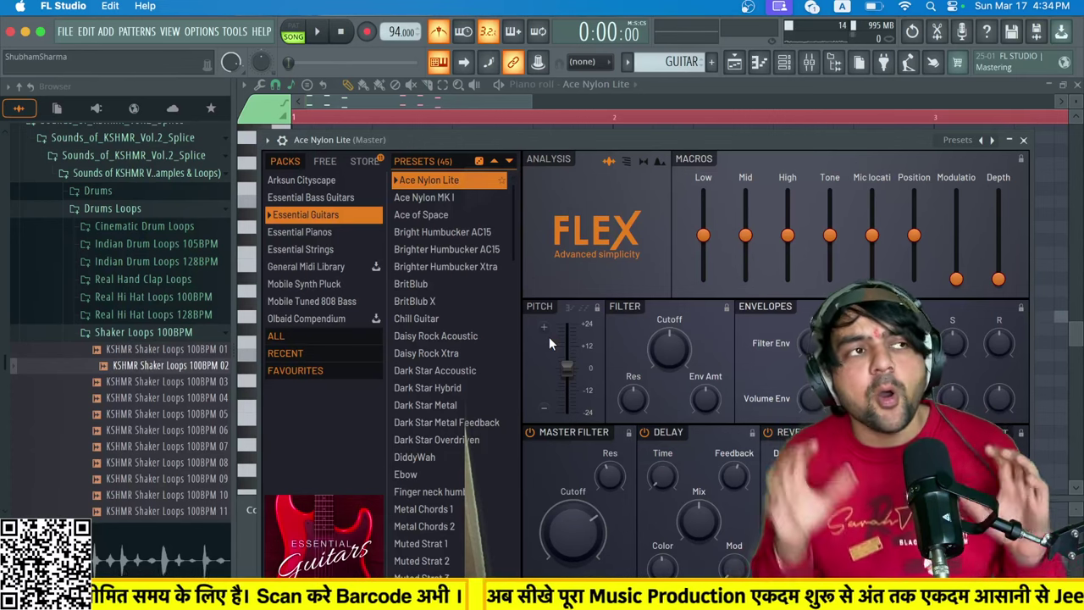
pyautogui.click(322, 231)
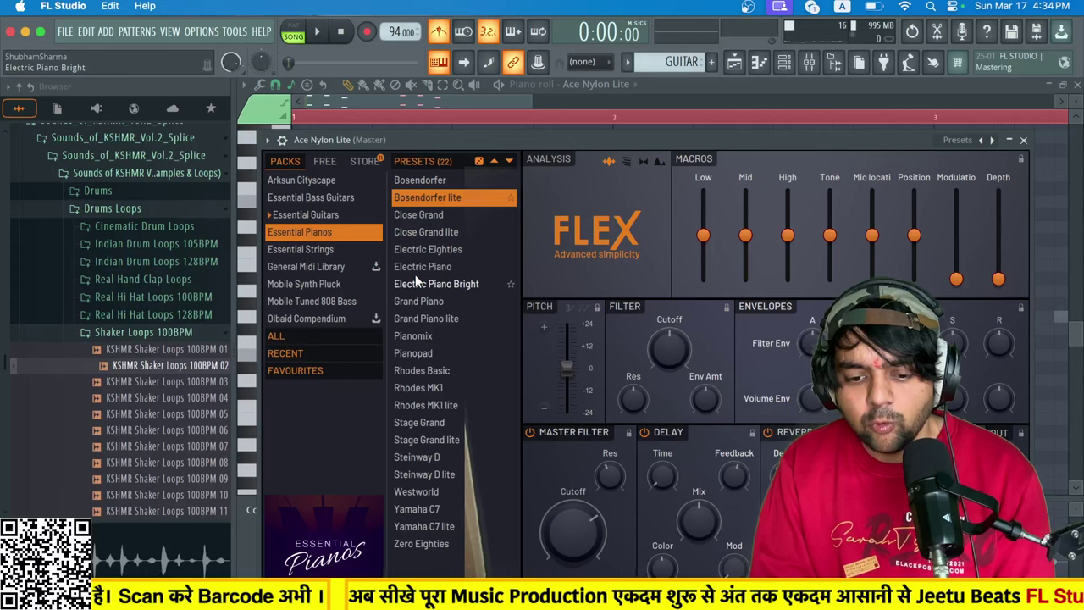
pyautogui.click(327, 268)
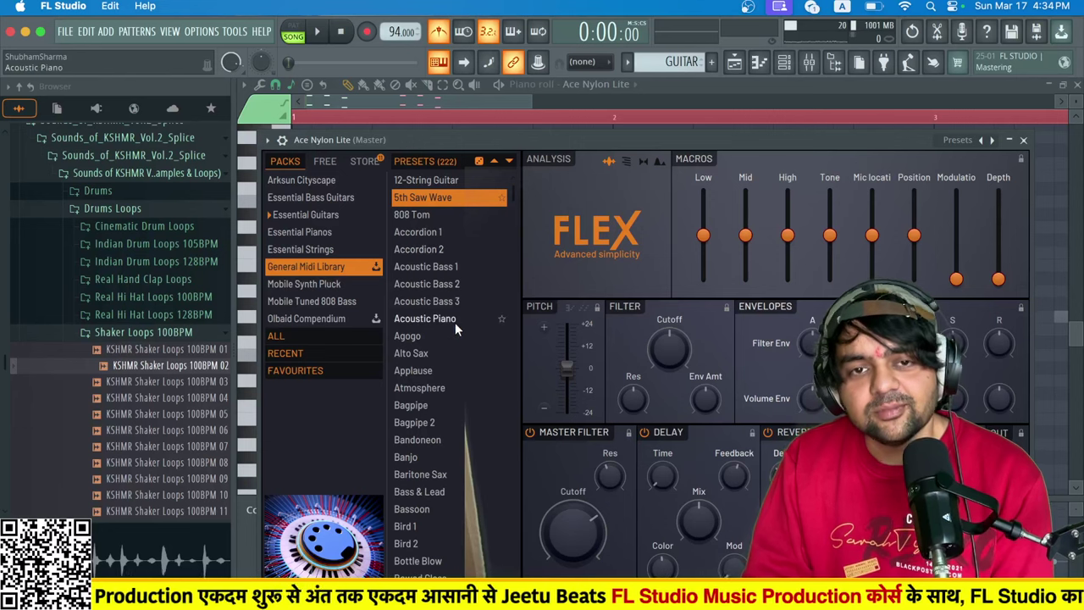
pyautogui.scroll(-3, 455, 329)
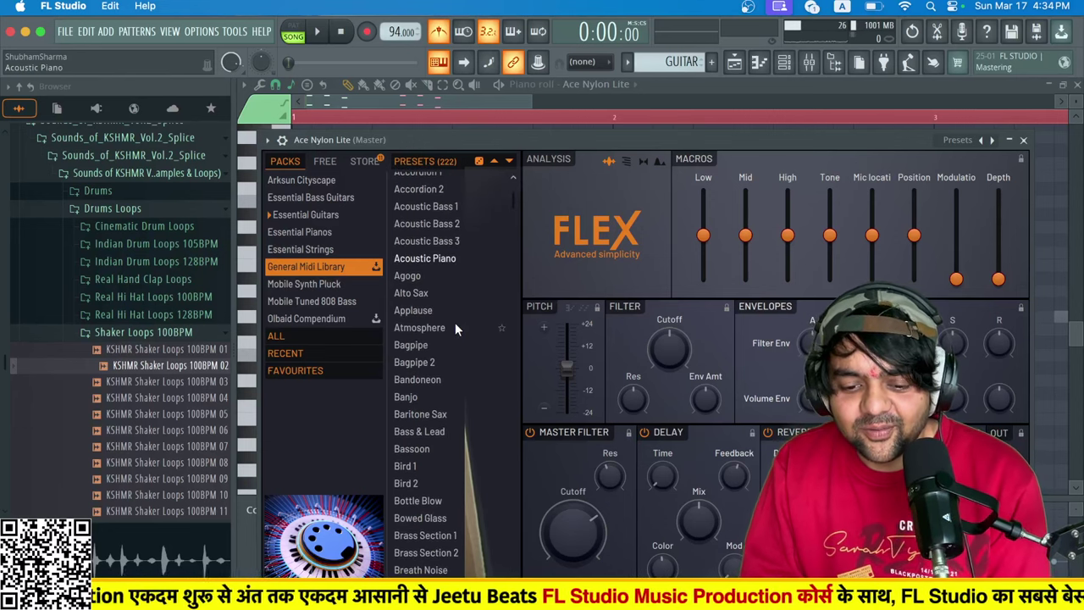
pyautogui.scroll(3, 455, 328)
# Solo the Ace Nylon Lite channel, audition it in pattern mode, and reopen its instrument.
pyautogui.click(785, 62)
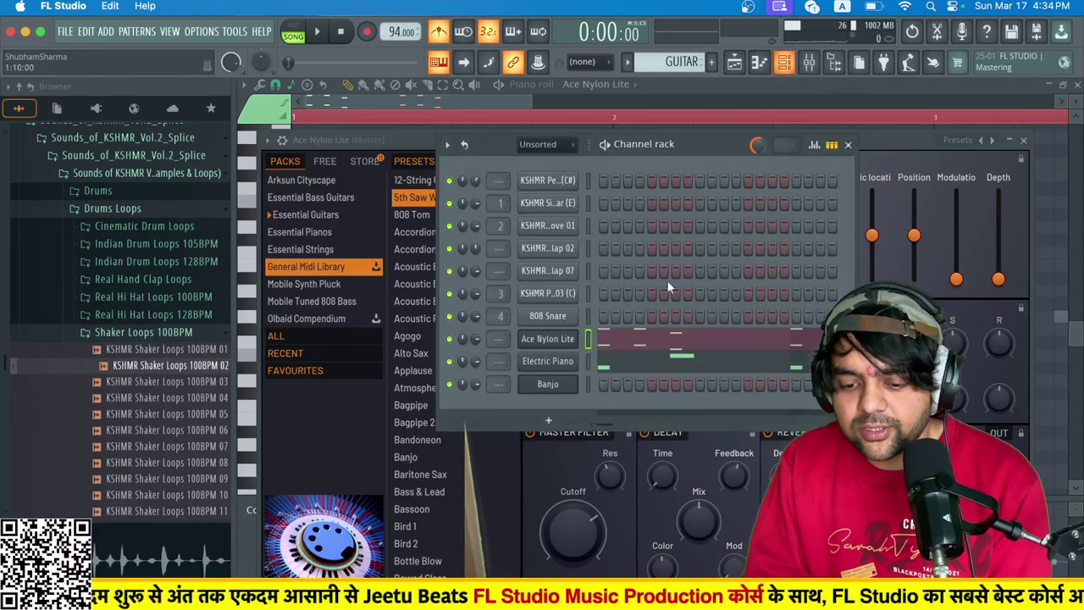
pyautogui.rightClick(451, 340)
pyautogui.click(470, 352)
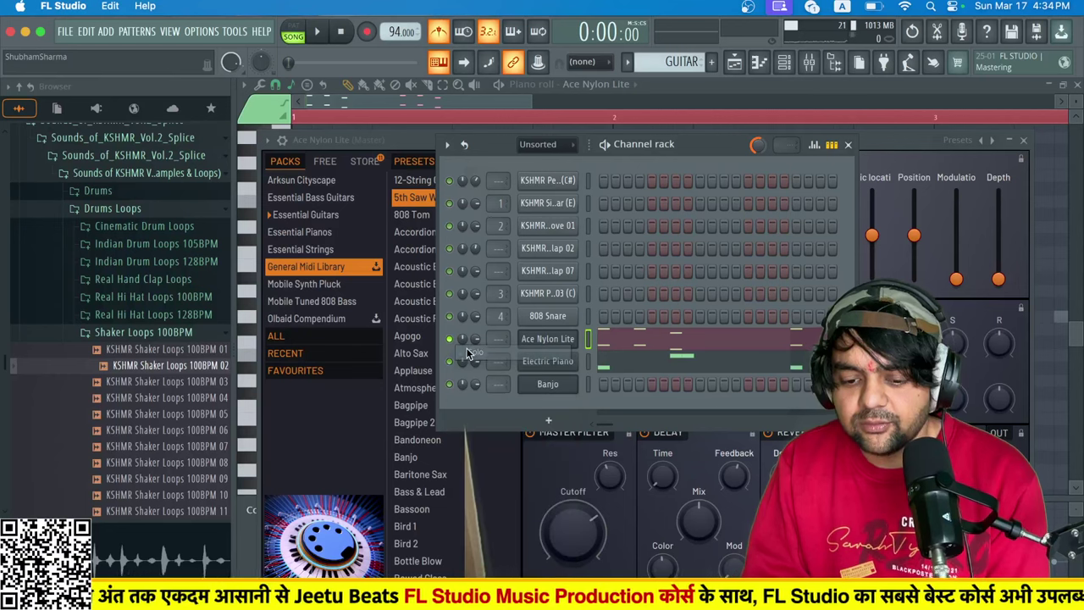
pyautogui.click(298, 27)
pyautogui.press('space')
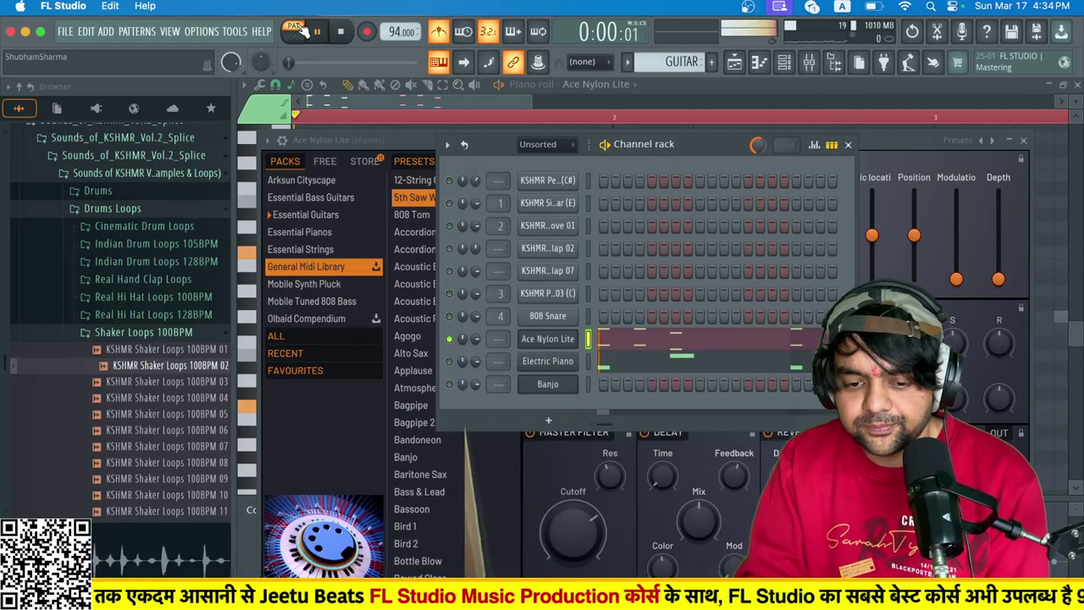
pyautogui.click(559, 339)
pyautogui.press('space')
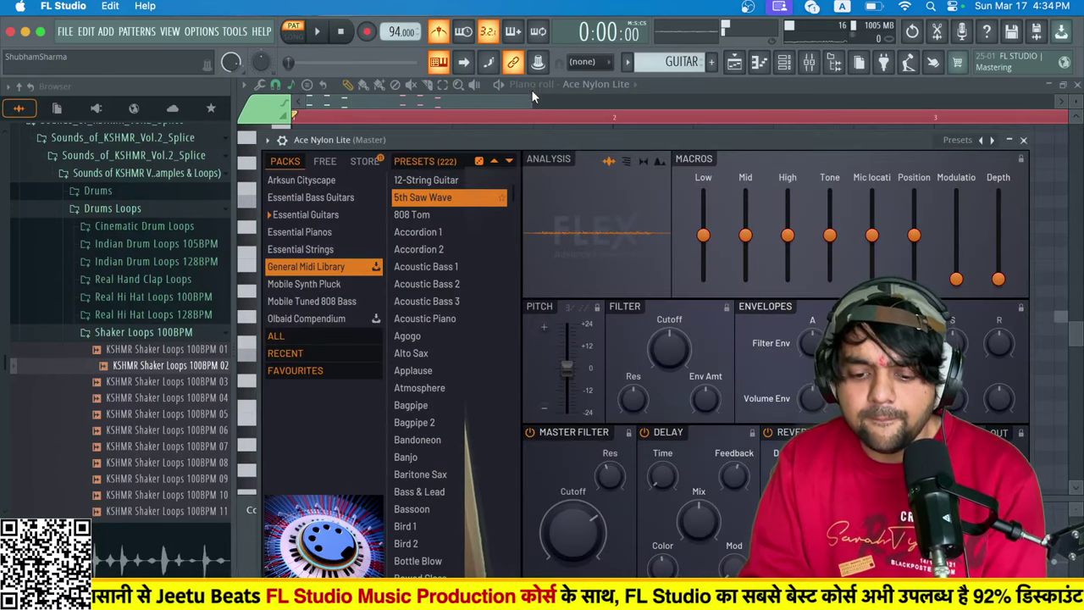
# Try the Choir Aahs preset from the General Midi Library on the soloed channel.
pyautogui.scroll(-4, 440, 485)
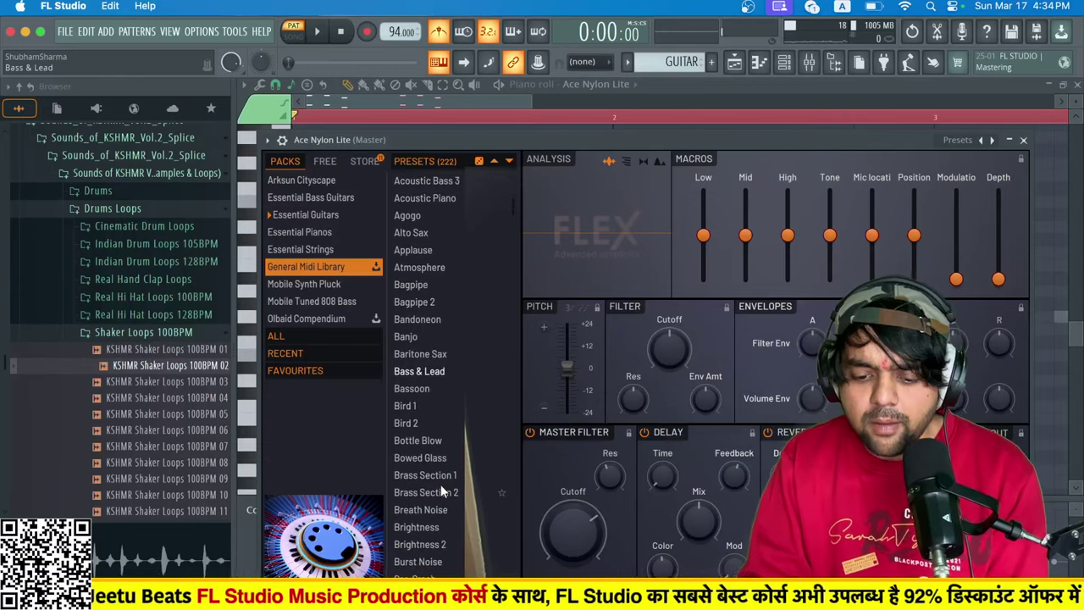
pyautogui.scroll(-5, 449, 476)
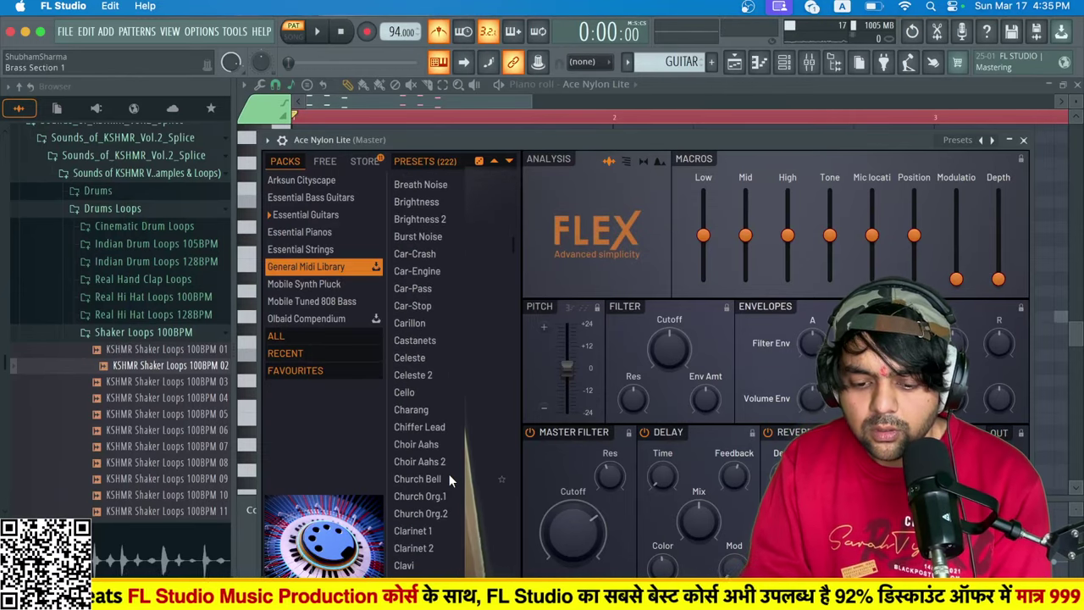
pyautogui.hotkey('ctrl', 'Right')
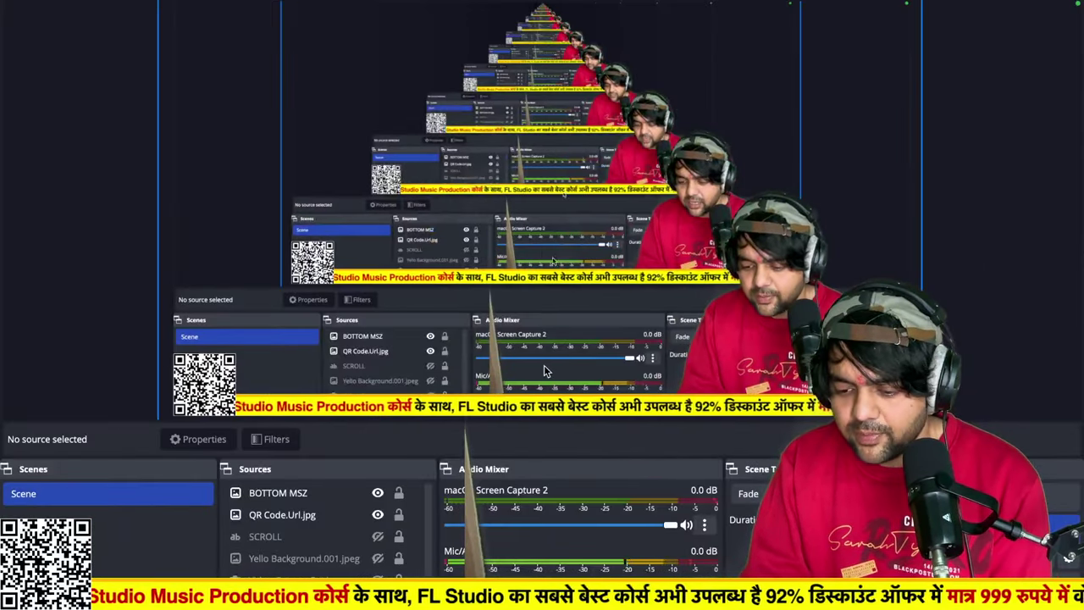
pyautogui.hotkey('ctrl', 'Left')
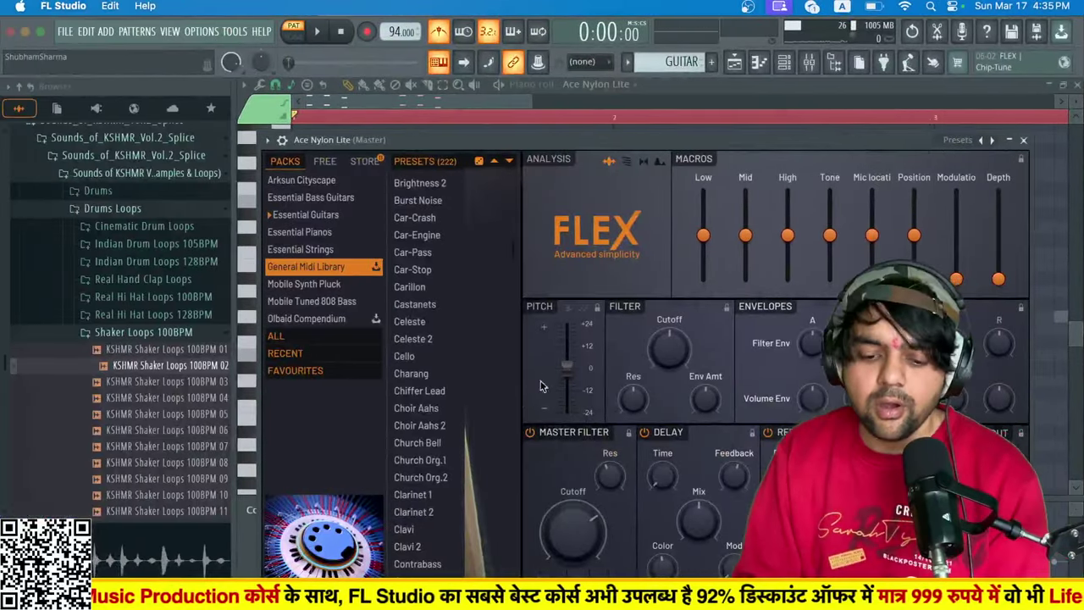
pyautogui.click(434, 444)
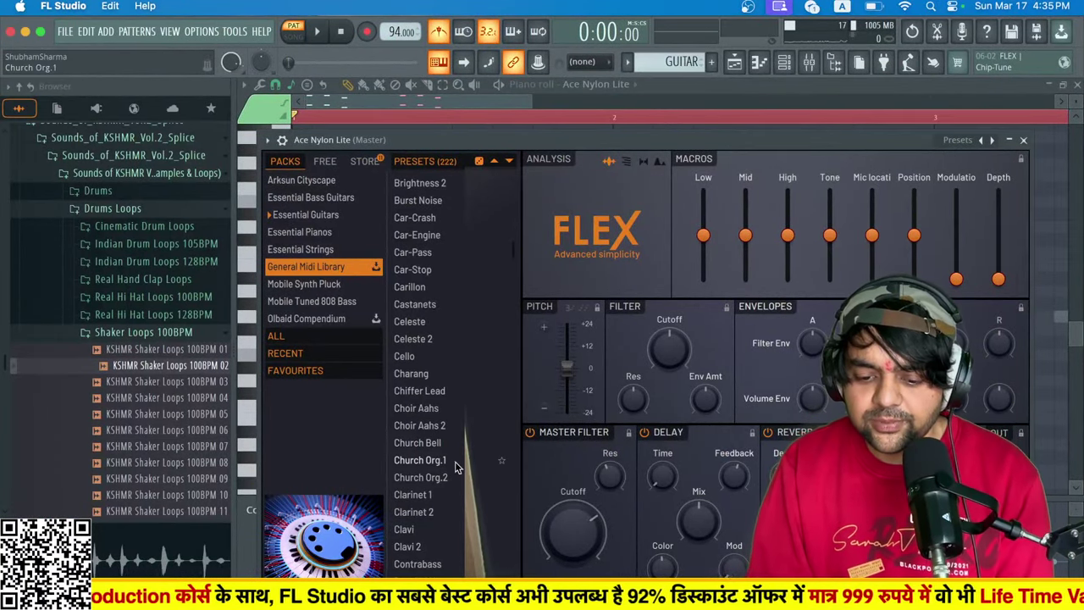
pyautogui.click(434, 410)
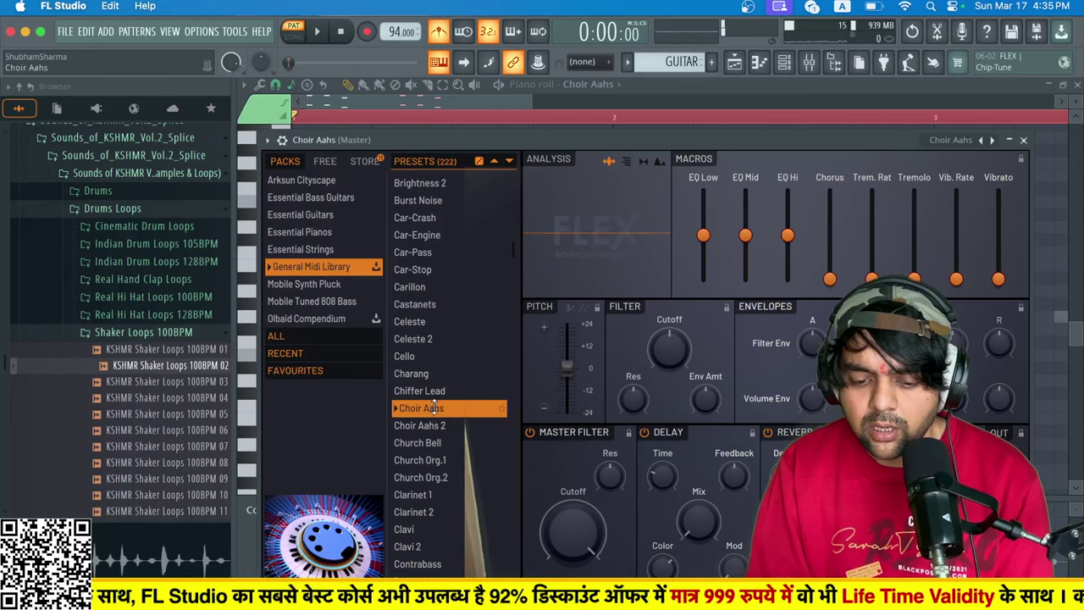
# Try the Harp preset from further down the General Midi Library.
pyautogui.scroll(-4, 441, 418)
pyautogui.scroll(4, 441, 418)
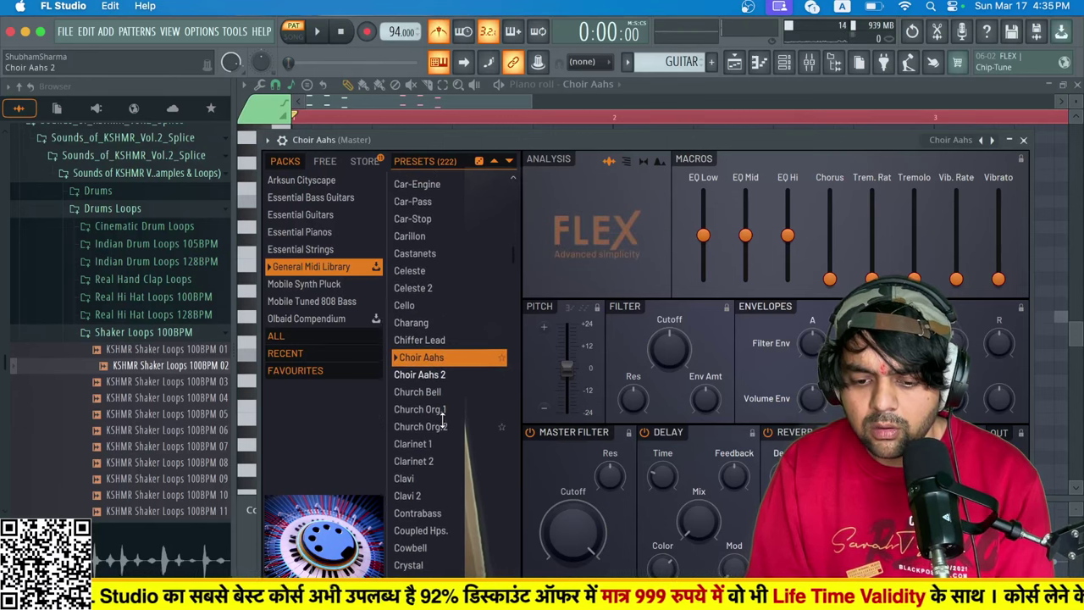
pyautogui.scroll(1, 441, 424)
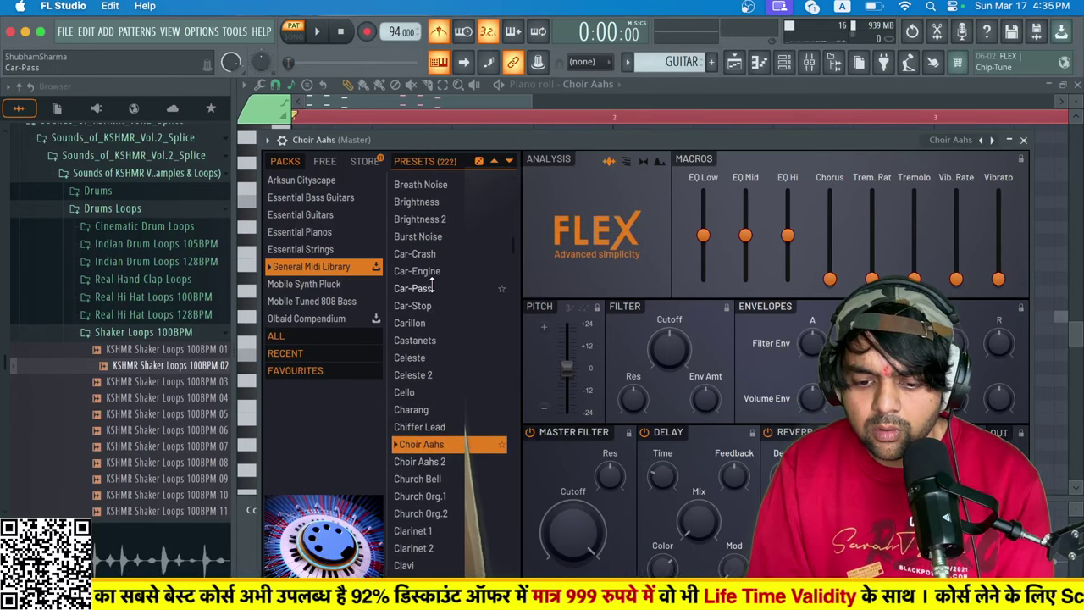
pyautogui.scroll(-10, 433, 288)
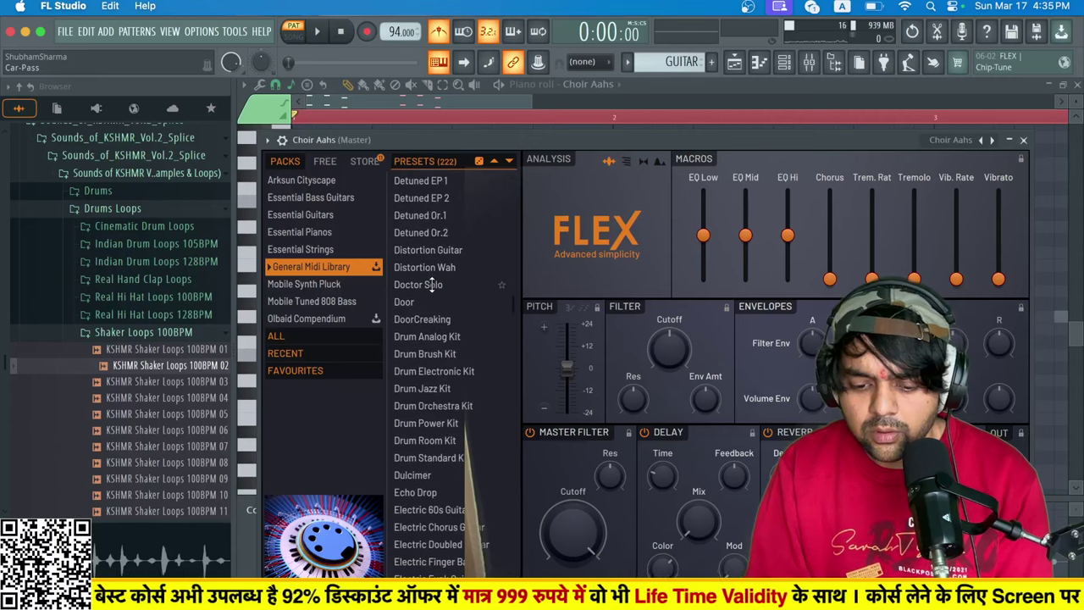
pyautogui.scroll(-3, 432, 284)
pyautogui.scroll(-5, 432, 285)
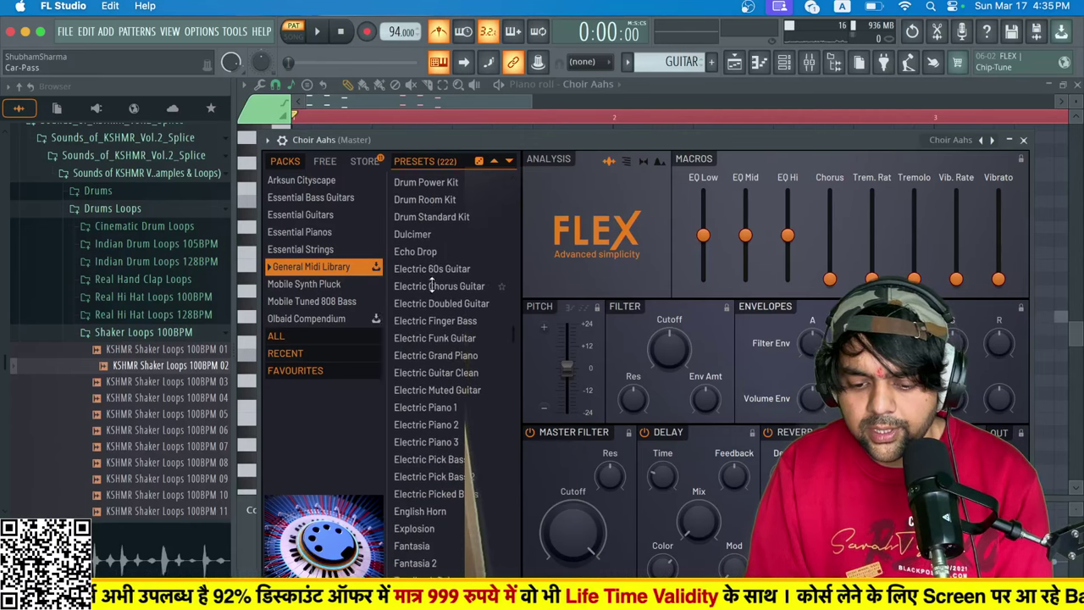
pyautogui.scroll(-4, 432, 286)
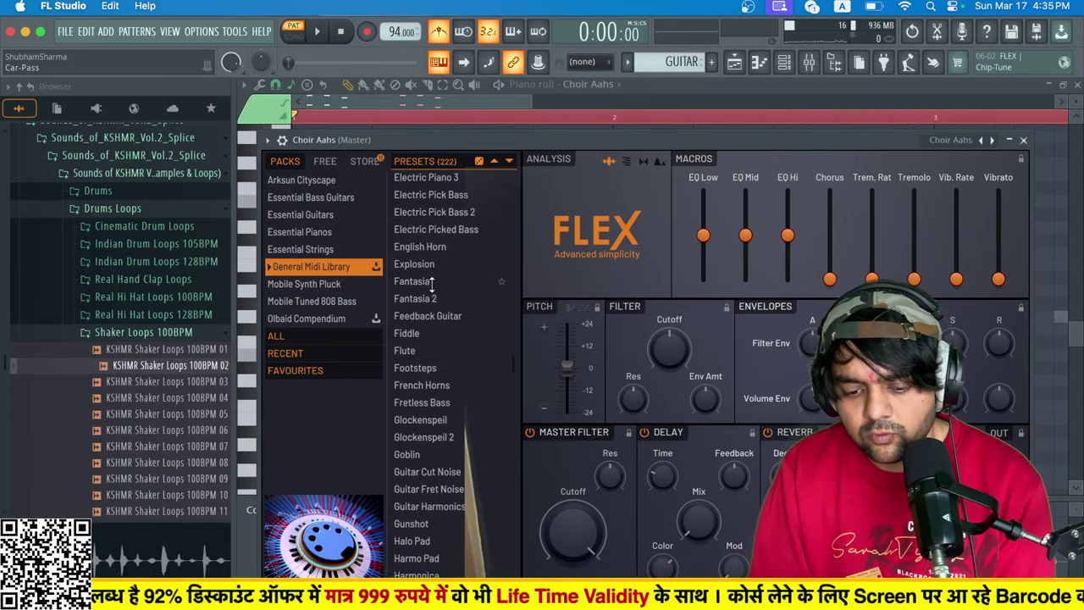
pyautogui.scroll(-5, 431, 285)
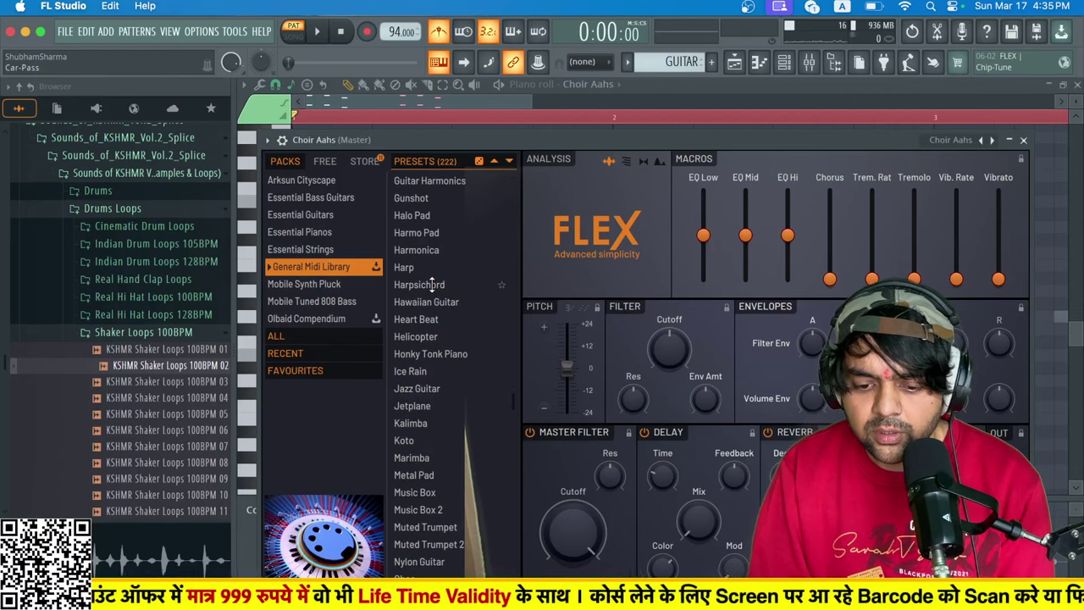
pyautogui.click(413, 269)
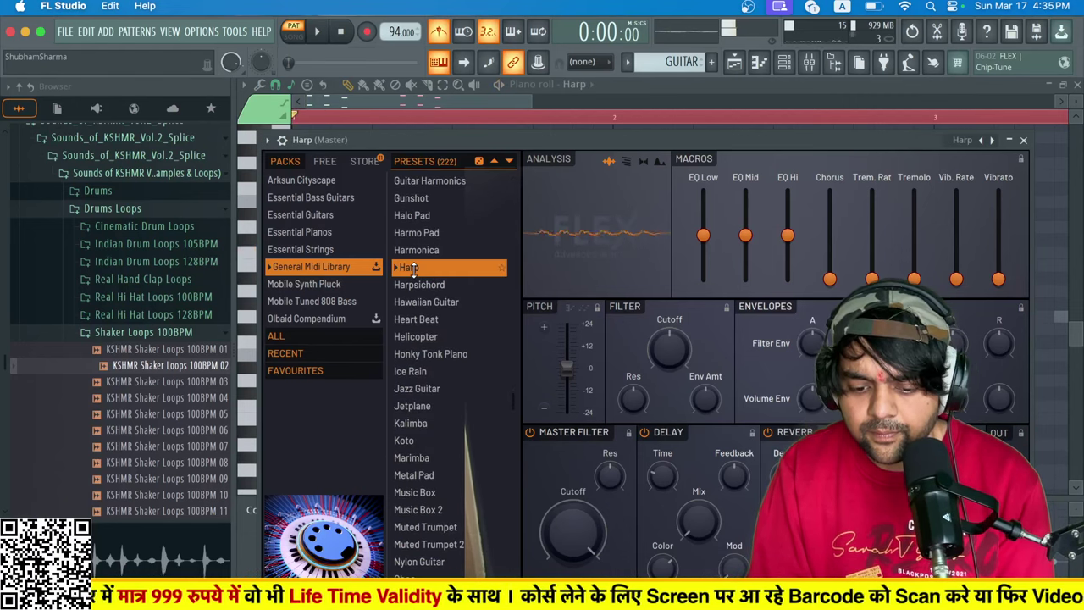
# Load the Orch Horns preset from the General Midi Library on the channel.
pyautogui.click(411, 423)
pyautogui.scroll(-3, 444, 420)
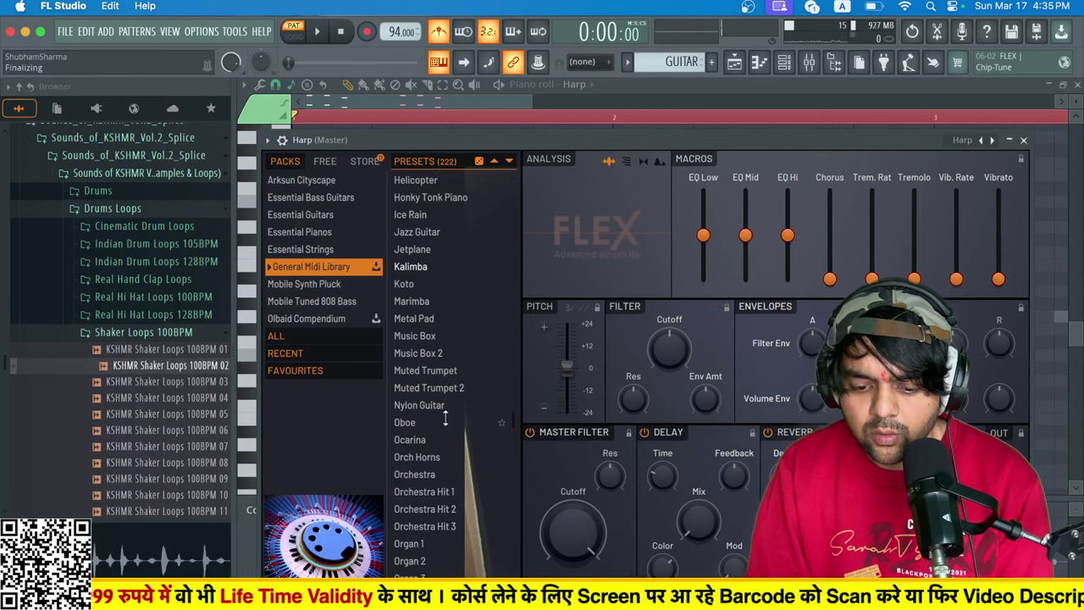
pyautogui.click(428, 458)
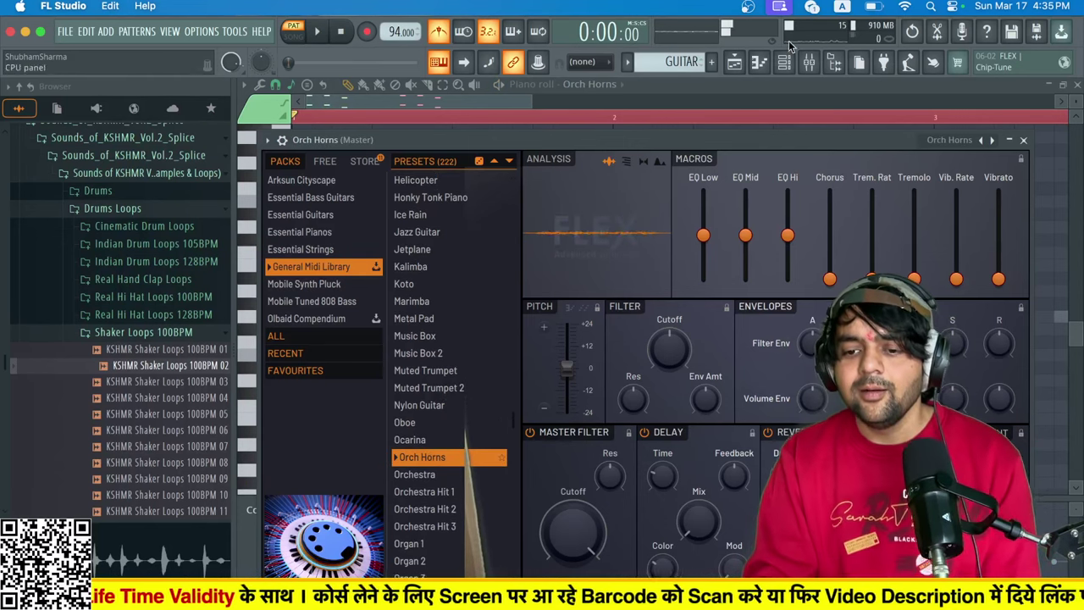
# Examine the Orch Horns notes in the piano roll and bring up the playlist arrangement.
pyautogui.click(772, 61)
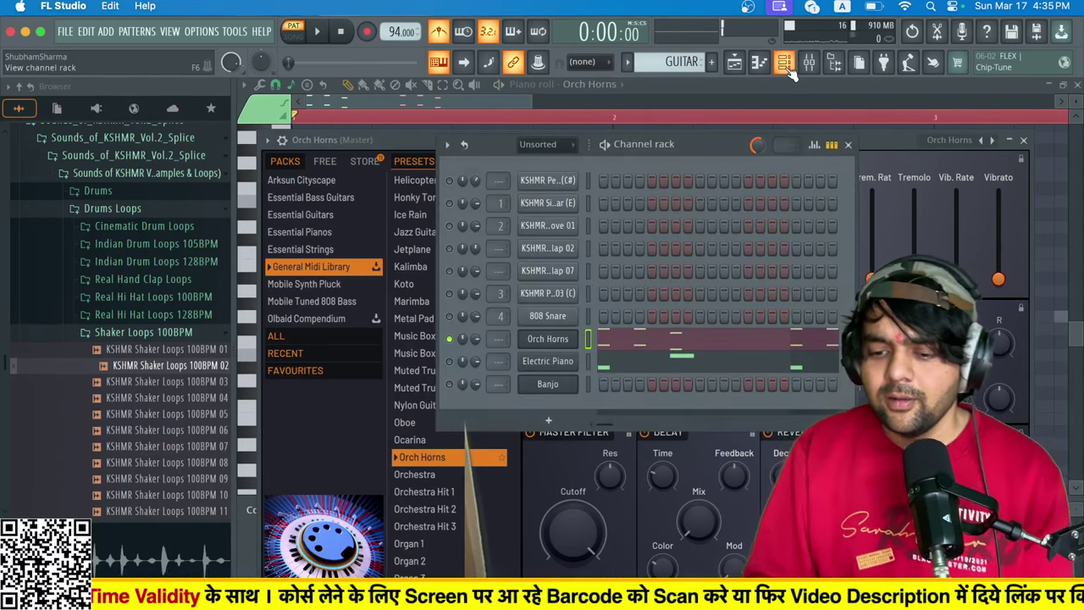
pyautogui.click(623, 339)
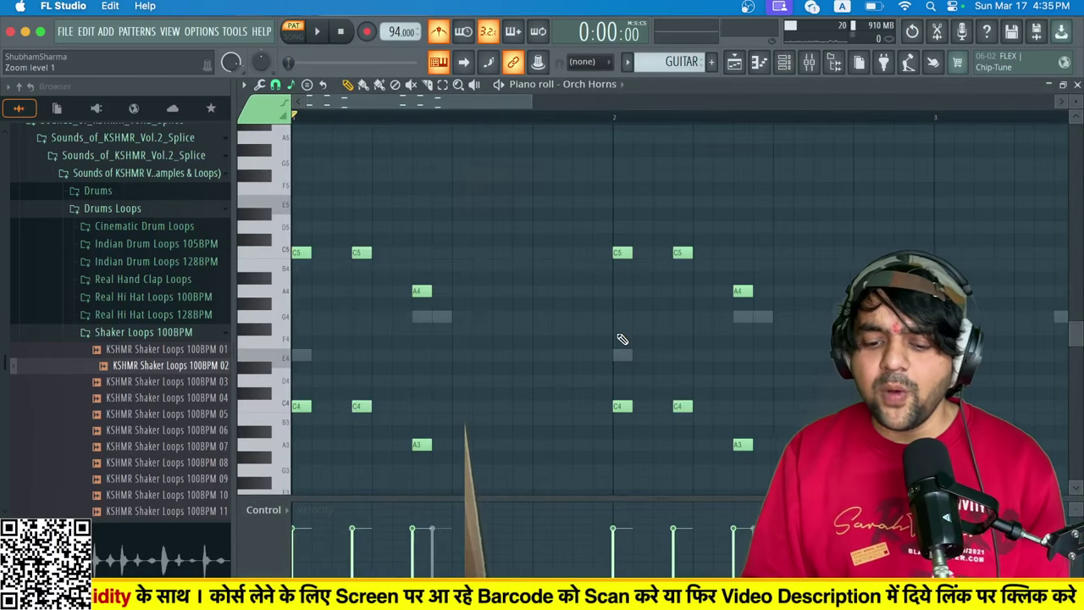
pyautogui.click(742, 65)
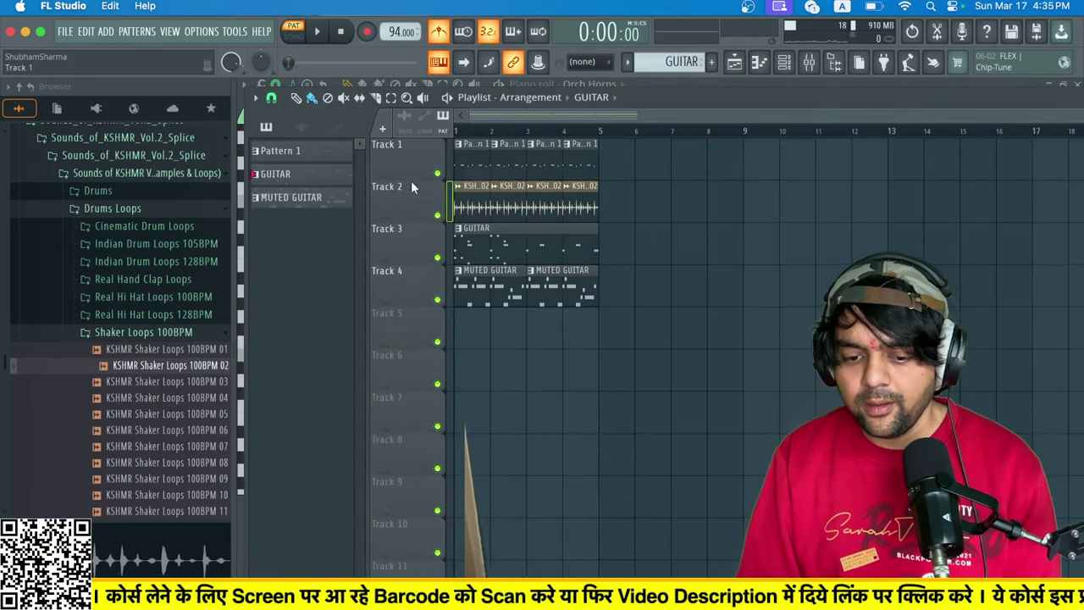
# Play the arrangement in song mode and turn on the Banjo channel alongside Orch Horns.
pyautogui.click(784, 64)
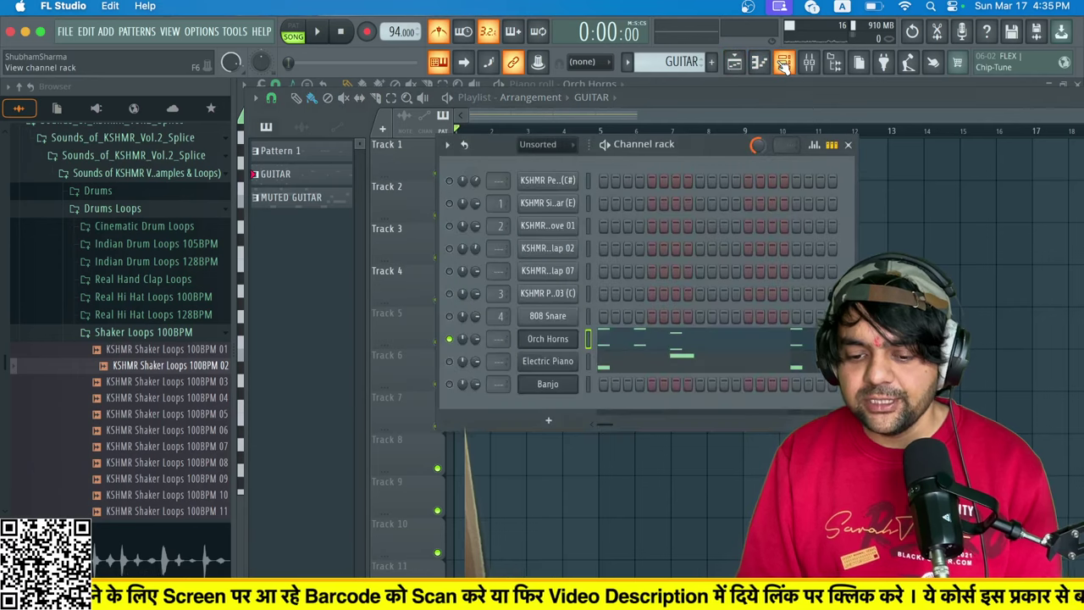
pyautogui.press('space')
pyautogui.click(450, 384)
pyautogui.press('space')
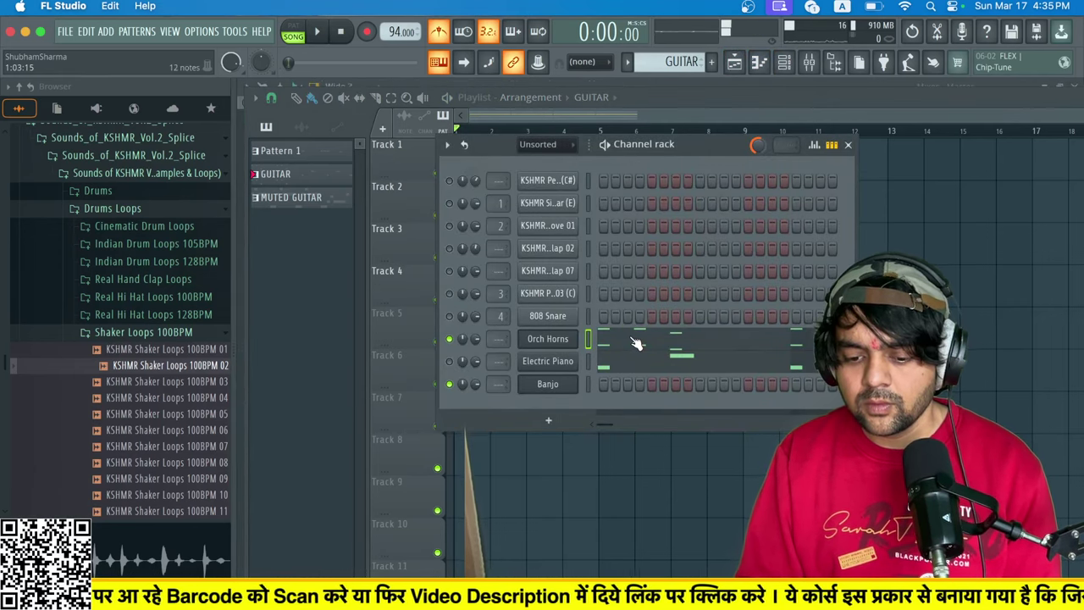
# Audition the Orch Horns preset in its FLEX instrument window and close the window.
pyautogui.click(571, 343)
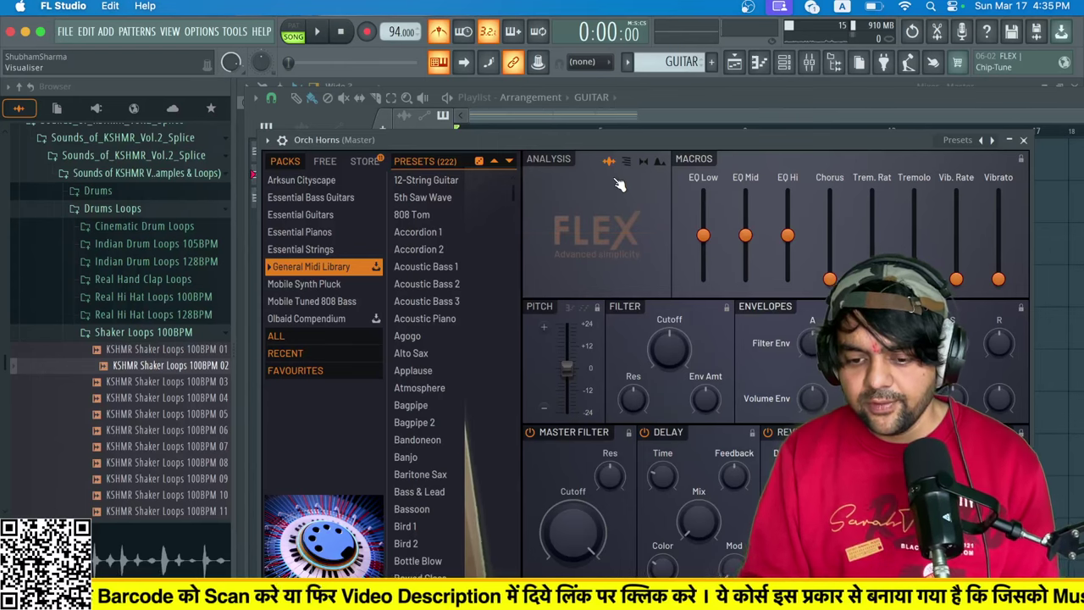
pyautogui.moveTo(618, 141); pyautogui.dragTo(618, 89)
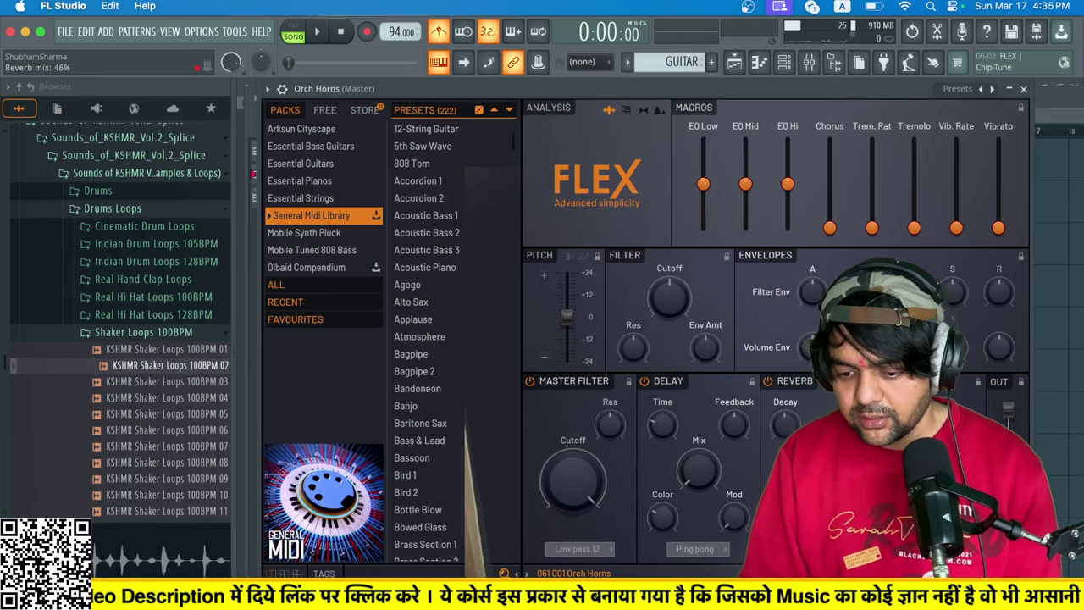
pyautogui.press('space')
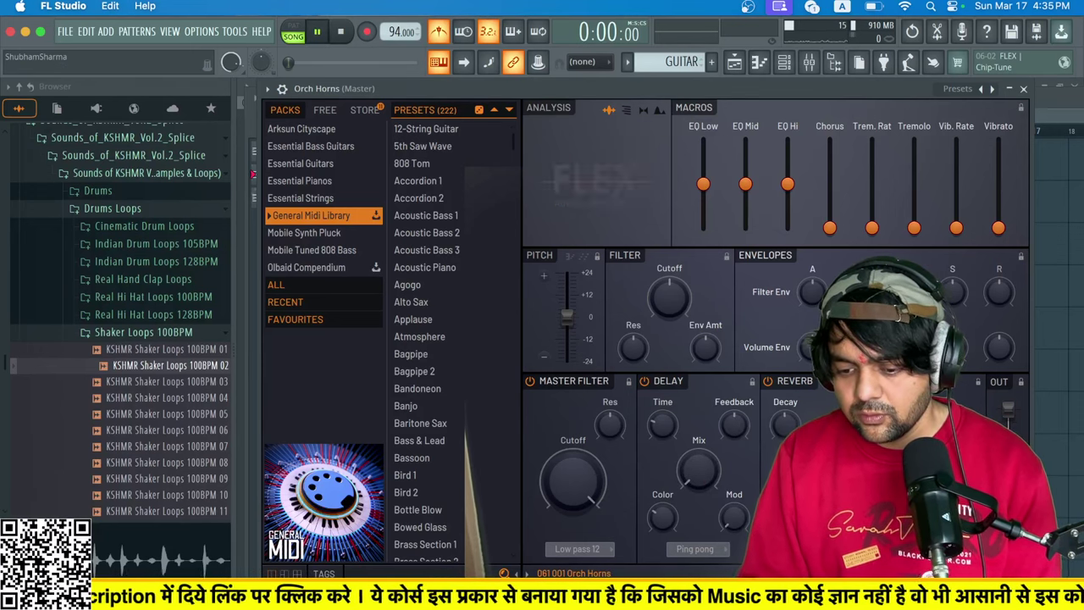
pyautogui.press('space')
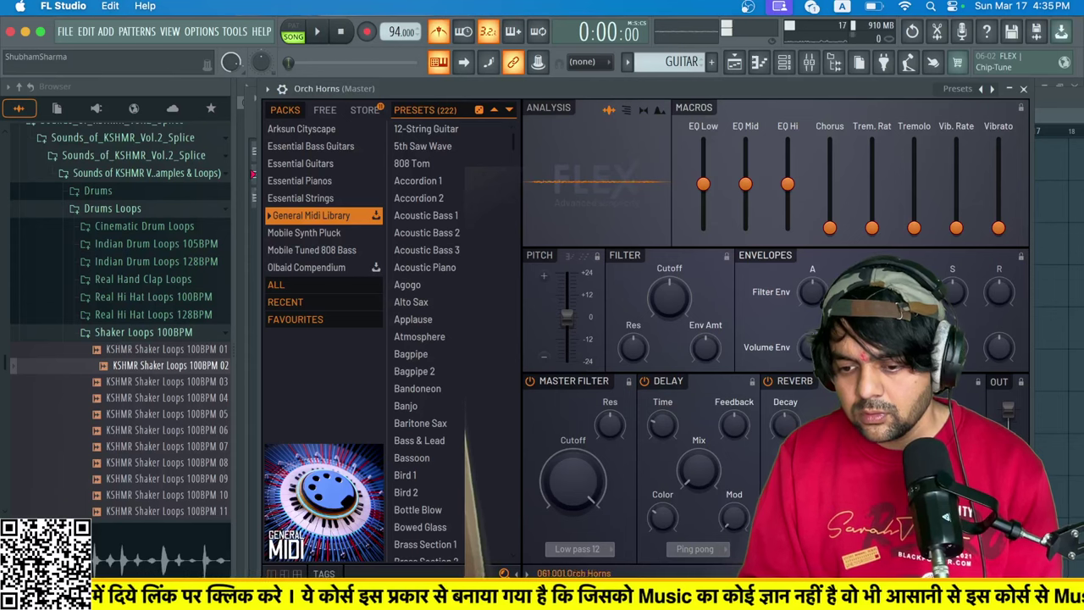
pyautogui.click(1024, 89)
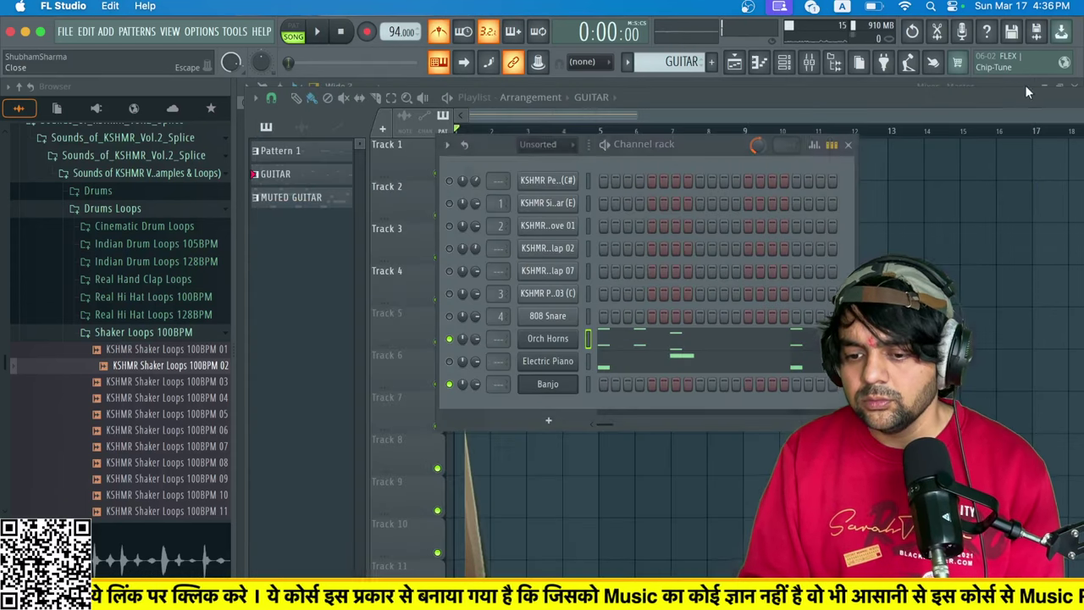
# Delete all Orch Horns notes after the opening C5 and C4 pair in the piano roll and play the result.
pyautogui.click(652, 341)
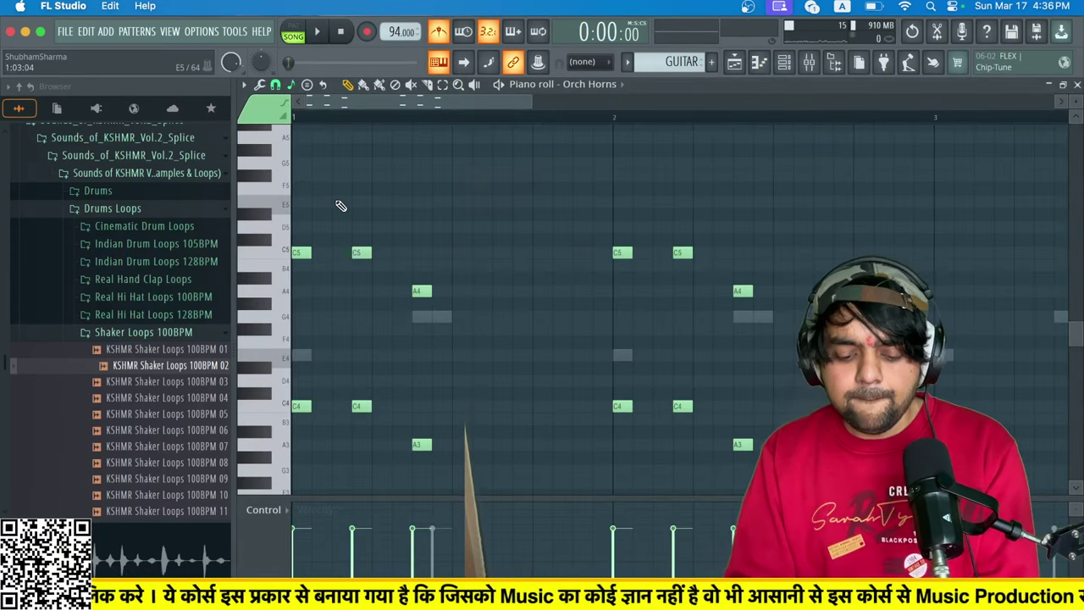
pyautogui.moveTo(327, 199); pyautogui.dragTo(988, 584)
pyautogui.press('Delete')
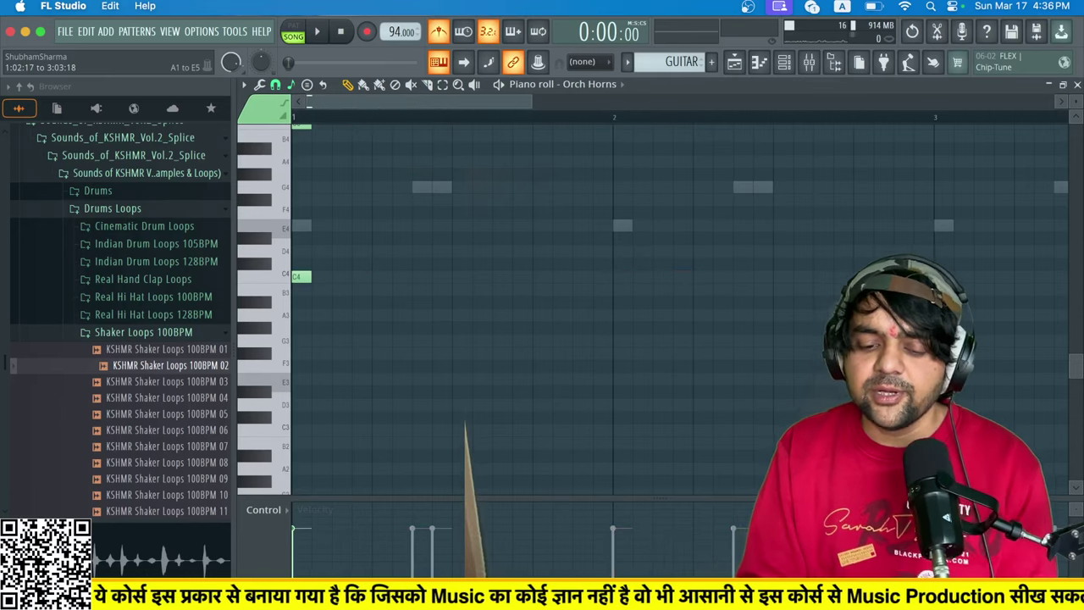
pyautogui.press('space')
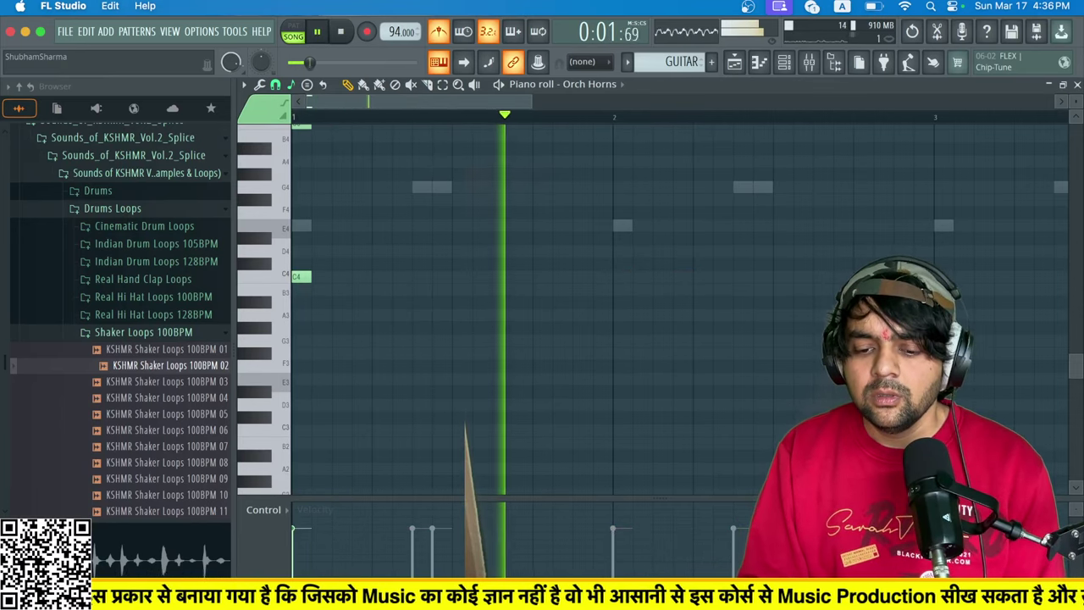
pyautogui.press('space')
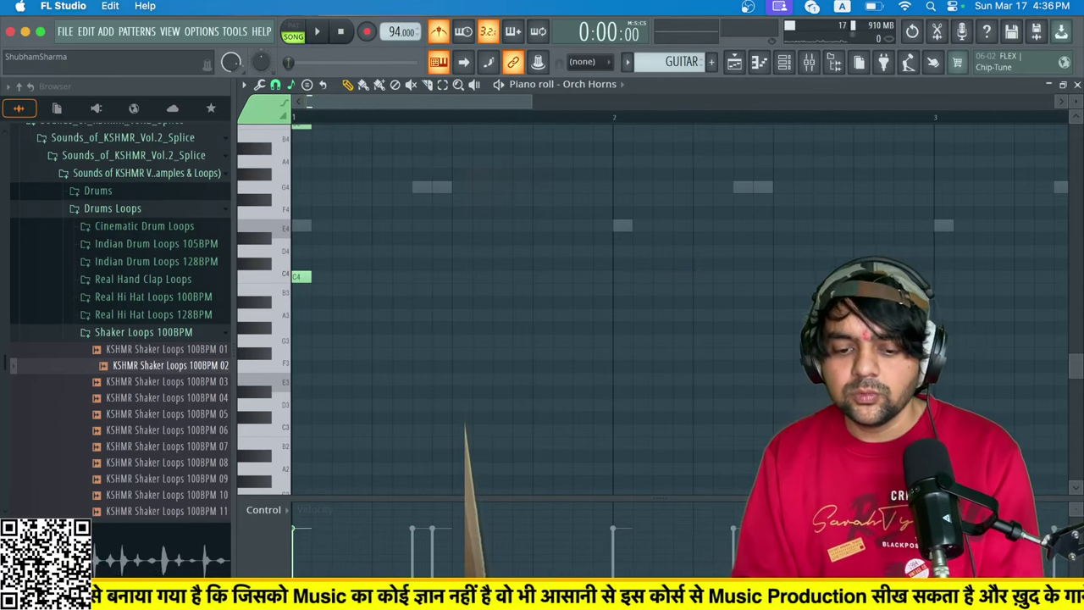
# Try a two-step length on the opening C5 and C4 notes, then restore one step and play them.
pyautogui.scroll(3, 716, 479)
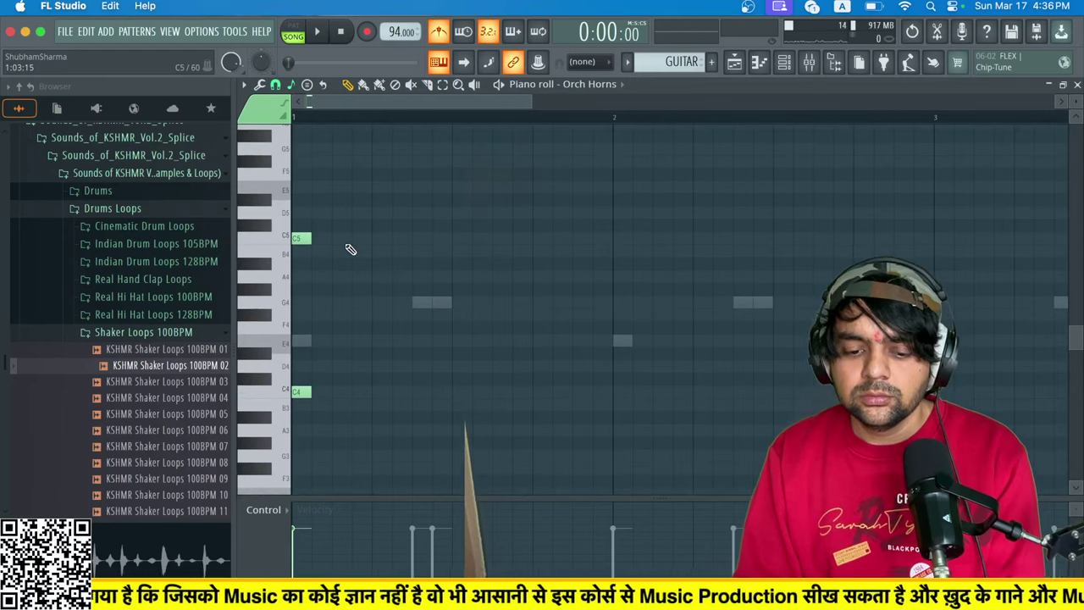
pyautogui.moveTo(314, 207); pyautogui.dragTo(307, 500)
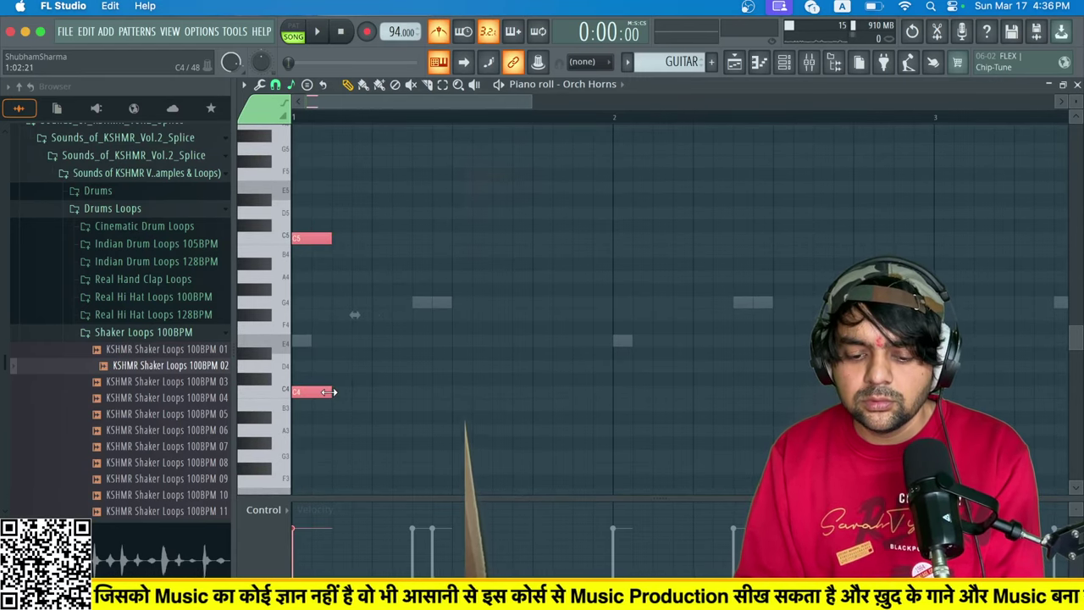
pyautogui.moveTo(330, 392); pyautogui.dragTo(311, 392)
pyautogui.press('space')
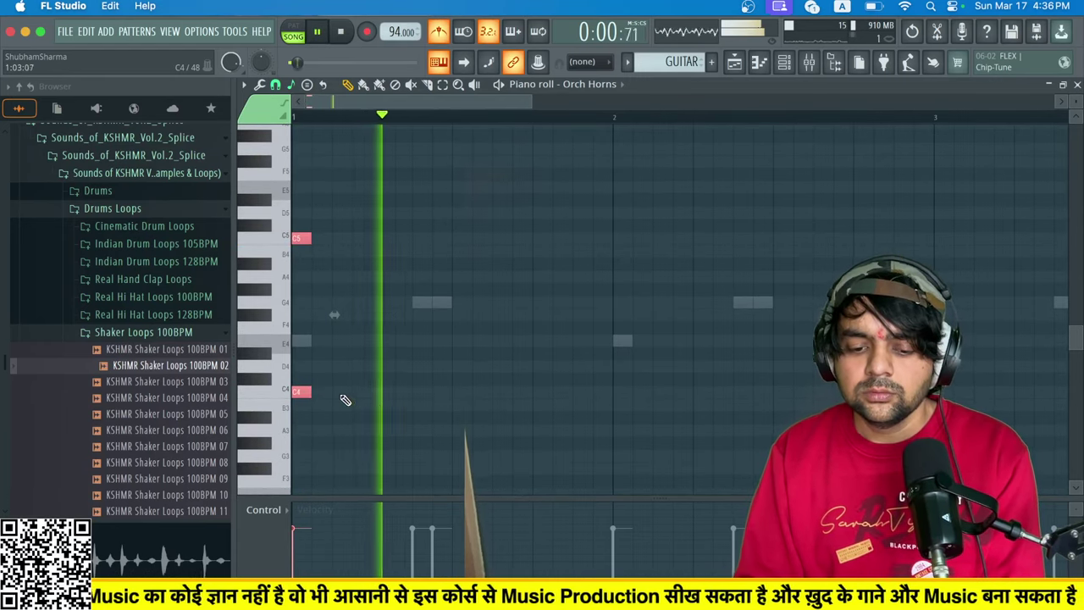
# Add C4 and C5 notes at step 13 and an A3 note at step 15 of bar 1, and play them.
pyautogui.click(538, 392)
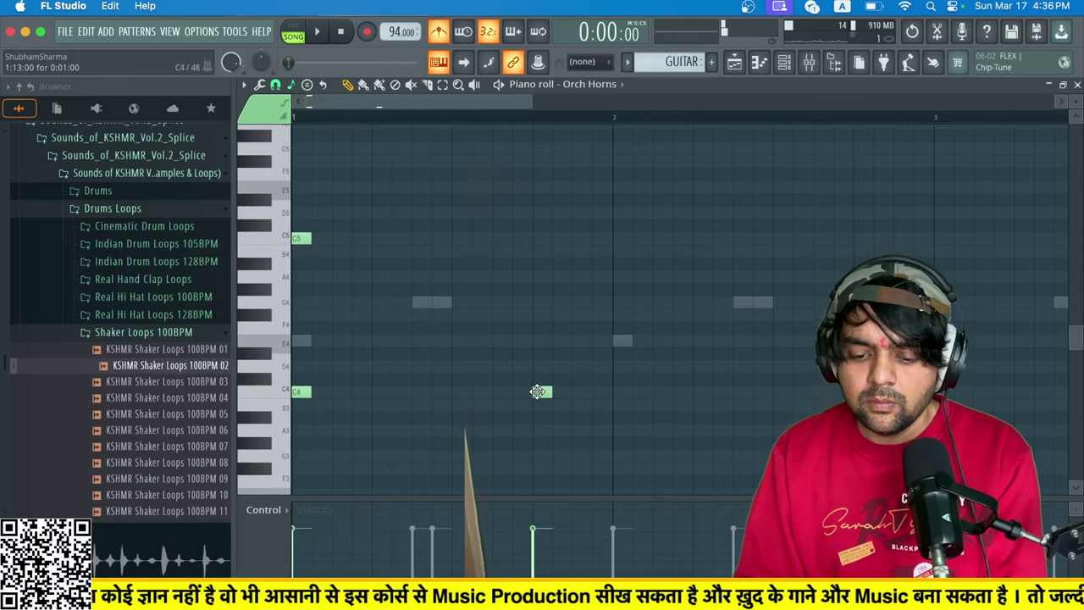
pyautogui.click(573, 427)
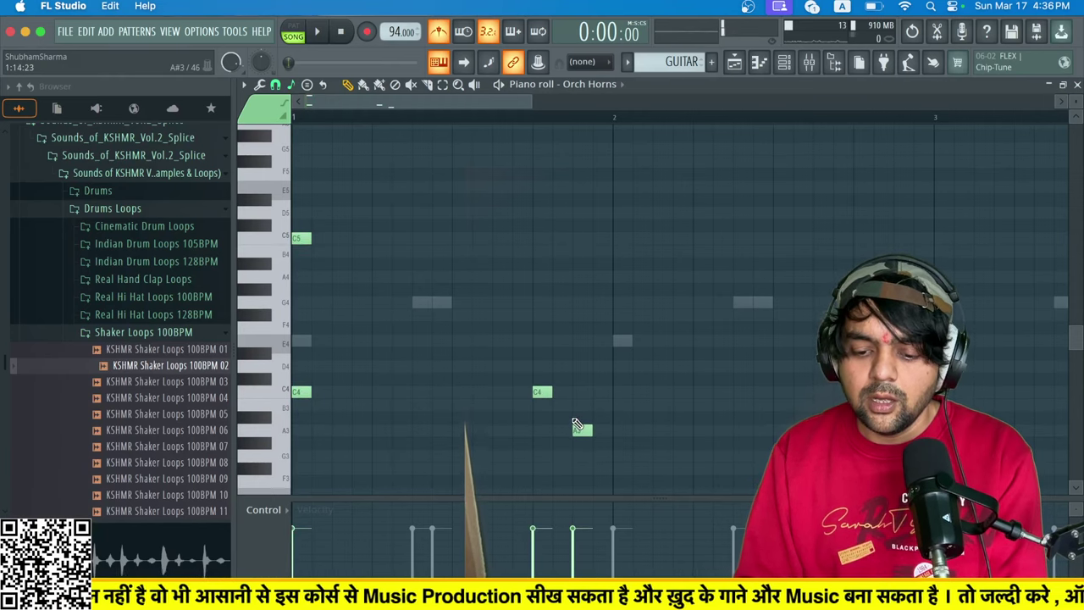
pyautogui.press('space')
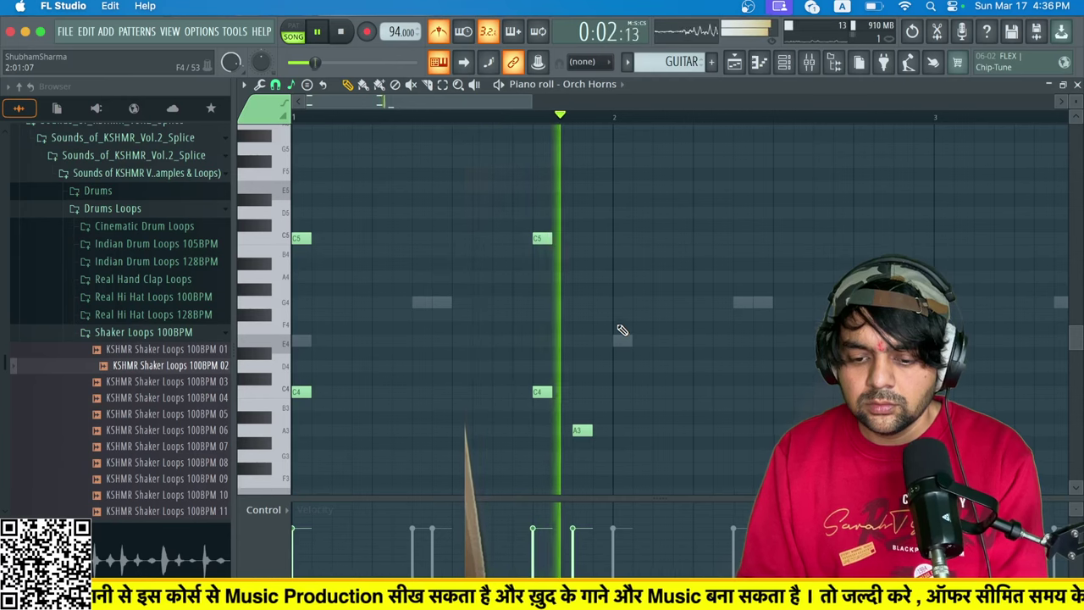
pyautogui.press('space')
# Move the C5 and C4 pair to step 15 of bar 1 and A3 to the start of bar 2, doubled with A4.
pyautogui.moveTo(534, 208); pyautogui.dragTo(543, 428)
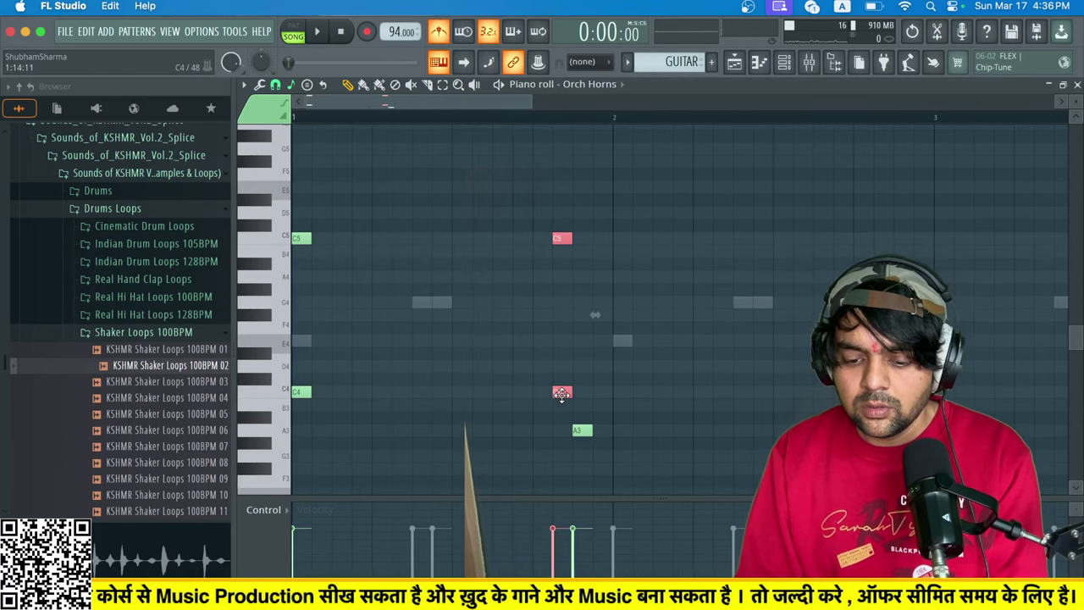
pyautogui.moveTo(593, 430); pyautogui.dragTo(605, 430)
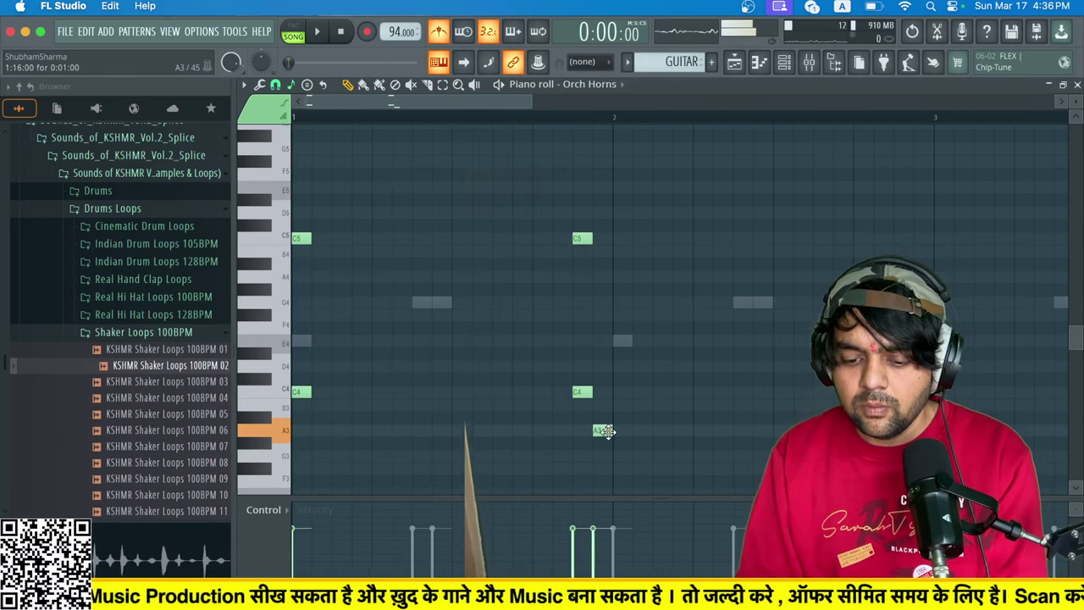
pyautogui.press('space')
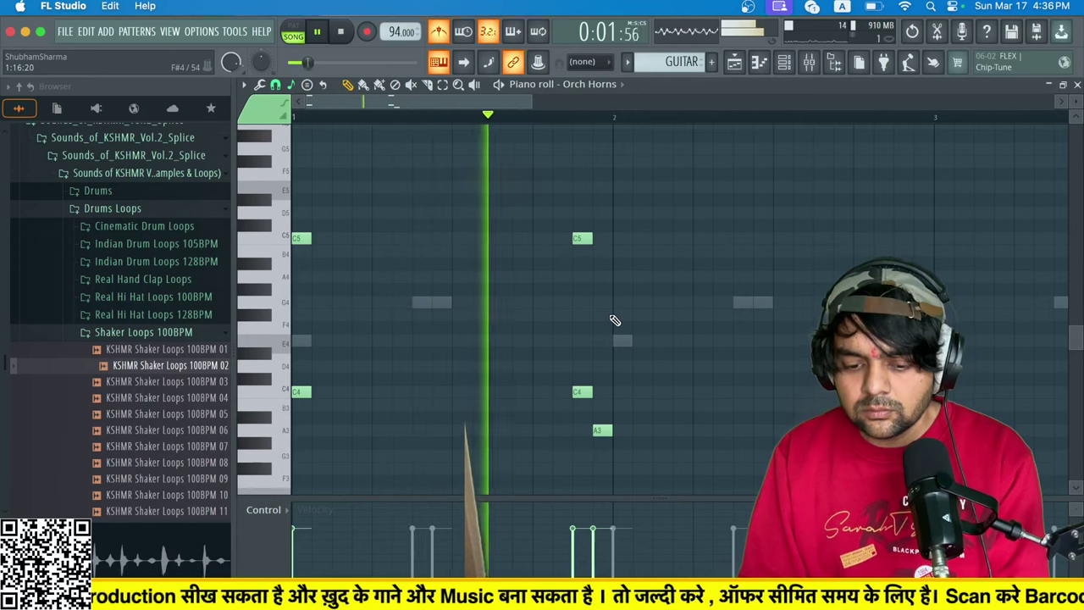
pyautogui.press('space')
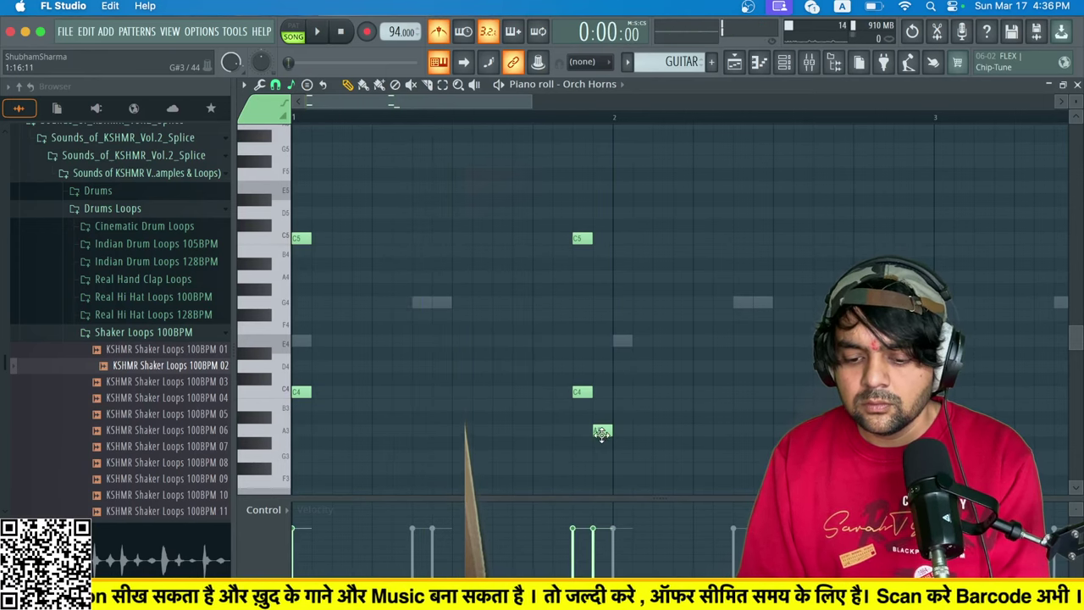
pyautogui.moveTo(602, 434); pyautogui.dragTo(622, 433)
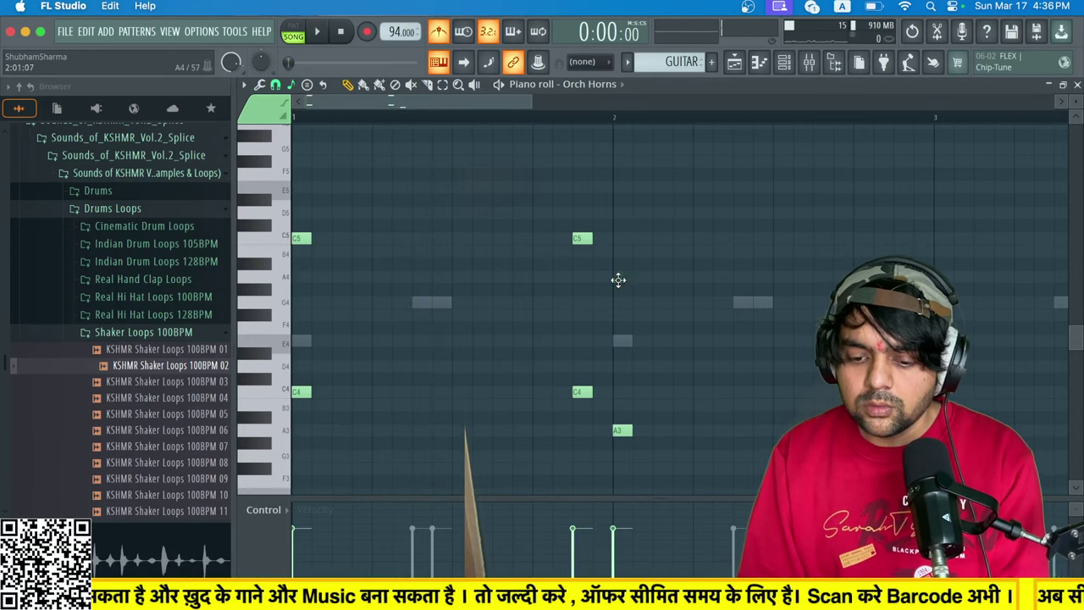
pyautogui.press('space')
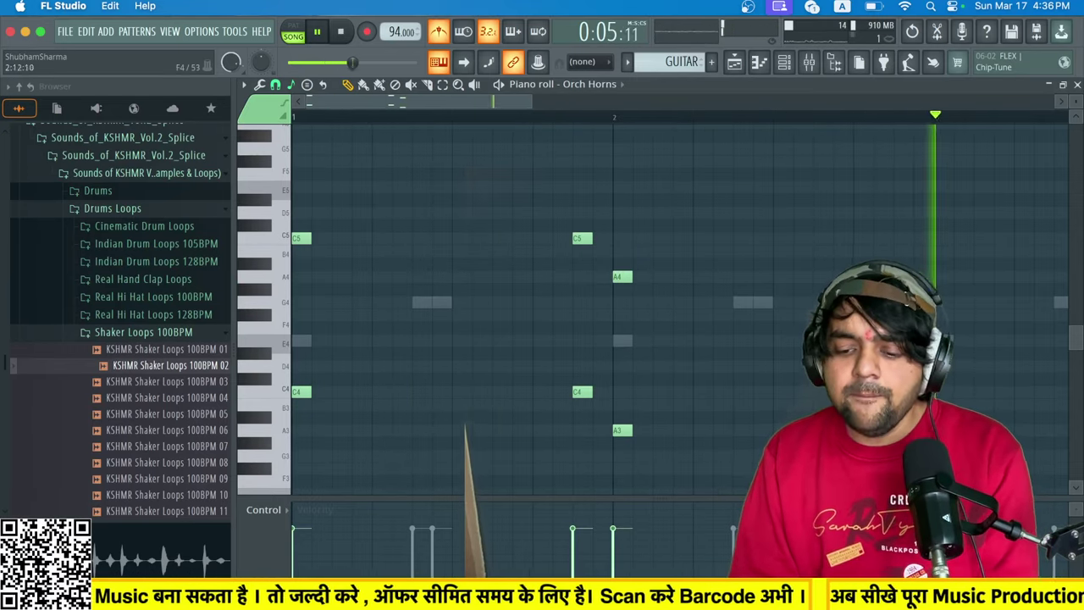
pyautogui.press('space')
# Try a copy of the C and A octave pairs ending on the start of bar 3 and play it back.
pyautogui.moveTo(574, 207); pyautogui.dragTo(661, 437)
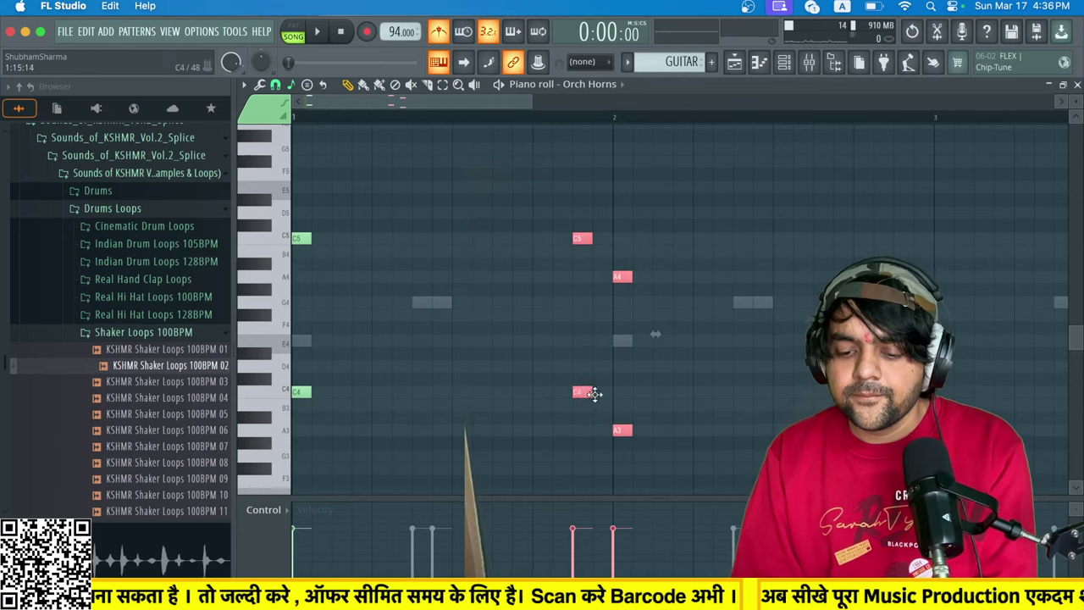
pyautogui.moveTo(594, 394); pyautogui.dragTo(875, 394)
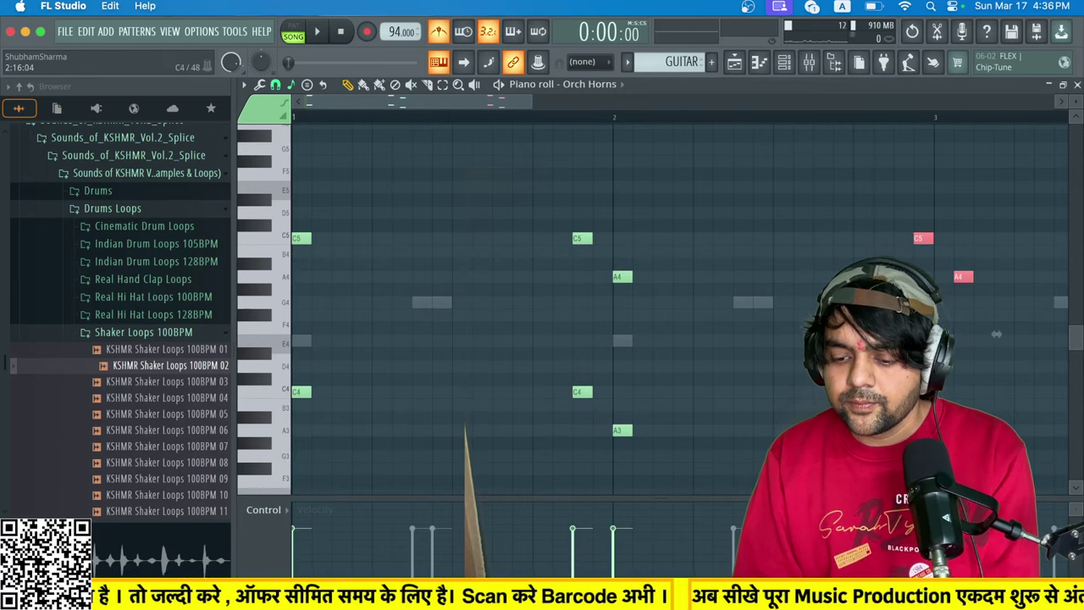
pyautogui.moveTo(996, 334); pyautogui.dragTo(977, 333)
pyautogui.press('space')
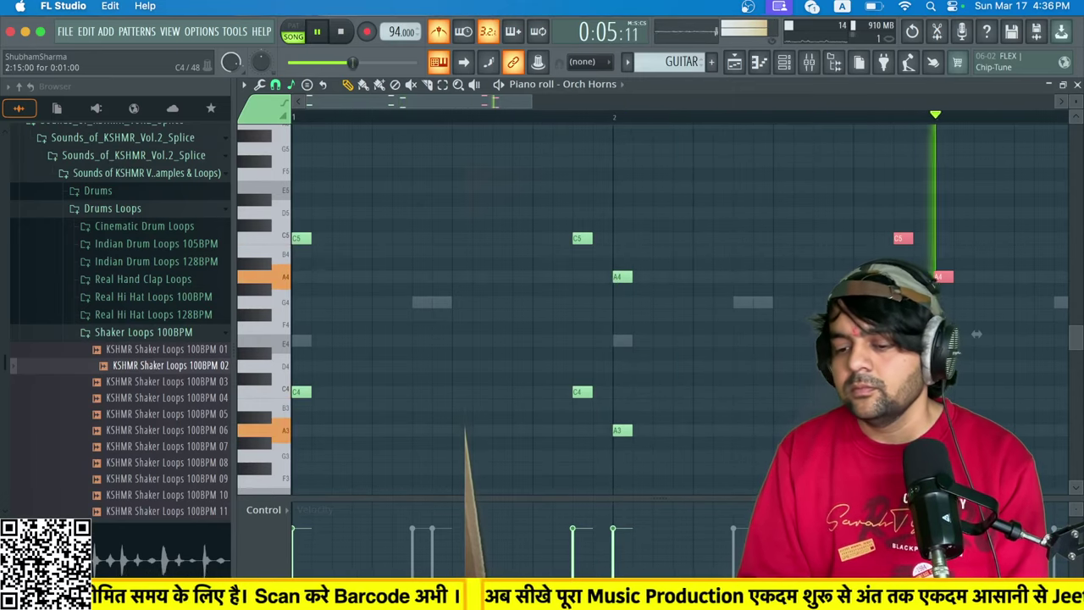
pyautogui.press('space')
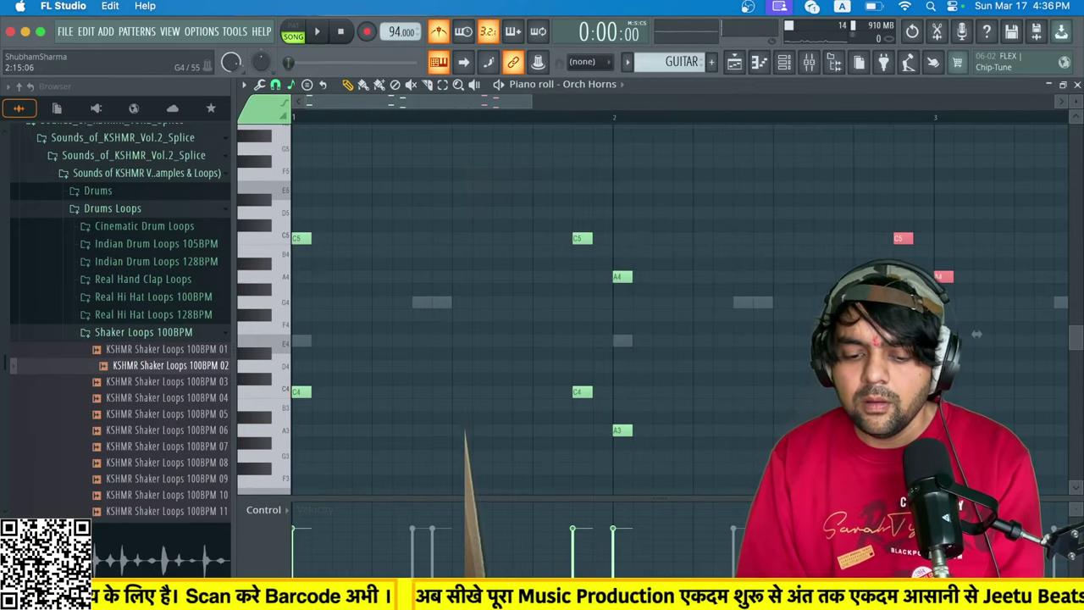
pyautogui.press('space')
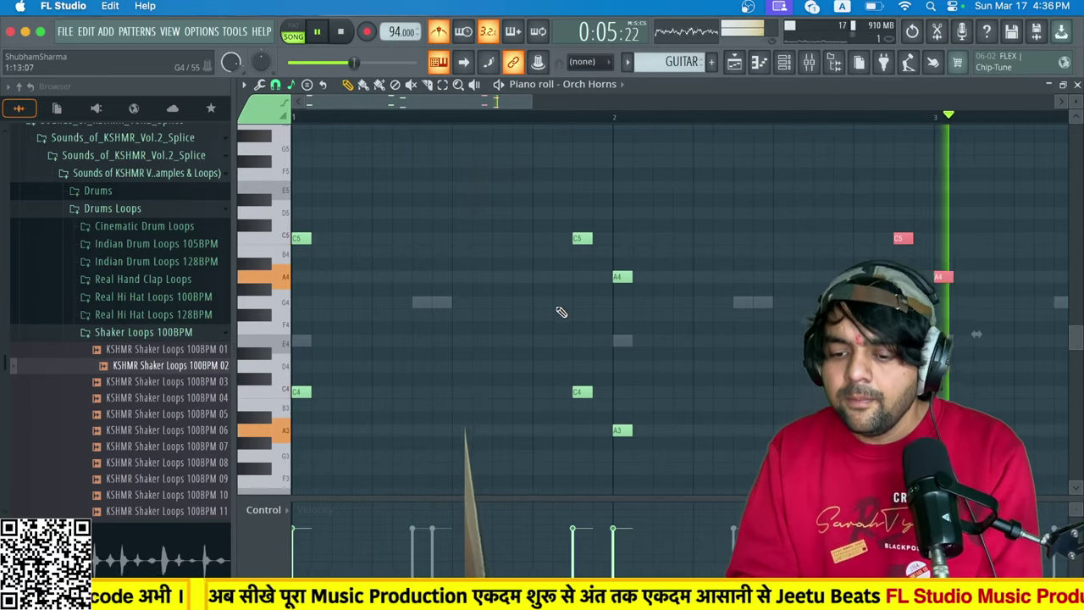
pyautogui.press('space')
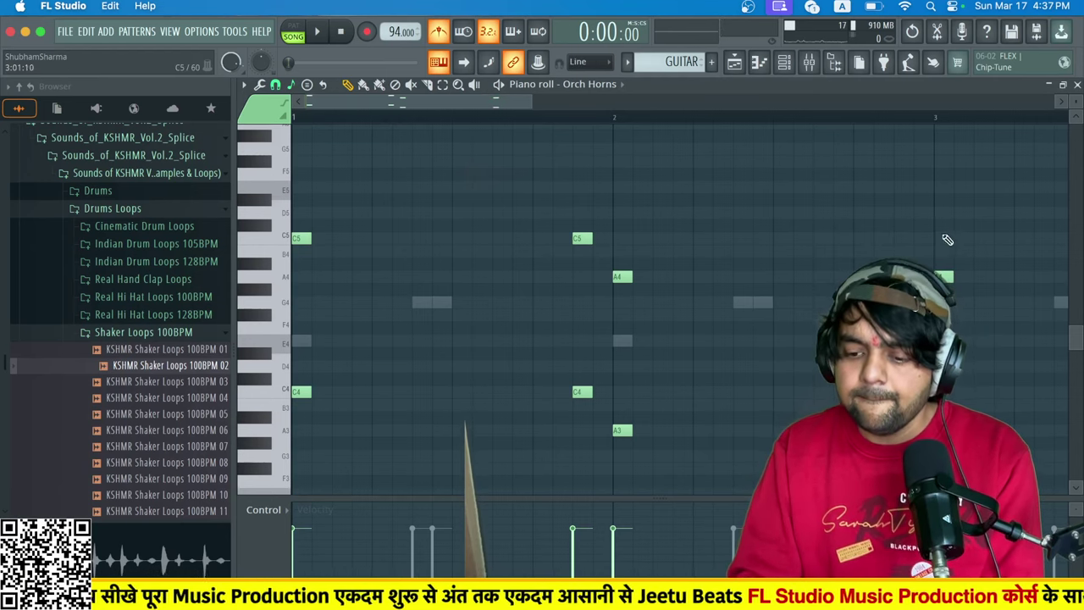
# Clear the trial notes around bar 3, copy the whole octave phrase from bar 1 to bar 3, and play it.
pyautogui.scroll(-3, 976, 323)
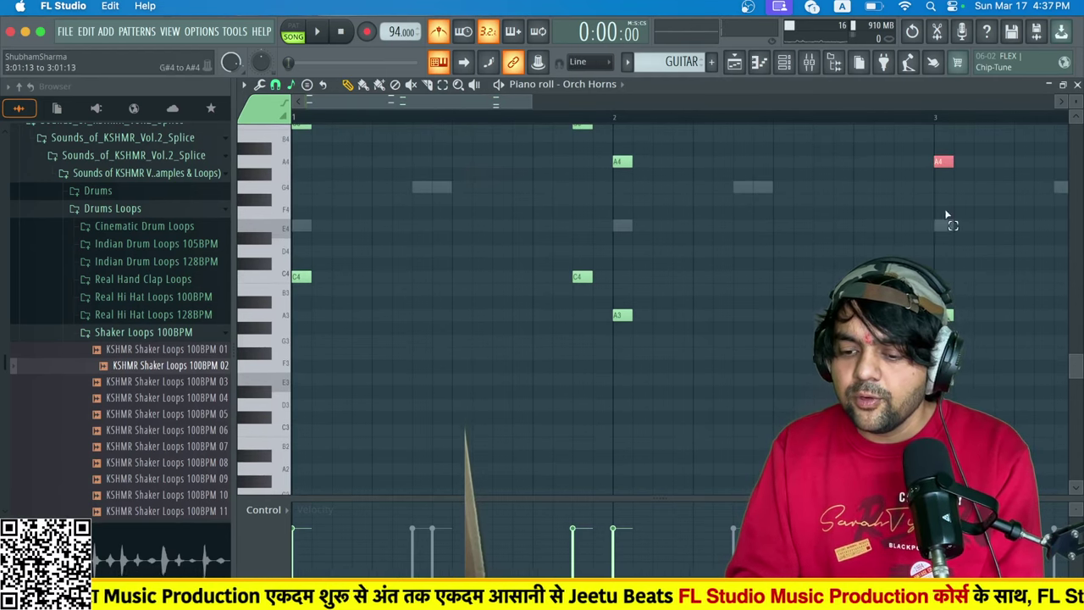
pyautogui.scroll(2, 743, 138)
pyautogui.moveTo(767, 144); pyautogui.dragTo(280, 432)
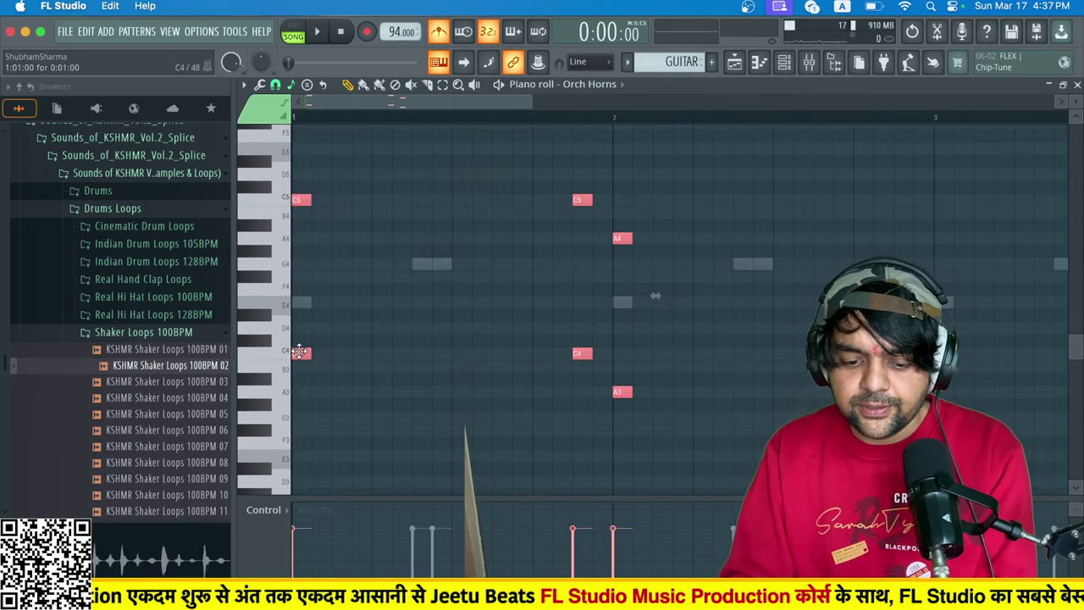
pyautogui.moveTo(299, 352); pyautogui.dragTo(957, 277)
pyautogui.hscroll(-2, 702, 332)
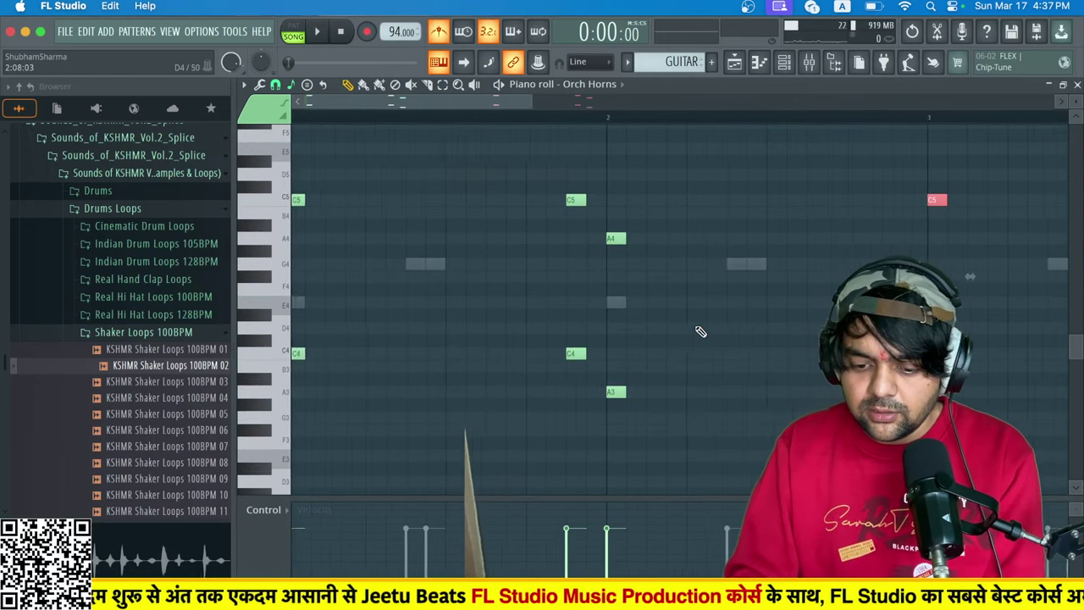
pyautogui.scroll(1, 701, 332)
pyautogui.scroll(-2, 701, 331)
pyautogui.press('space')
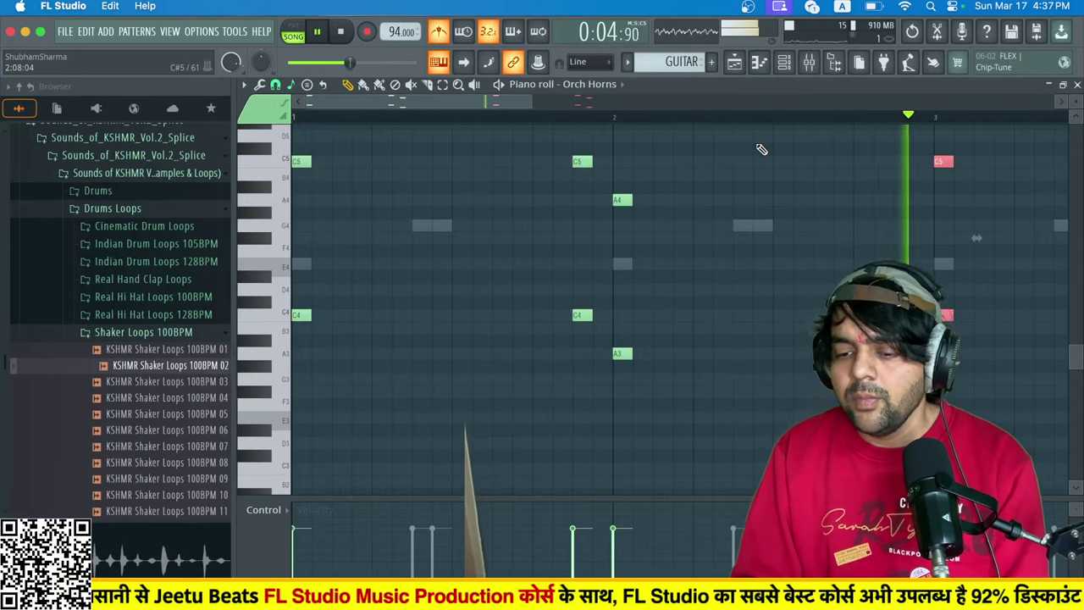
pyautogui.press('space')
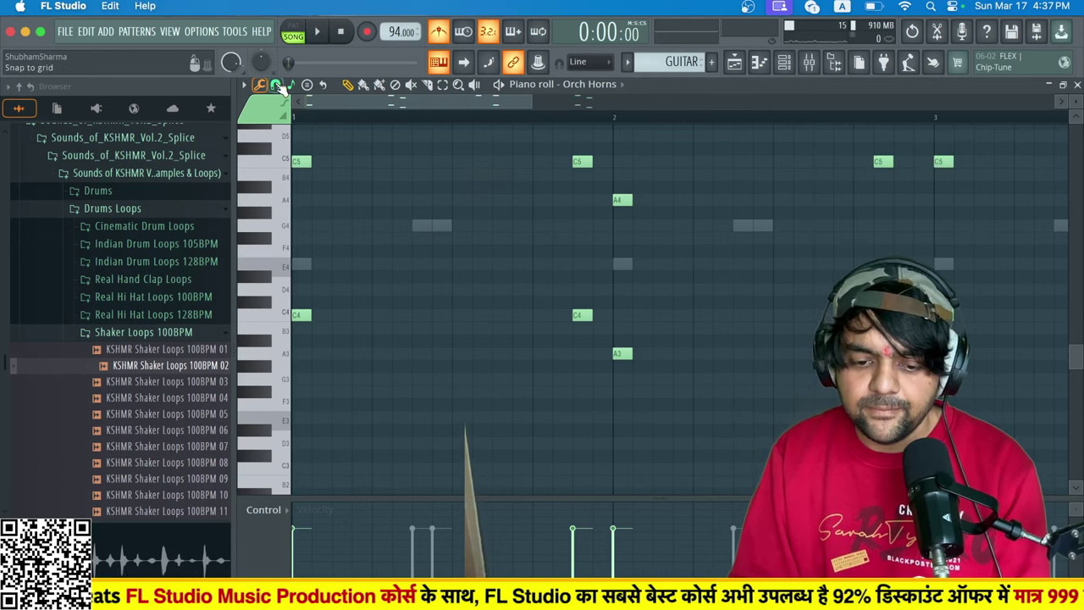
# Change the piano roll's snap setting and place two half-step C5 notes near the end of bar 2, starting at step 14.
pyautogui.click(276, 85)
pyautogui.click(299, 185)
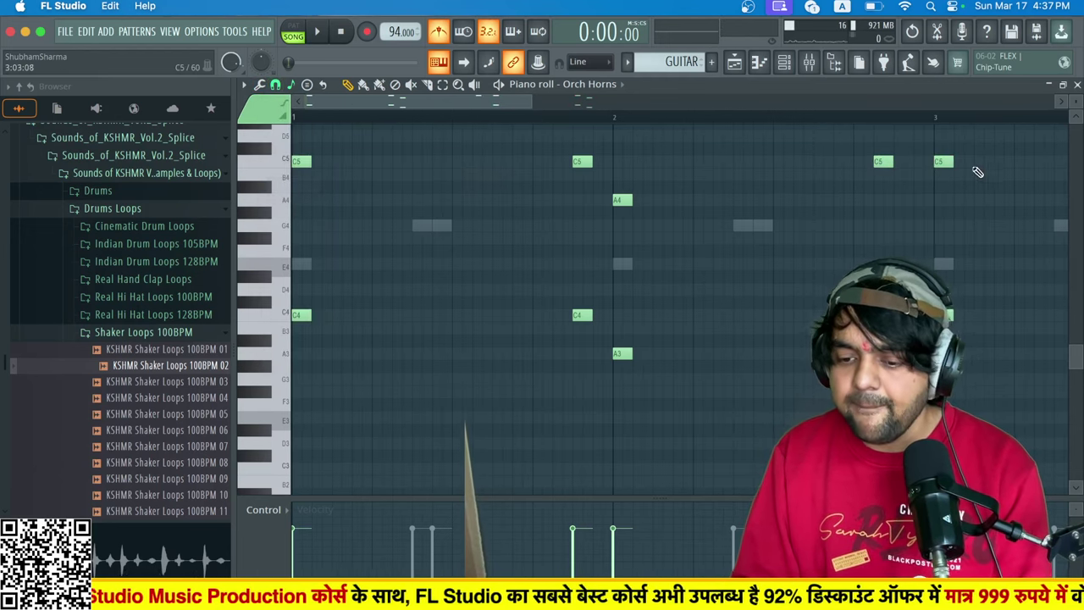
pyautogui.click(886, 161)
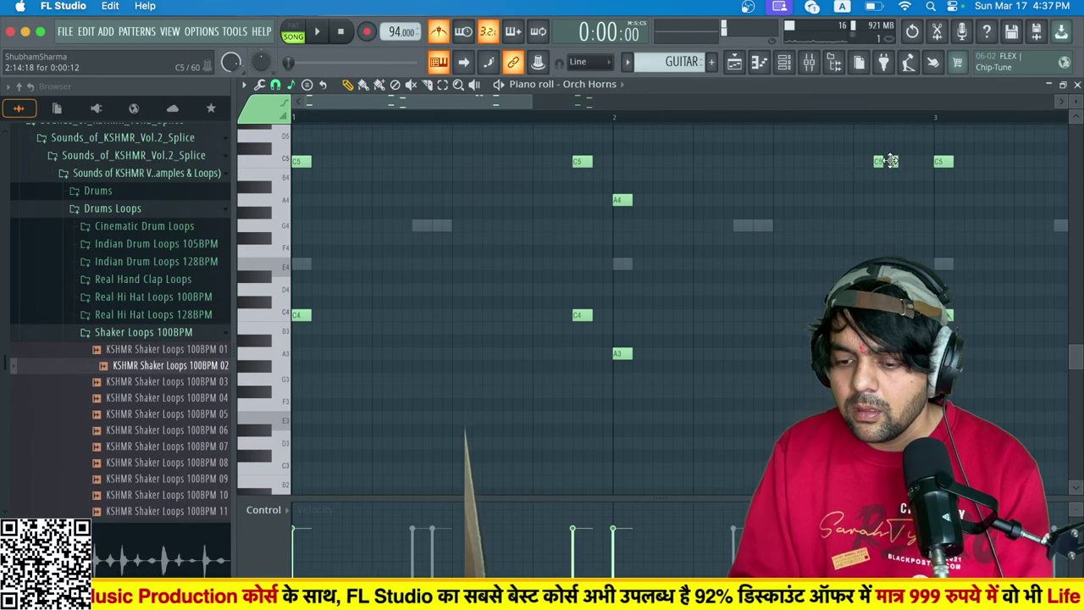
pyautogui.click(859, 121)
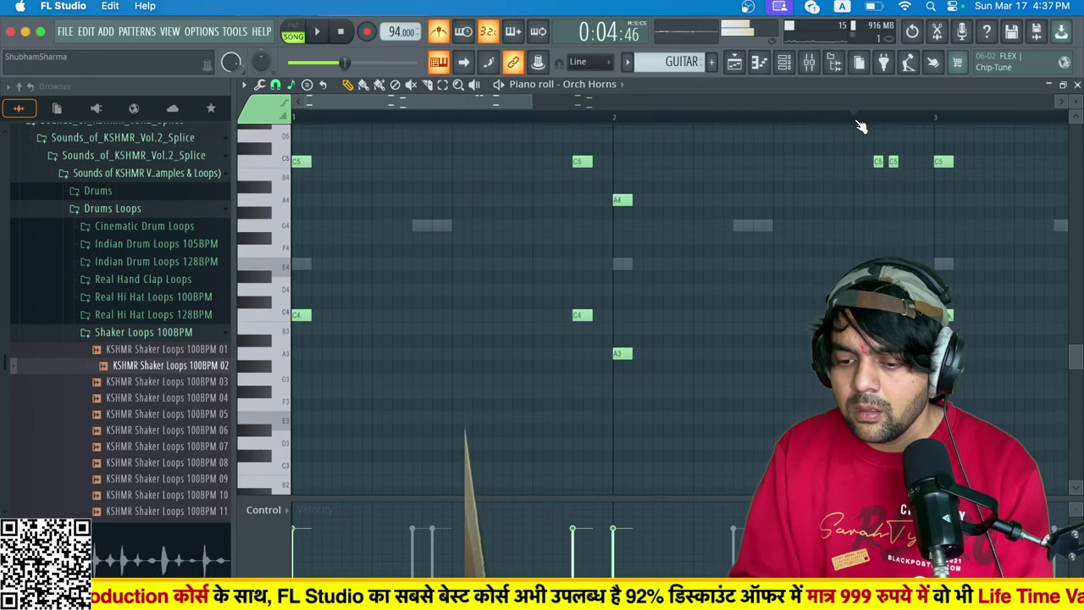
# Try the second short C5 note near the end of bar 2 half a step before bar 3 and play it back.
pyautogui.press('space')
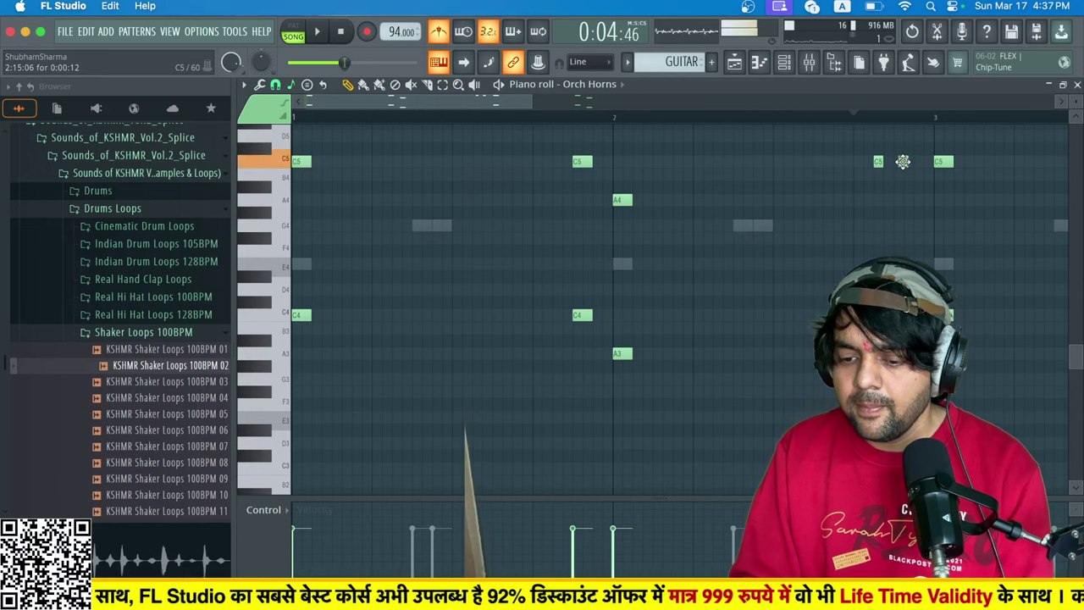
pyautogui.press('space')
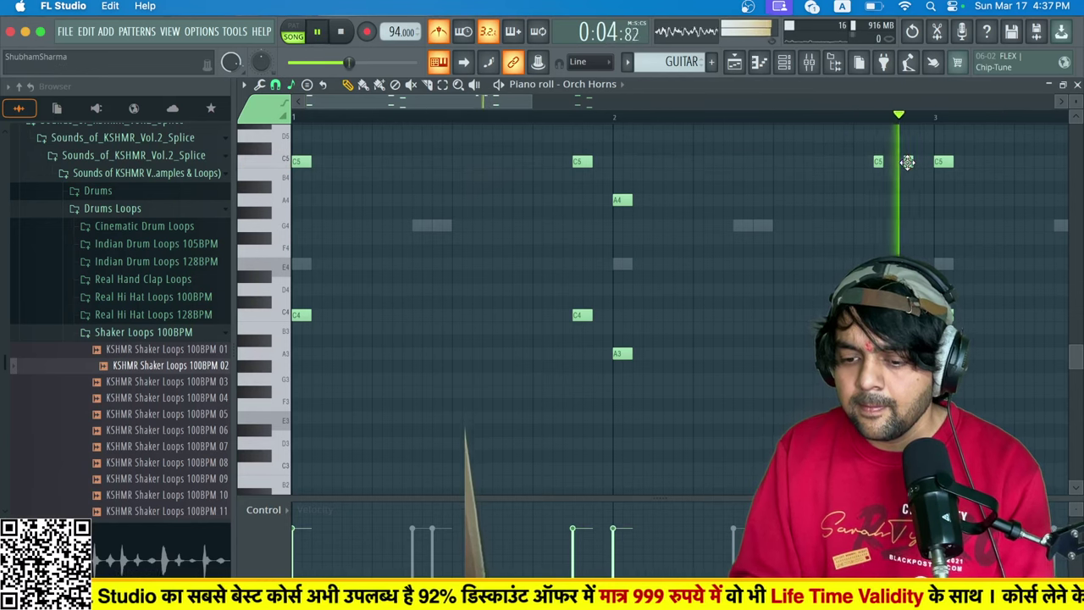
pyautogui.press('space')
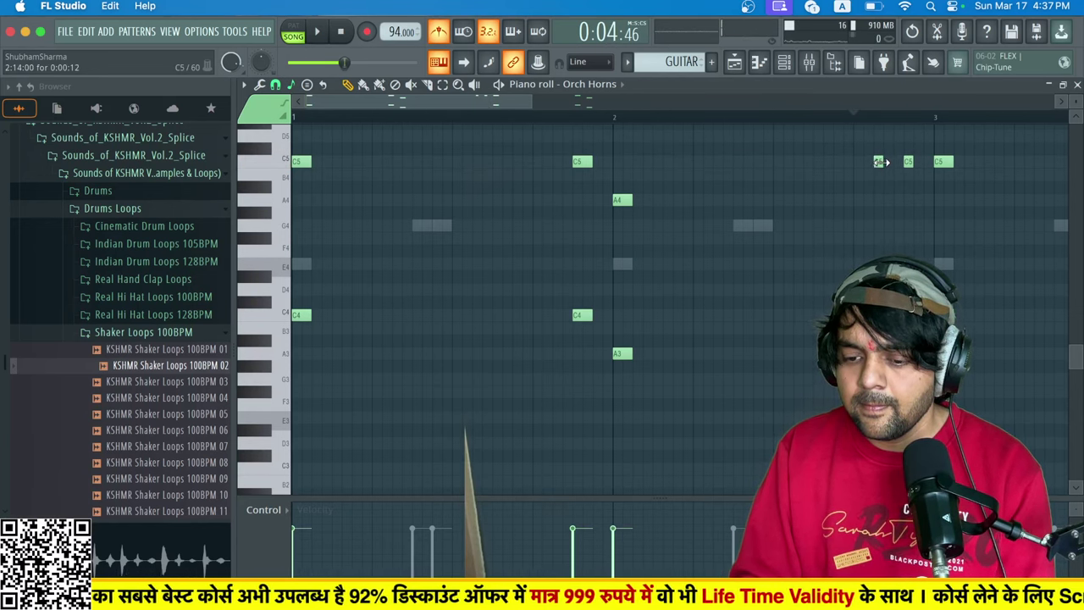
pyautogui.press('space')
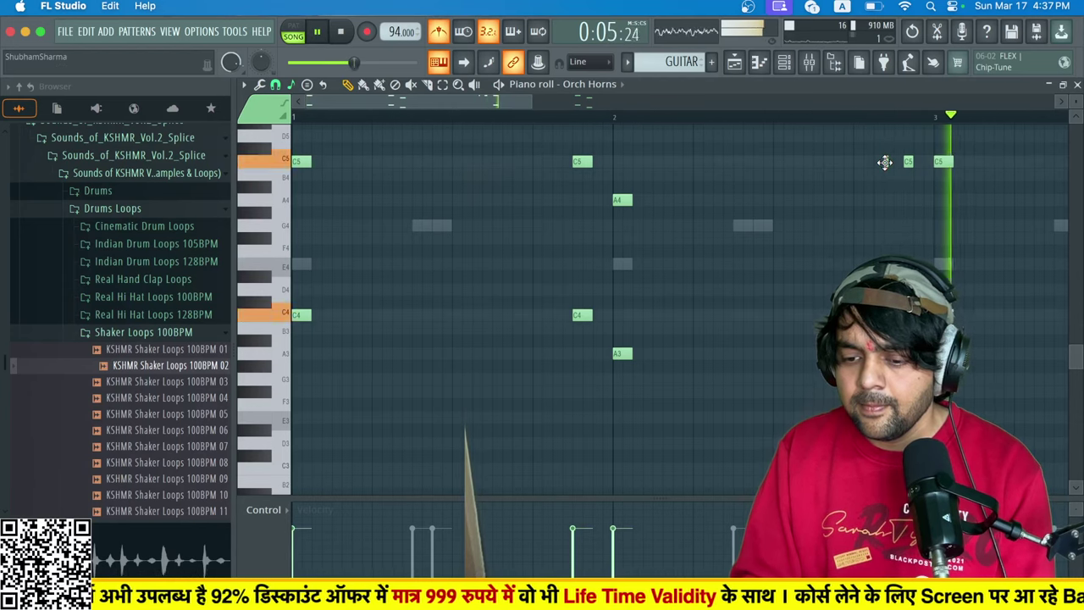
pyautogui.press('space')
# Solo and unsolo the Orch Horns channel and play the full arrangement.
pyautogui.click(735, 62)
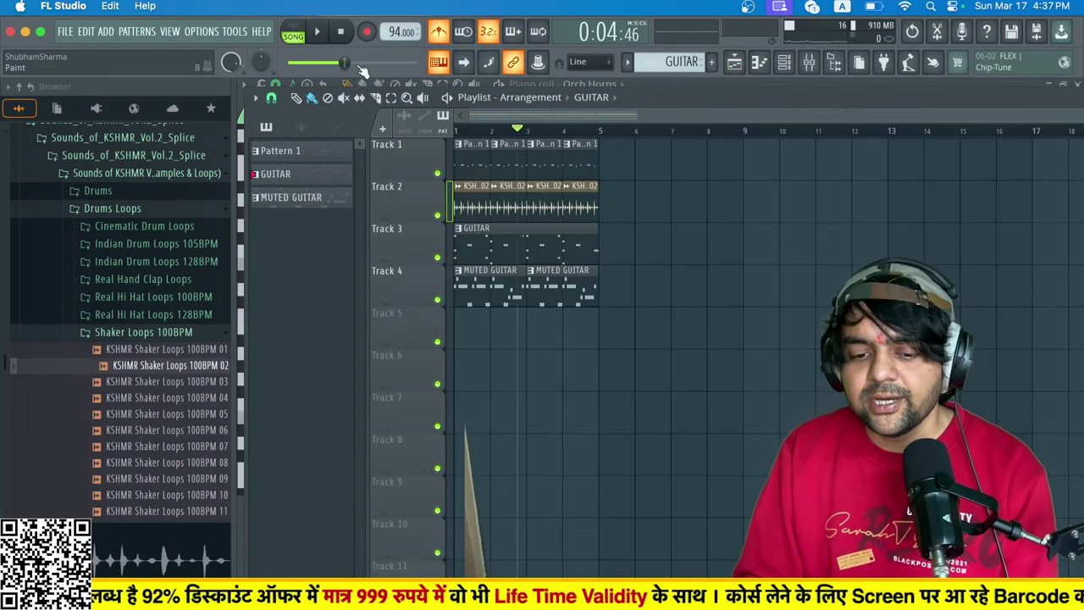
pyautogui.click(784, 64)
pyautogui.rightClick(451, 340)
pyautogui.click(476, 354)
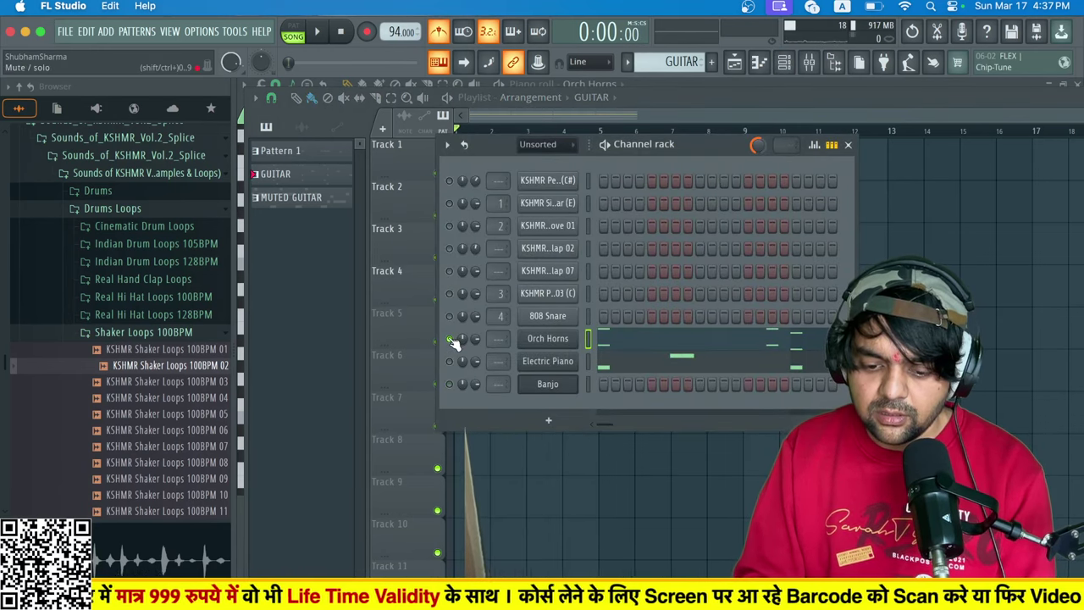
pyautogui.rightClick(453, 342)
pyautogui.click(476, 354)
pyautogui.press('space')
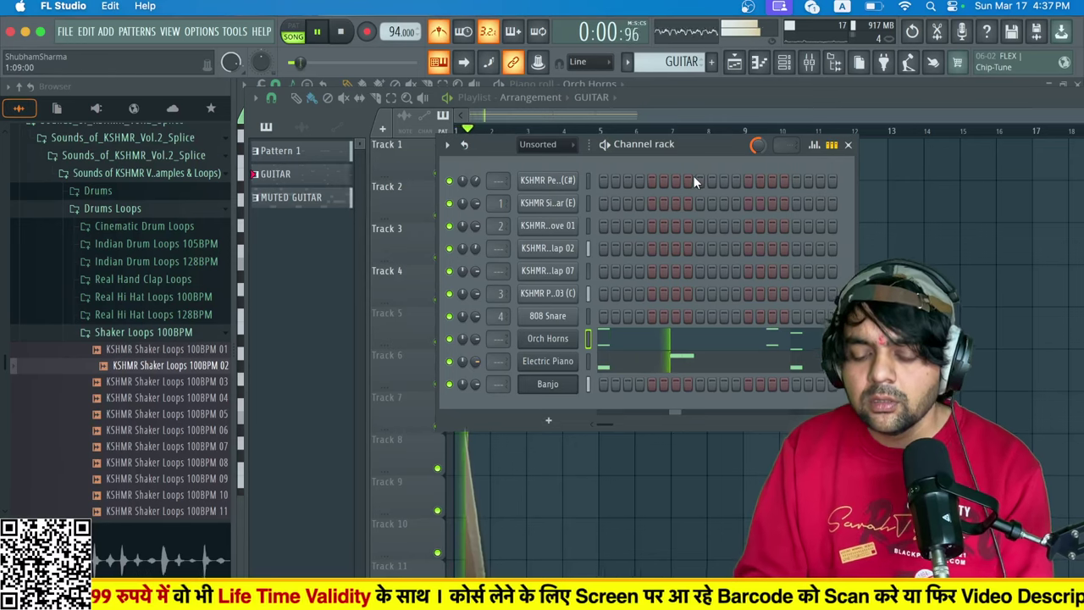
pyautogui.press('F6')
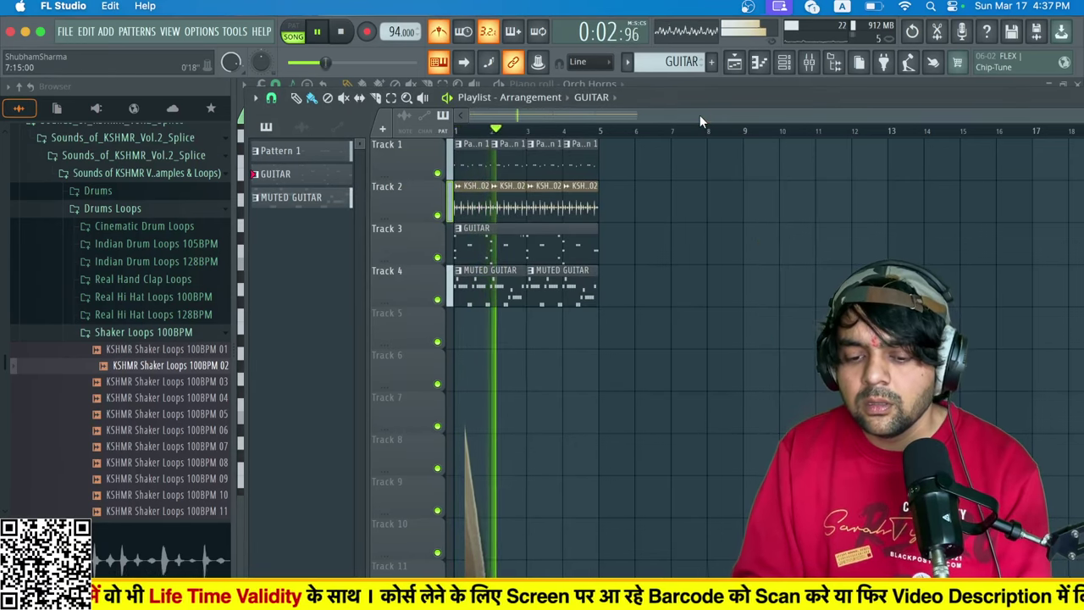
pyautogui.press('space')
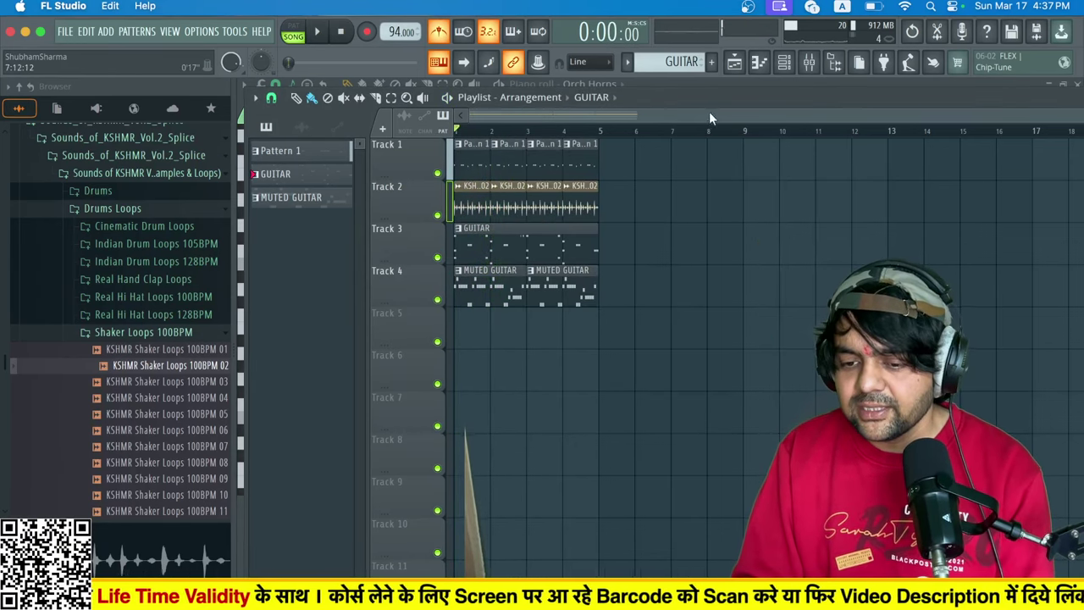
# Cut the Electric Piano notes from the GUITAR pattern and play the arrangement while checking the Orch Horns notes.
pyautogui.click(786, 66)
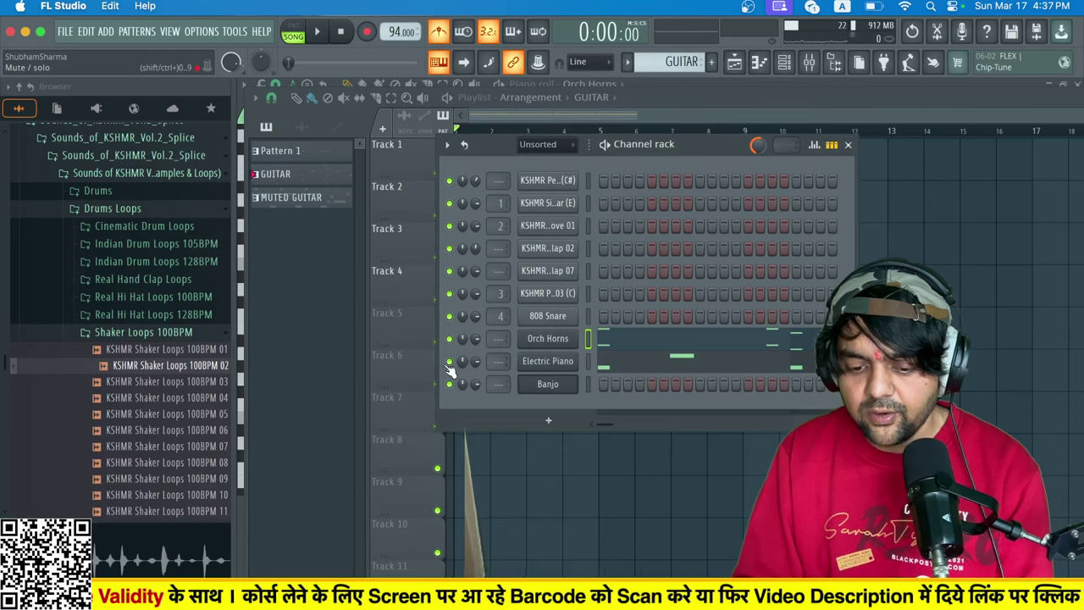
pyautogui.rightClick(566, 362)
pyautogui.click(731, 362)
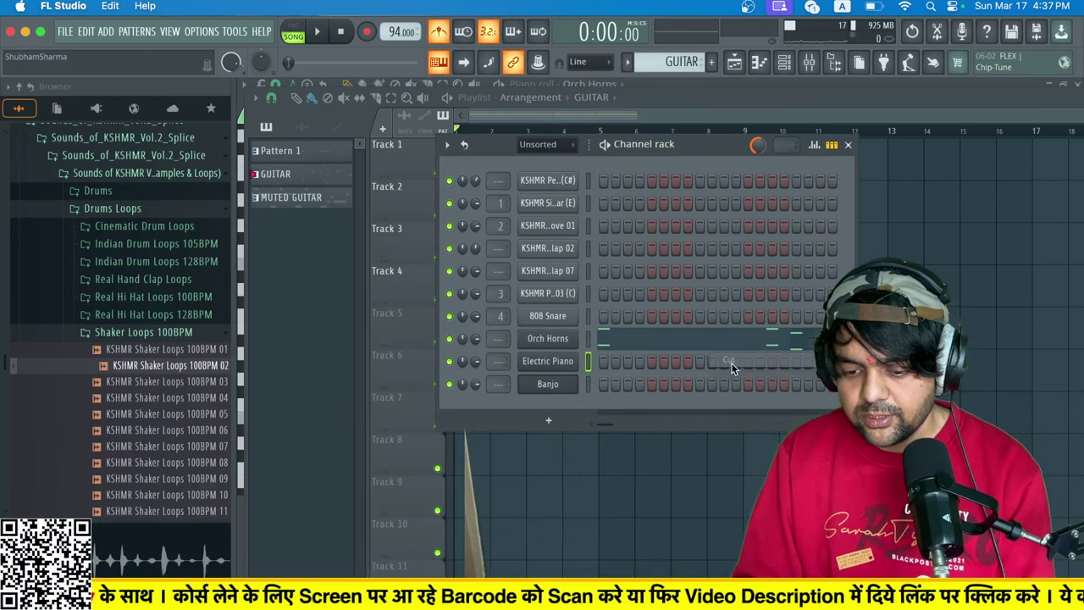
pyautogui.press('space')
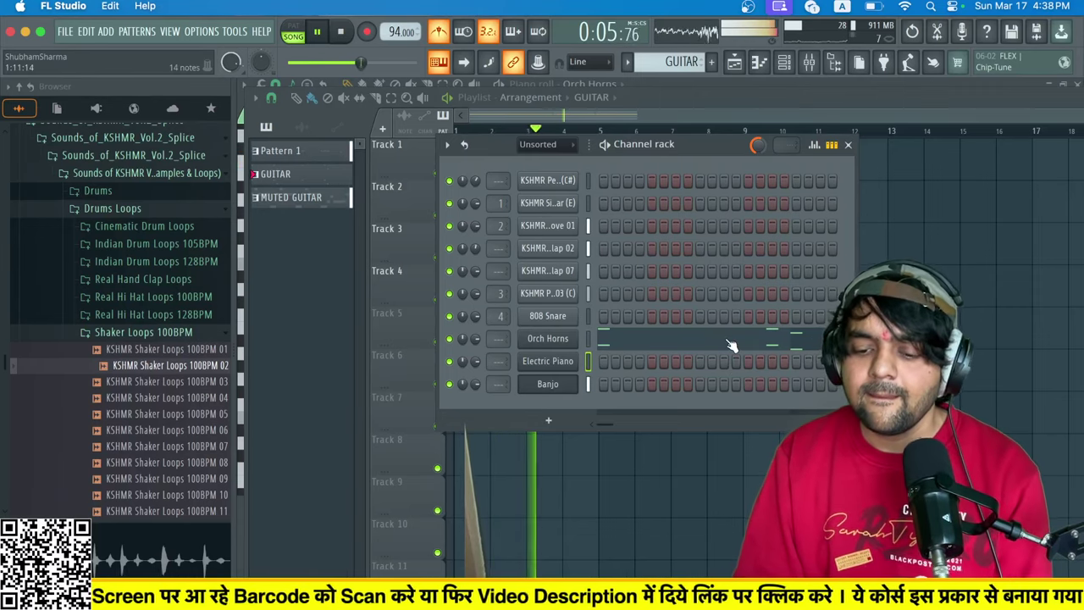
pyautogui.click(729, 342)
pyautogui.scroll(2, 770, 263)
pyautogui.hscroll(1, 770, 263)
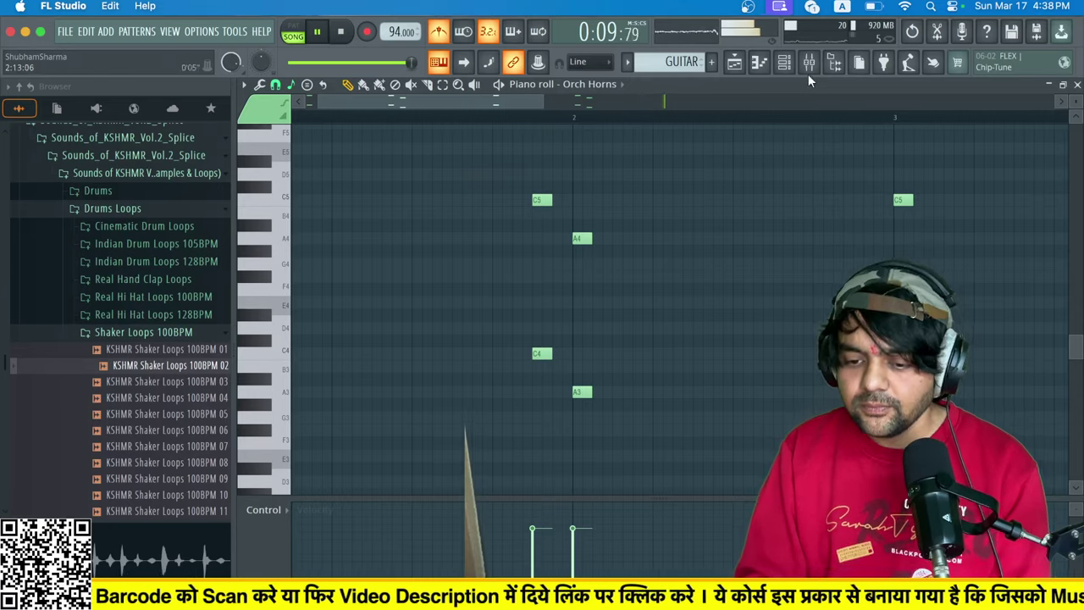
pyautogui.click(788, 62)
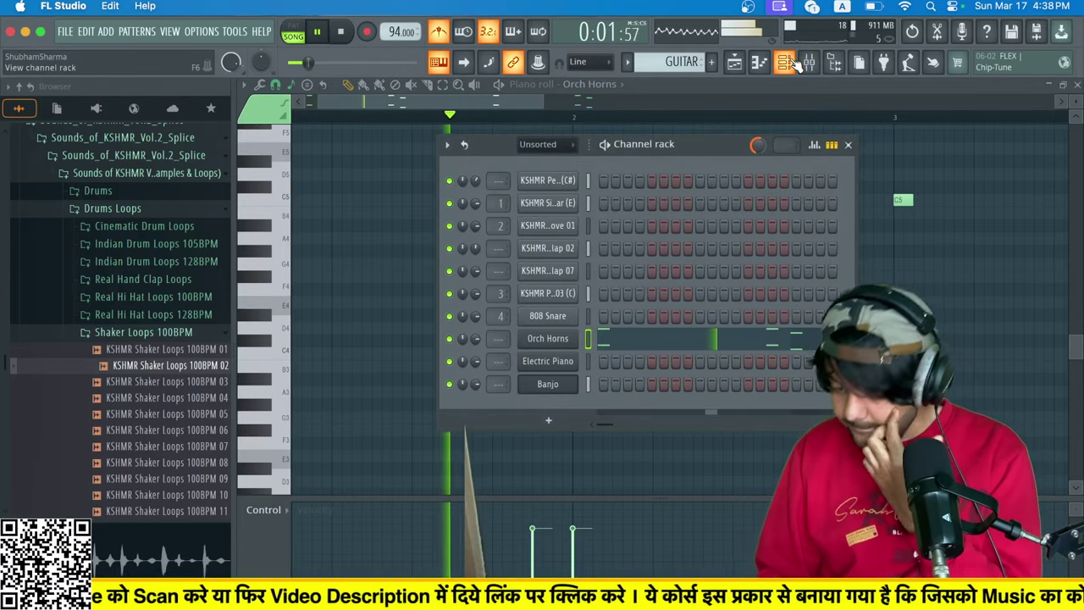
pyautogui.press('space')
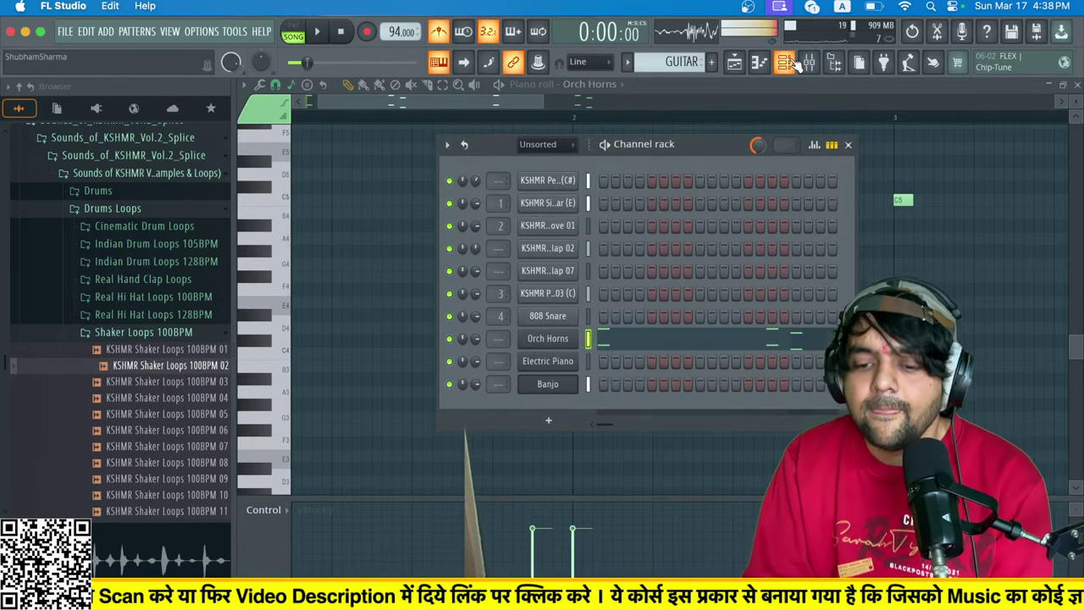
# Place Hard Duff Loops Pack (6) from the Sample Library's Dafli Pack folder at bar 1 of Track 5 in the playlist.
pyautogui.click(737, 65)
pyautogui.scroll(1, 115, 168)
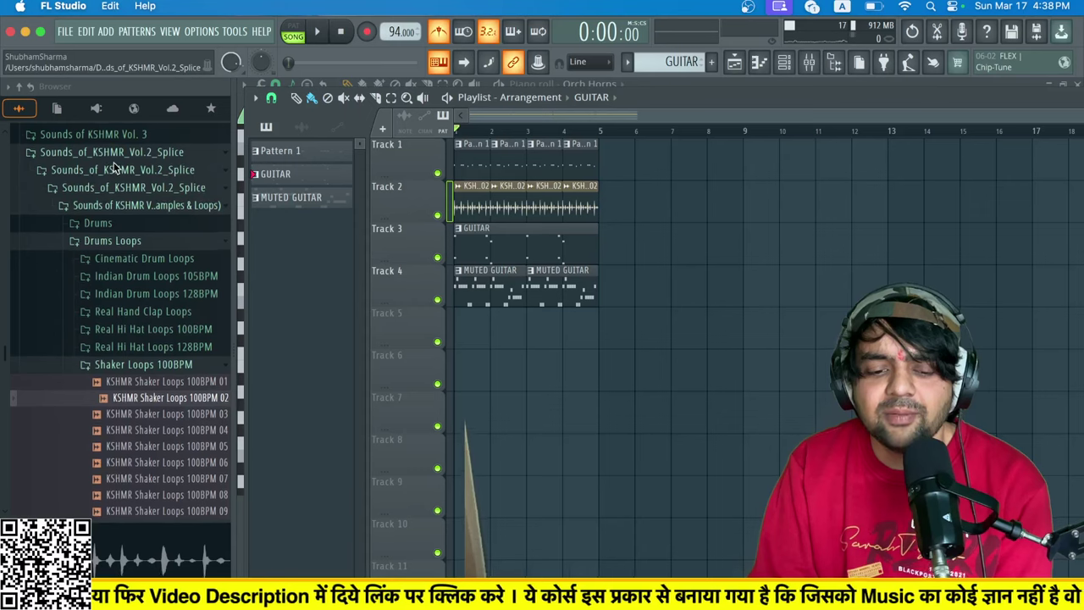
pyautogui.click(20, 109)
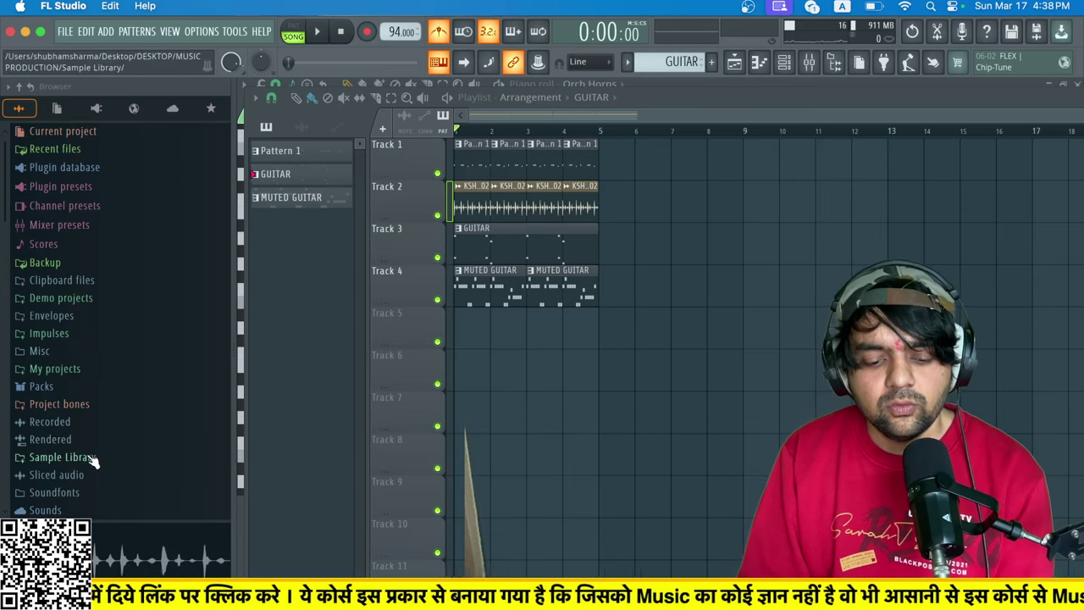
pyautogui.click(63, 457)
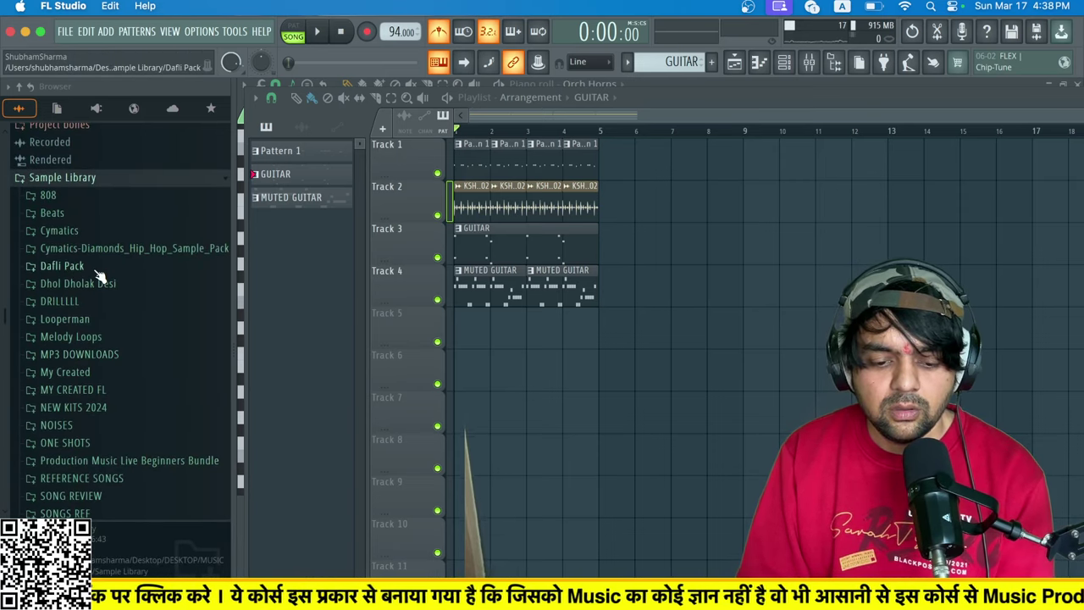
pyautogui.click(97, 271)
pyautogui.click(98, 270)
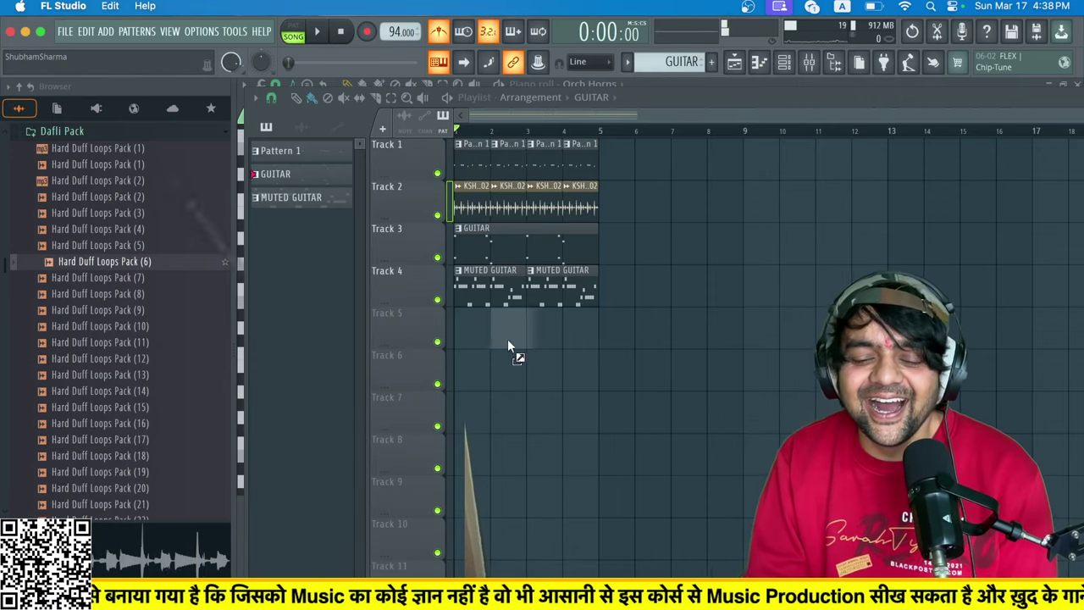
pyautogui.moveTo(507, 339); pyautogui.dragTo(471, 333)
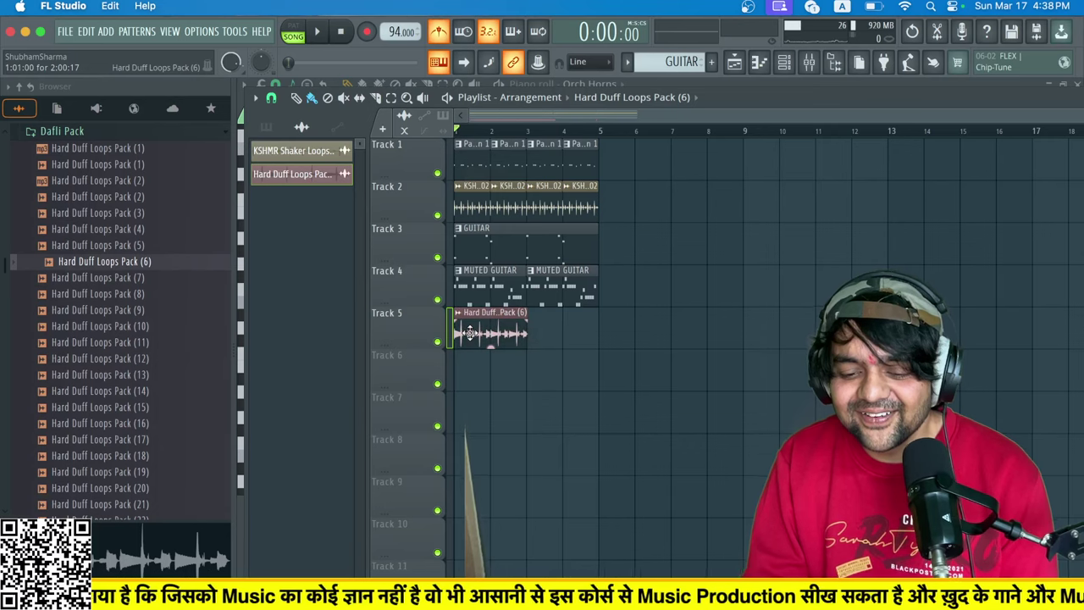
# Time-stretch the Hard Duff loop to 2 bars.
pyautogui.scroll(3, 509, 331)
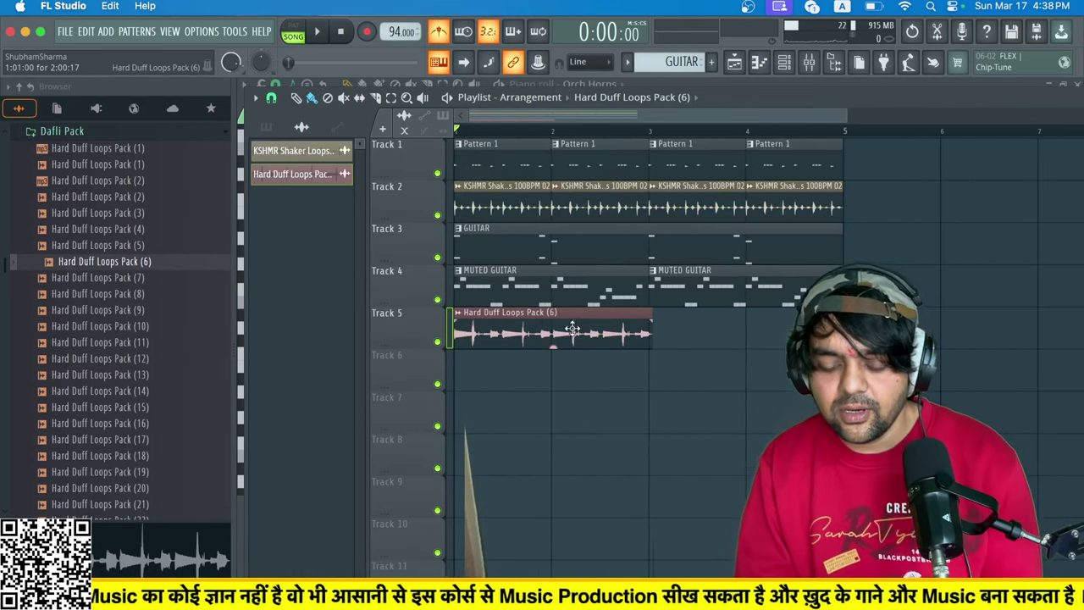
pyautogui.doubleClick(552, 326)
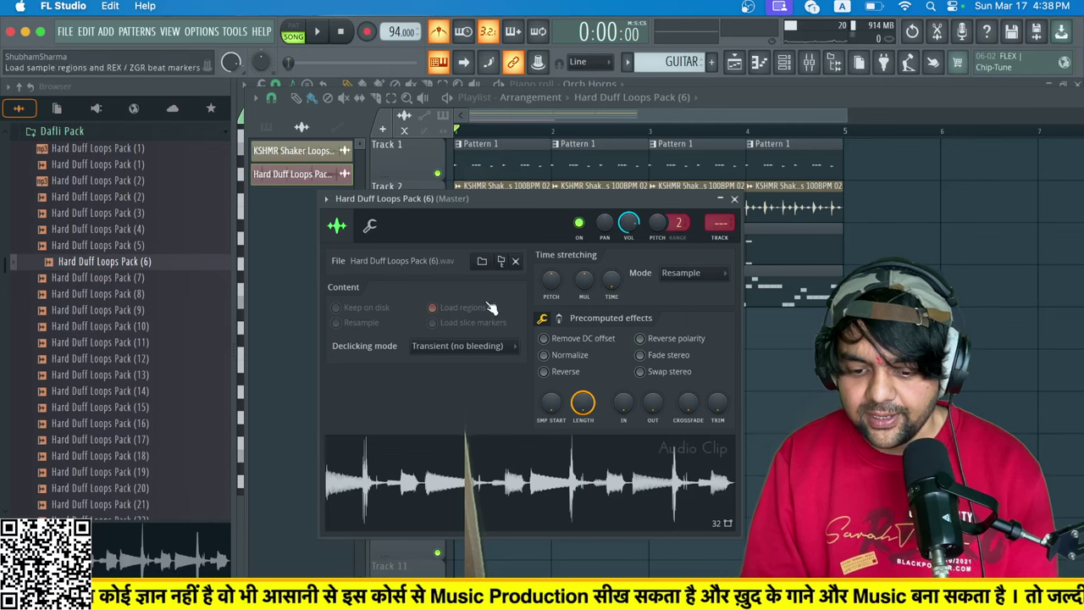
pyautogui.rightClick(610, 277)
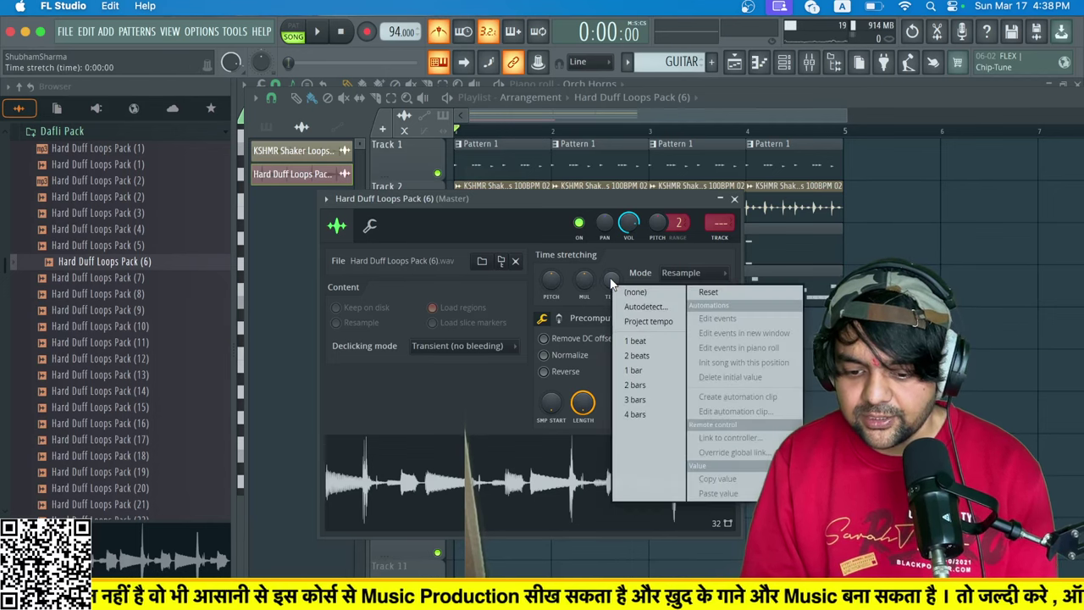
pyautogui.click(649, 383)
pyautogui.click(736, 200)
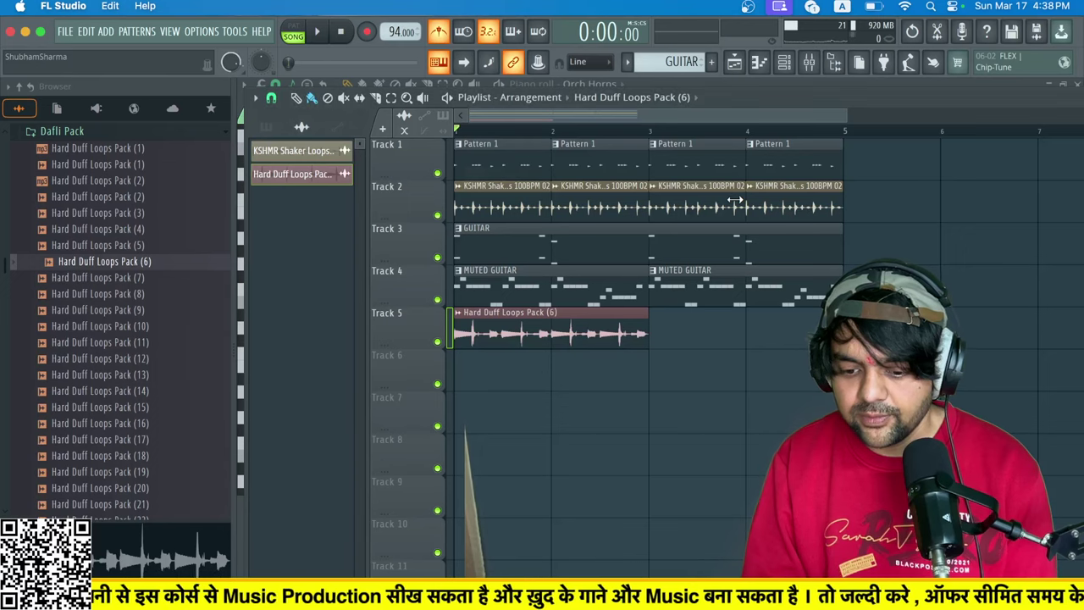
# Add a second Hard Duff loop at bar 3 of Track 5 and mute Track 1 during playback.
pyautogui.press('space')
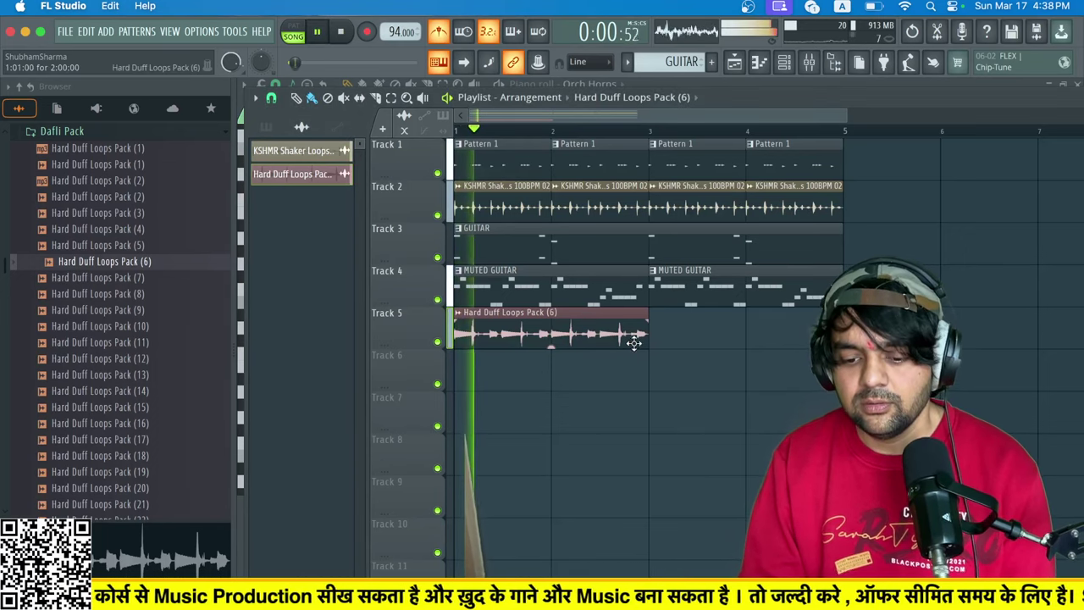
pyautogui.click(666, 332)
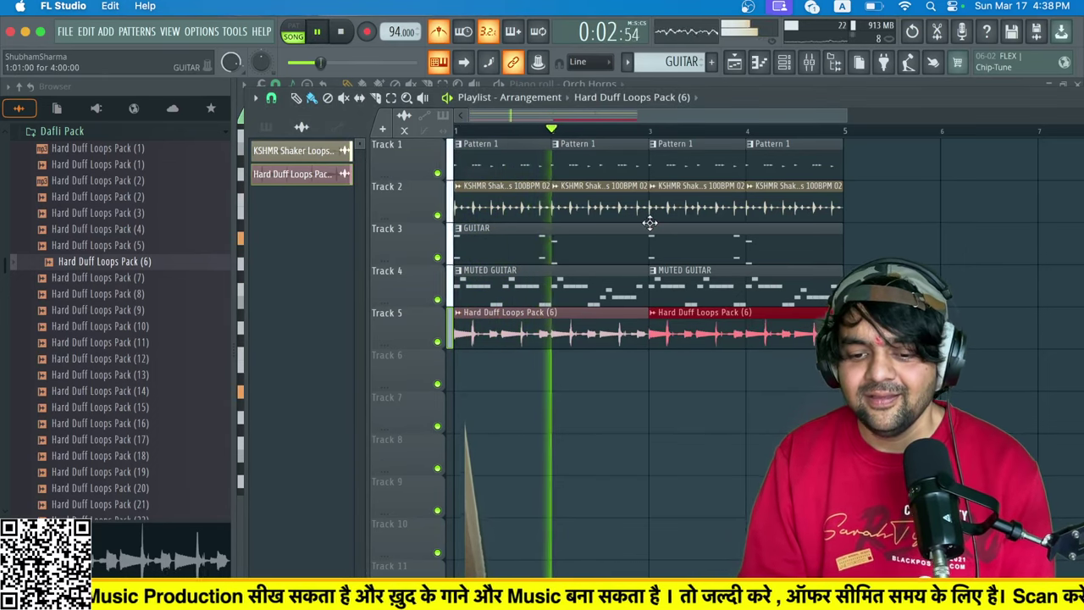
pyautogui.click(438, 172)
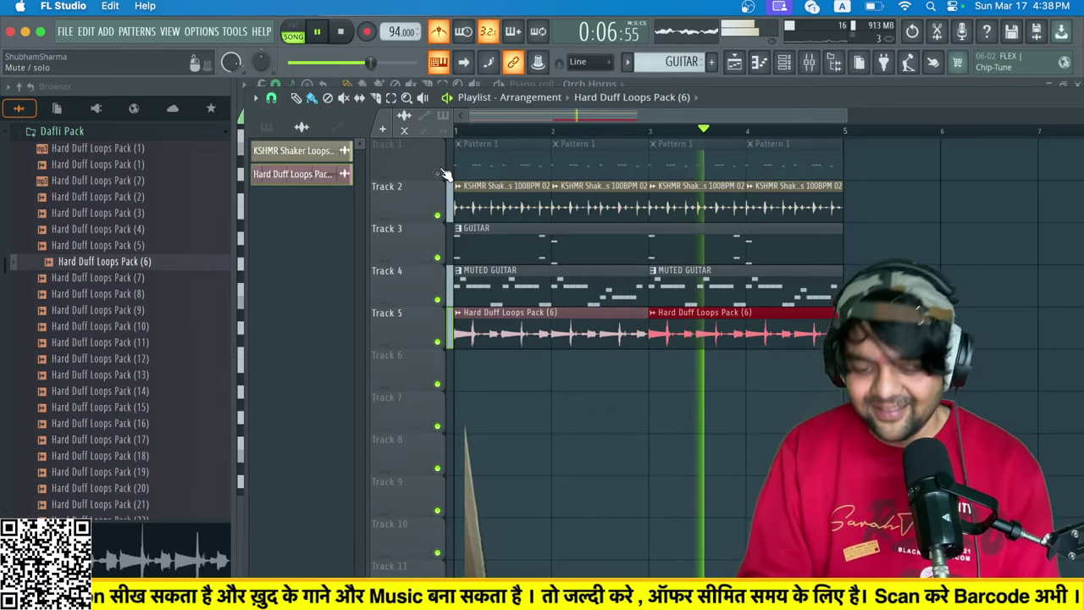
pyautogui.press('space')
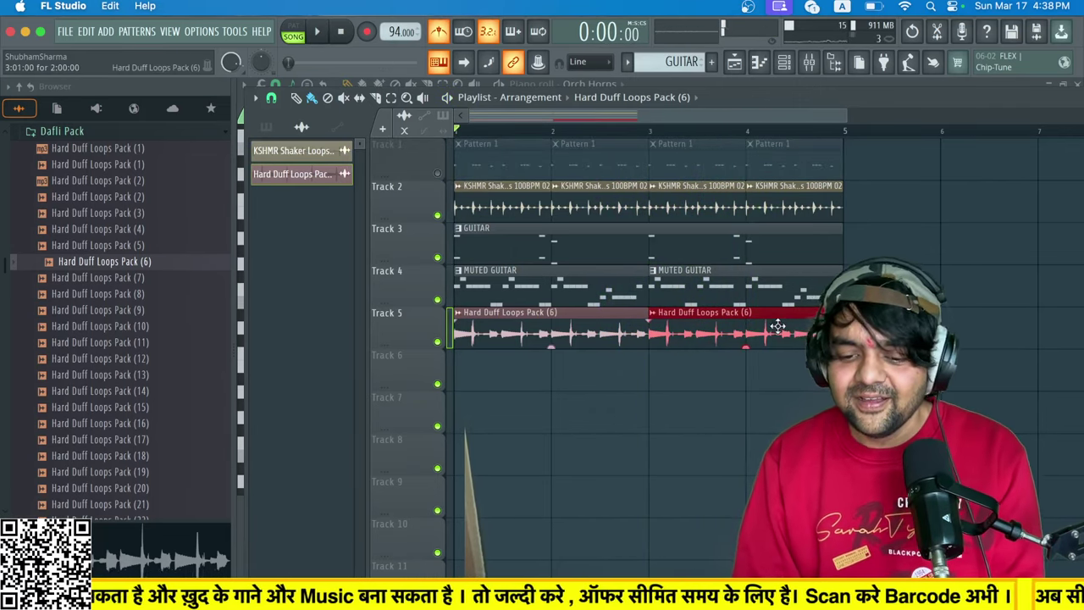
# Duplicate the four-bar clips of Tracks 2 to 5 to start at bar 5 and play the arrangement.
pyautogui.moveTo(879, 424); pyautogui.dragTo(910, 238)
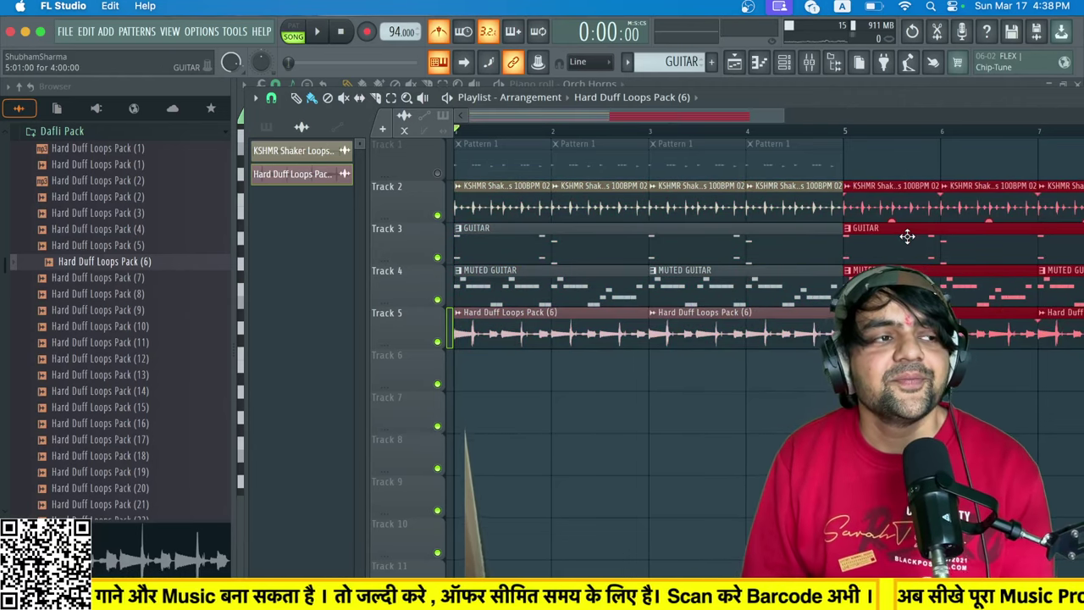
pyautogui.press('space')
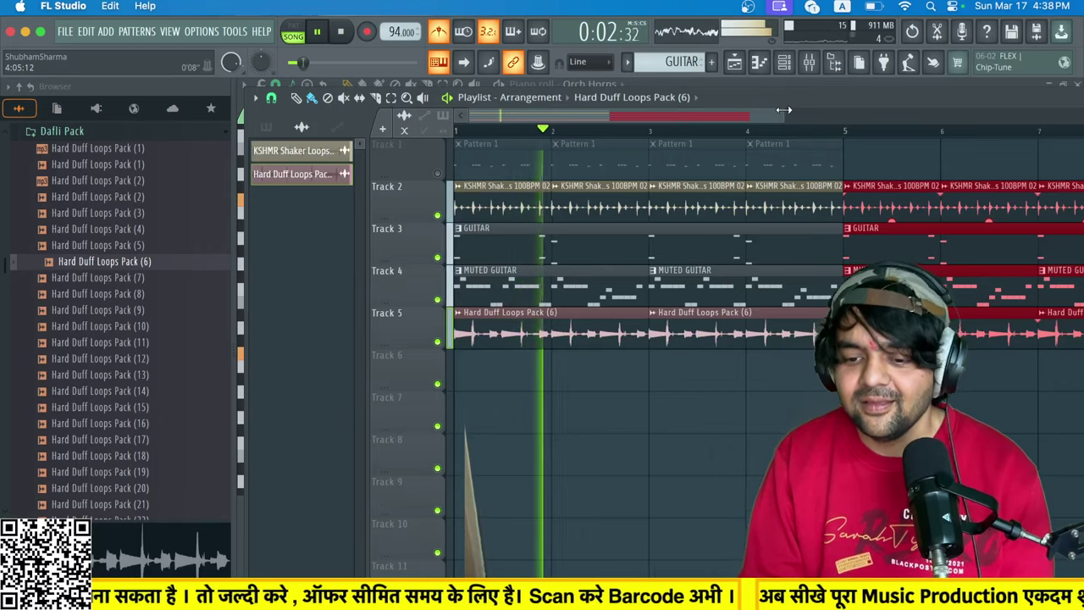
pyautogui.moveTo(784, 114); pyautogui.dragTo(1004, 118)
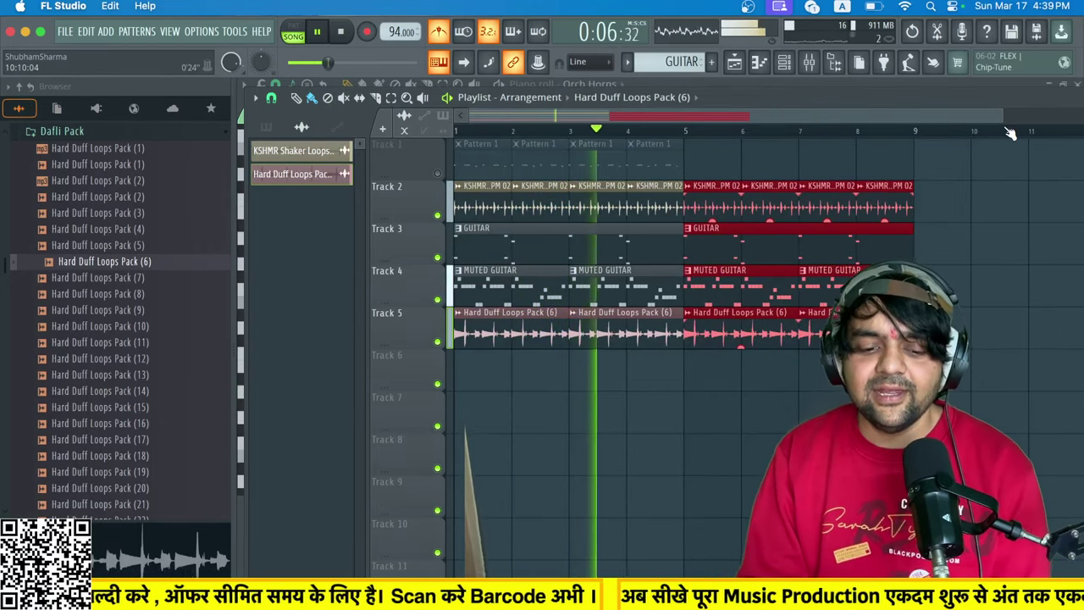
# Collapse the Dafli Pack folder, stop playback, and expand the Dhol Dholak Desi folder in the Sample Library.
pyautogui.scroll(3, 118, 383)
pyautogui.scroll(2, 76, 255)
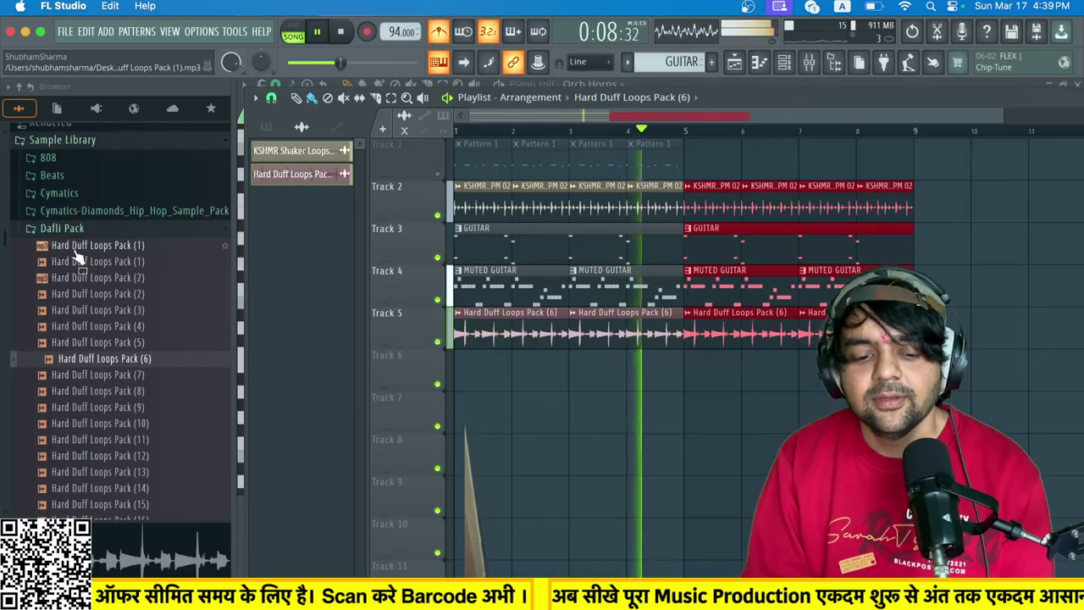
pyautogui.click(64, 228)
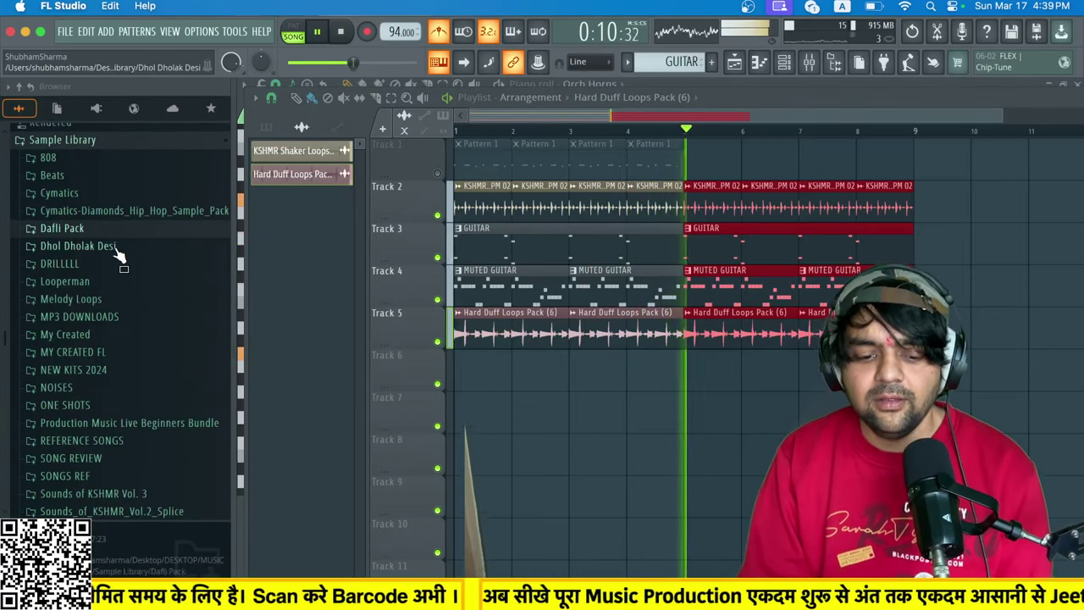
pyautogui.press('space')
pyautogui.click(119, 248)
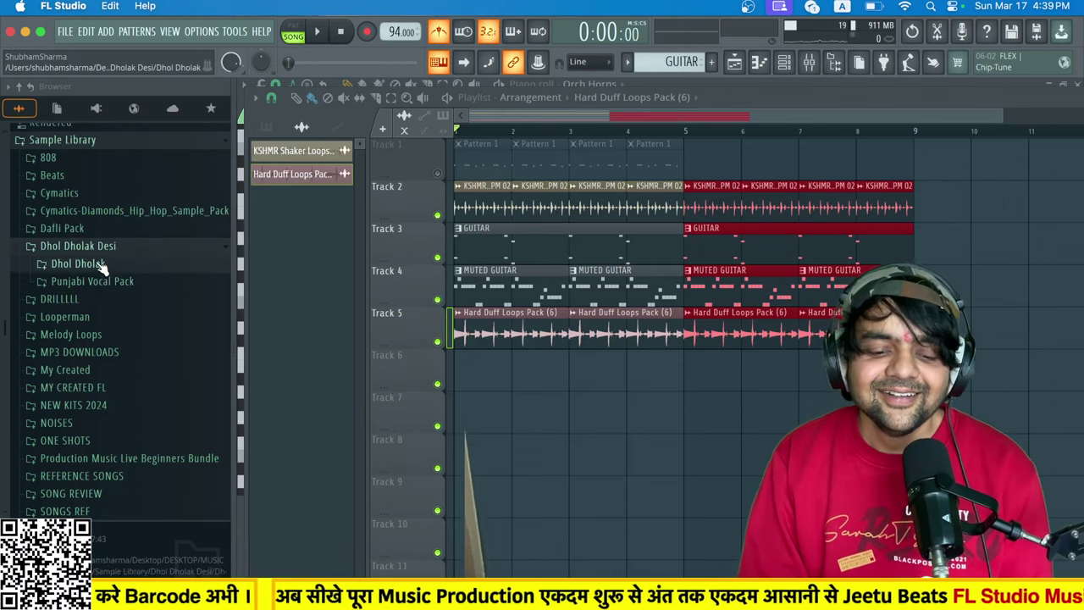
# Audition the AAH UH BURRR152 and AAHA vocals in the Punjabi Vocal Pack folder.
pyautogui.click(100, 264)
pyautogui.click(102, 264)
pyautogui.click(100, 282)
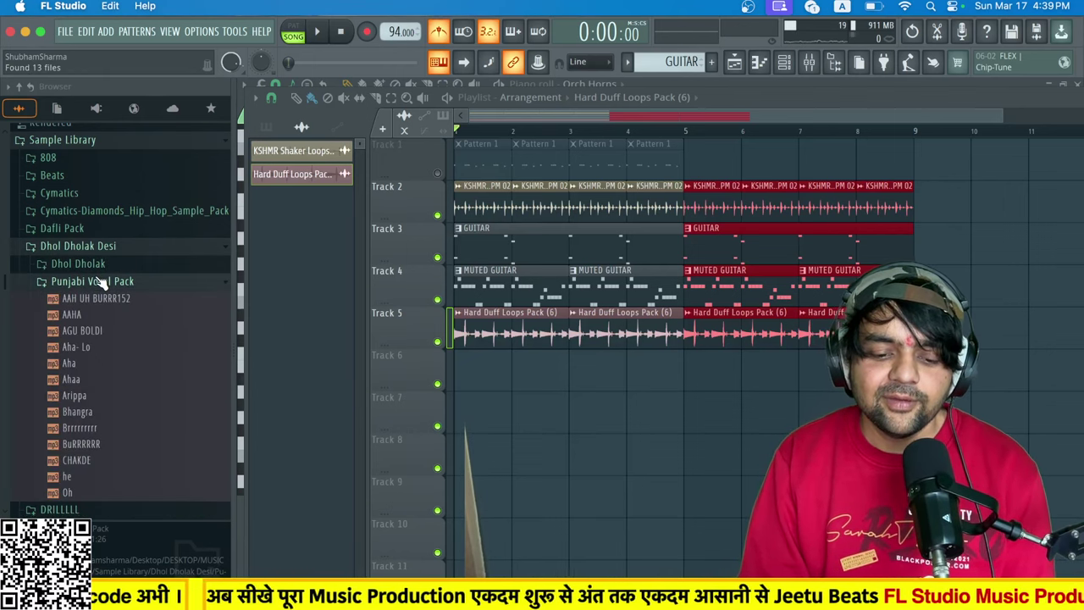
pyautogui.click(99, 300)
pyautogui.click(78, 315)
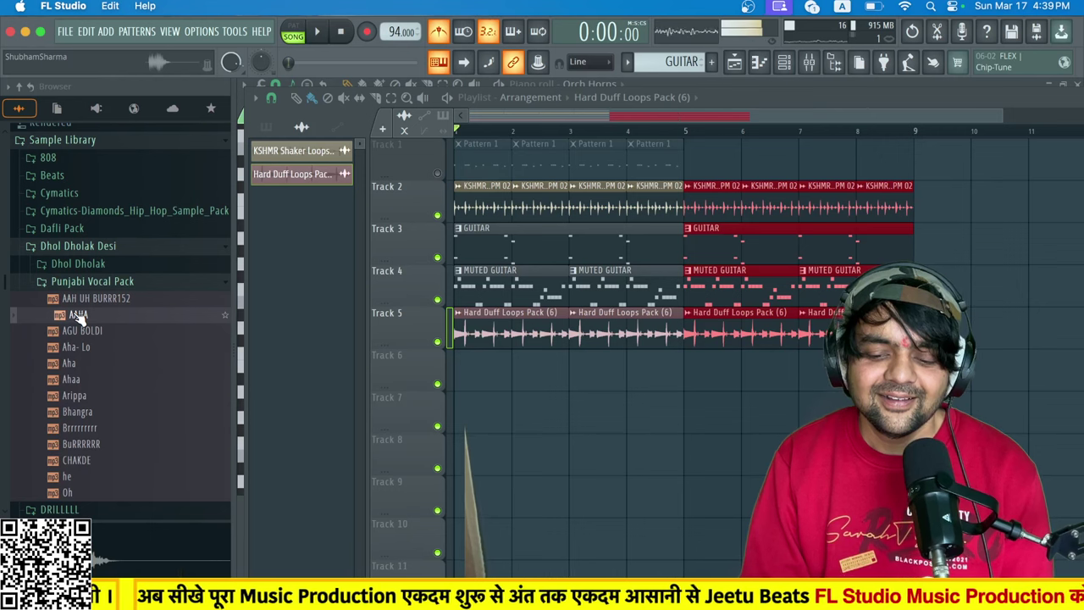
# Collapse the Punjabi Vocal Pack and expand the Mega Dhol Loops folder inside Dhol Dholak.
pyautogui.click(89, 281)
pyautogui.click(88, 264)
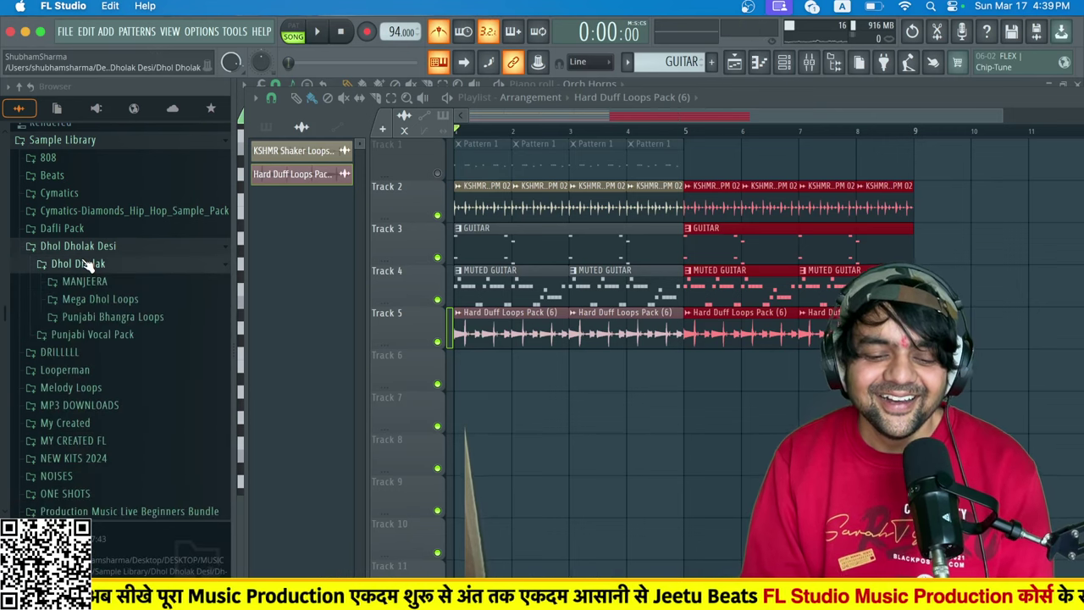
pyautogui.click(133, 302)
pyautogui.scroll(-10, 133, 398)
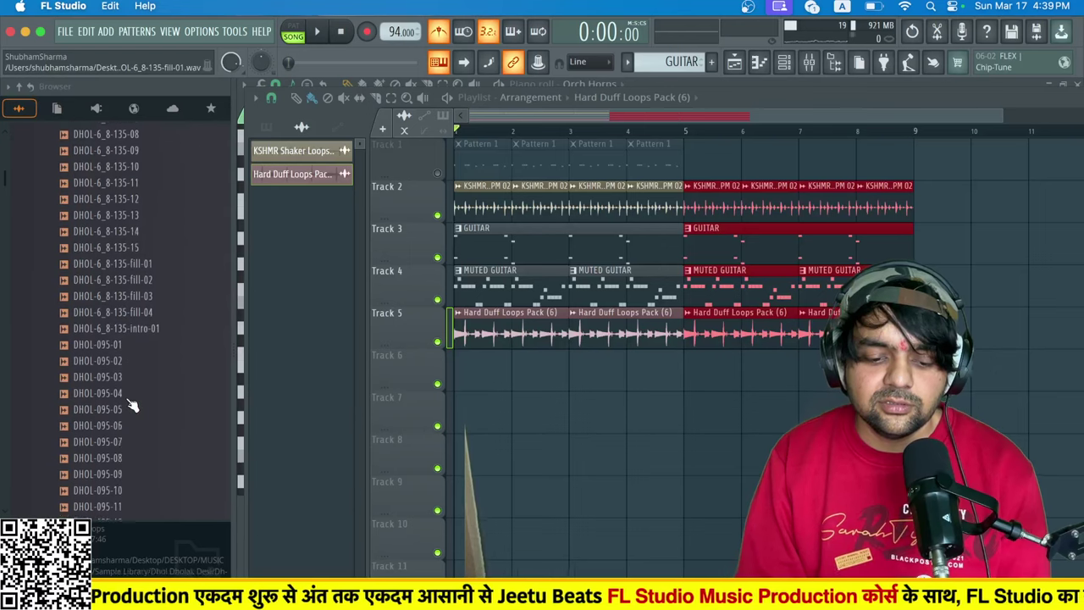
# Audition slower dholak loops, including DHOLAK-6_8-087-01, DHOLAK-080-03 and DHOLAK-085-02.
pyautogui.scroll(-10, 131, 407)
pyautogui.click(128, 392)
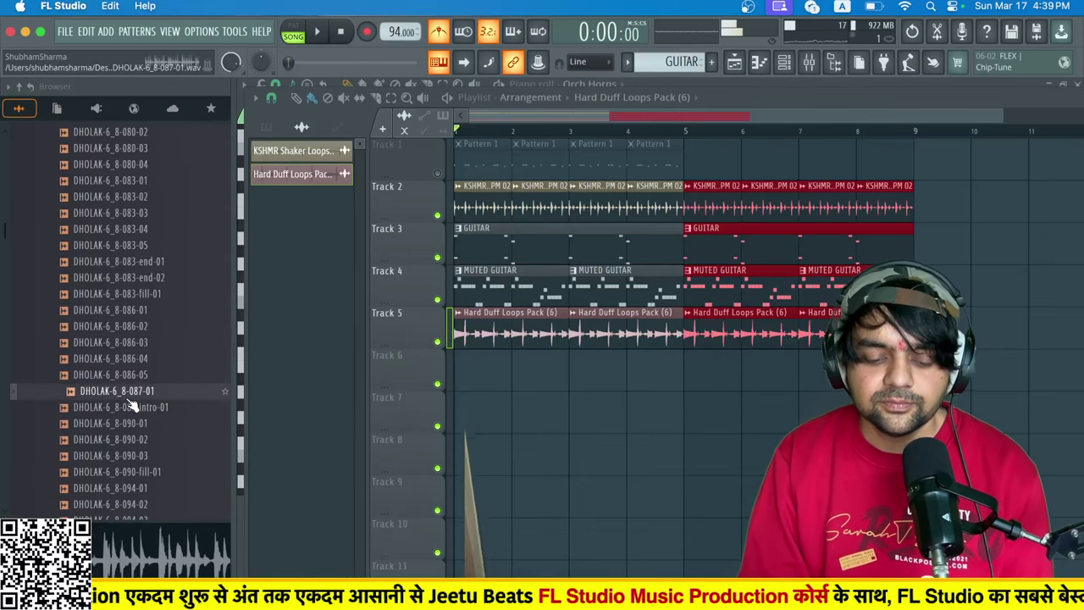
pyautogui.scroll(-10, 131, 406)
pyautogui.click(132, 407)
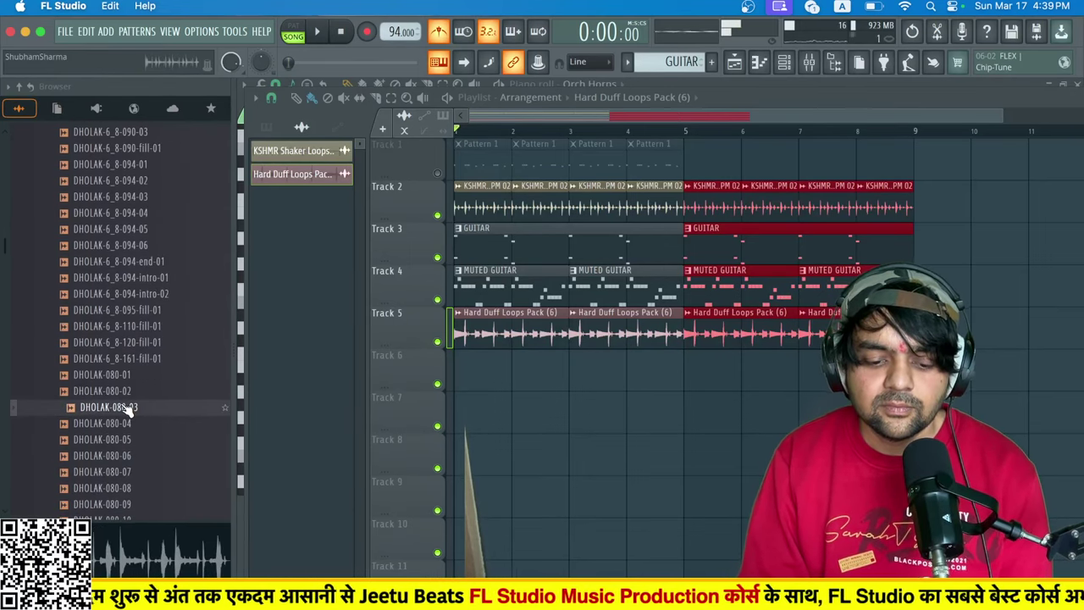
pyautogui.scroll(5, 127, 411)
pyautogui.click(123, 164)
pyautogui.click(136, 438)
pyautogui.scroll(-10, 133, 443)
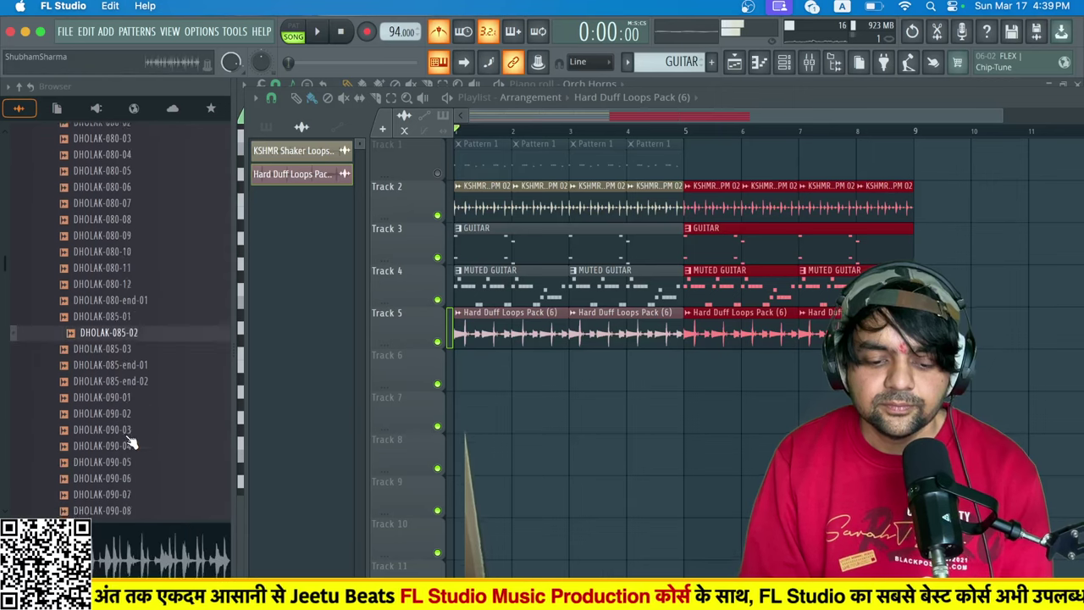
# Audition faster dholak loops in Mega Dhol Loops, including DHOLAK-105-02 and DHOLAK-125-03.
pyautogui.click(126, 410)
pyautogui.scroll(-6, 124, 412)
pyautogui.click(123, 411)
pyautogui.scroll(-8, 123, 411)
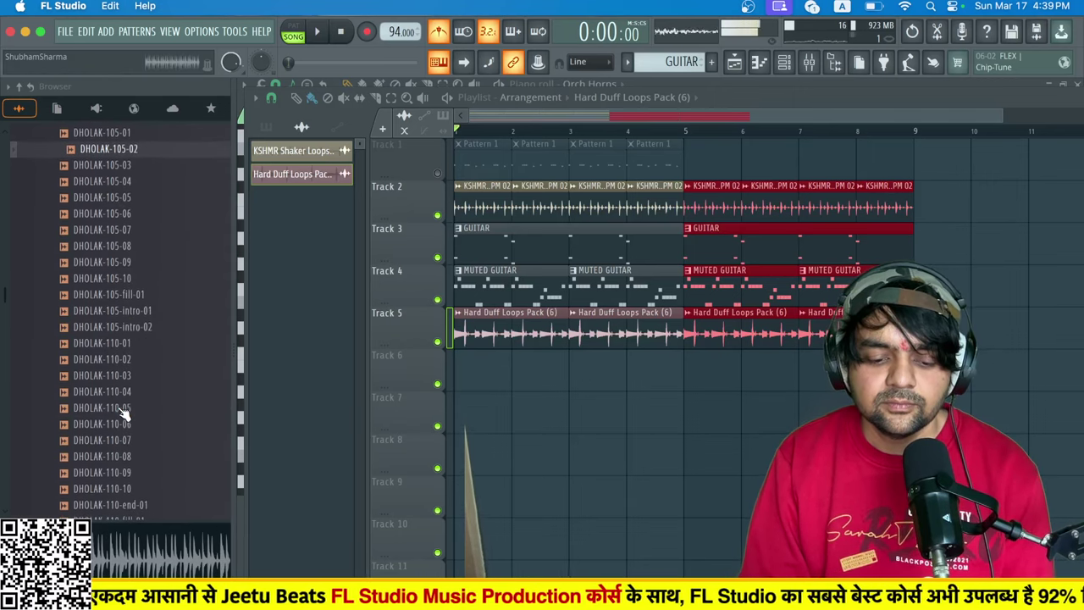
pyautogui.click(123, 410)
pyautogui.scroll(-2, 123, 411)
pyautogui.click(123, 411)
pyautogui.scroll(-3, 123, 410)
pyautogui.click(128, 474)
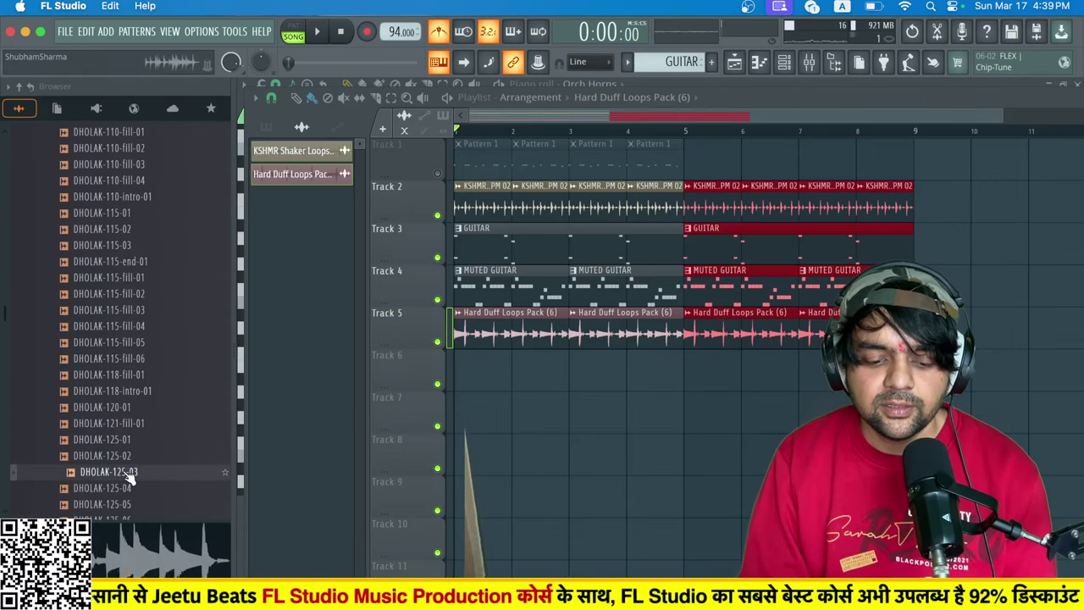
# Audition the DT loops in Mega Dhol Loops, including DT-6_8-083-02, DT-080-05 and DT-086-08.
pyautogui.scroll(-10, 128, 474)
pyautogui.click(127, 471)
pyautogui.click(111, 360)
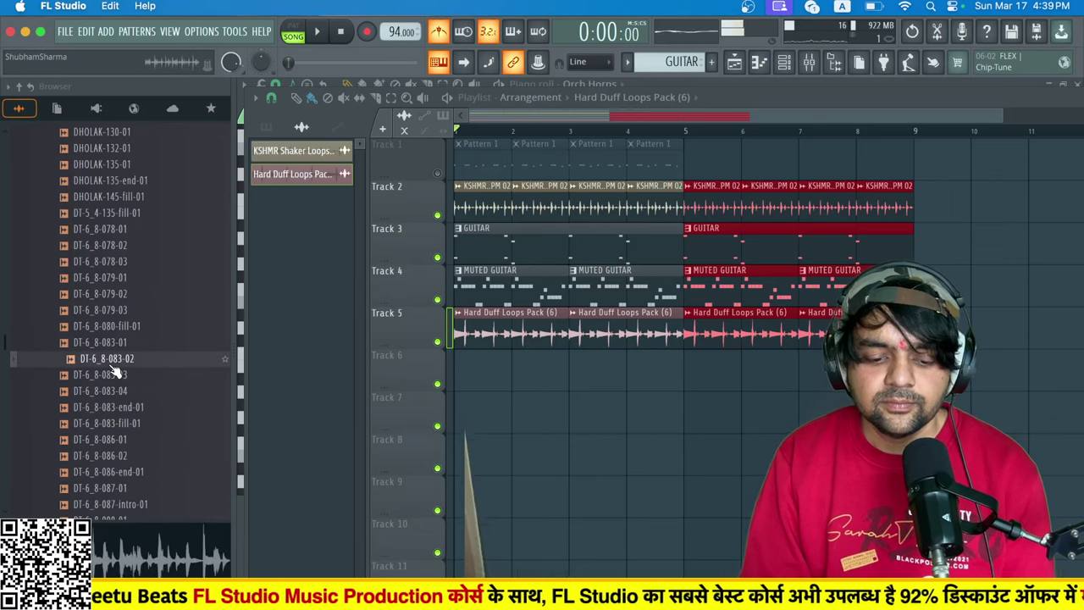
pyautogui.click(109, 298)
pyautogui.scroll(-12, 114, 314)
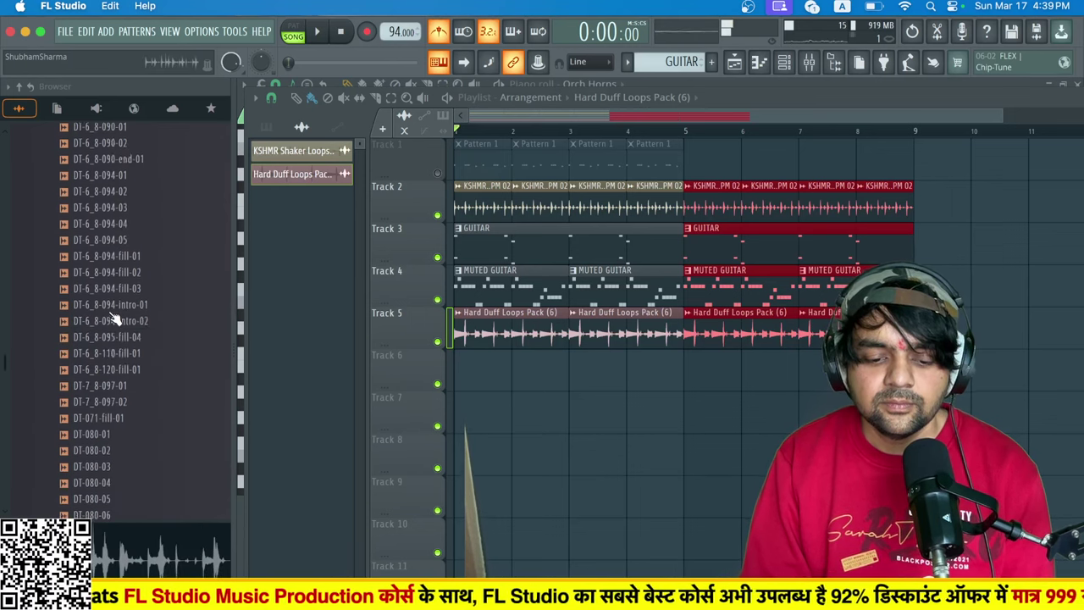
pyautogui.click(110, 330)
pyautogui.click(108, 340)
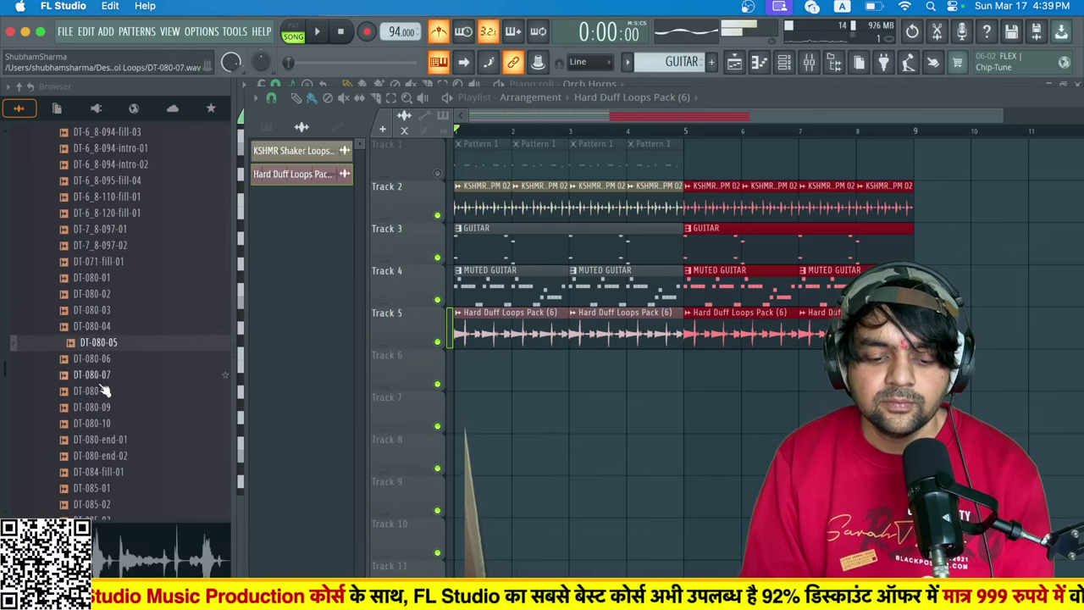
pyautogui.click(102, 455)
pyautogui.scroll(-8, 103, 440)
pyautogui.click(100, 379)
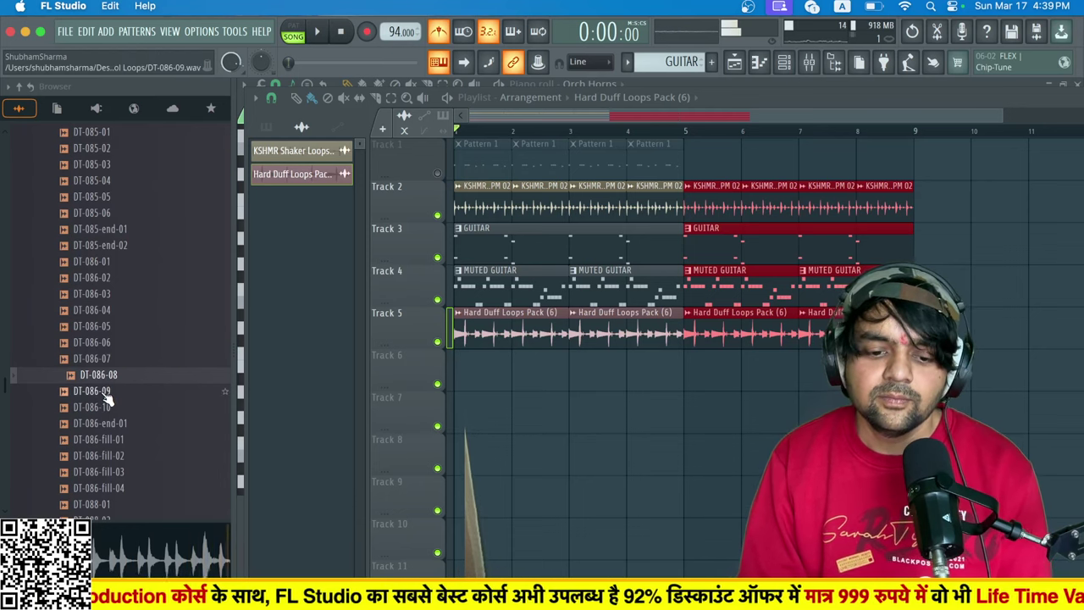
# Place the DT-086-07 loop at bar 5 of Track 6 and time-stretch it to 2 bars.
pyautogui.click(100, 359)
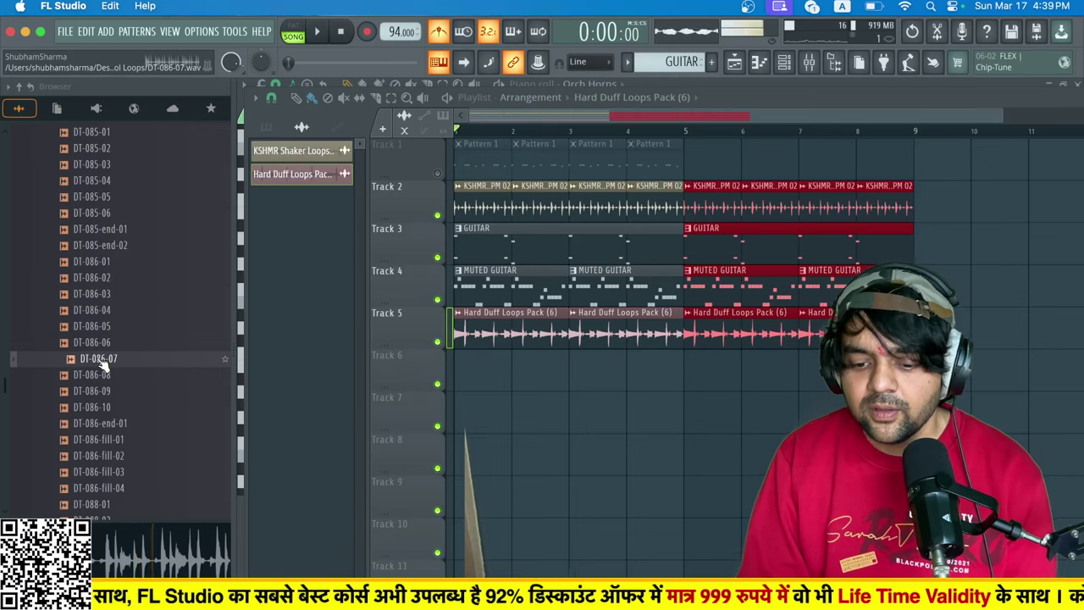
pyautogui.moveTo(100, 361); pyautogui.dragTo(694, 381)
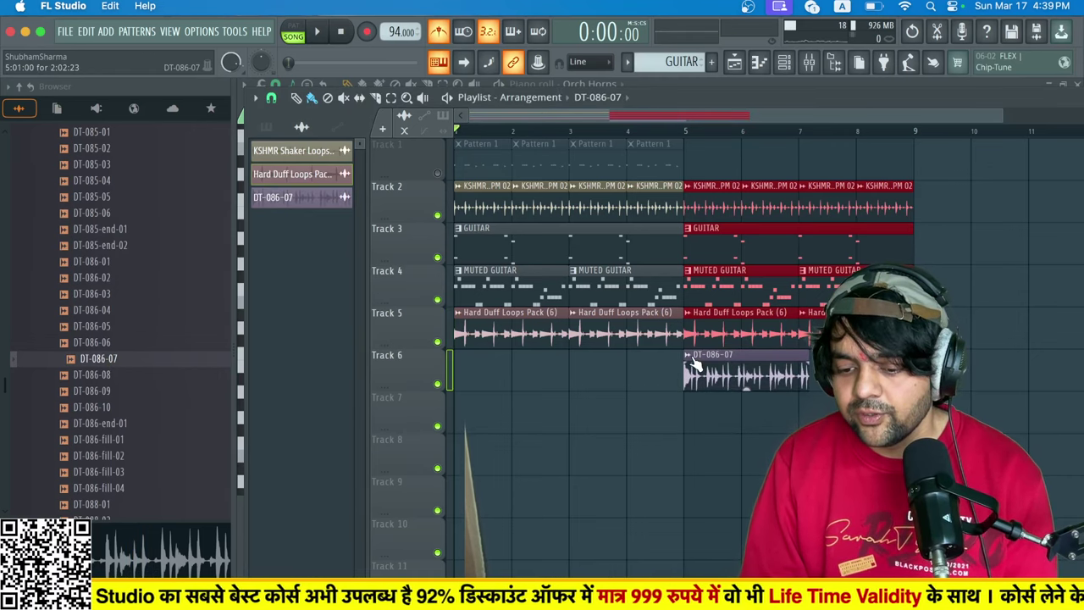
pyautogui.doubleClick(722, 376)
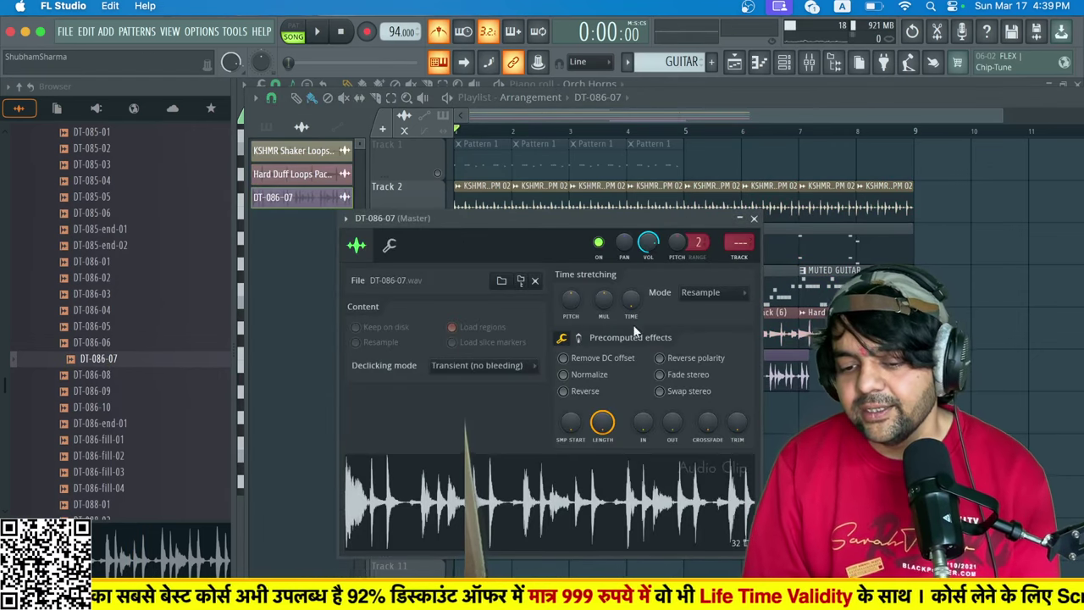
pyautogui.rightClick(630, 300)
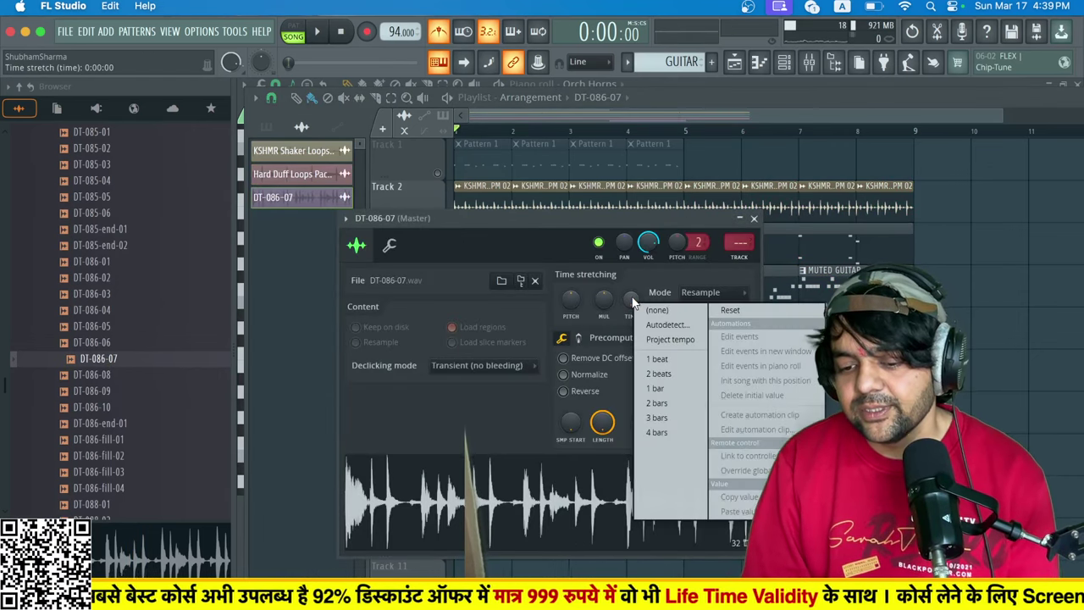
pyautogui.click(678, 401)
pyautogui.click(754, 219)
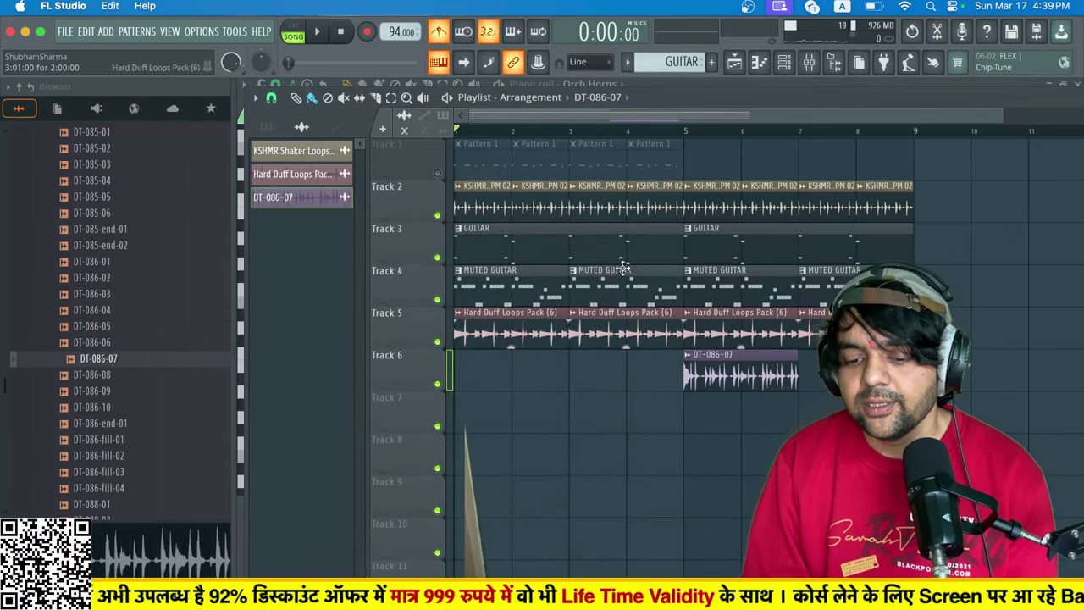
# Repeat the DT-086-07 loop at bar 7 of Track 6 and play the arrangement from bar 4.
pyautogui.click(623, 138)
pyautogui.press('space')
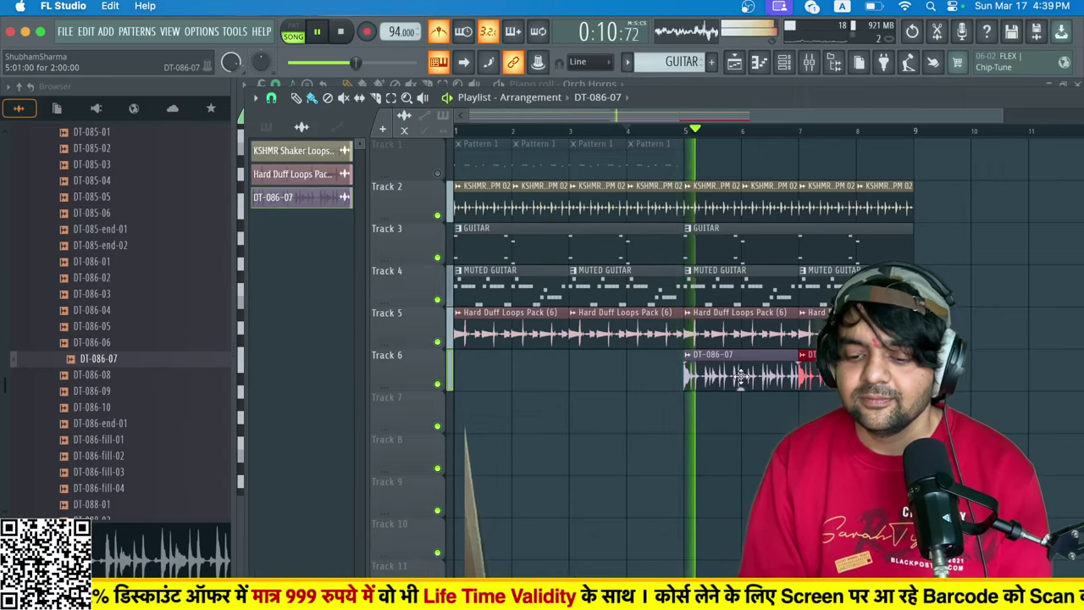
pyautogui.doubleClick(747, 381)
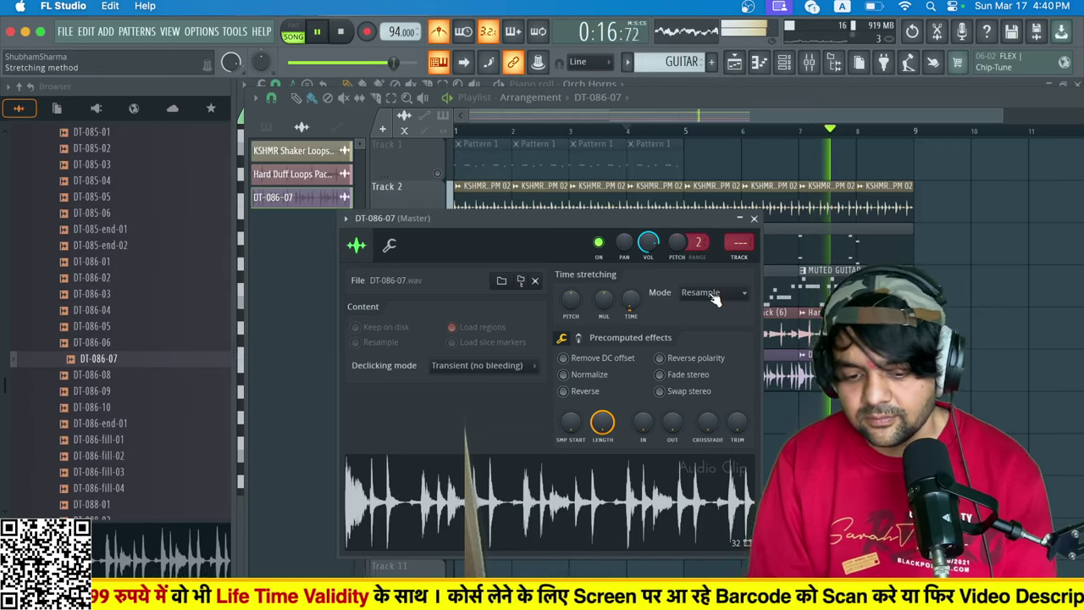
pyautogui.press('space')
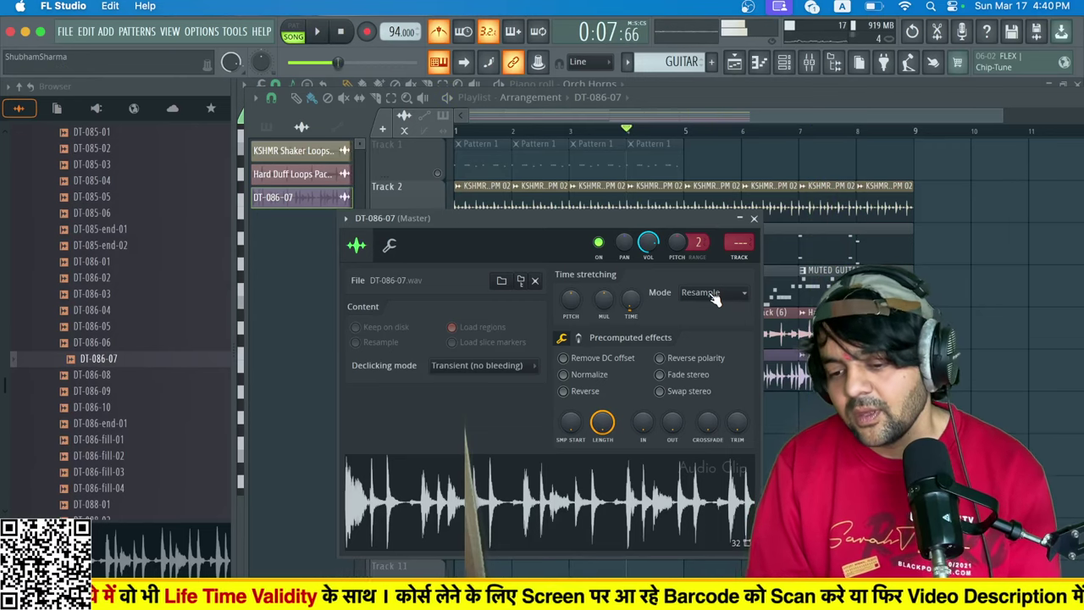
pyautogui.click(754, 219)
# Audition alternative DT-086 and DT-088 loops, including DT-086-10, DT-086-fill-01, DT-088-02 and DT-088-08.
pyautogui.click(102, 376)
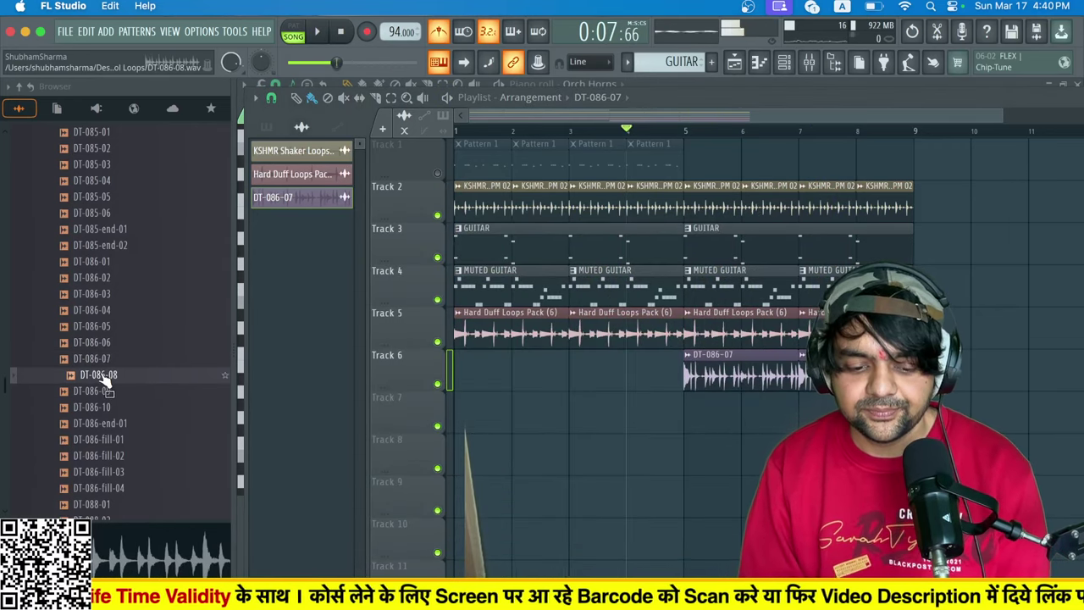
pyautogui.click(100, 392)
pyautogui.click(102, 408)
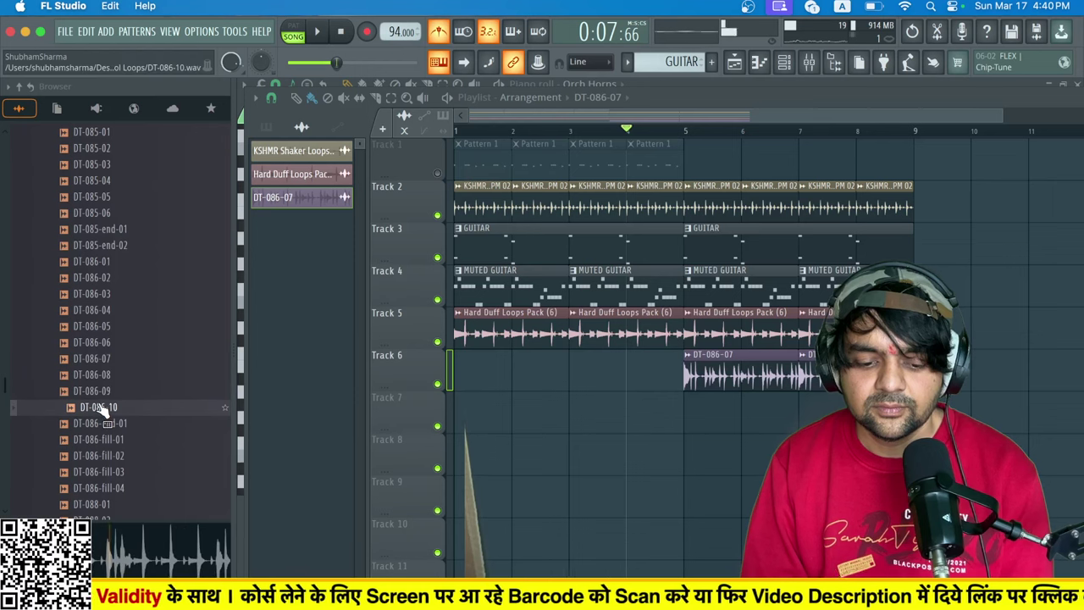
pyautogui.click(107, 444)
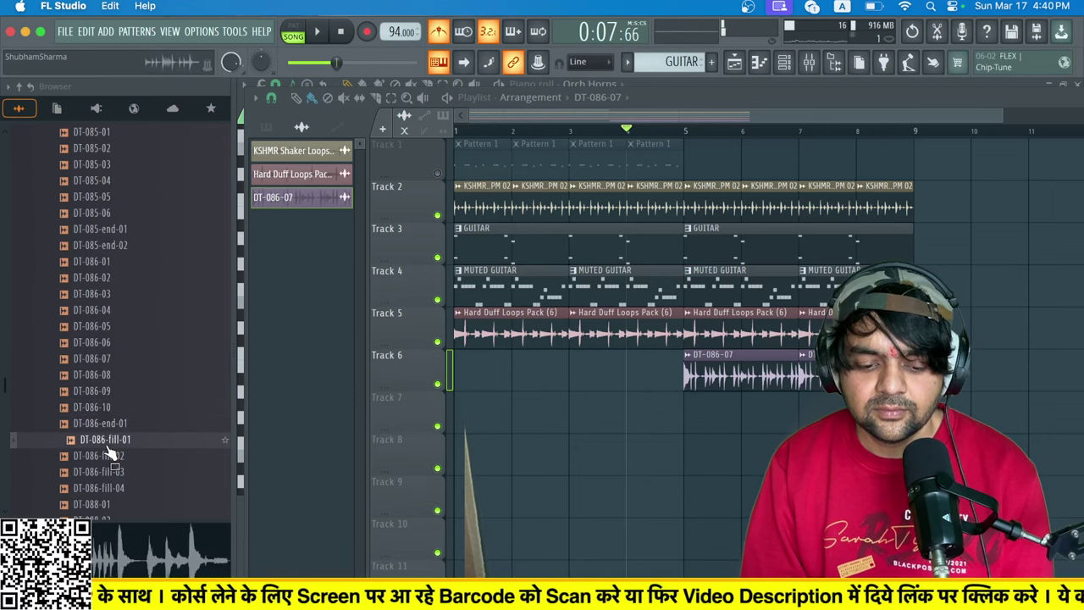
pyautogui.scroll(-2, 108, 449)
pyautogui.click(101, 408)
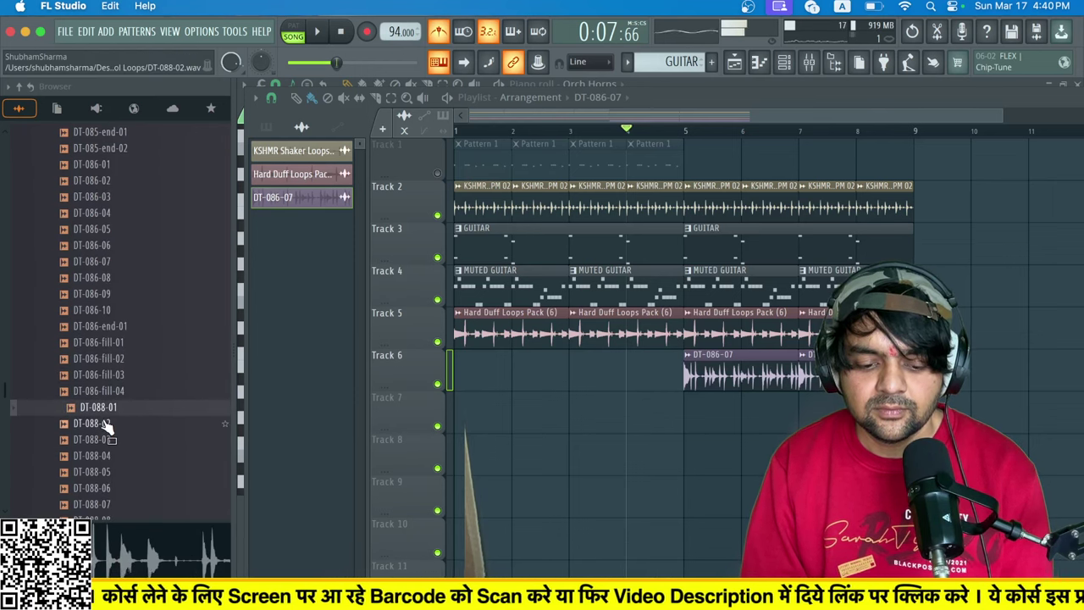
pyautogui.click(106, 425)
pyautogui.scroll(-2, 109, 457)
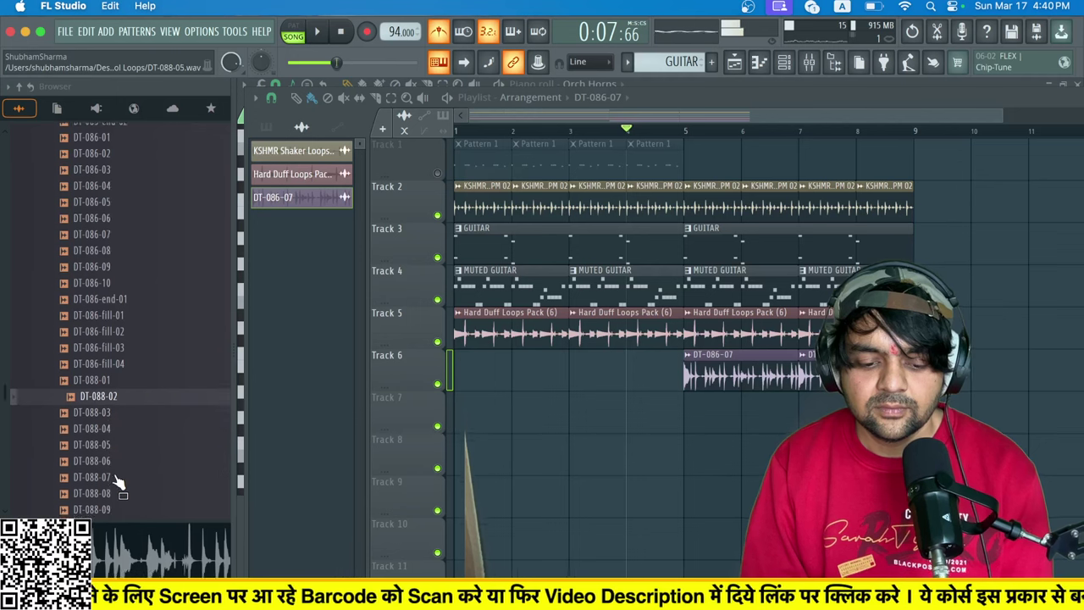
pyautogui.click(104, 458)
# Audition further loops from the DT-090 to DT-105 range, including DT-095-end-01 and DT-105-room-02.
pyautogui.scroll(-5, 103, 458)
pyautogui.scroll(-1, 103, 455)
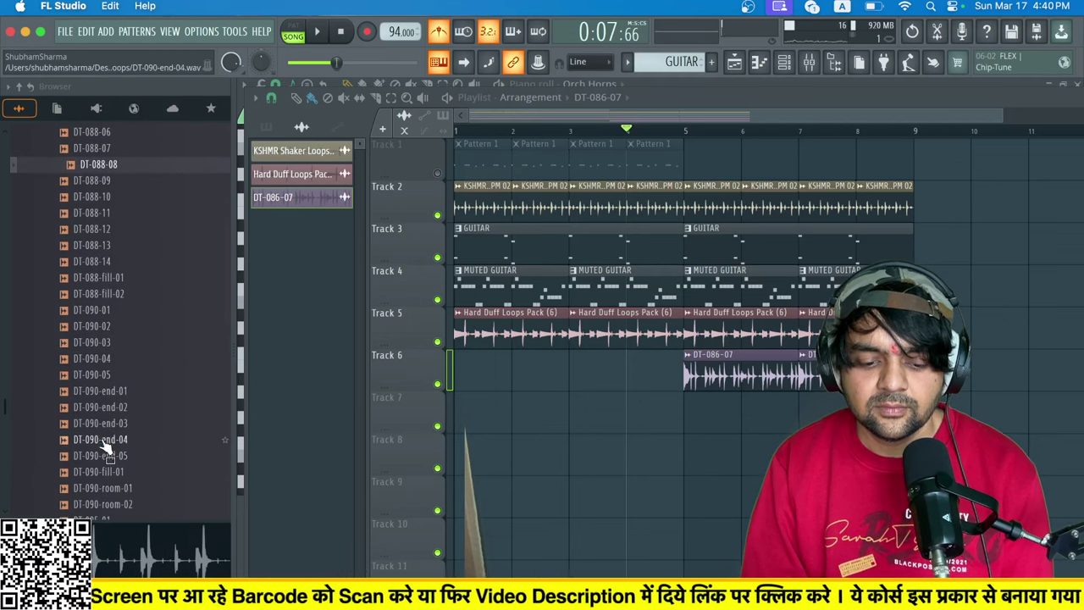
pyautogui.click(103, 410)
pyautogui.click(100, 364)
pyautogui.scroll(-5, 99, 368)
pyautogui.click(100, 374)
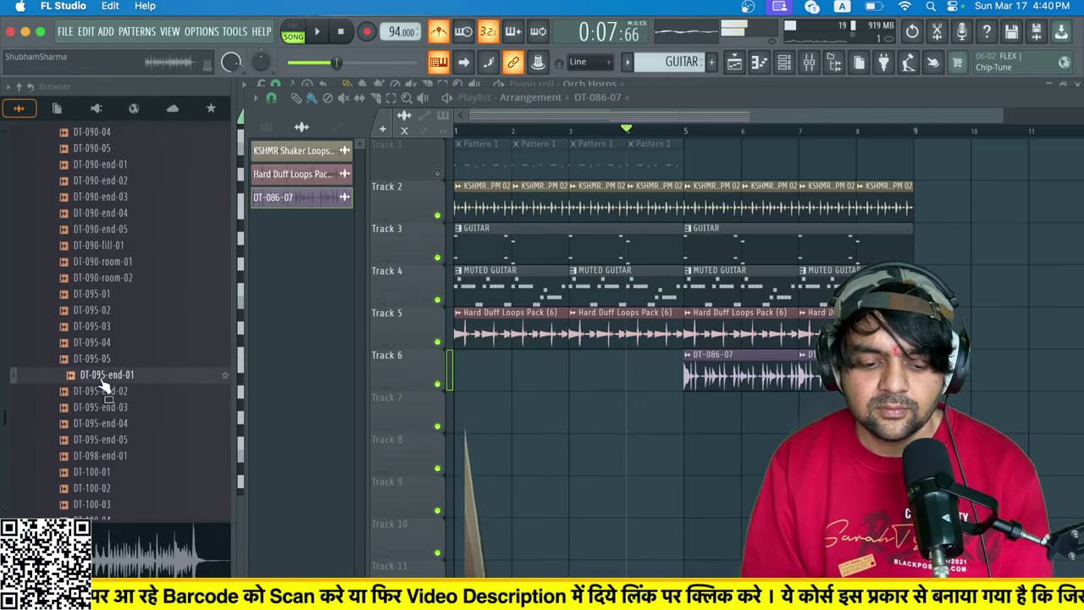
pyautogui.click(102, 472)
pyautogui.scroll(-5, 103, 475)
pyautogui.click(107, 424)
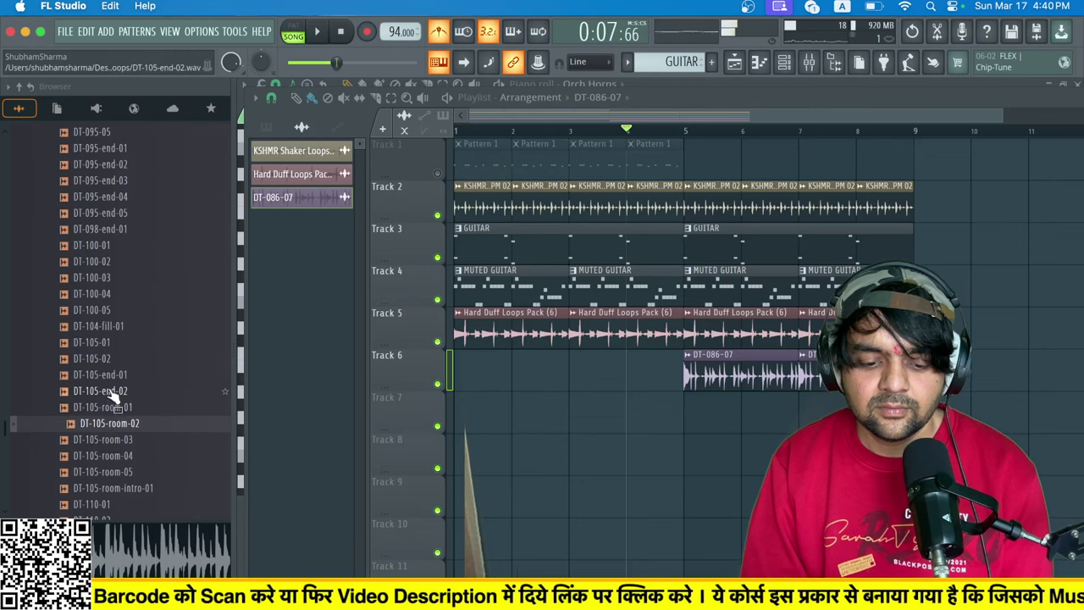
pyautogui.click(114, 409)
# Replace the DT-086-07 sample in the Track 6 clips with DT-100-05 and play the arrangement from bar 4.
pyautogui.click(108, 314)
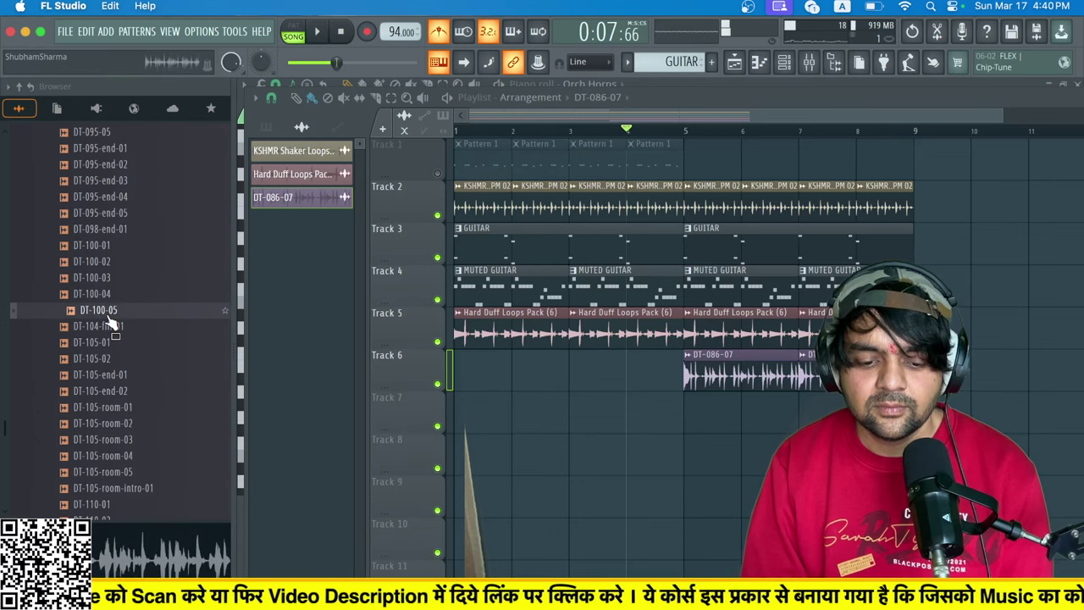
pyautogui.moveTo(700, 410); pyautogui.dragTo(724, 375)
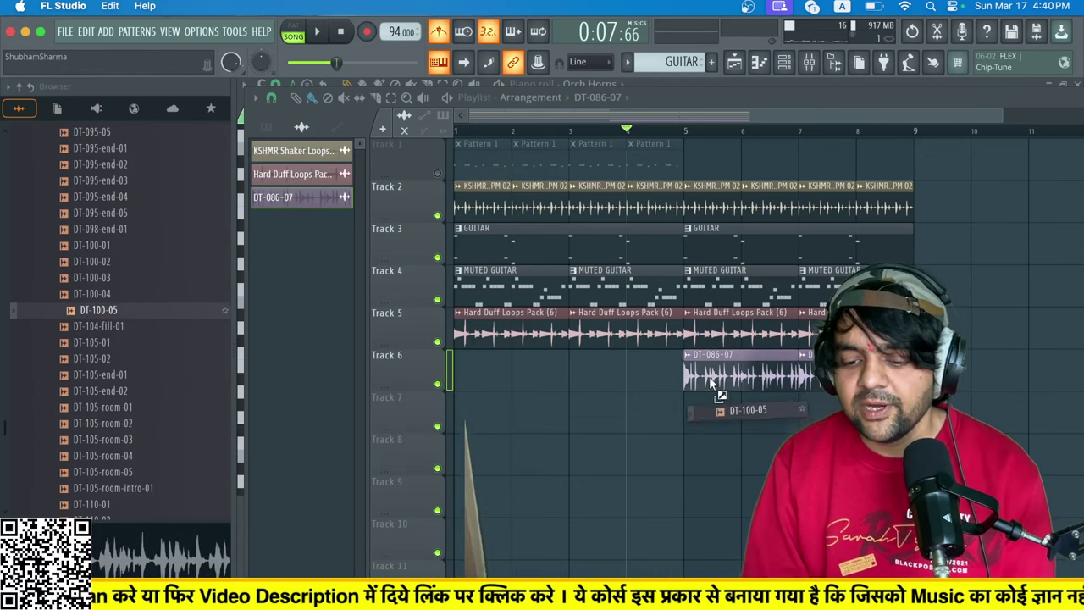
pyautogui.press('space')
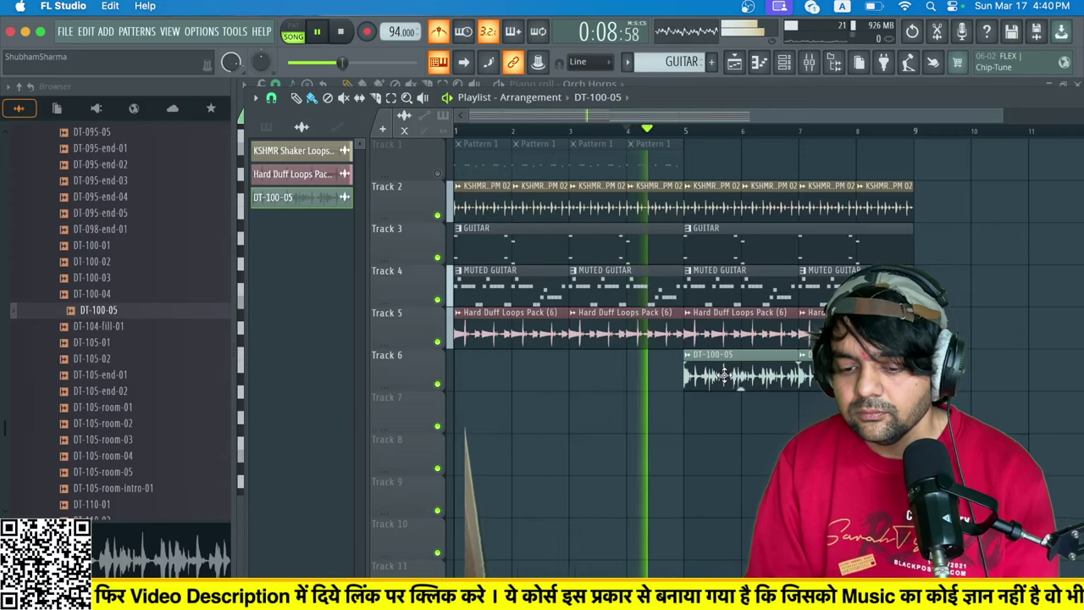
# Adjust the channel volume of the DT-100-05 clip during playback and stop the arrangement.
pyautogui.doubleClick(724, 375)
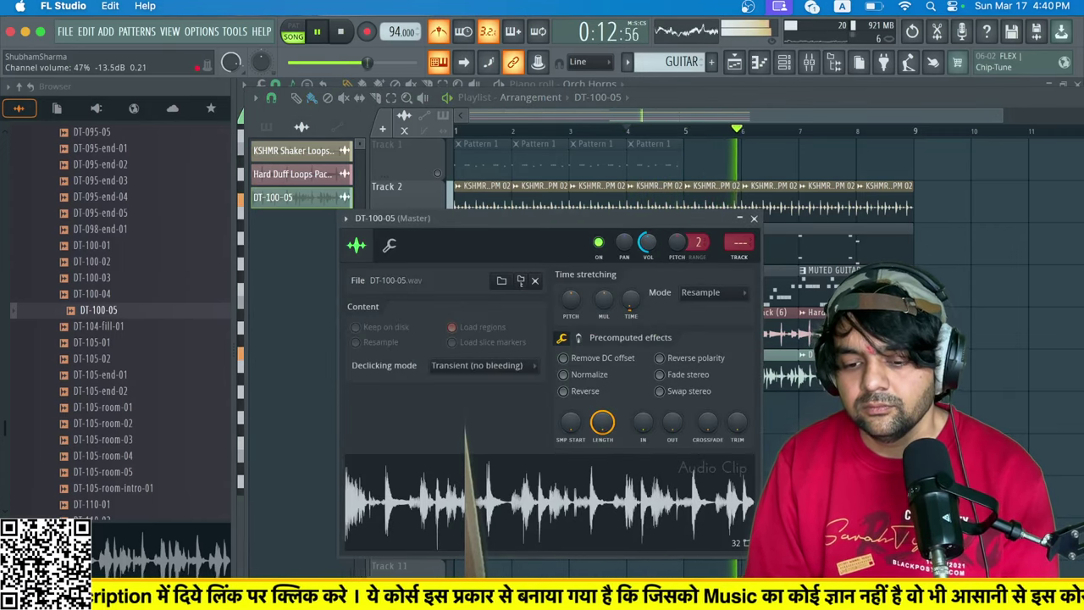
pyautogui.rightClick(647, 243)
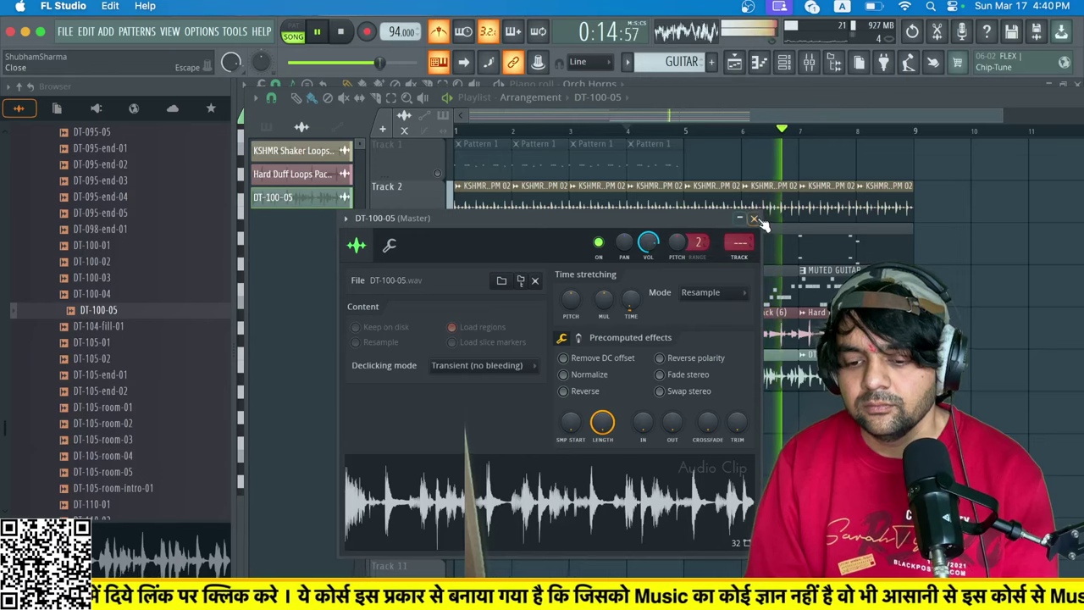
pyautogui.click(754, 219)
pyautogui.press('space')
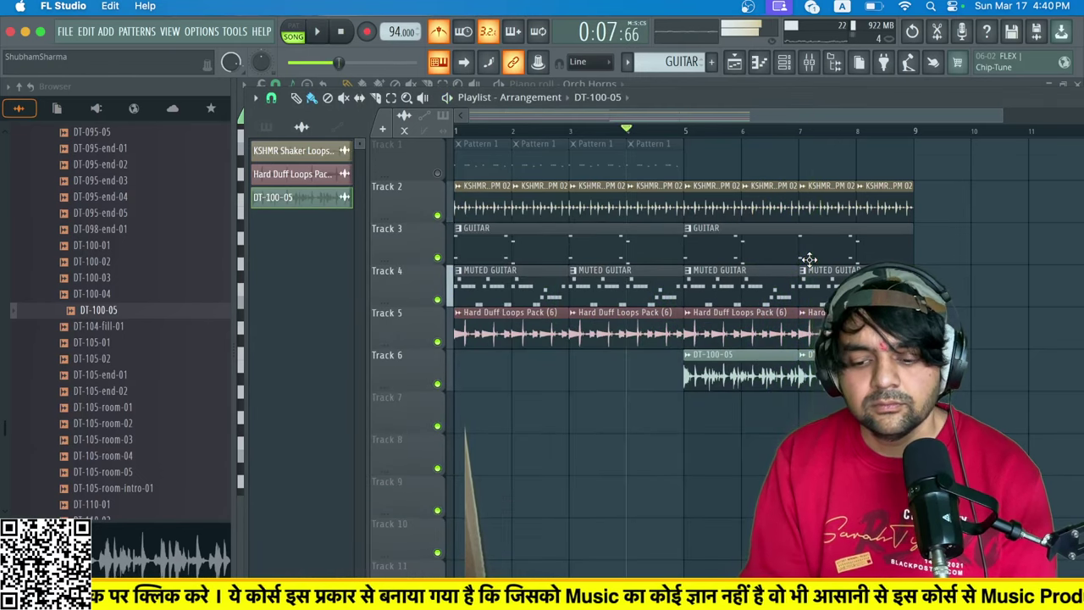
# Delete the DT-100-05 clips from Track 6, unmute Track 1 and play the arrangement from the start.
pyautogui.rightClick(804, 381)
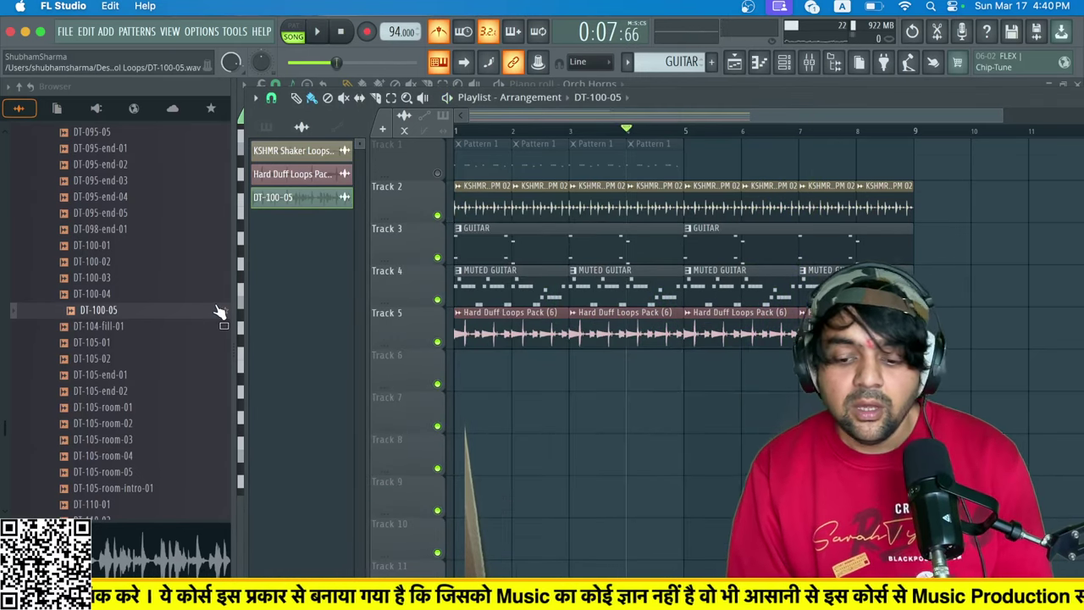
pyautogui.scroll(3, 221, 311)
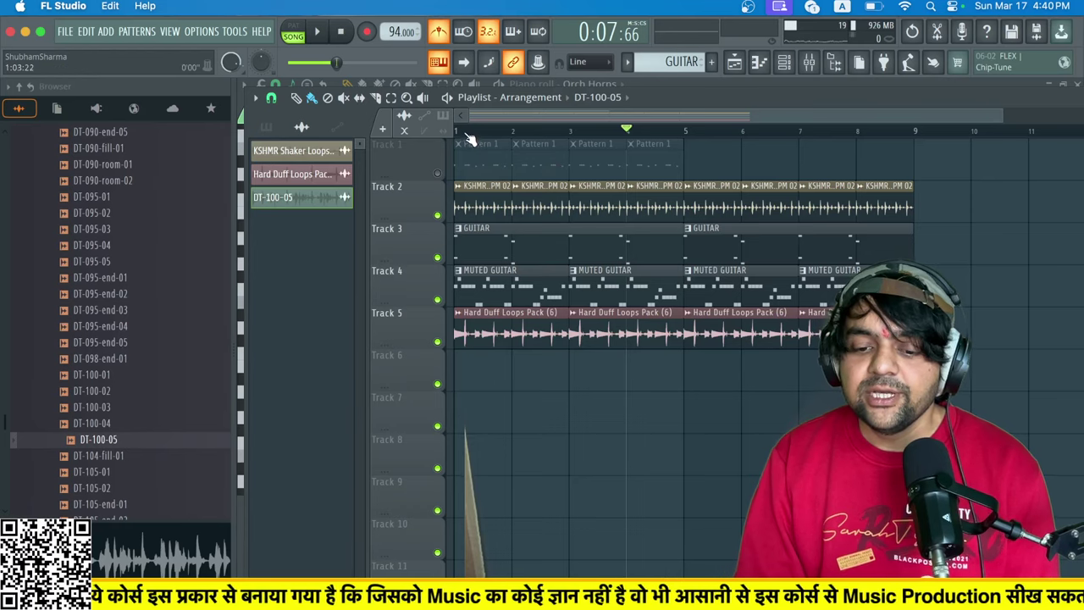
pyautogui.click(437, 173)
pyautogui.press('space')
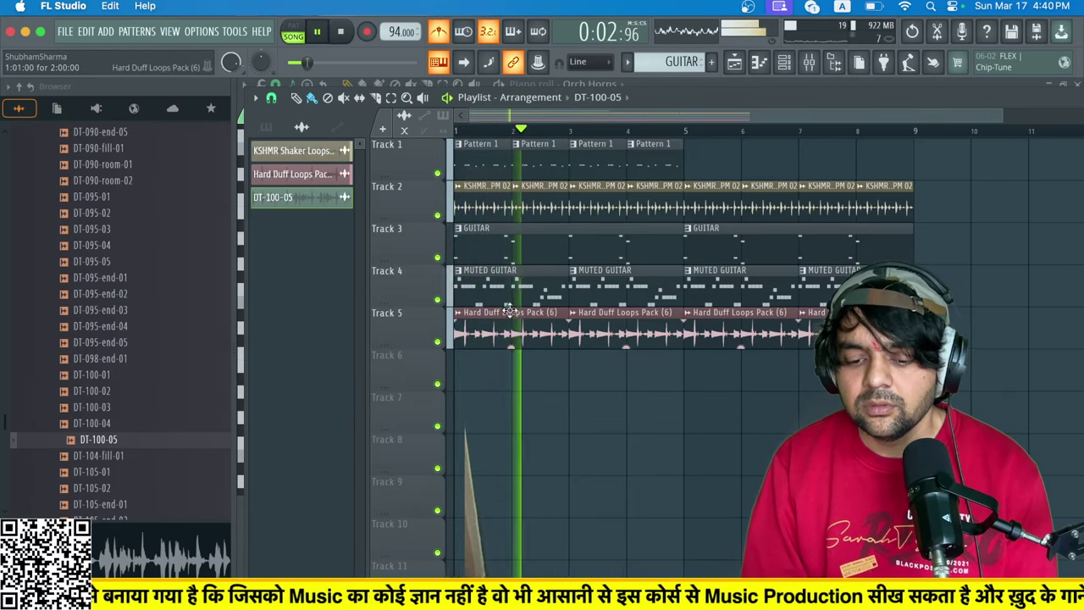
# Check the channel settings of the Hard Duff Loops Pack (6) clip on Track 5 and stop playback.
pyautogui.doubleClick(524, 333)
pyautogui.press('space')
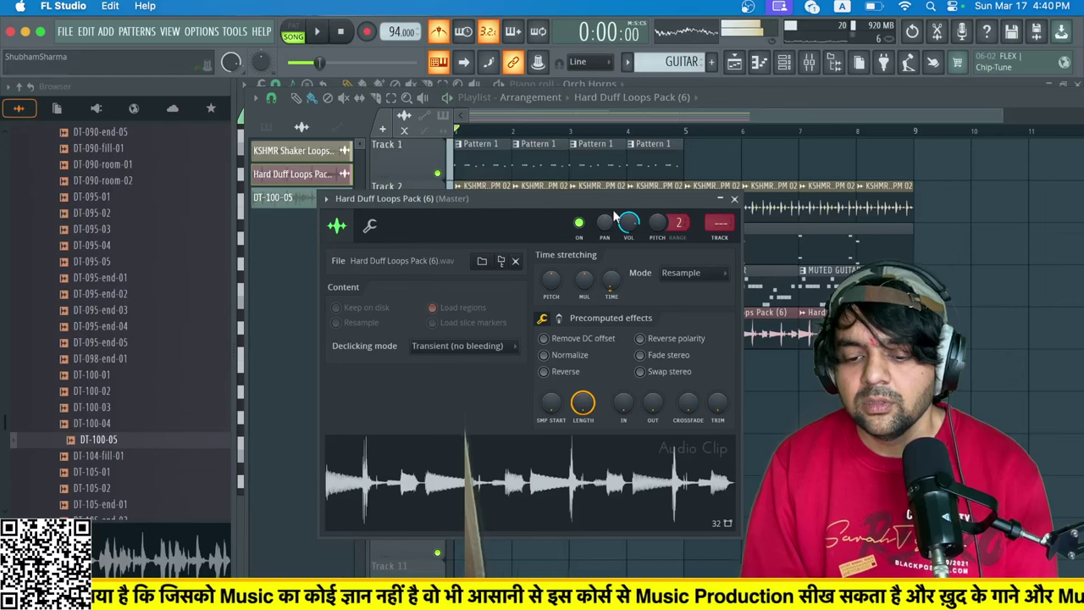
pyautogui.click(735, 201)
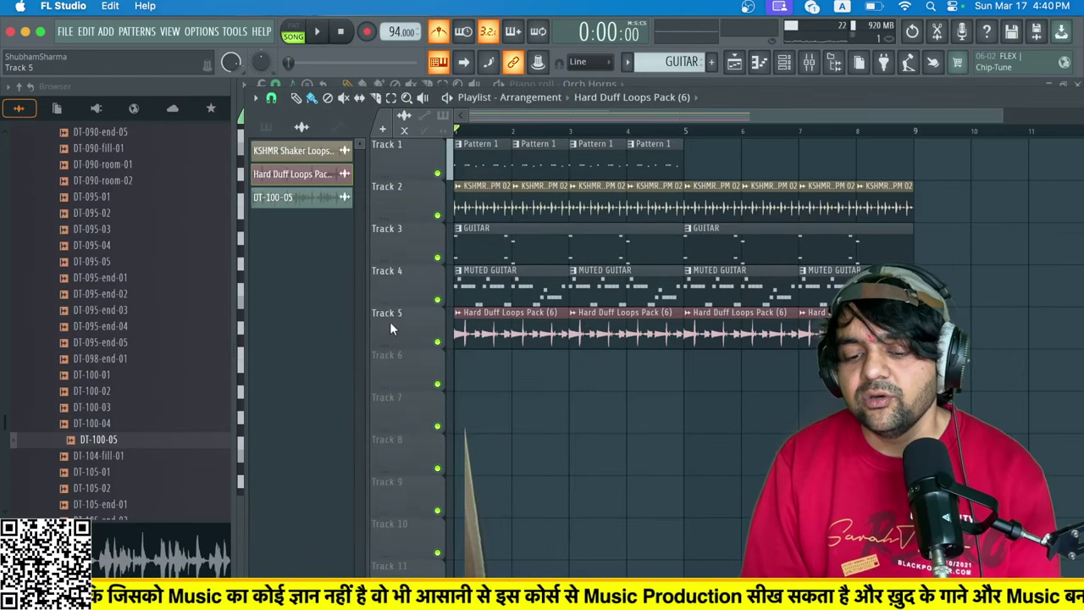
# Solo Track 5, enable Track 1 alongside it and listen to the two tracks together.
pyautogui.rightClick(438, 341)
pyautogui.click(438, 173)
pyautogui.press('space')
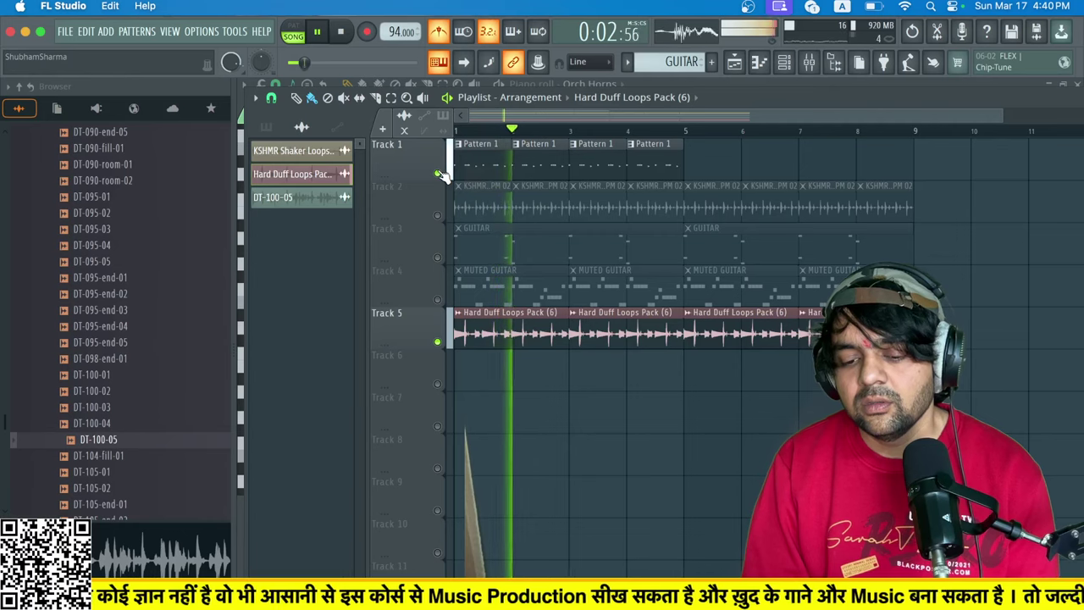
pyautogui.press('space')
# Route the Hard Duff Loops Pack (6) channel to mixer Insert 8 and check its signal in the mixer during playback.
pyautogui.doubleClick(547, 318)
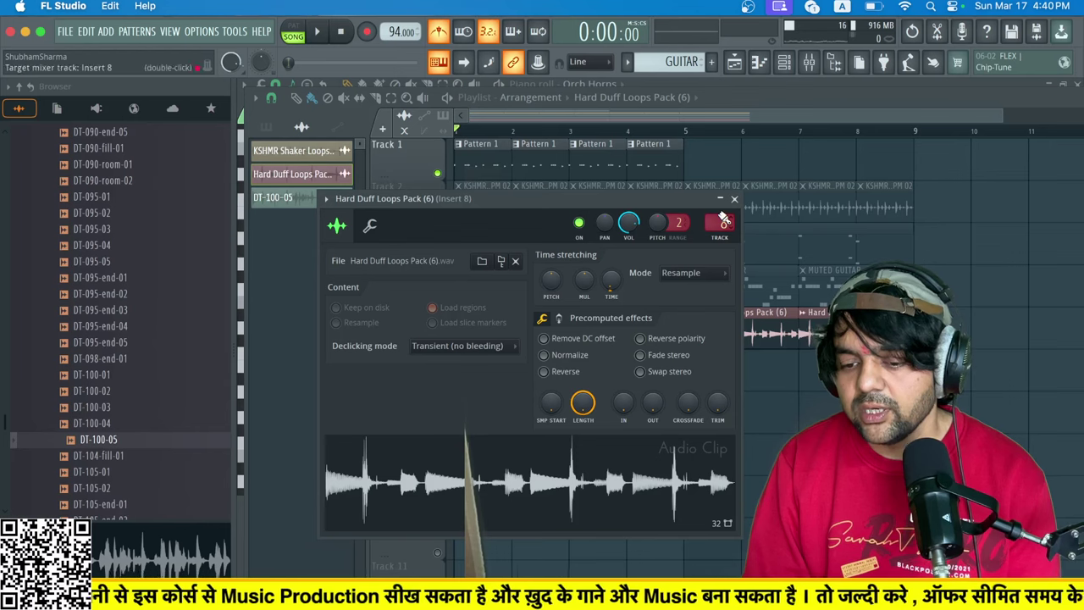
pyautogui.click(809, 61)
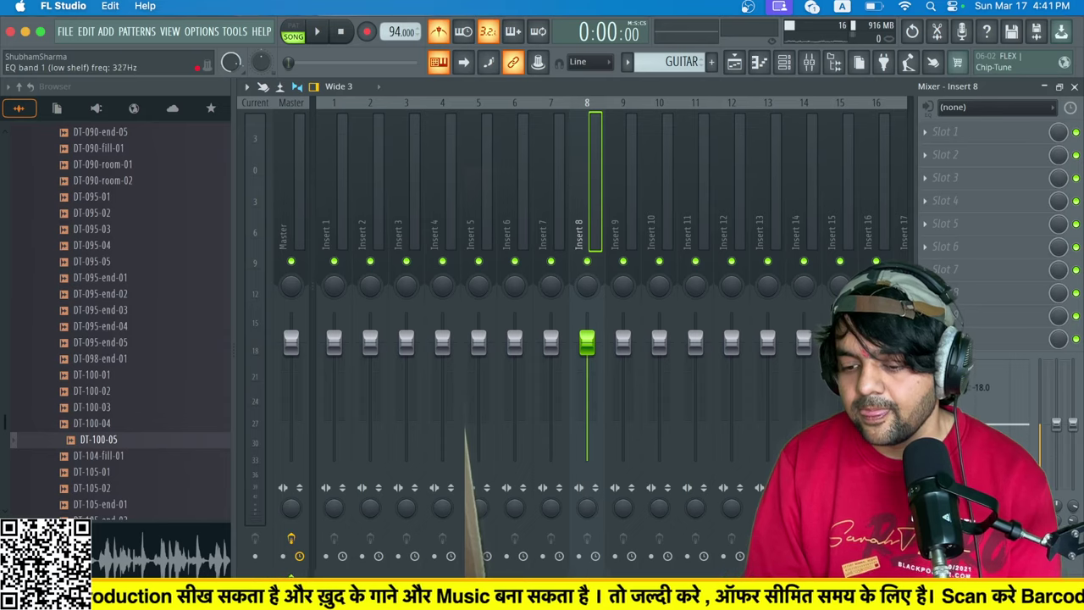
pyautogui.press('space')
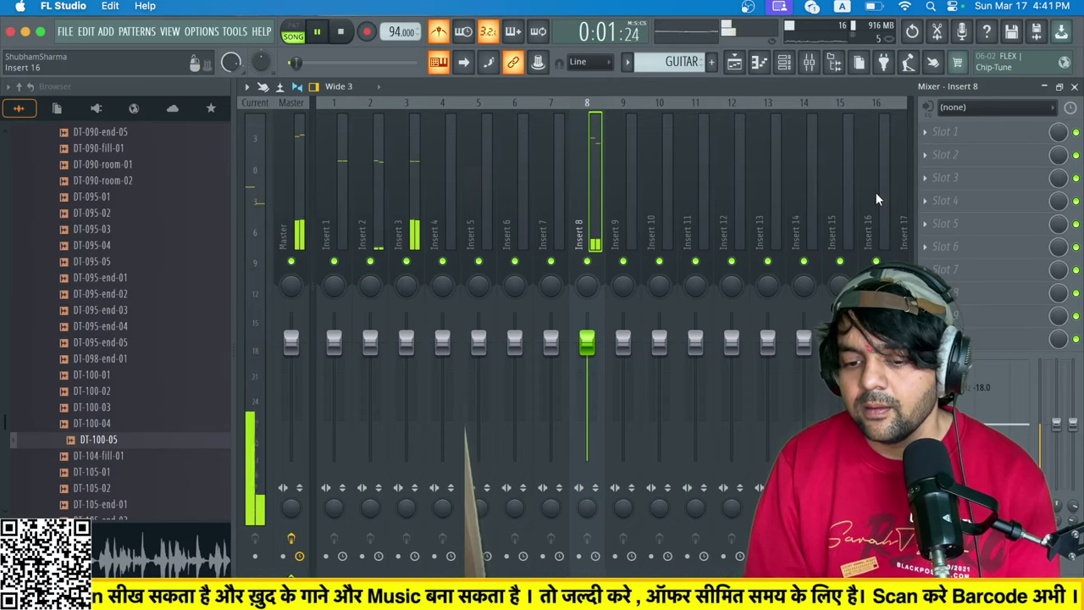
# Return to the playlist and unmute Tracks 4, 2 and 3 while the arrangement plays.
pyautogui.click(735, 63)
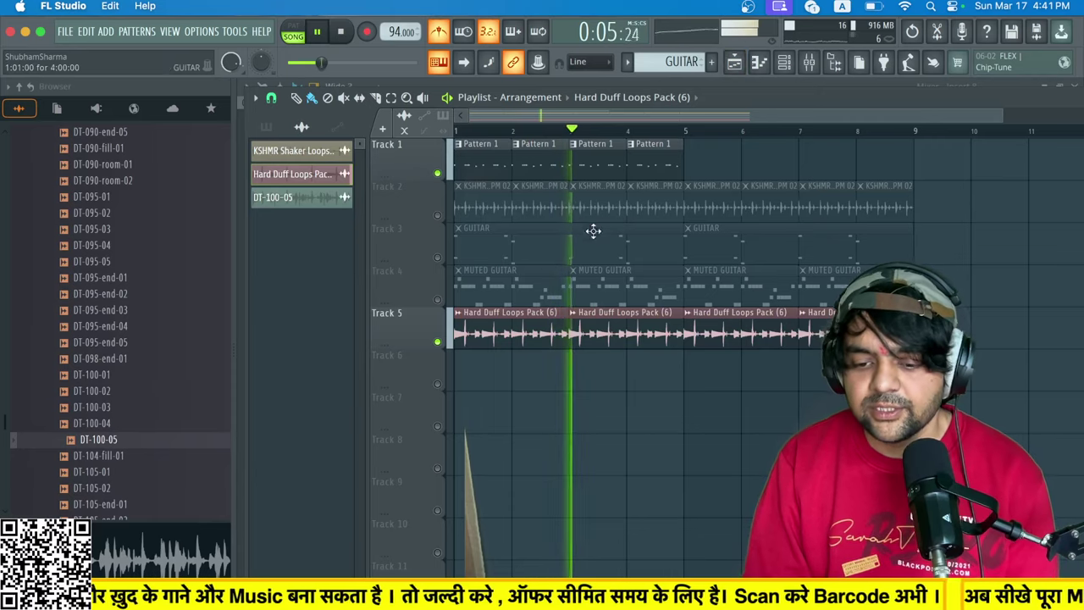
pyautogui.click(438, 300)
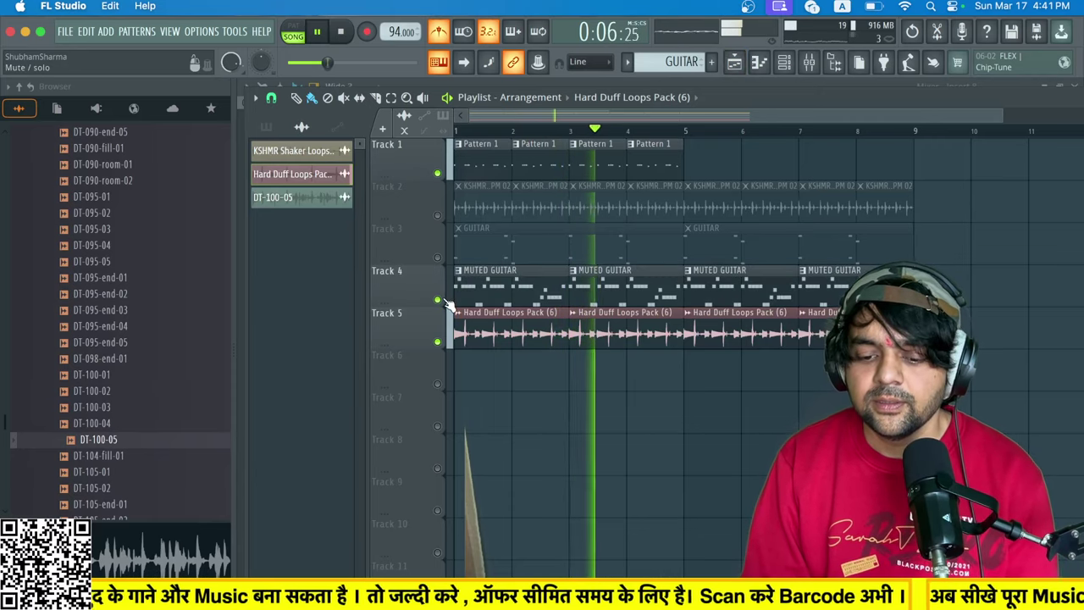
pyautogui.click(438, 215)
pyautogui.click(437, 257)
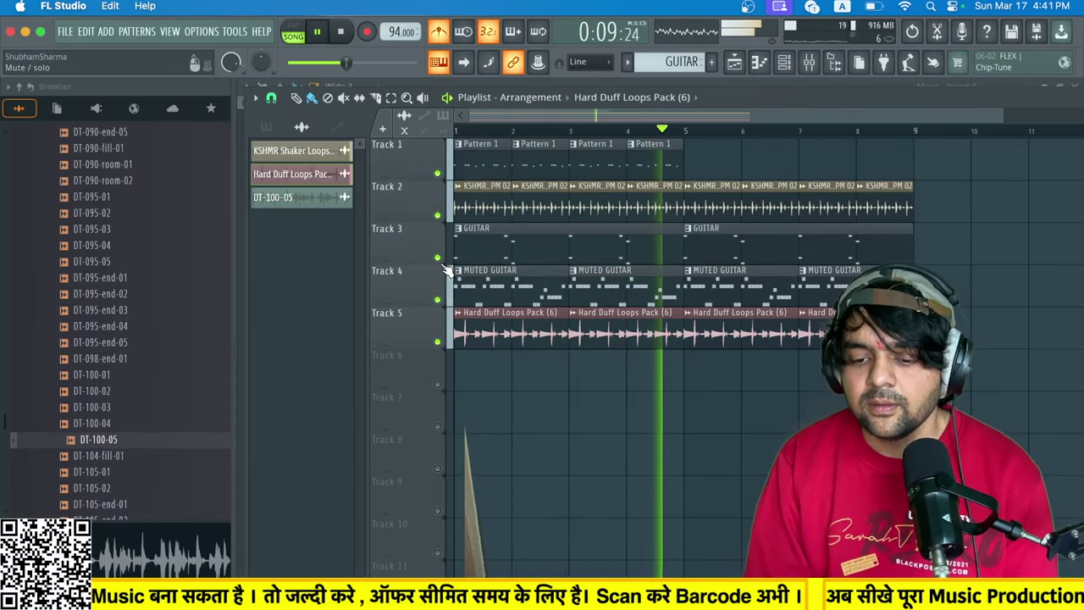
# Repeat Pattern 1 on Track 1 across bars 5 to 8.
pyautogui.click(657, 163)
pyautogui.click(742, 159)
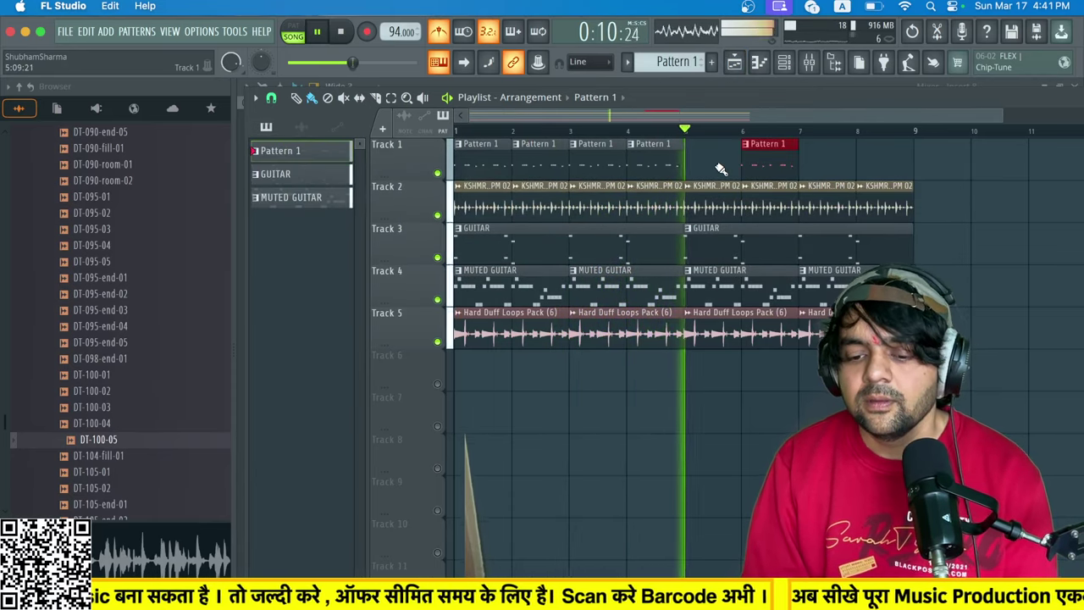
pyautogui.moveTo(742, 159); pyautogui.dragTo(716, 148)
pyautogui.click(754, 151)
pyautogui.click(809, 162)
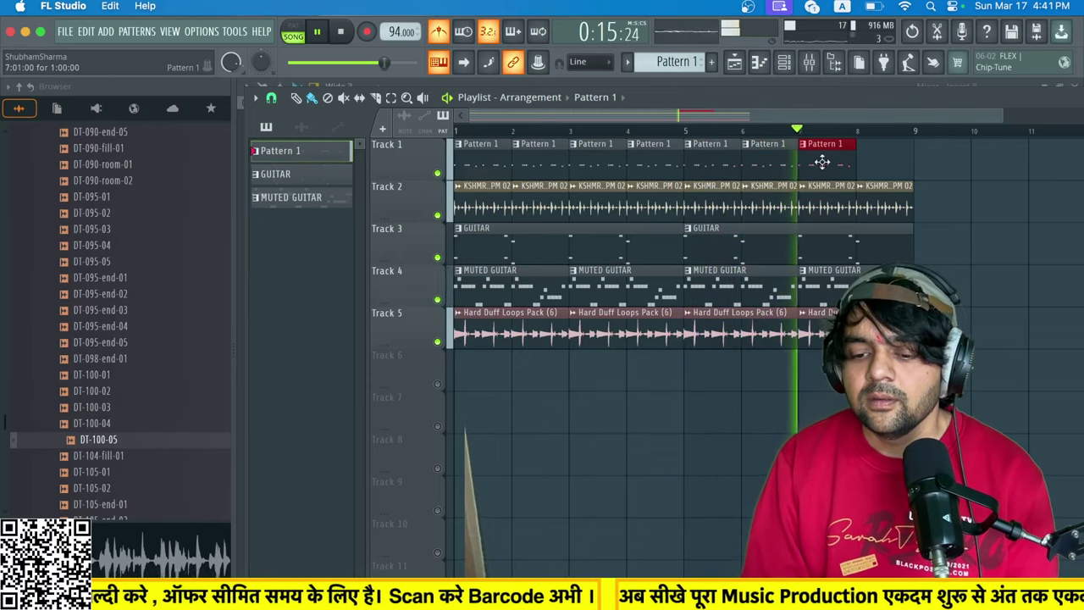
pyautogui.click(864, 163)
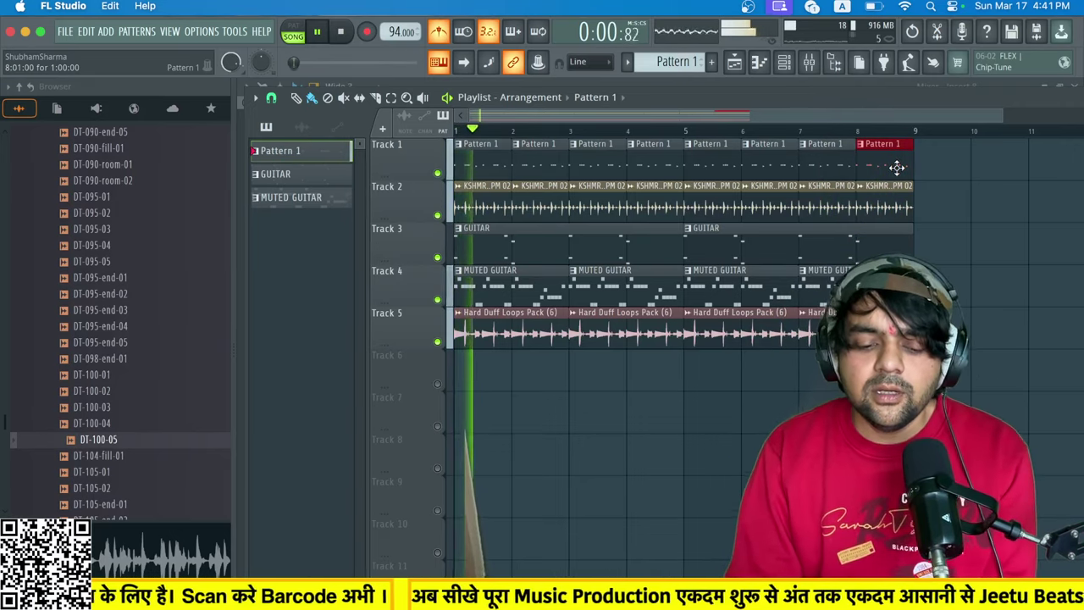
# Review the steps of Pattern 1 in the channel rack and listen to the arrangement from the start.
pyautogui.press('space')
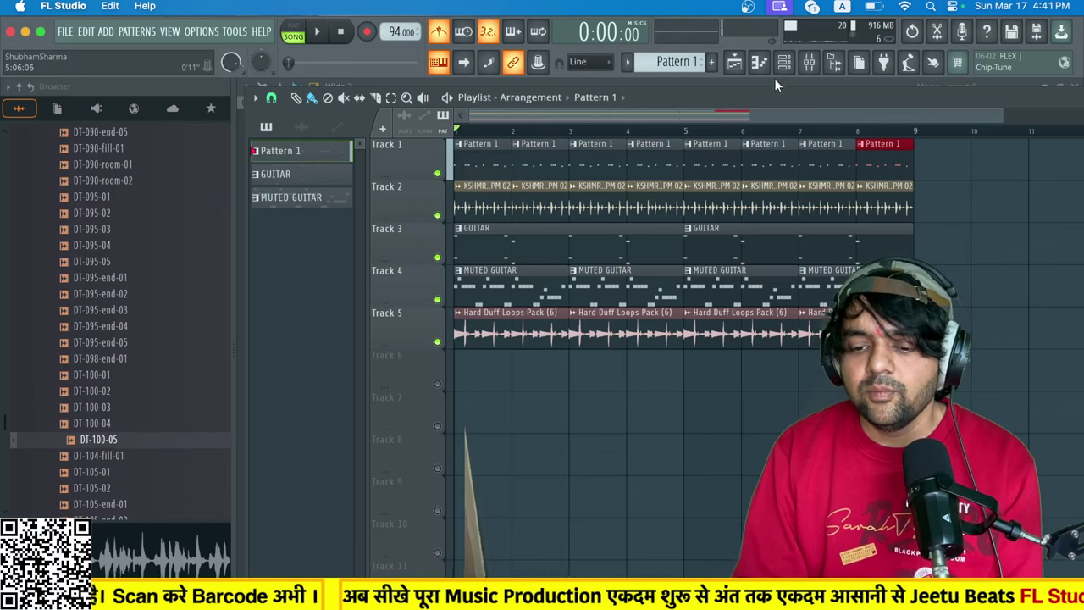
pyautogui.click(785, 64)
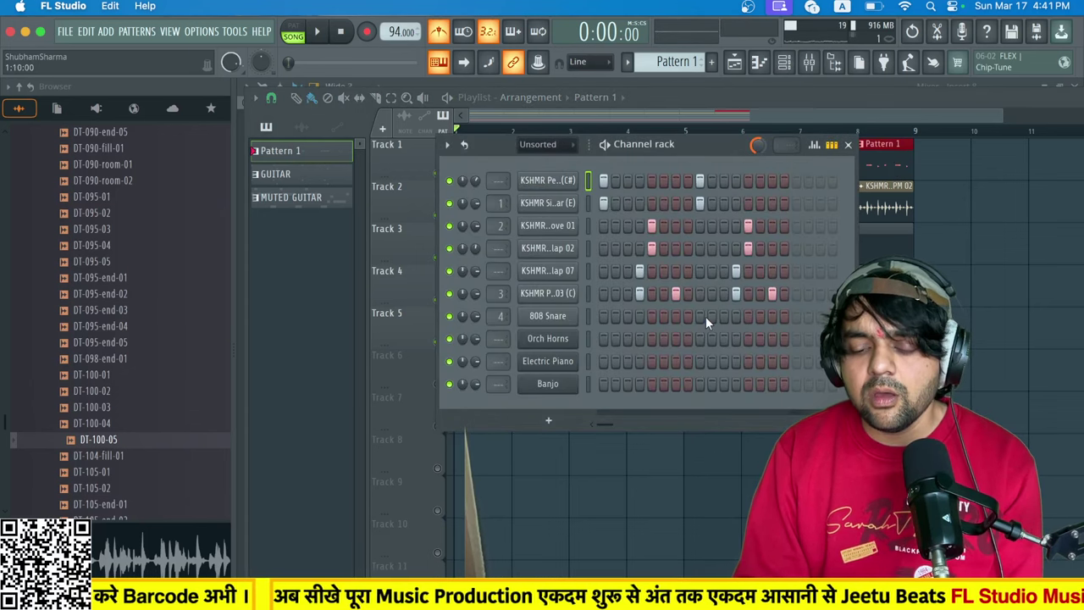
pyautogui.click(547, 110)
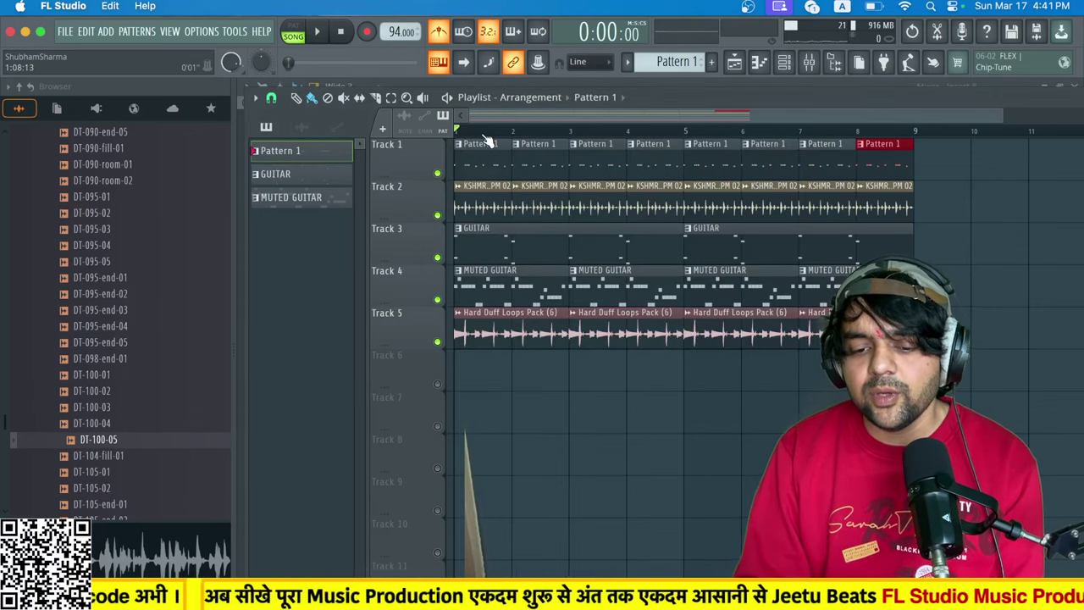
pyautogui.press('space')
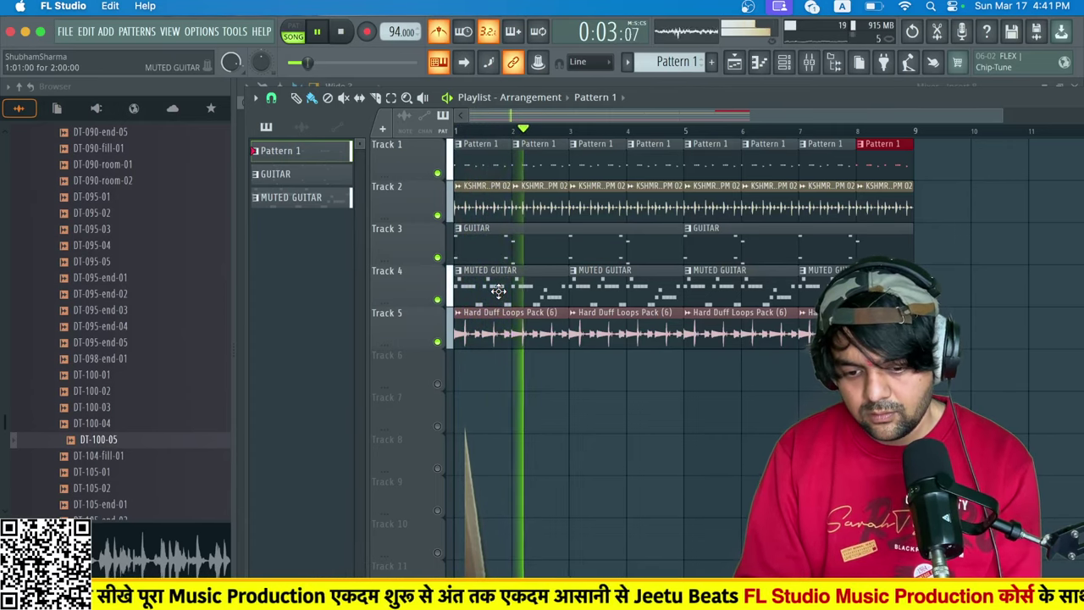
pyautogui.press('space')
# In the GUITAR pattern, mute the Orch Horns channel and open the piano roll of Electric Piano.
pyautogui.doubleClick(485, 246)
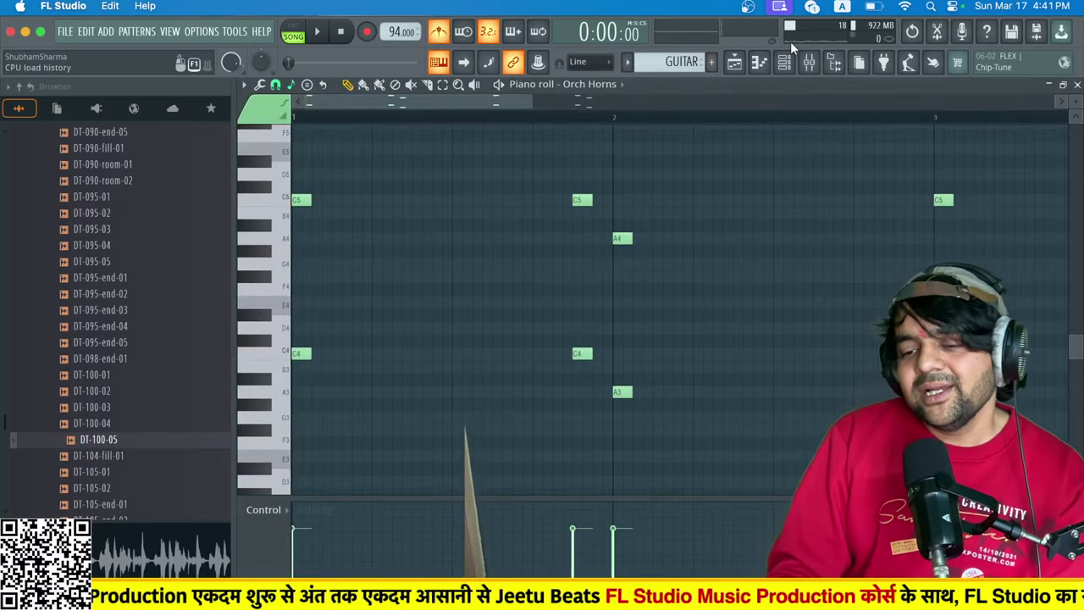
pyautogui.click(785, 62)
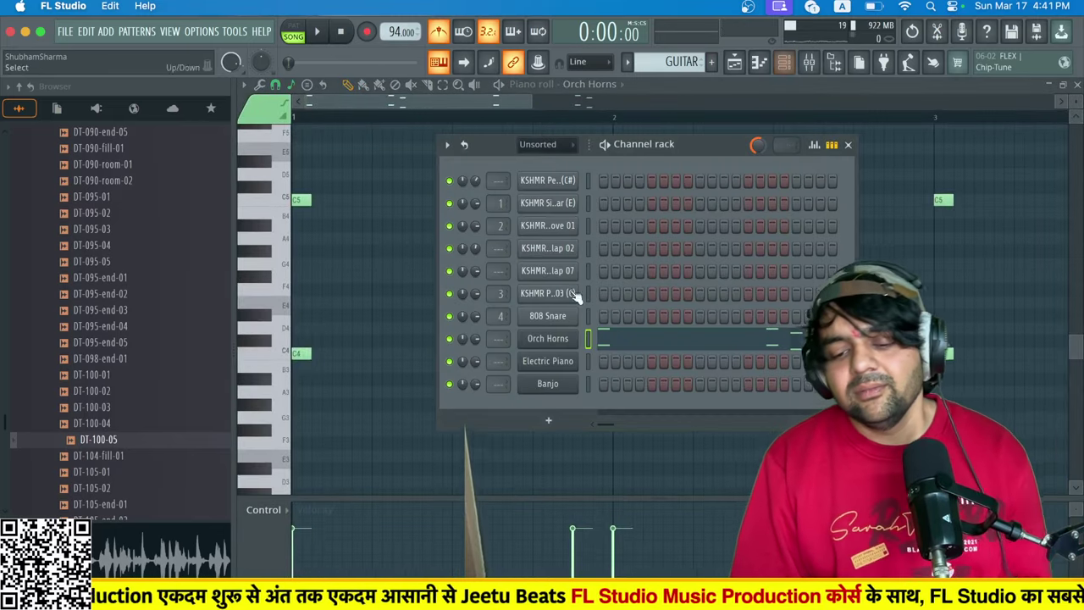
pyautogui.rightClick(544, 359)
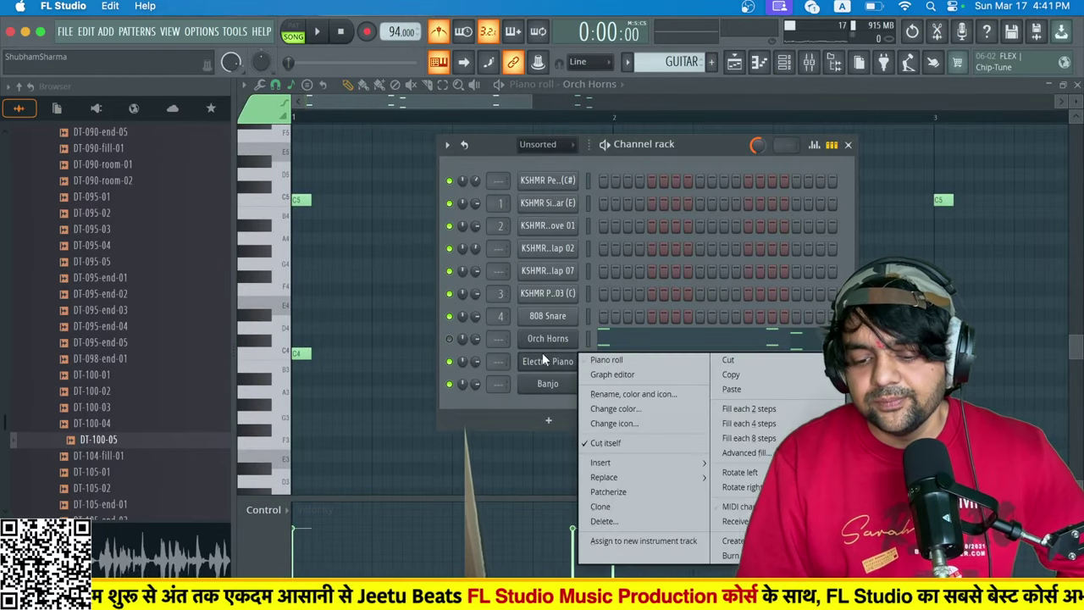
pyautogui.click(603, 361)
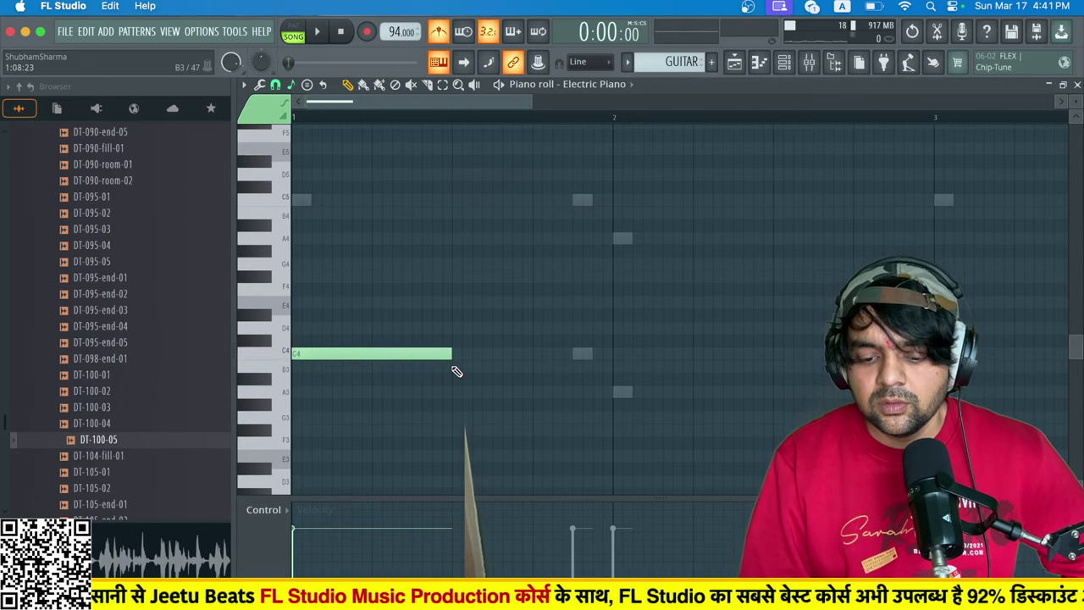
# Enter one-bar Electric Piano root notes: C4 in bar 1, A3 in bar 2 and C4 in bar 3.
pyautogui.press('space')
pyautogui.moveTo(454, 369); pyautogui.dragTo(612, 369)
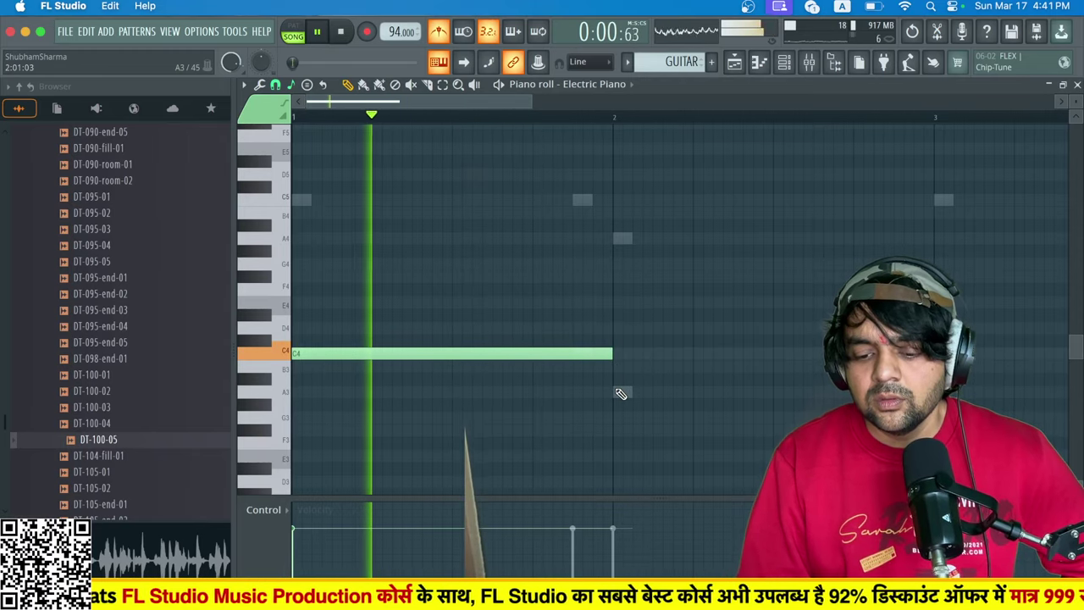
pyautogui.click(621, 394)
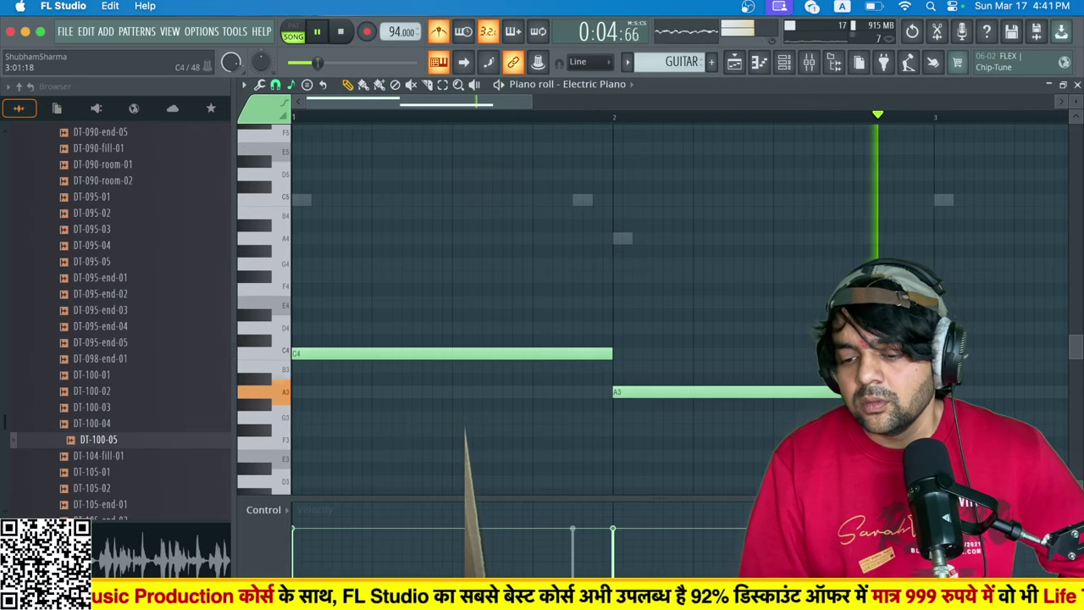
pyautogui.press('space')
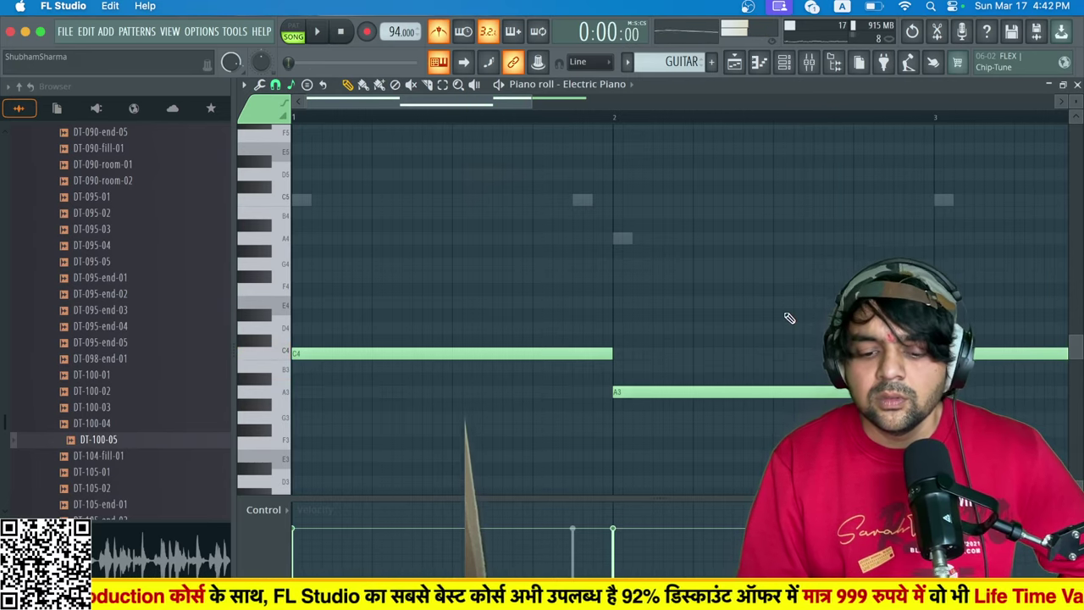
# Add E4 and G4 above the C4 note in bar 1 and listen to the chord.
pyautogui.click(310, 305)
pyautogui.click(312, 263)
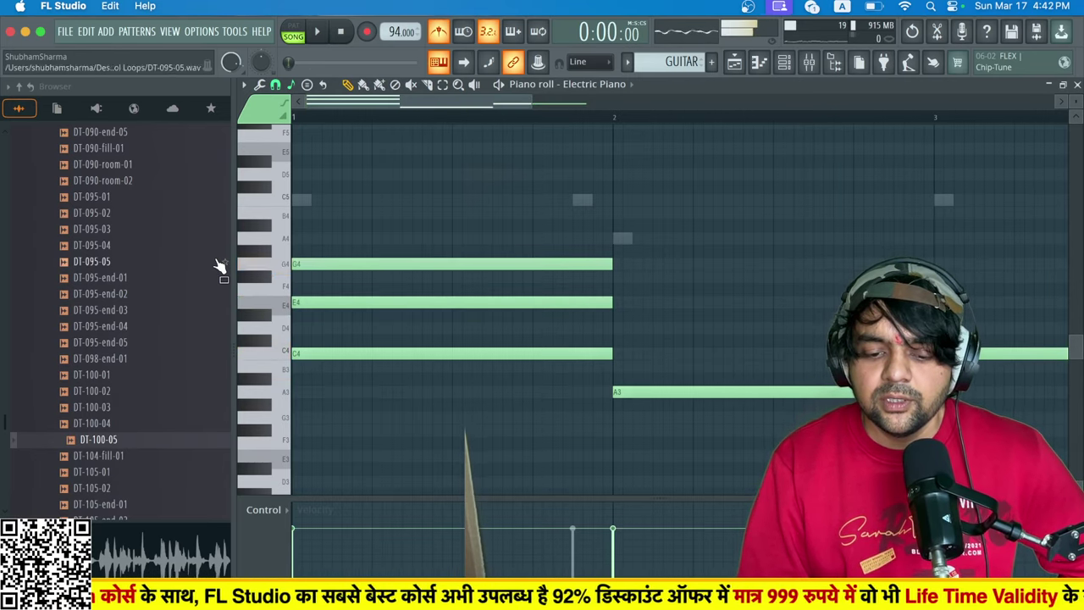
pyautogui.press('space')
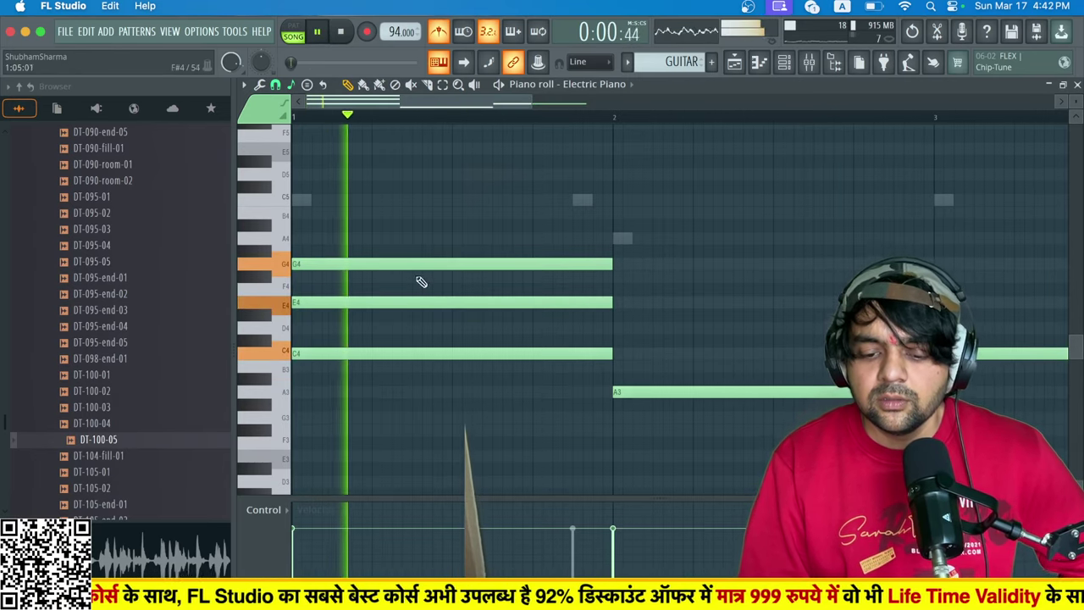
pyautogui.press('space')
# Add C4 and E4 above the bar 2 root, E4 and G4 above the bar 3 root, and play the chords.
pyautogui.click(619, 353)
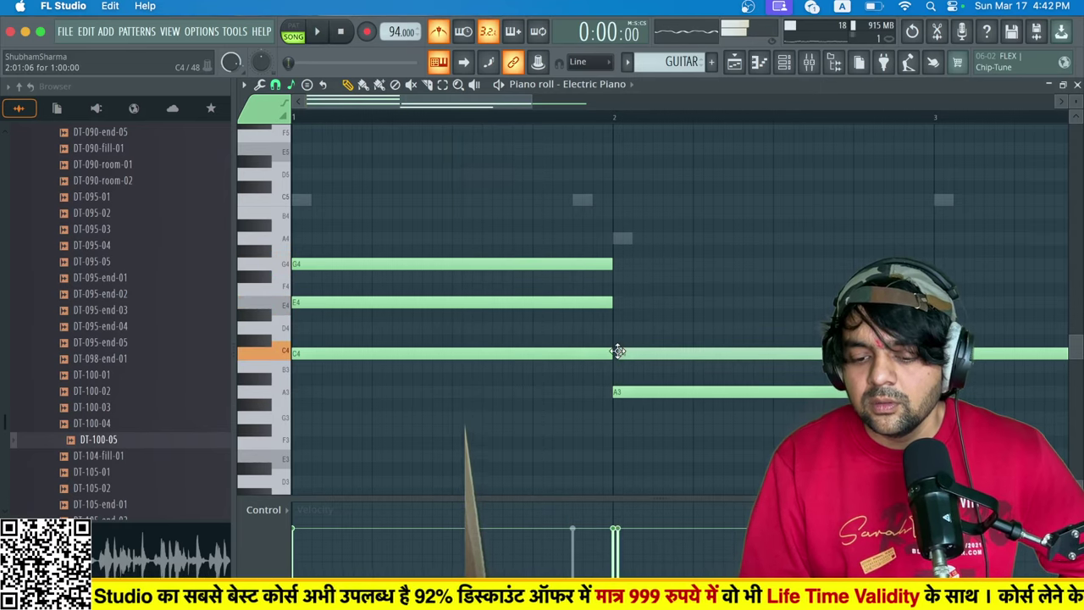
pyautogui.click(617, 303)
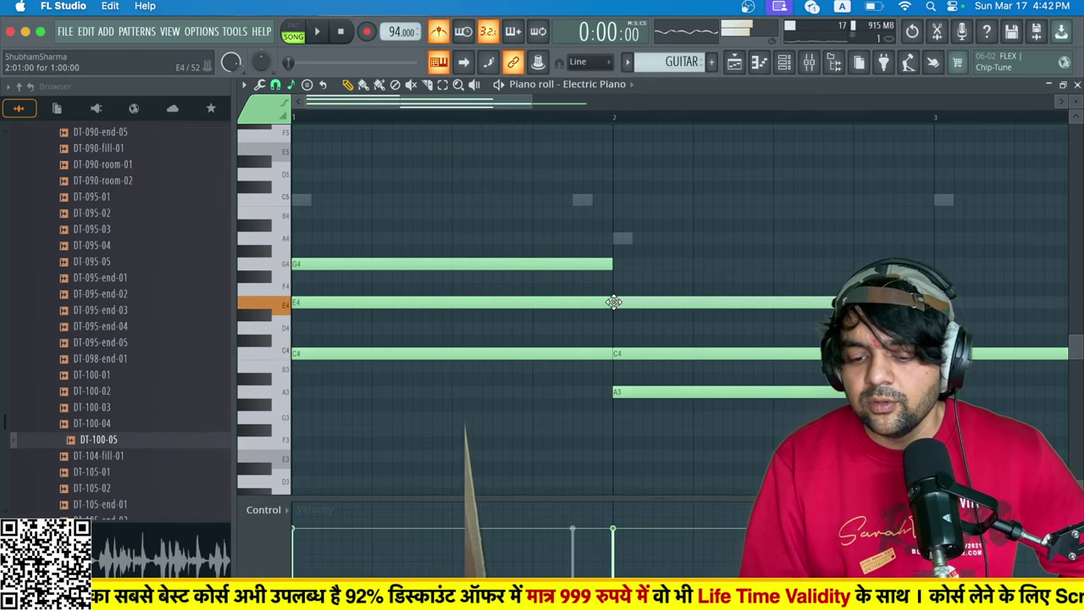
pyautogui.hscroll(3, 678, 331)
pyautogui.scroll(2, 678, 333)
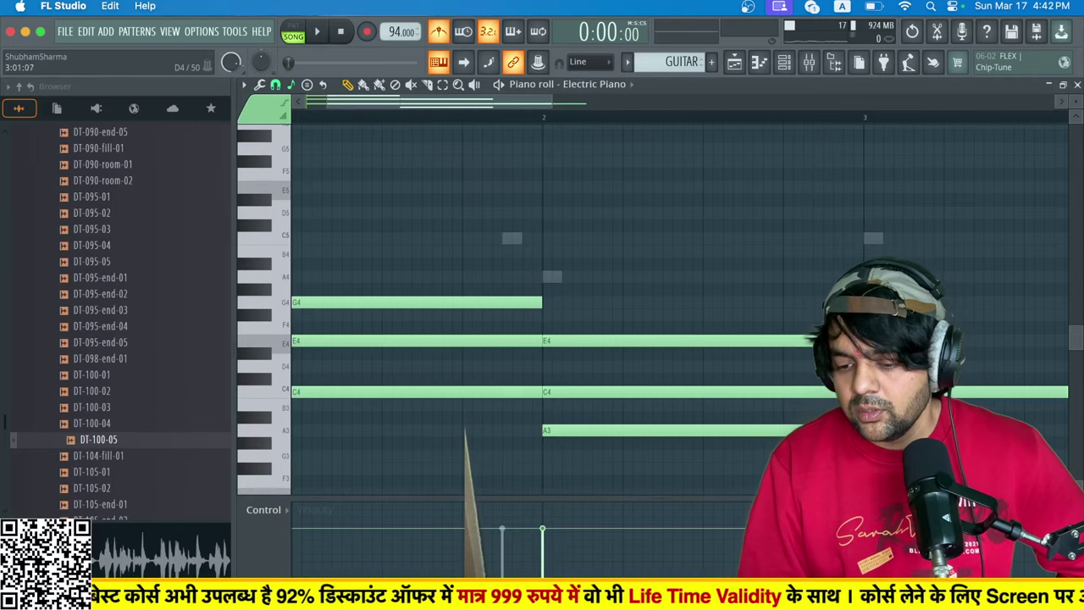
pyautogui.click(871, 341)
pyautogui.click(871, 302)
pyautogui.press('space')
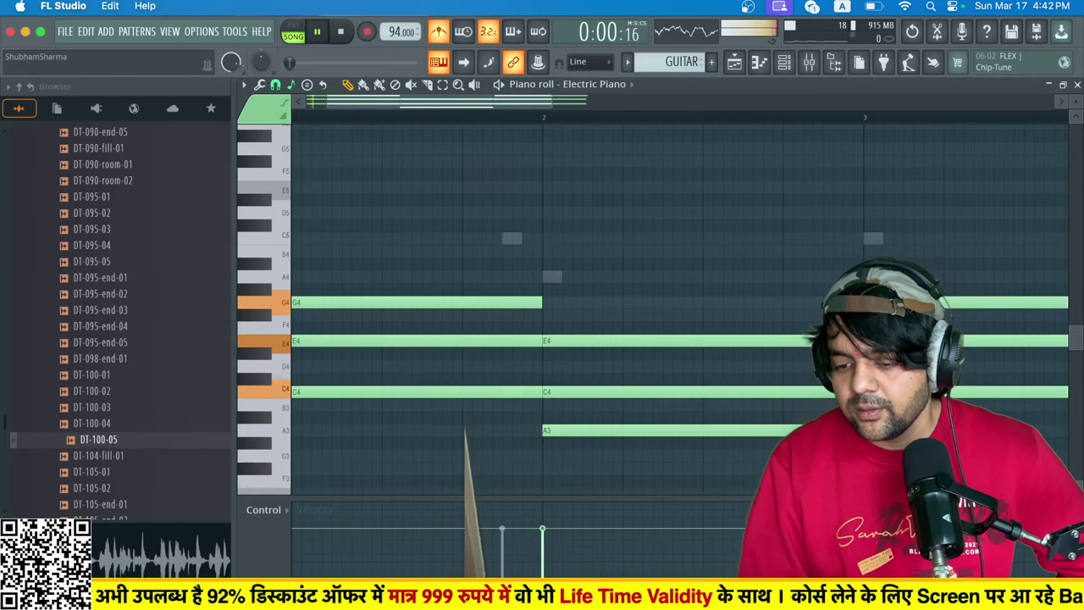
# Duplicate the bar 2 A3–C4–E4 chord into bar 4, and transpose all the Electric Piano notes up one octave.
pyautogui.scroll(-4, 687, 271)
pyautogui.hscroll(3, 687, 272)
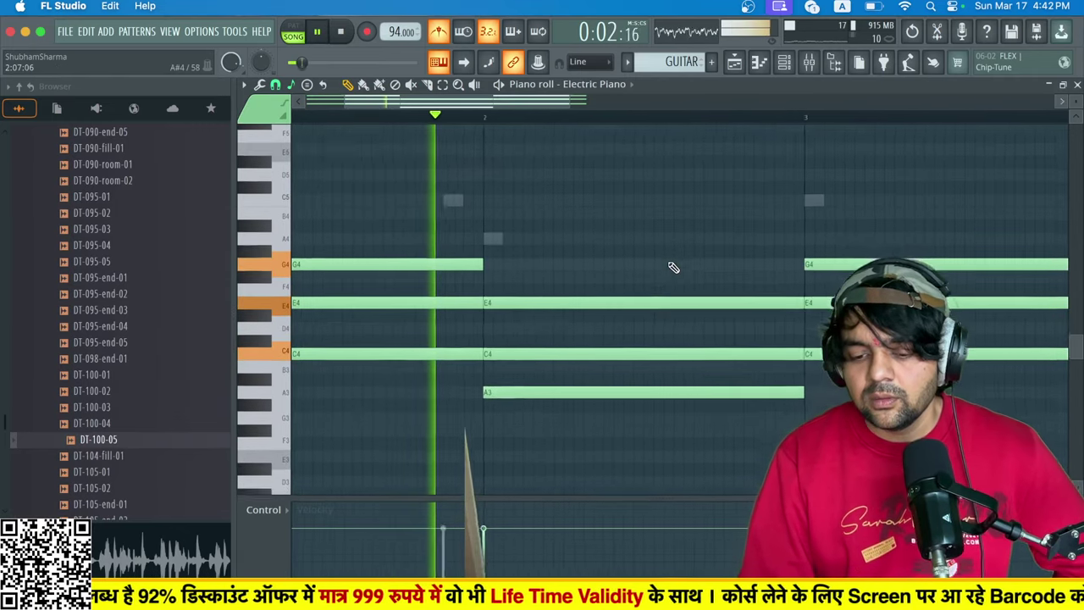
pyautogui.scroll(4, 671, 265)
pyautogui.hscroll(6, 671, 266)
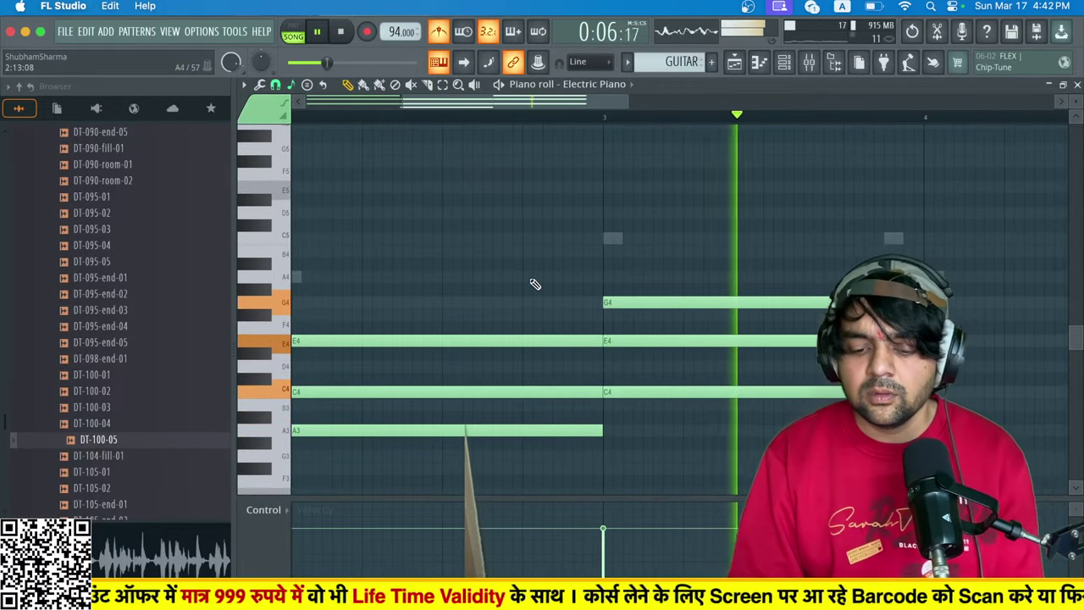
pyautogui.moveTo(531, 271); pyautogui.dragTo(500, 467)
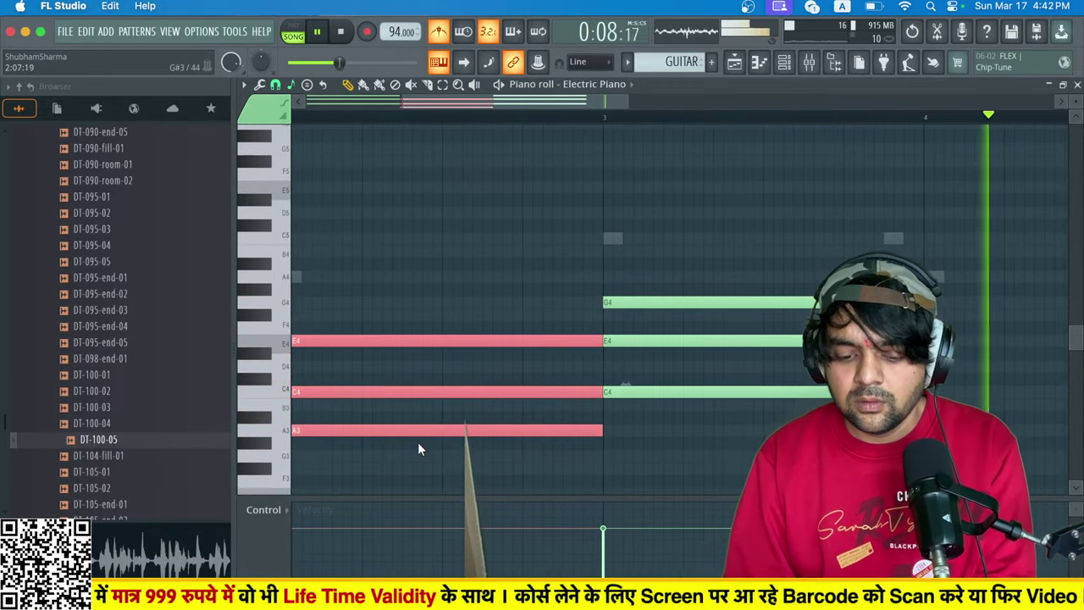
pyautogui.moveTo(415, 432); pyautogui.dragTo(1066, 432)
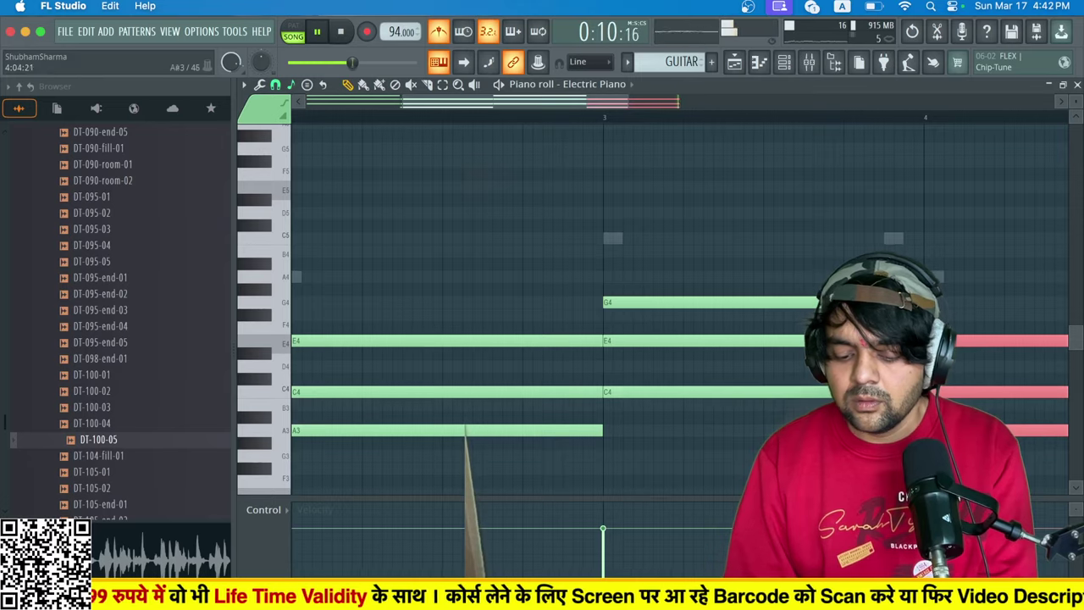
pyautogui.hotkey('ctrl', 'a')
pyautogui.hotkey('ctrl', 'Up')
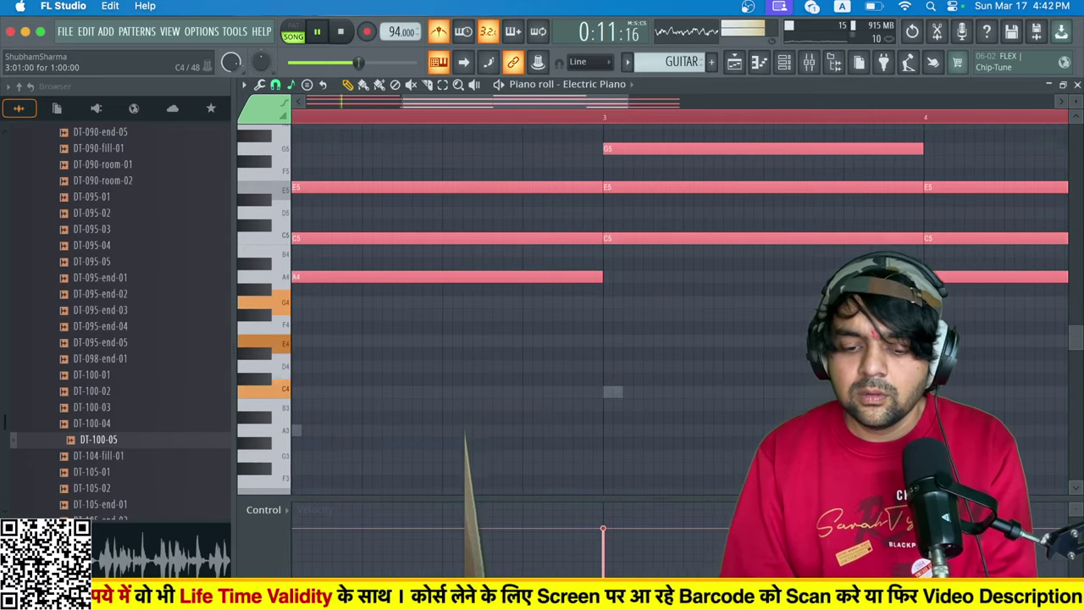
# Audition Electric Piano Bright, Grand Piano and Close Grand on the Electric Piano channel, and load 12-String Guitar from General Midi Library.
pyautogui.click(786, 64)
pyautogui.click(550, 355)
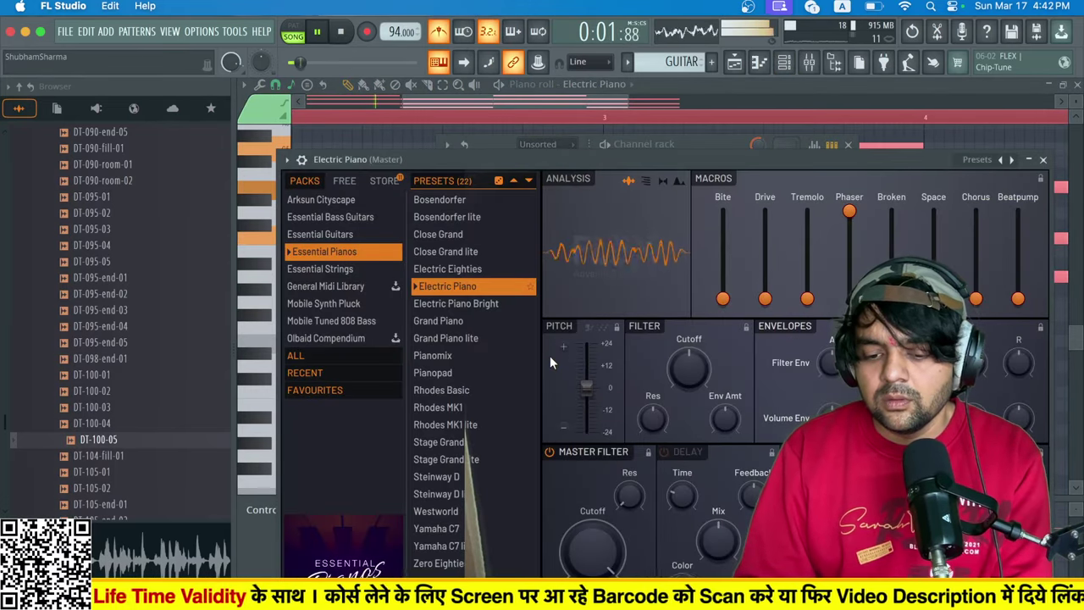
pyautogui.click(476, 304)
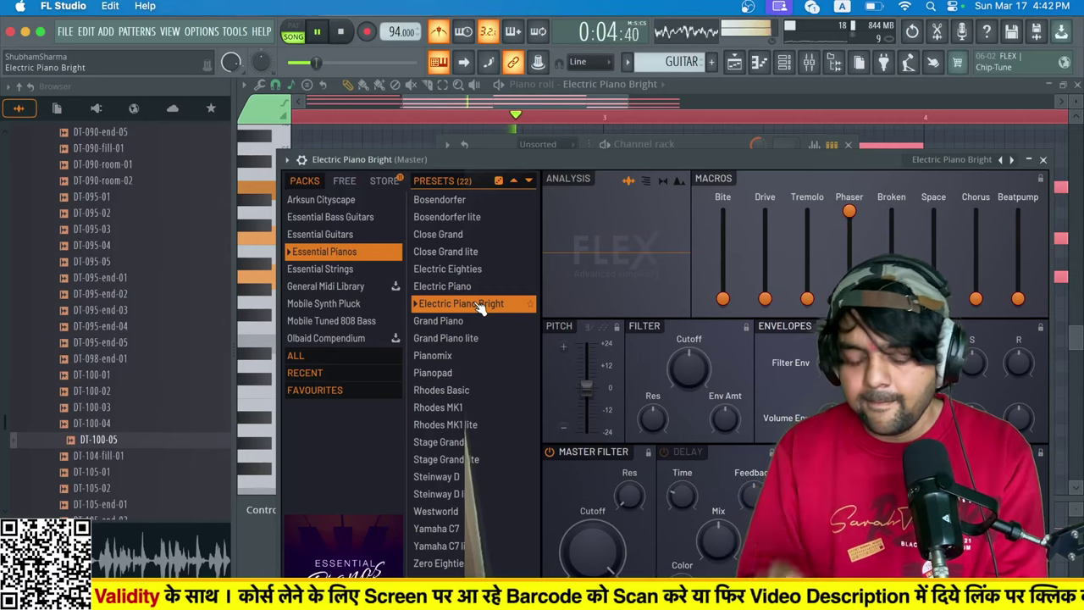
pyautogui.click(459, 321)
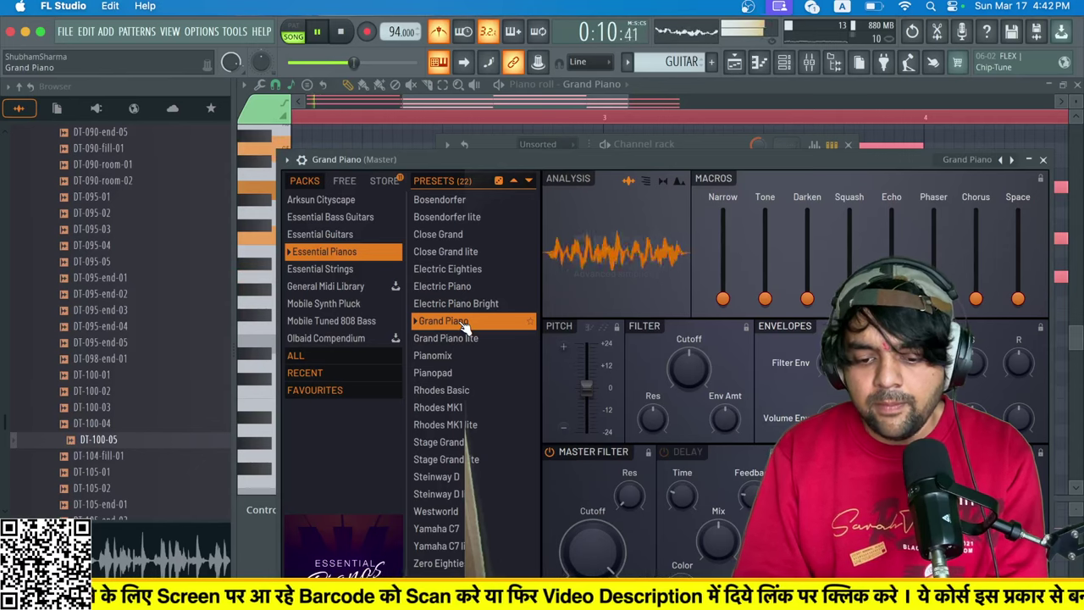
pyautogui.click(455, 236)
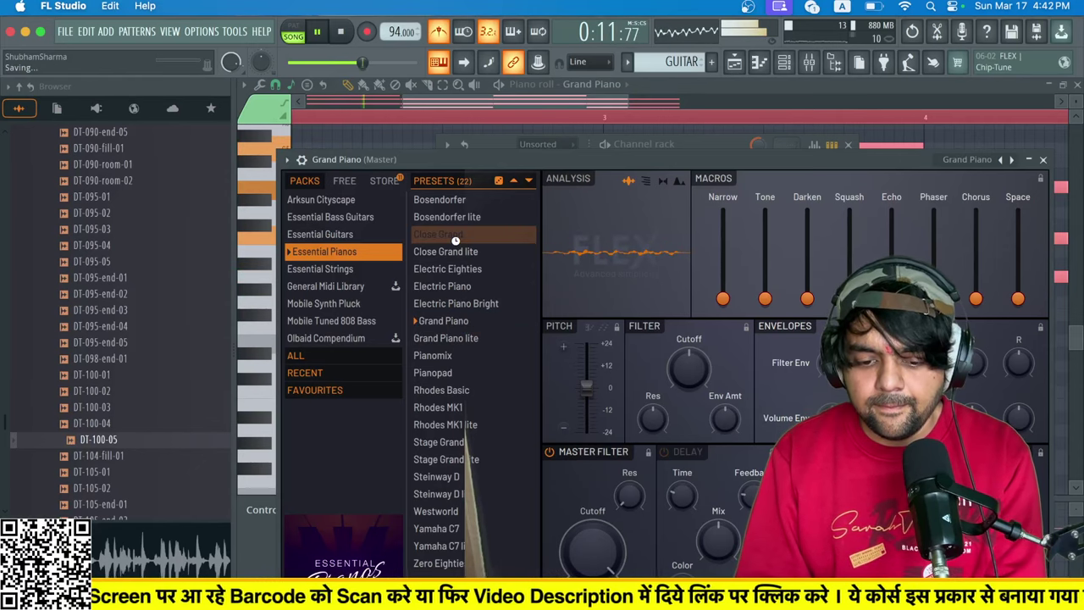
pyautogui.press('space')
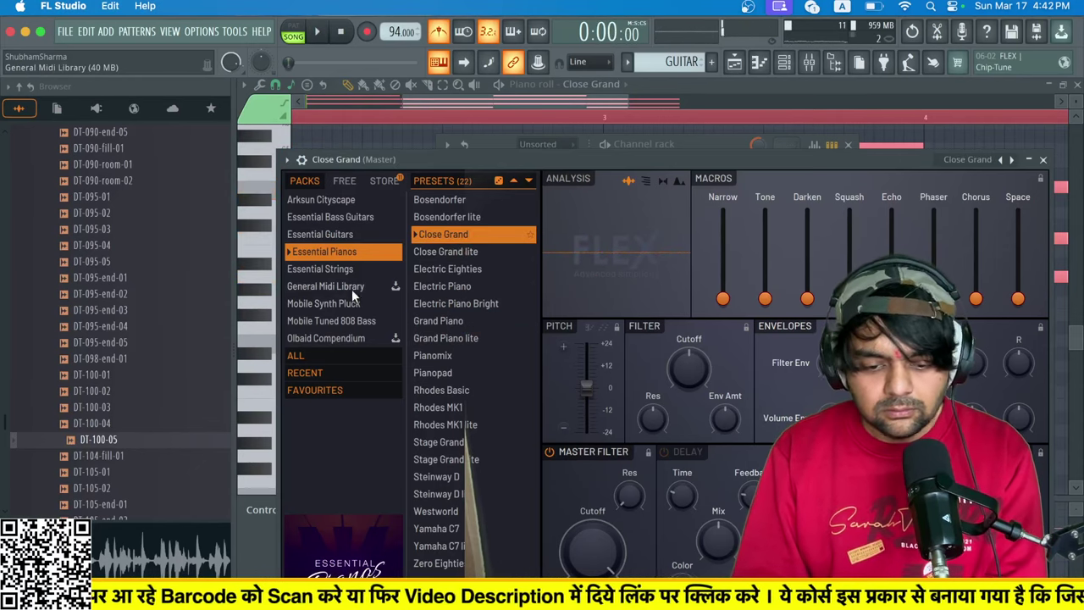
pyautogui.click(351, 290)
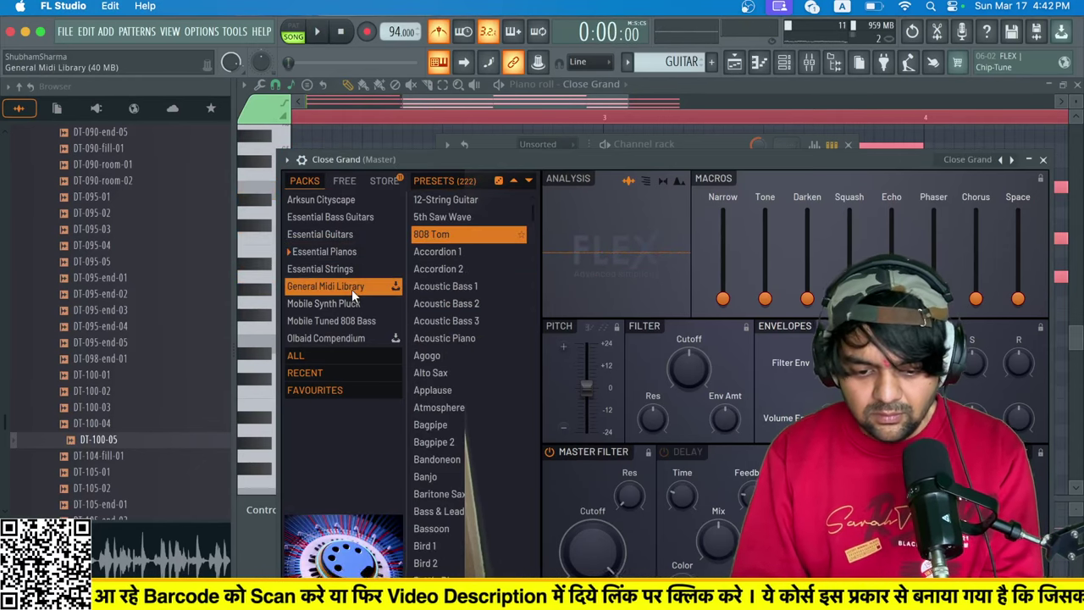
pyautogui.click(447, 200)
pyautogui.press('space')
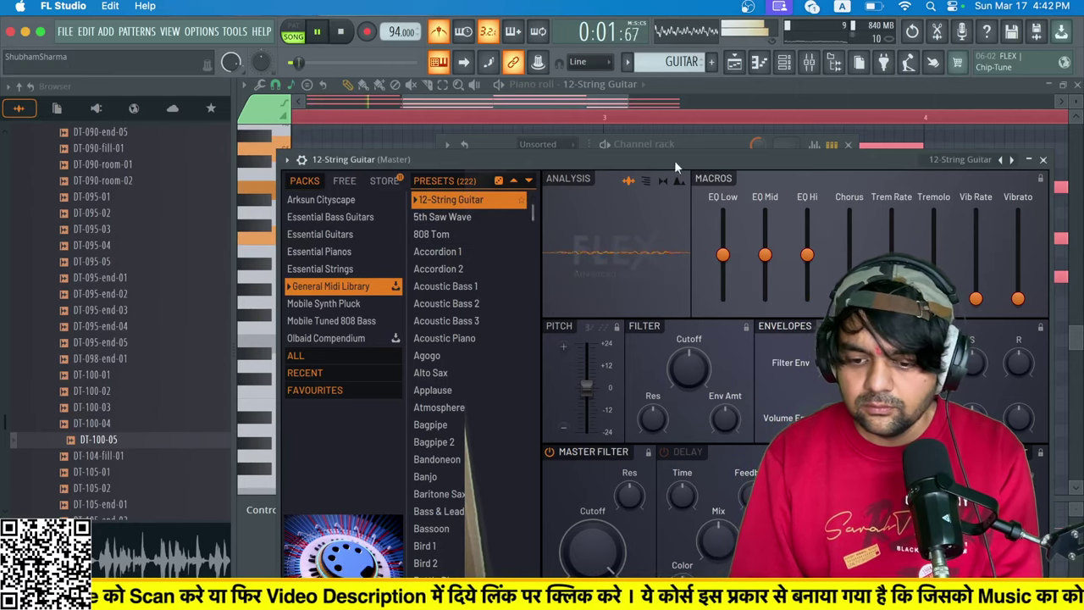
# Stop playback and open the GUITAR pattern from the playlist to review the Orch Horns notes.
pyautogui.click(735, 64)
pyautogui.press('space')
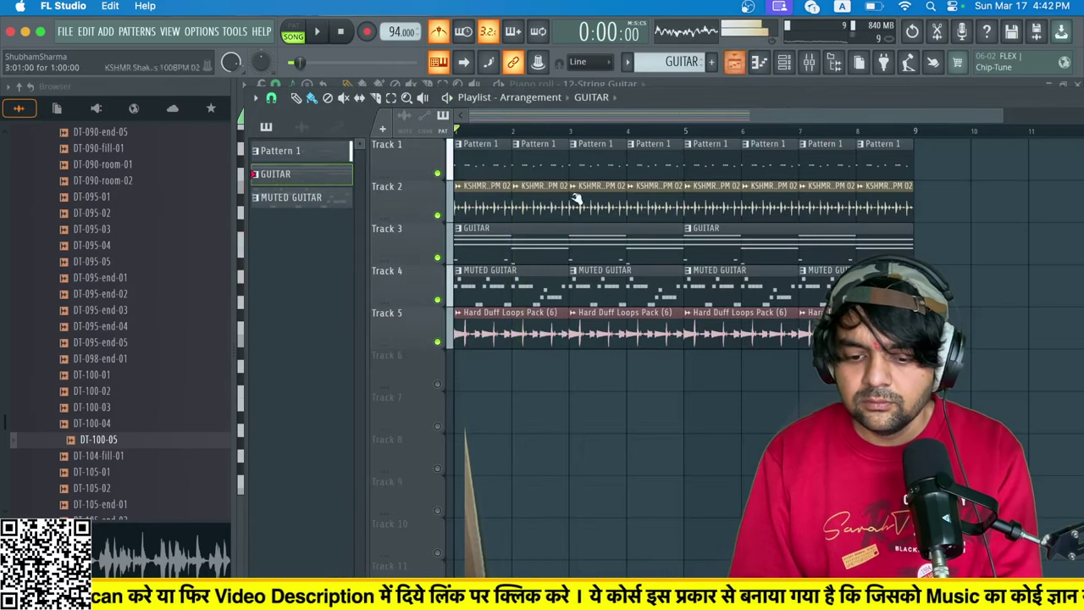
pyautogui.doubleClick(512, 244)
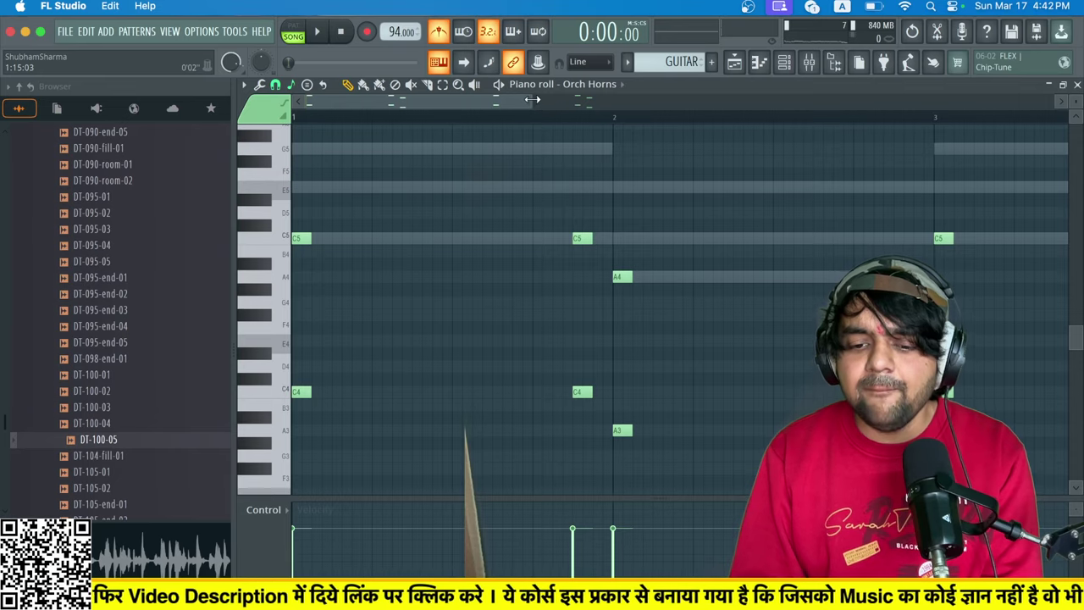
pyautogui.moveTo(532, 100); pyautogui.dragTo(798, 102)
pyautogui.scroll(1, 807, 116)
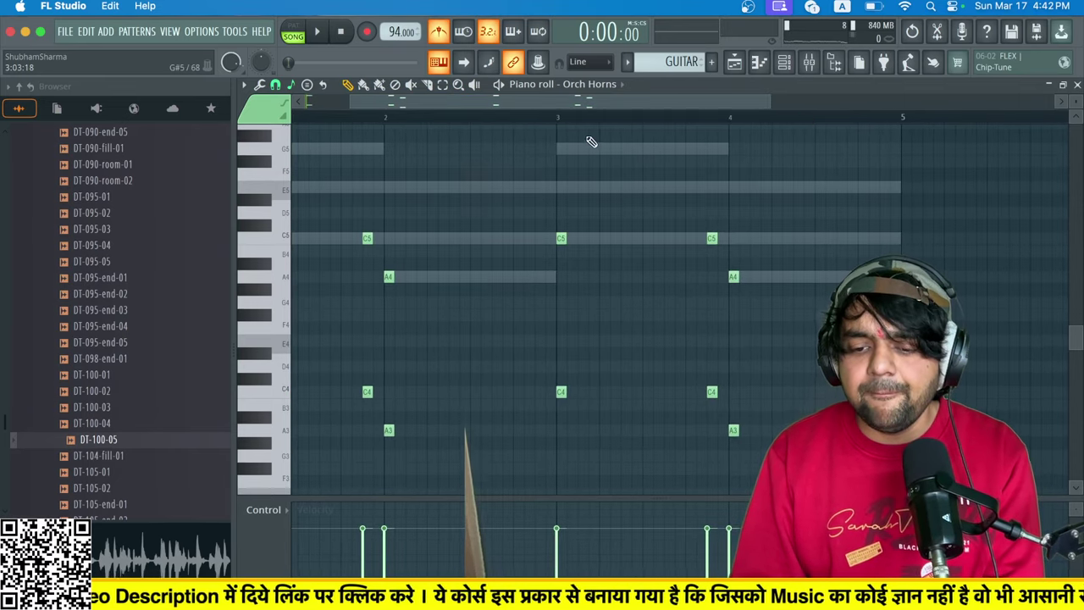
pyautogui.moveTo(539, 100); pyautogui.dragTo(489, 100)
pyautogui.scroll(-5, 667, 285)
# Cut the Orch Horns notes from the GUITAR pattern and open the 12-String Guitar piano roll at its chords.
pyautogui.click(787, 66)
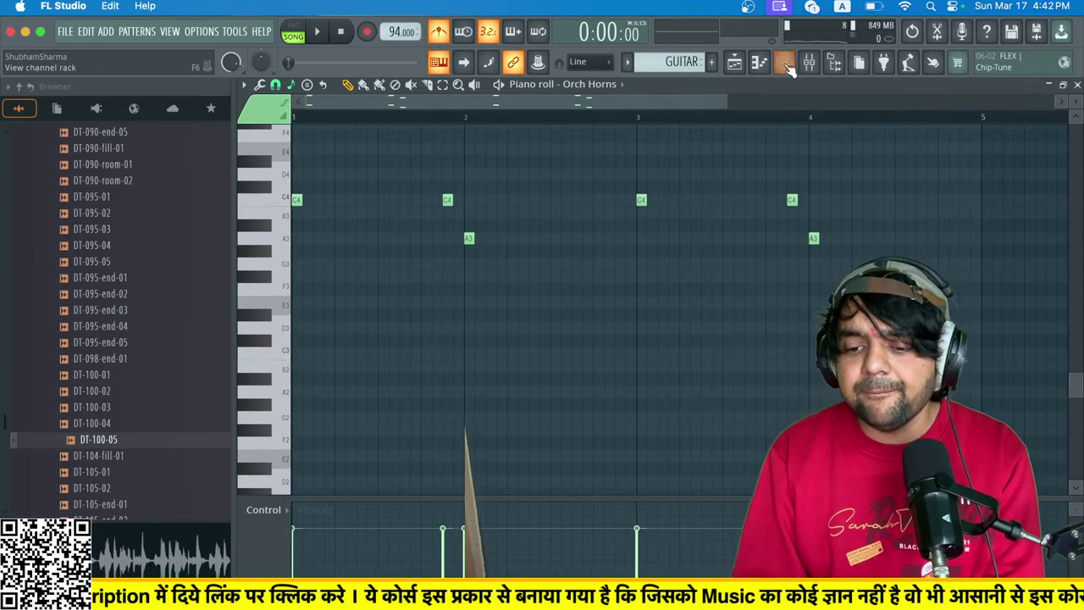
pyautogui.rightClick(533, 338)
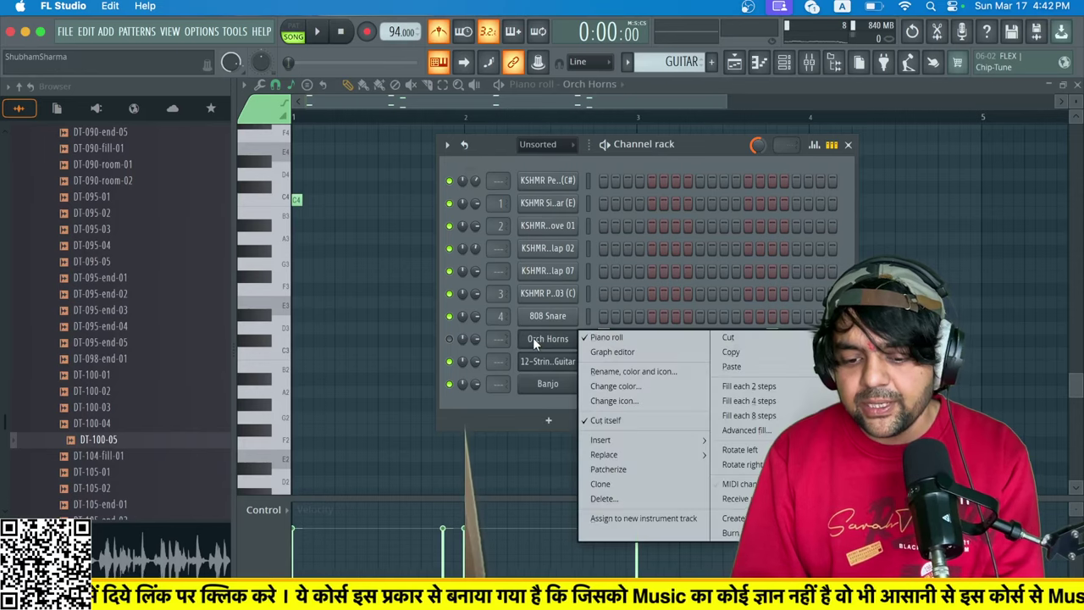
pyautogui.click(730, 341)
pyautogui.click(665, 357)
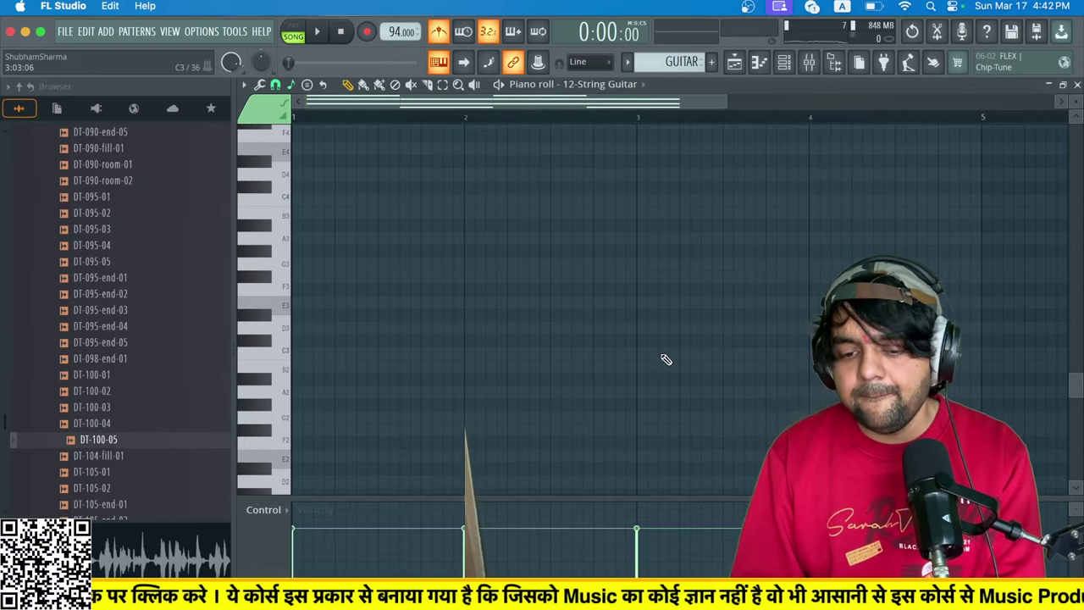
pyautogui.scroll(6, 576, 287)
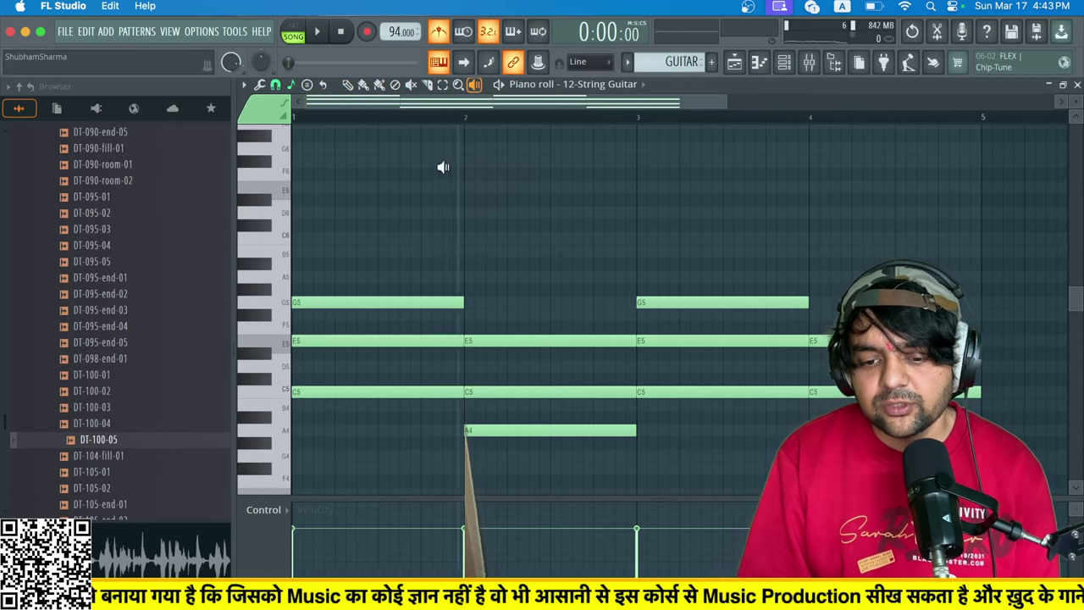
# Preview the 12-String Guitar chords by scrubbing, and try slicing the bar 1 chord near its start.
pyautogui.moveTo(391, 303); pyautogui.dragTo(863, 302)
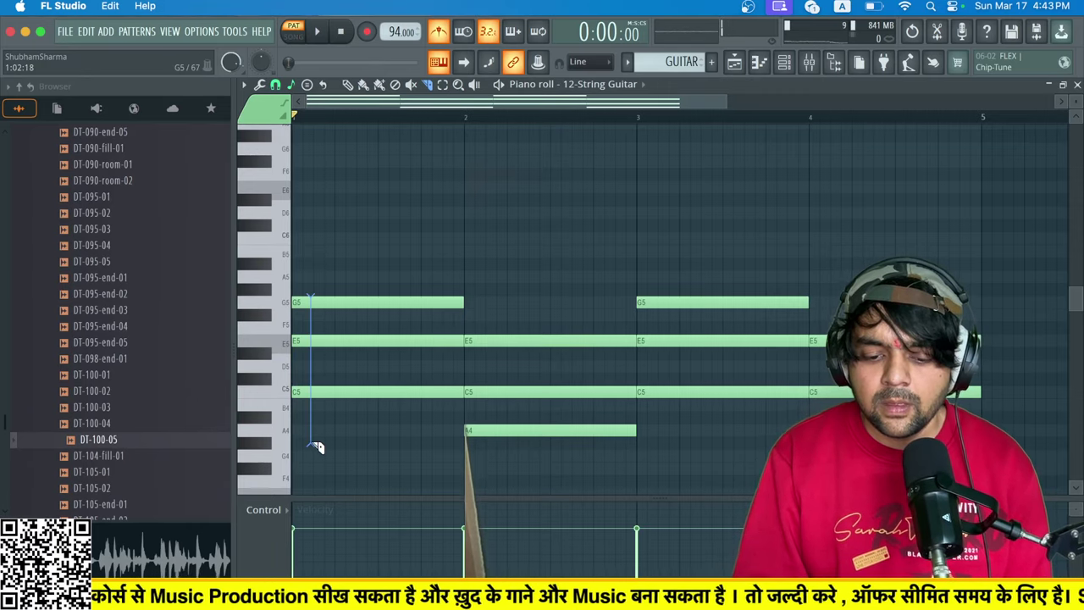
pyautogui.moveTo(314, 444); pyautogui.dragTo(311, 440)
pyautogui.press('super+z')
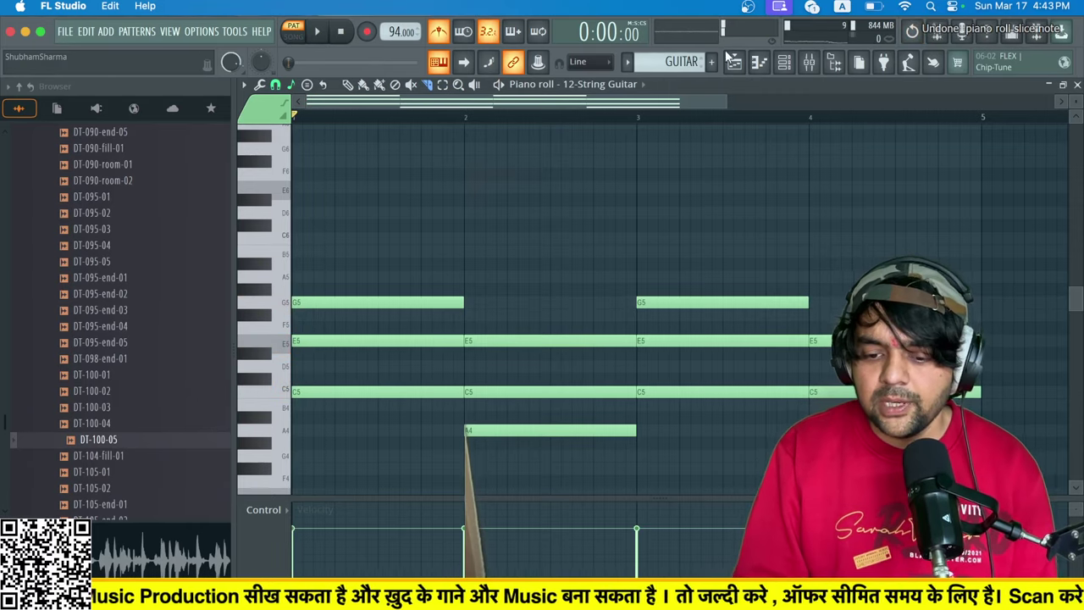
# Set the piano roll snap to 1/3 beat, slice the bar 1 chord about two-thirds of a beat in, and play it.
pyautogui.moveTo(728, 98); pyautogui.dragTo(574, 102)
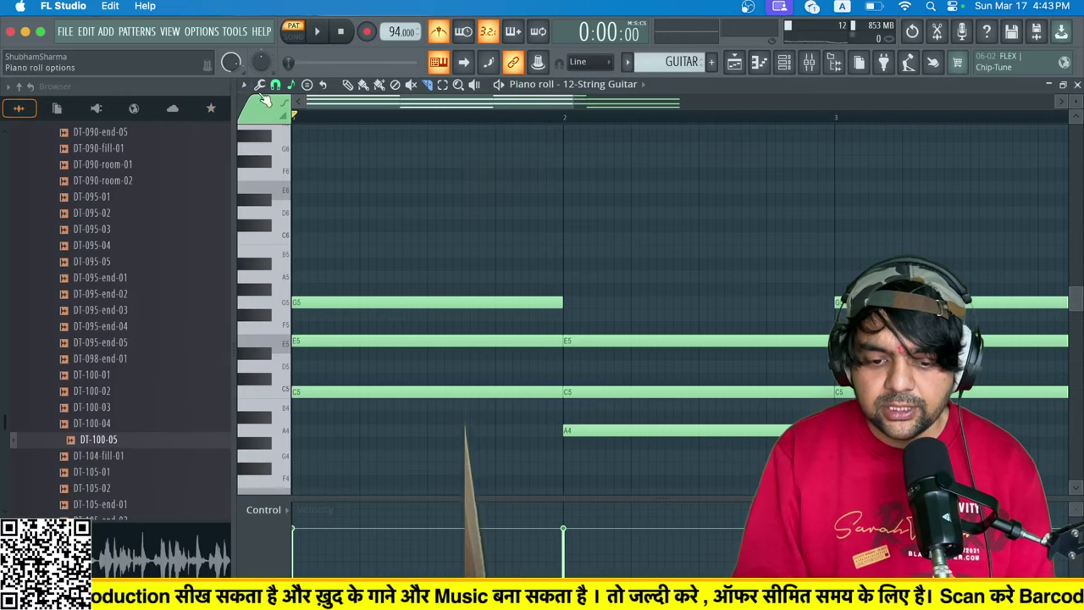
pyautogui.click(288, 88)
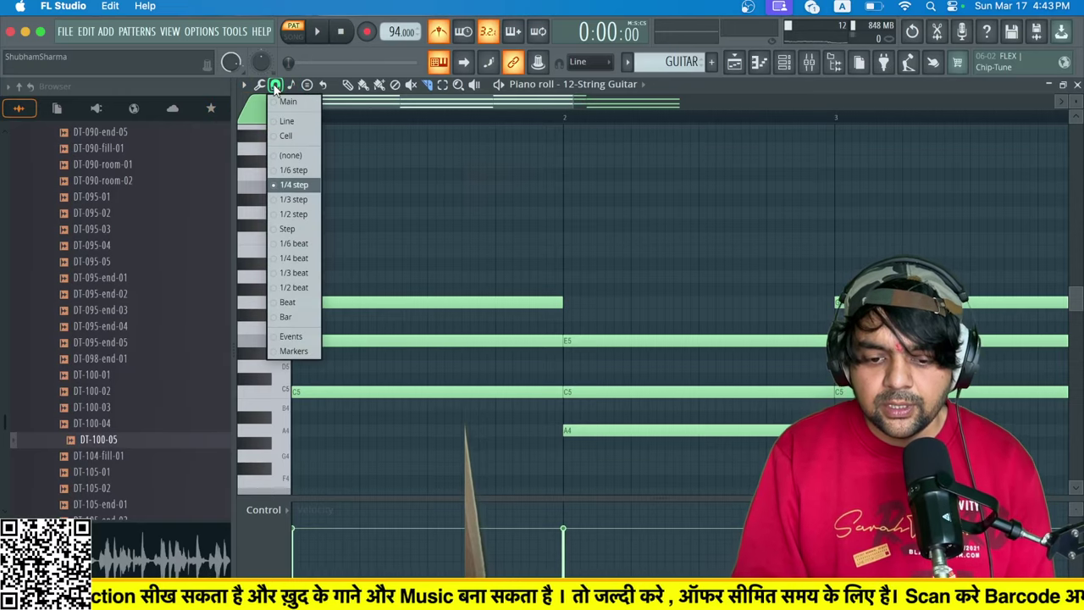
pyautogui.click(300, 278)
pyautogui.moveTo(338, 292); pyautogui.dragTo(339, 568)
pyautogui.press('space')
pyautogui.press('space')
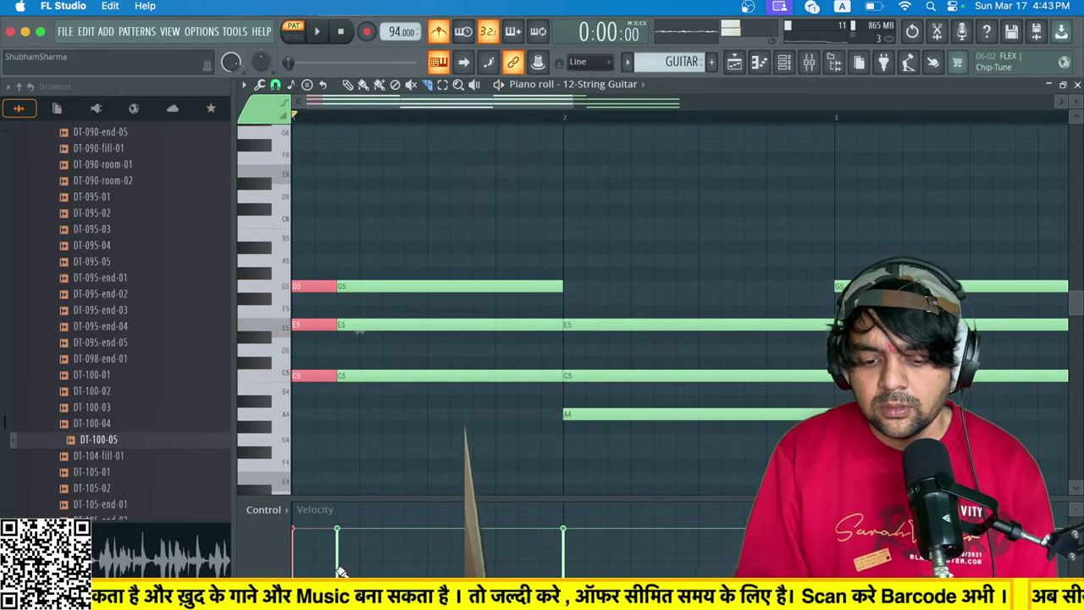
# Try a second slice through the bar 1 chord about 1 1/3 beats in, listening to the rhythm before undoing it.
pyautogui.press('space')
pyautogui.moveTo(386, 280); pyautogui.dragTo(380, 496)
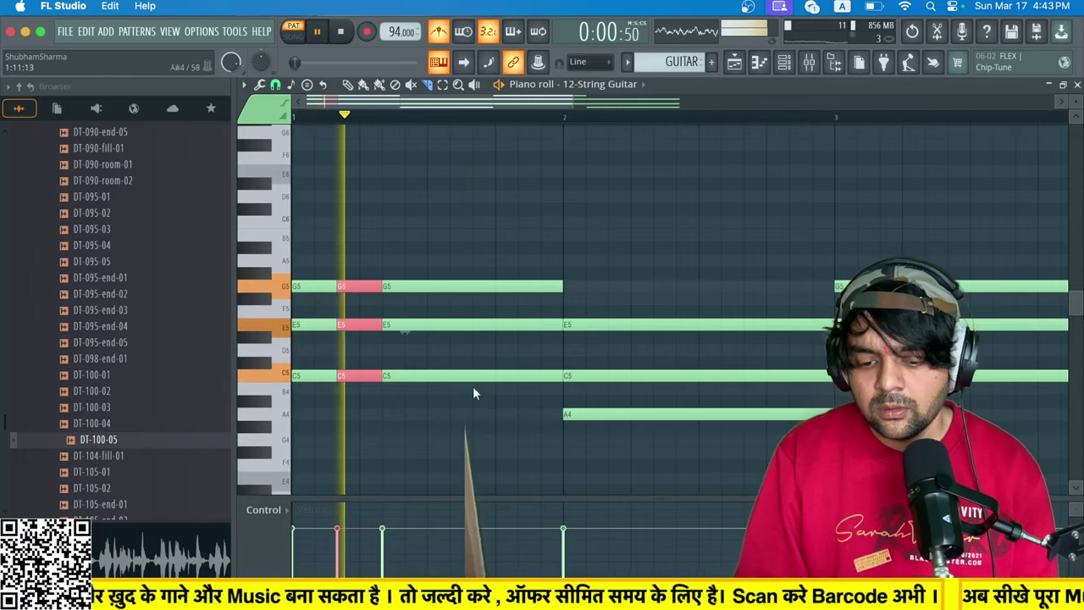
pyautogui.press('space')
pyautogui.press('super+z')
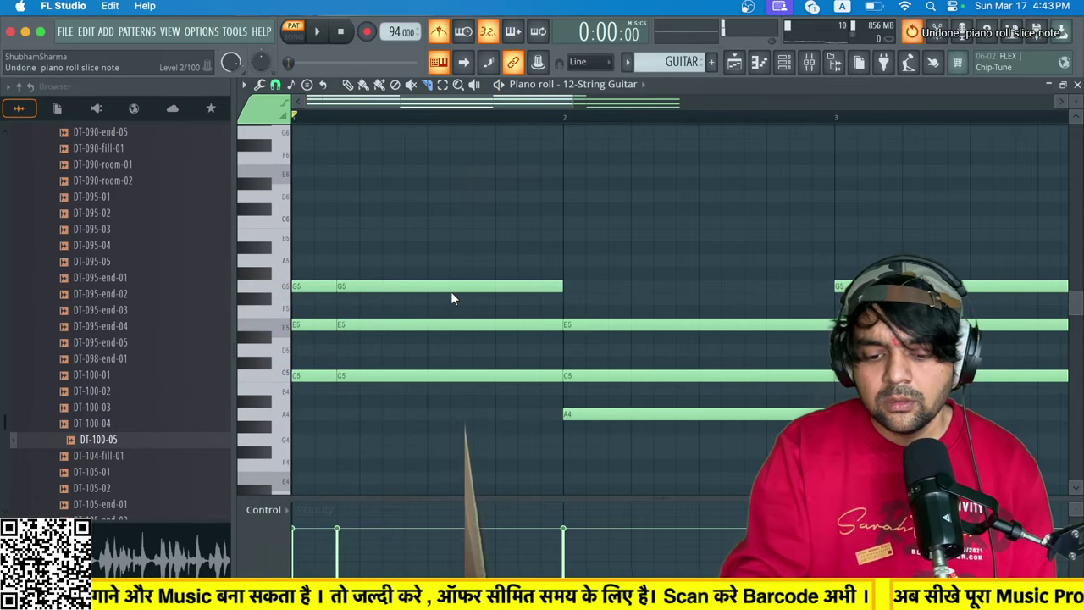
# Try a slightly slanted second slice about 1.7 beats into the bar 1 chord, play it and undo the slice.
pyautogui.press('space')
pyautogui.moveTo(405, 262); pyautogui.dragTo(436, 568)
pyautogui.press('space')
pyautogui.press('space')
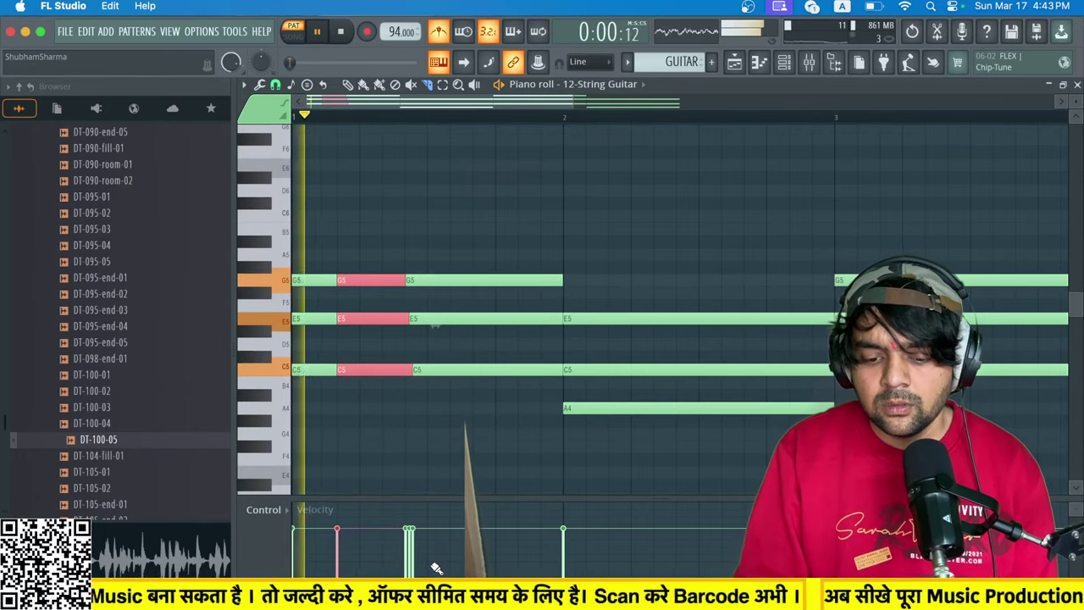
pyautogui.press('space')
pyautogui.press('super+z')
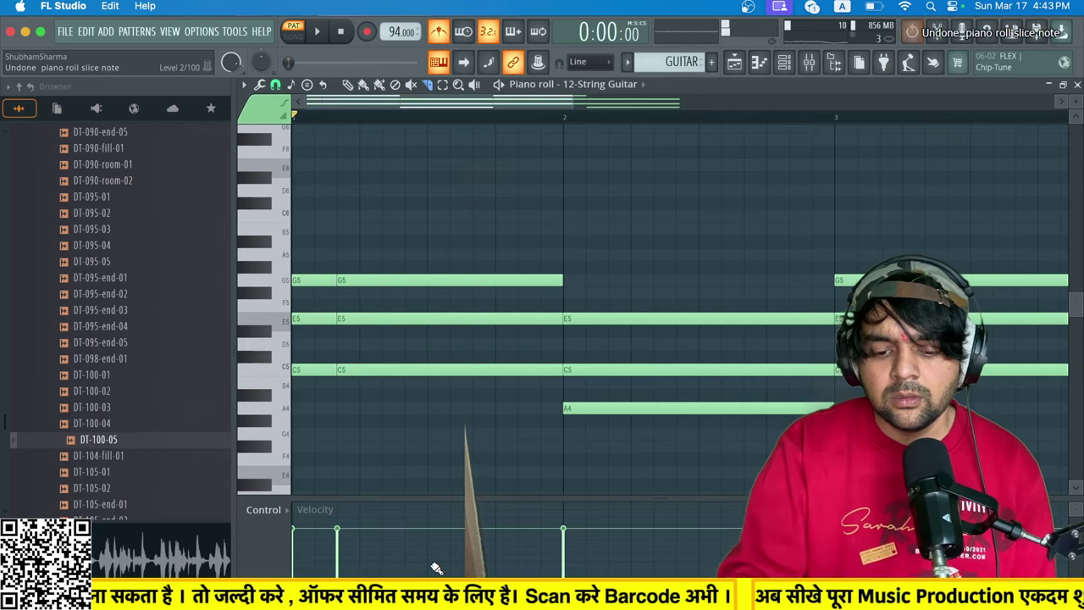
# Try slicing the bar 1 chord at about 1 1/3 and 2 beats, play the rhythm and undo the slices.
pyautogui.moveTo(383, 263); pyautogui.dragTo(381, 496)
pyautogui.press('space')
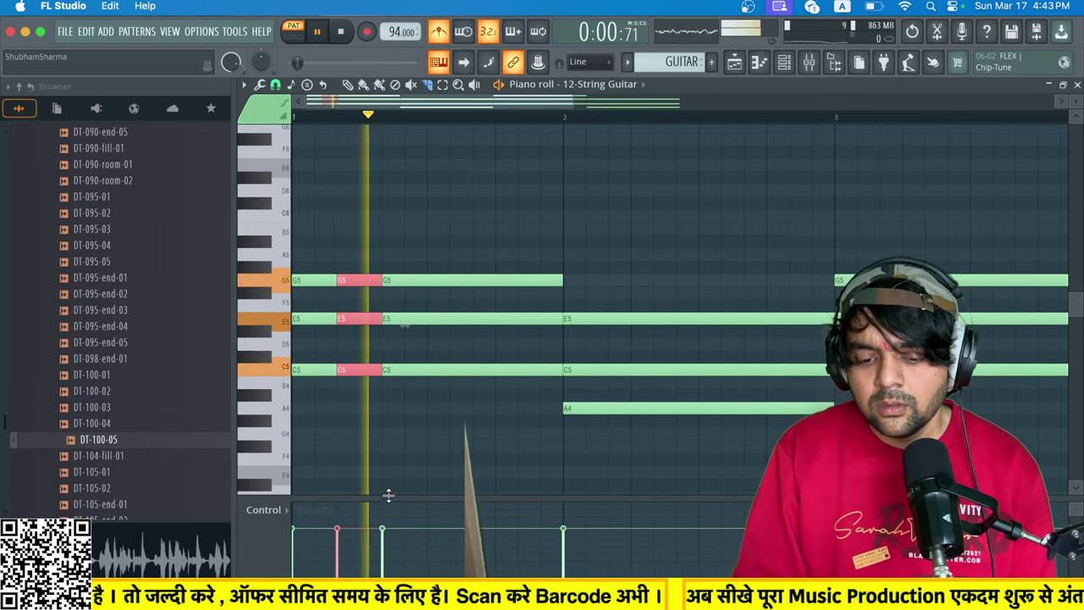
pyautogui.moveTo(436, 278); pyautogui.dragTo(426, 438)
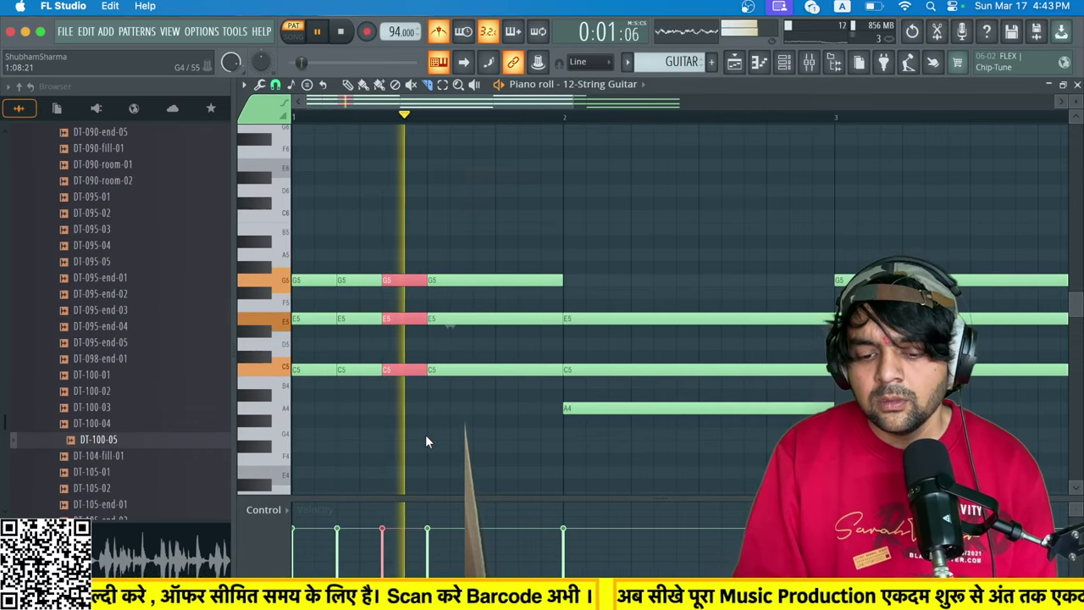
pyautogui.press('space')
pyautogui.press('space')
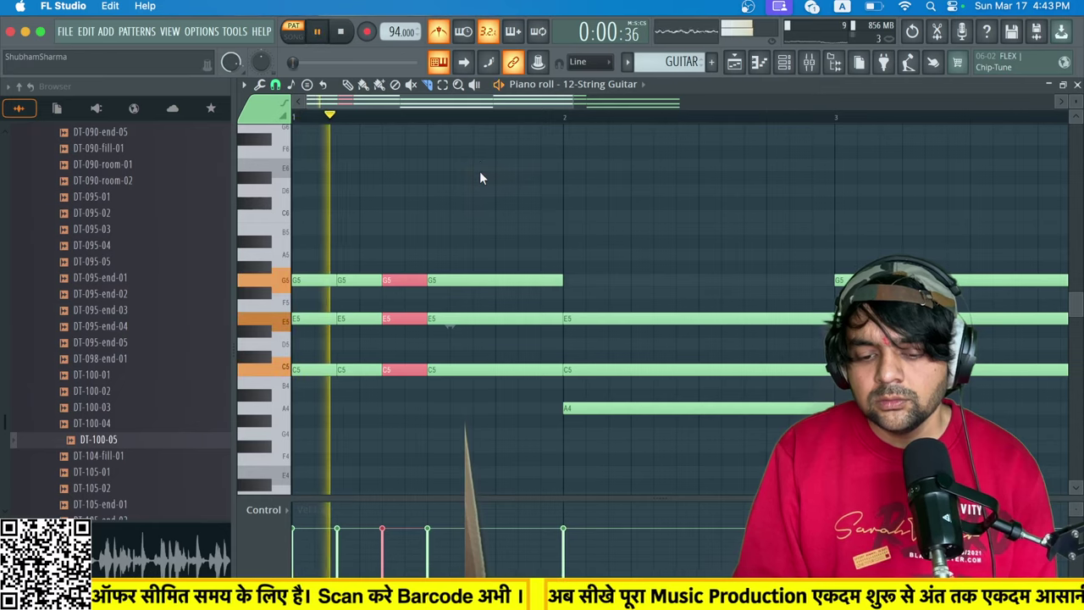
pyautogui.press('space')
pyautogui.press('super+z')
pyautogui.press('super+z')
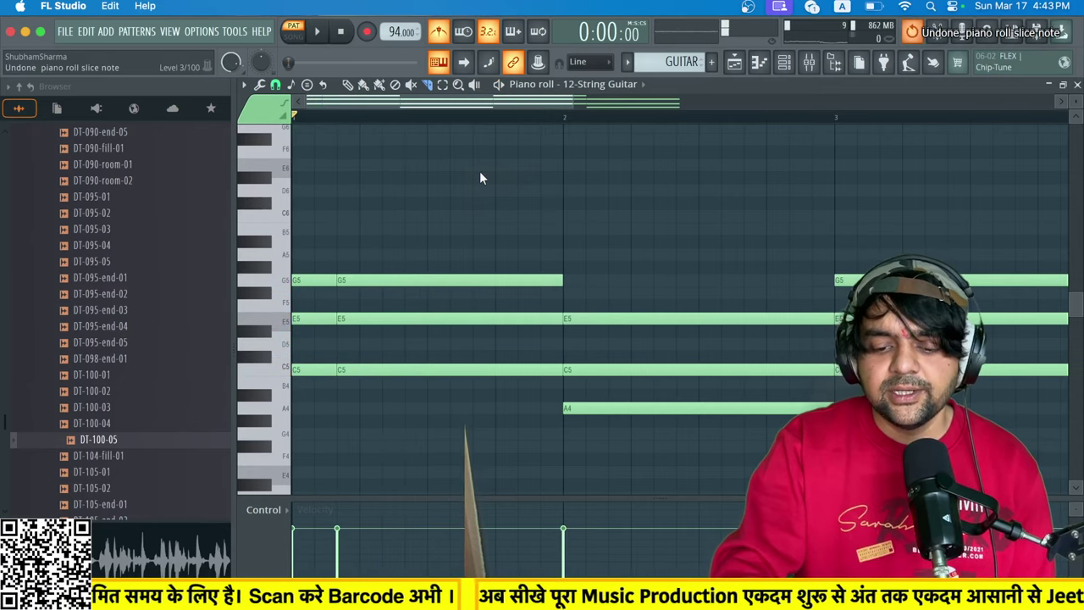
# Set the piano roll snap to 1/2 beat, slice the bar 1 chord about 1.5 beats in, and play it.
pyautogui.click(278, 85)
pyautogui.click(305, 287)
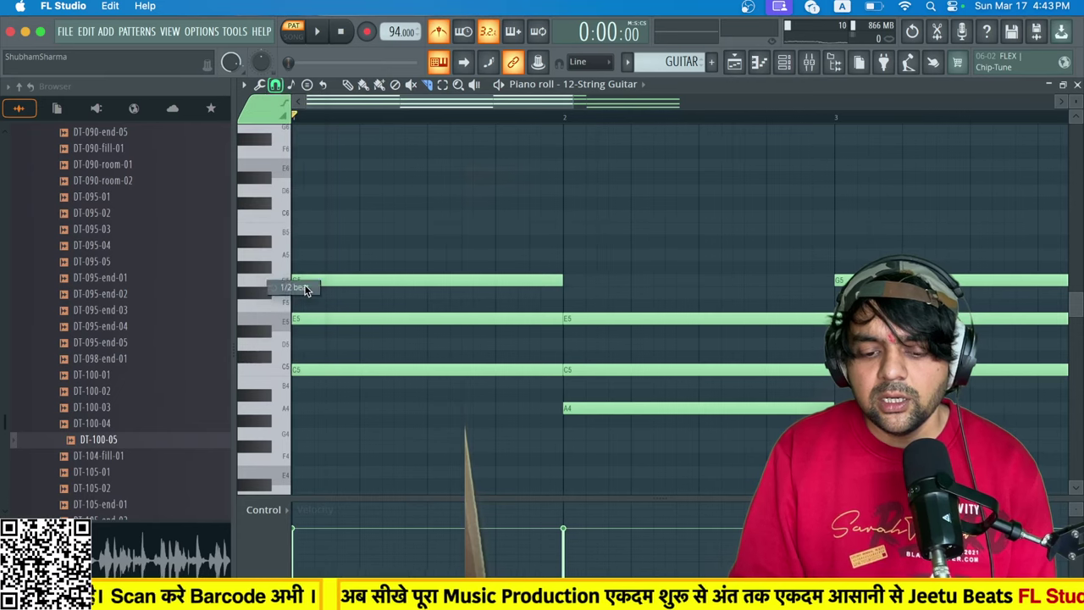
pyautogui.moveTo(390, 284); pyautogui.dragTo(388, 480)
pyautogui.press('space')
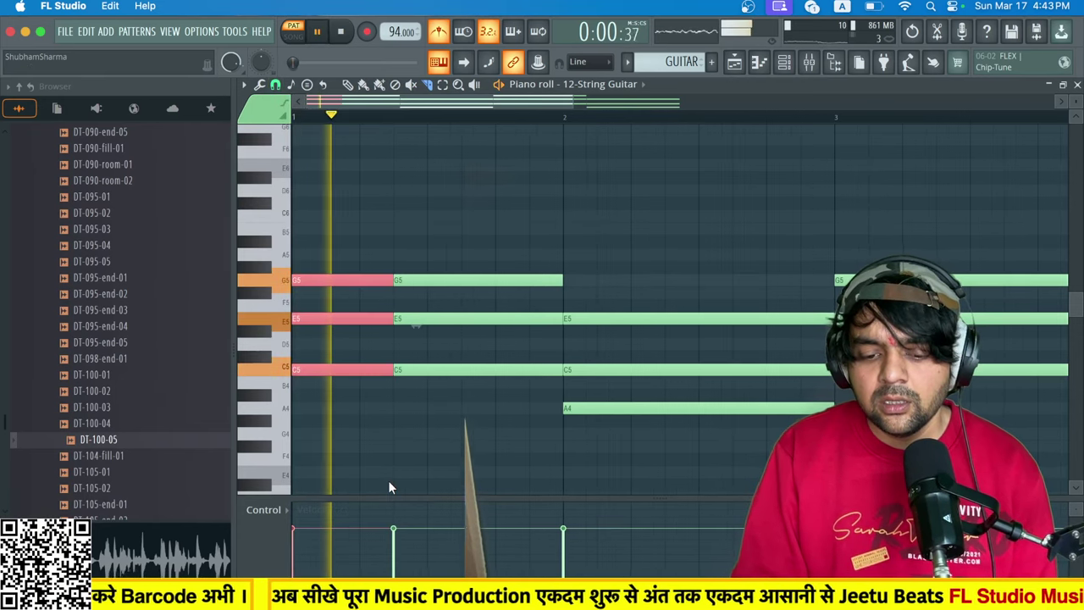
pyautogui.press('space')
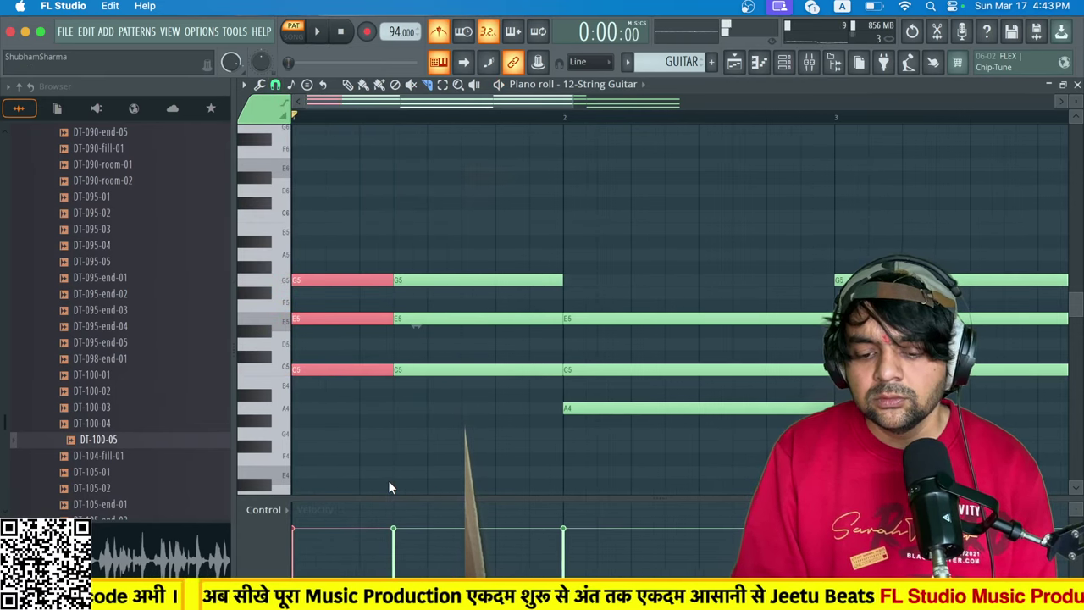
# Slice the bar 1 chord 3 beats in and the bar 2 chord 1.5 and 3 beats in while the pattern plays.
pyautogui.moveTo(505, 245); pyautogui.dragTo(501, 399)
pyautogui.press('space')
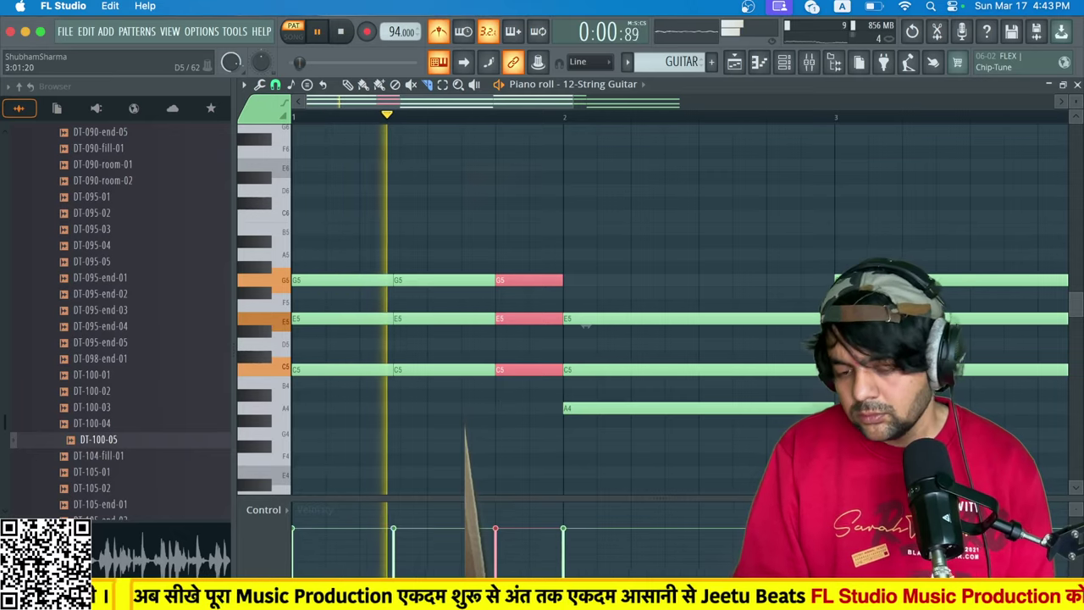
pyautogui.moveTo(680, 310); pyautogui.dragTo(667, 462)
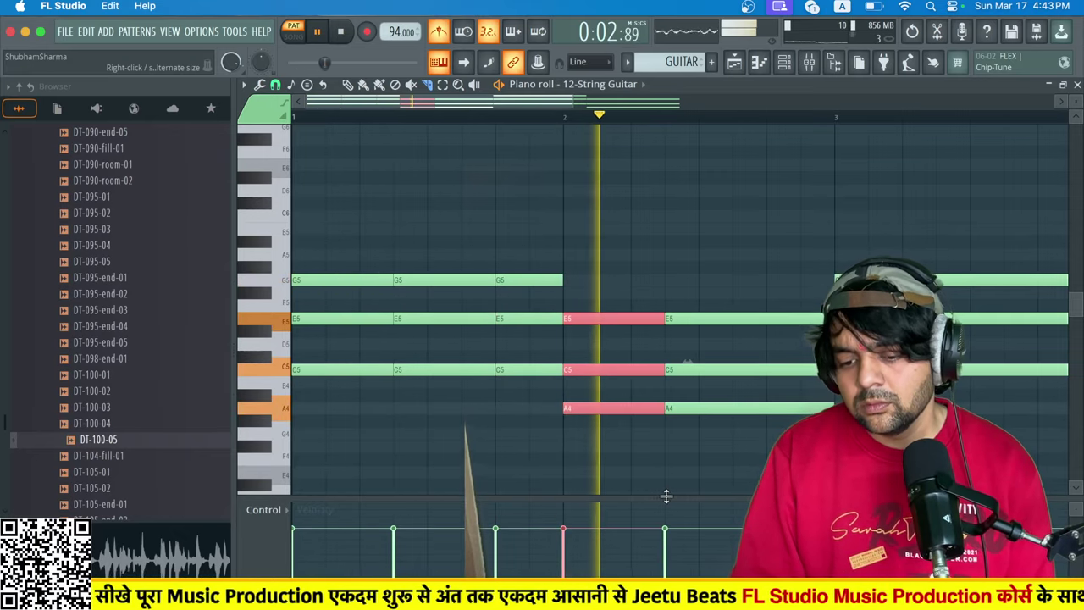
pyautogui.moveTo(769, 310); pyautogui.dragTo(764, 500)
# Slice the bar 3 and bar 4 chords 1.5 and 3 beats in and play the result in song mode.
pyautogui.hscroll(5, 736, 433)
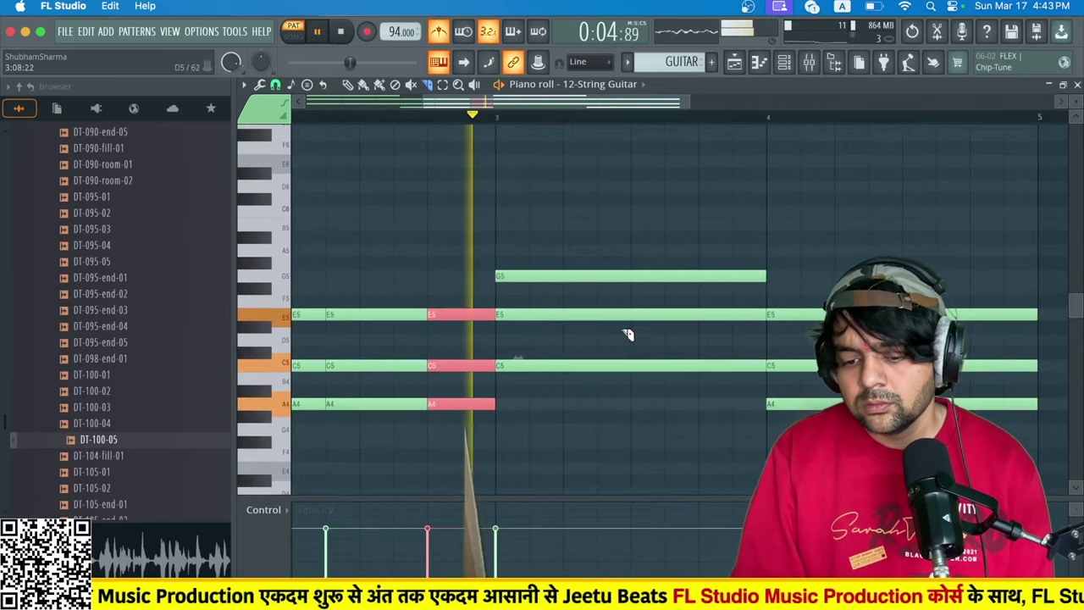
pyautogui.moveTo(601, 256); pyautogui.dragTo(608, 400)
pyautogui.moveTo(697, 254); pyautogui.dragTo(699, 390)
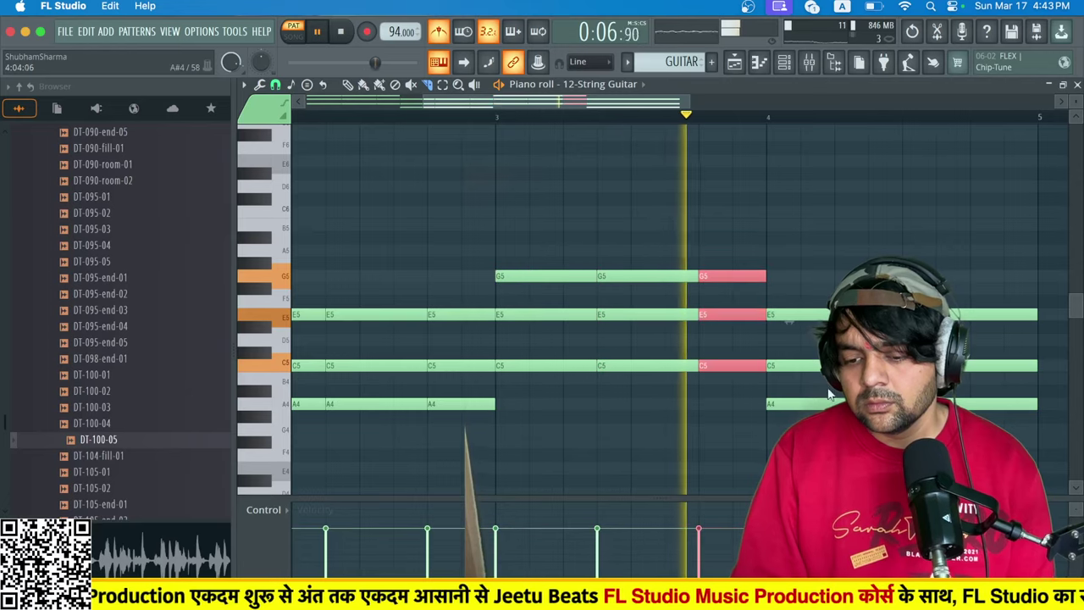
pyautogui.moveTo(974, 297); pyautogui.dragTo(971, 432)
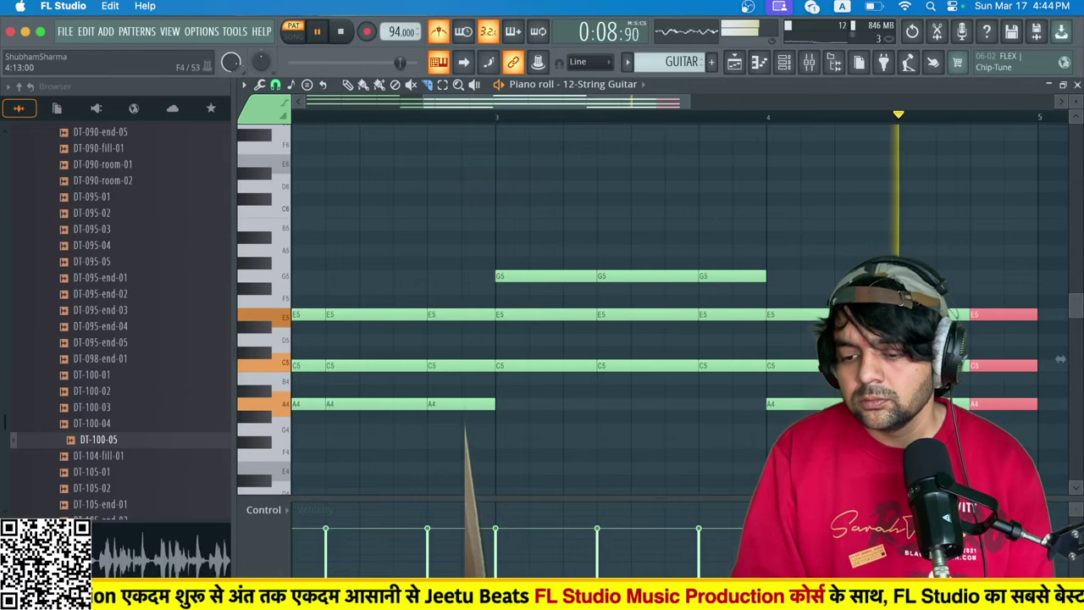
pyautogui.click(305, 39)
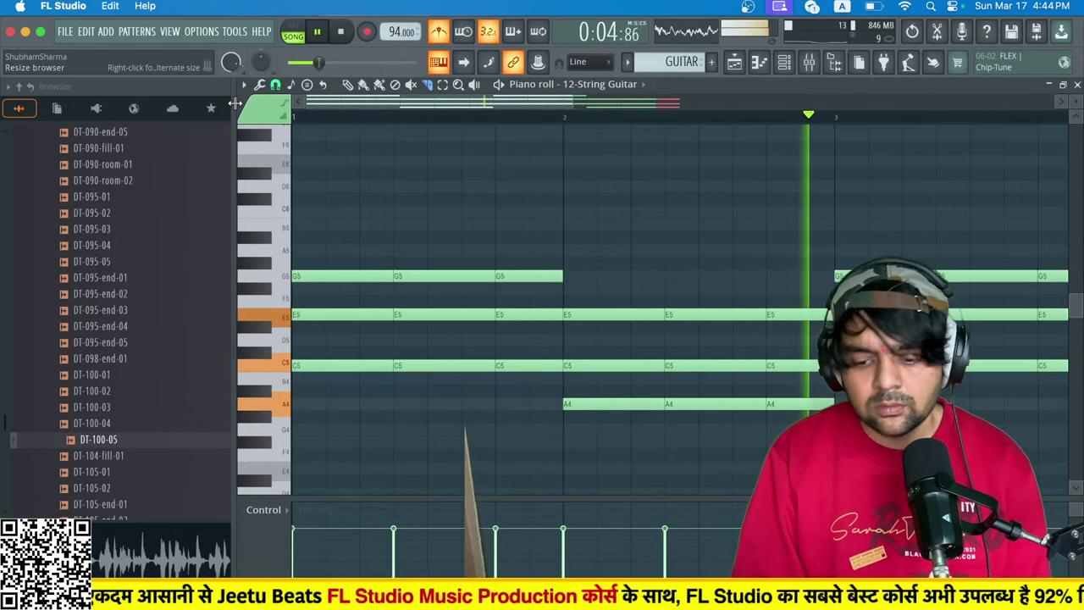
# Try an extra slice 1 beat into the bar 1 chord and undo it.
pyautogui.moveTo(357, 269); pyautogui.dragTo(356, 447)
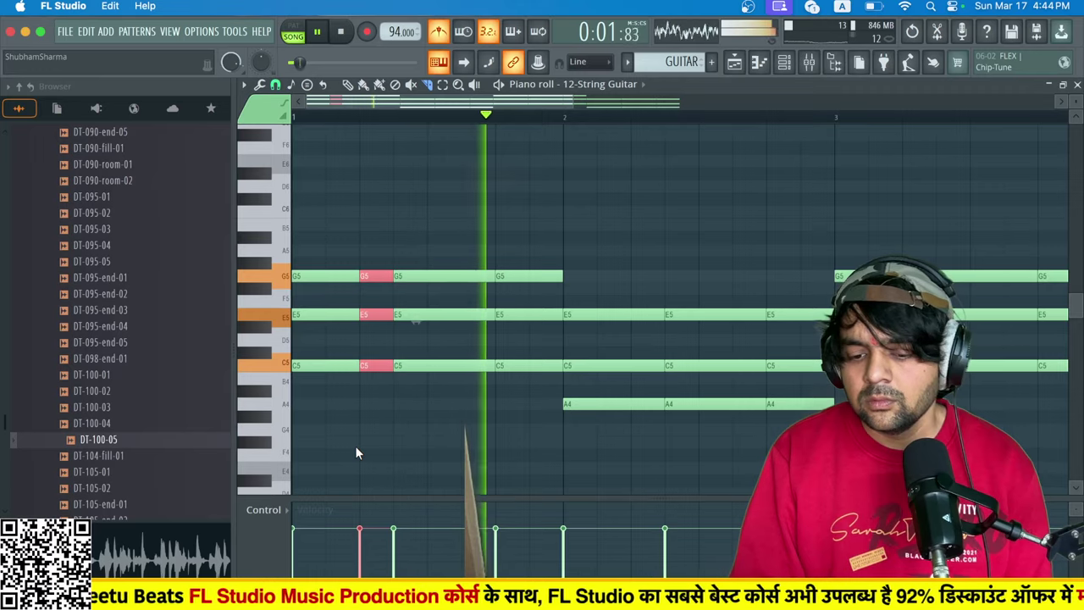
pyautogui.press('super+z')
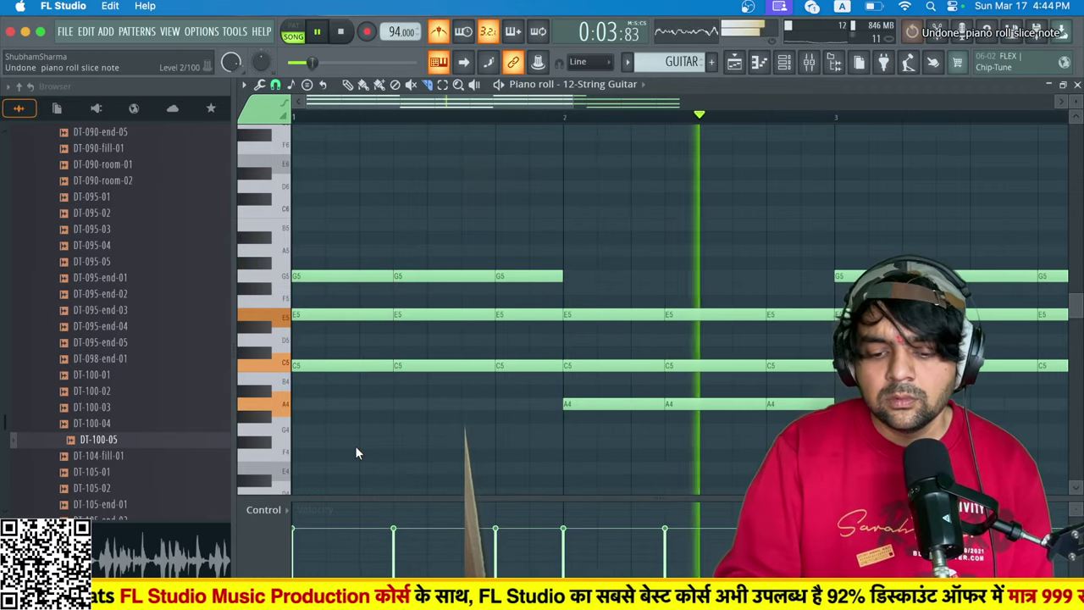
# Mute the playlist track holding the MUTED GUITAR clips and return to the guitar's piano roll.
pyautogui.press('F5')
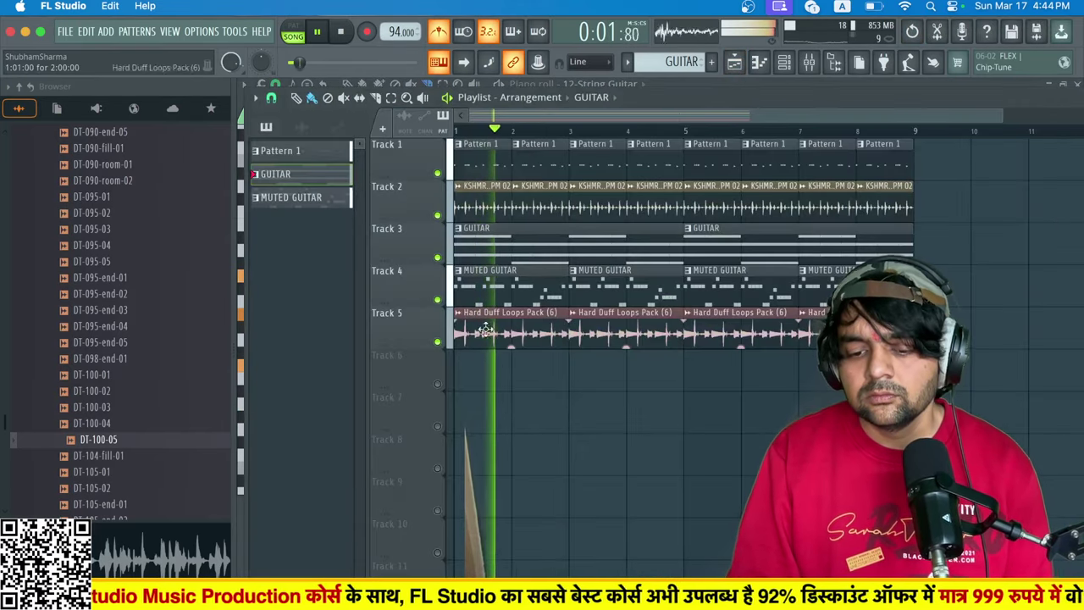
pyautogui.click(438, 296)
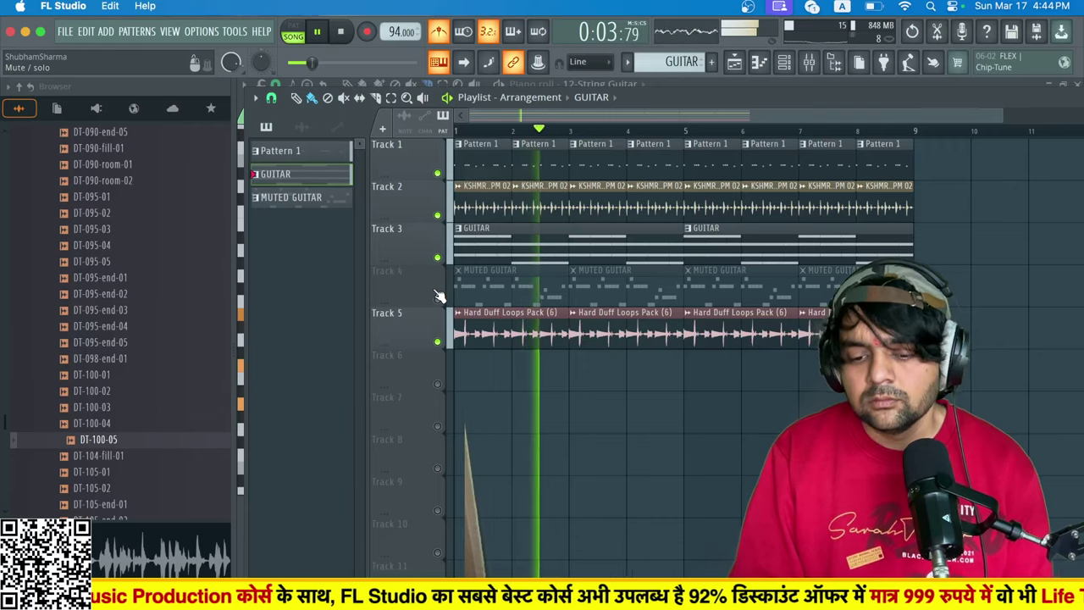
pyautogui.press('F7')
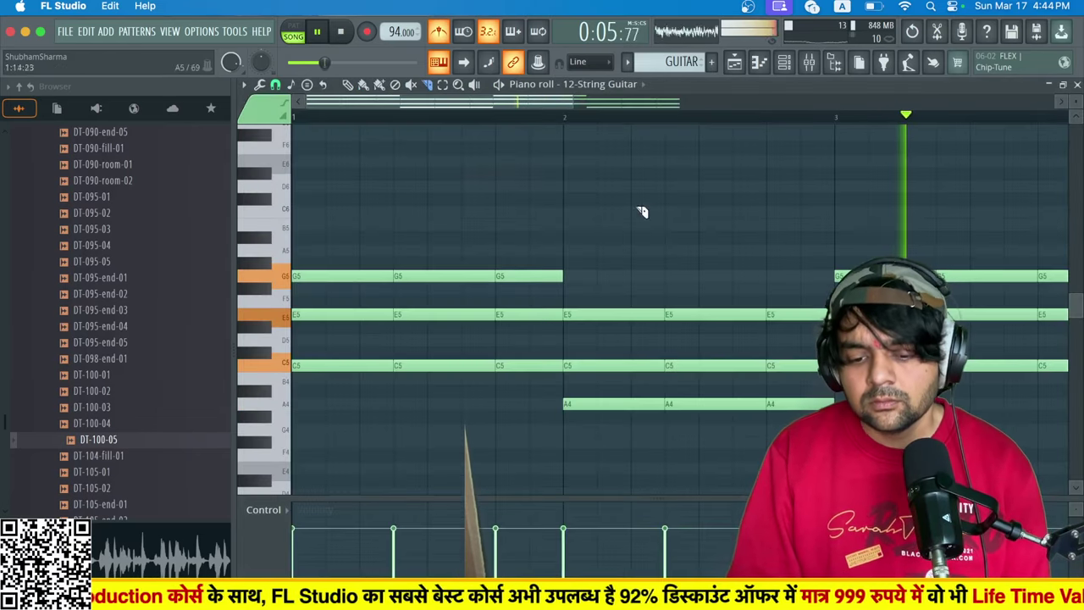
# Turn the Orch Horns channel on in the channel rack and stop playback.
pyautogui.click(785, 65)
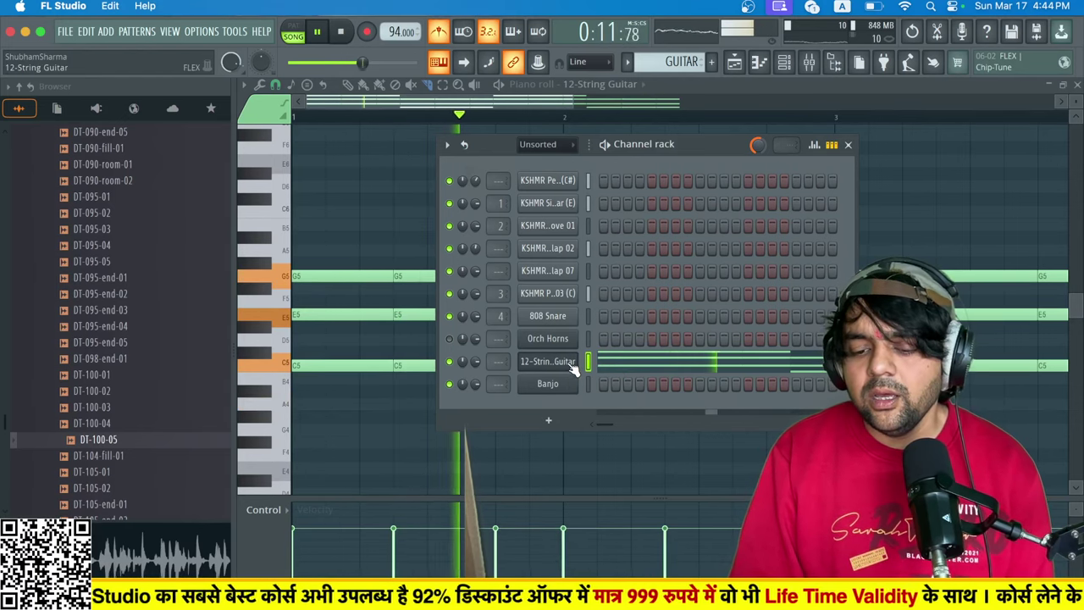
pyautogui.click(450, 338)
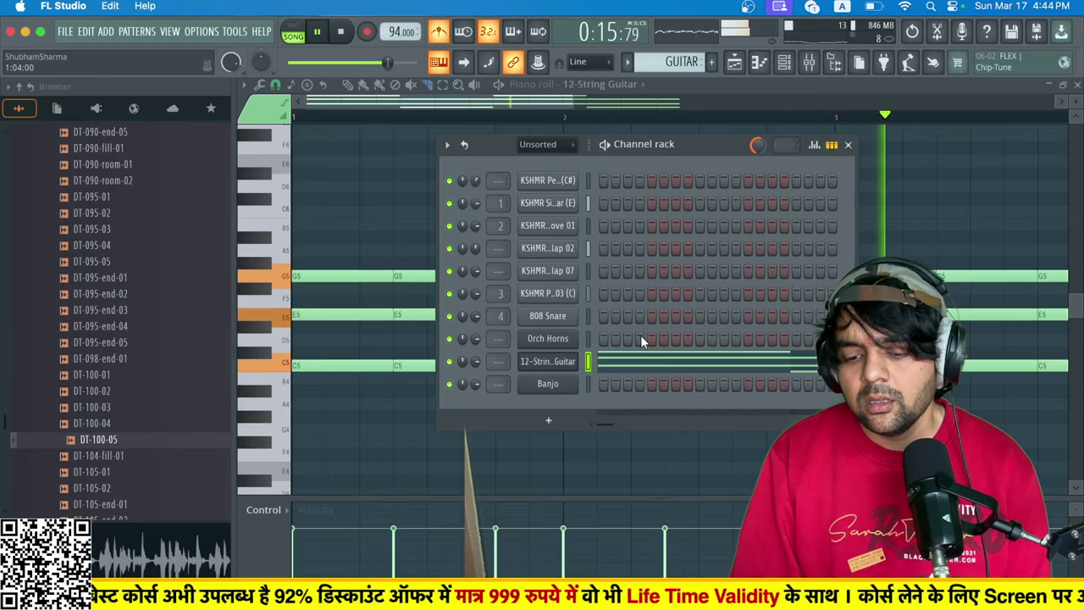
pyautogui.press('space')
# Open the 12-String Guitar instrument and audition the 5th Saw Wave, Accordion 1, Acoustic Bass 1 and Agogo presets with the song playing.
pyautogui.click(548, 361)
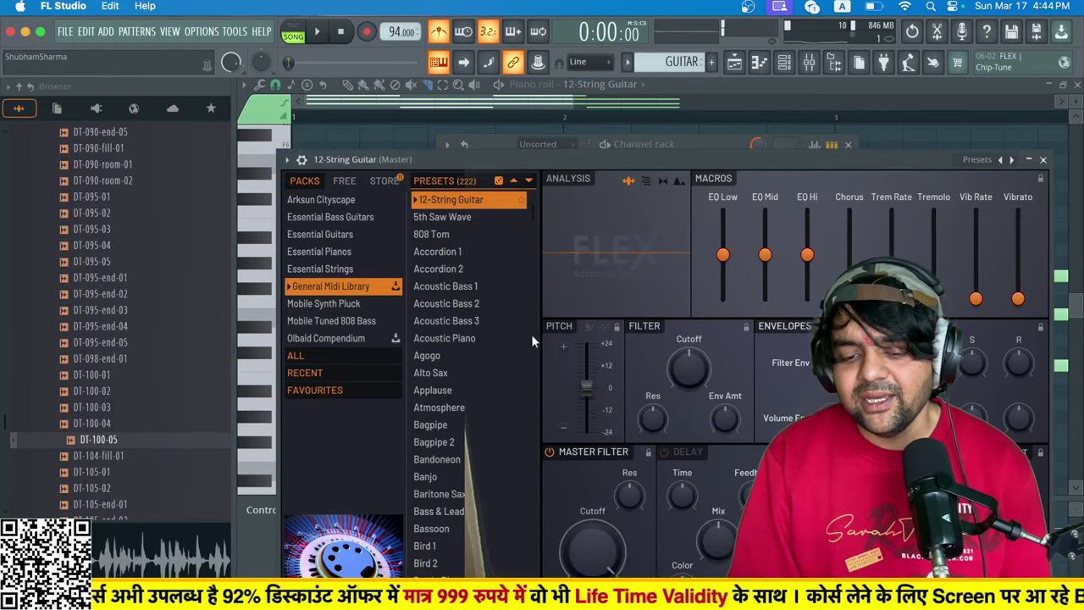
pyautogui.click(466, 216)
pyautogui.press('space')
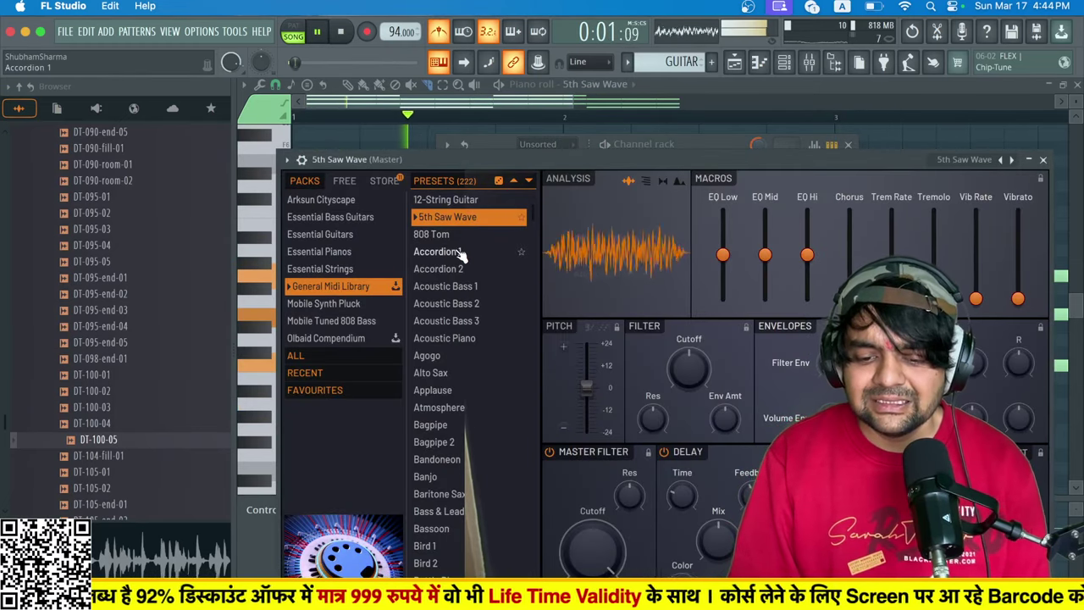
pyautogui.click(462, 253)
pyautogui.click(463, 286)
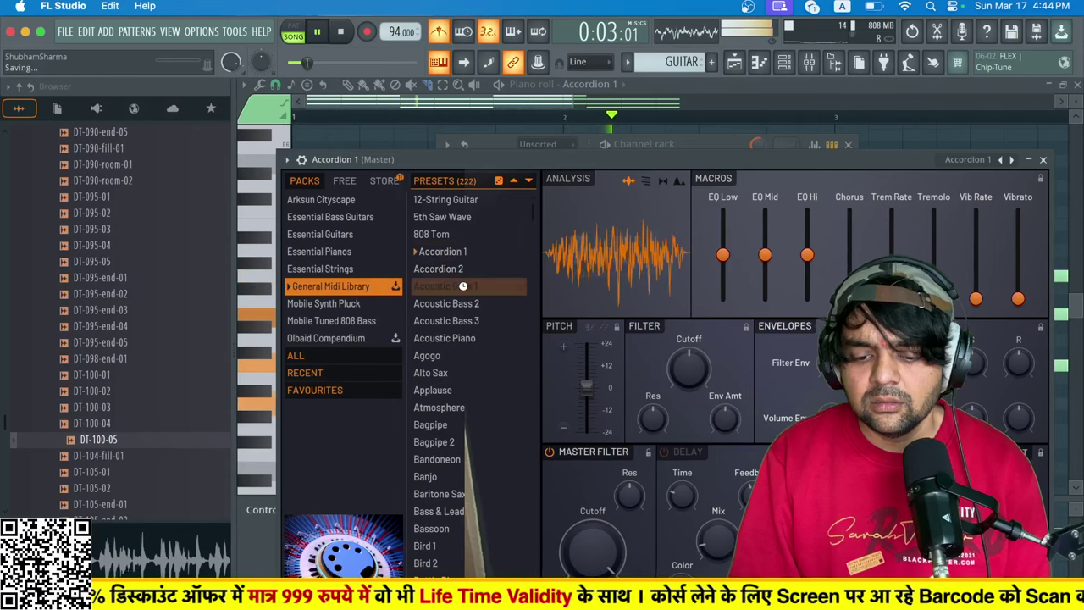
pyautogui.click(440, 355)
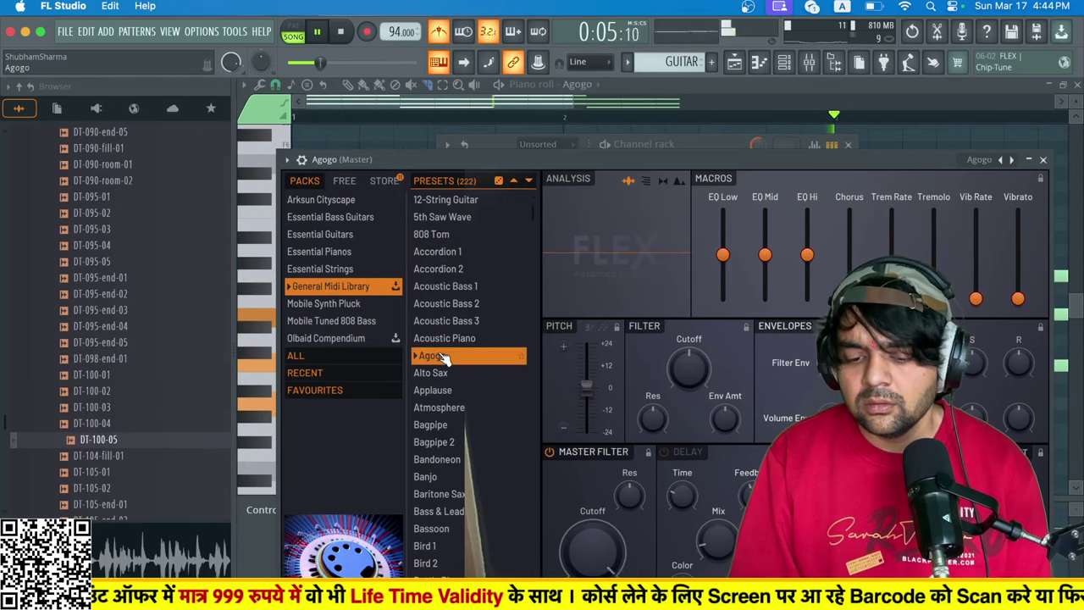
# Audition the Alto Sax, Applause, Atmosphere and Bagpipe presets on the chord part.
pyautogui.click(449, 374)
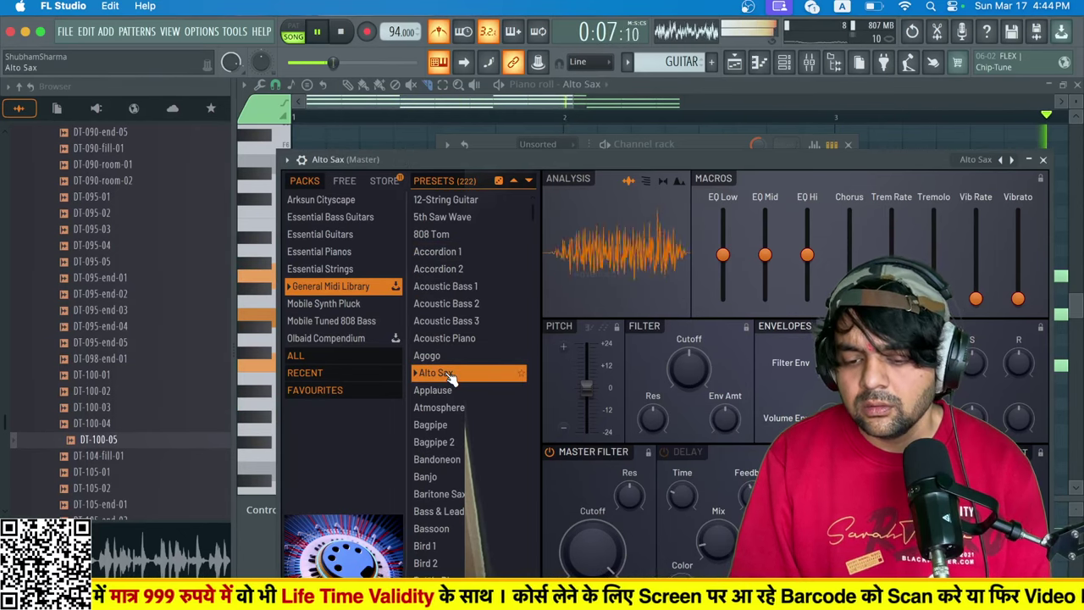
pyautogui.click(449, 391)
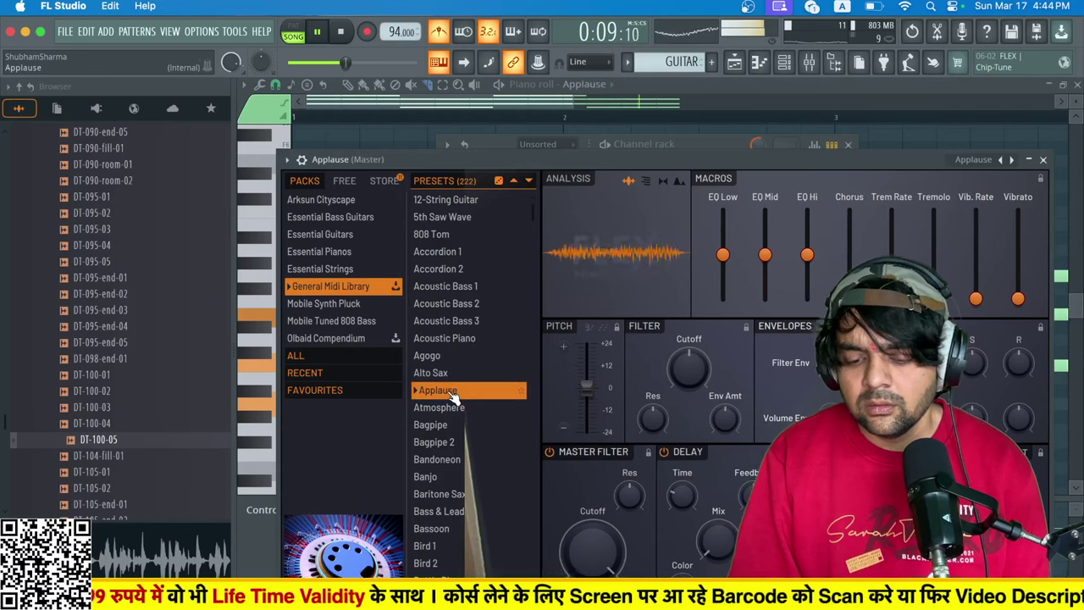
pyautogui.click(449, 407)
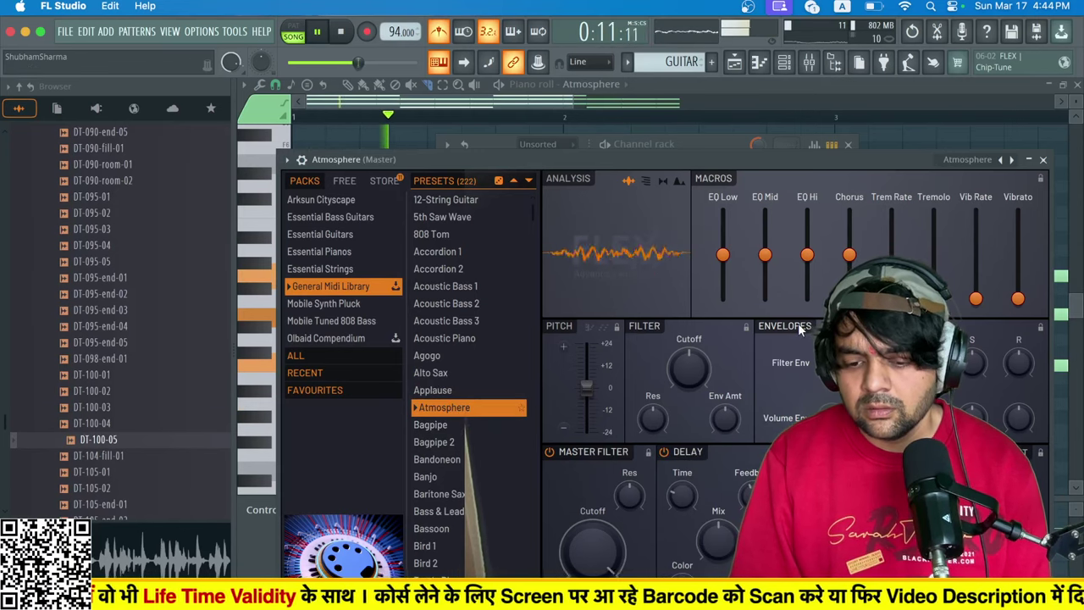
pyautogui.click(455, 426)
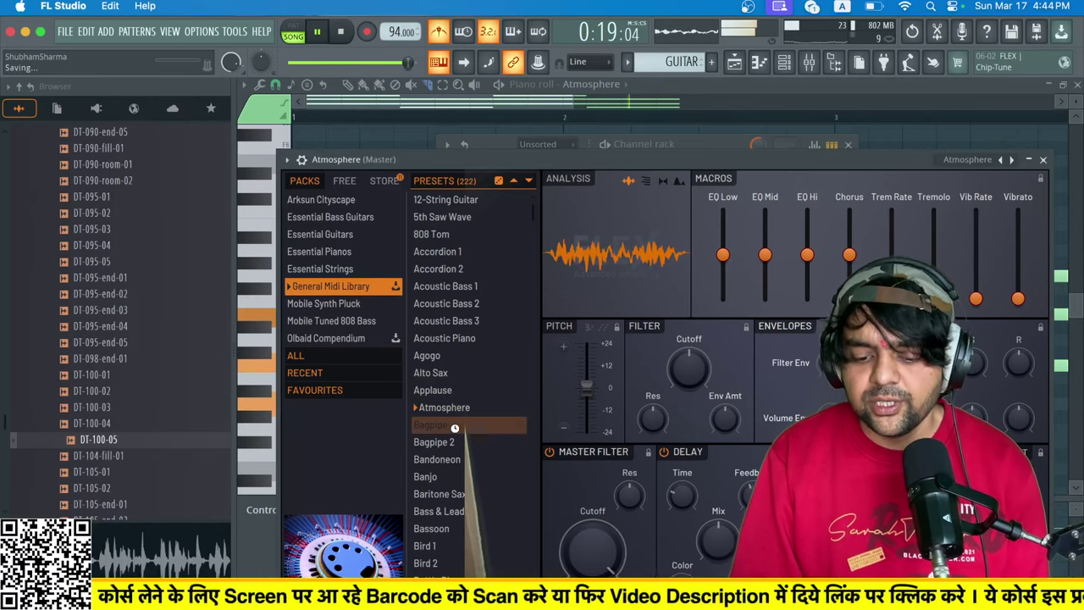
pyautogui.click(449, 407)
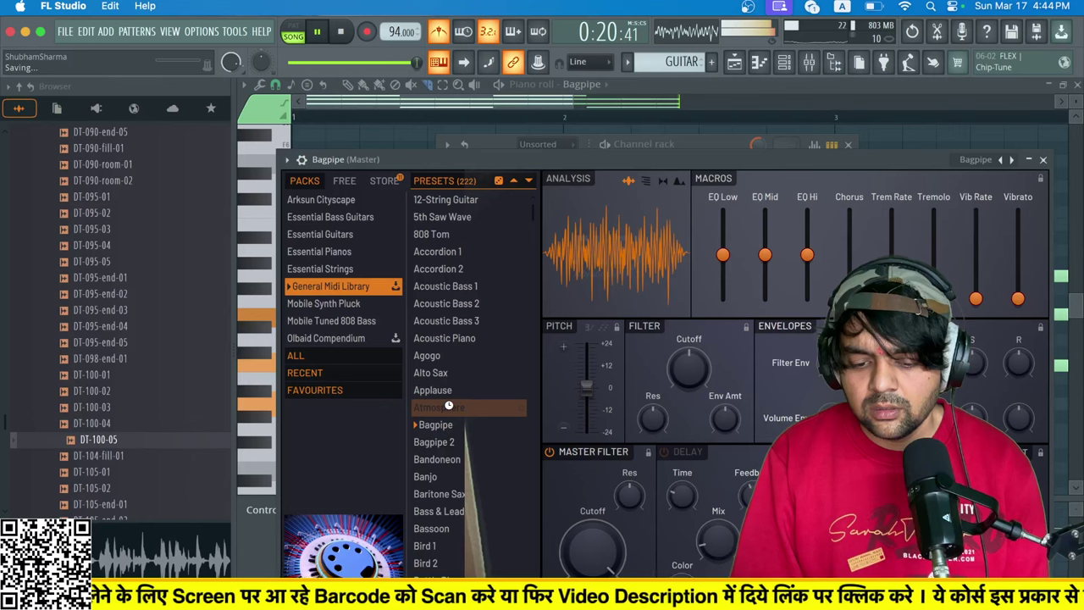
# Audition Brass Section 1, Brass Section 2 and Breath Noise, choose the Brightness preset for the chord part and close the instrument.
pyautogui.scroll(-3, 456, 469)
pyautogui.click(455, 471)
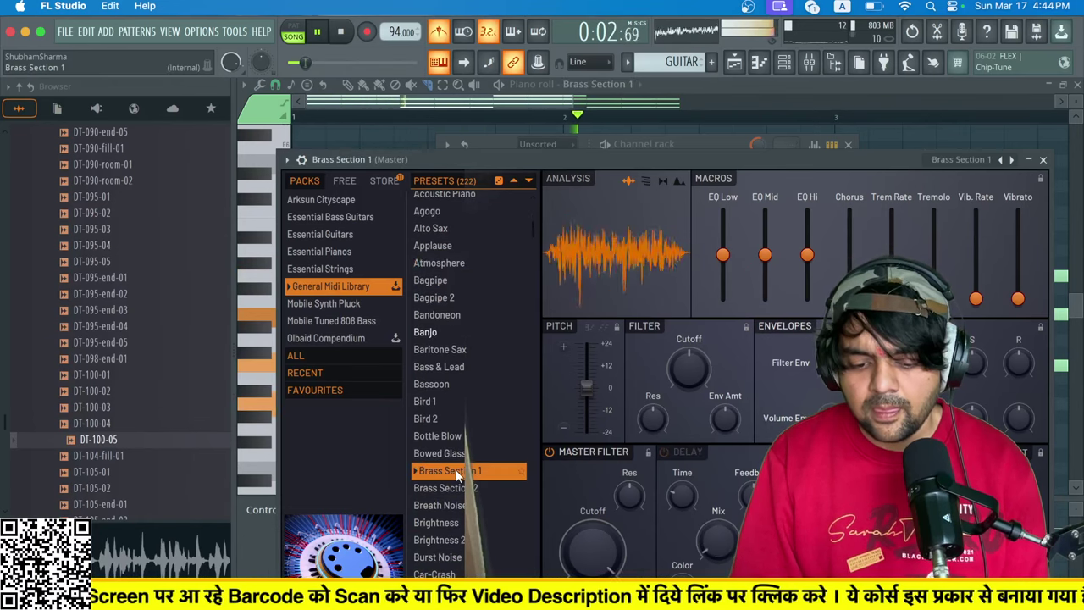
pyautogui.click(456, 488)
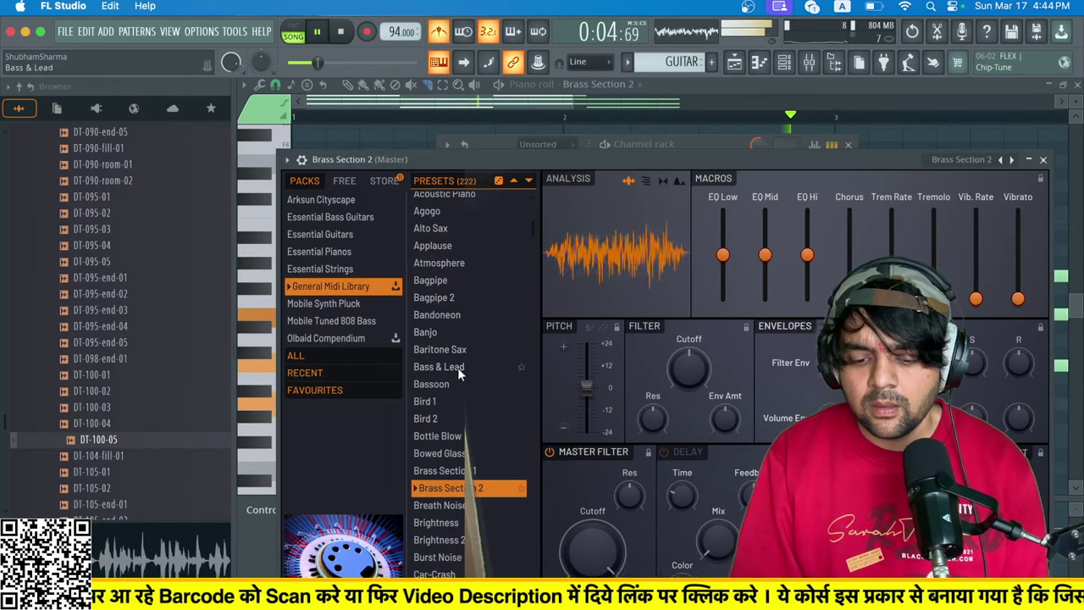
pyautogui.click(461, 506)
pyautogui.click(462, 523)
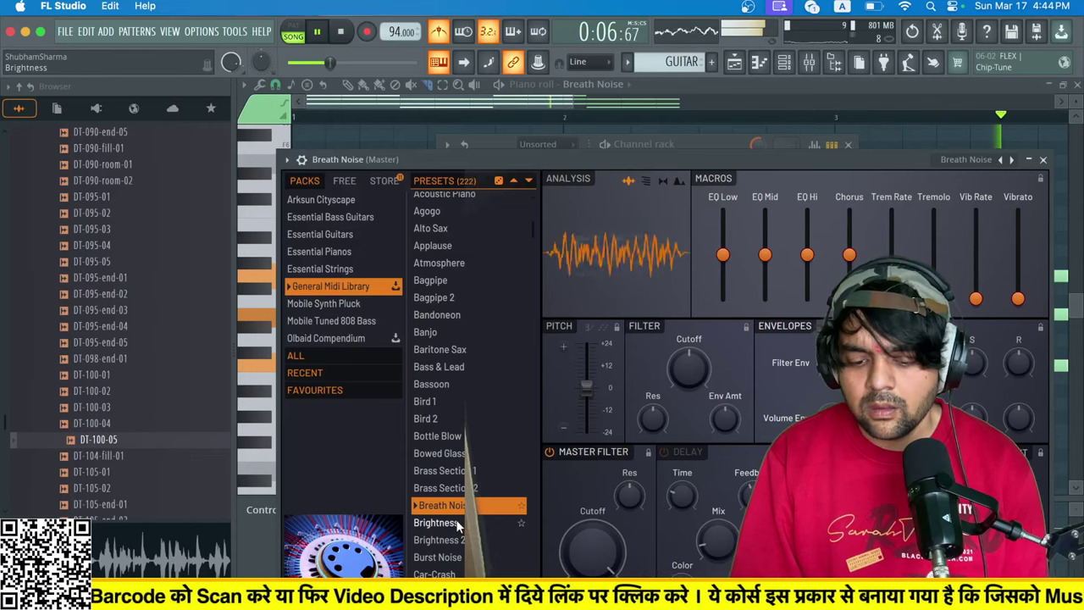
pyautogui.scroll(-2, 459, 524)
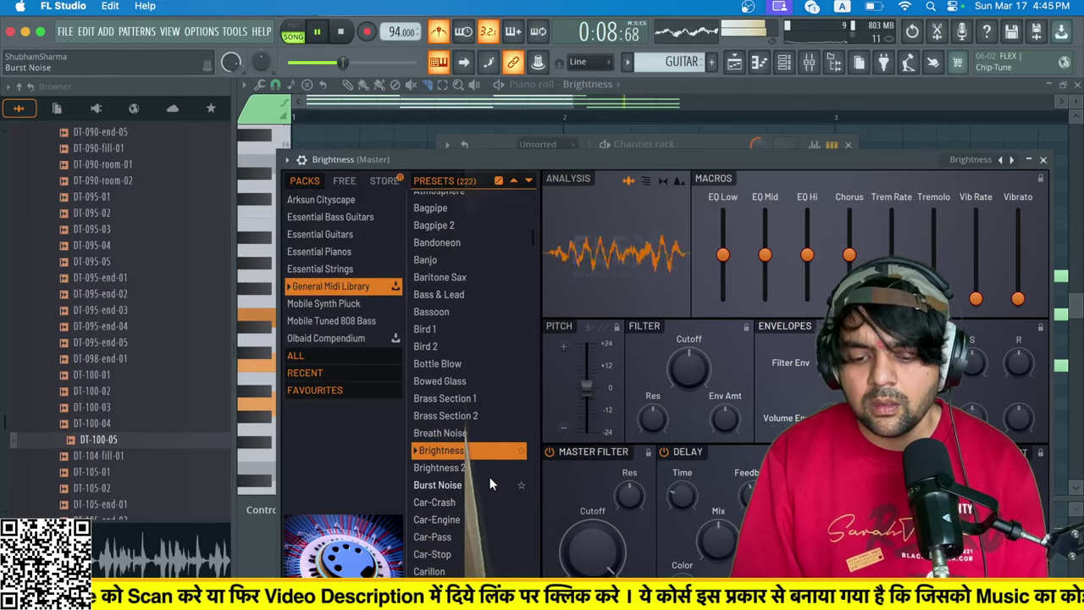
pyautogui.click(1045, 160)
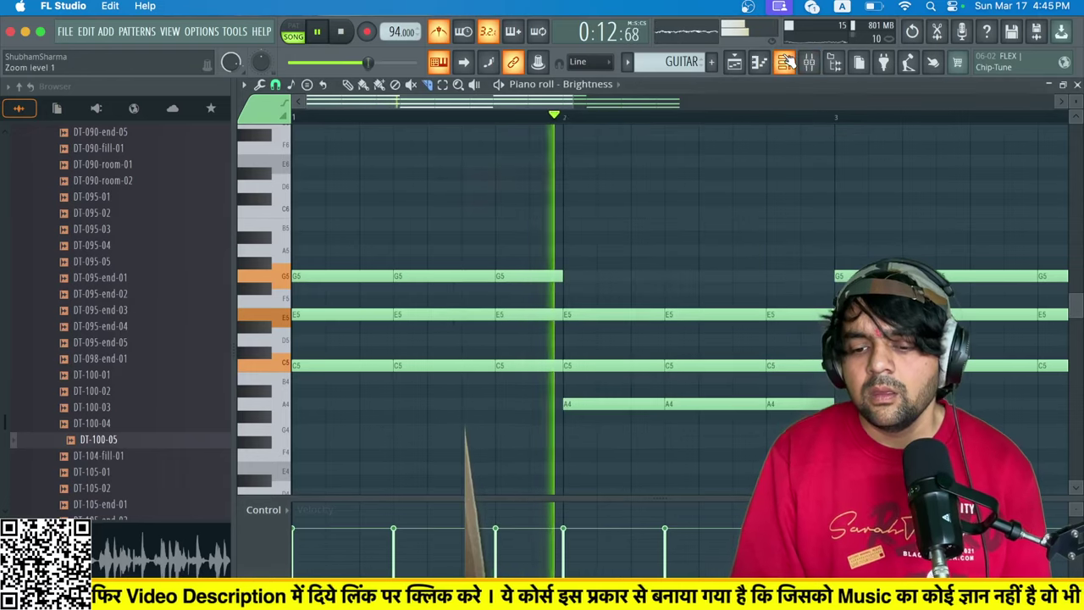
# Open the Banjo channel's instrument, with playback stopped, and collapse the browser to its top-level folders.
pyautogui.click(549, 385)
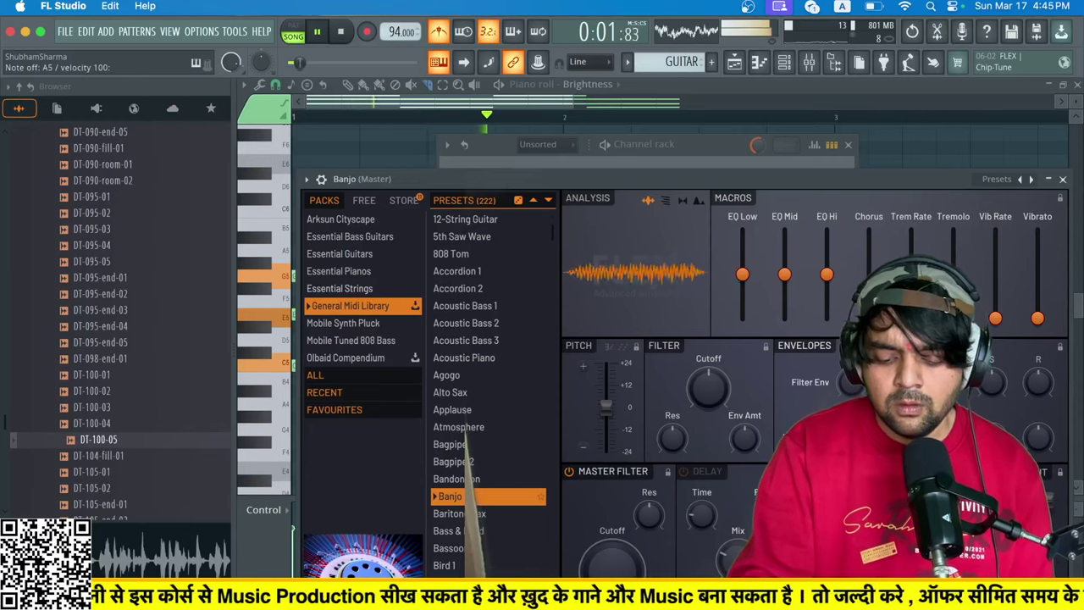
pyautogui.press('space')
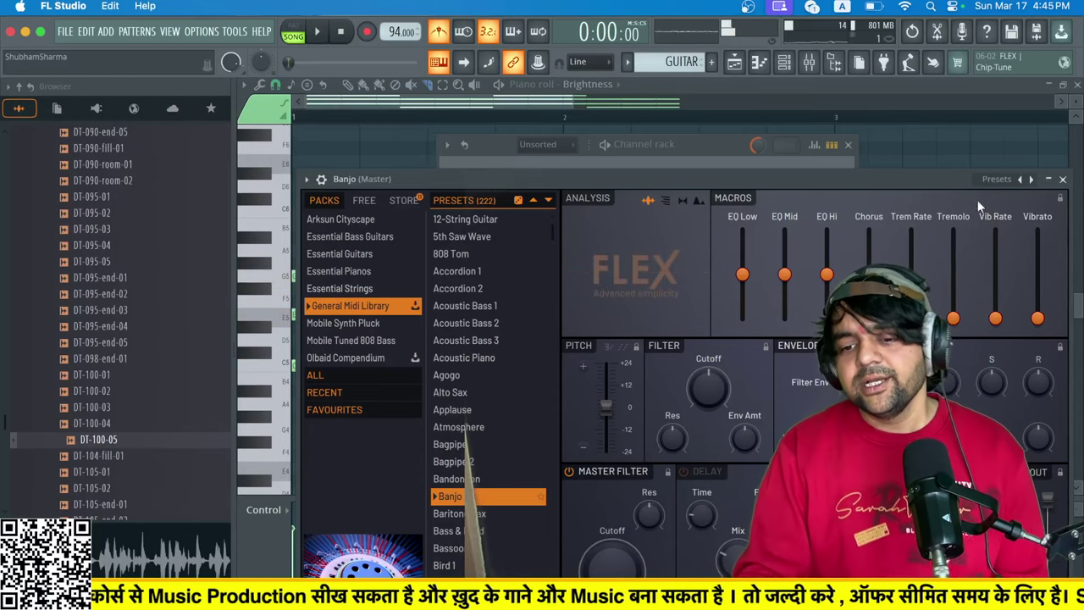
pyautogui.click(791, 63)
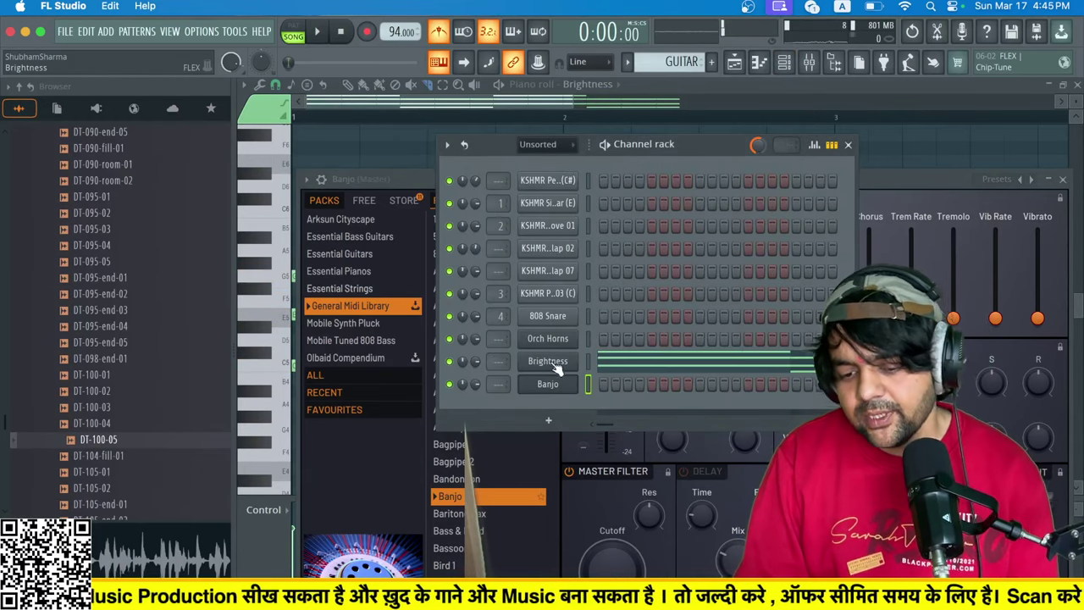
pyautogui.moveTo(879, 515); pyautogui.dragTo(880, 521)
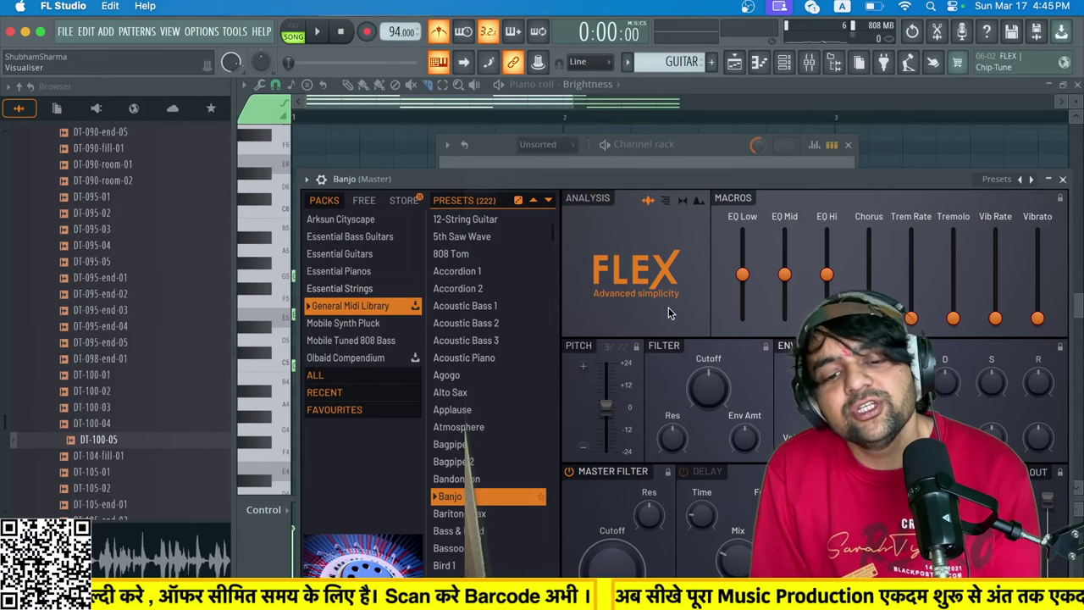
pyautogui.click(21, 88)
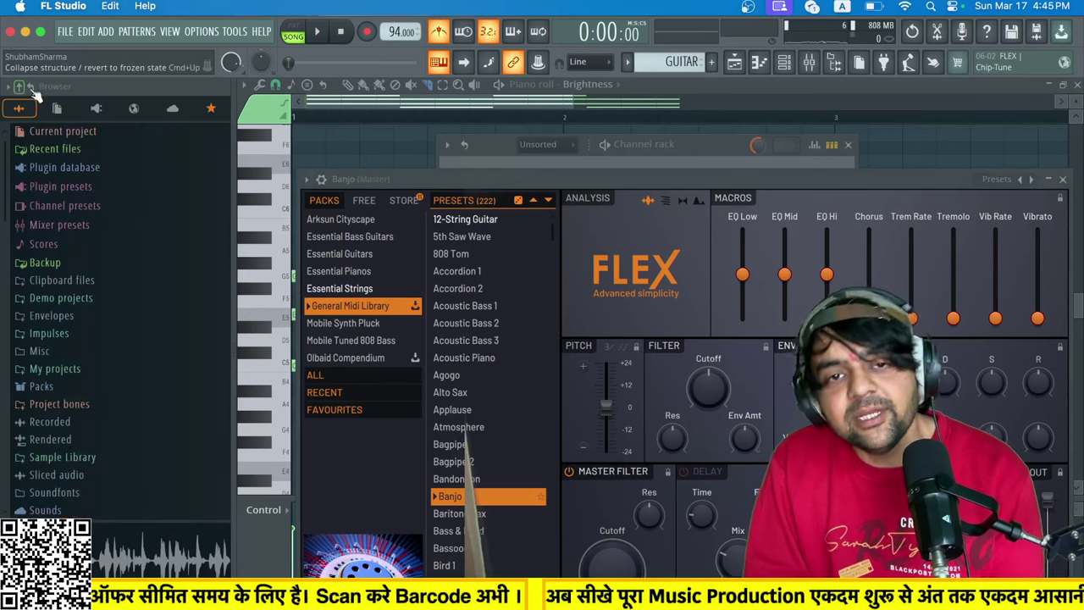
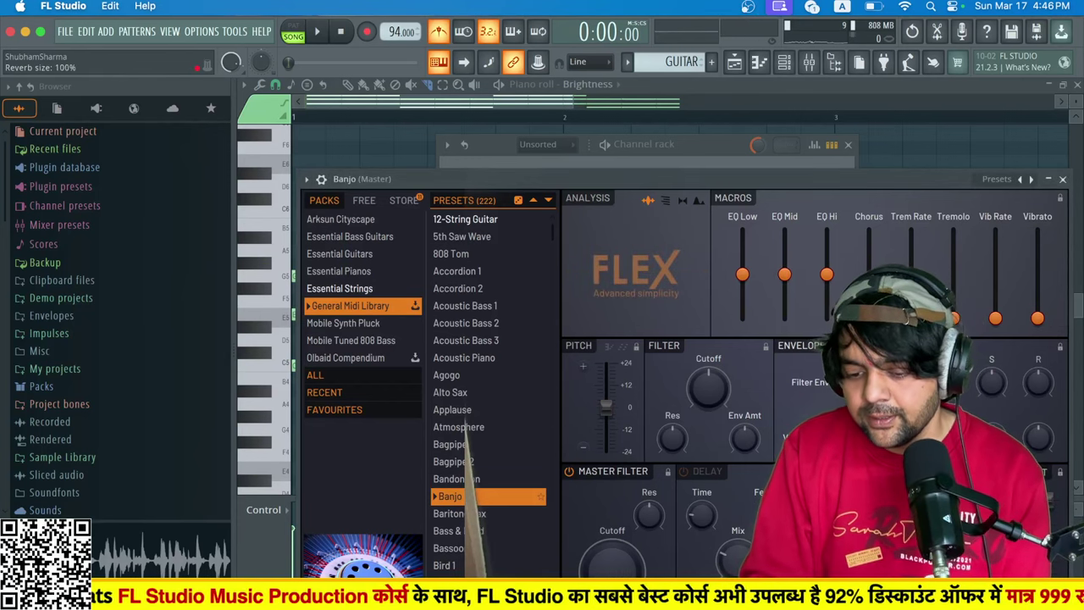
# Audition the Banjo preset with a few single notes and move its instrument window higher.
pyautogui.press('q')
pyautogui.press('w')
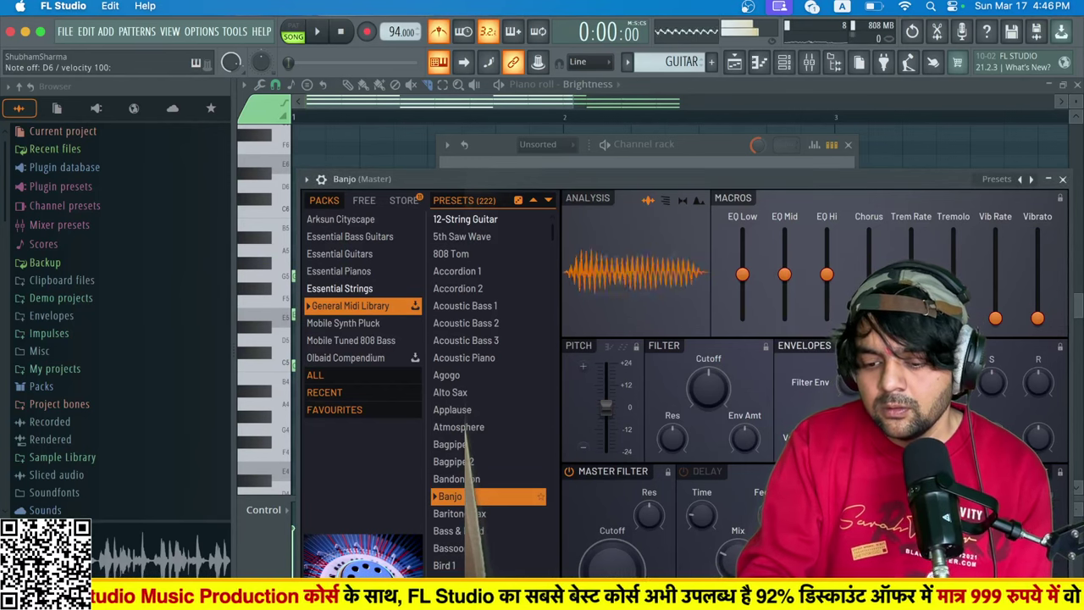
pyautogui.press('e')
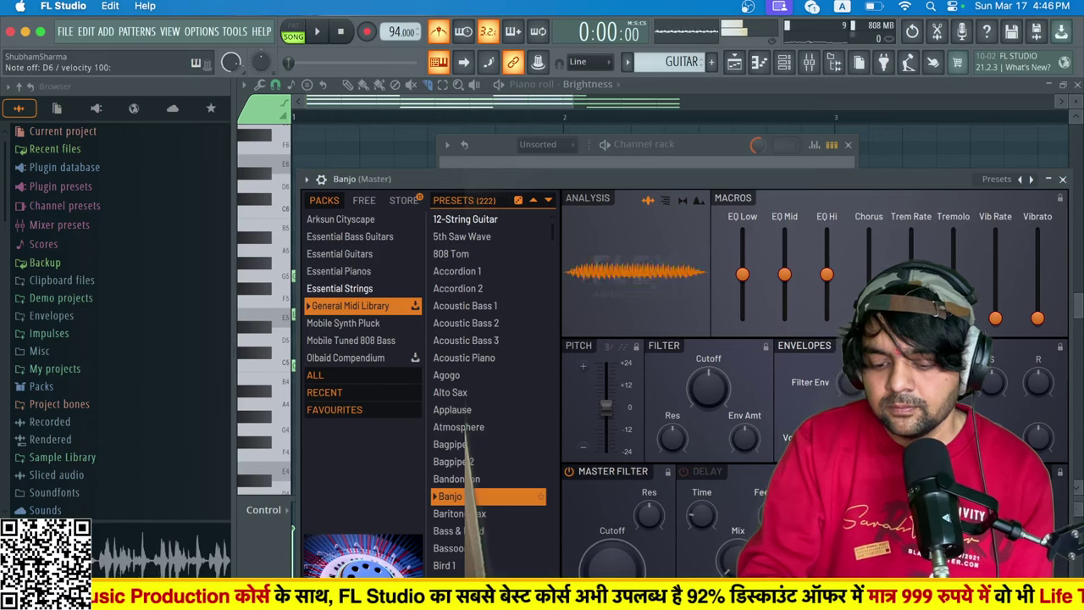
pyautogui.moveTo(756, 178); pyautogui.dragTo(753, 138)
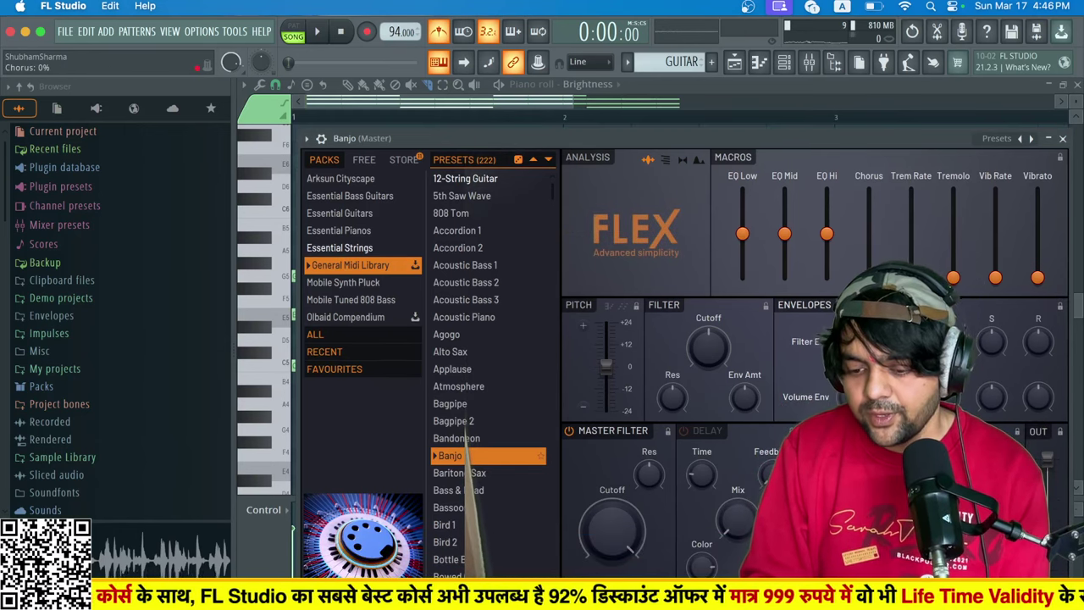
pyautogui.press('m')
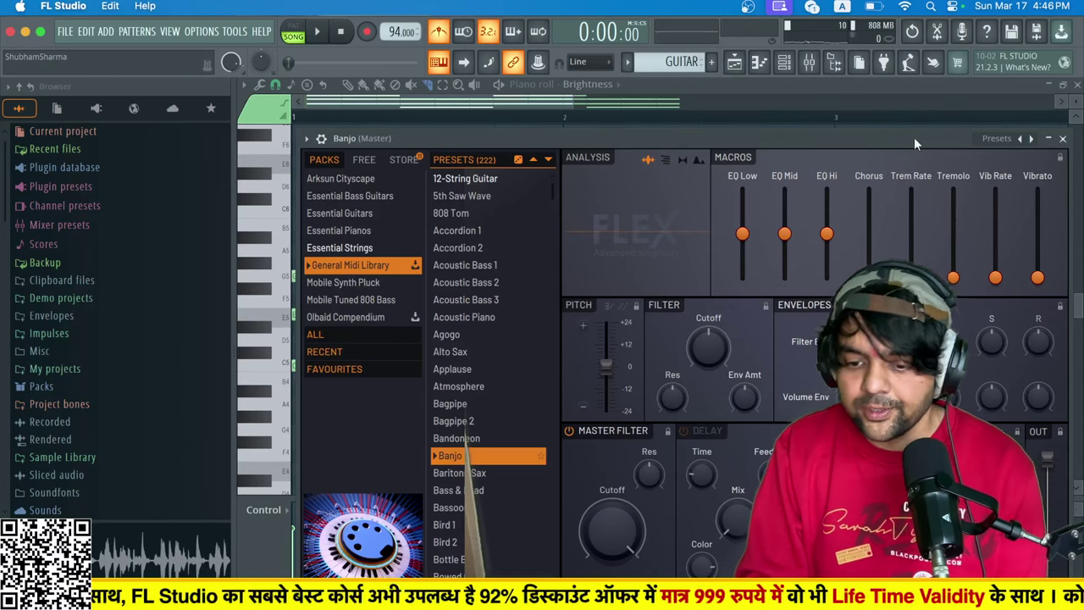
# Route the Banjo channel to mixer insert 11 and load Fruity Reeverb 2 in that insert's first effect slot.
pyautogui.click(810, 63)
pyautogui.click(786, 64)
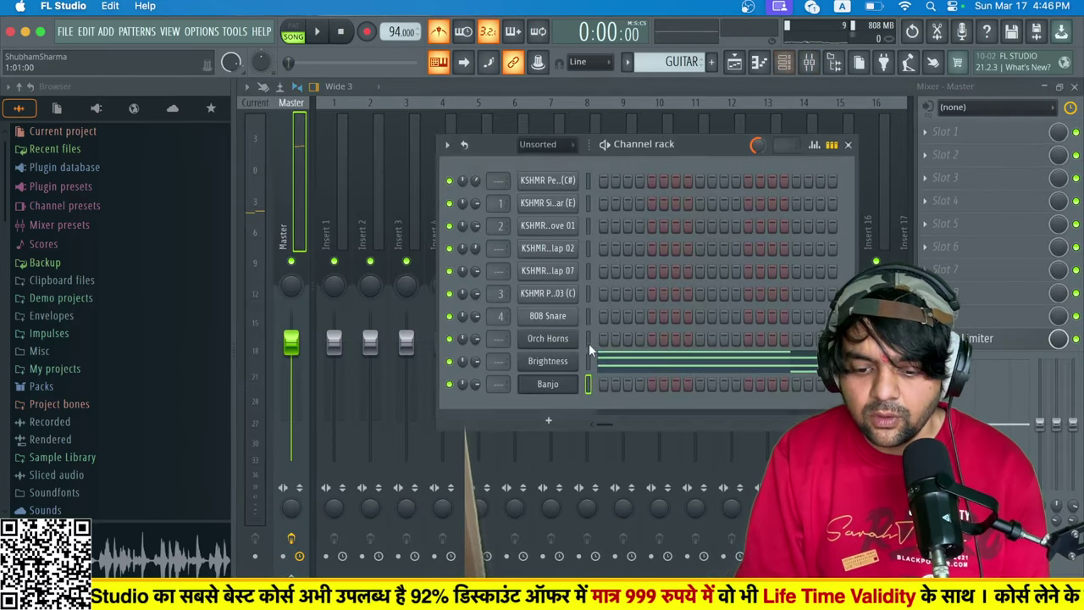
pyautogui.scroll(10, 498, 384)
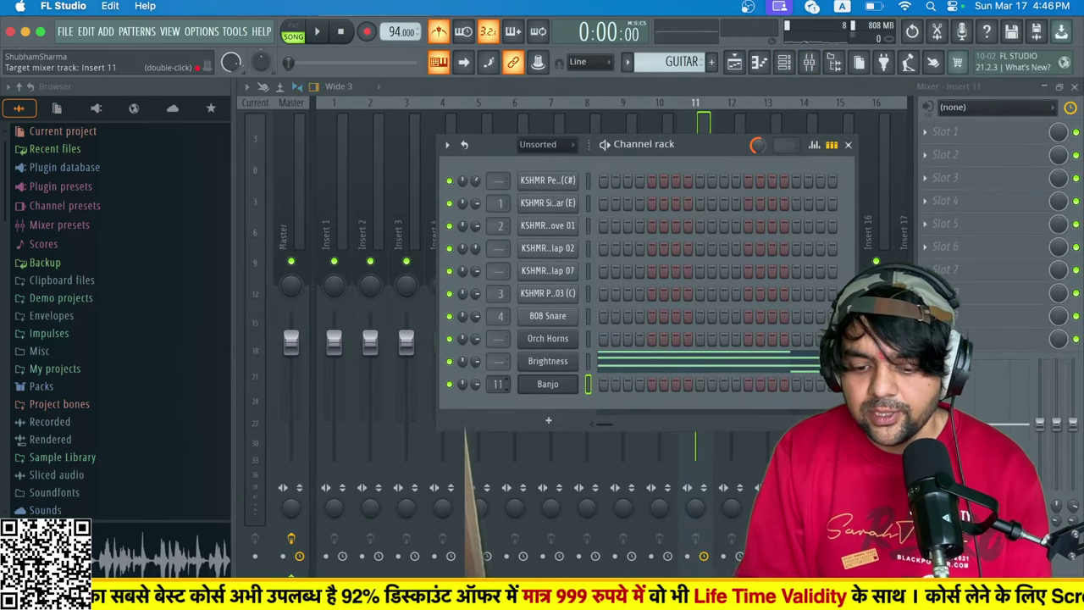
pyautogui.click(925, 129)
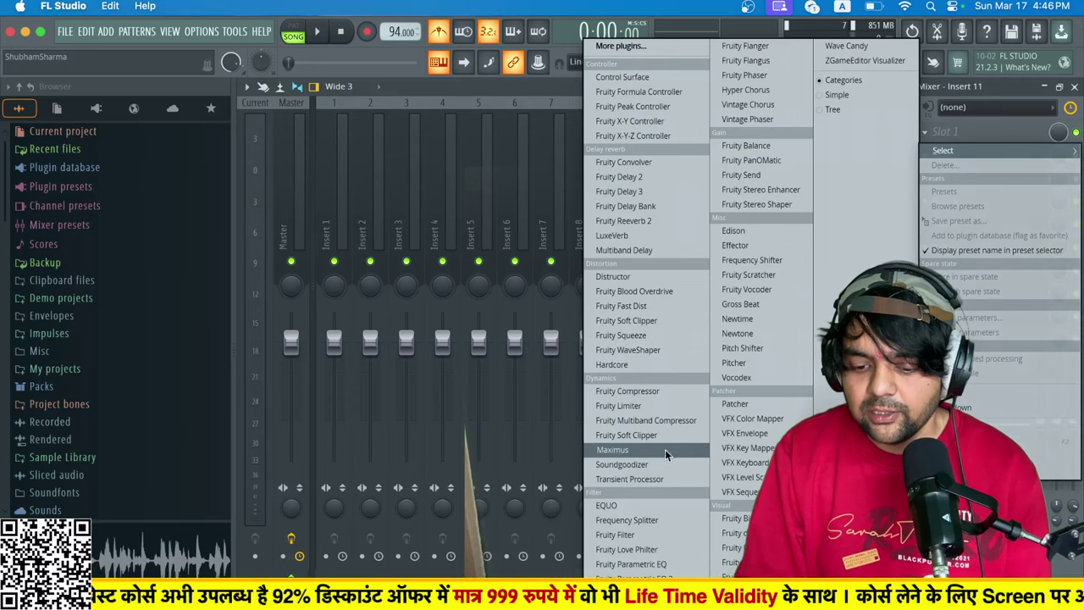
pyautogui.click(641, 221)
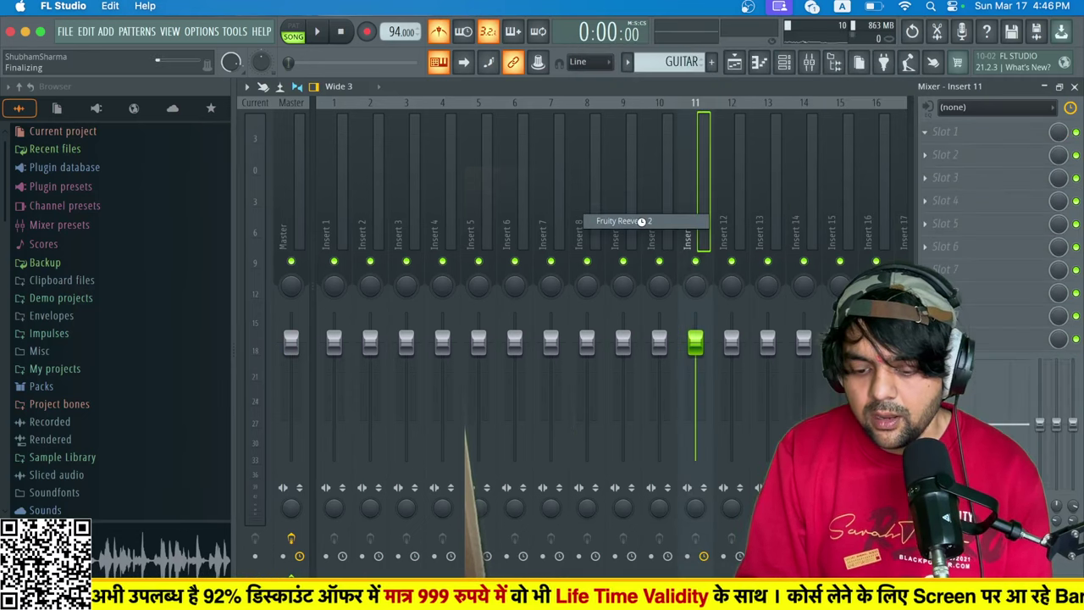
# Audition a Banjo phrase on A5, B5 and G5 through the reverb, and close the reverb window.
pyautogui.press('y')
pyautogui.press('y')
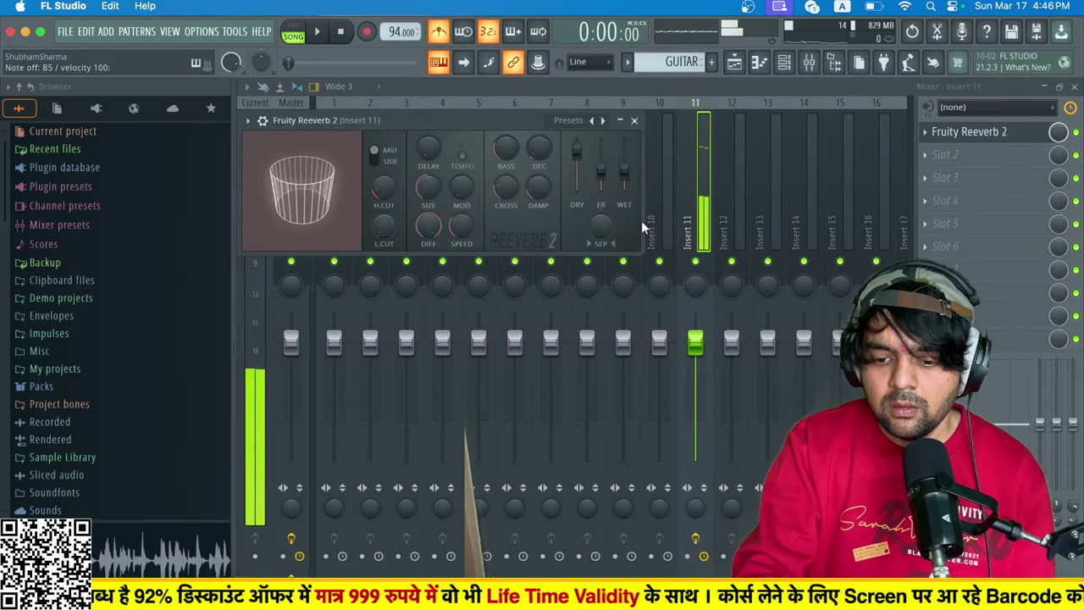
pyautogui.press('y')
pyautogui.press('y')
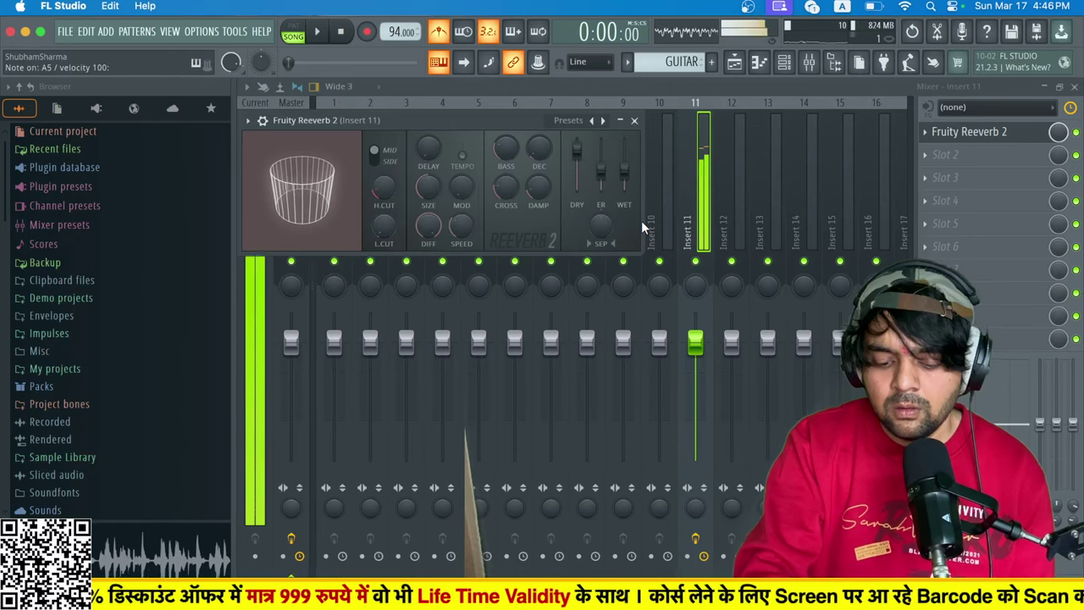
pyautogui.press('u')
pyautogui.press('u')
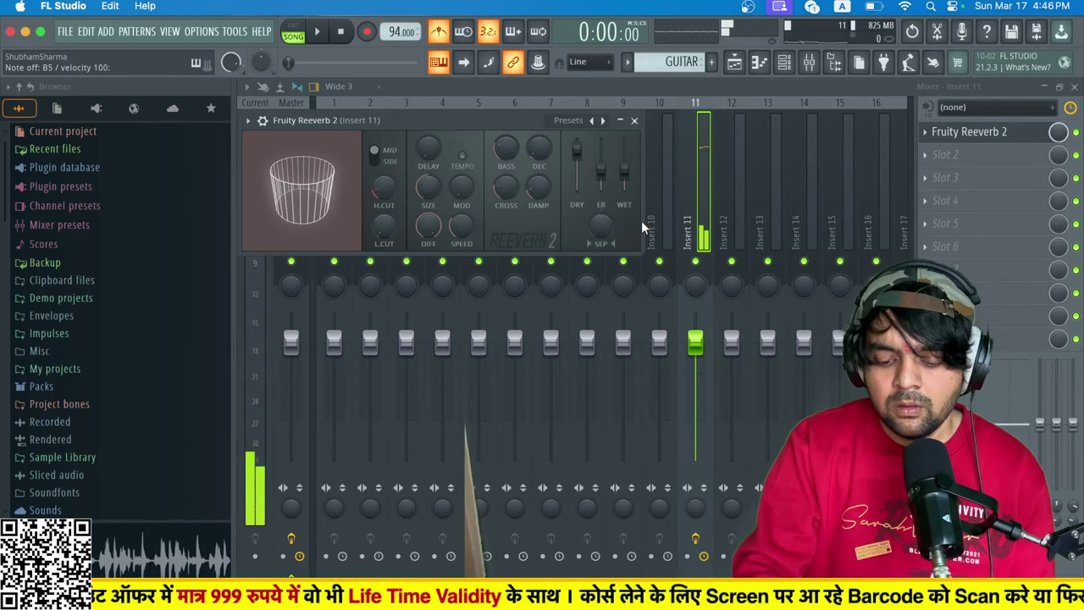
pyautogui.press('u')
pyautogui.press('t')
pyautogui.press('t')
pyautogui.press('t')
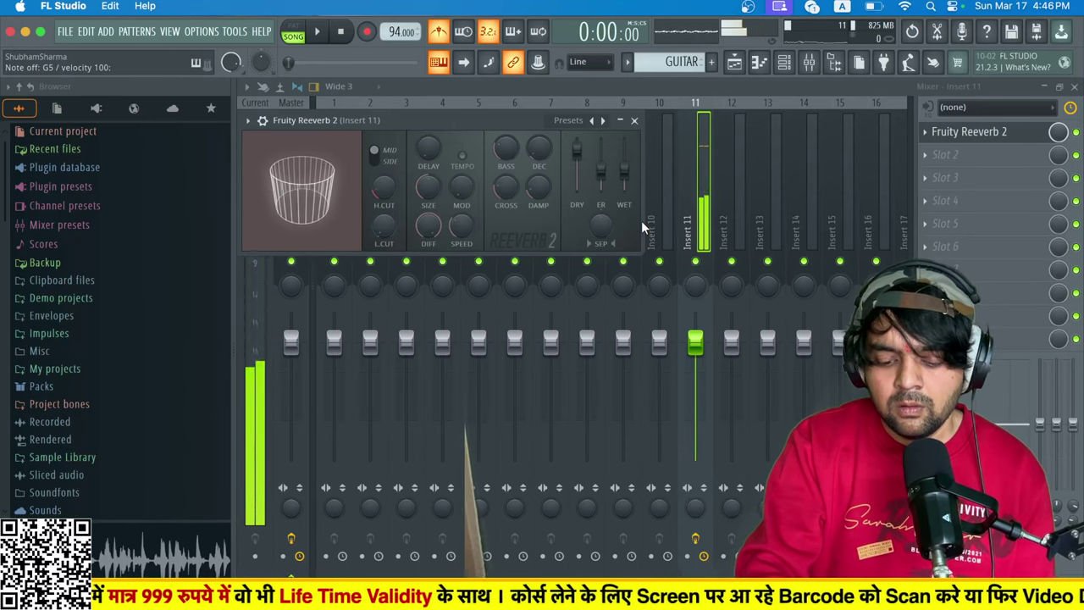
pyautogui.press('y')
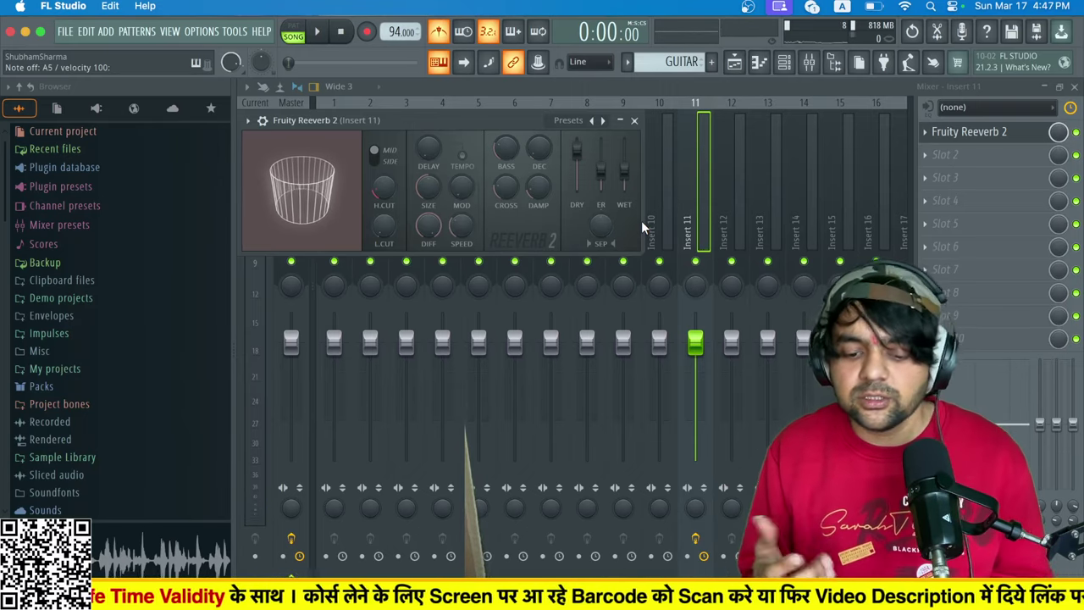
pyautogui.click(703, 149)
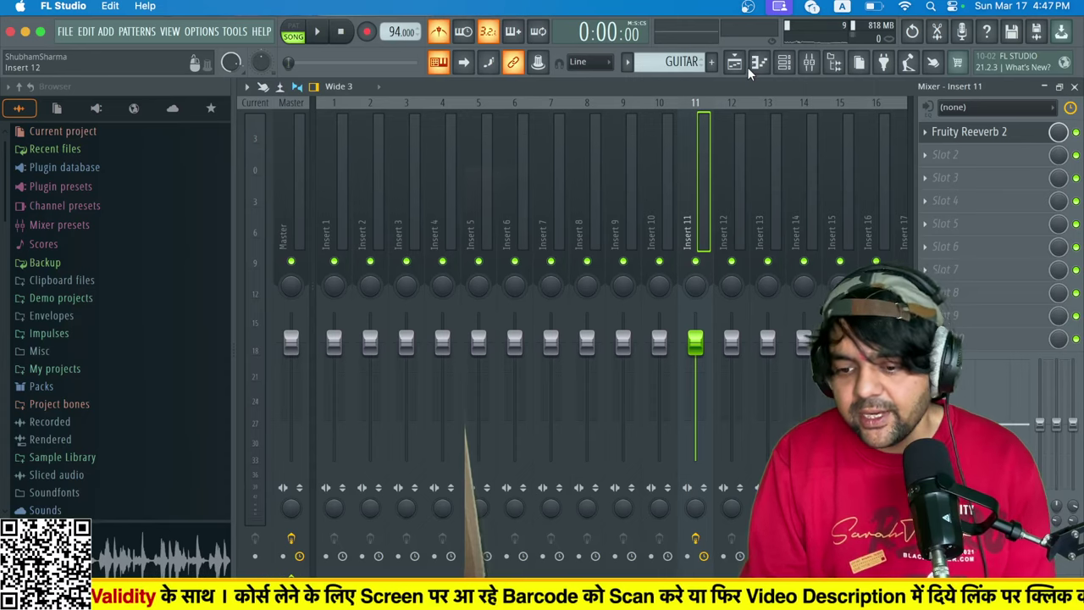
# Record a Banjo melody over the song as notes and automation, undoing the first take and playing it again.
pyautogui.click(785, 62)
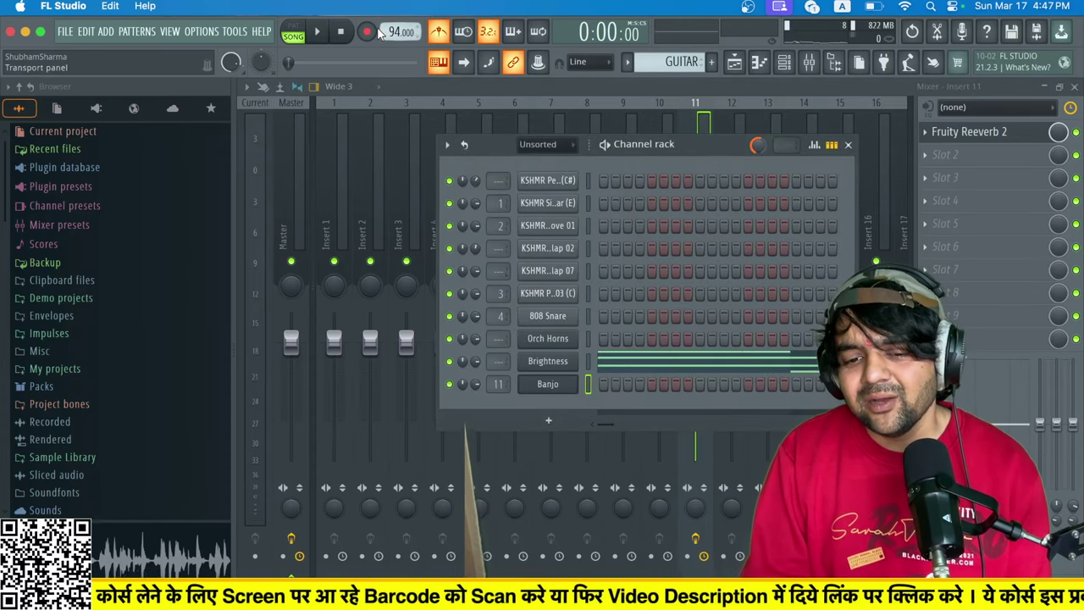
pyautogui.click(368, 31)
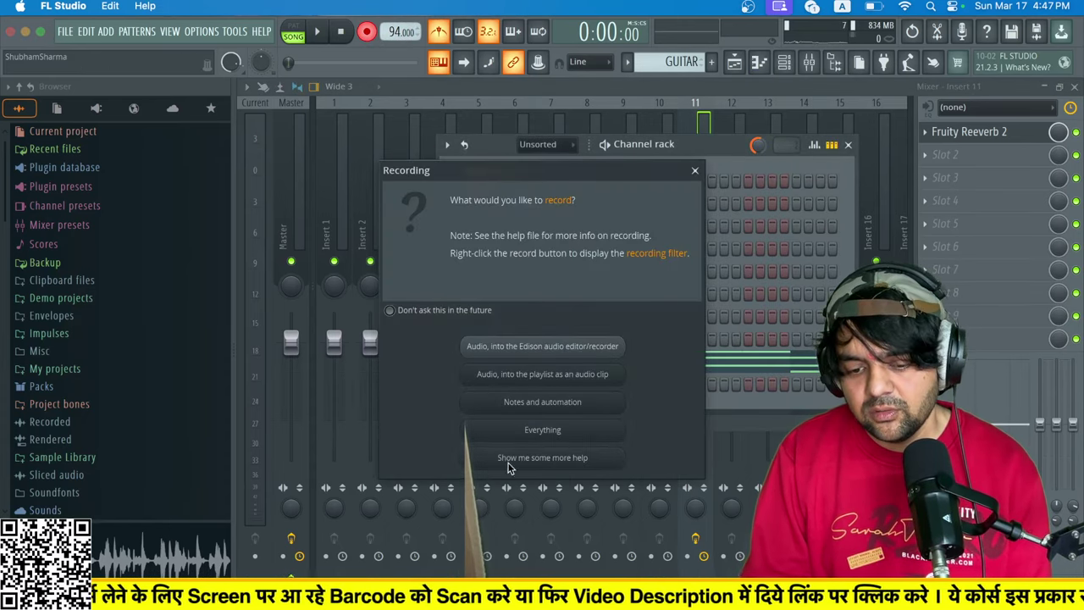
pyautogui.click(529, 405)
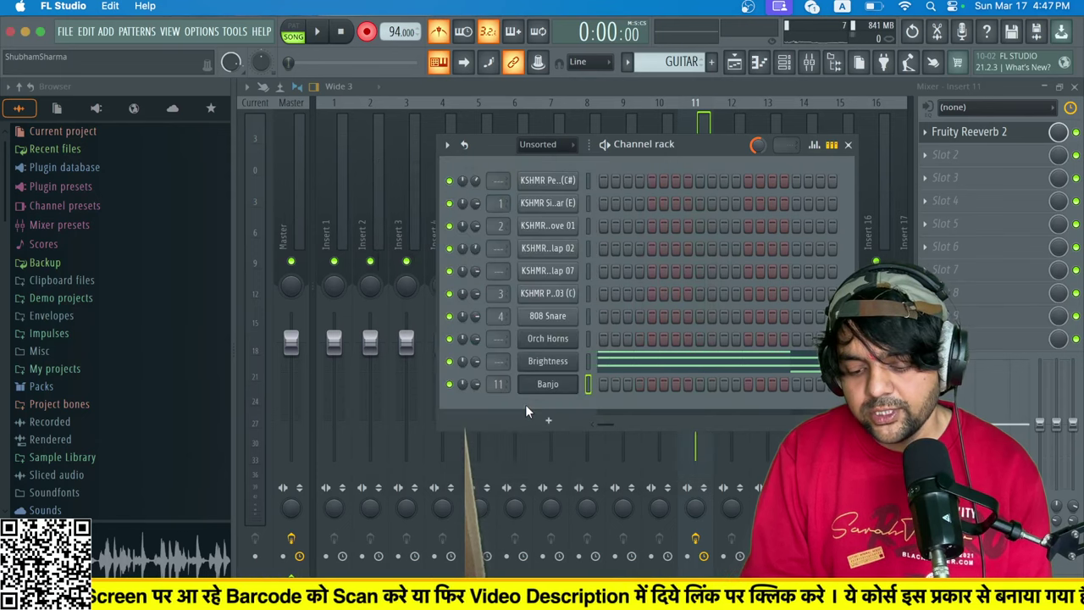
pyautogui.press('space')
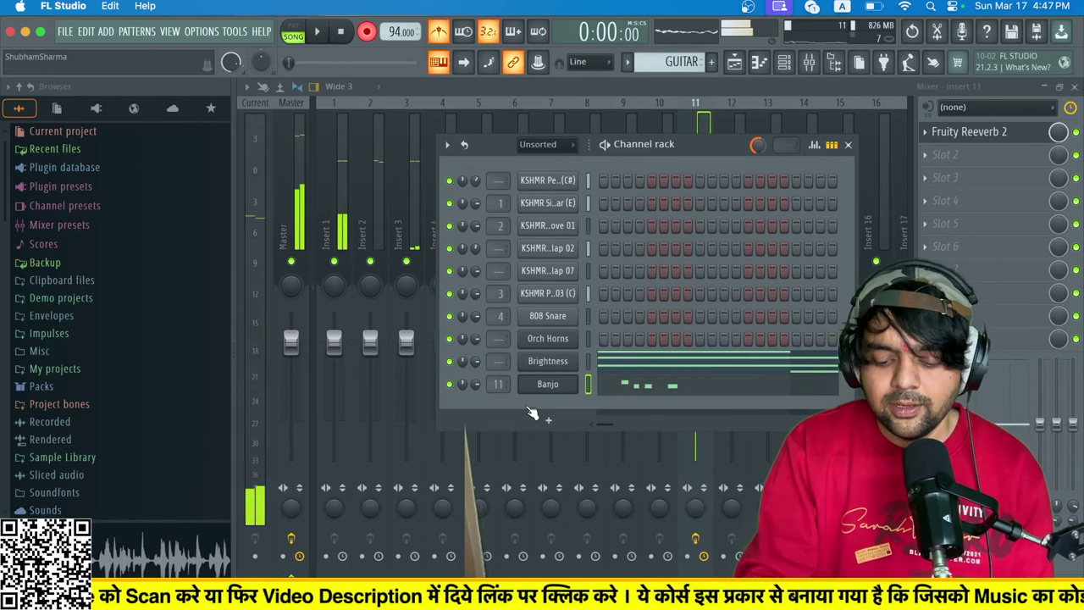
pyautogui.press('super+z')
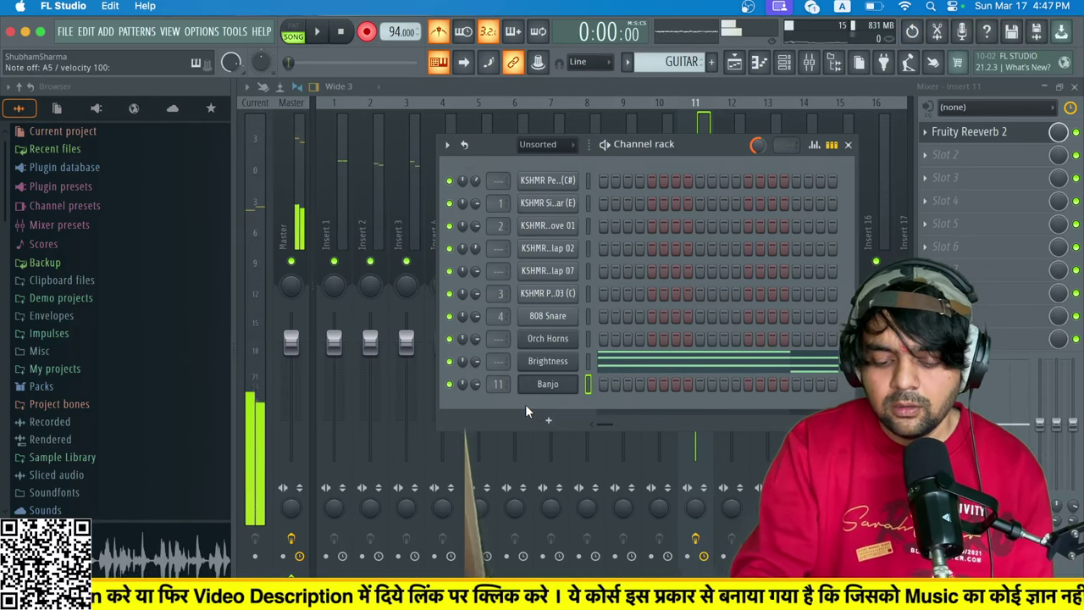
pyautogui.press('space')
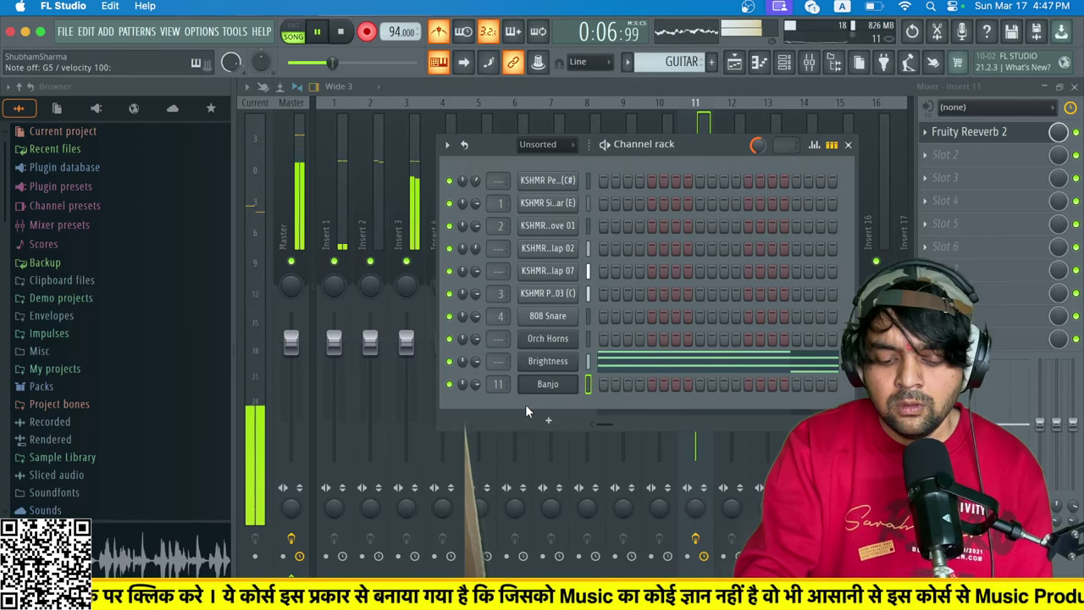
pyautogui.press('space')
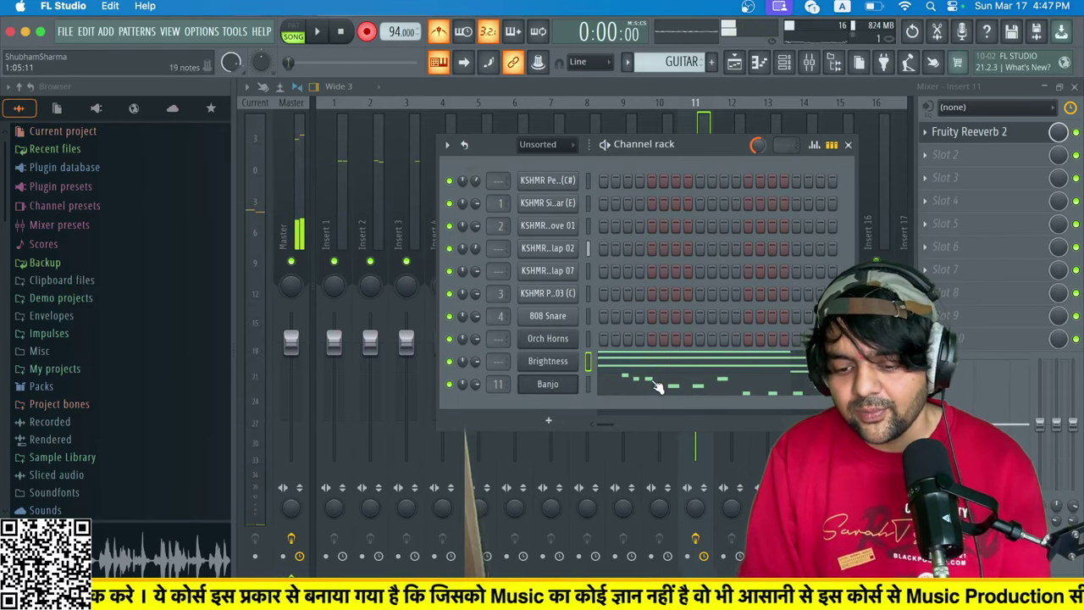
# Open the recorded Banjo part in the piano roll, play it back and delete all of its bar 3 notes.
pyautogui.click(658, 387)
pyautogui.moveTo(568, 142); pyautogui.dragTo(1078, 450)
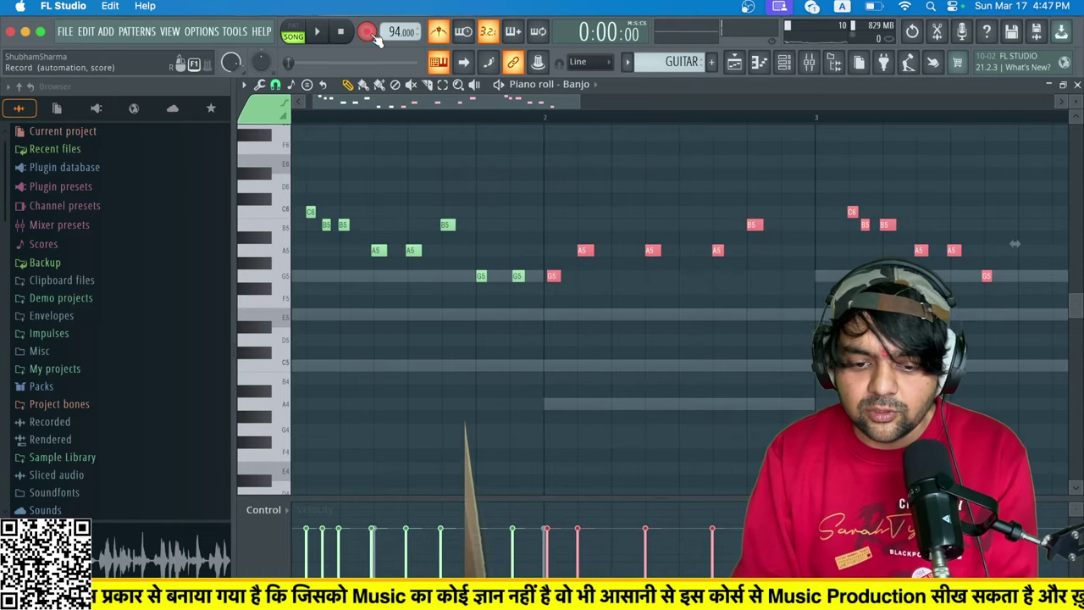
pyautogui.press('space')
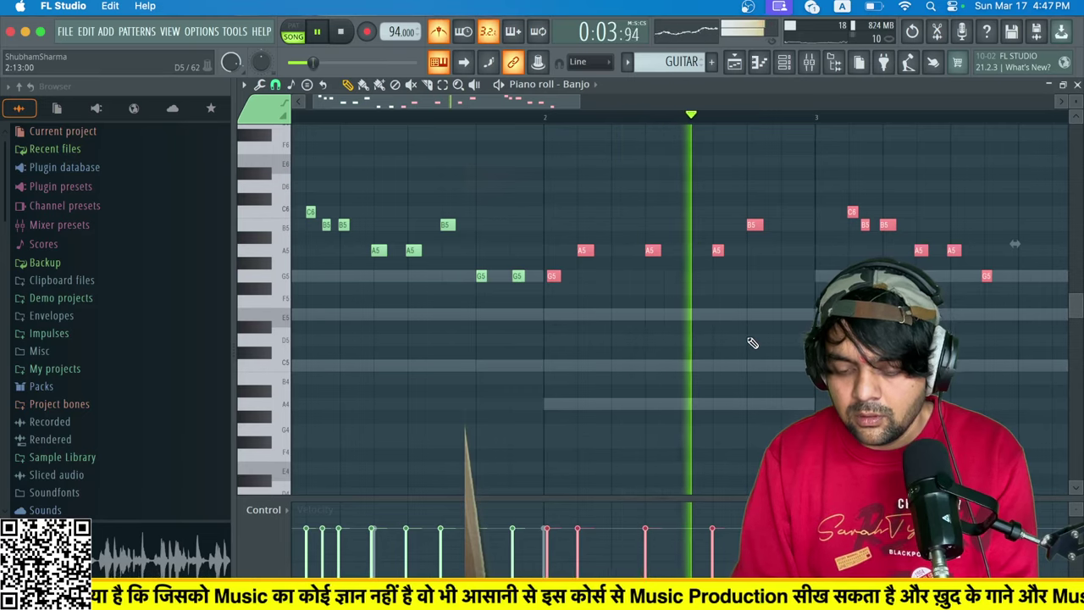
pyautogui.press('space')
pyautogui.moveTo(825, 166); pyautogui.dragTo(1022, 369)
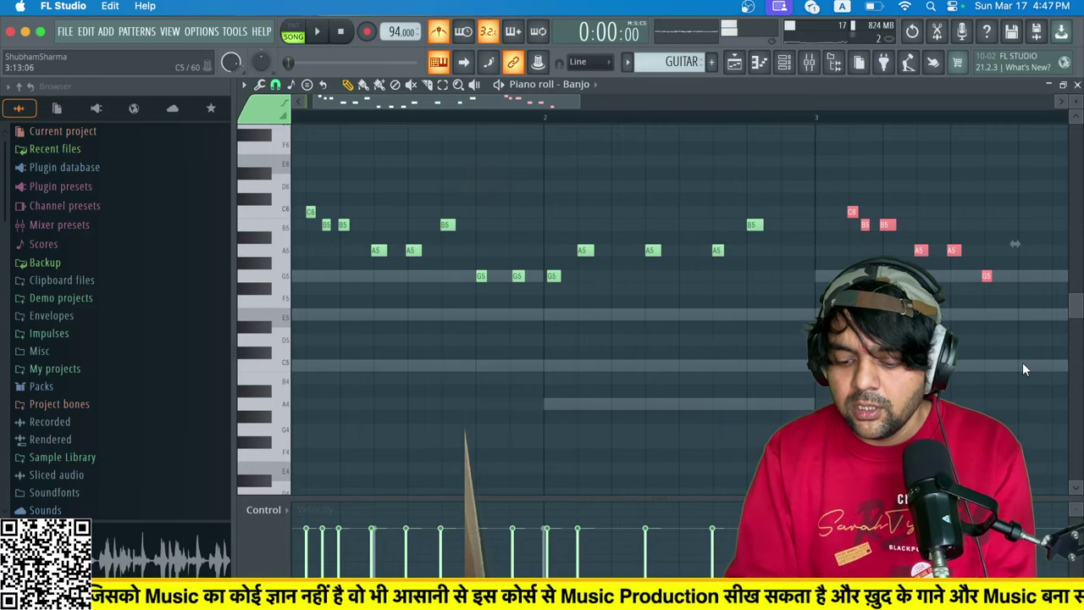
pyautogui.press('Delete')
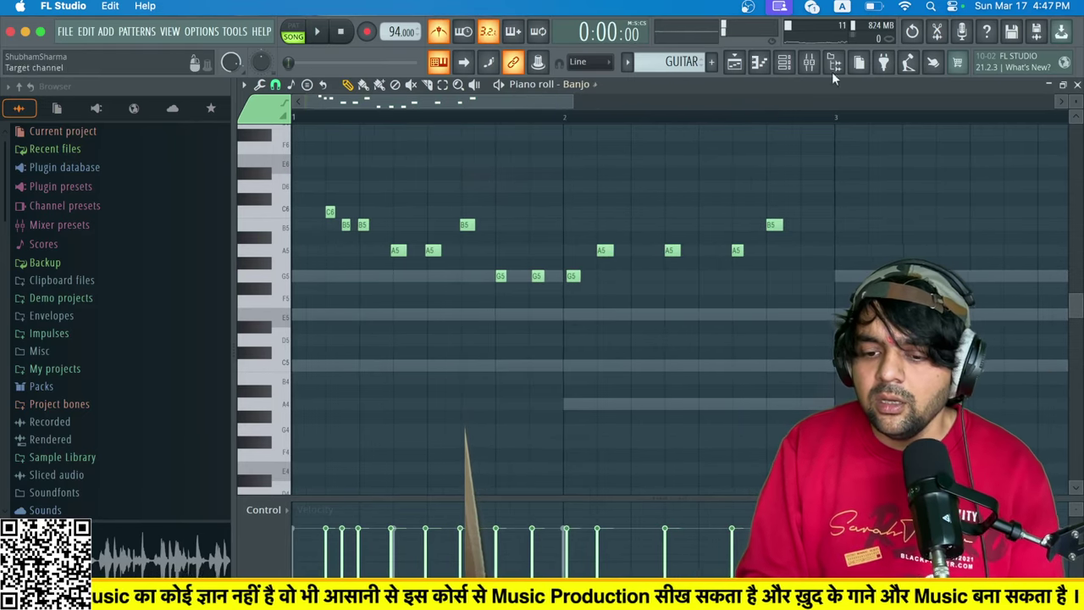
# Record the Banjo melody's continuation from bar 3 onward as notes and automation while the song plays.
pyautogui.click(785, 62)
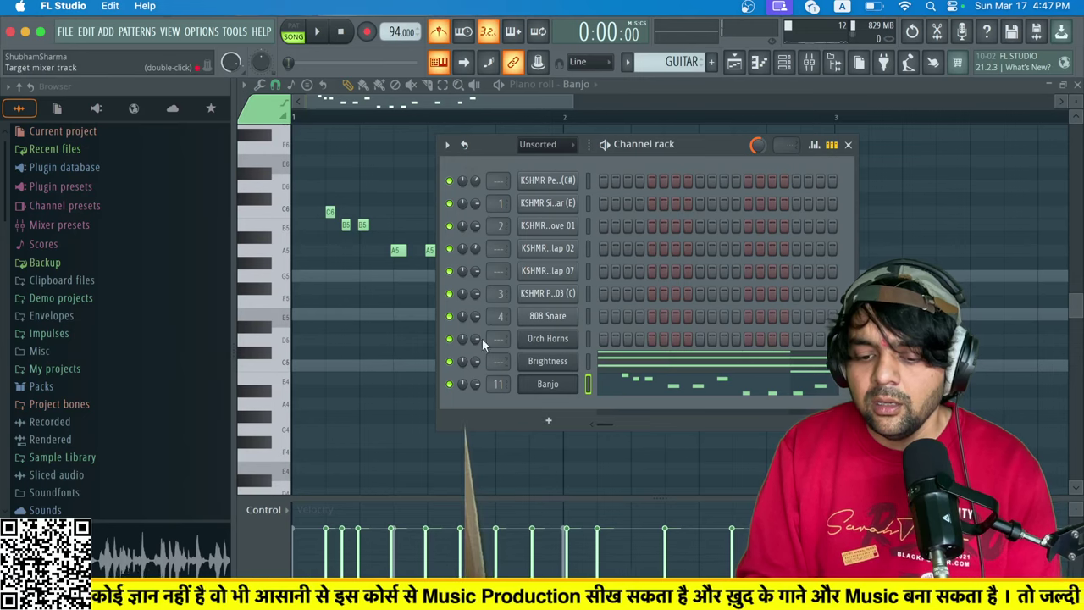
pyautogui.press('r')
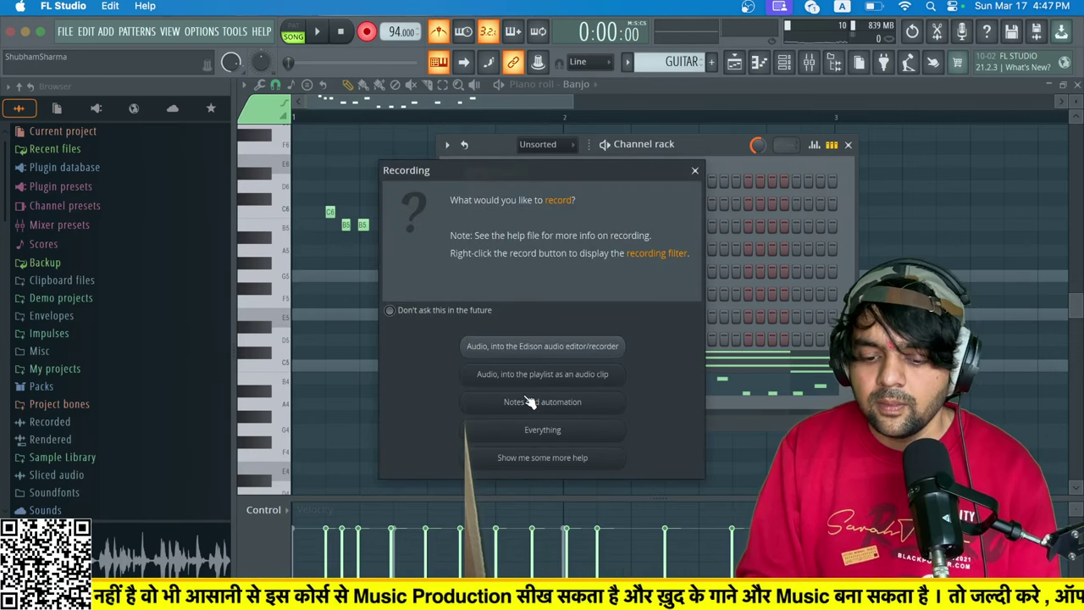
pyautogui.click(530, 402)
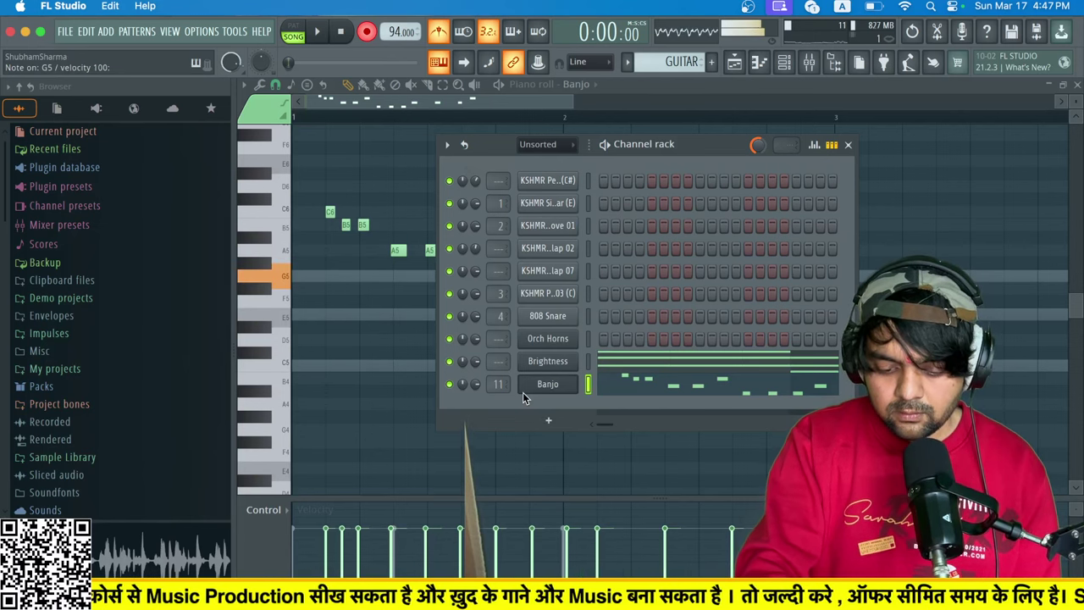
pyautogui.press('space')
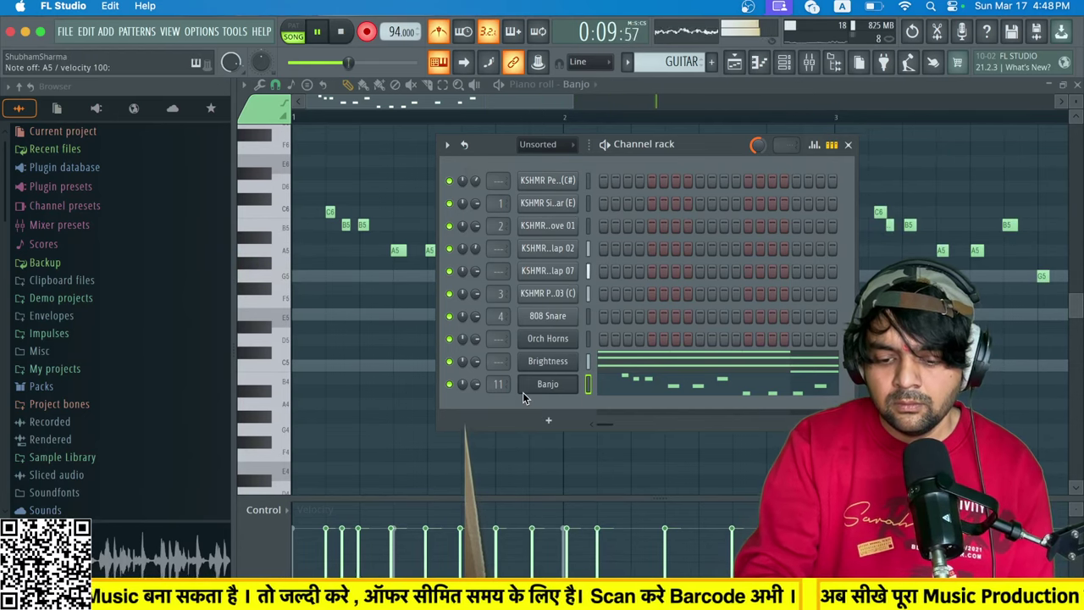
pyautogui.press('space')
# Choose a finer piano roll snap and quantize all the Banjo notes so they align with the step grid.
pyautogui.click(665, 394)
pyautogui.click(665, 394)
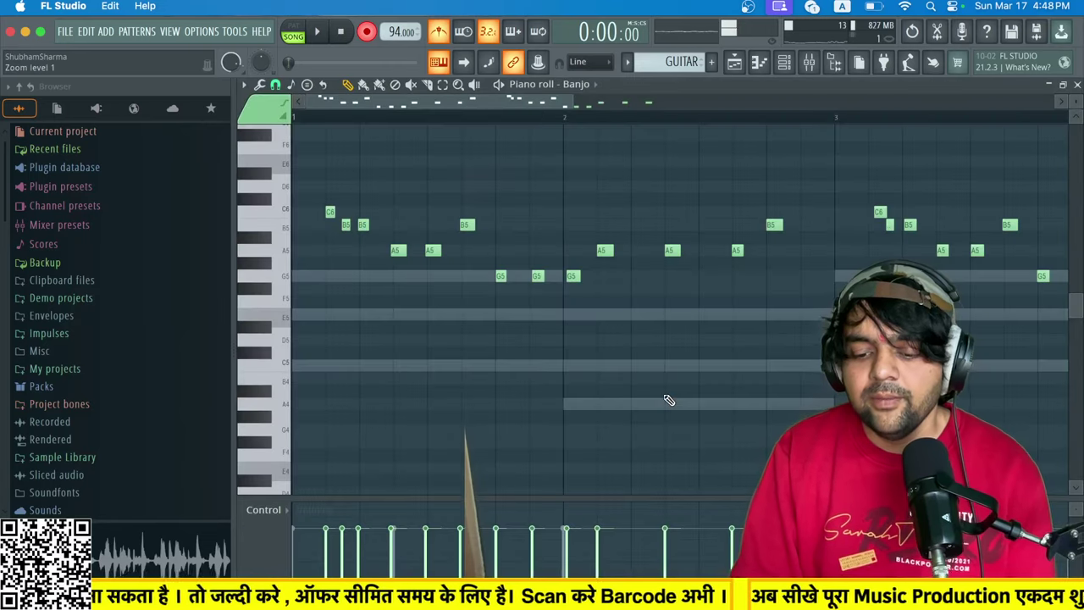
pyautogui.click(276, 86)
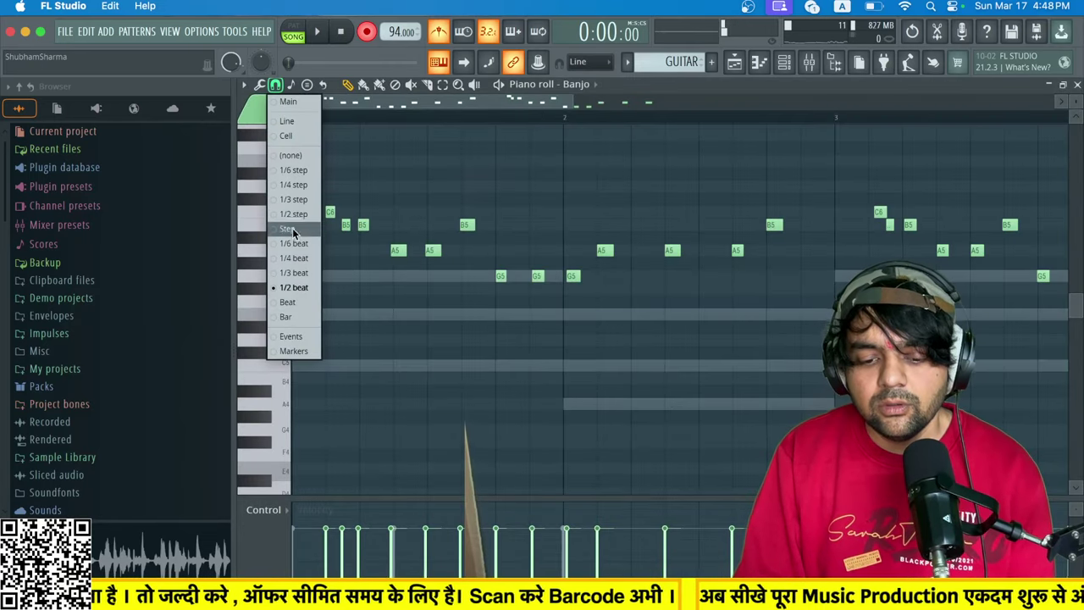
pyautogui.click(291, 273)
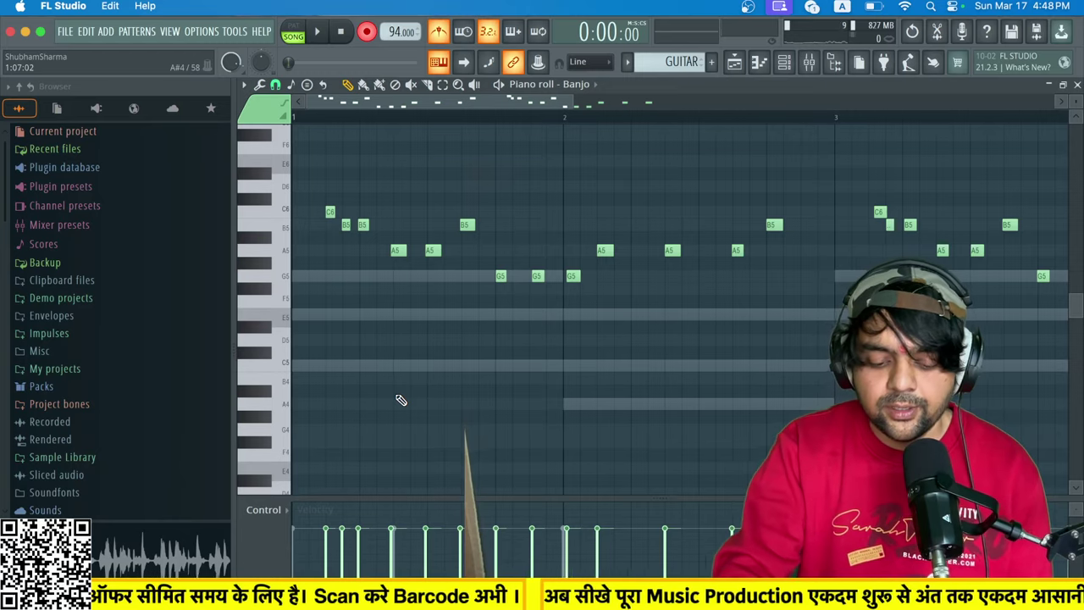
pyautogui.hotkey('ctrl', 'a')
pyautogui.hotkey('ctrl', 'q')
# Play the song with the quantized Banjo melody and open the Brightness chord part in the piano roll.
pyautogui.press('space')
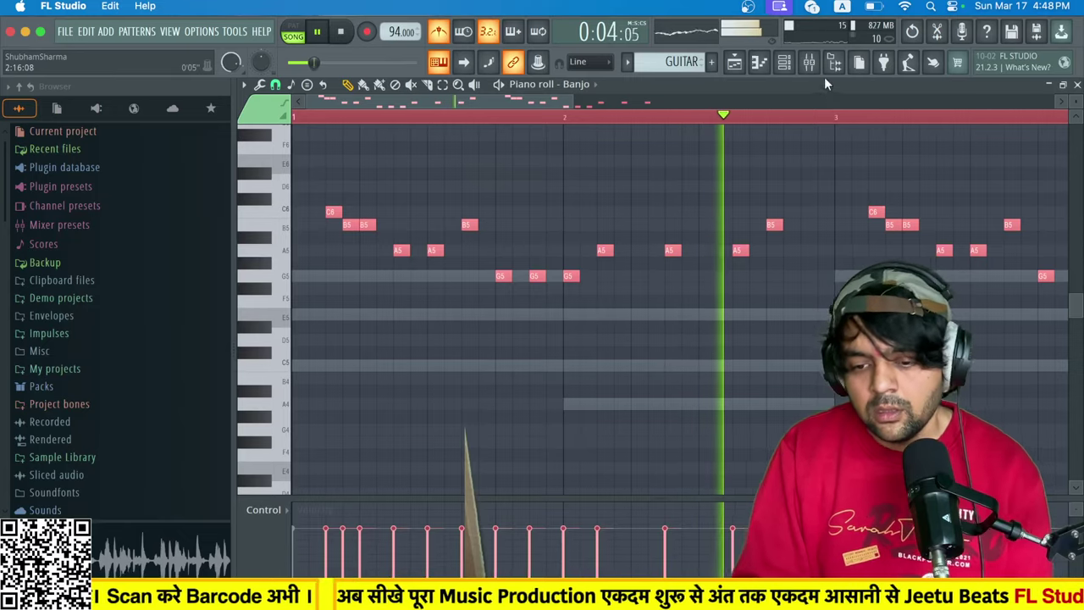
pyautogui.press('F6')
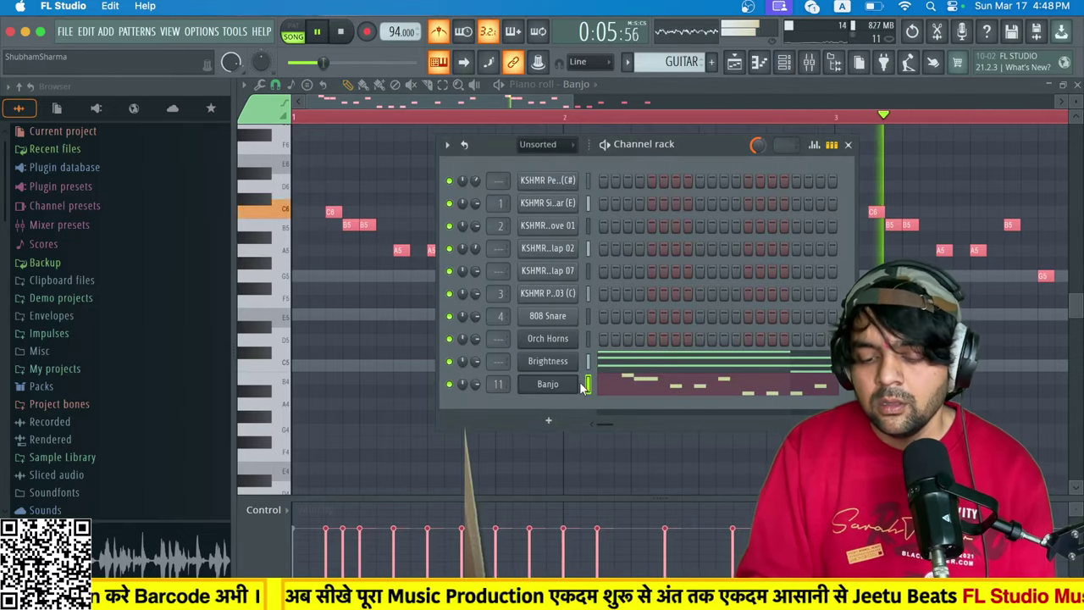
pyautogui.click(636, 365)
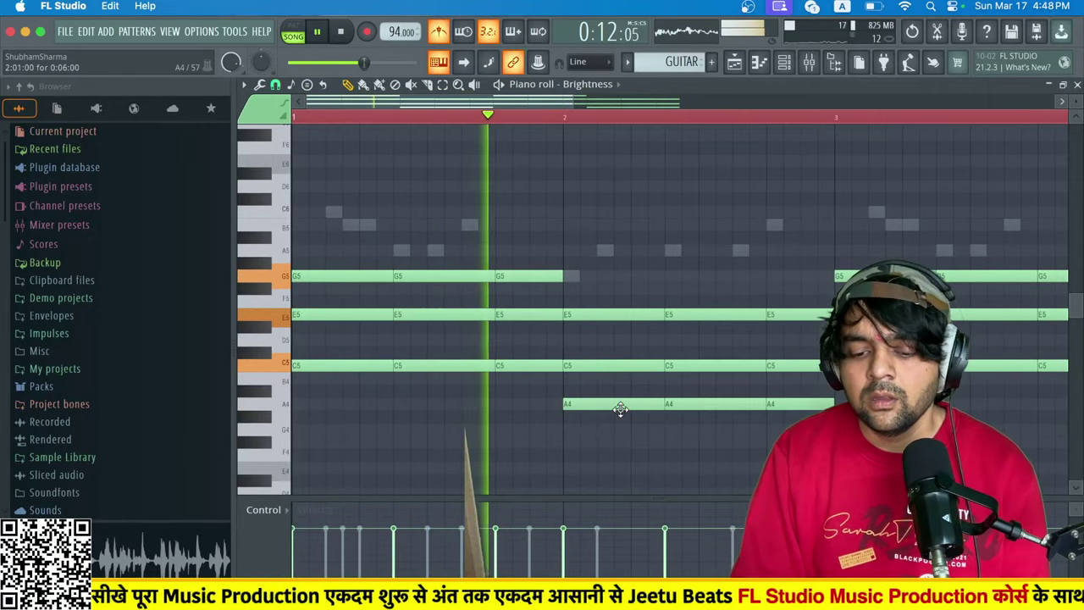
# Open the mixer insert of the Hard Duff Loops Pack (6) clip and solo Insert 8 during song playback.
pyautogui.press('F6')
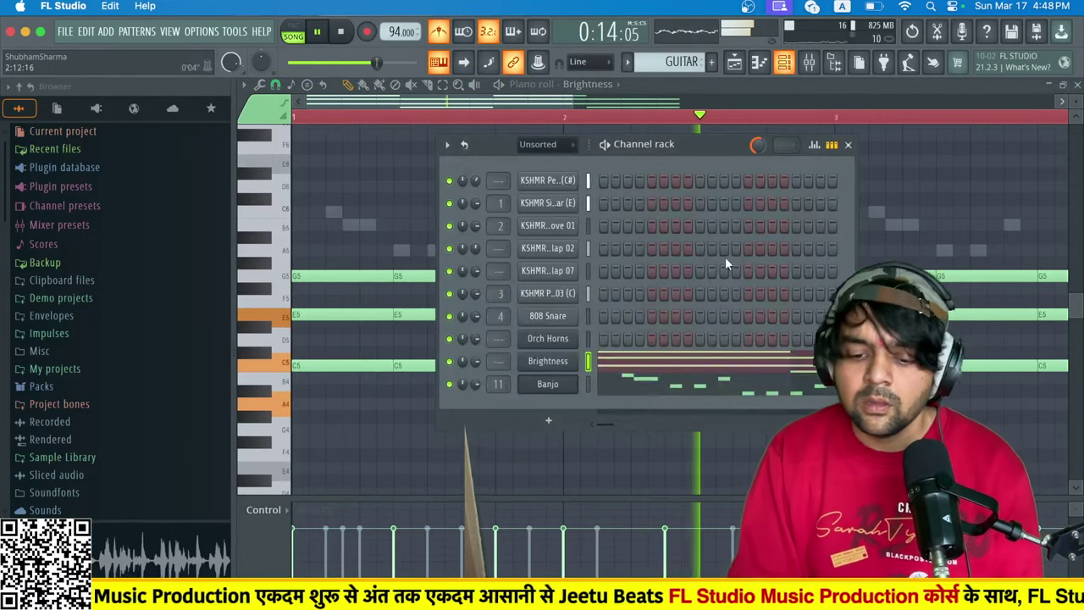
pyautogui.press('F5')
pyautogui.press('space')
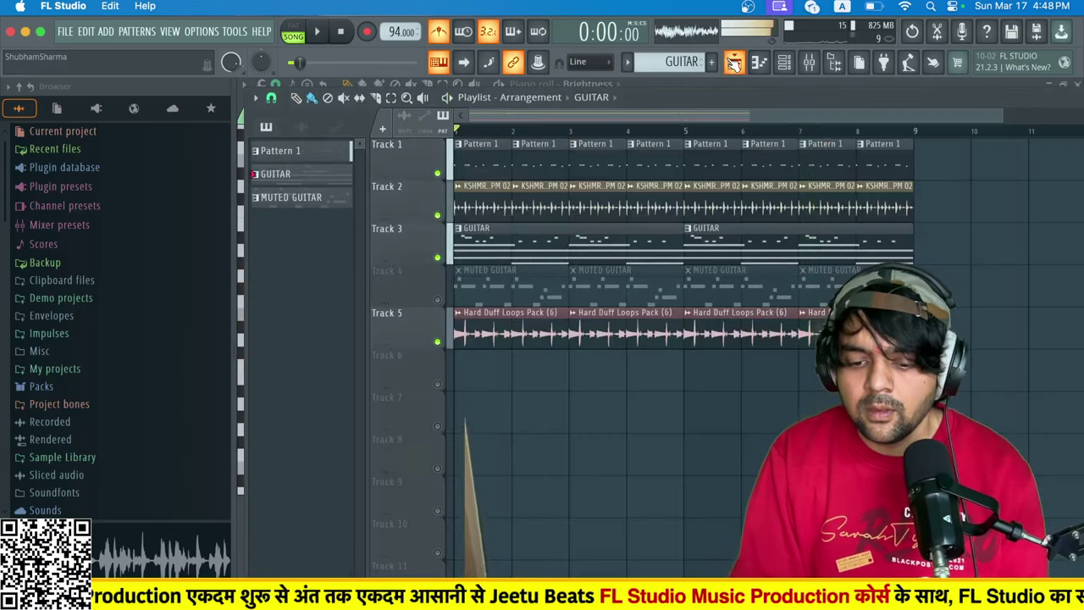
pyautogui.doubleClick(815, 332)
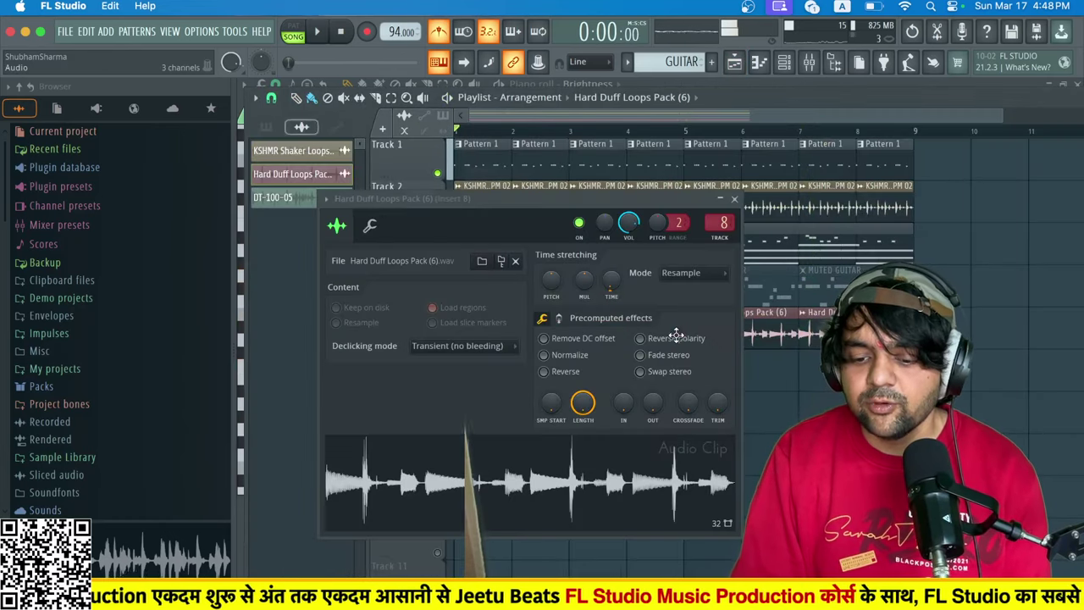
pyautogui.click(809, 63)
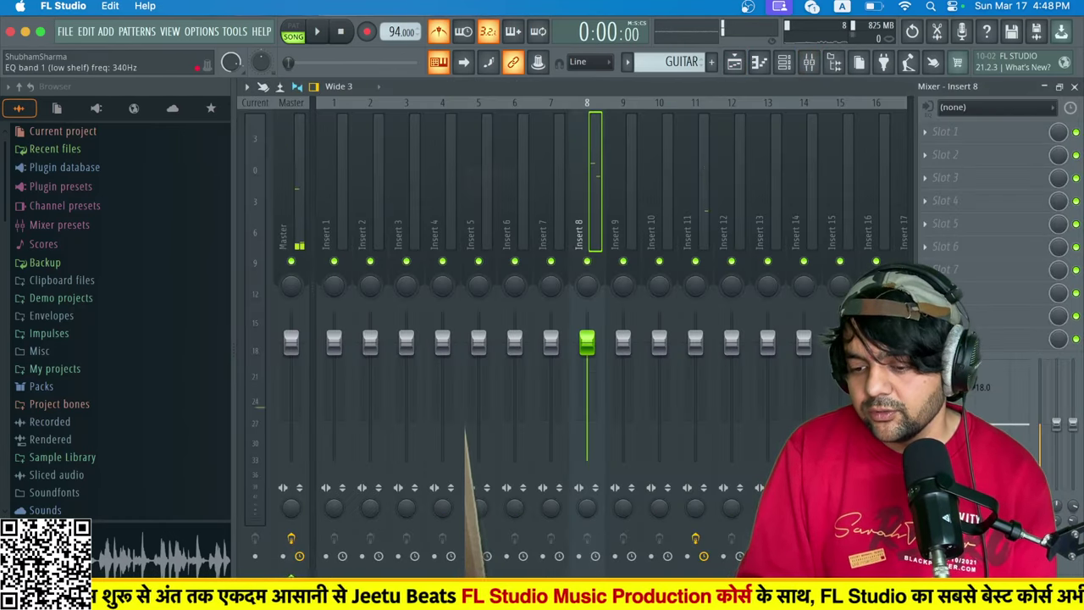
pyautogui.press('space')
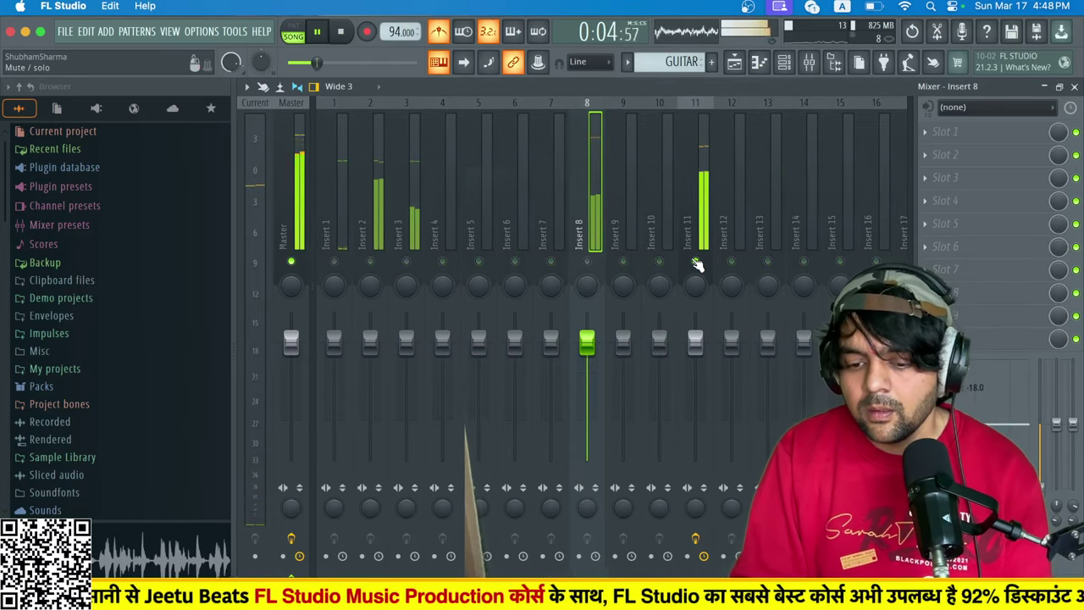
pyautogui.rightClick(587, 261)
# Add Fruity Stereo Shaper to Insert 8's first effect slot, load one of its presets and close the plugin.
pyautogui.click(925, 129)
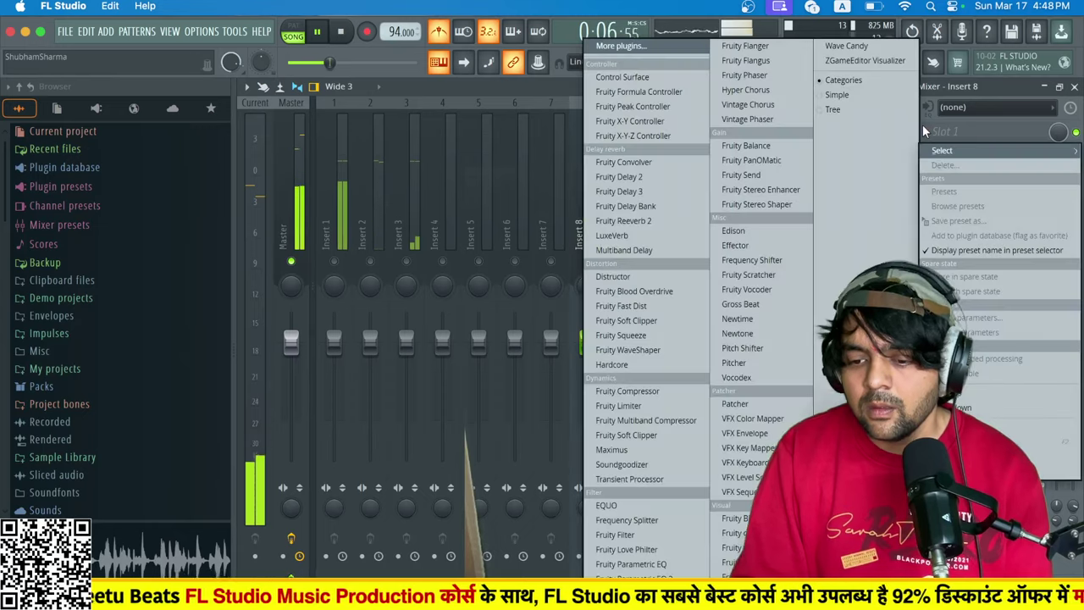
pyautogui.click(785, 205)
pyautogui.click(294, 162)
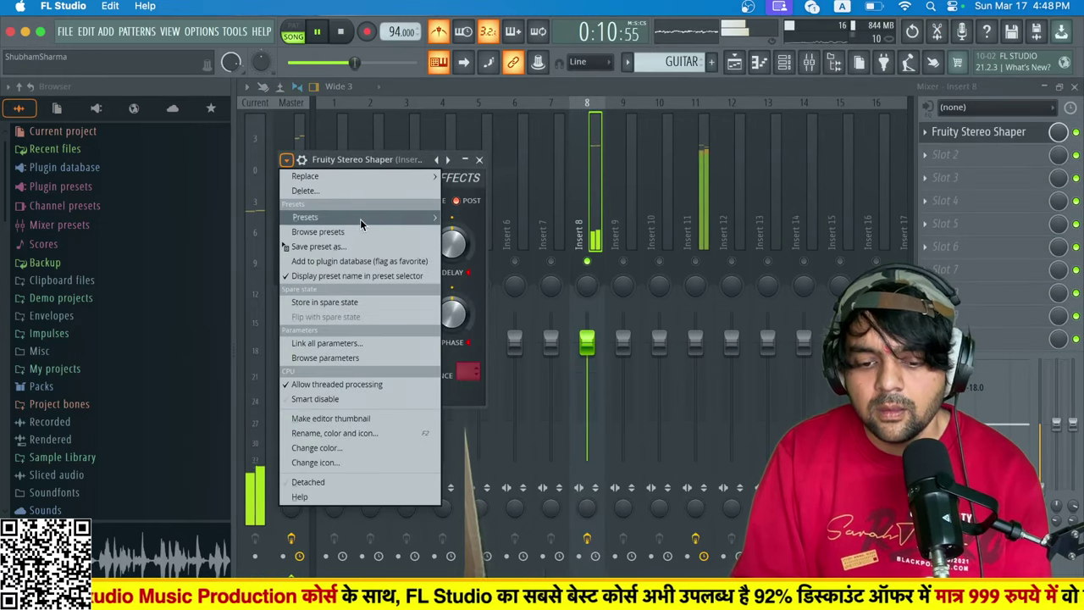
pyautogui.moveTo(360, 218)
pyautogui.click(468, 312)
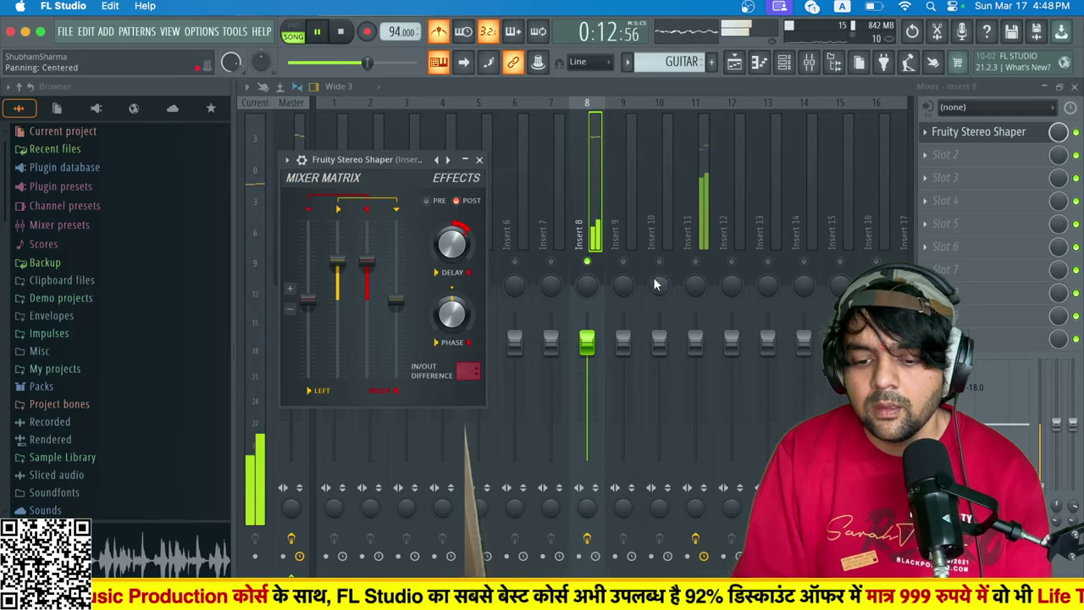
pyautogui.press('Escape')
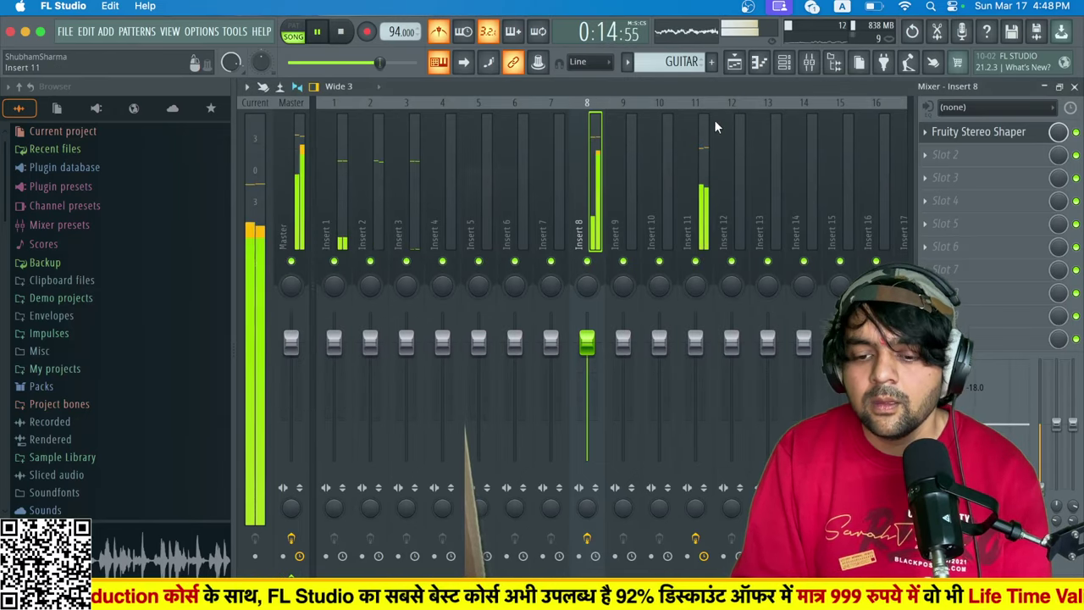
# Play the arrangement in the playlist, open the GUITAR clip's Brightness notes and select bar 1's second chord.
pyautogui.click(735, 62)
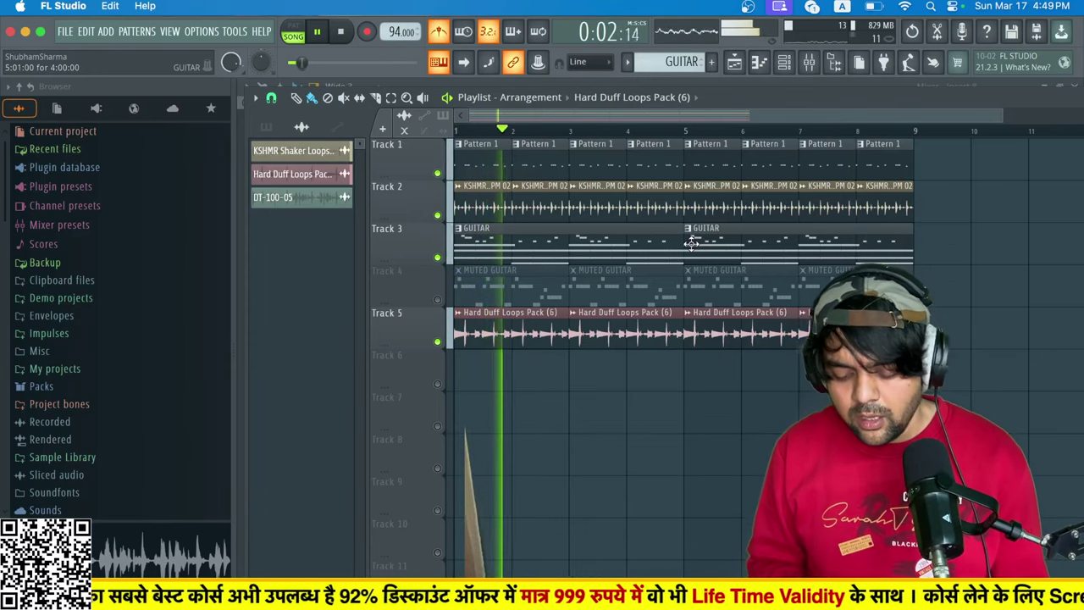
pyautogui.press('space')
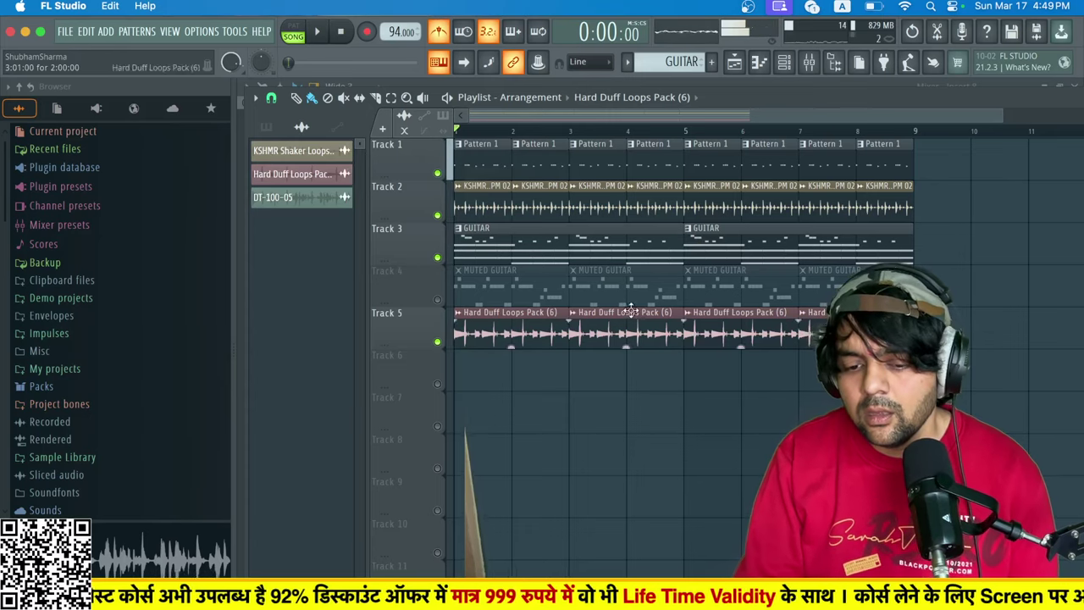
pyautogui.doubleClick(488, 244)
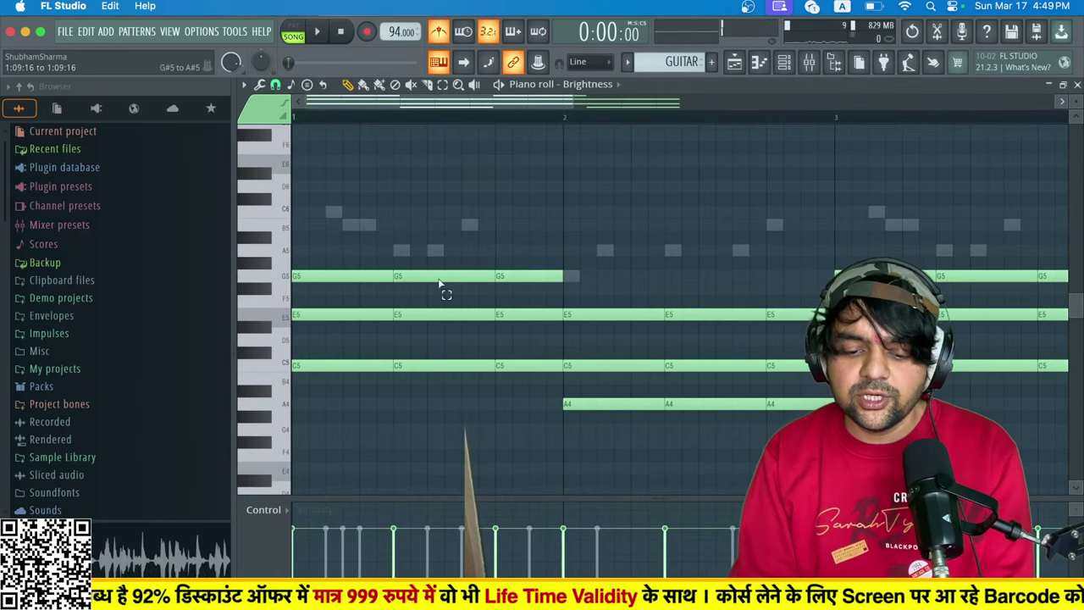
pyautogui.moveTo(439, 283); pyautogui.dragTo(438, 490)
# Clone the Brightness channel in the channel rack and copy the original's notes into the clone.
pyautogui.press('F6')
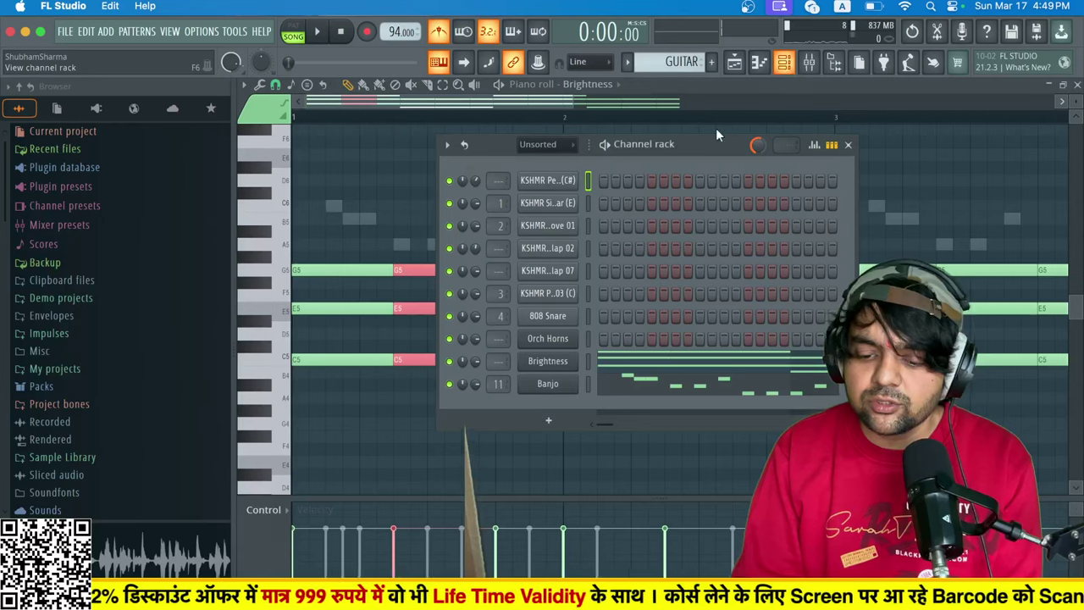
pyautogui.rightClick(576, 360)
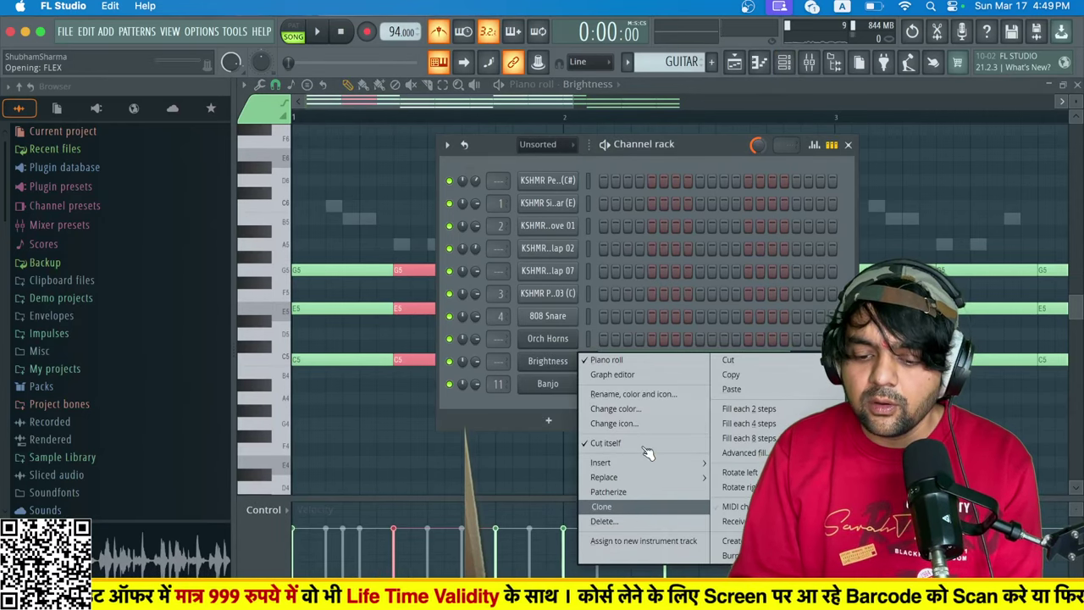
pyautogui.click(627, 505)
pyautogui.click(786, 64)
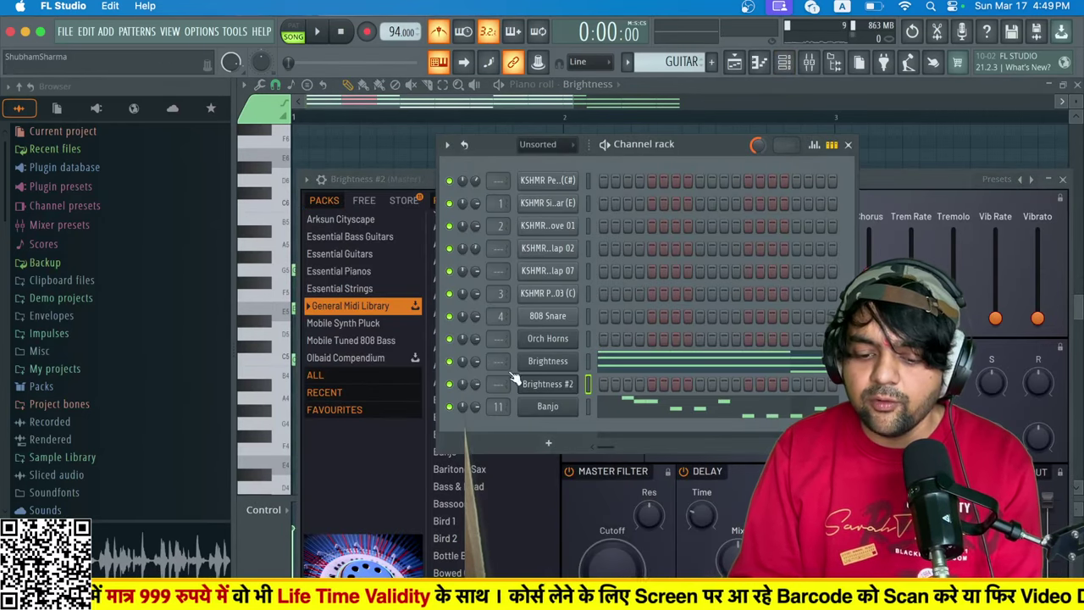
pyautogui.rightClick(552, 366)
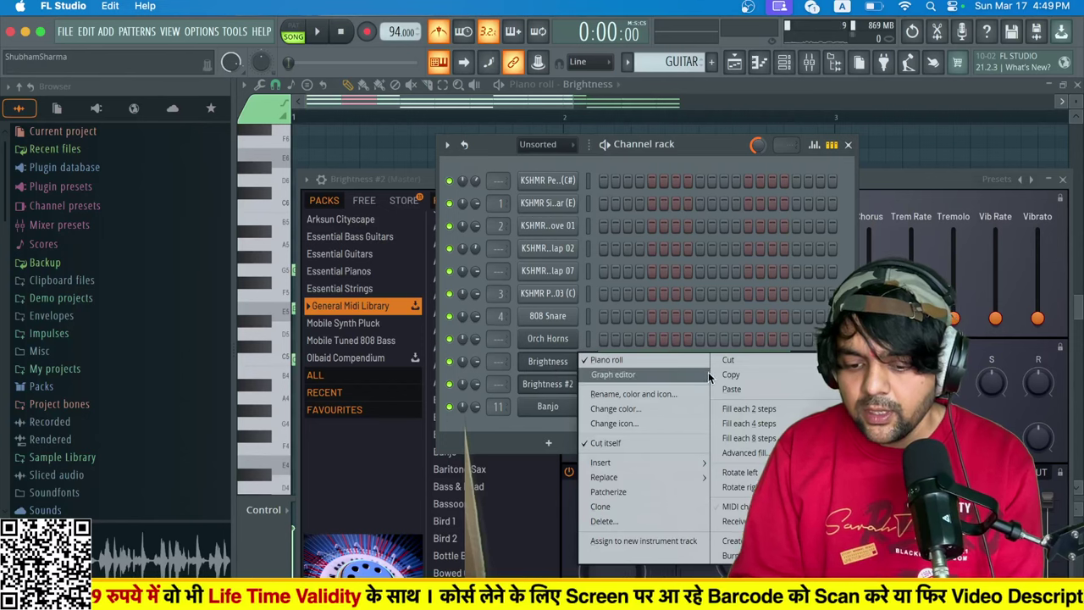
pyautogui.click(732, 375)
pyautogui.rightClick(548, 386)
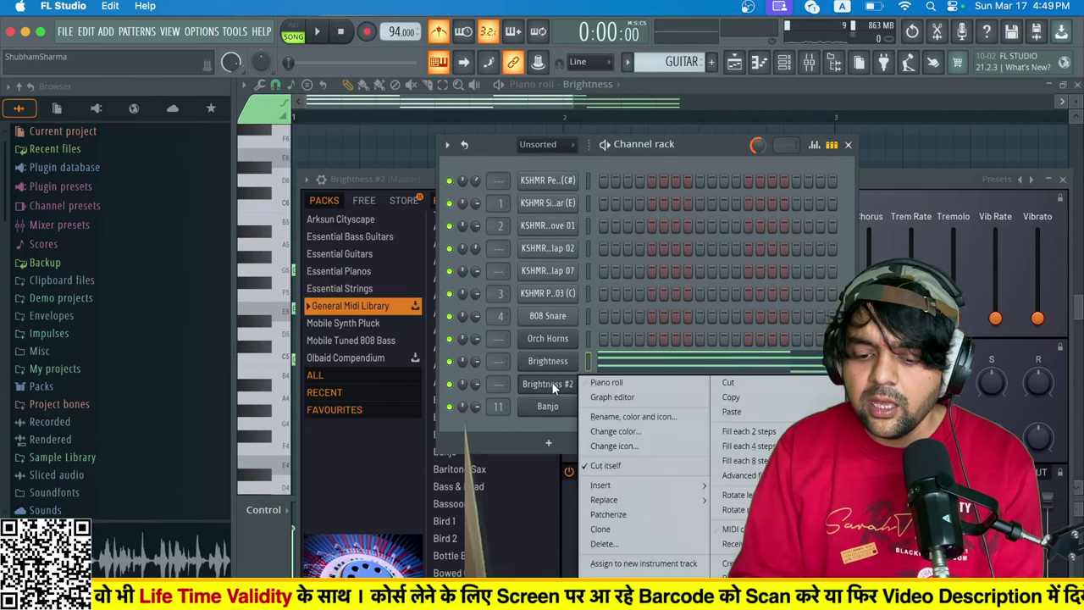
pyautogui.click(722, 413)
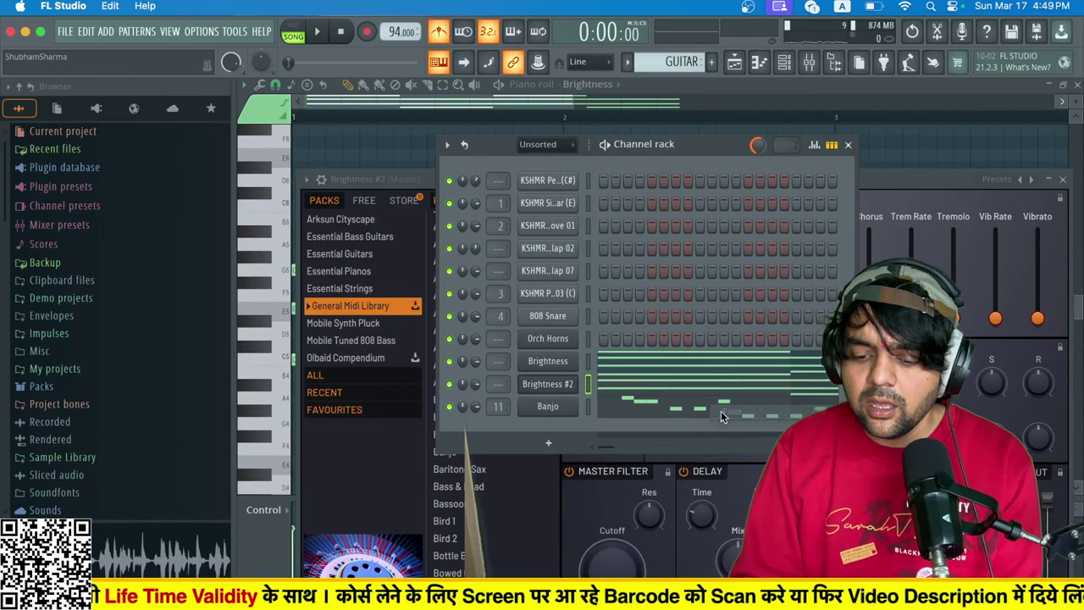
# Open the Brightness #2 notes in the piano roll and delete the second chord in bars 1 and 2.
pyautogui.click(599, 389)
pyautogui.press('space')
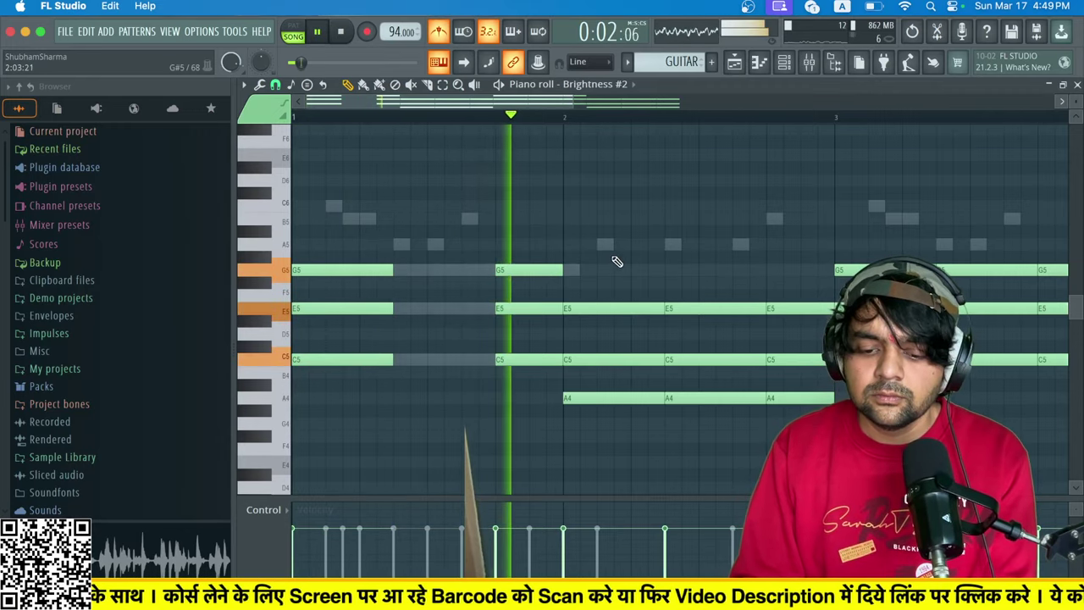
pyautogui.press('space')
pyautogui.moveTo(716, 294); pyautogui.dragTo(716, 530)
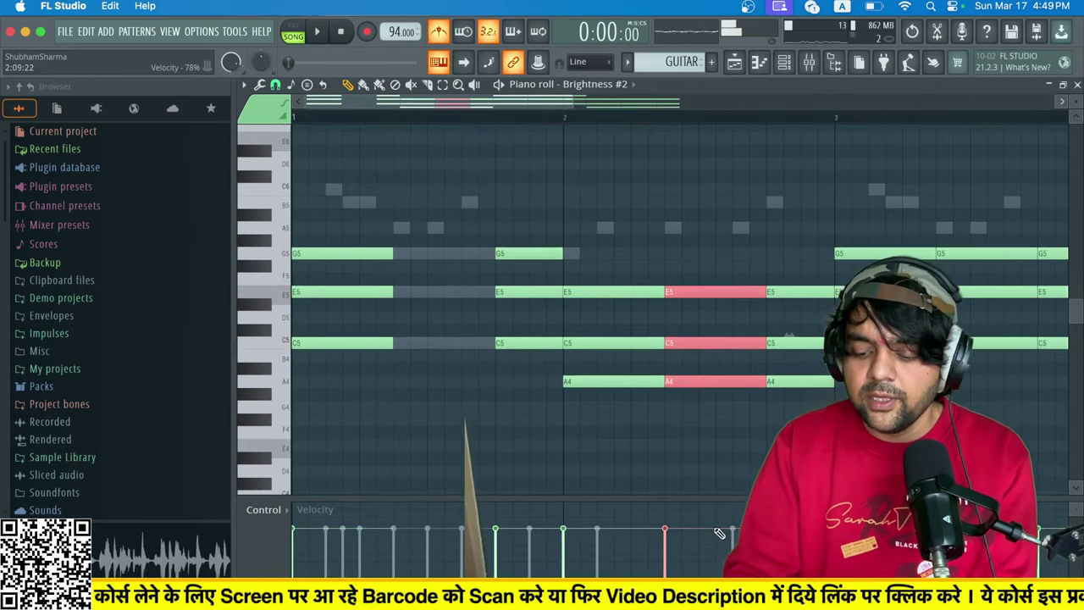
pyautogui.press('Delete')
pyautogui.press('space')
# Delete the second chord in bars 3 and 4 of Brightness #2 while the song plays, and stop playback.
pyautogui.scroll(3, 778, 415)
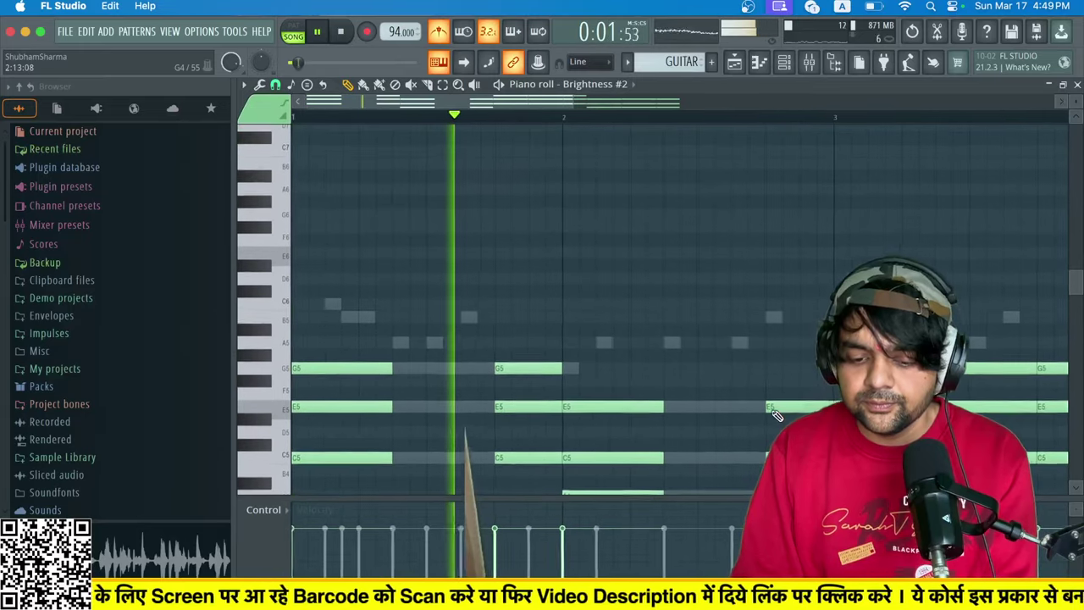
pyautogui.scroll(-3, 758, 356)
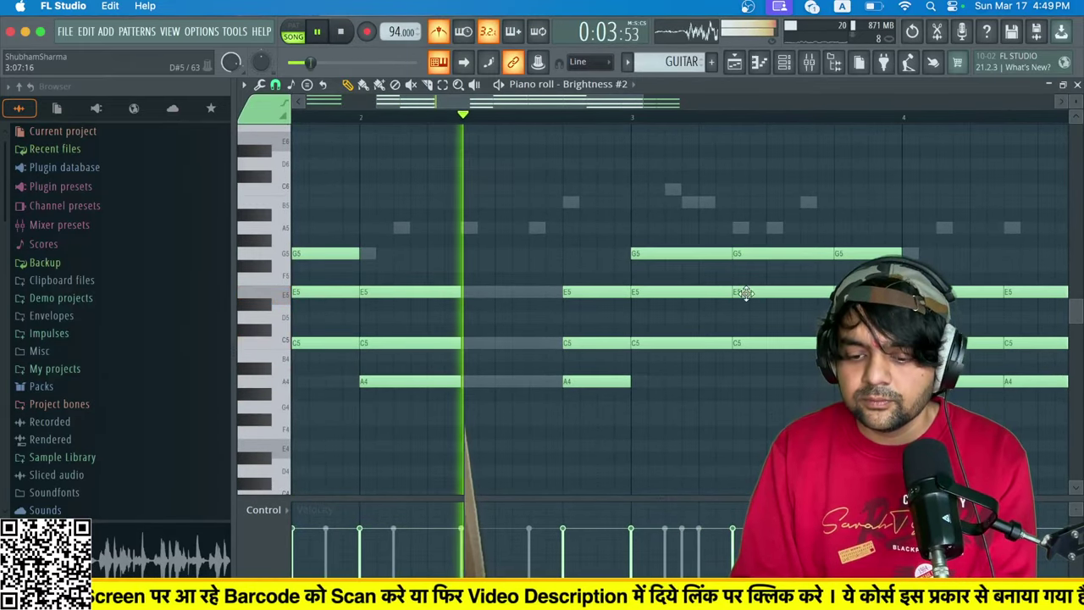
pyautogui.moveTo(746, 243); pyautogui.dragTo(765, 407)
pyautogui.press('Delete')
pyautogui.hscroll(3, 765, 407)
pyautogui.scroll(-1, 765, 407)
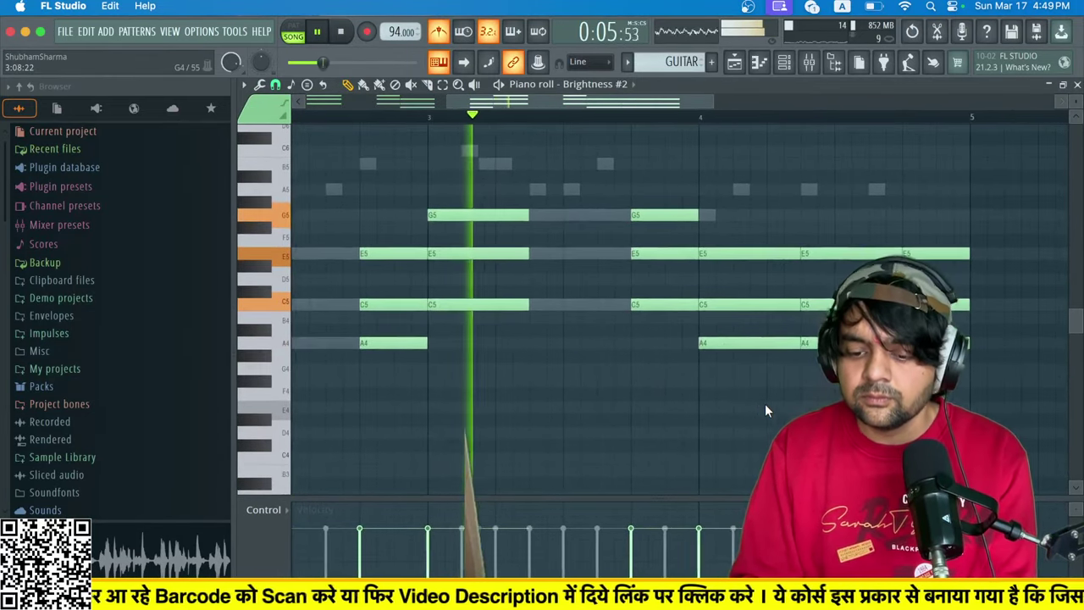
pyautogui.moveTo(856, 226); pyautogui.dragTo(847, 356)
pyautogui.press('Delete')
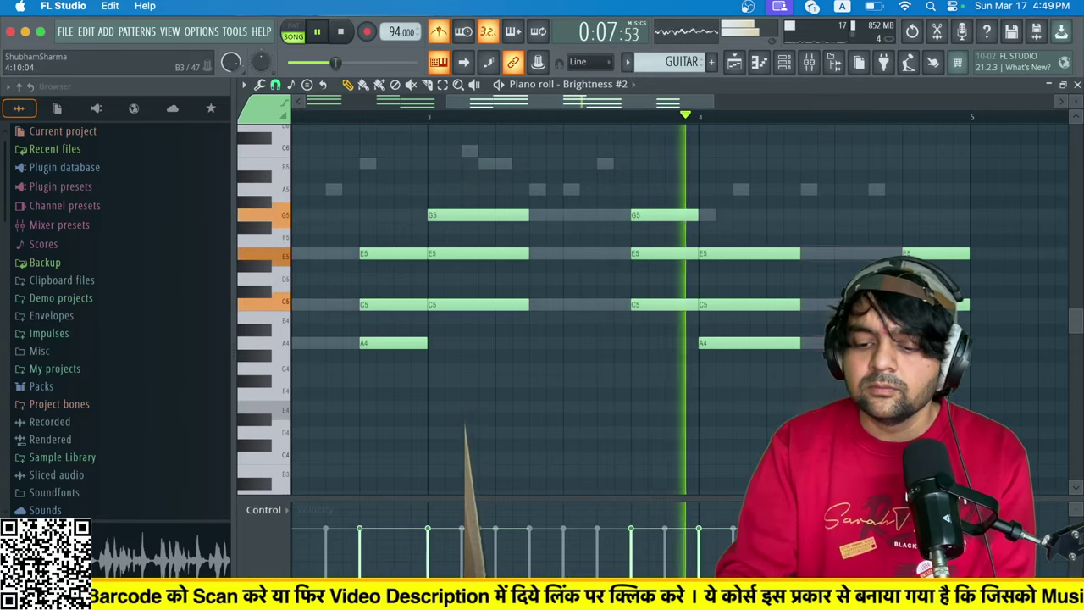
pyautogui.press('space')
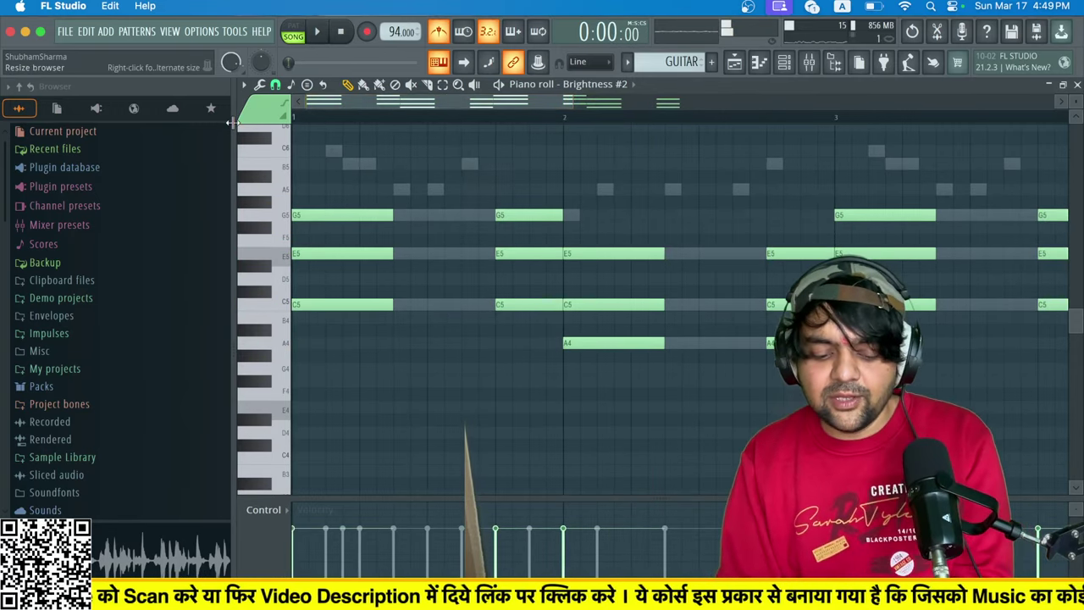
# Select all Brightness #2 notes and apply the articulator to lengthen them across the gaps.
pyautogui.press('super+a')
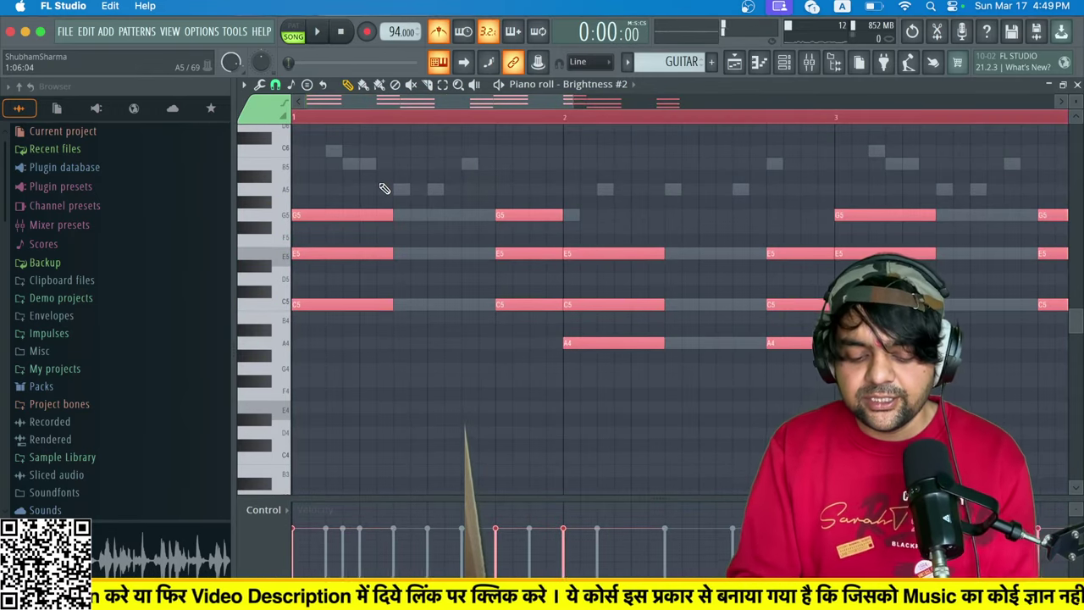
pyautogui.hotkey('alt', 'l')
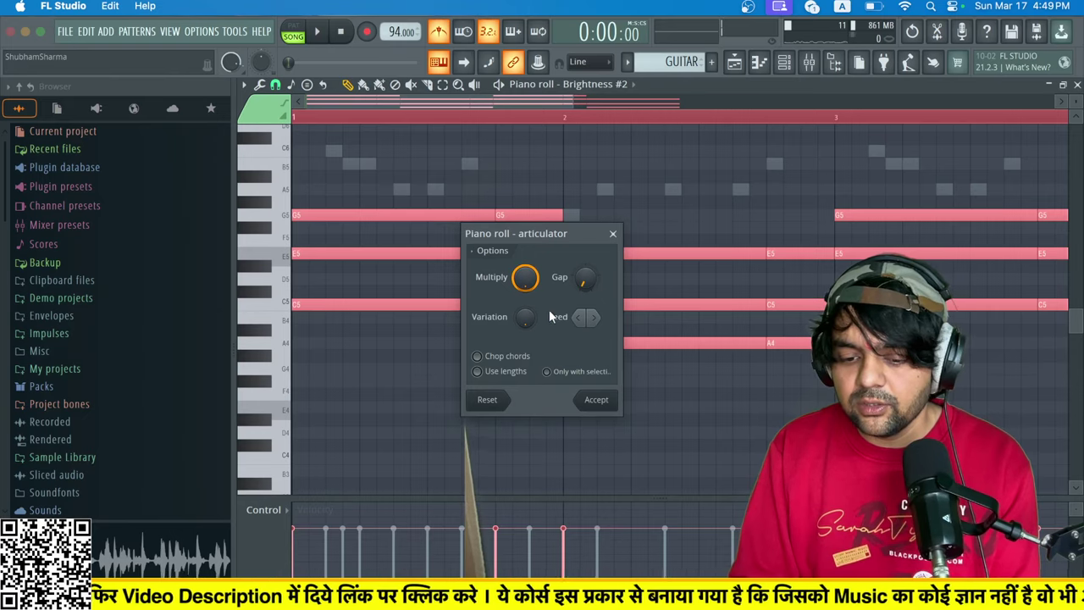
pyautogui.click(612, 398)
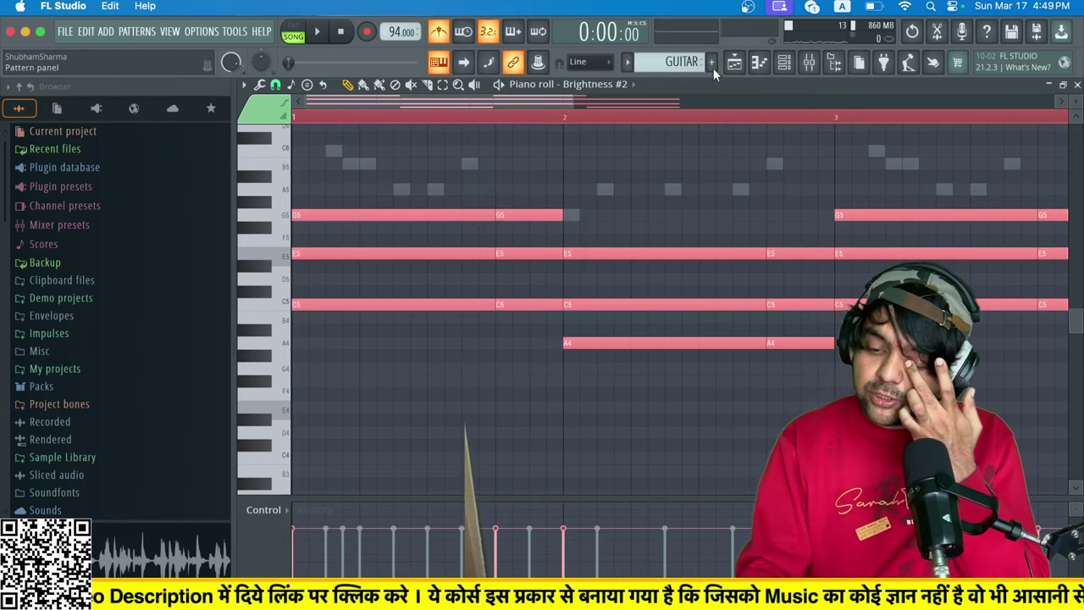
# Mute the original Brightness channel in the channel rack.
pyautogui.click(784, 62)
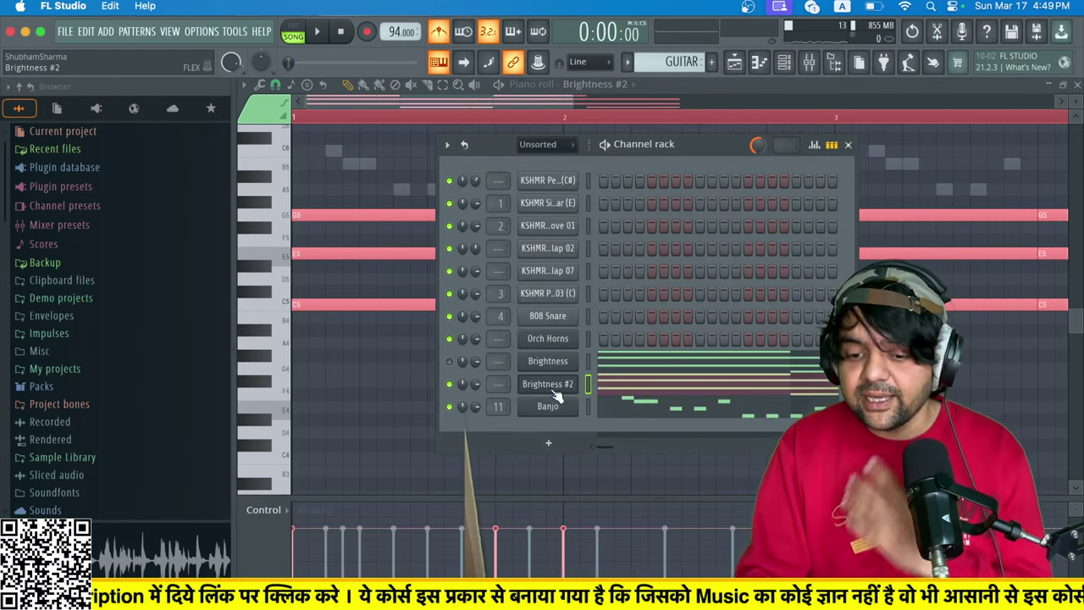
pyautogui.rightClick(548, 362)
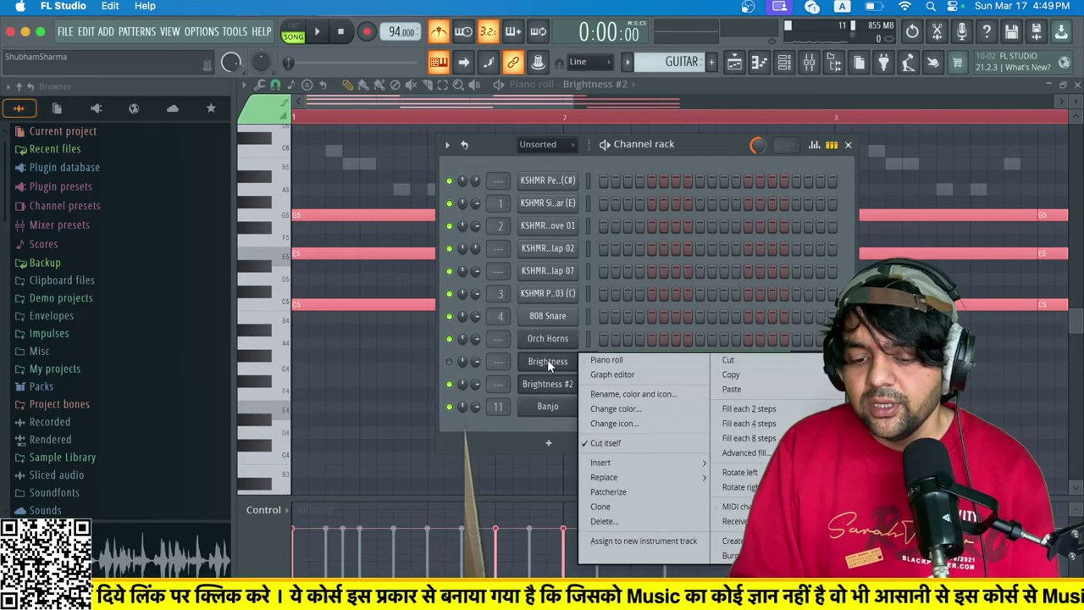
pyautogui.click(548, 362)
pyautogui.moveTo(476, 361); pyautogui.dragTo(475, 419)
# Open the Brightness #2 FLEX instrument and browse the General Midi Library and Arksun Cityscape presets for another sound.
pyautogui.click(548, 384)
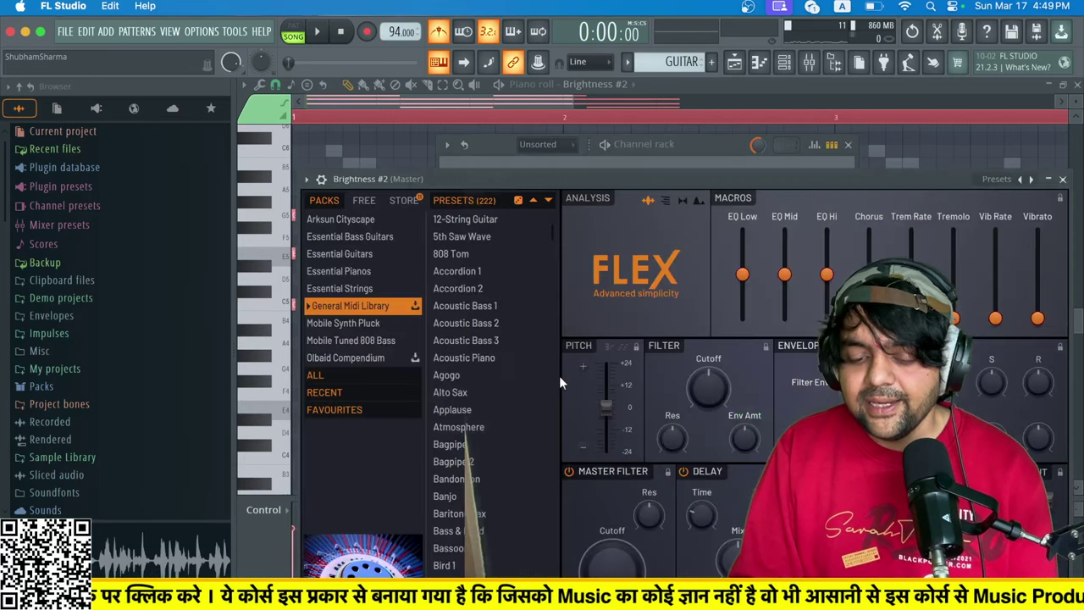
pyautogui.scroll(-15, 510, 387)
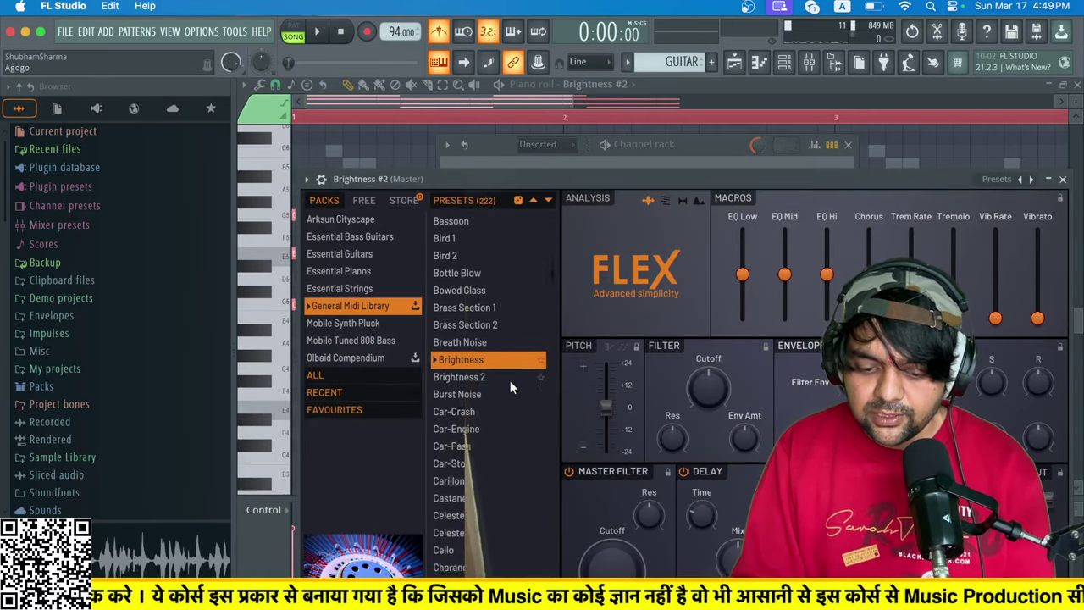
pyautogui.scroll(-5, 510, 387)
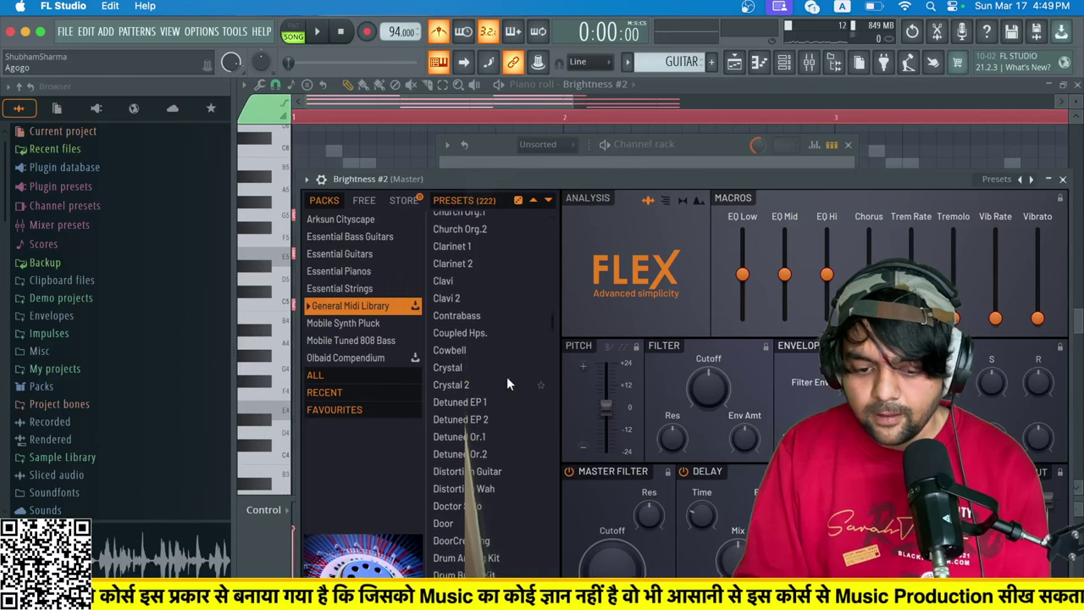
pyautogui.click(378, 224)
pyautogui.scroll(3, 466, 245)
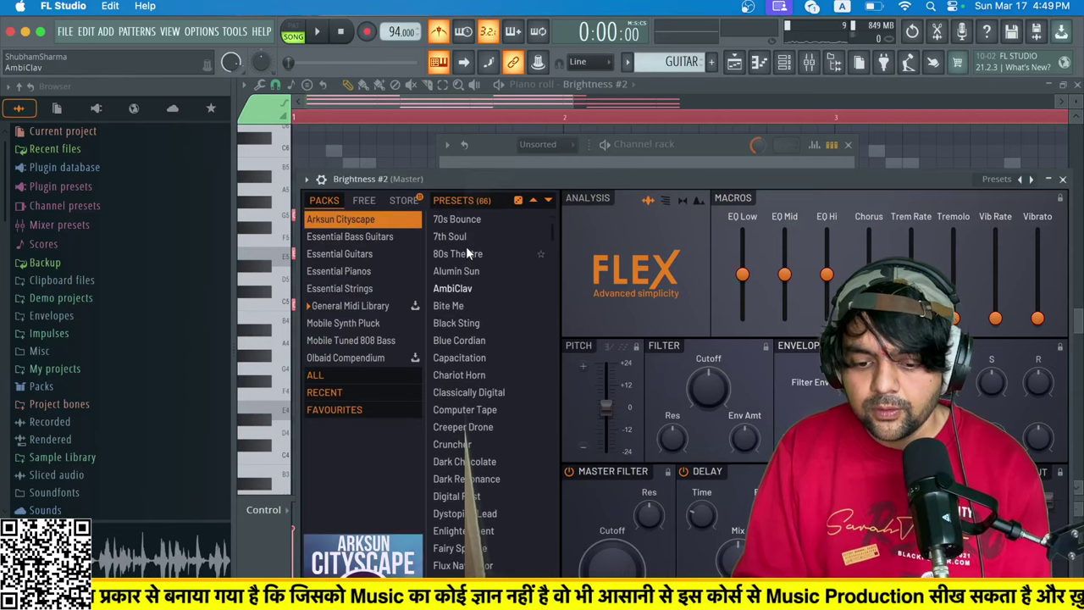
# Audition the FLEX presets 70s Bounce, 7th Soul, 80s Theatre and Computer Tape against the playing song.
pyautogui.click(455, 221)
pyautogui.press('space')
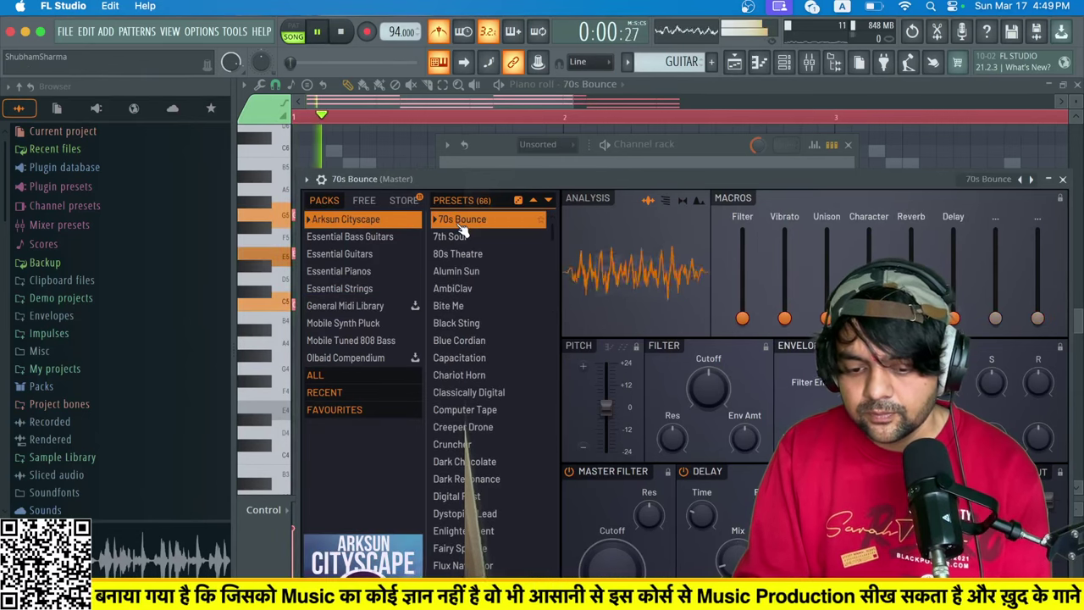
pyautogui.click(458, 237)
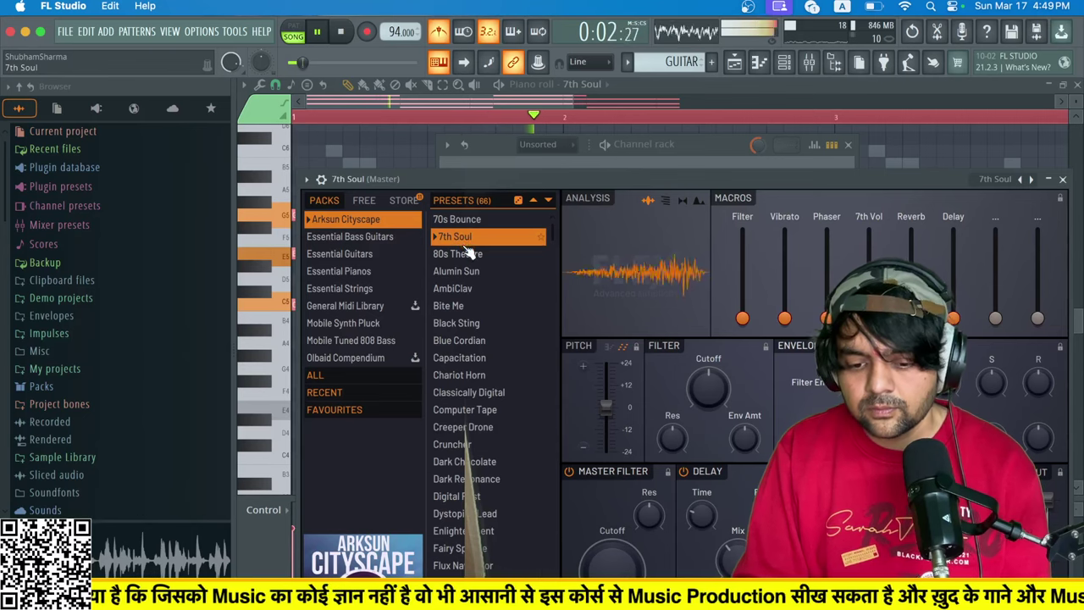
pyautogui.click(470, 254)
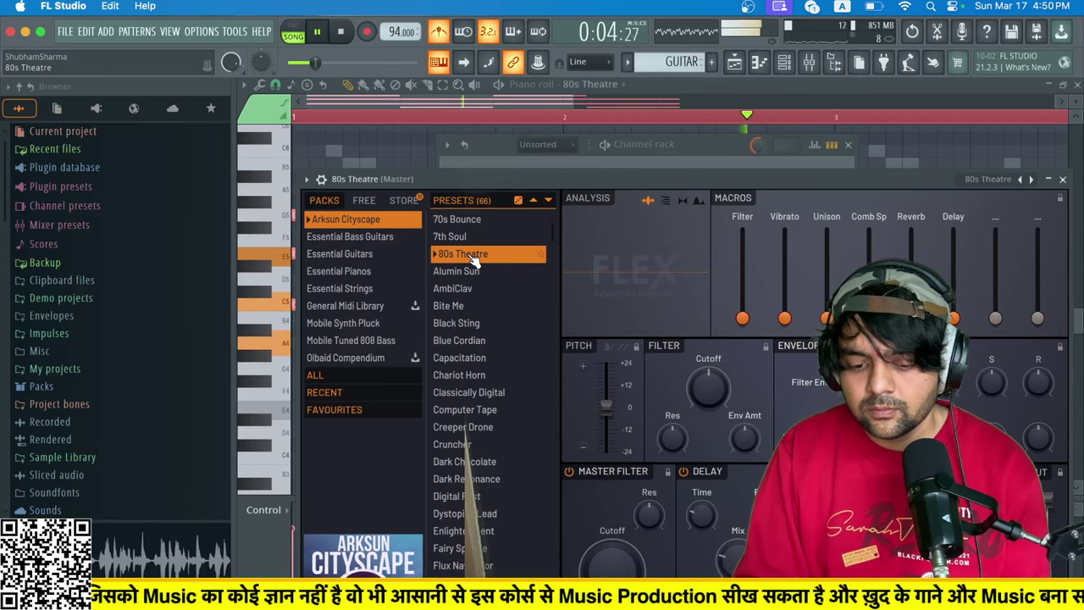
pyautogui.click(475, 411)
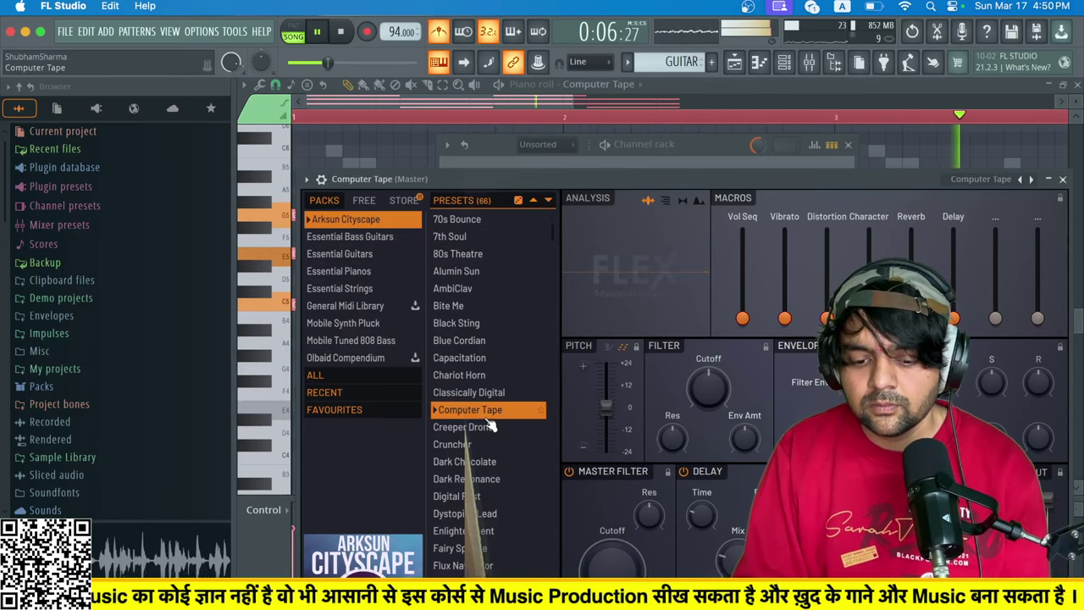
pyautogui.press('space')
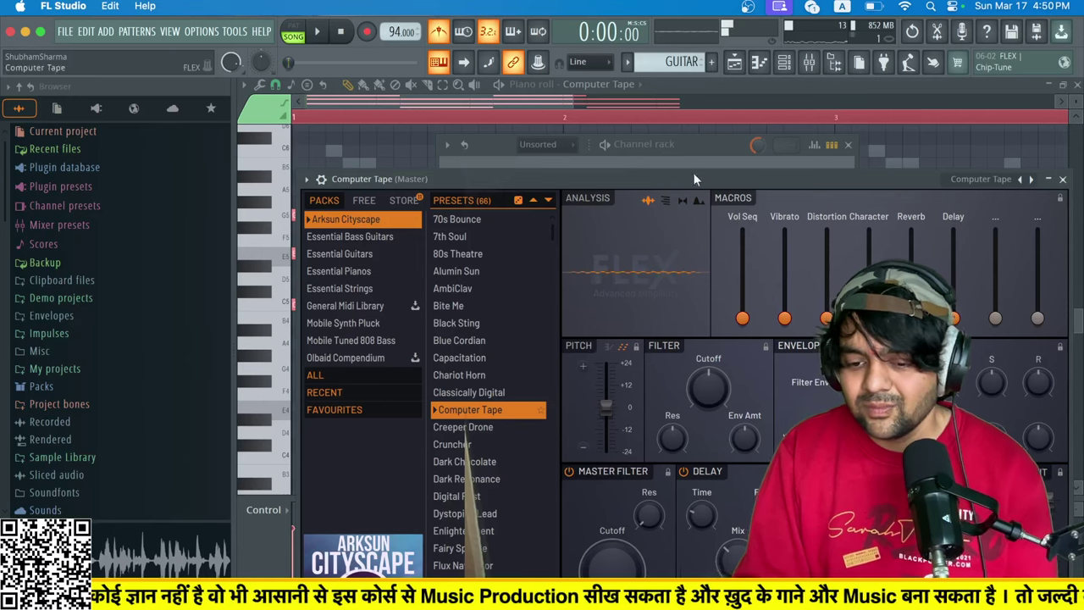
# Replace the Computer Tape channel's instrument with Sytrus.
pyautogui.click(795, 64)
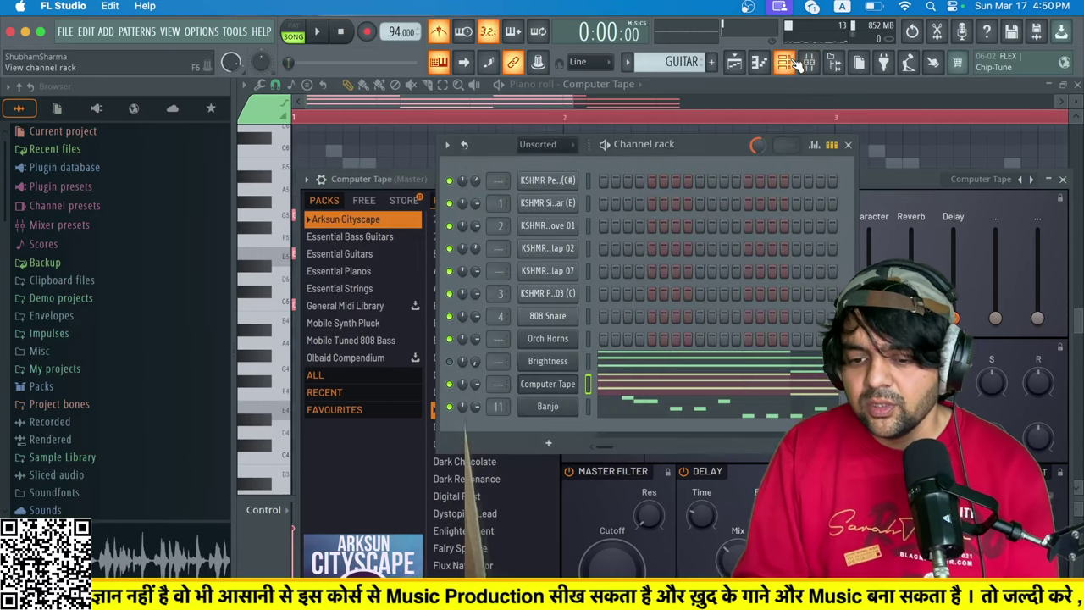
pyautogui.rightClick(548, 383)
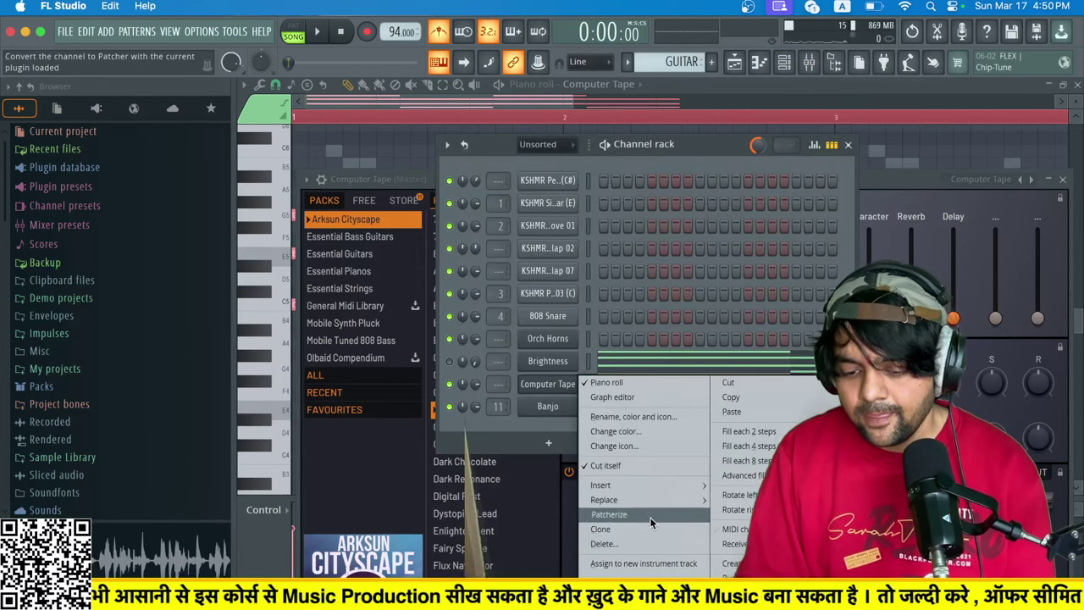
pyautogui.moveTo(649, 499)
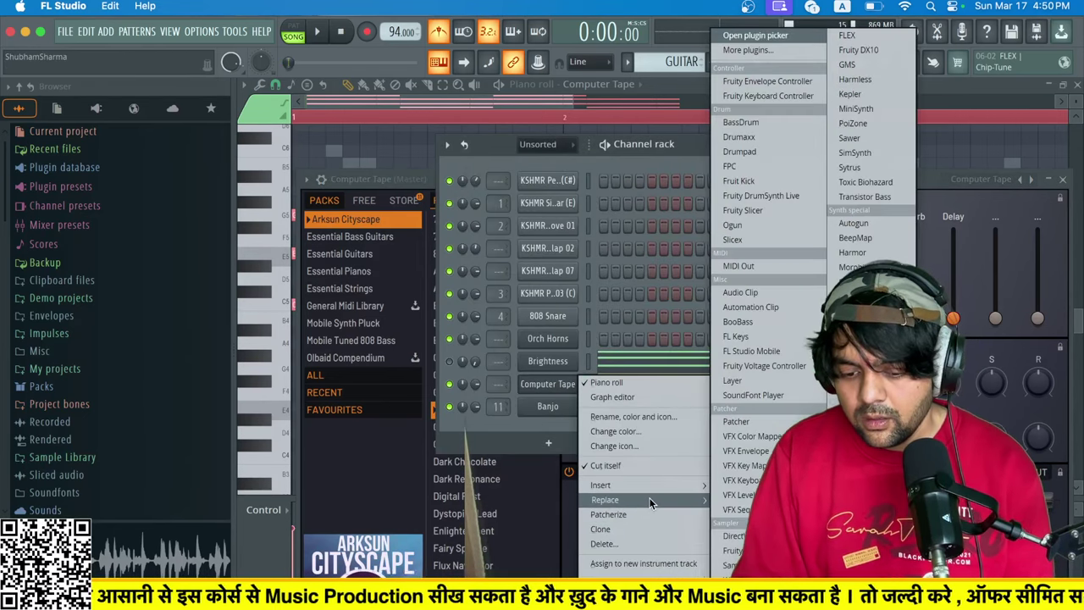
pyautogui.click(856, 168)
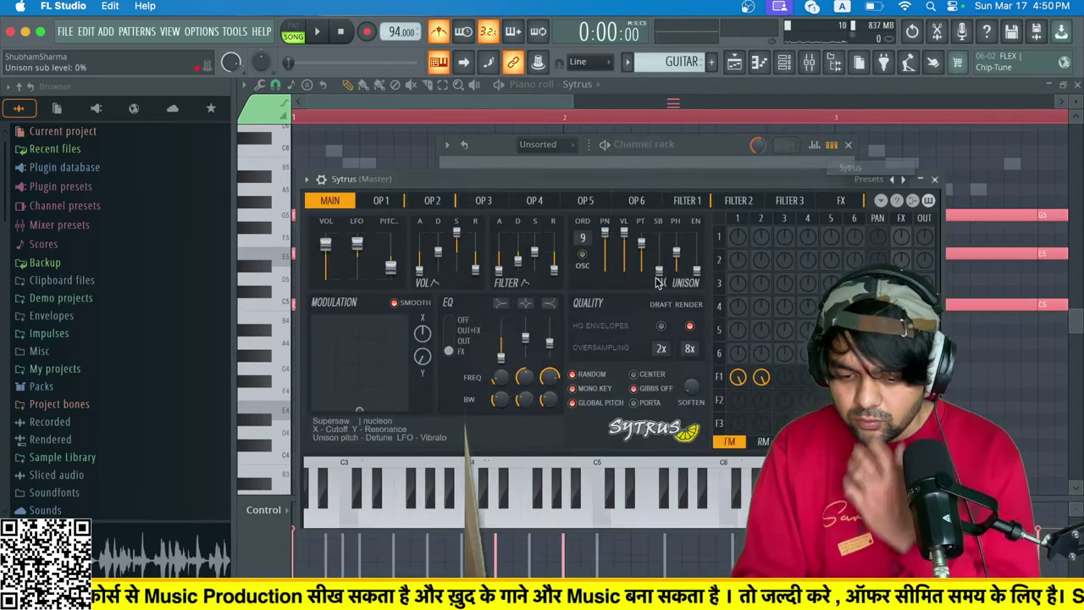
# Load the plucked preset Bidonville in Sytrus.
pyautogui.click(321, 179)
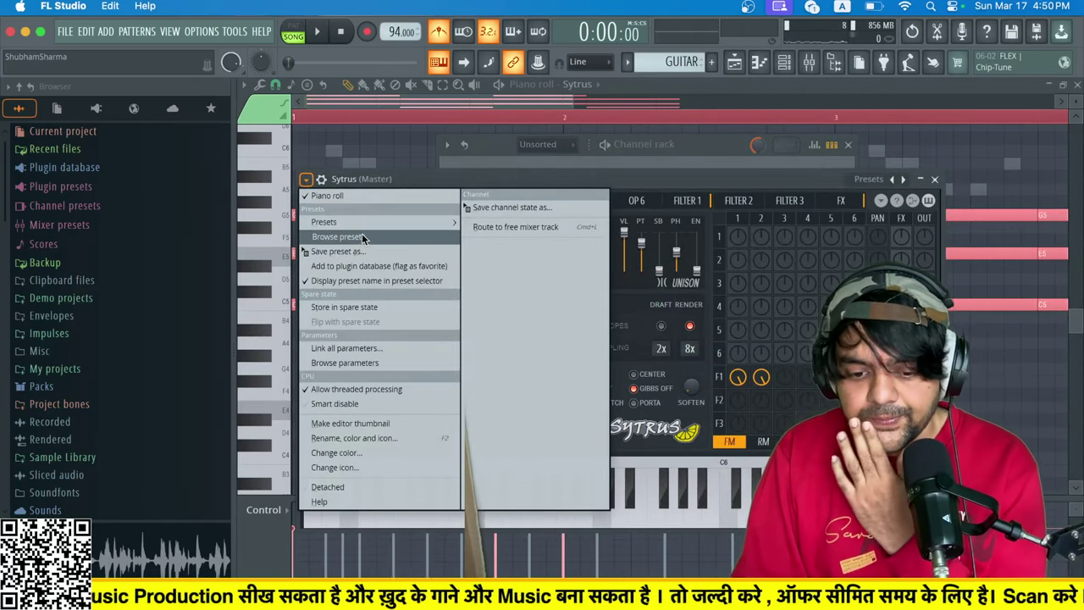
pyautogui.moveTo(364, 230)
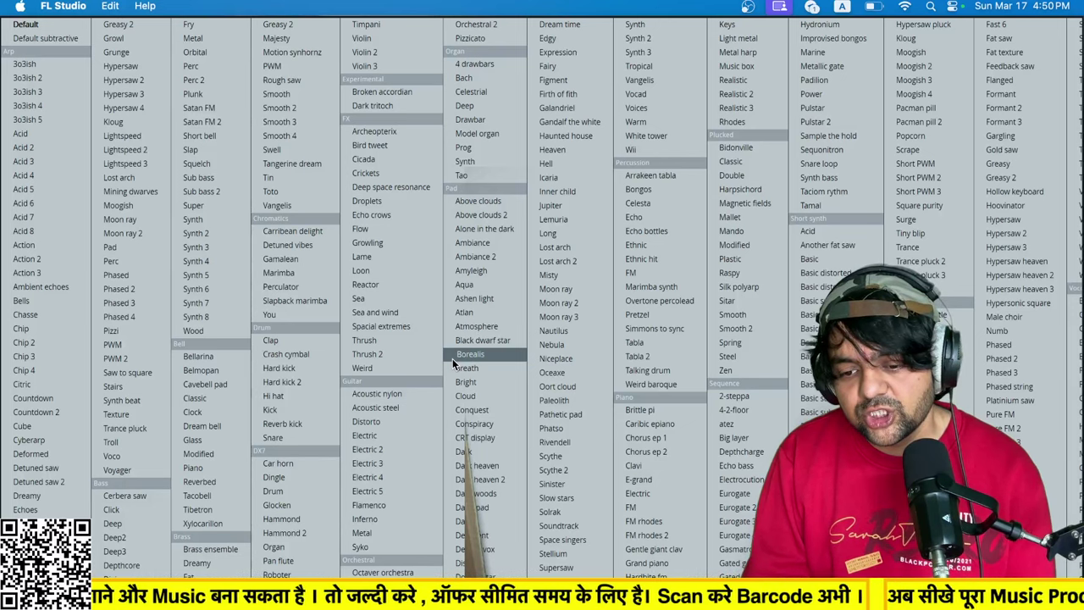
pyautogui.click(723, 150)
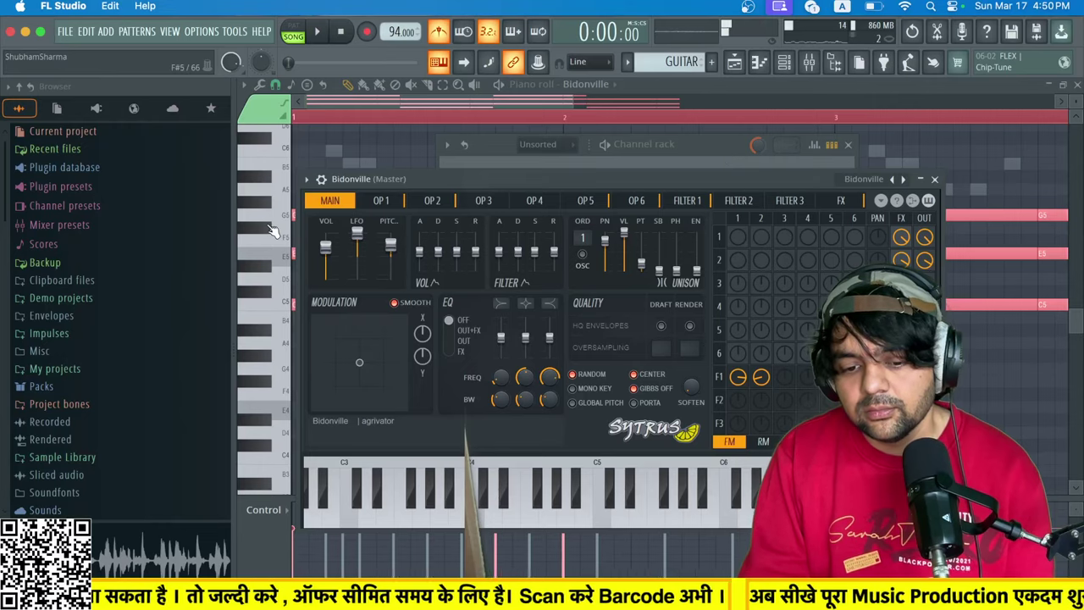
# Load the piano preset FM rhodes in Sytrus and play the song to hear it.
pyautogui.click(306, 185)
pyautogui.moveTo(327, 213)
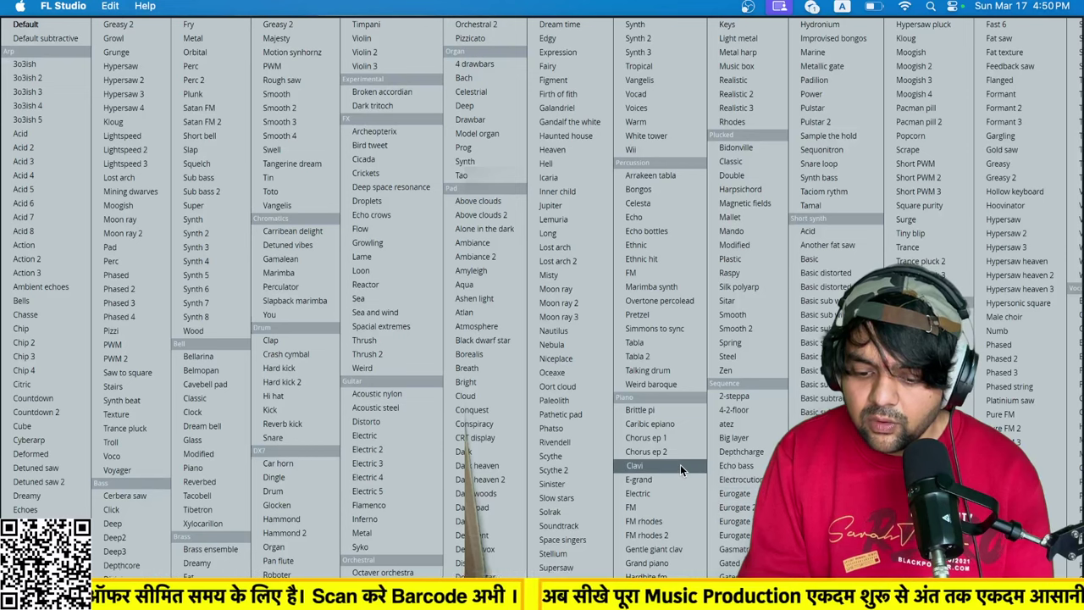
pyautogui.click(672, 520)
pyautogui.press('space')
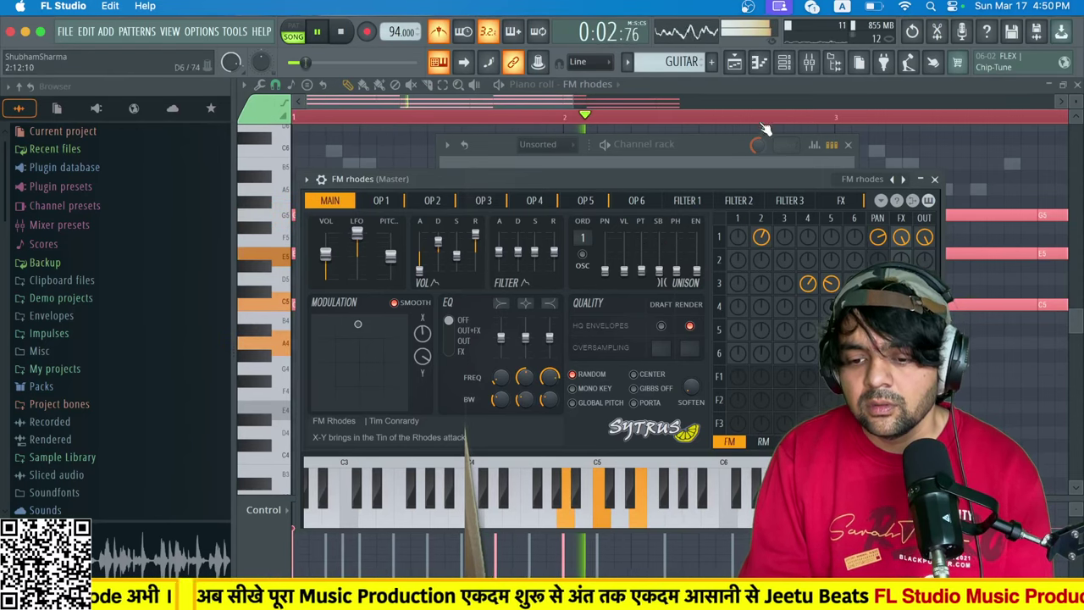
# Stop playback and route the FM rhodes channel to mixer track 12.
pyautogui.click(809, 62)
pyautogui.press('space')
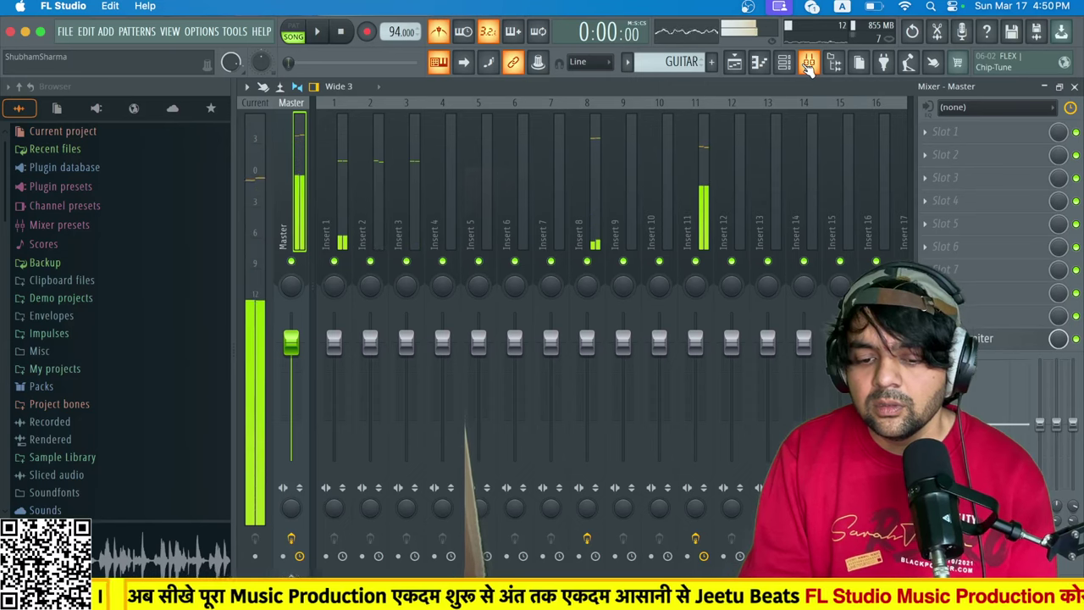
pyautogui.click(834, 61)
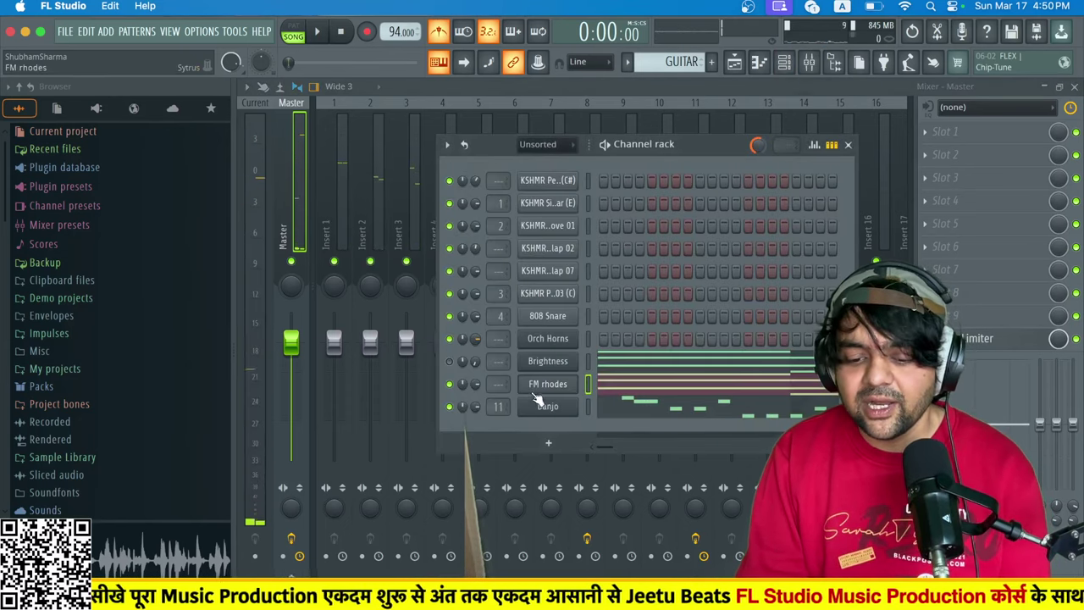
pyautogui.moveTo(494, 386); pyautogui.dragTo(495, 365)
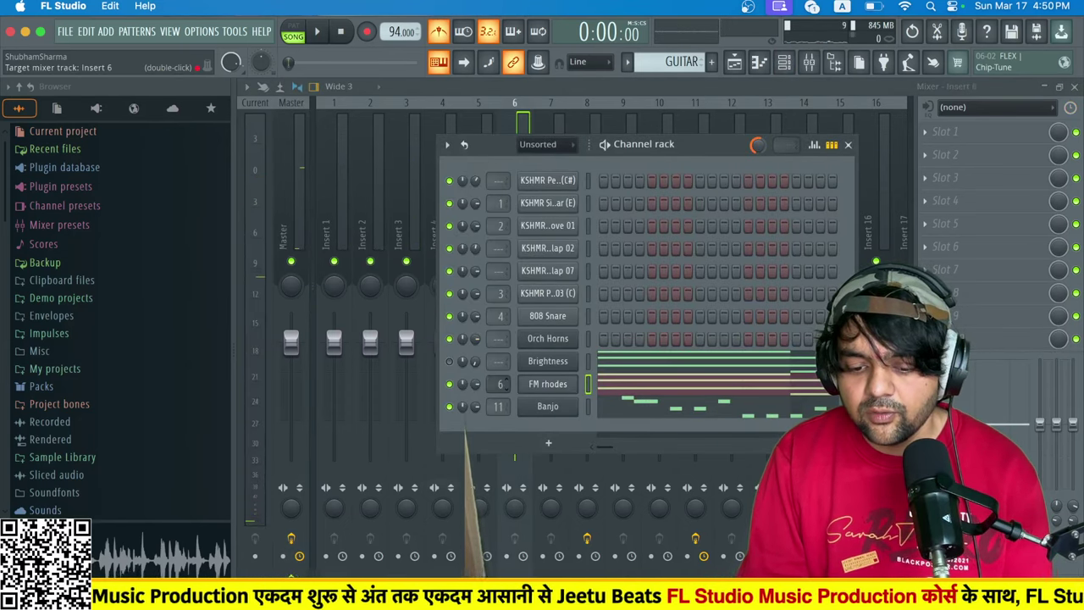
pyautogui.scroll(2, 498, 384)
pyautogui.scroll(1, 498, 384)
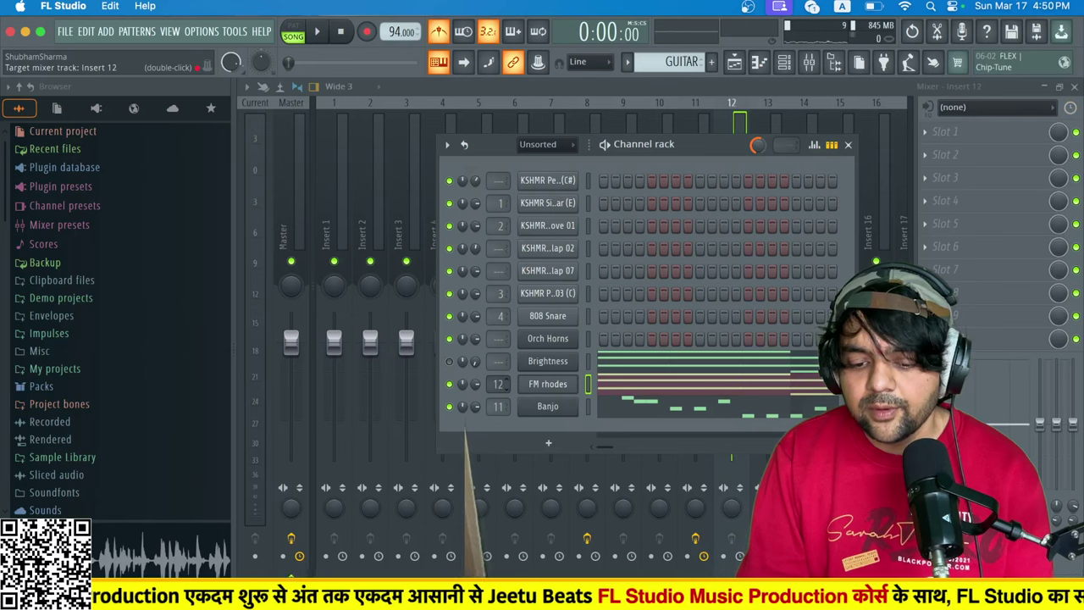
# While the song plays, cut Insert 12's high and low shelf levels to -18 dB, set the low shelf to 179 Hz and the volume to -1.4 dB.
pyautogui.moveTo(1075, 426); pyautogui.dragTo(1074, 492)
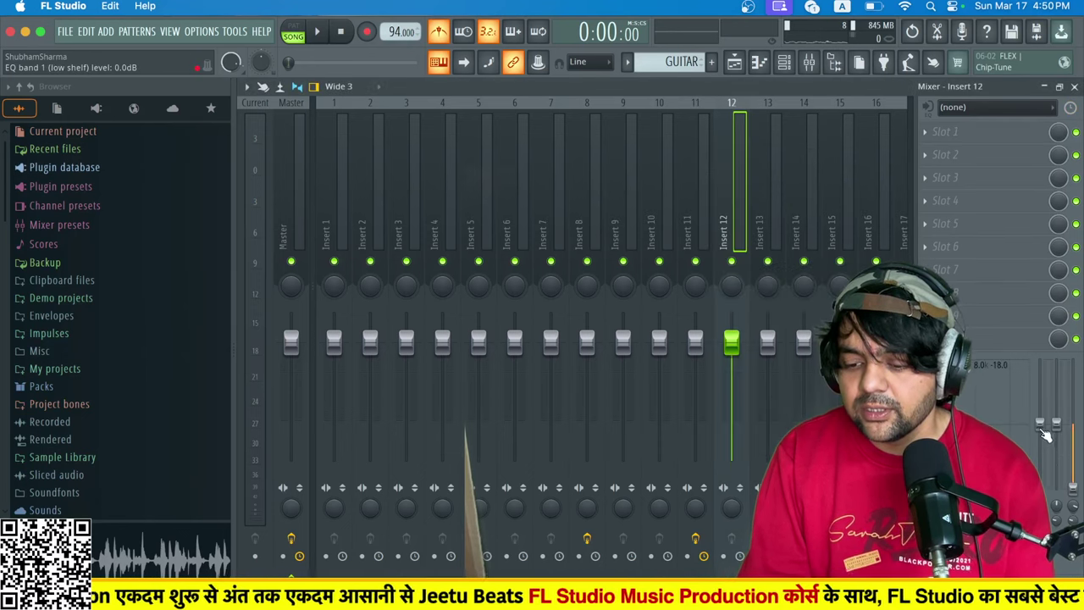
pyautogui.press('space')
pyautogui.moveTo(1041, 427); pyautogui.dragTo(1075, 524)
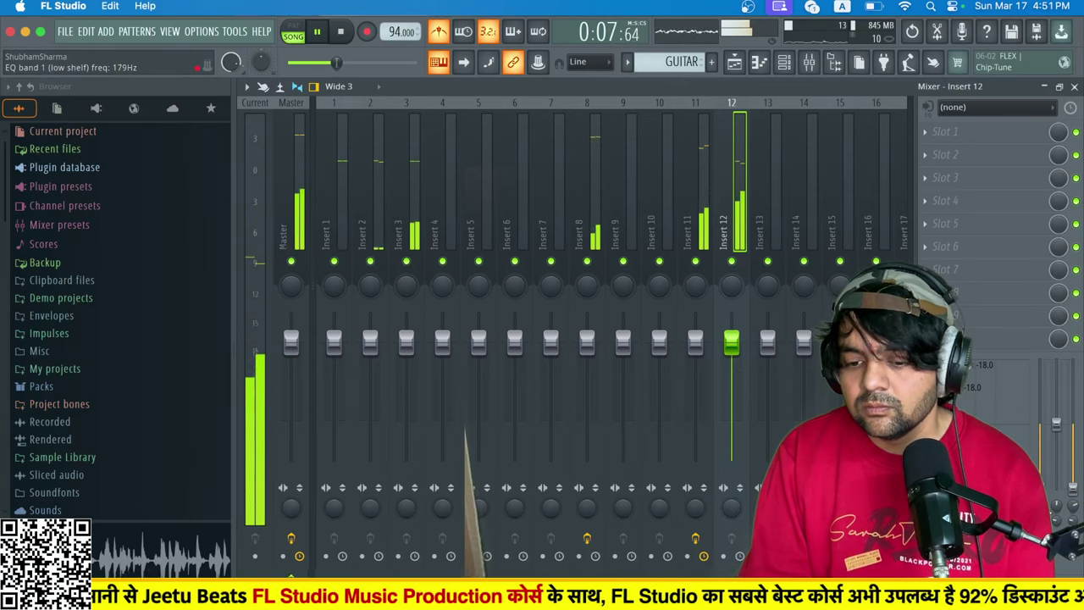
pyautogui.moveTo(732, 342); pyautogui.dragTo(732, 349)
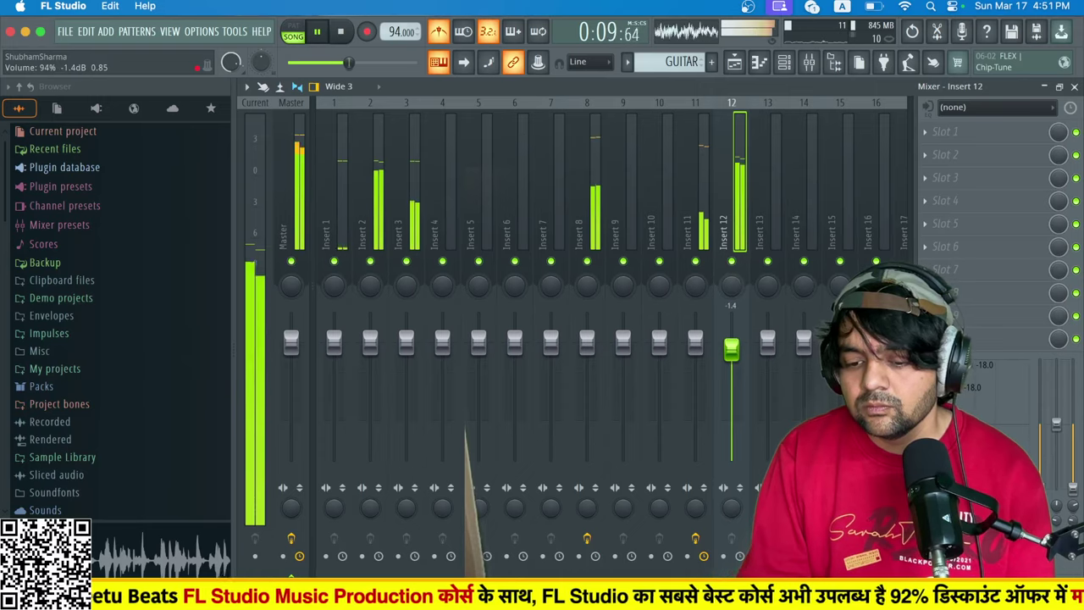
# Add Fruity Parametric EQ 2 to Insert 12, lower band 1 fully at a higher frequency, and set band 7 to about 5952 Hz, -14.1 dB.
pyautogui.click(945, 132)
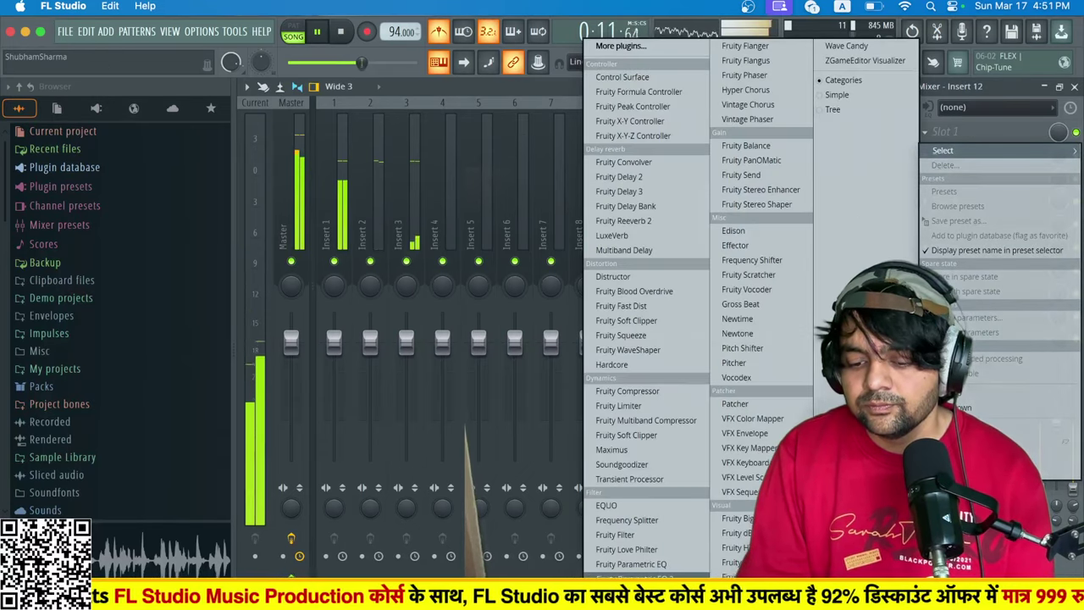
pyautogui.click(635, 577)
pyautogui.moveTo(600, 288); pyautogui.dragTo(606, 351)
pyautogui.moveTo(348, 287); pyautogui.dragTo(406, 376)
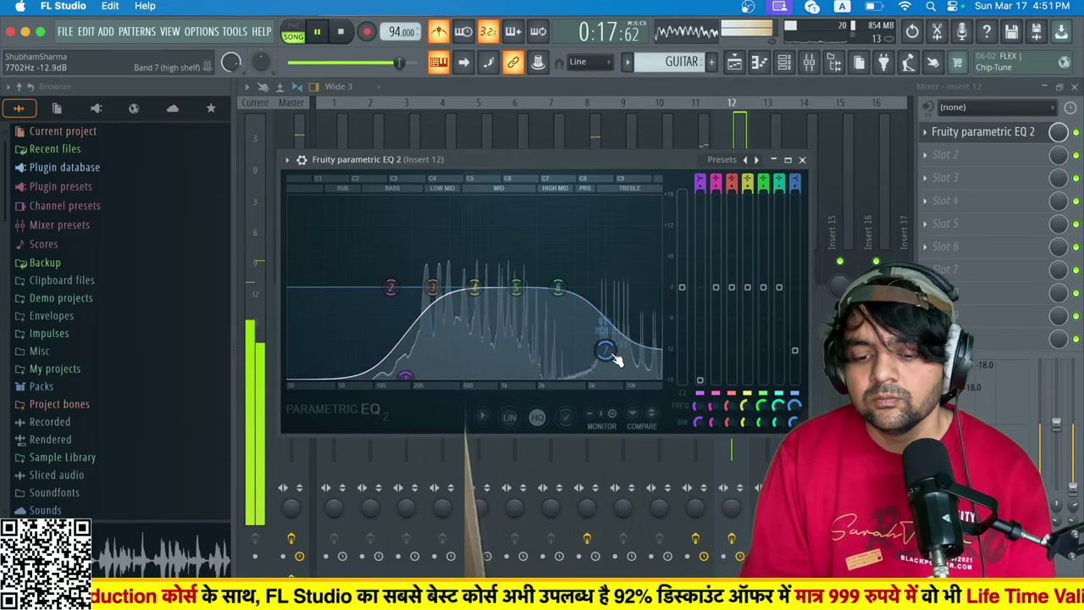
pyautogui.moveTo(608, 351); pyautogui.dragTo(598, 365)
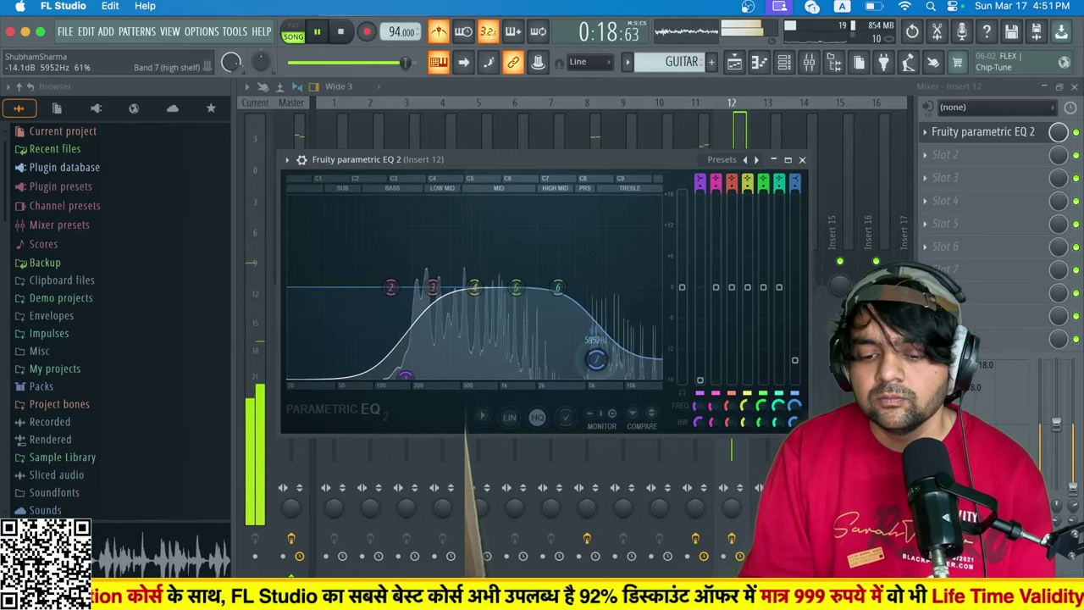
# Add Fruity Reeverb 2 to Insert 12's second effect slot with its default settings, listen to the mix and stop playback.
pyautogui.click(947, 158)
pyautogui.click(654, 221)
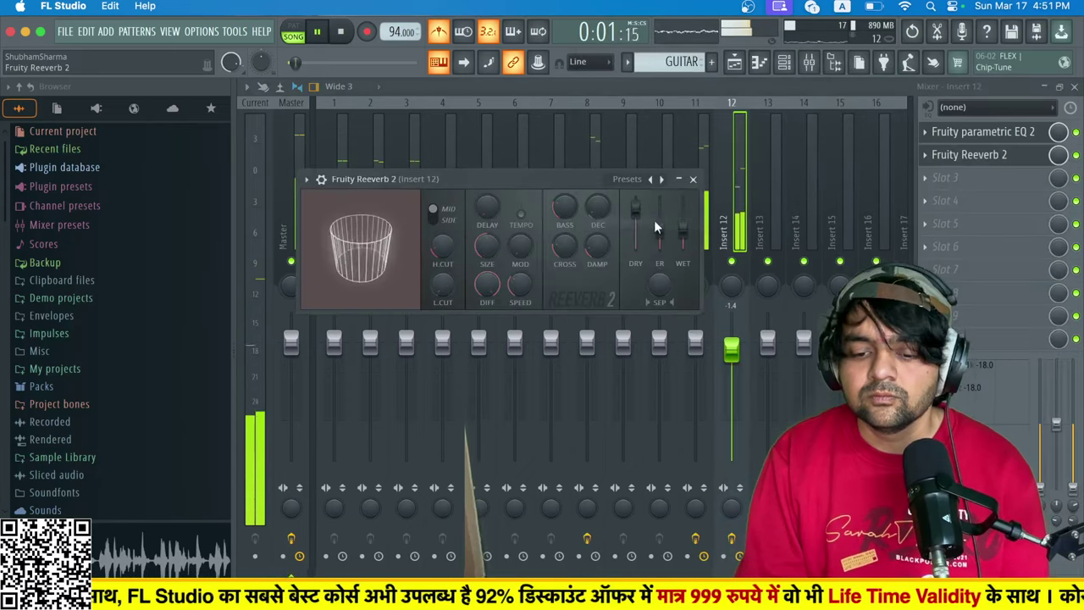
pyautogui.click(693, 179)
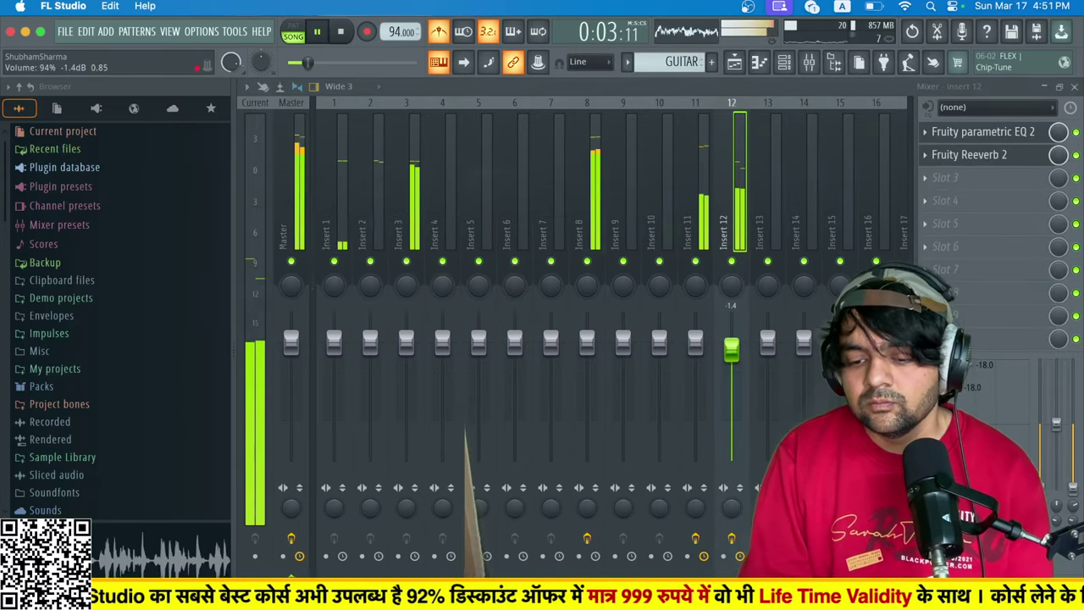
pyautogui.click(783, 64)
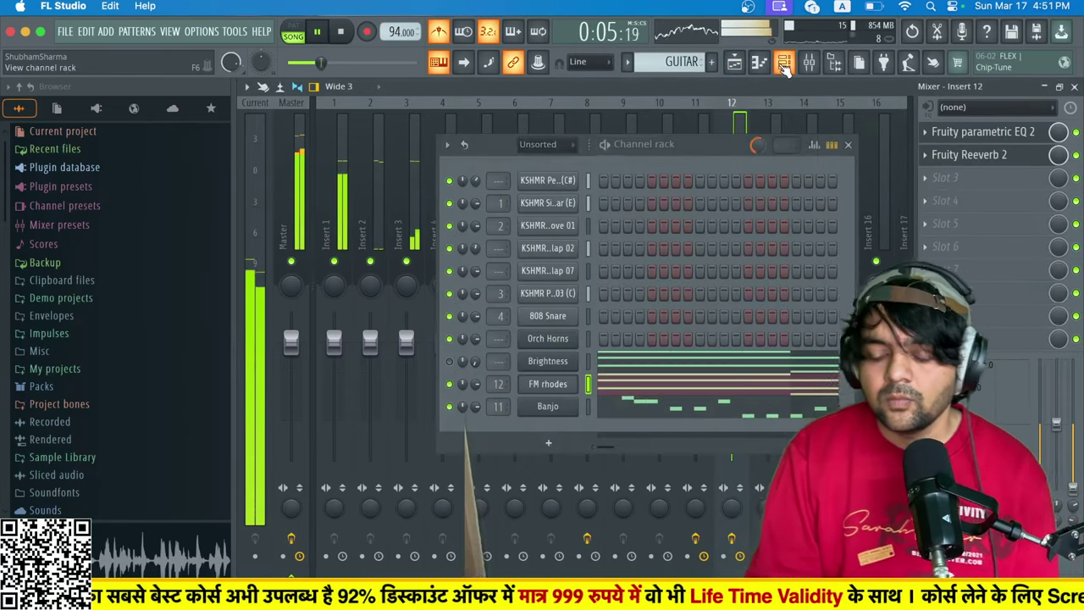
pyautogui.press('space')
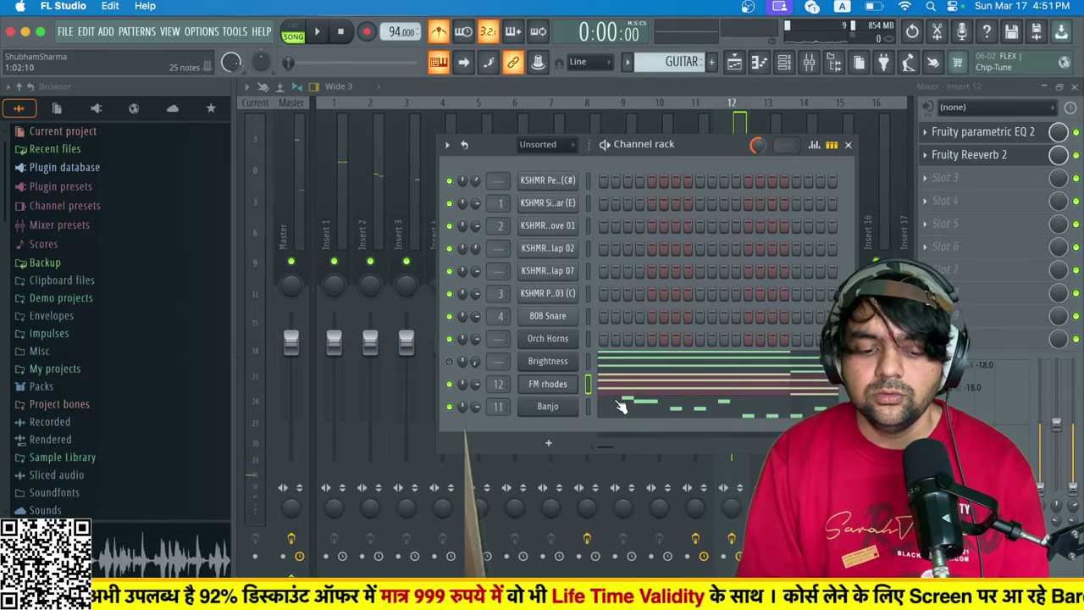
pyautogui.press('F5')
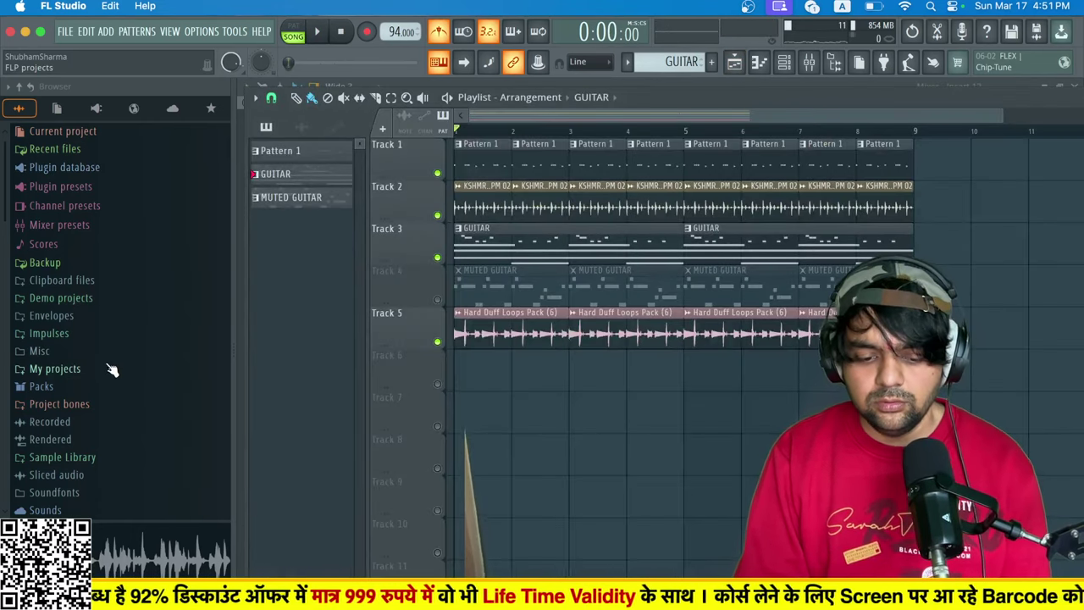
pyautogui.scroll(-2, 123, 376)
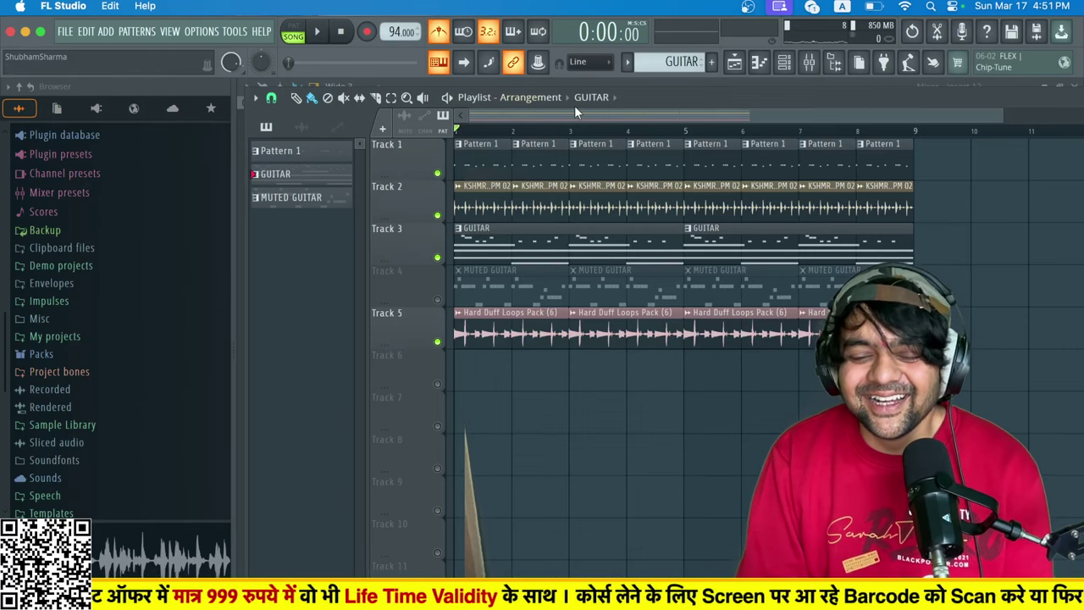
pyautogui.click(809, 62)
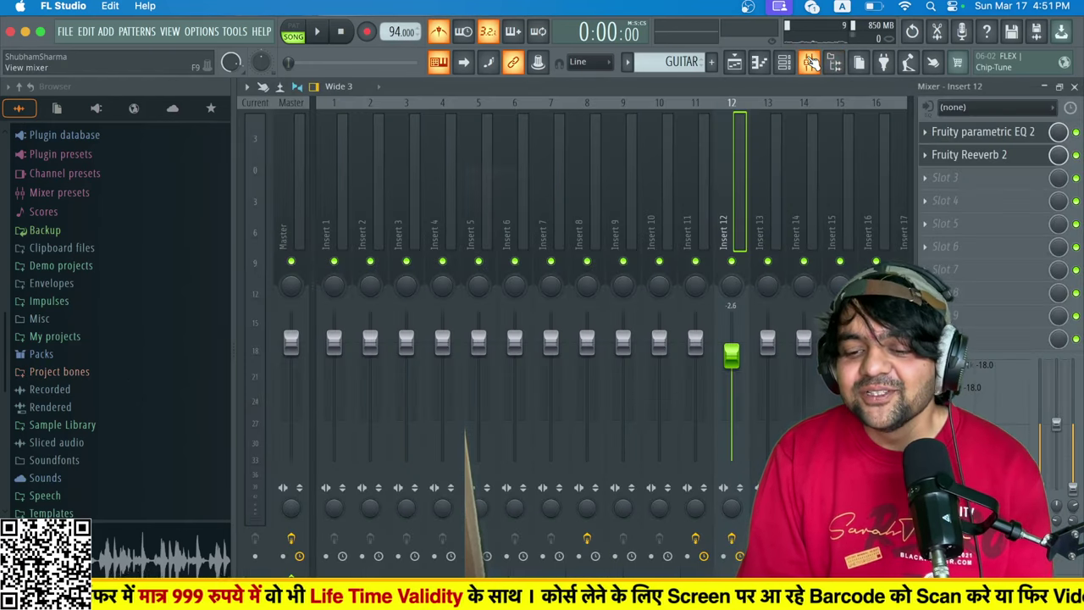
pyautogui.moveTo(804, 287); pyautogui.dragTo(807, 287)
pyautogui.rightClick(808, 285)
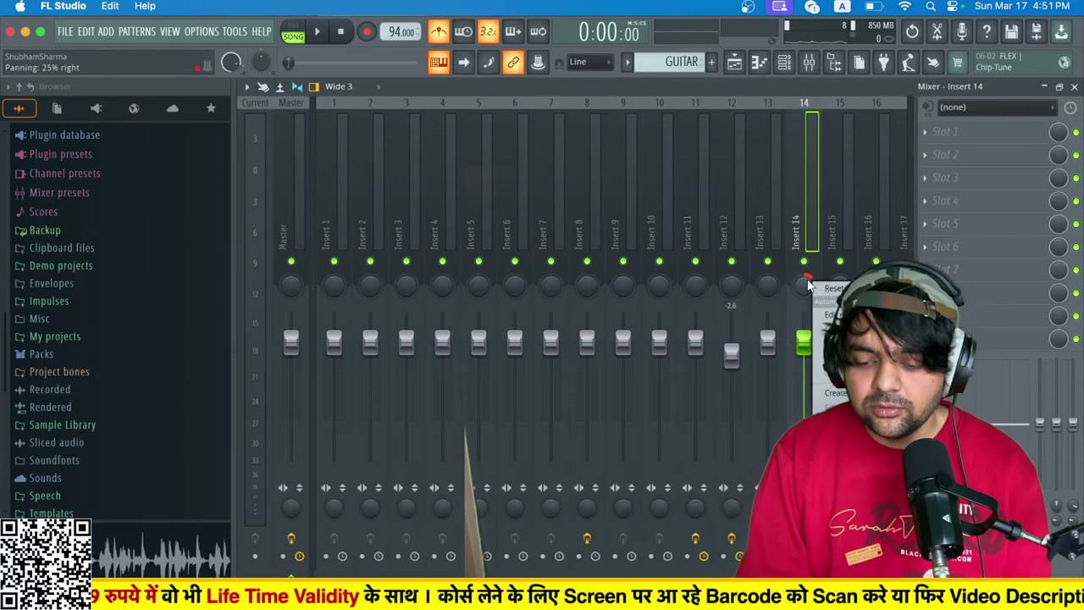
pyautogui.click(829, 289)
# Play the song briefly, and set Insert 15's external input to the Scarlett 2i2 4th Gen's mono Input 1.
pyautogui.press('space')
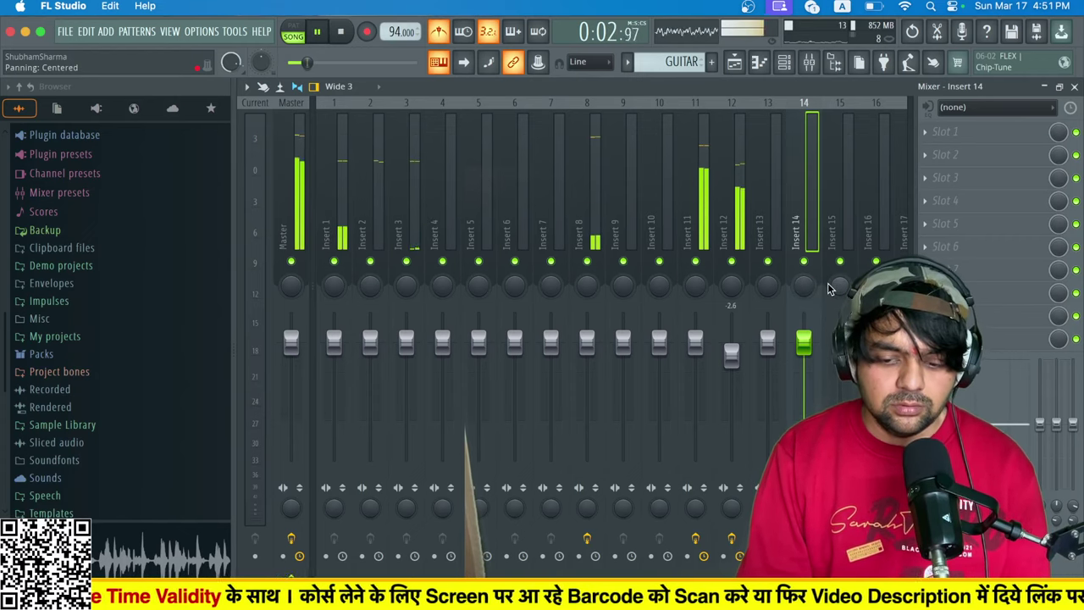
pyautogui.press('space')
pyautogui.click(841, 227)
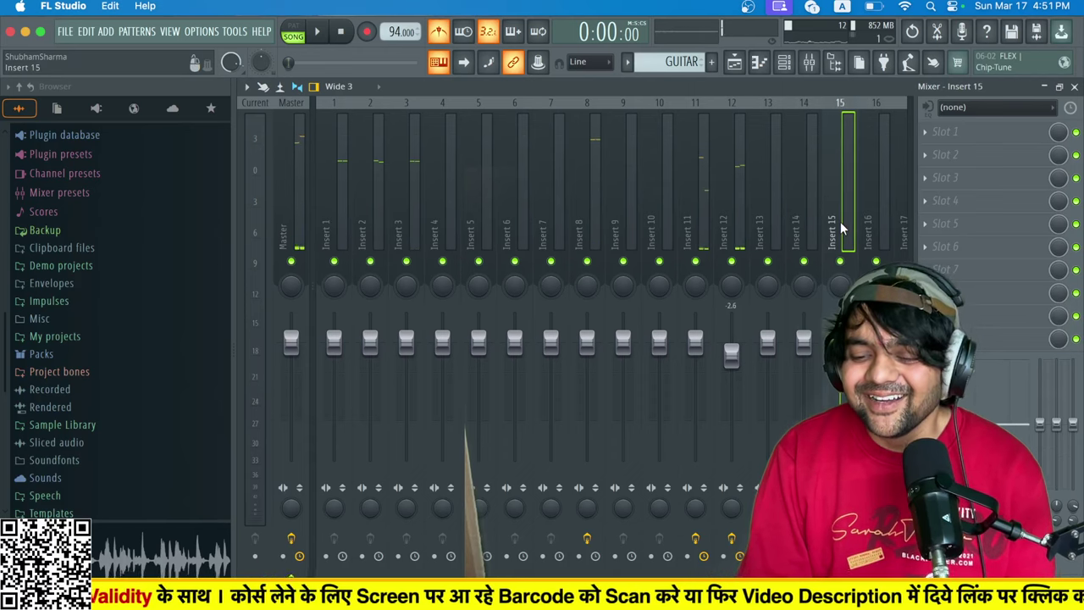
pyautogui.click(951, 112)
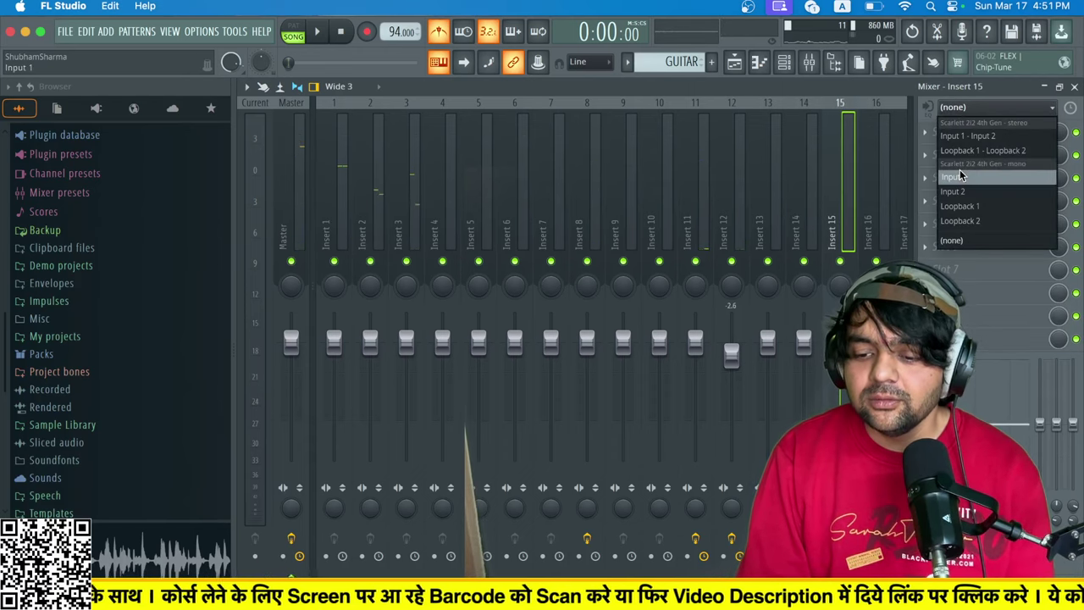
pyautogui.click(959, 170)
pyautogui.click(664, 383)
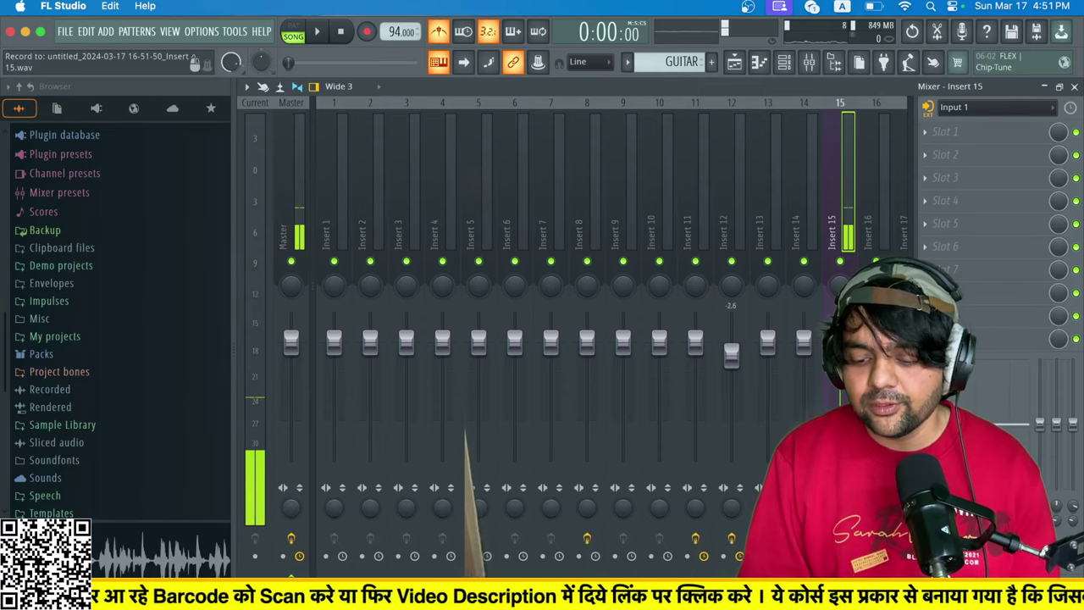
# Record the external audio into the playlist as an audio clip from bar 1 for about 17 seconds.
pyautogui.press('F5')
pyautogui.click(368, 32)
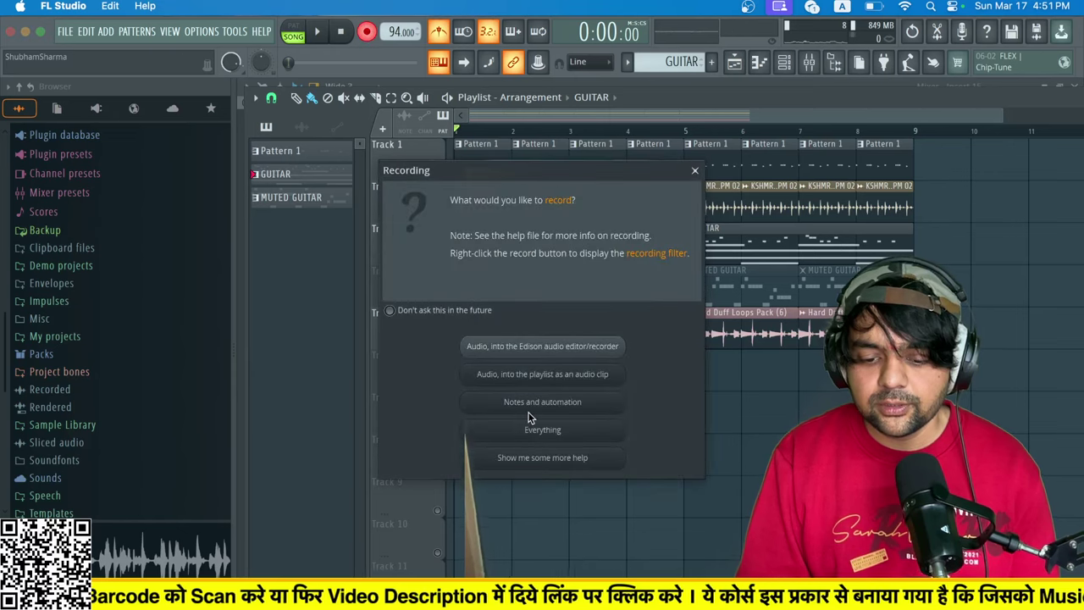
pyautogui.click(525, 374)
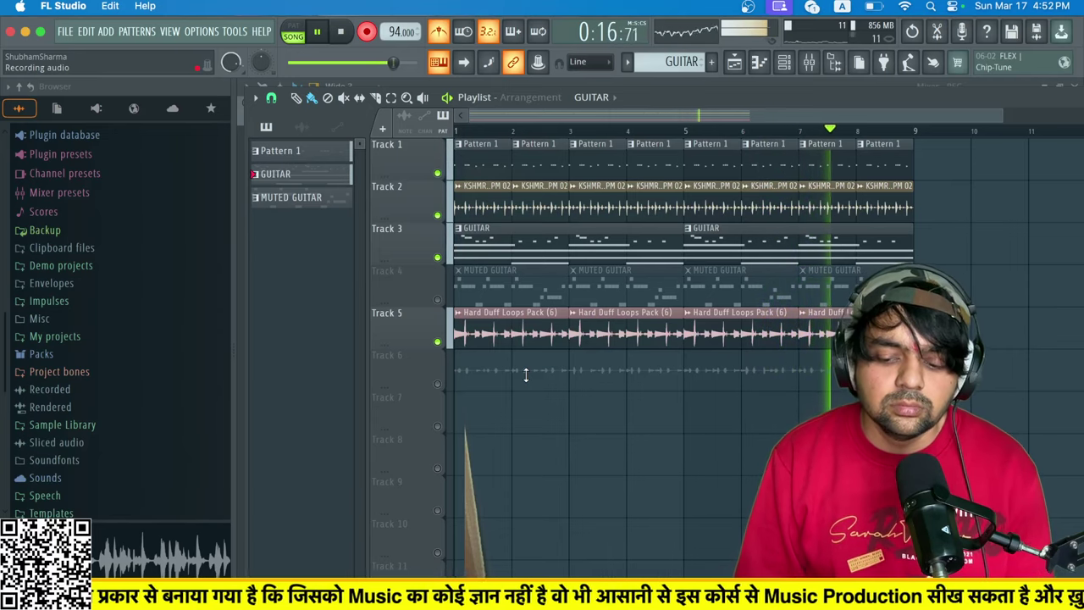
pyautogui.press('space')
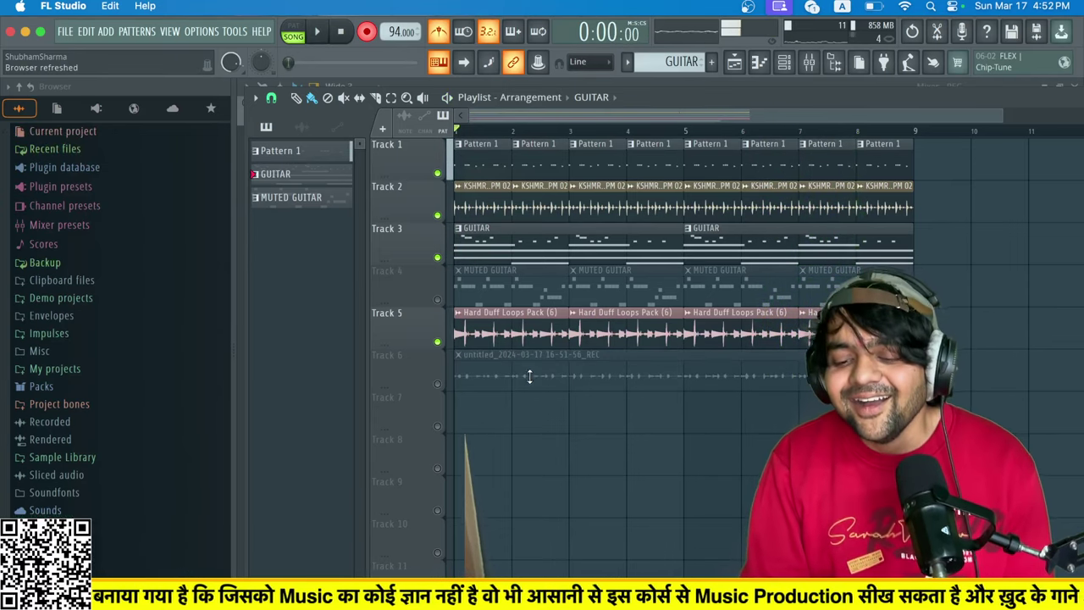
# Solo playlist Track 6 and set the REC mixer track's external input to none.
pyautogui.rightClick(437, 384)
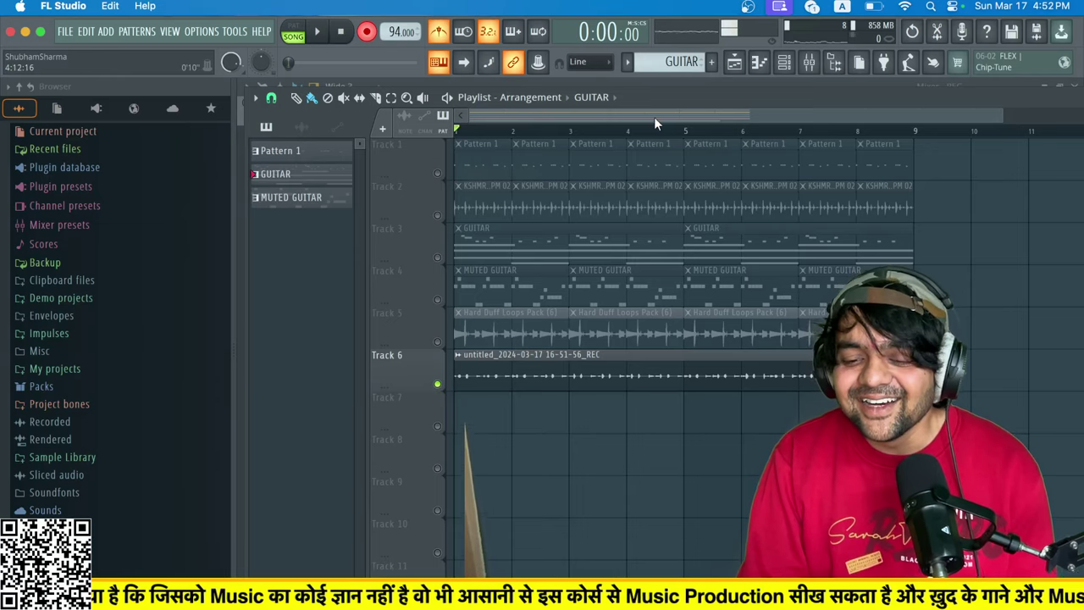
pyautogui.click(859, 63)
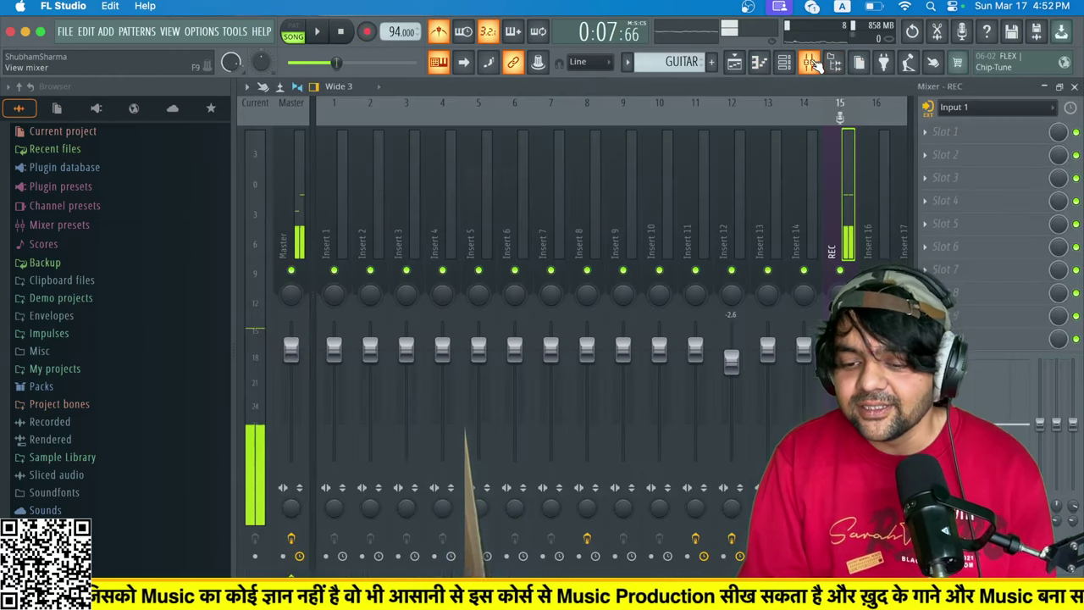
pyautogui.click(992, 107)
pyautogui.click(974, 241)
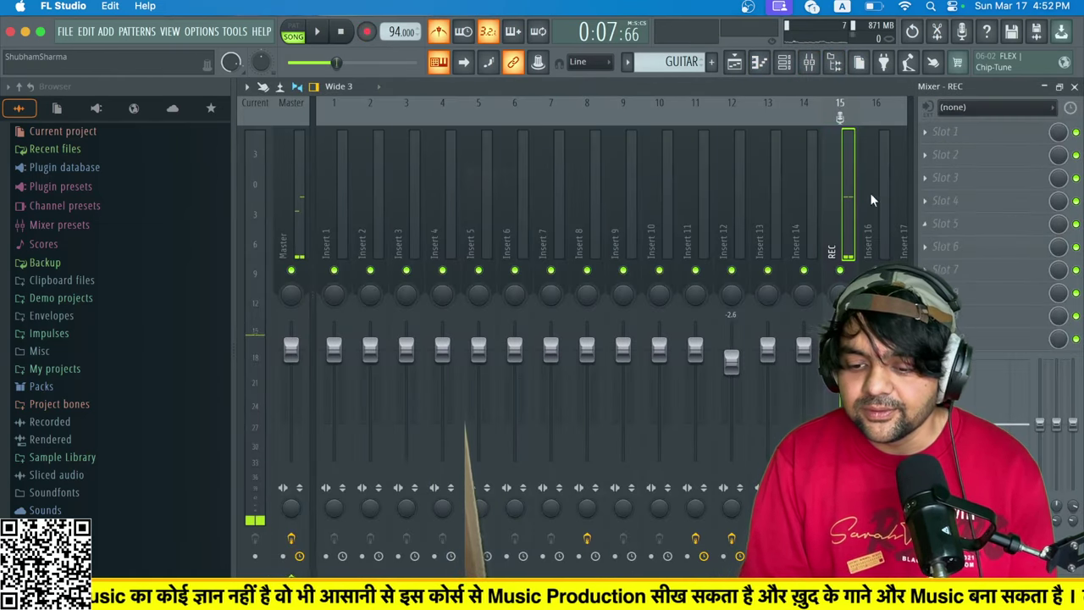
# Listen to the recorded clip on Track 6 from bars 5, 4 and 3 to pick a usable section.
pyautogui.press('space')
pyautogui.click(736, 63)
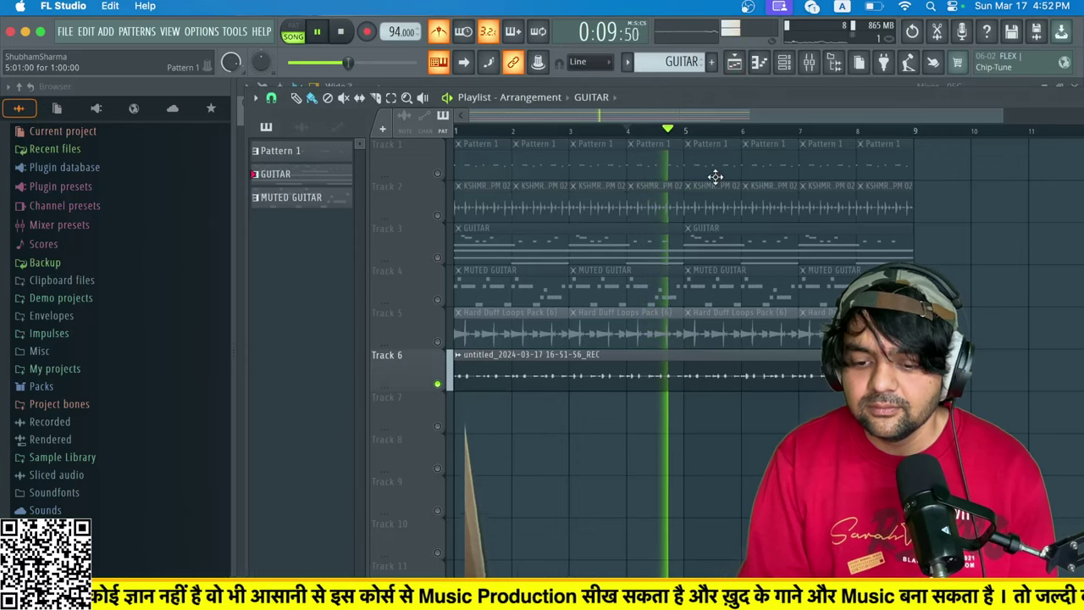
pyautogui.click(693, 136)
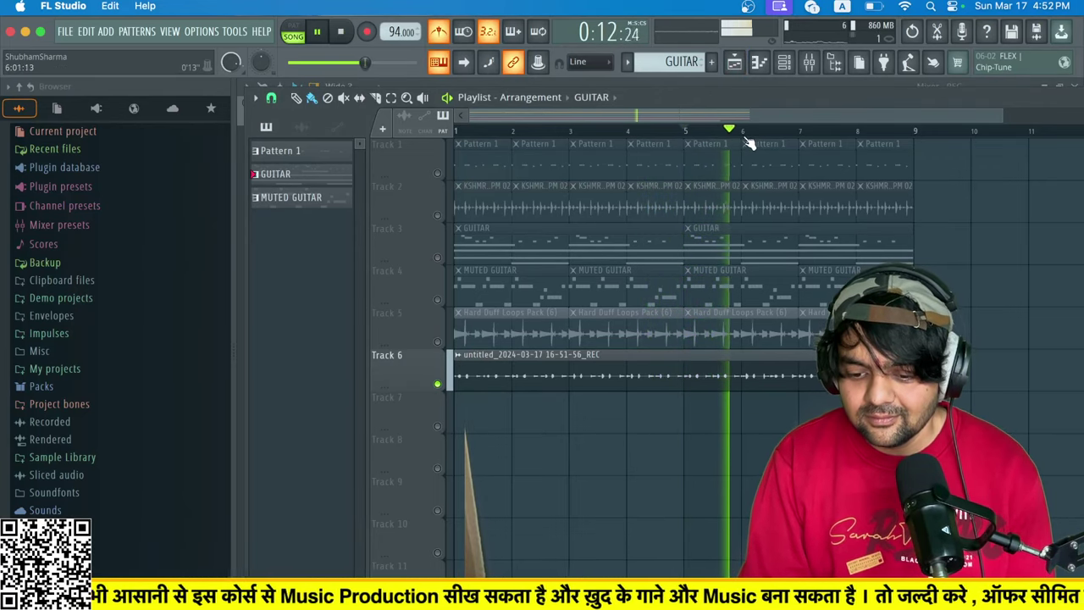
pyautogui.click(636, 132)
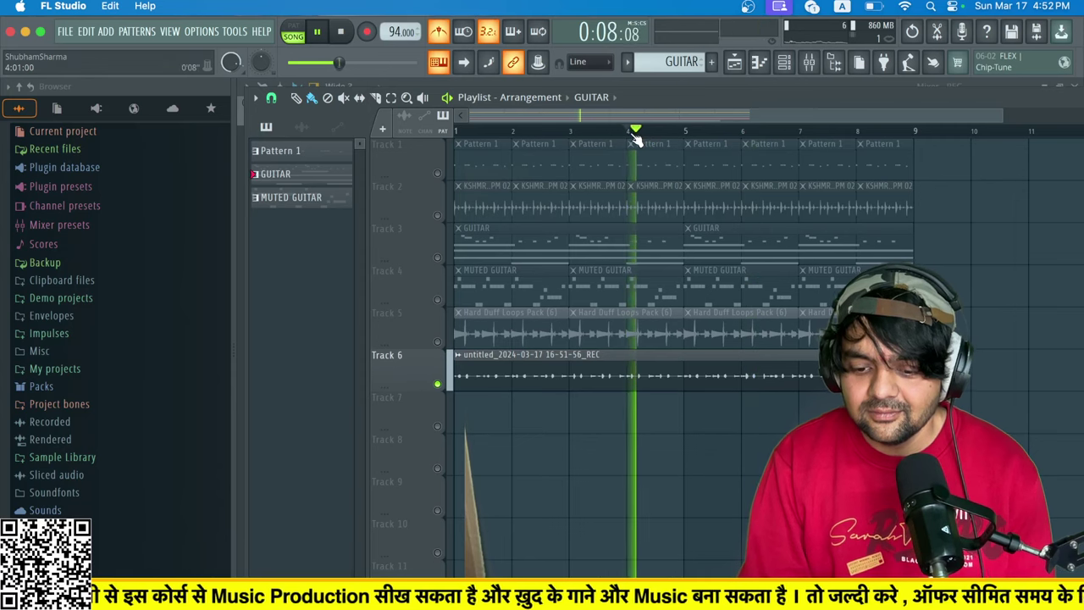
pyautogui.click(575, 131)
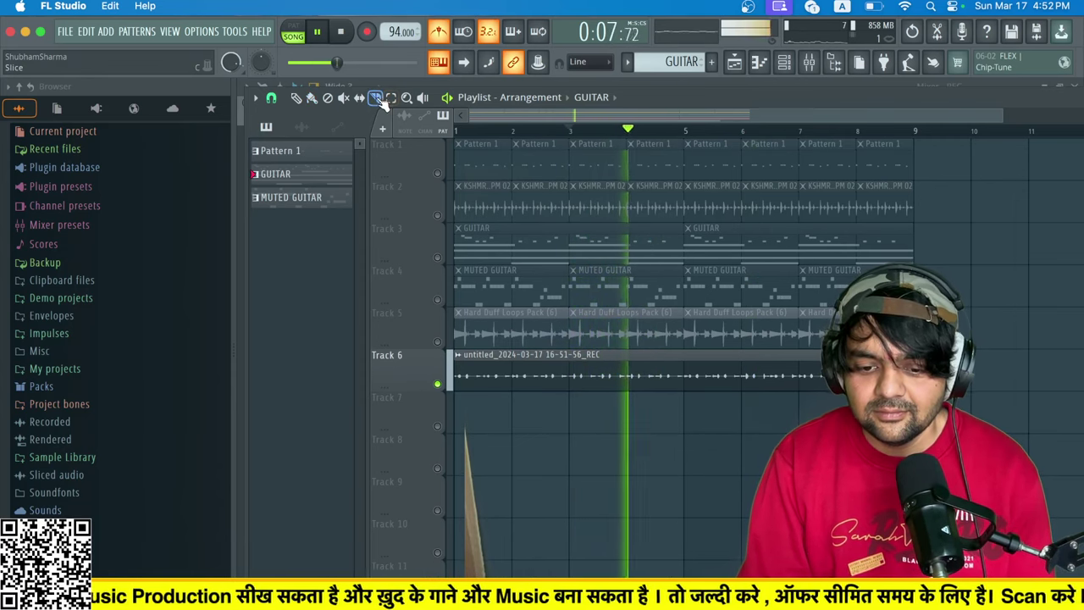
# Trim the Track 6 recording to the section between bars 3 and 5, and move that two-bar clip to bar 1.
pyautogui.moveTo(571, 430); pyautogui.dragTo(571, 434)
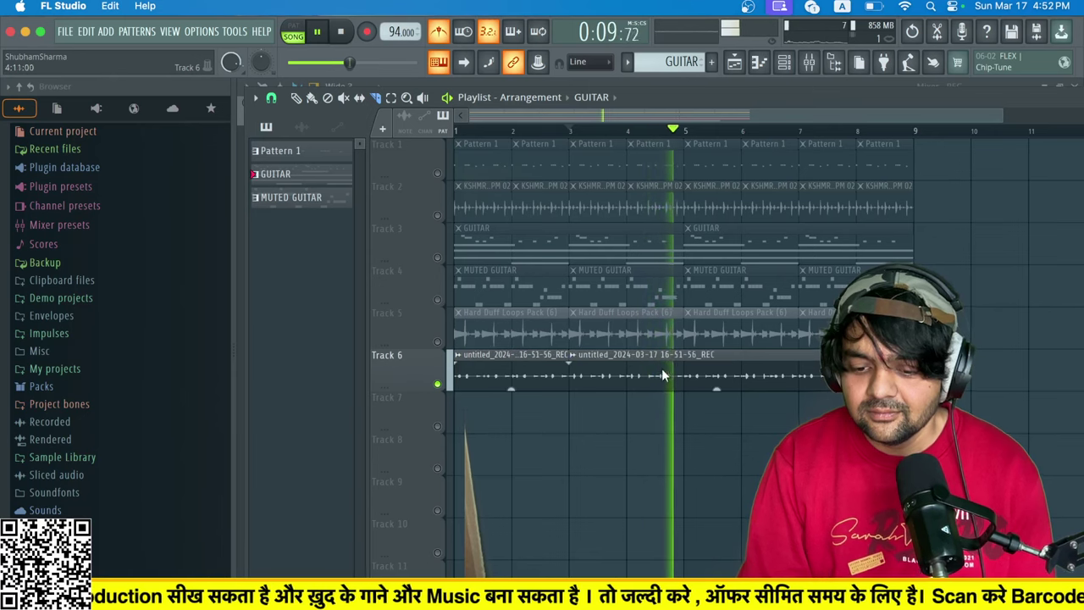
pyautogui.press('space')
pyautogui.moveTo(685, 348); pyautogui.dragTo(726, 379)
pyautogui.press('Delete')
pyautogui.moveTo(470, 411); pyautogui.dragTo(481, 385)
pyautogui.press('Delete')
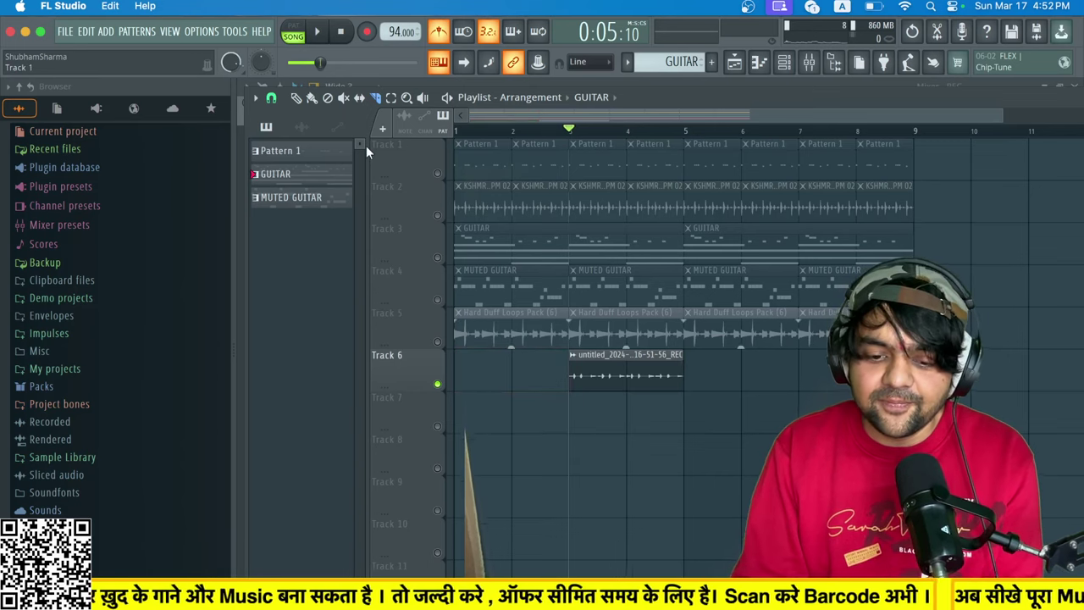
pyautogui.moveTo(617, 379); pyautogui.dragTo(503, 381)
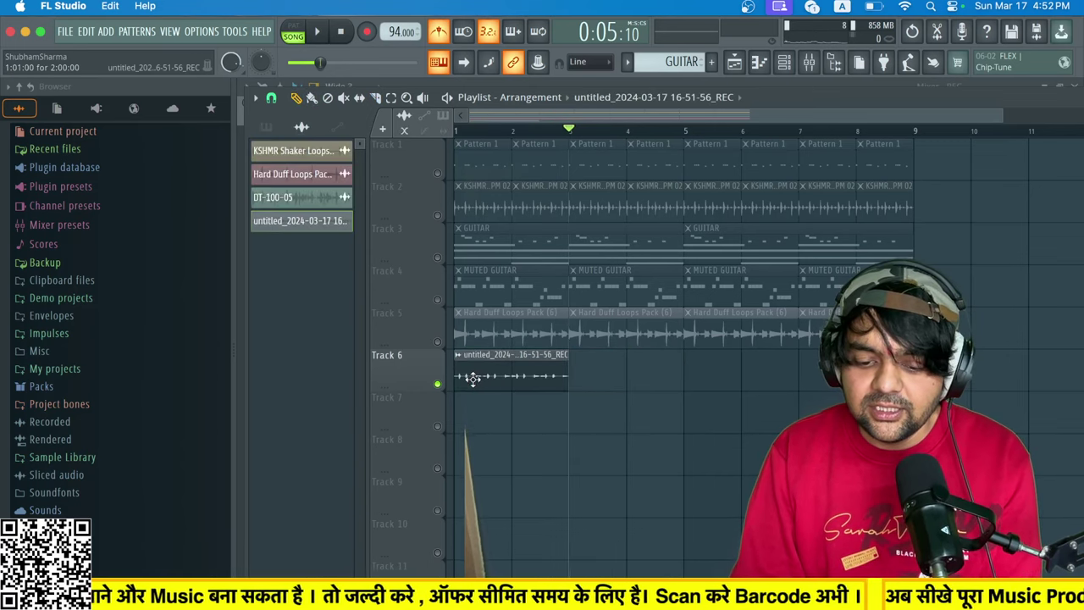
# Raise the recorded clip's precomputed Boost to about 11% and play the soloed clip.
pyautogui.doubleClick(472, 380)
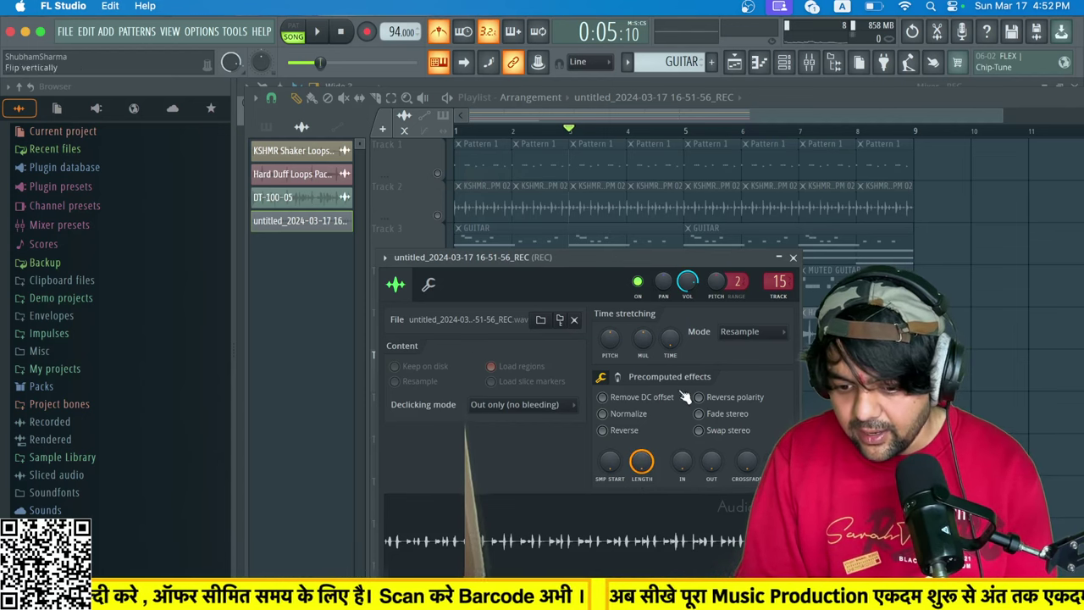
pyautogui.click(652, 378)
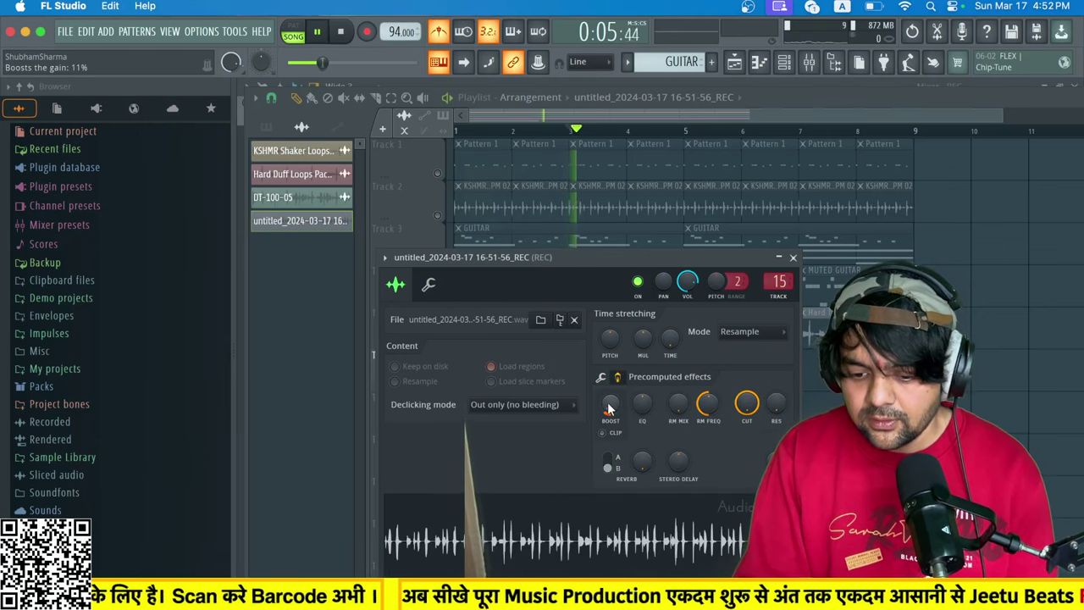
pyautogui.click(793, 257)
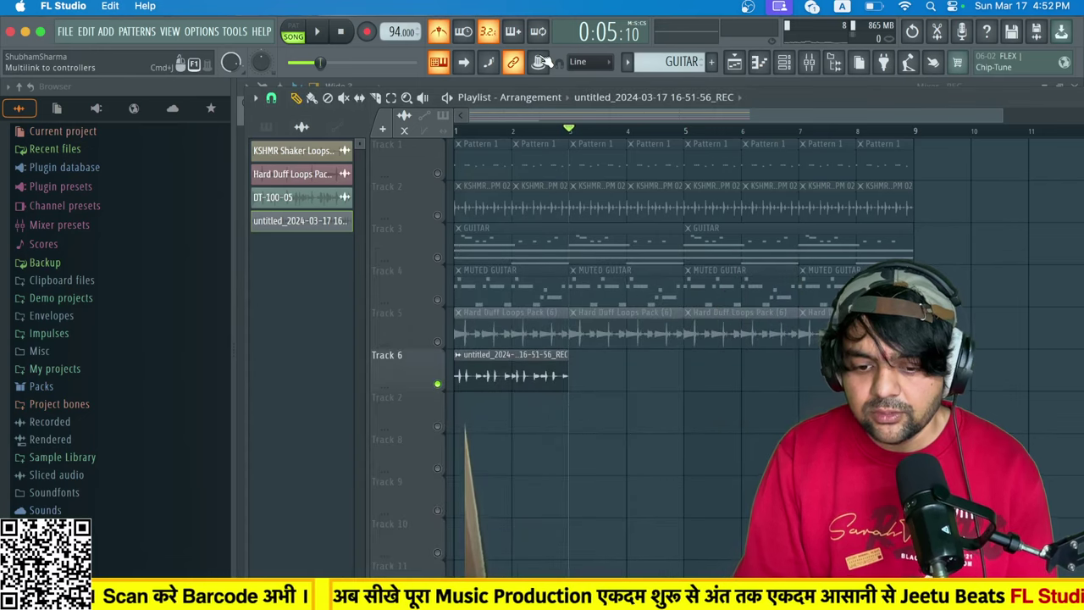
pyautogui.press('space')
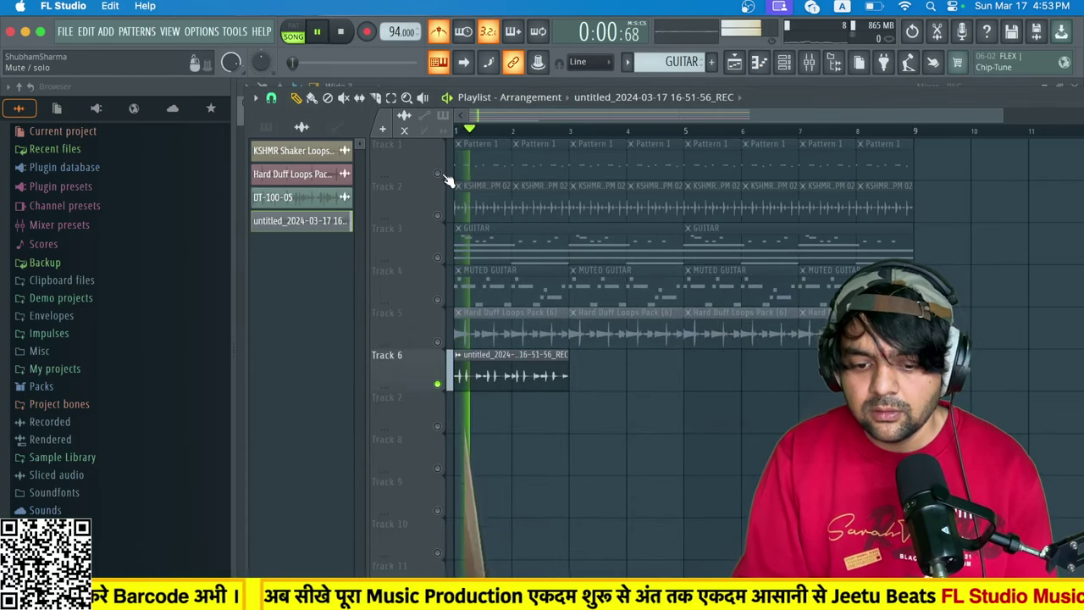
pyautogui.press('space')
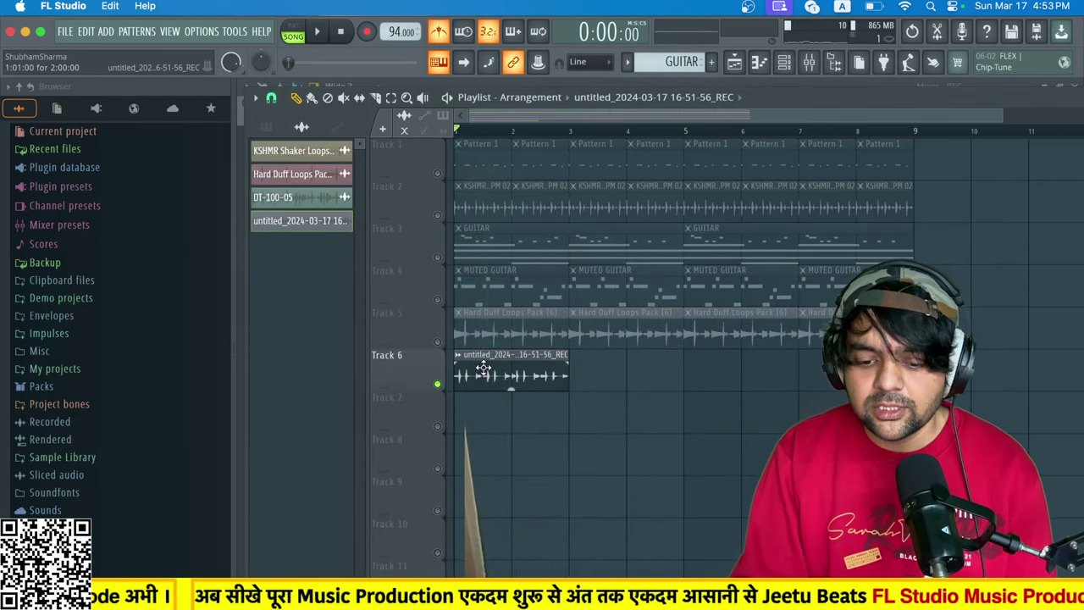
# Route the recorded clip to mixer track 9 and add Fruity Parametric EQ 2 to its first effect slot.
pyautogui.doubleClick(483, 366)
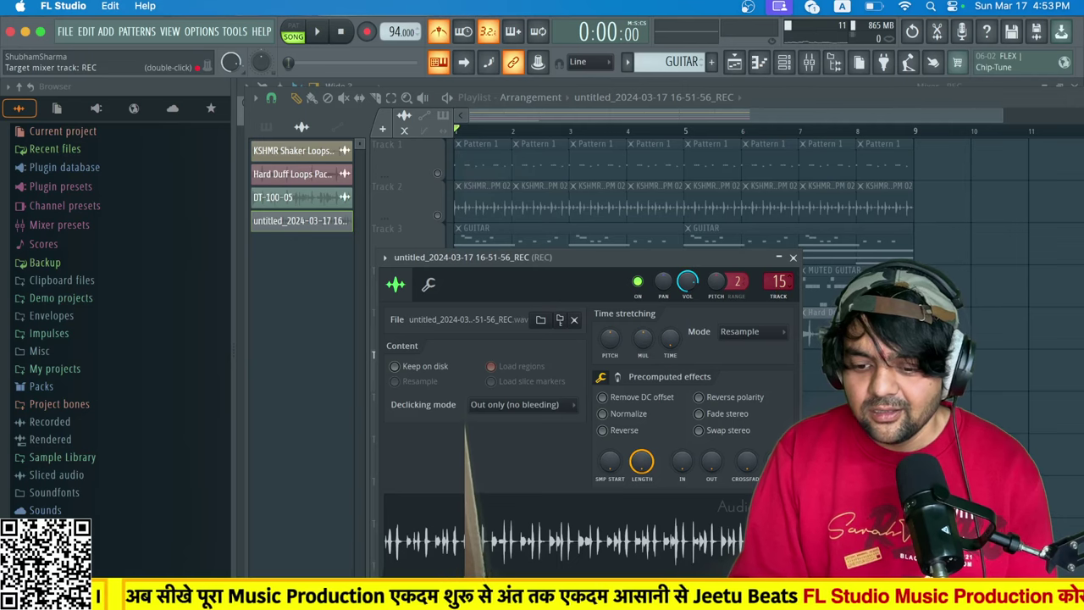
pyautogui.click(801, 64)
pyautogui.click(926, 132)
pyautogui.moveTo(926, 149)
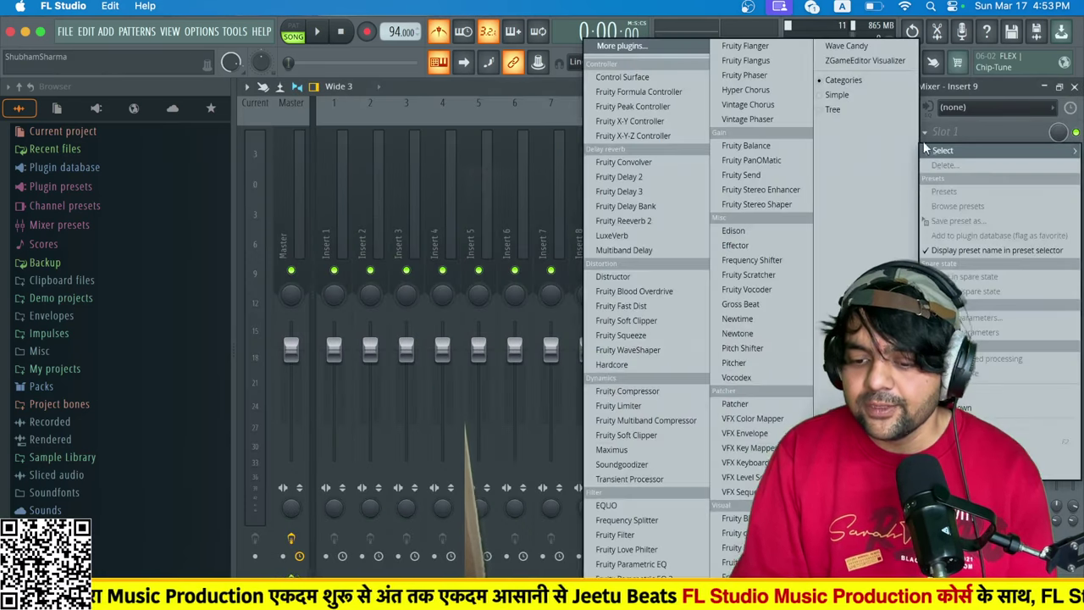
pyautogui.click(699, 565)
# During playback, lower EQ band 1 fully, boost band 4 near 503 Hz, cut band 6 about 2 dB near 2936 Hz, and lower band 7 slightly.
pyautogui.press('space')
pyautogui.moveTo(387, 326); pyautogui.dragTo(432, 424)
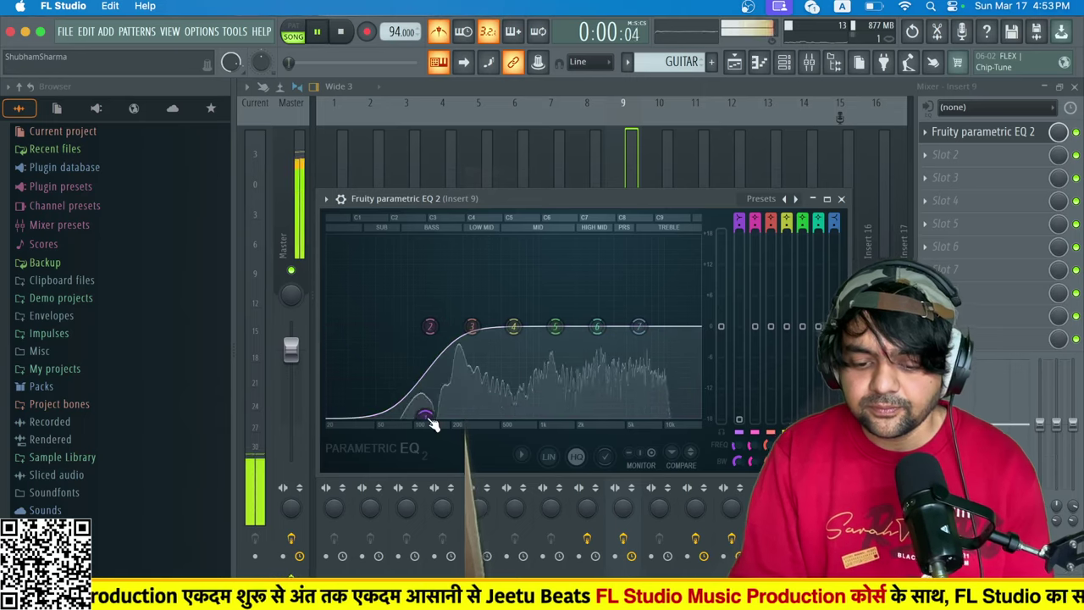
pyautogui.moveTo(513, 326); pyautogui.dragTo(501, 305)
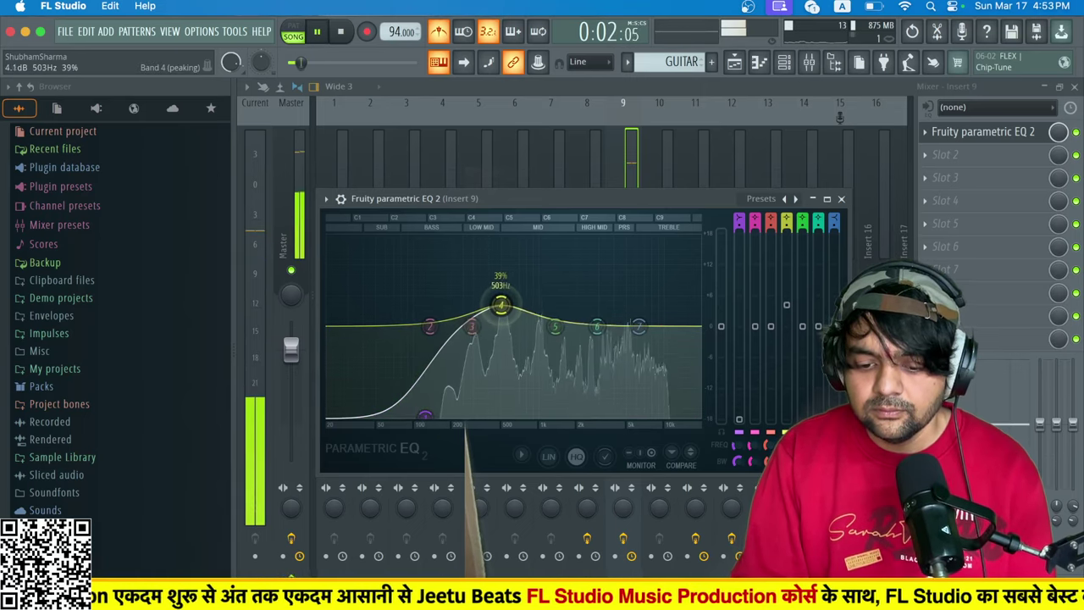
pyautogui.moveTo(598, 326); pyautogui.dragTo(616, 343)
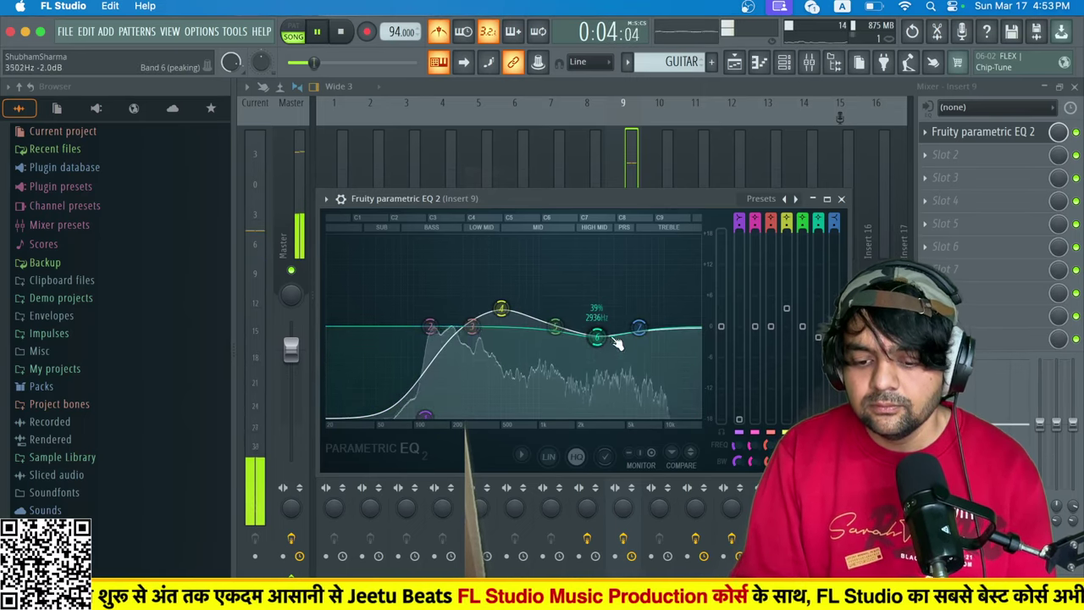
pyautogui.press('space')
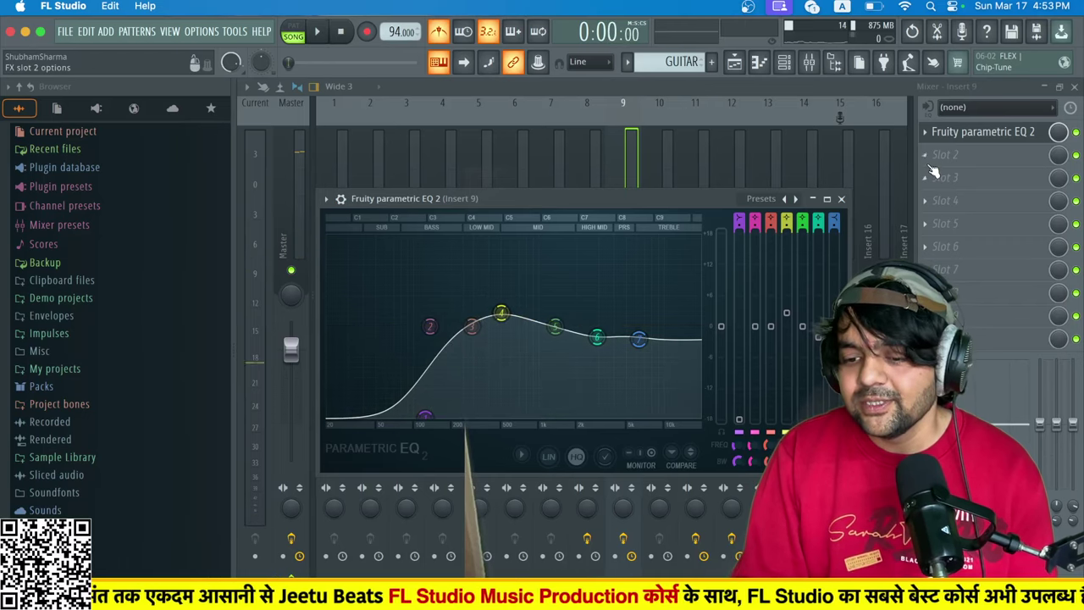
# Add Fruity Stereo Shaper to Insert 9's second effect slot and load its Stereoize 2 preset.
pyautogui.click(932, 165)
pyautogui.click(762, 206)
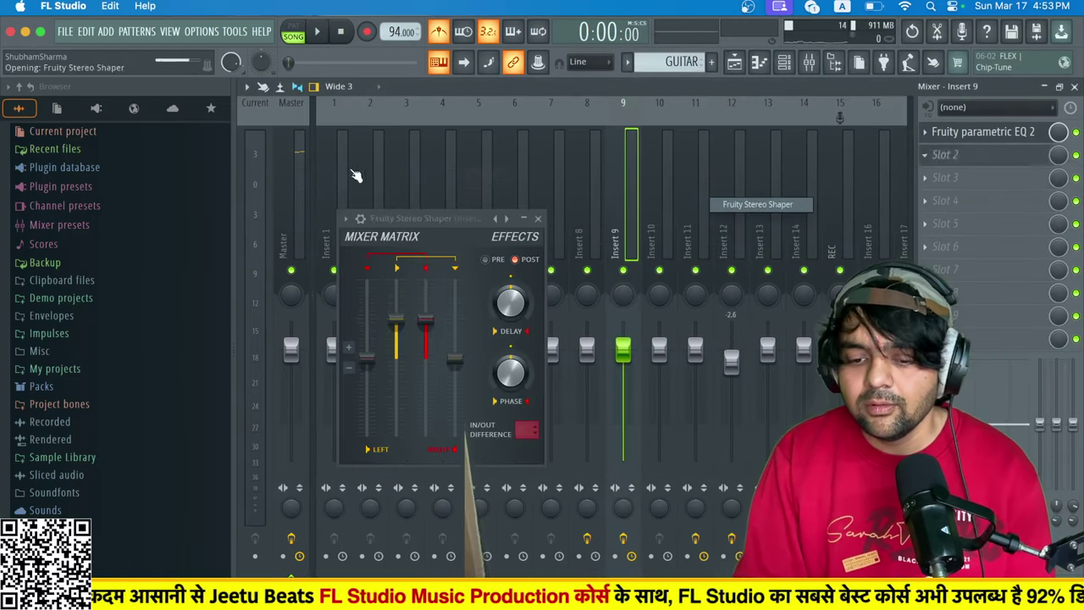
pyautogui.click(345, 218)
pyautogui.moveTo(426, 275)
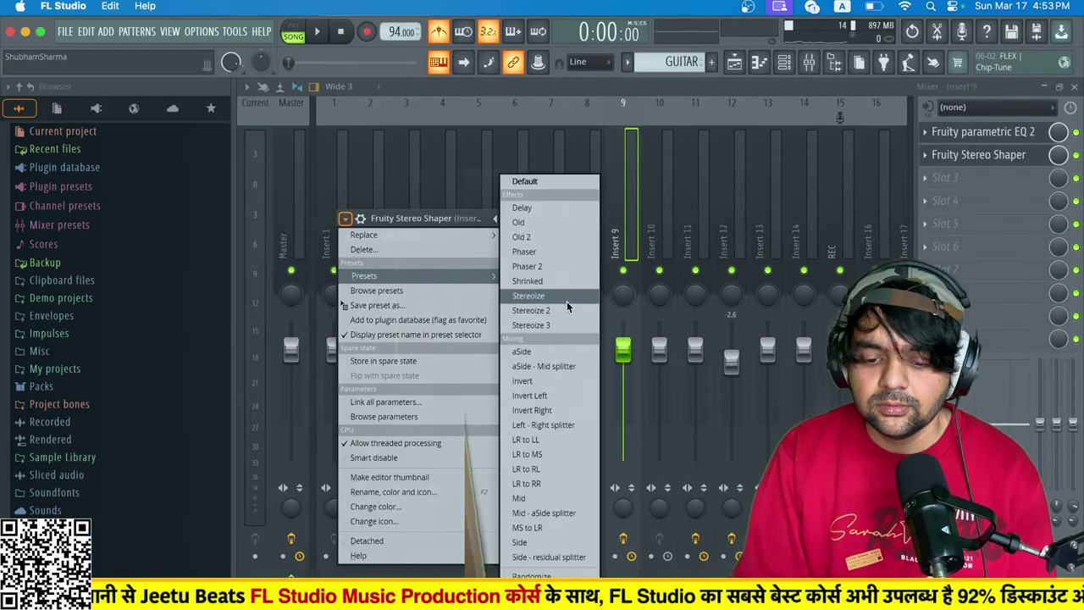
pyautogui.click(558, 313)
# While the clip plays, pull band 7 of Insert 9's Fruity Parametric EQ 2 down steeply near 10 kHz, and stop playback.
pyautogui.press('space')
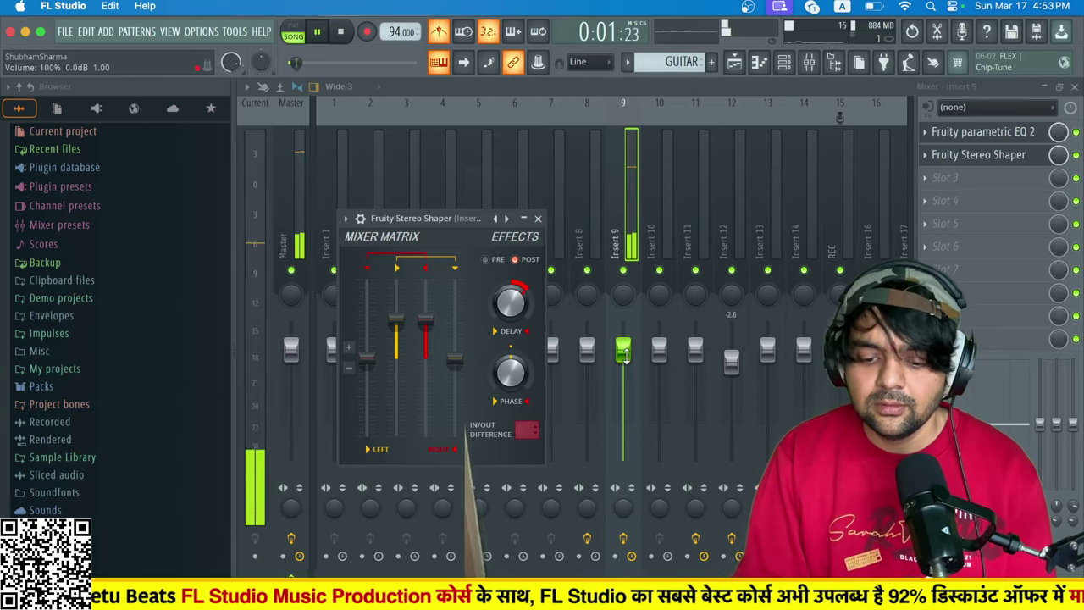
pyautogui.moveTo(624, 349); pyautogui.dragTo(667, 398)
pyautogui.click(995, 133)
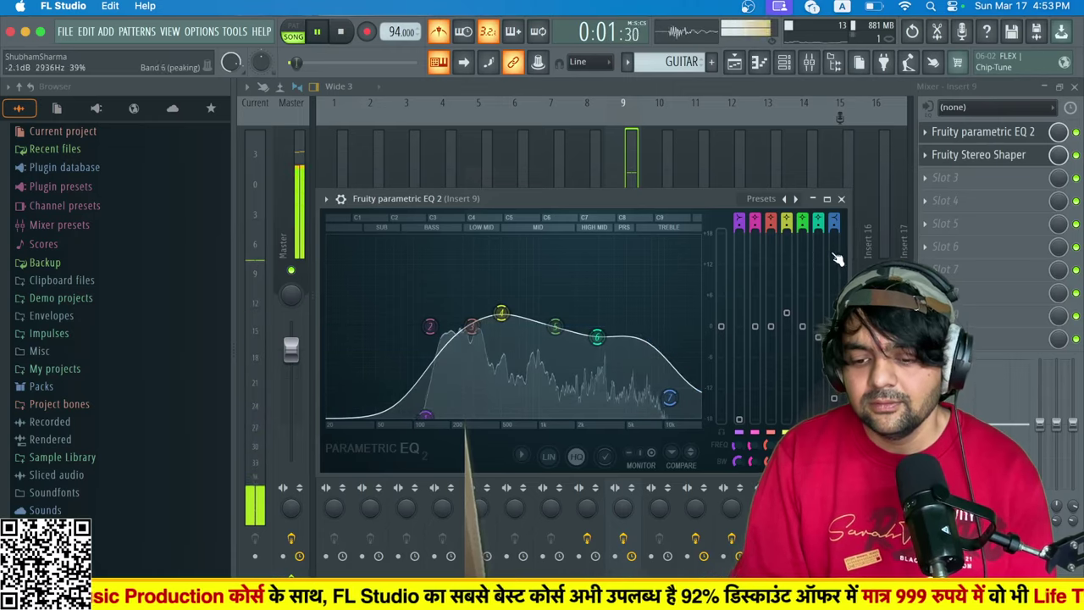
pyautogui.click(842, 198)
pyautogui.press('space')
# Unsolo Track 6 in the playlist and, during playback, repeat the recorded clip on it at bars 3, 5 and 7.
pyautogui.click(736, 64)
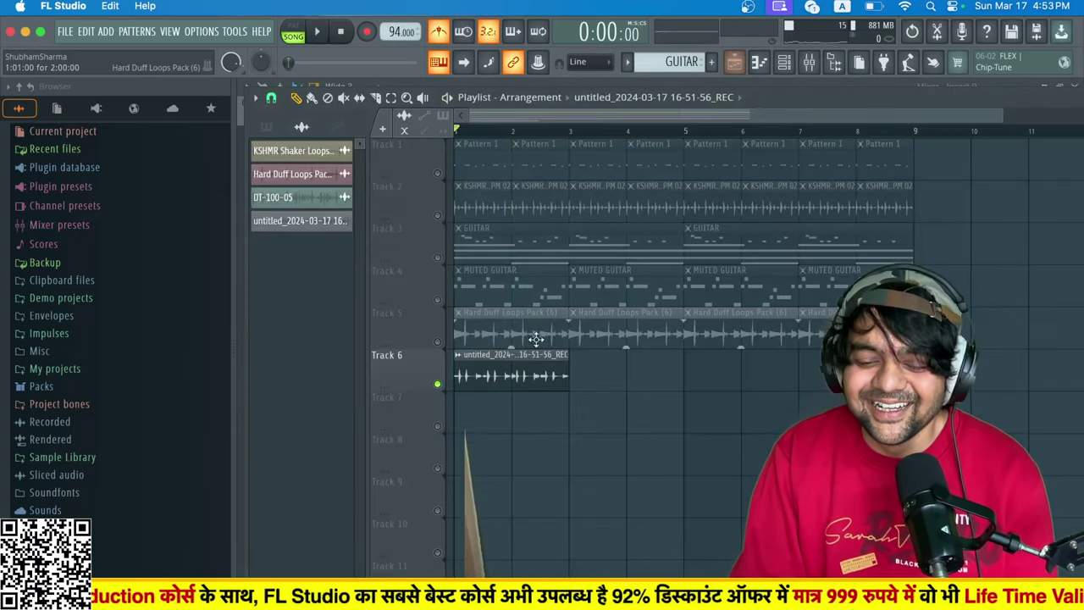
pyautogui.rightClick(439, 383)
pyautogui.press('space')
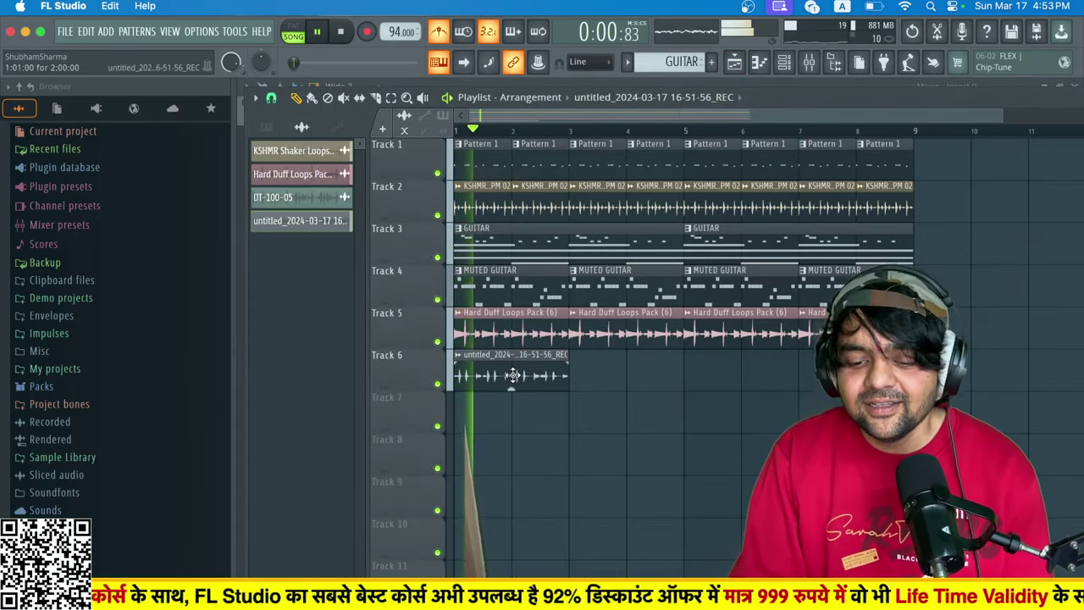
pyautogui.click(576, 376)
pyautogui.click(704, 376)
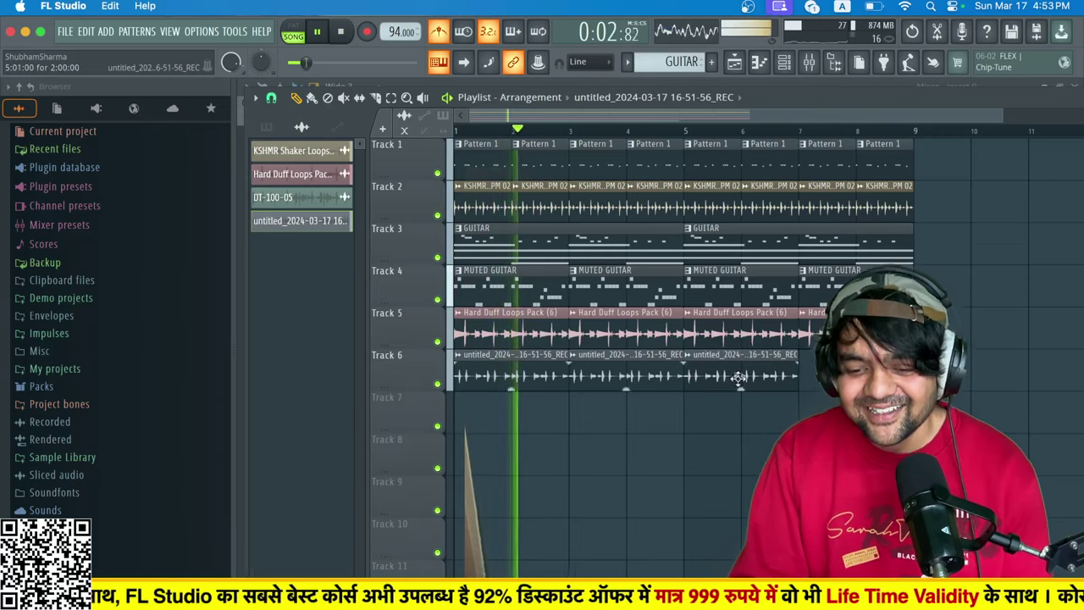
pyautogui.click(813, 377)
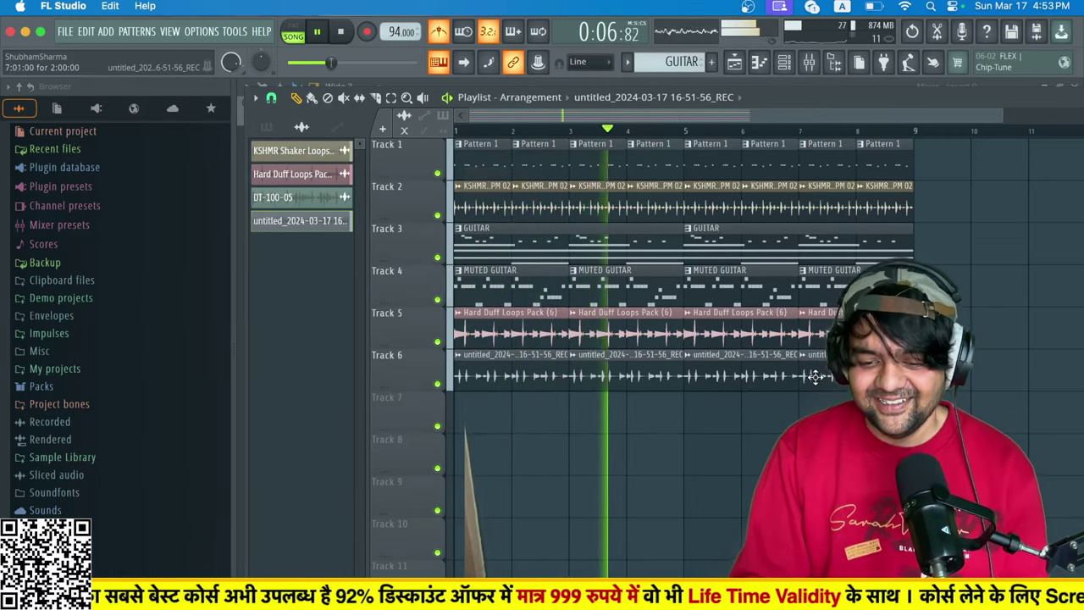
pyautogui.press('space')
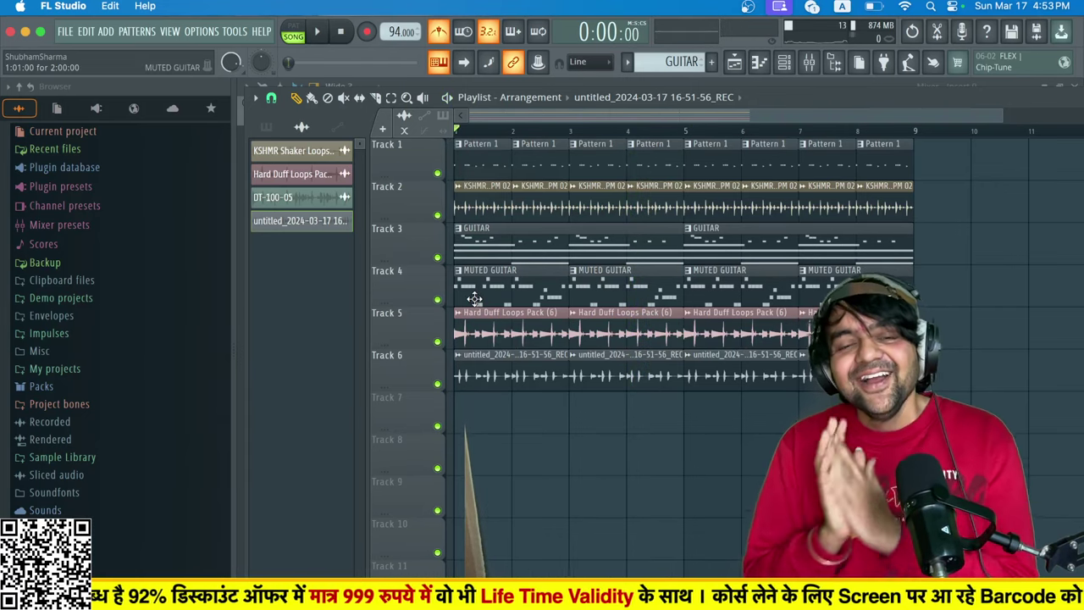
# Mute the MUTED GUITAR track and play the arrangement while checking the levels in the mixer.
pyautogui.click(438, 299)
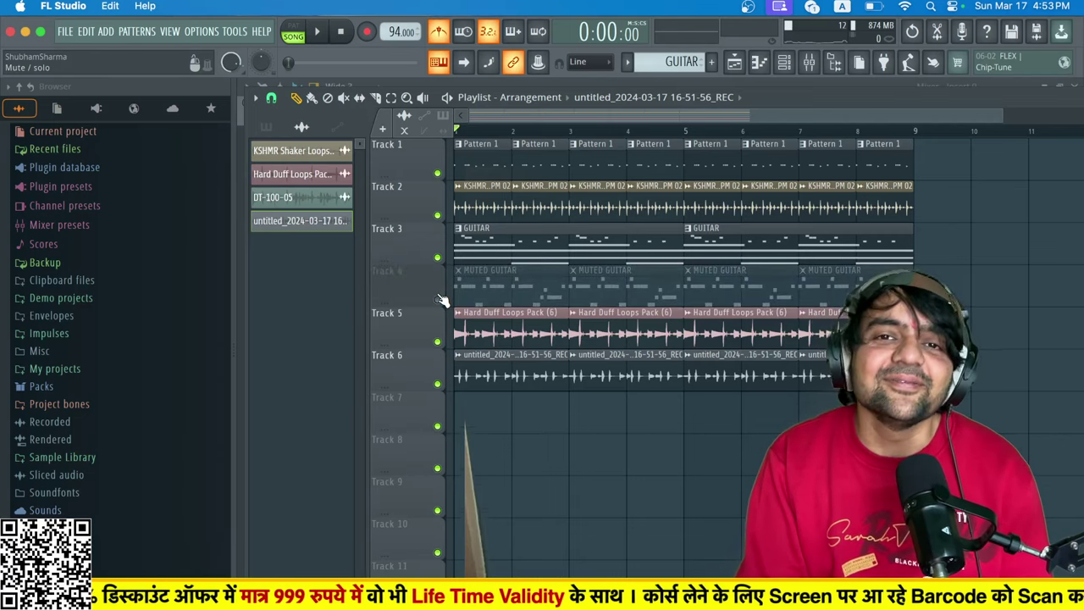
pyautogui.press('space')
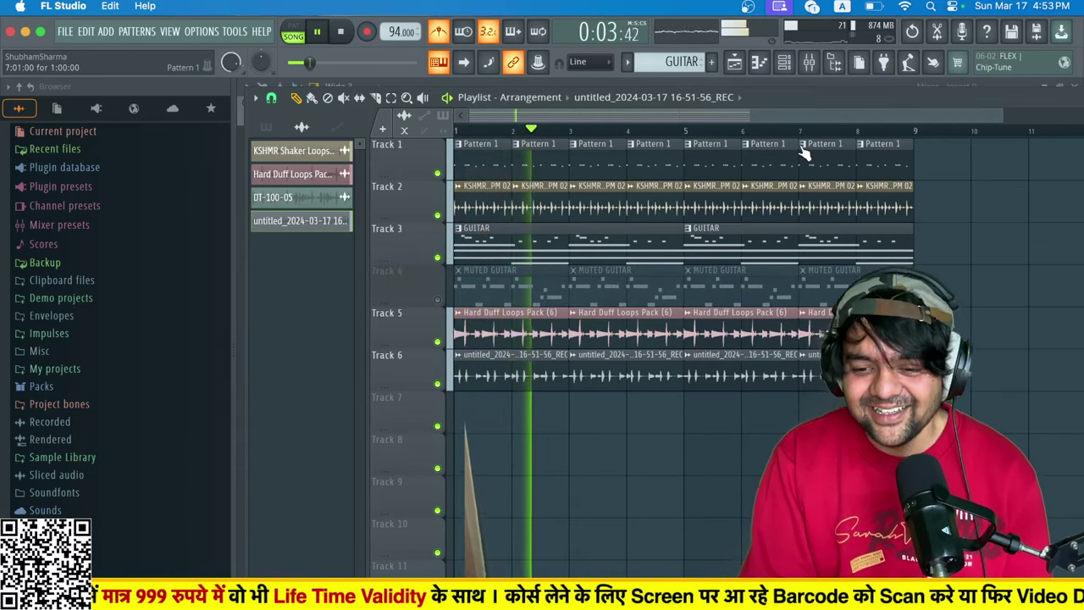
pyautogui.click(809, 63)
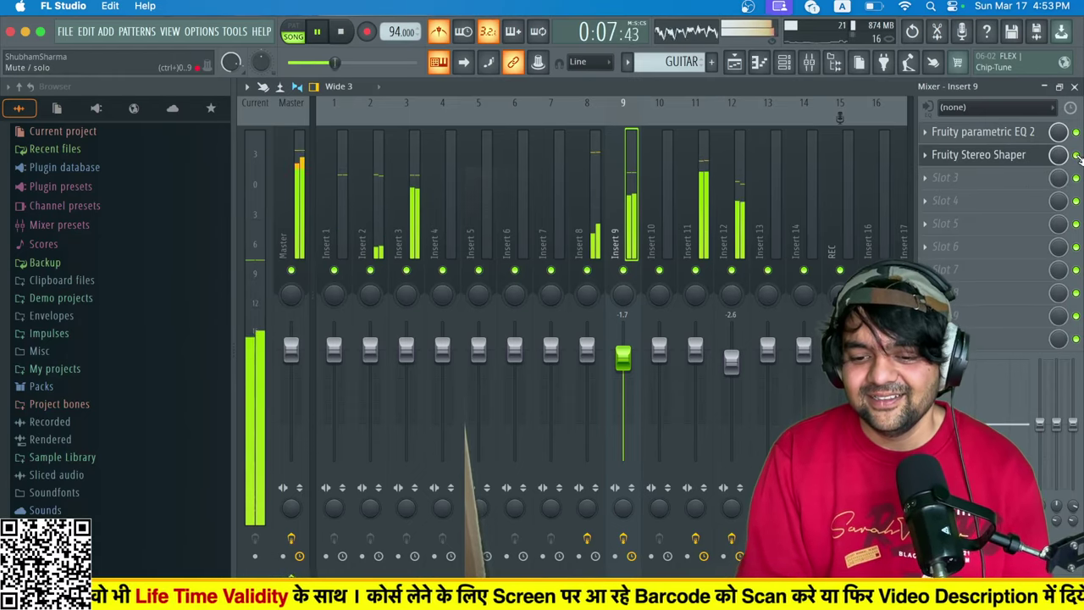
pyautogui.press('space')
# Load Fruity Compressor into Insert 9's third effect slot and replace it with Fruity Limiter.
pyautogui.click(933, 176)
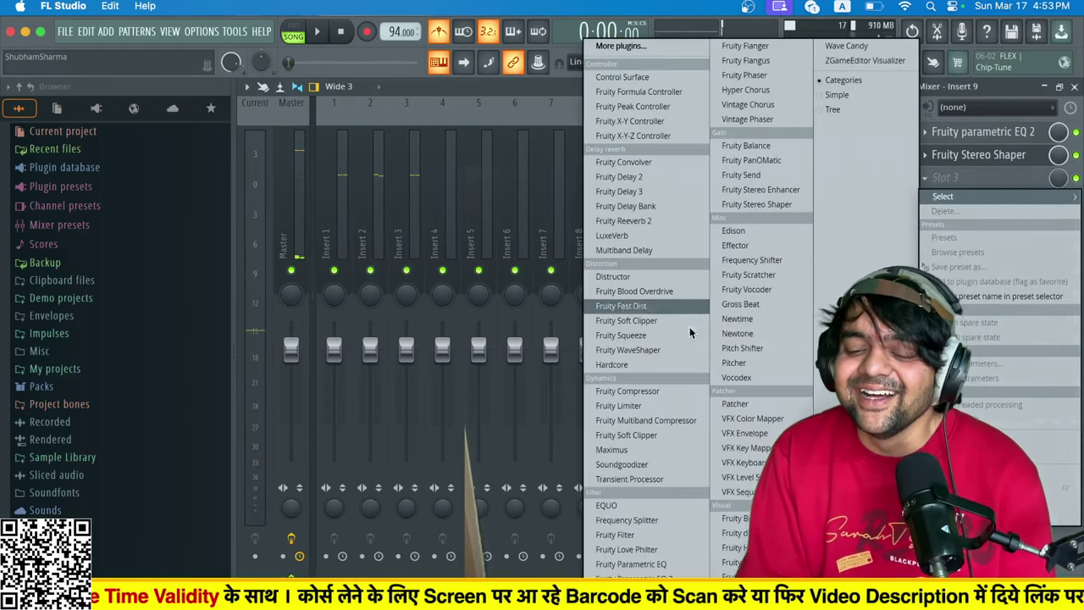
pyautogui.click(669, 392)
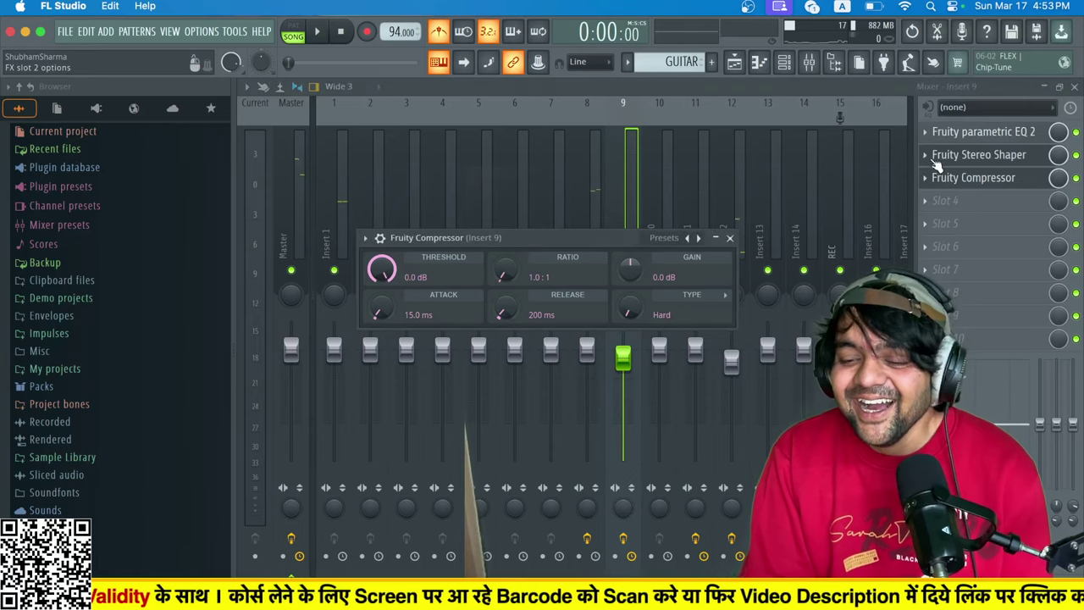
pyautogui.click(925, 177)
pyautogui.moveTo(947, 196)
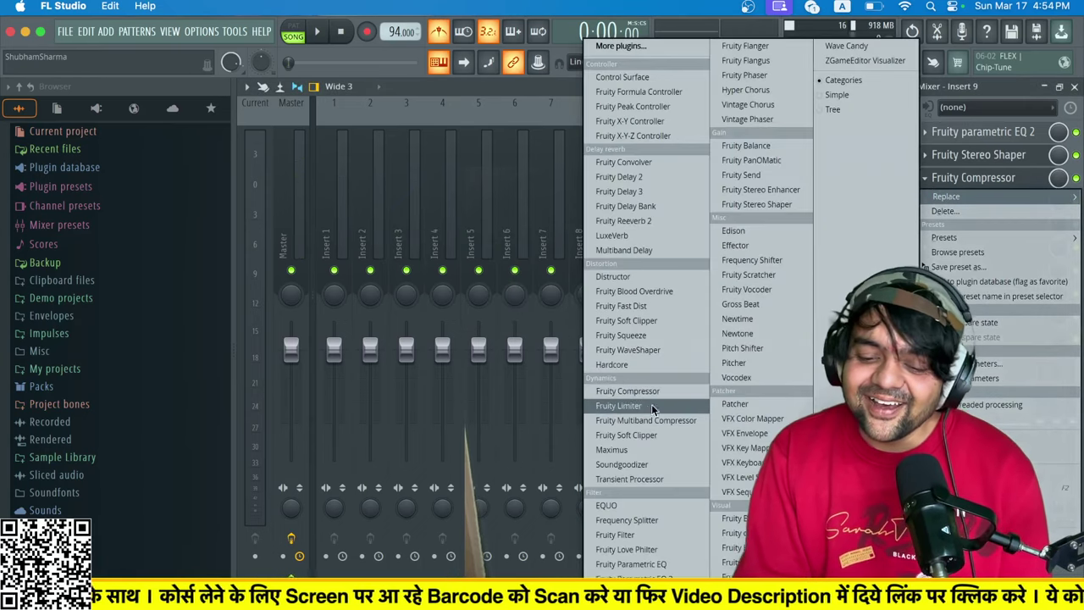
pyautogui.click(627, 406)
# Switch Fruity Limiter to compressor mode, lower the threshold and, during playback, set the ratio to 2.8:1 and raise the gain.
pyautogui.click(491, 463)
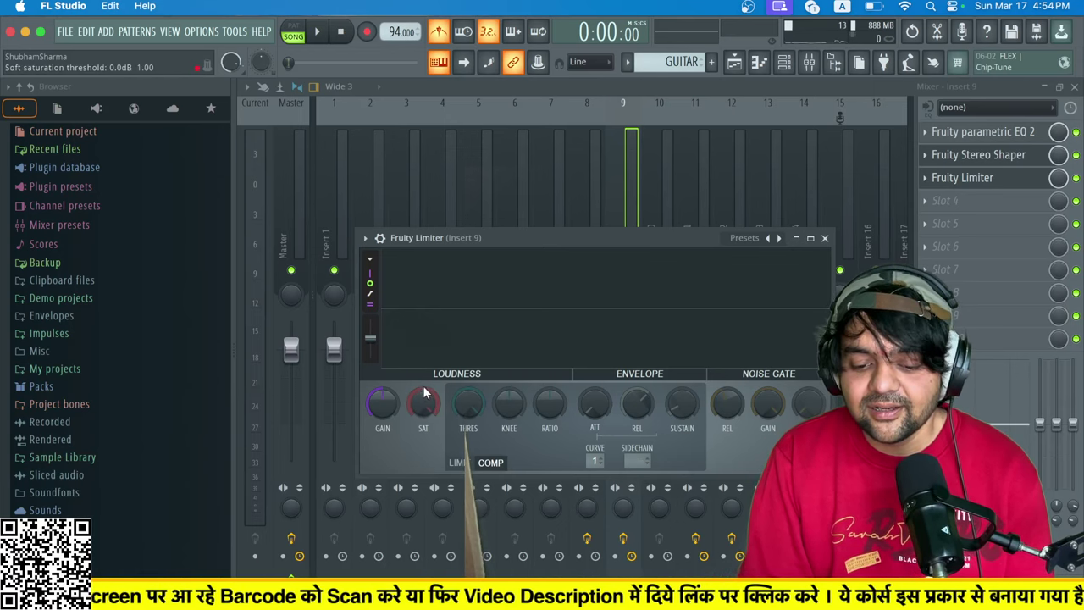
pyautogui.scroll(-10, 468, 404)
pyautogui.press('space')
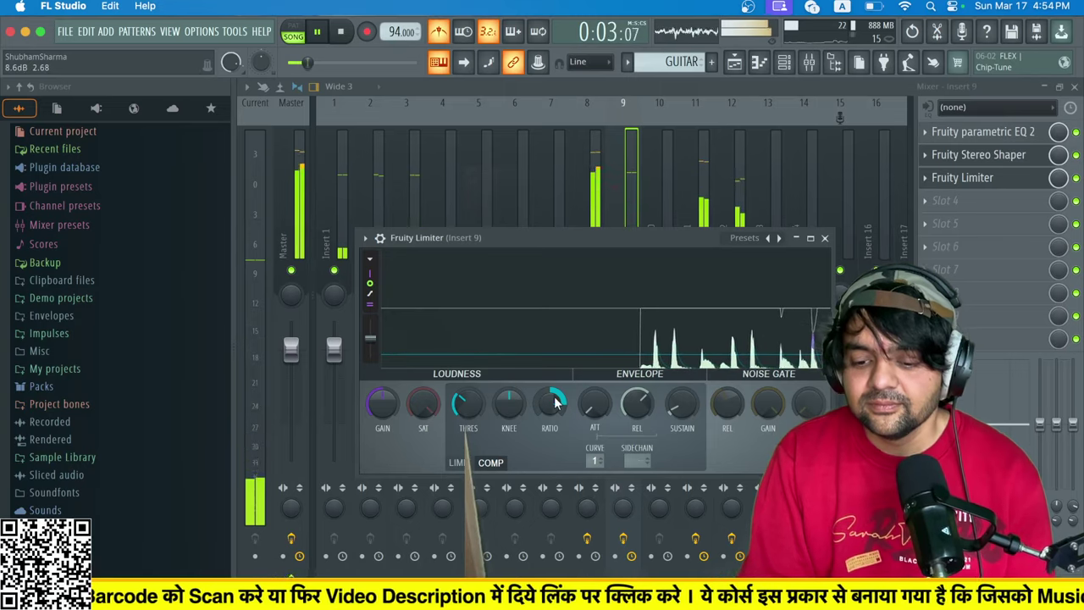
pyautogui.scroll(5, 548, 409)
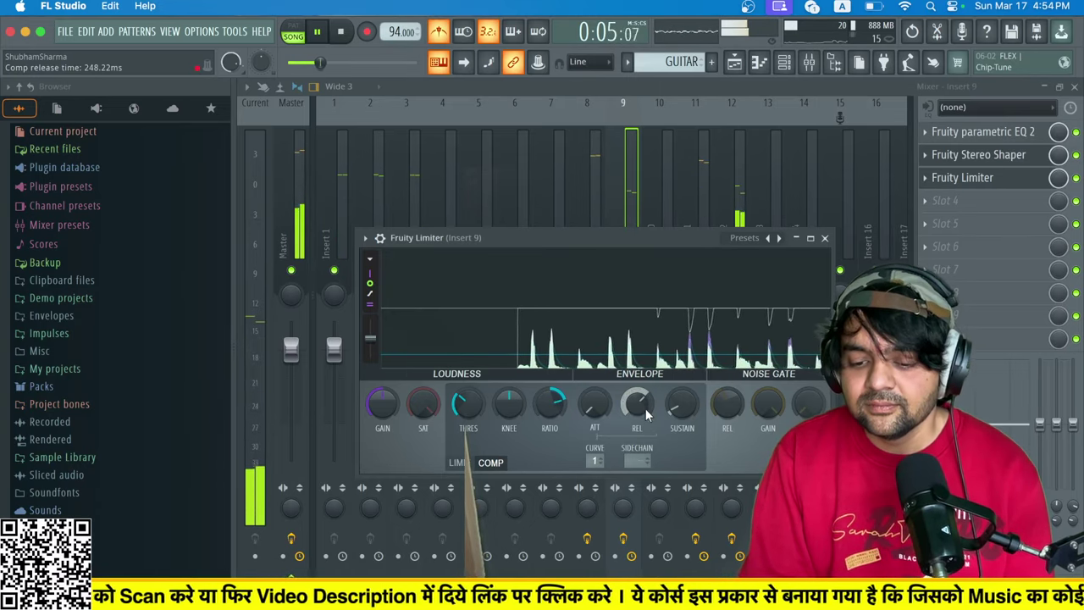
pyautogui.scroll(5, 382, 403)
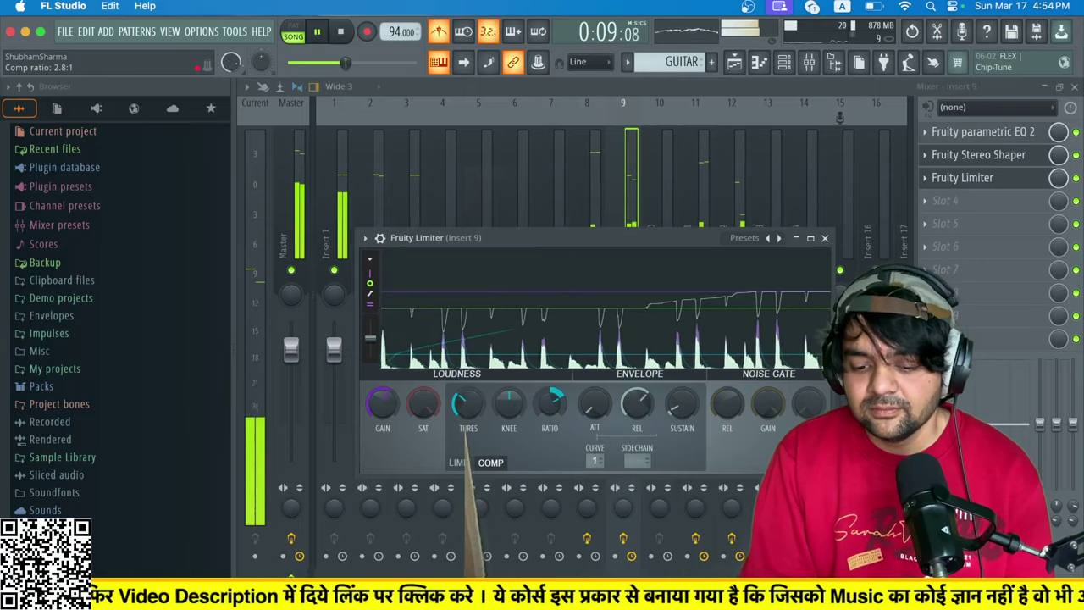
pyautogui.click(824, 239)
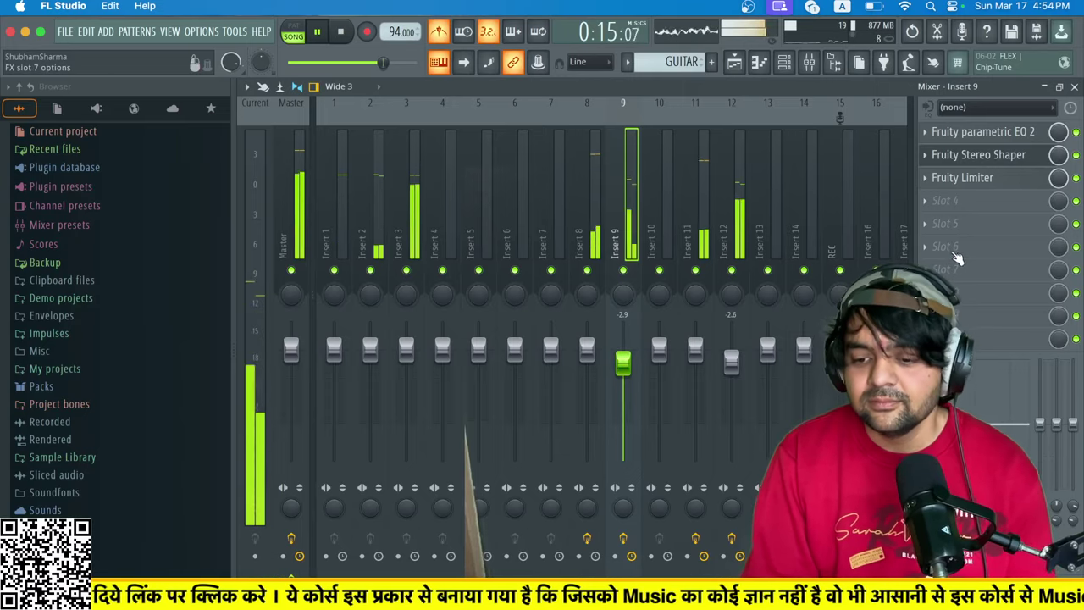
# Add Fruity Reeverb 2 to Insert 9's fourth effect slot, lower its wet level slightly, and stop playback in the playlist.
pyautogui.click(922, 206)
pyautogui.click(631, 224)
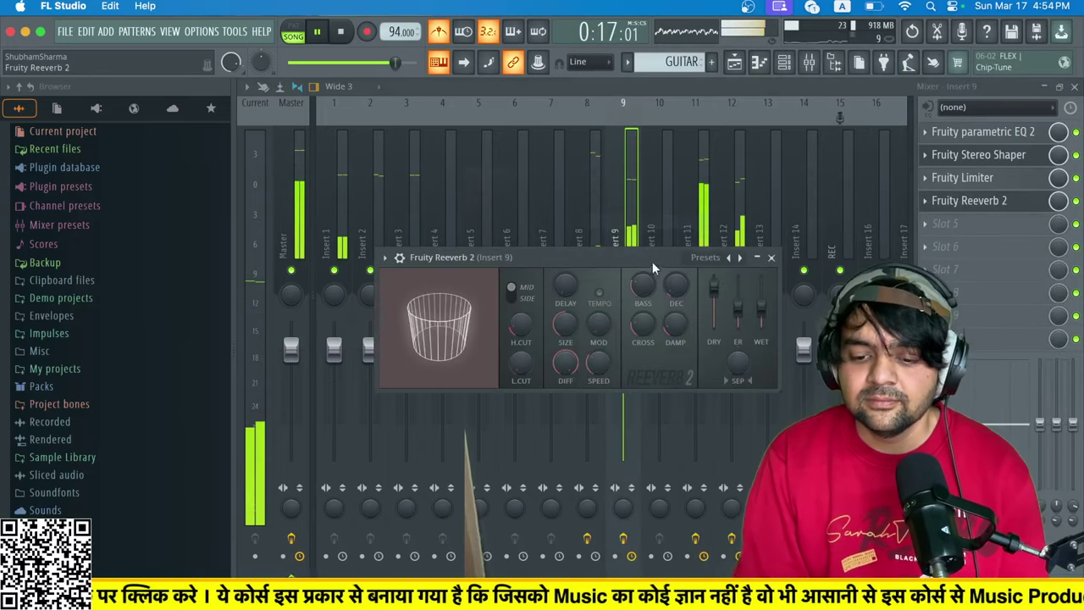
pyautogui.moveTo(764, 312); pyautogui.dragTo(764, 316)
pyautogui.click(734, 63)
pyautogui.press('space')
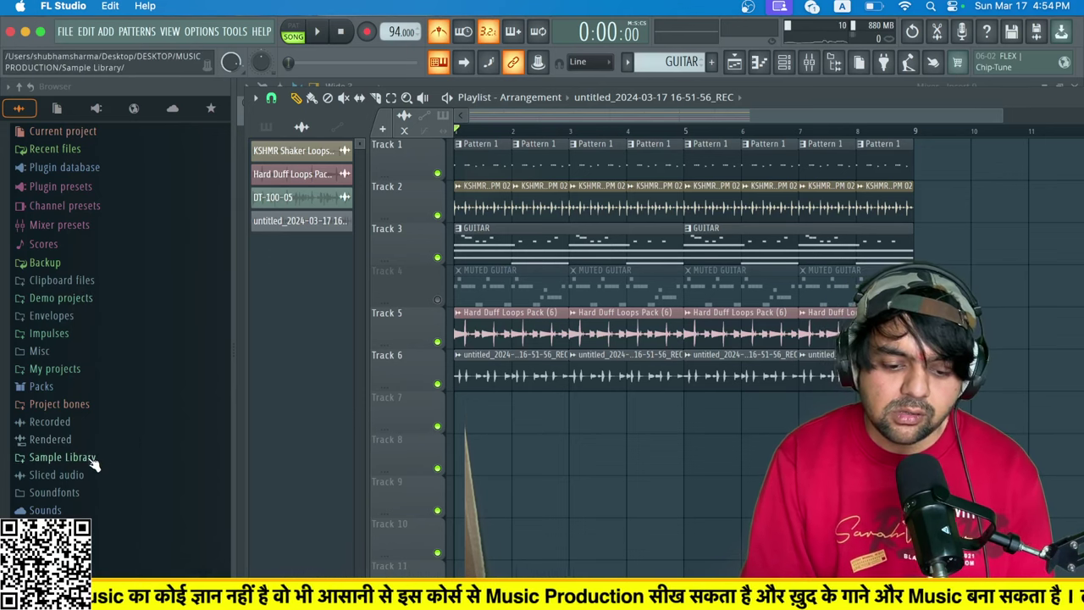
# Open the Mega Dhol Loops folder inside Dhol Dholak Desi in the Sample Library.
pyautogui.click(61, 457)
pyautogui.scroll(-10, 93, 462)
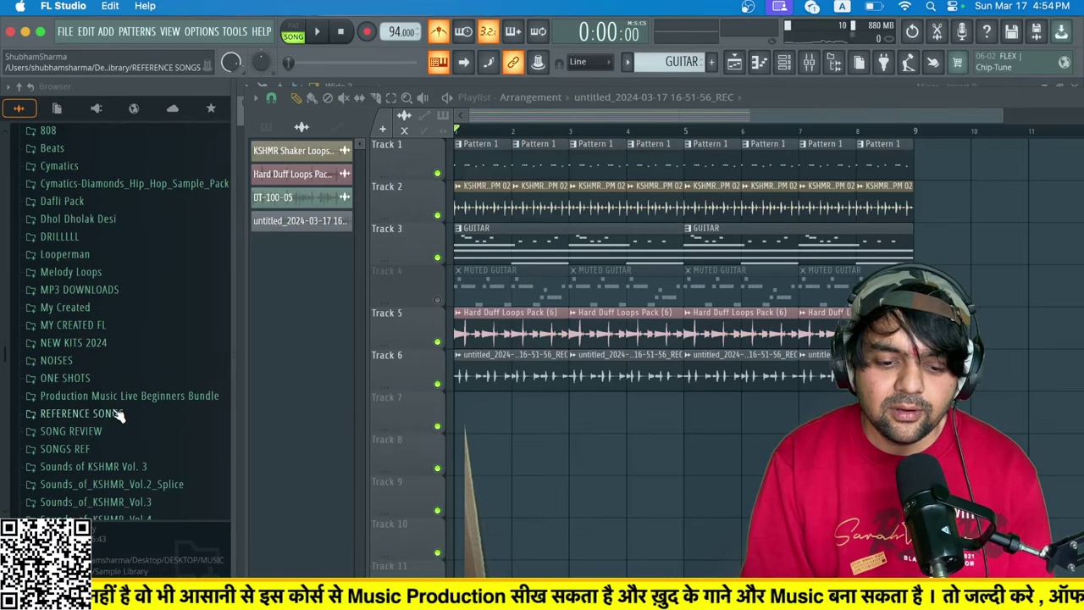
pyautogui.scroll(2, 119, 415)
pyautogui.click(96, 256)
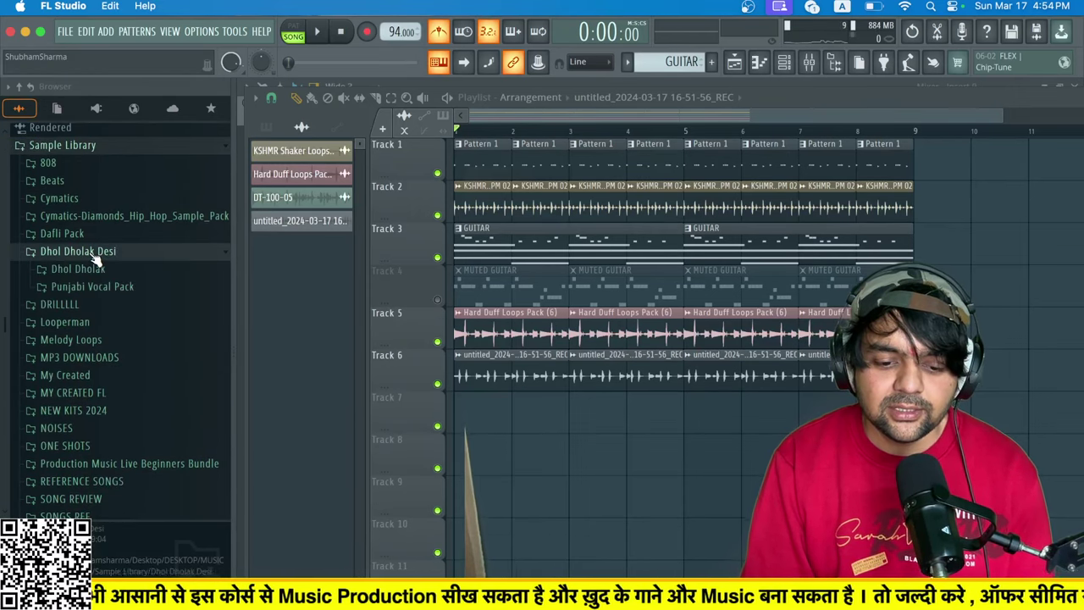
pyautogui.click(84, 269)
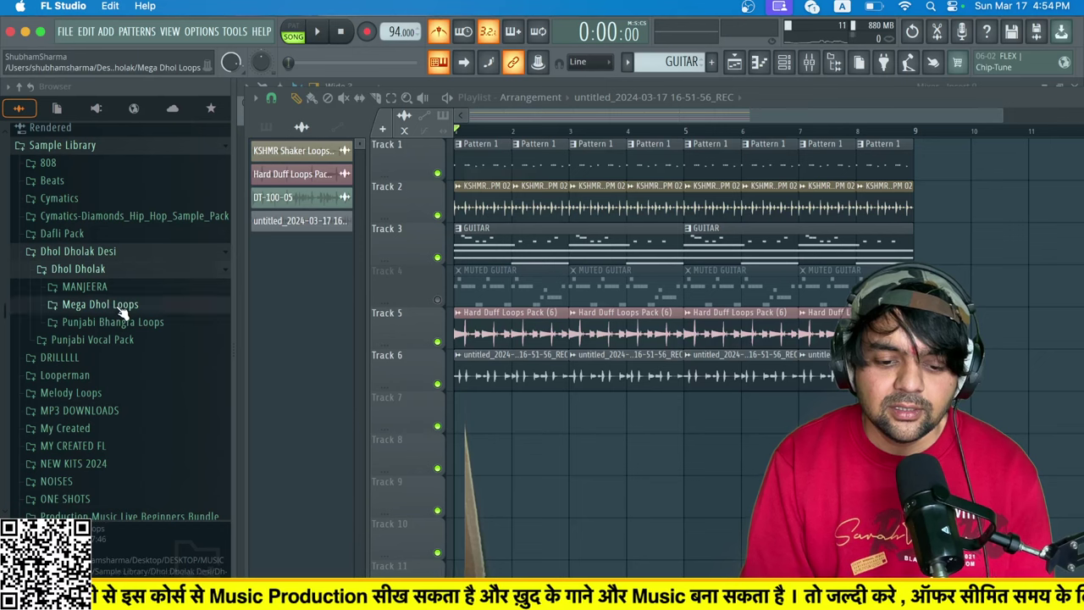
pyautogui.click(100, 305)
pyautogui.click(121, 342)
# Audition the loops DHOL-095-06, DHOL-095-04 and DHOL-095-03, and place DHOL-095-03 at bar 1 of Track 7.
pyautogui.click(120, 425)
pyautogui.scroll(-3, 119, 435)
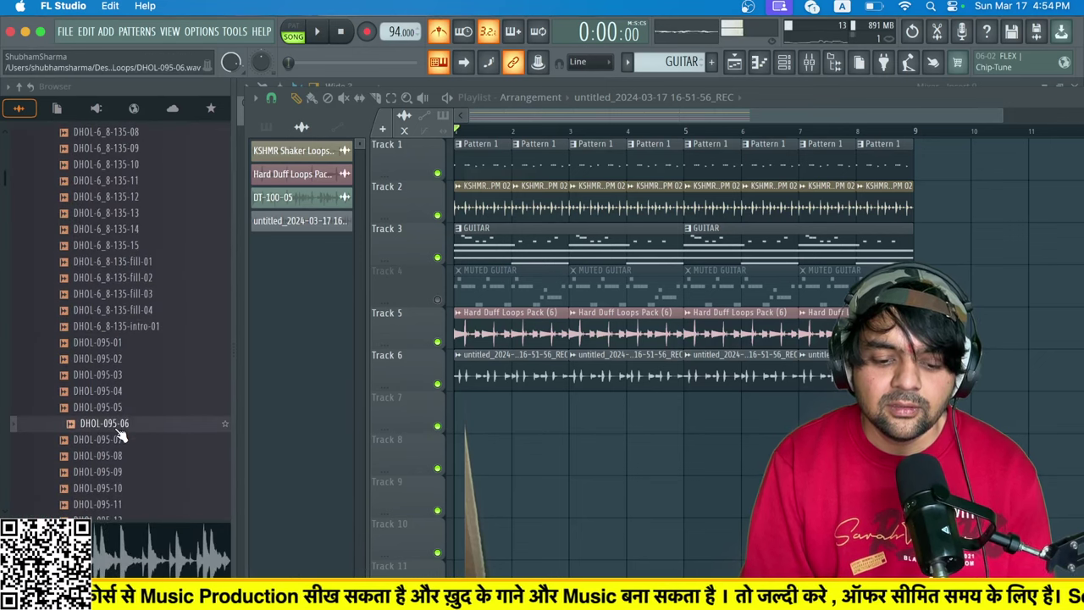
pyautogui.click(108, 393)
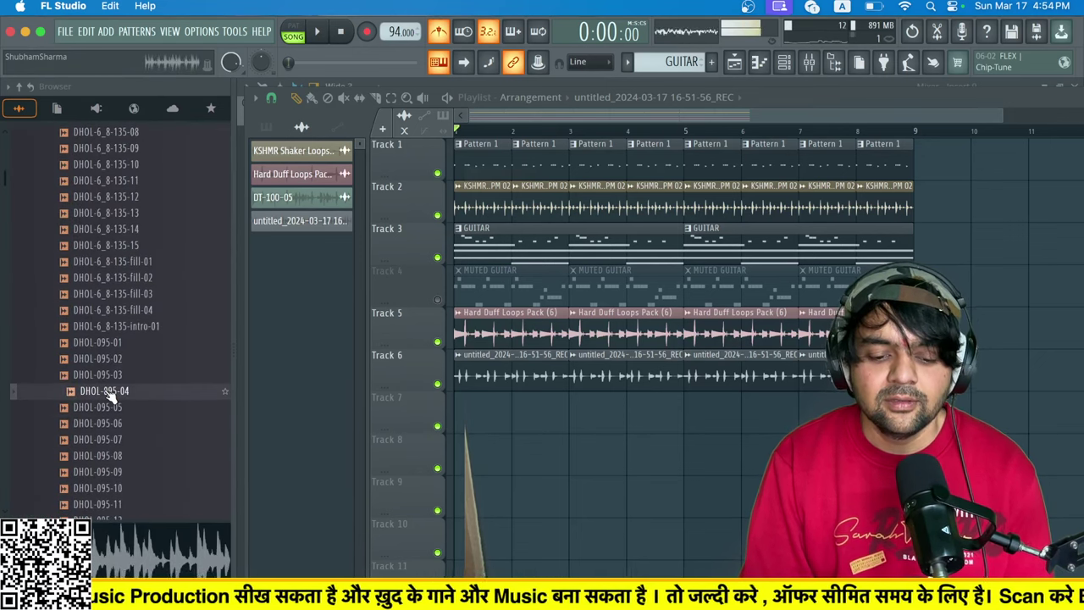
pyautogui.click(117, 377)
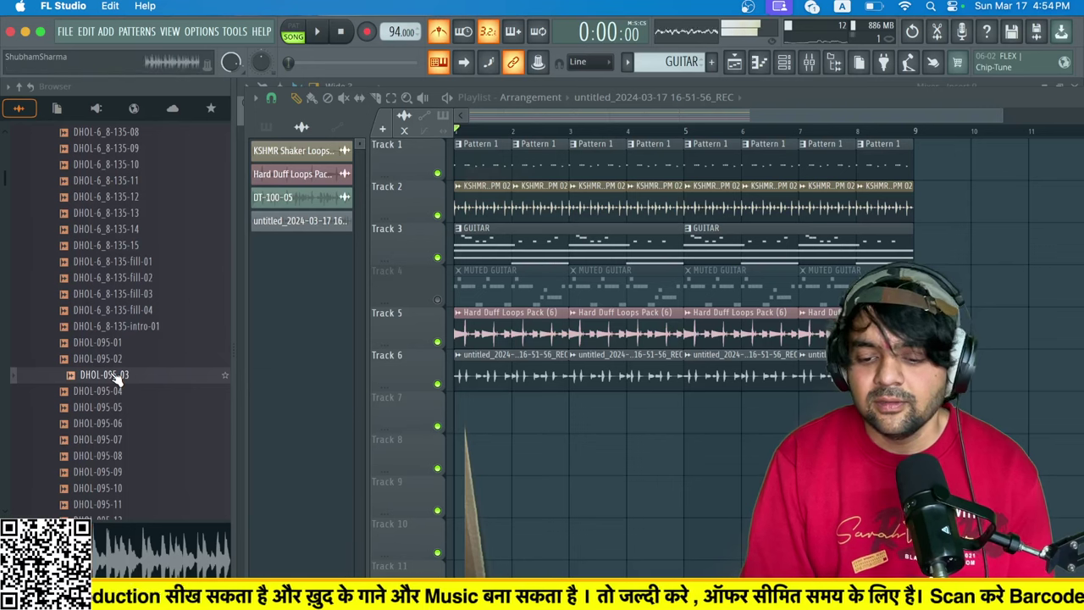
pyautogui.moveTo(117, 379); pyautogui.dragTo(473, 411)
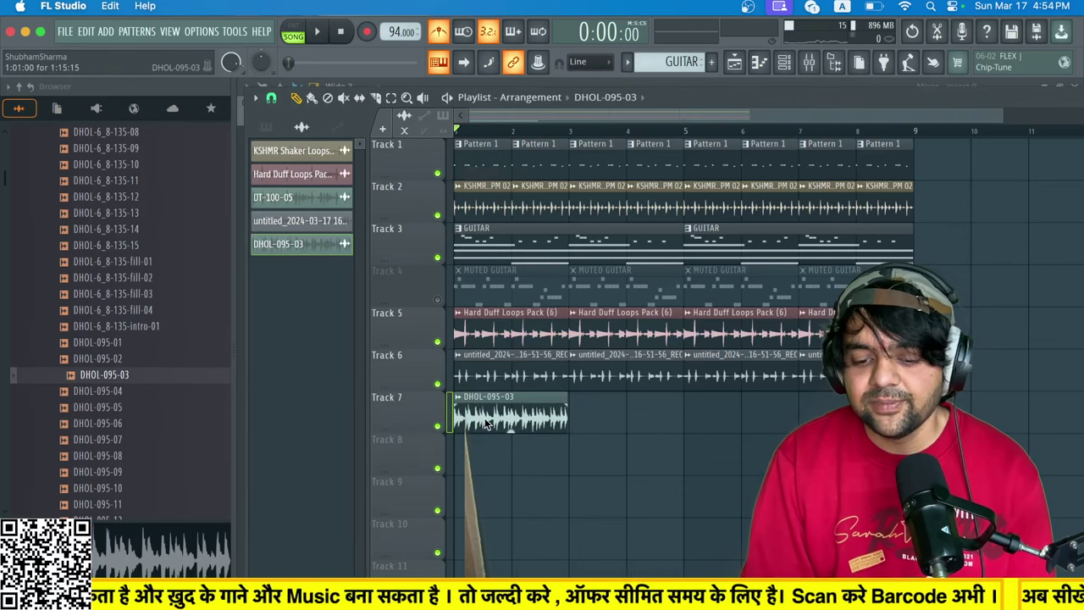
# Set the DHOL-095-03 clip's time stretching to 2 bars and close its channel settings.
pyautogui.doubleClick(487, 423)
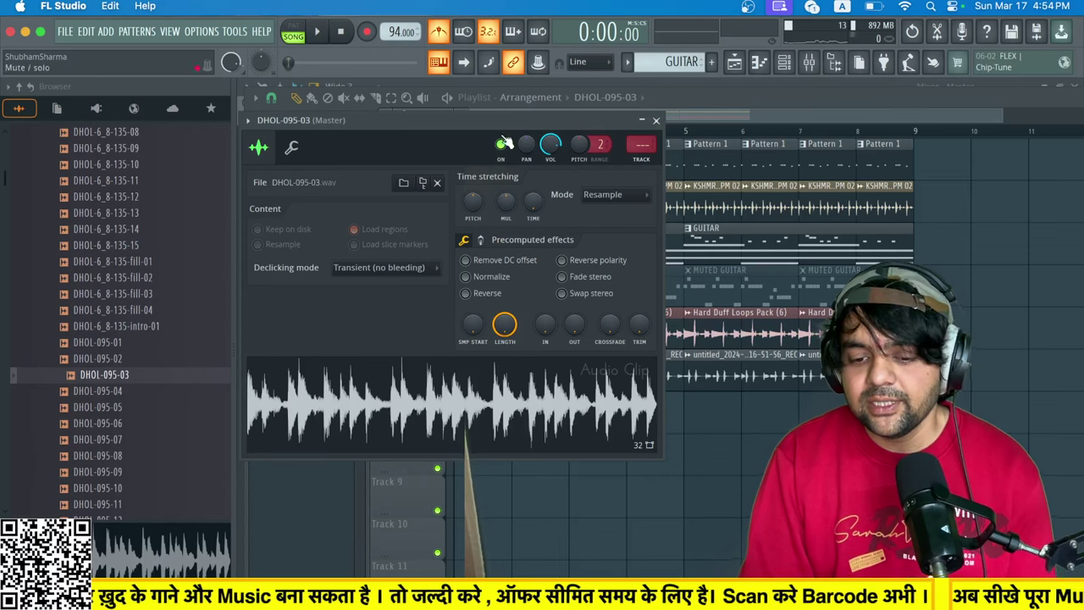
pyautogui.moveTo(493, 125); pyautogui.dragTo(597, 148)
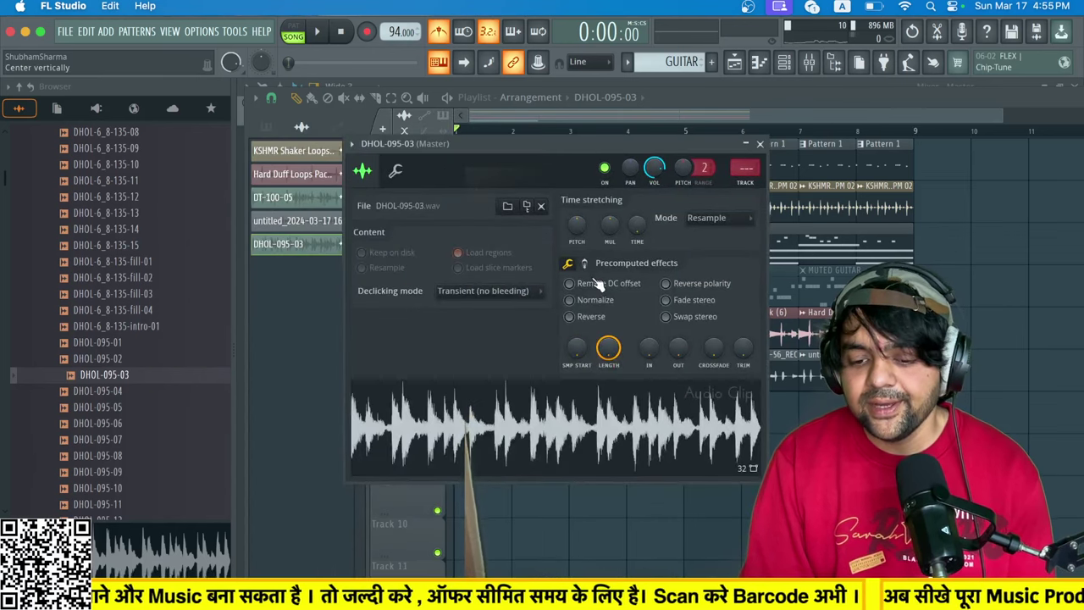
pyautogui.rightClick(642, 227)
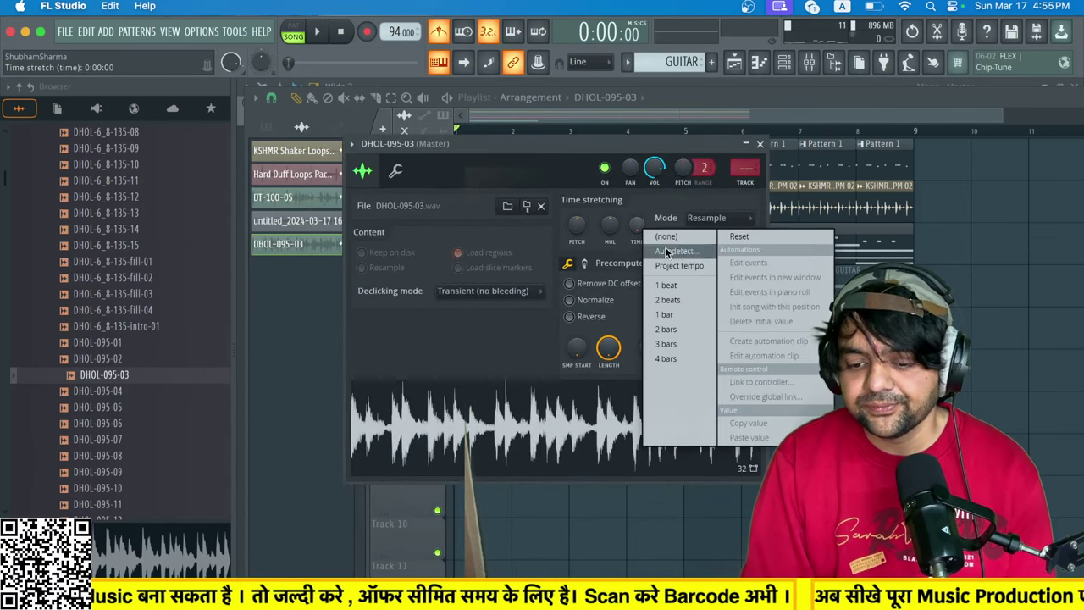
pyautogui.click(684, 326)
pyautogui.click(765, 144)
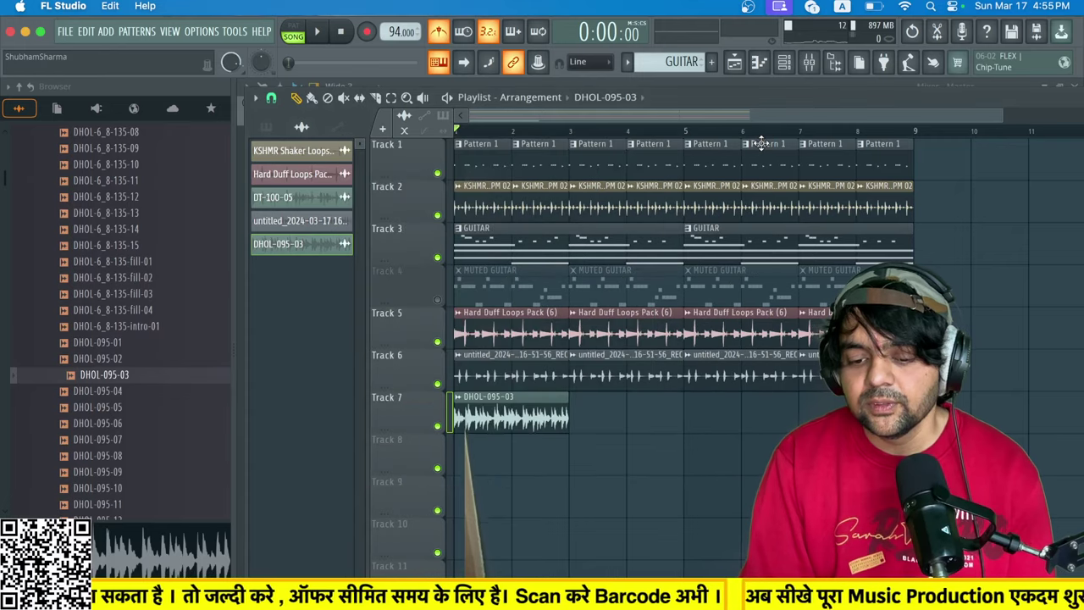
# During playback, repeat the DHOL-095-03 clip on Track 7 at bars 3, 5 and 7, and stop playback.
pyautogui.press('space')
pyautogui.click(583, 424)
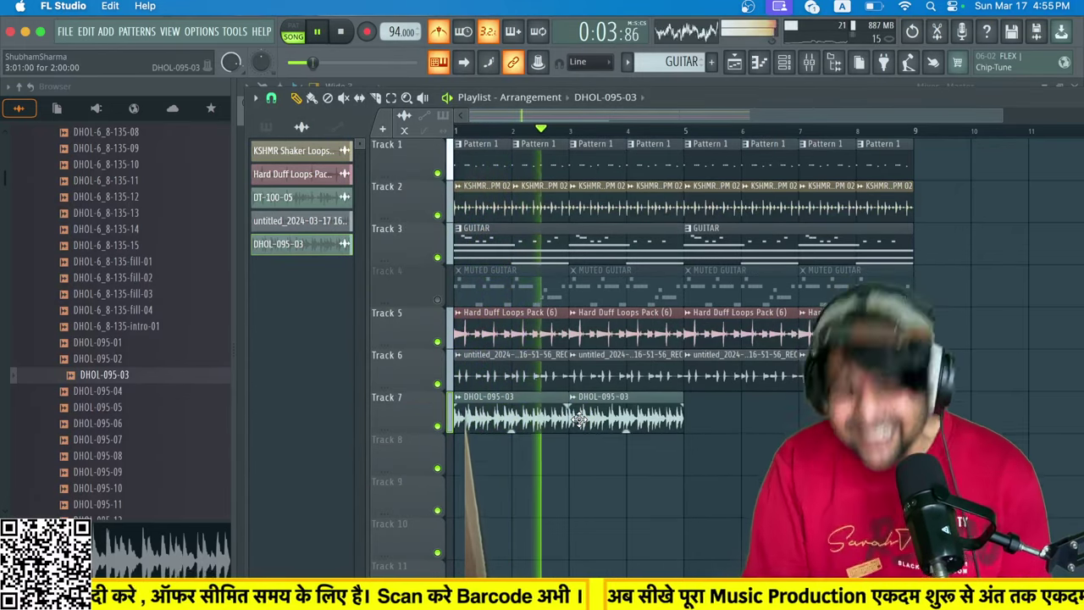
pyautogui.click(695, 418)
pyautogui.click(811, 418)
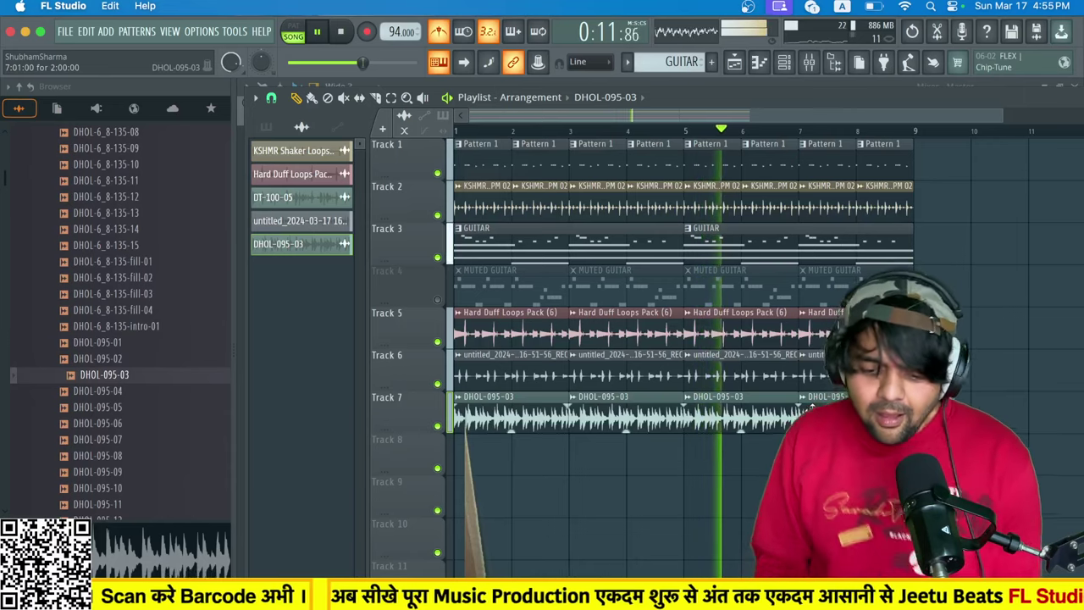
pyautogui.press('space')
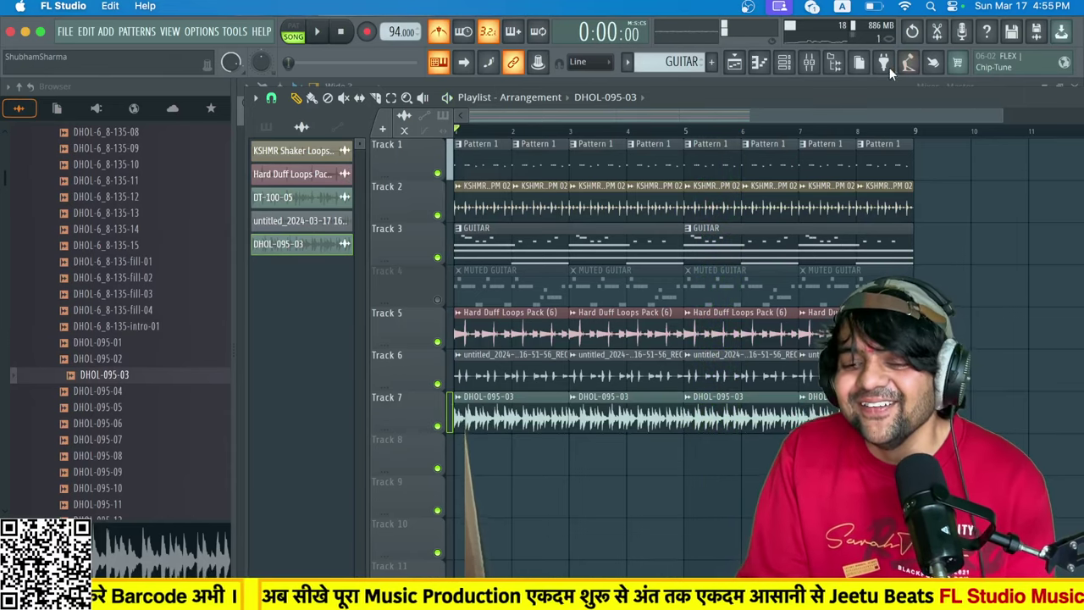
# Select Insert 17 in the mixer and set its audio input to the Scarlett's mono Input 1 for recording.
pyautogui.click(822, 63)
pyautogui.hscroll(5, 746, 231)
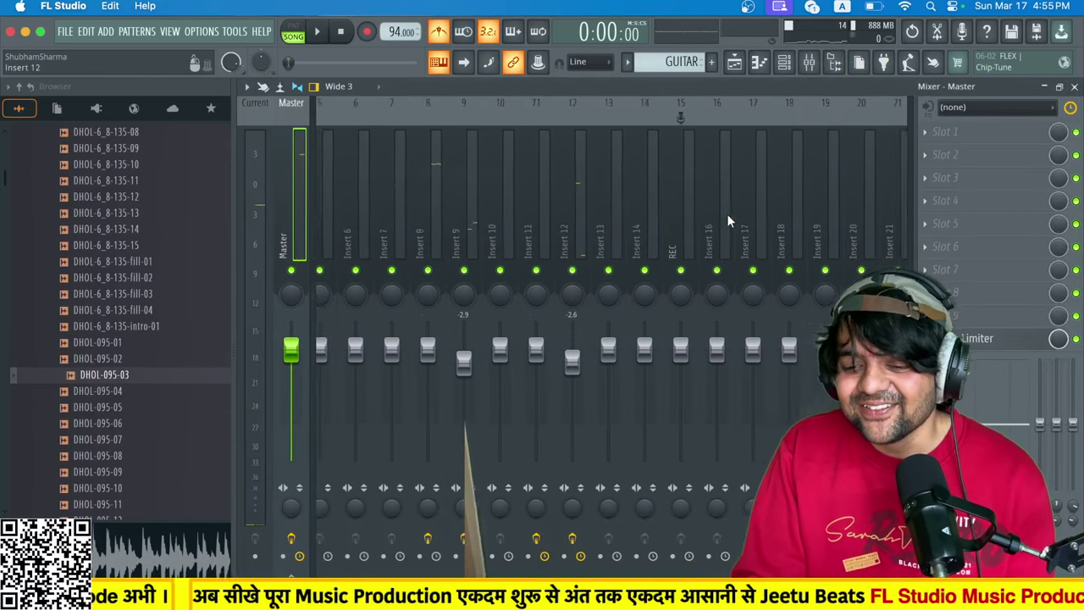
pyautogui.click(745, 220)
pyautogui.click(963, 108)
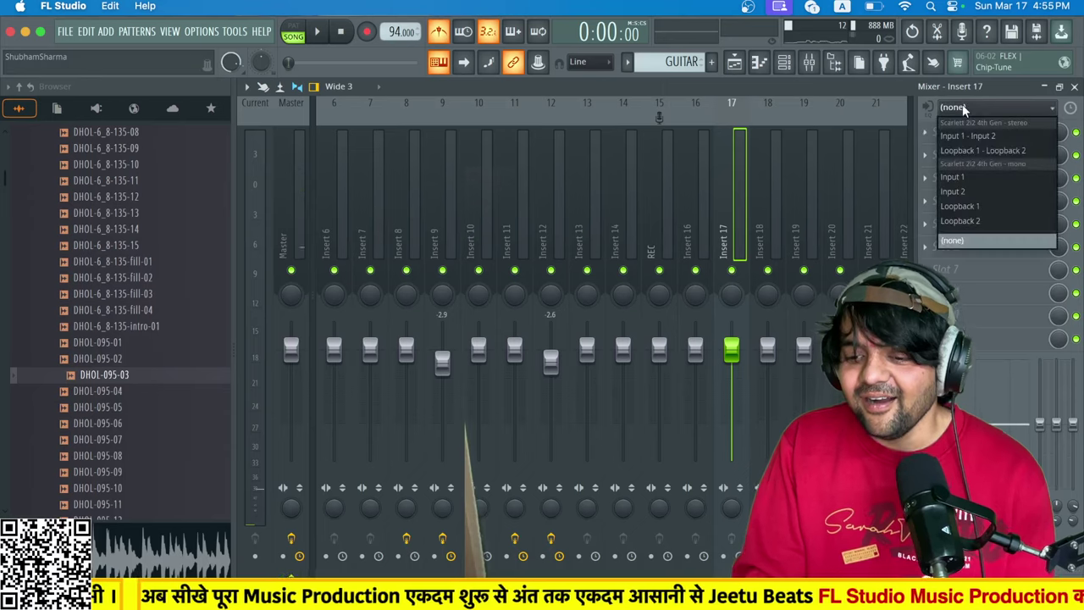
pyautogui.click(964, 178)
pyautogui.click(667, 385)
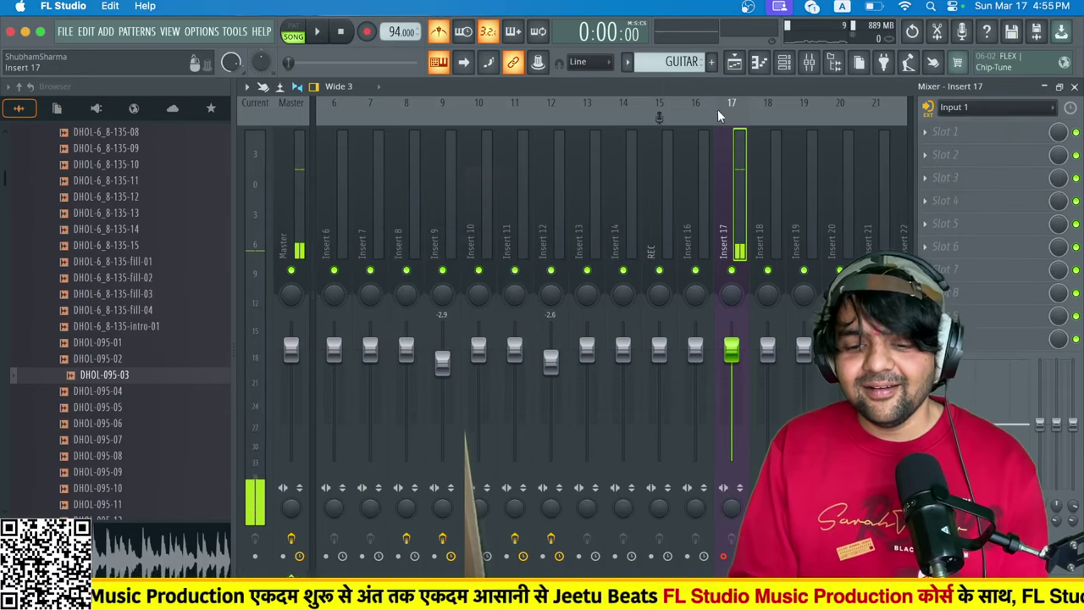
# Record the live input into the playlist as an audio clip on Track 8 from bar 1 to bar 9, and review the take.
pyautogui.click(733, 68)
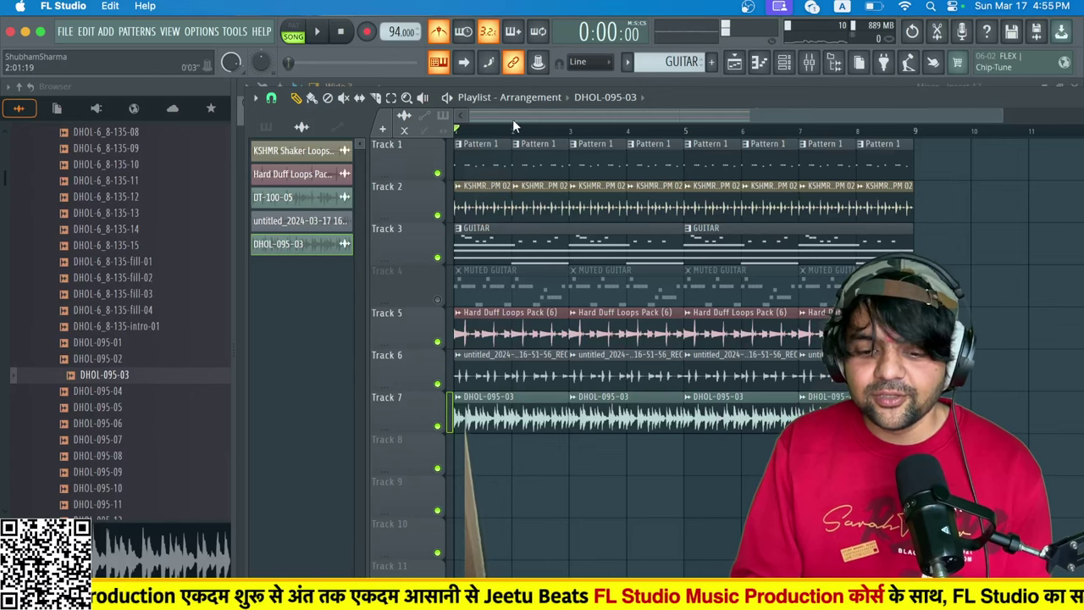
pyautogui.click(366, 32)
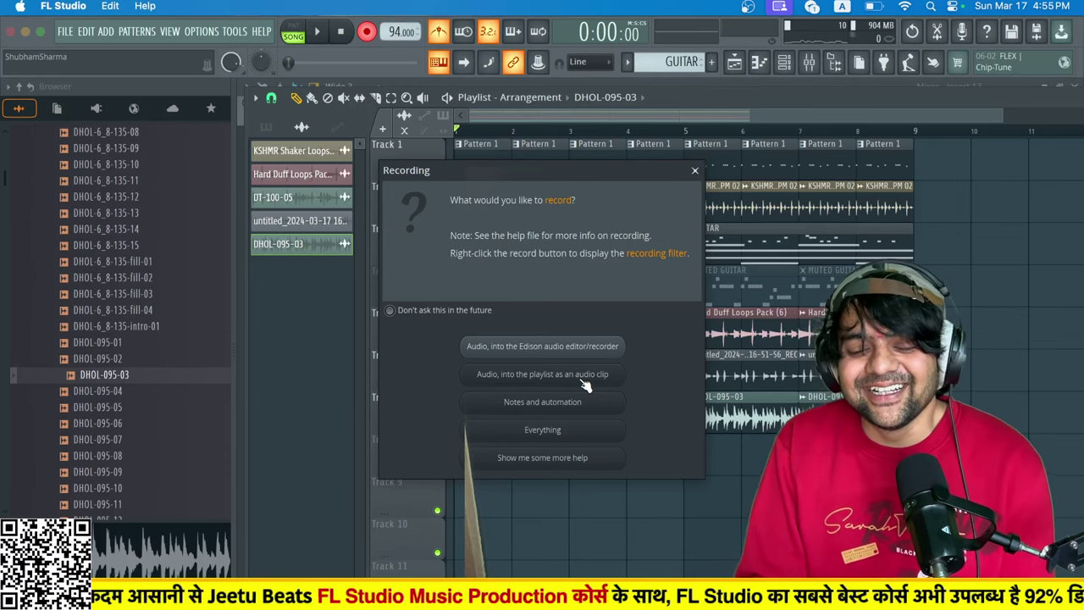
pyautogui.click(584, 376)
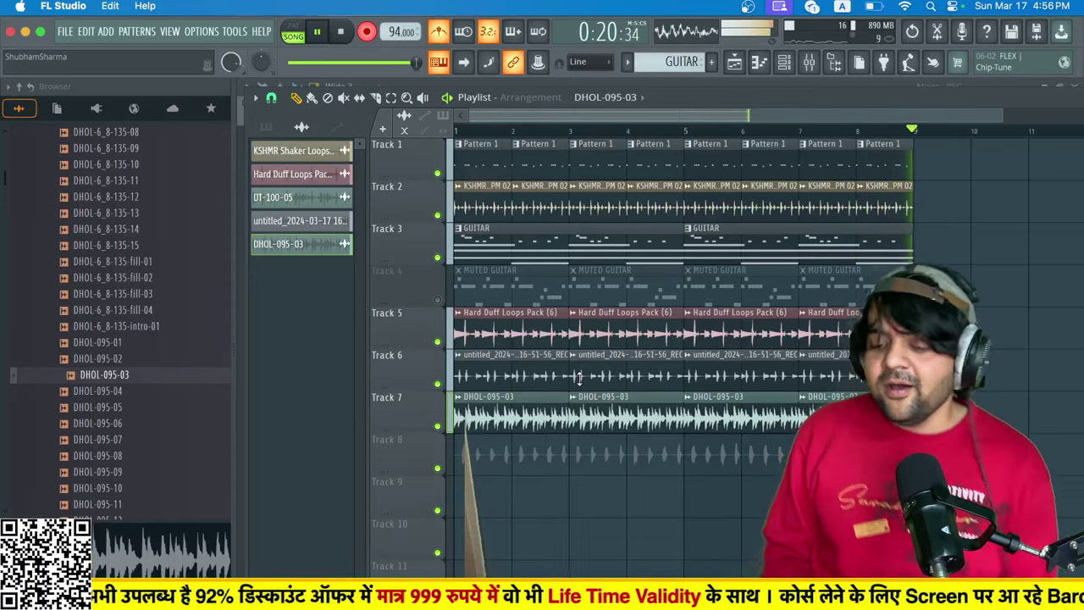
pyautogui.press('space')
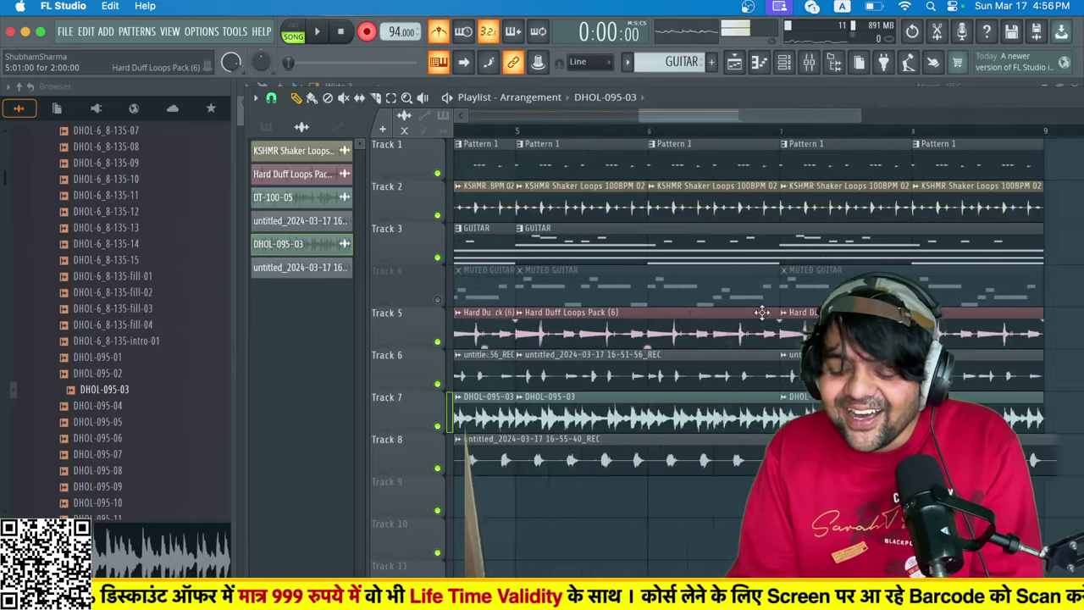
pyautogui.hscroll(10, 763, 312)
pyautogui.hscroll(-10, 763, 313)
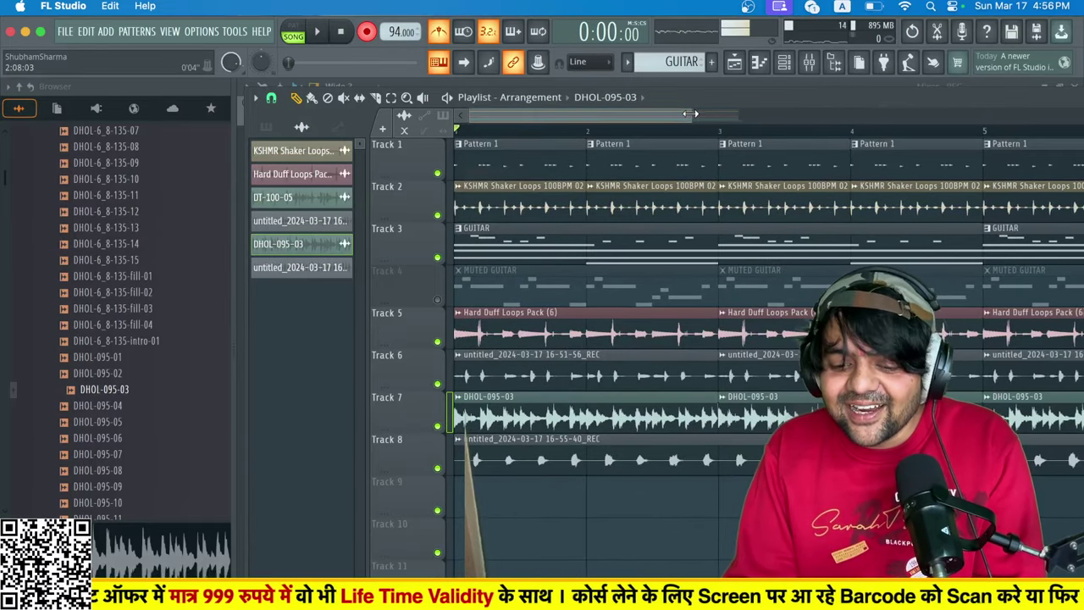
pyautogui.moveTo(691, 114); pyautogui.dragTo(959, 113)
pyautogui.scroll(5, 787, 389)
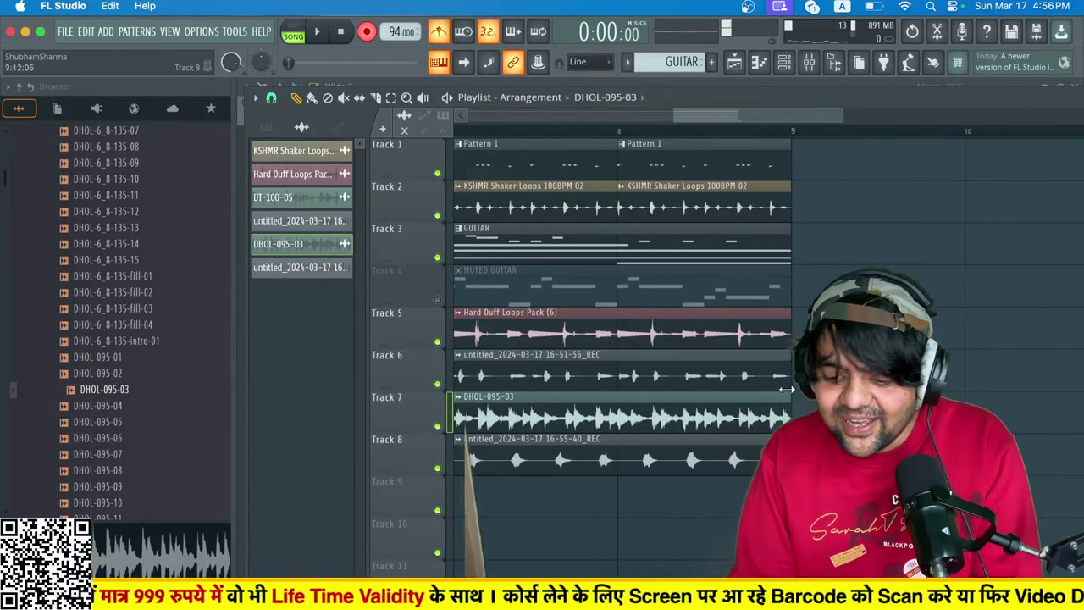
pyautogui.click(807, 64)
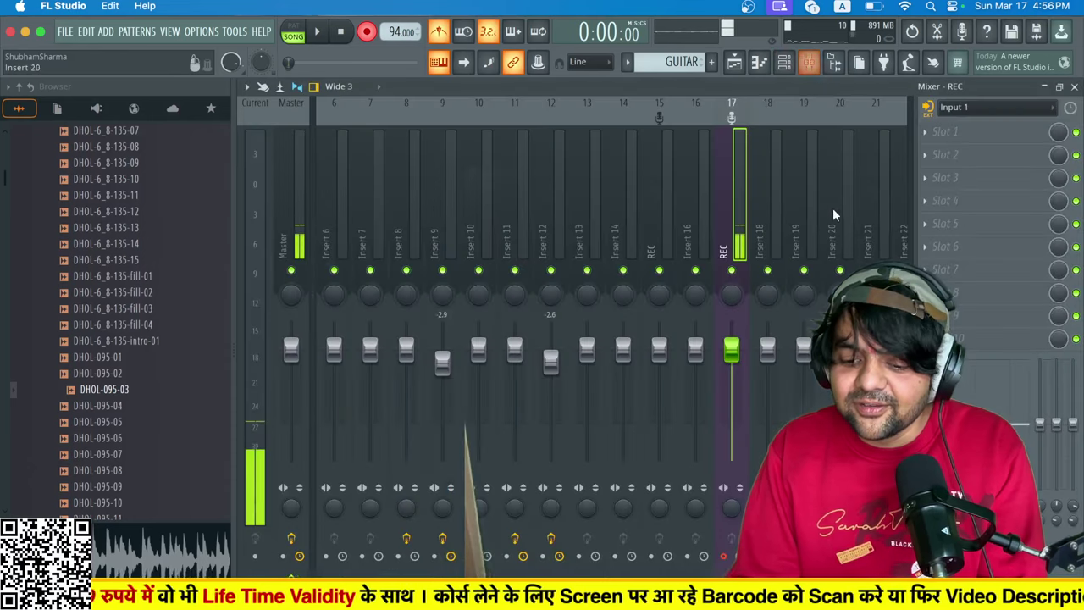
pyautogui.click(734, 64)
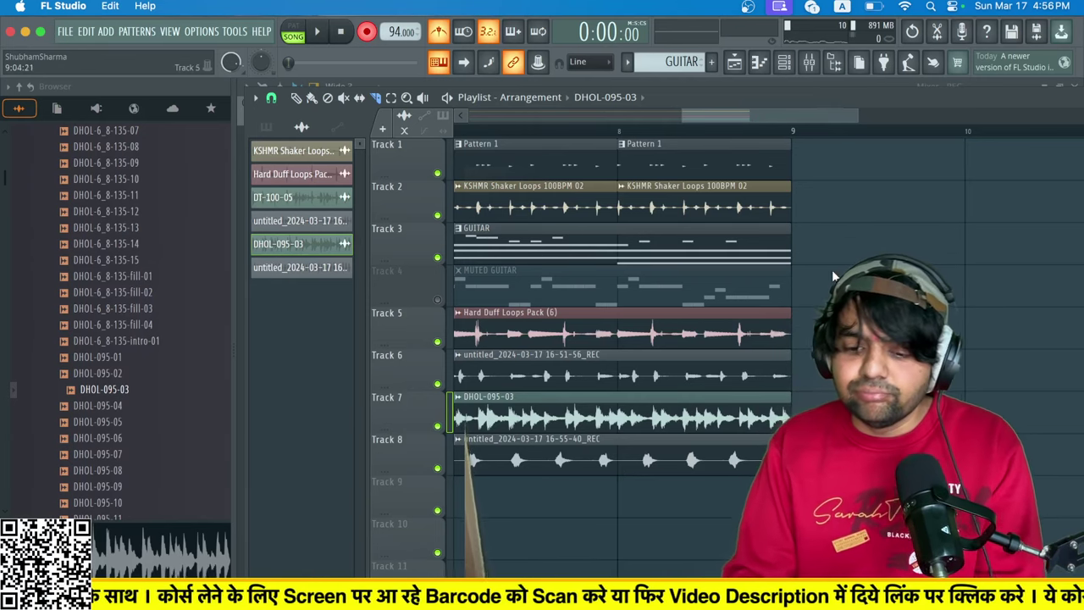
pyautogui.hscroll(-10, 733, 150)
pyautogui.press('space')
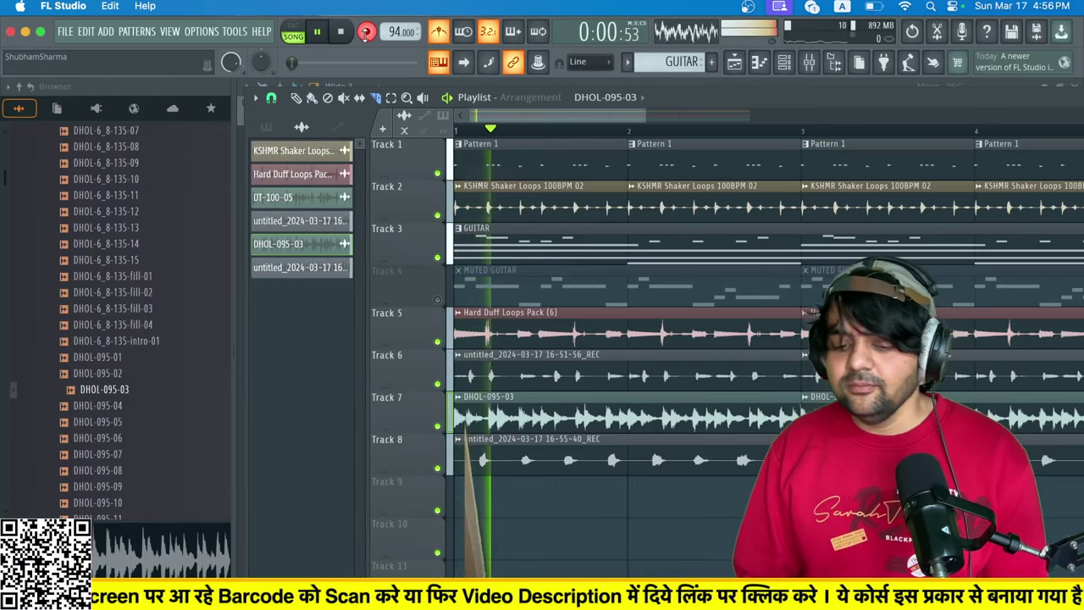
pyautogui.press('space')
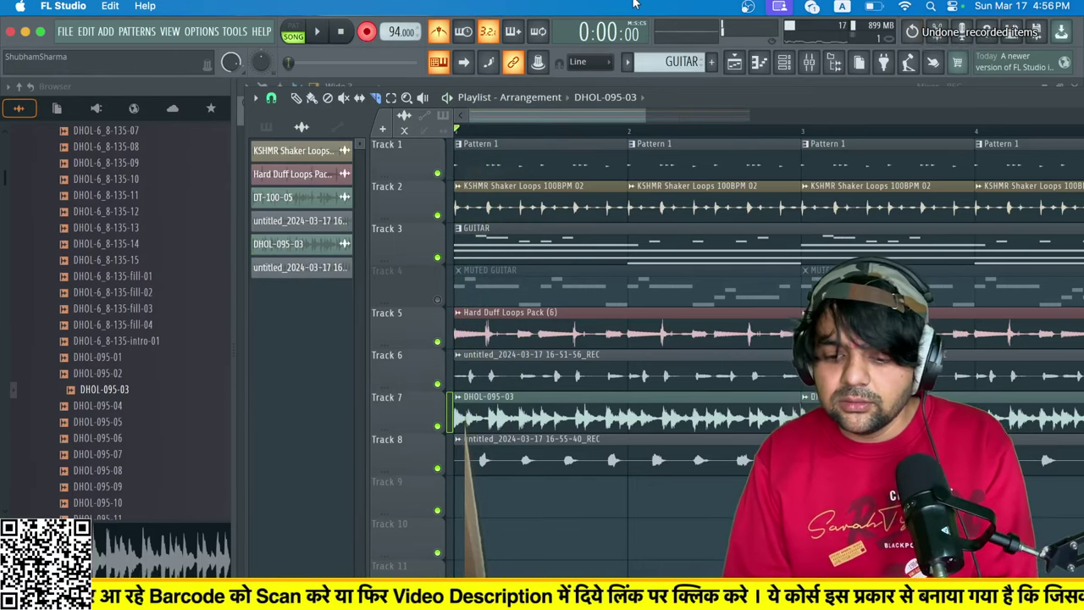
# Record another live take of the REC mixer track into the playlist over the full eight-bar arrangement, and stop the recording.
pyautogui.click(809, 62)
pyautogui.press('space')
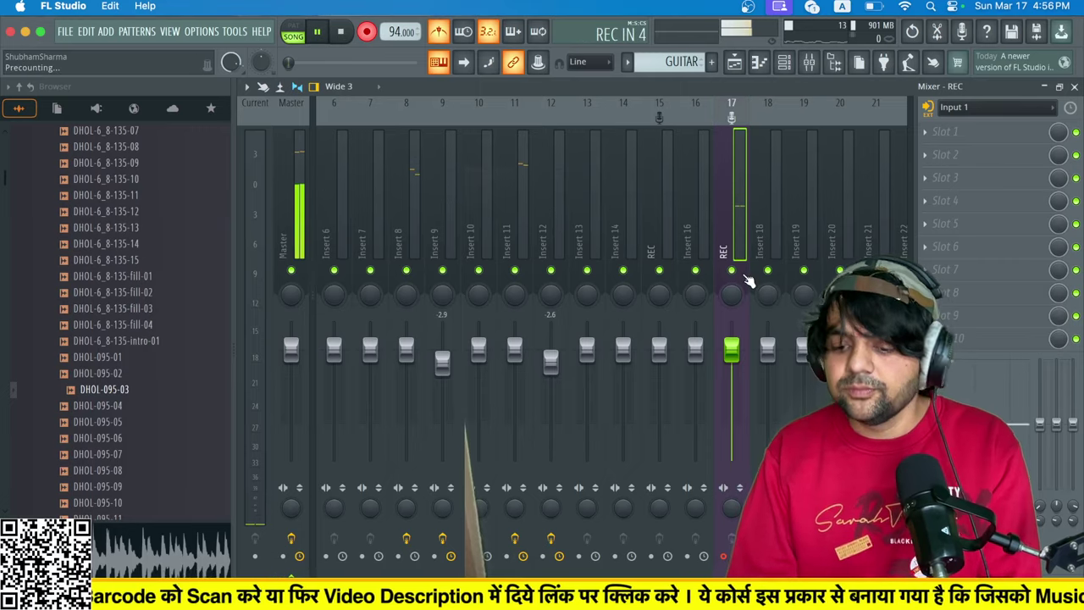
pyautogui.click(732, 62)
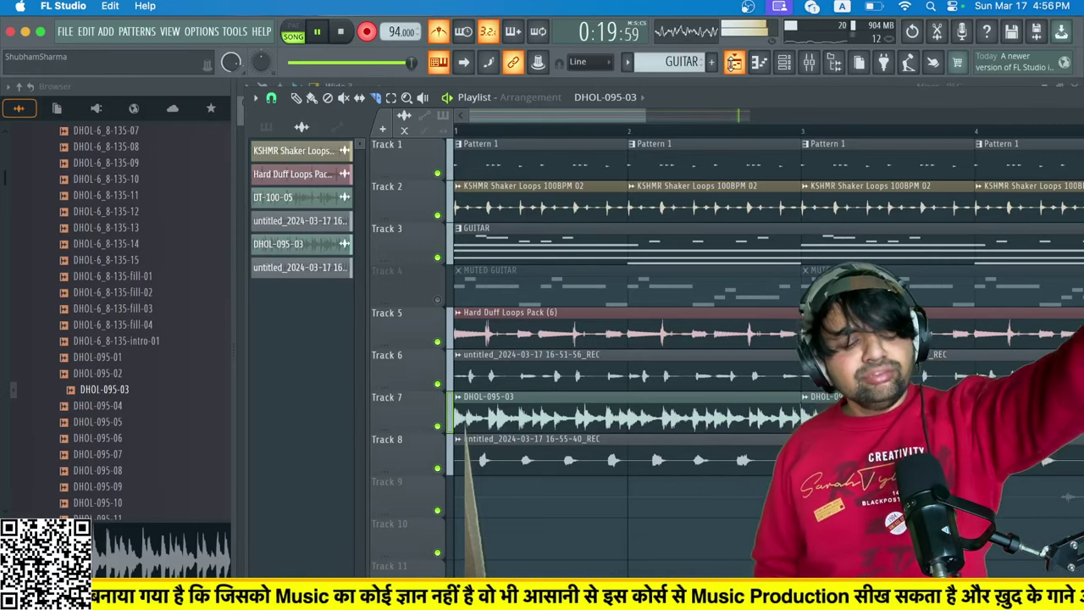
pyautogui.press('space')
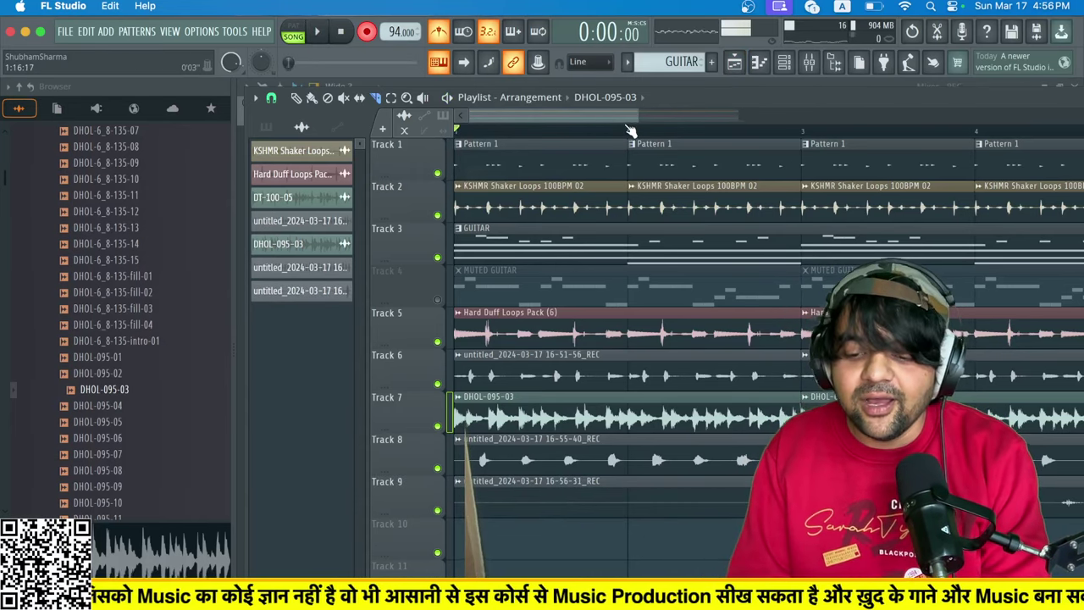
# Set the playlist snap to 1/2 beat and trim the silent start of the Track 8 recording to about 1:02:15.
pyautogui.moveTo(638, 116); pyautogui.dragTo(492, 117)
pyautogui.click(271, 98)
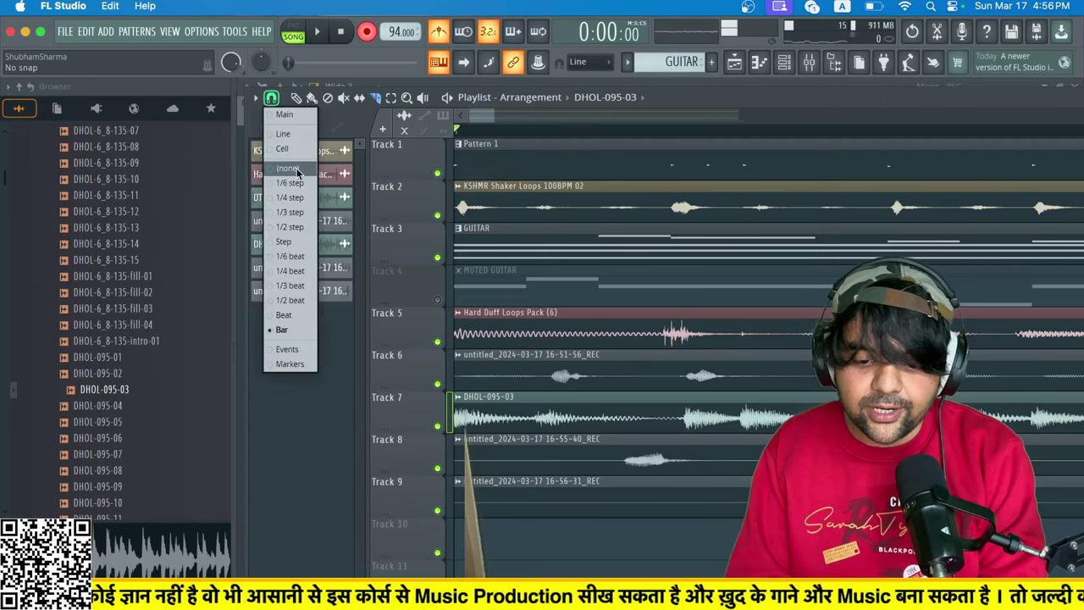
pyautogui.click(303, 301)
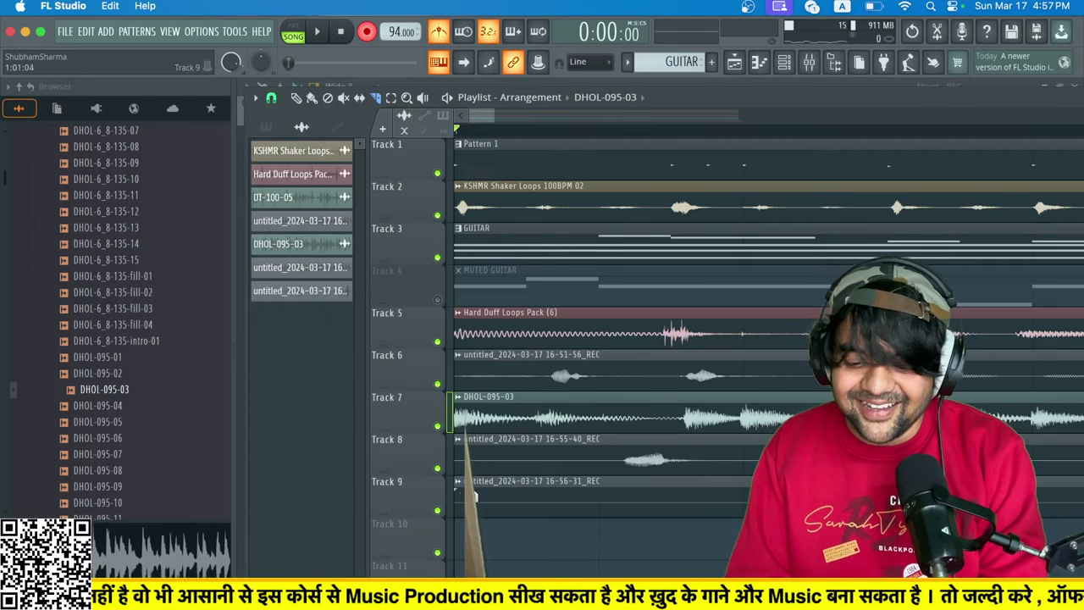
pyautogui.click(816, 64)
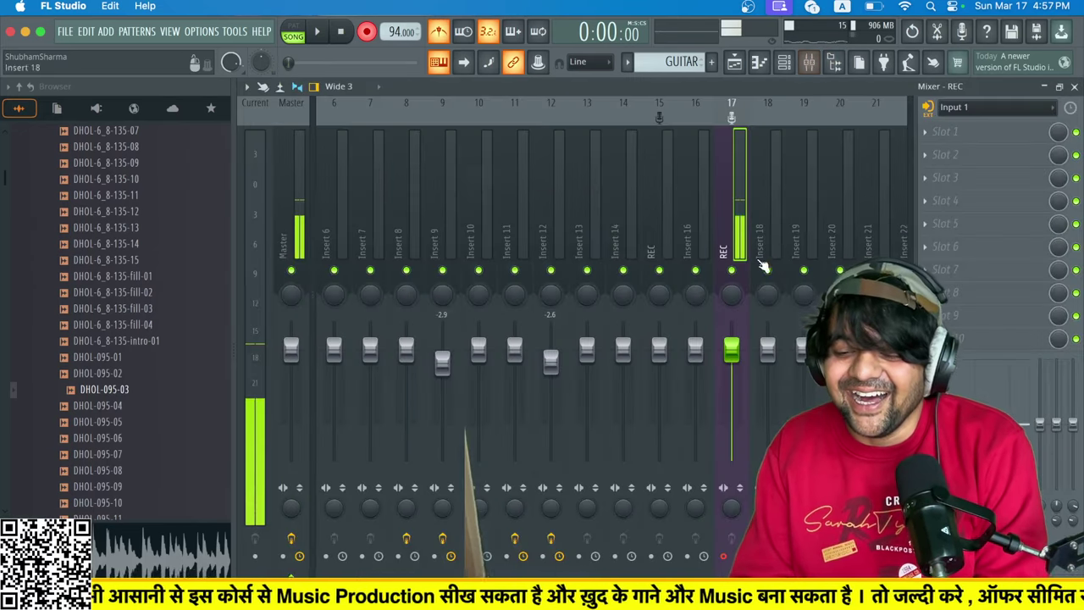
pyautogui.click(734, 68)
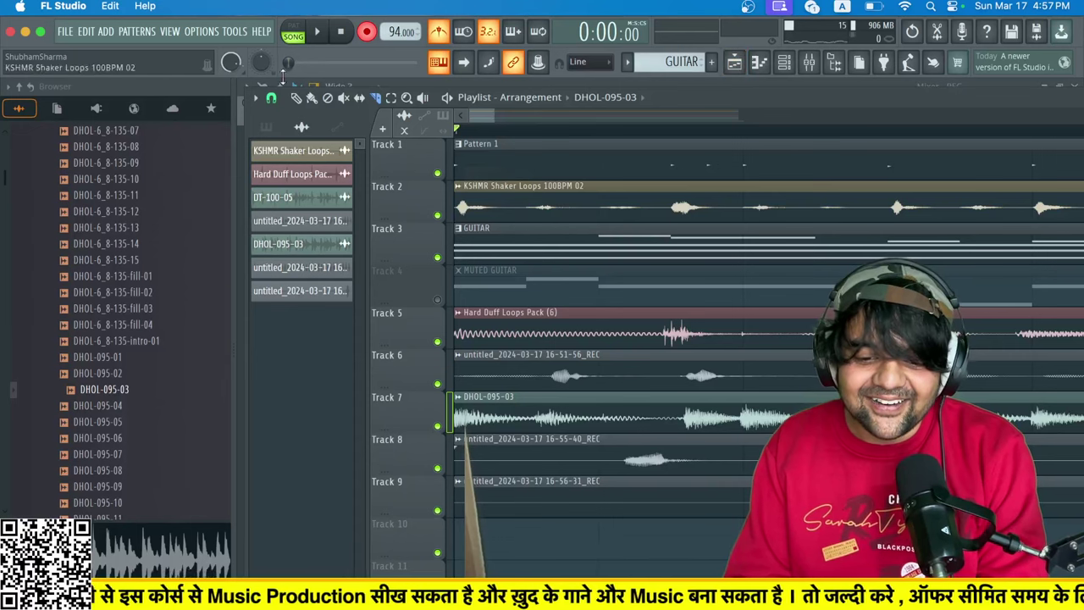
pyautogui.click(460, 469)
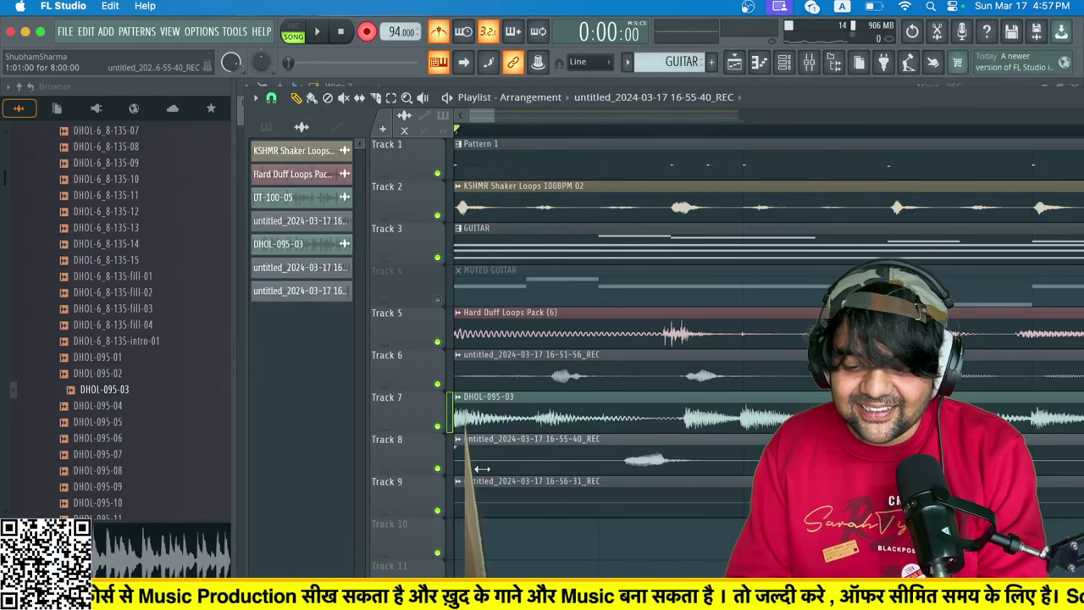
pyautogui.moveTo(529, 468); pyautogui.dragTo(576, 471)
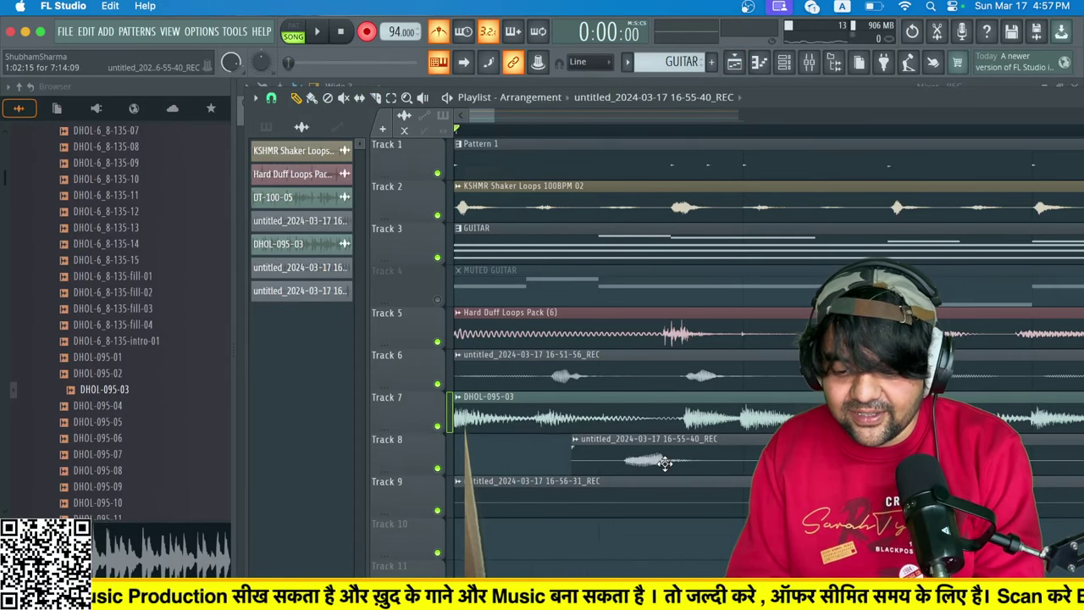
# Change the playlist snap to 1/4 beat, and shift the Track 8 recording slightly earlier to 1:02:13 with recording turned off.
pyautogui.click(273, 98)
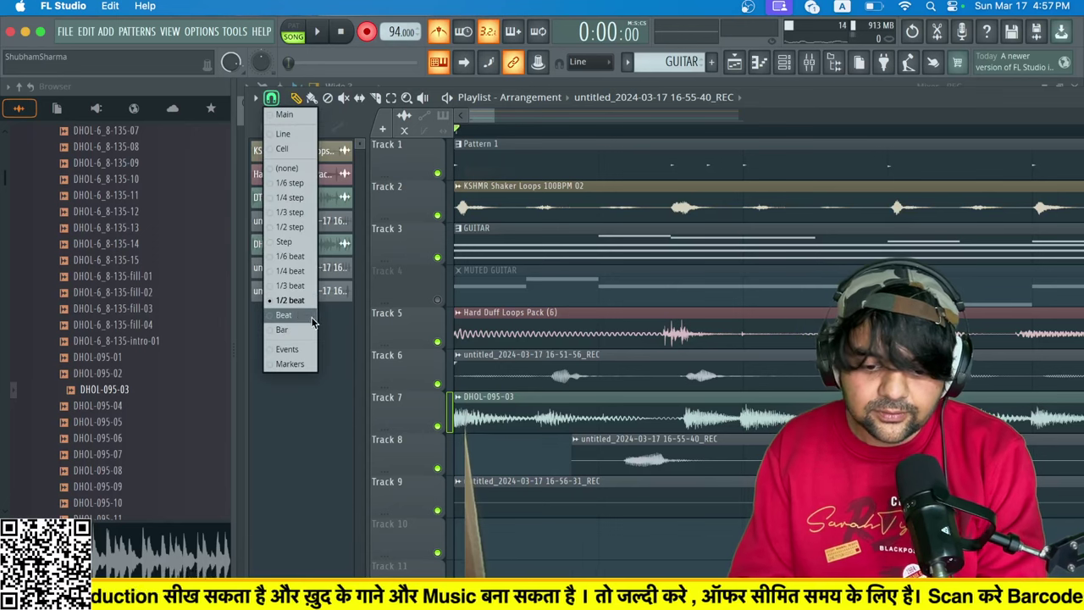
pyautogui.click(296, 273)
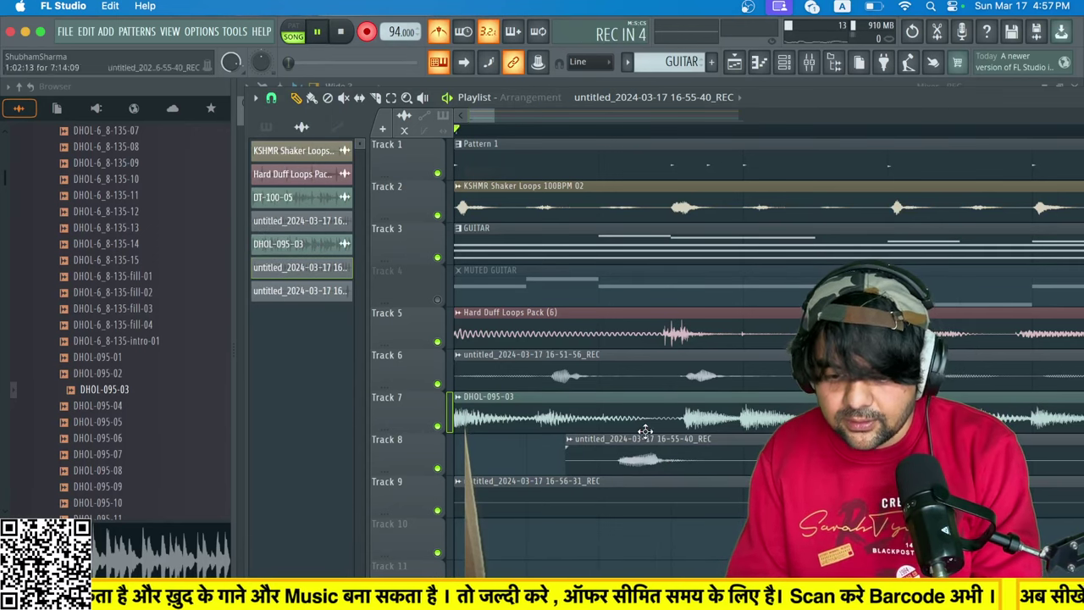
pyautogui.press('space')
pyautogui.press('space')
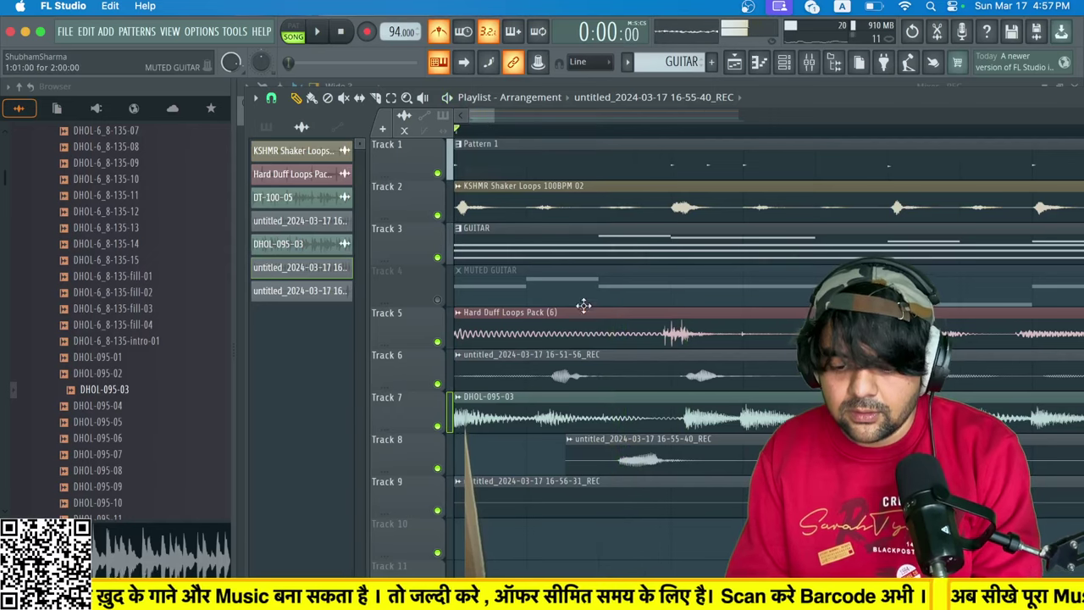
# Set the audio input of mixer track 17 (REC) to none, briefly play the song, and return to the playlist.
pyautogui.click(809, 62)
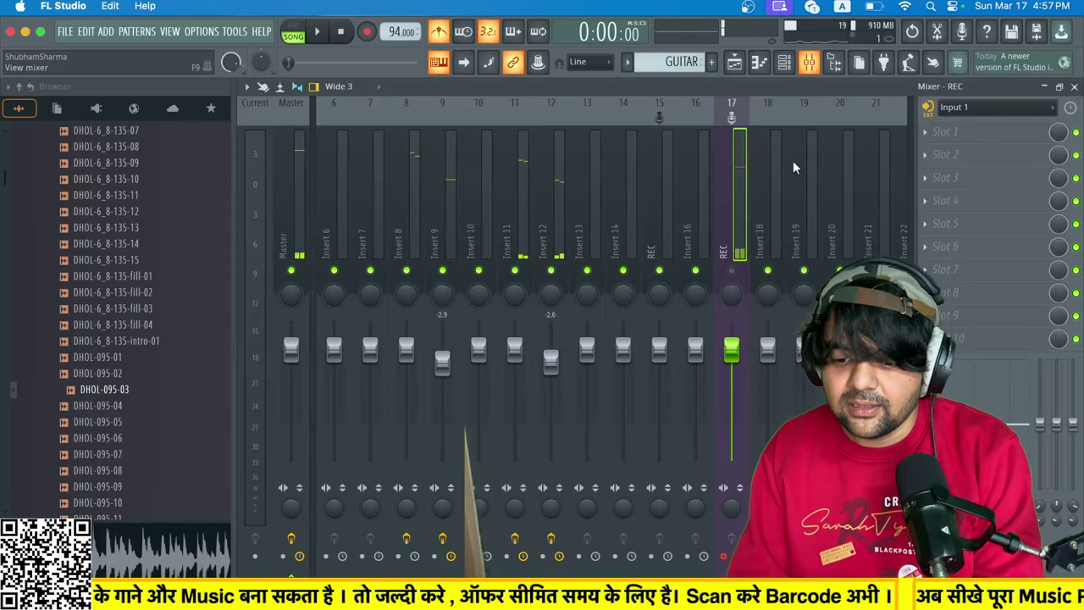
pyautogui.click(962, 106)
pyautogui.click(962, 241)
pyautogui.press('space')
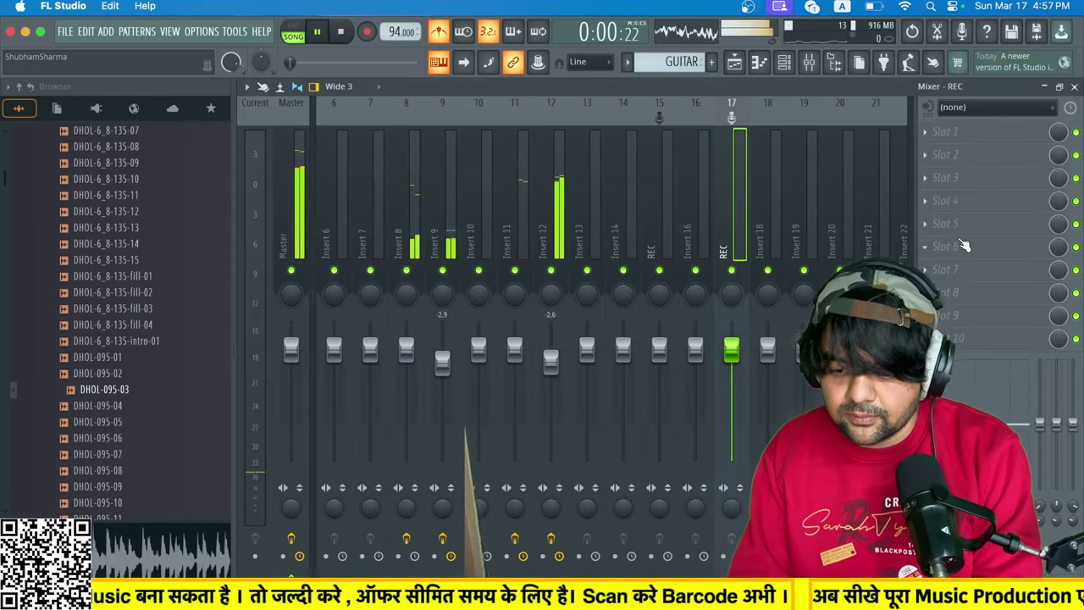
pyautogui.click(734, 62)
pyautogui.press('space')
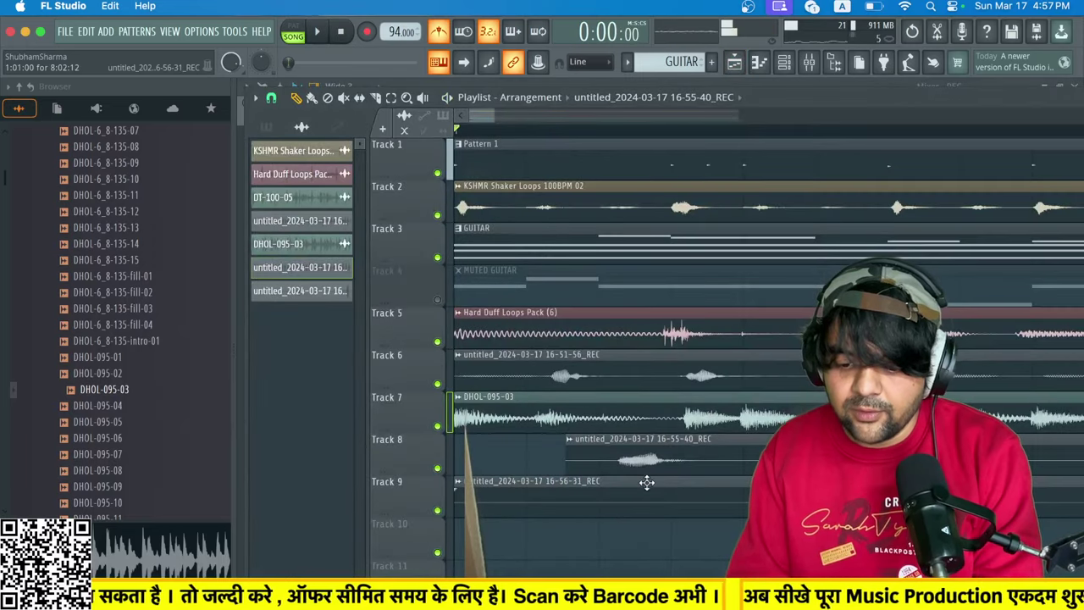
# During playback, fine-tune the start of the Track 8 recording to about 1:02:09 against the other tracks, and stop playback.
pyautogui.press('space')
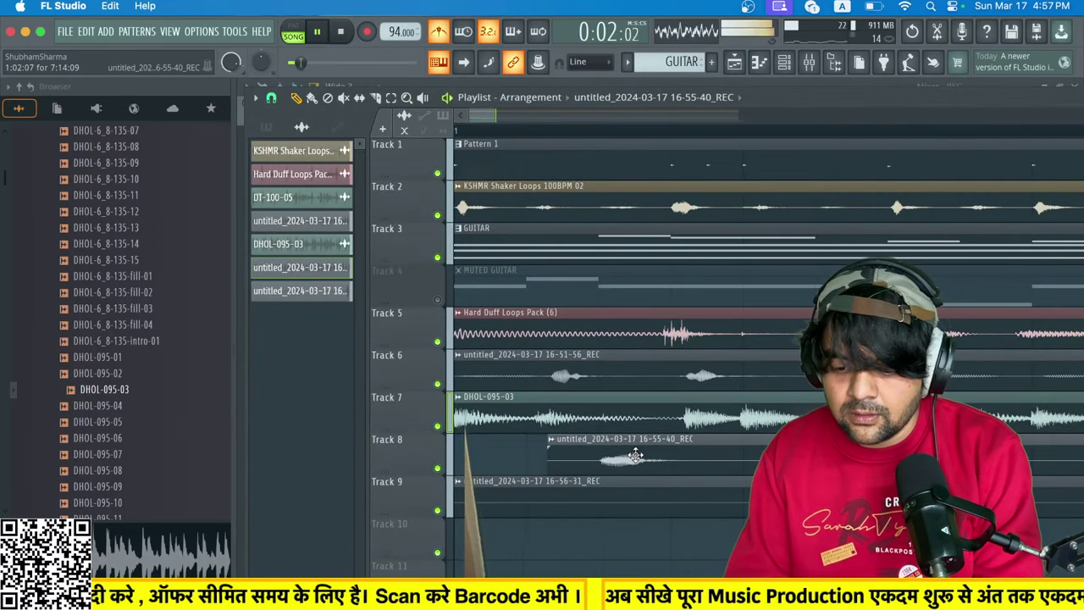
pyautogui.moveTo(636, 456); pyautogui.dragTo(637, 456)
pyautogui.scroll(-3, 638, 455)
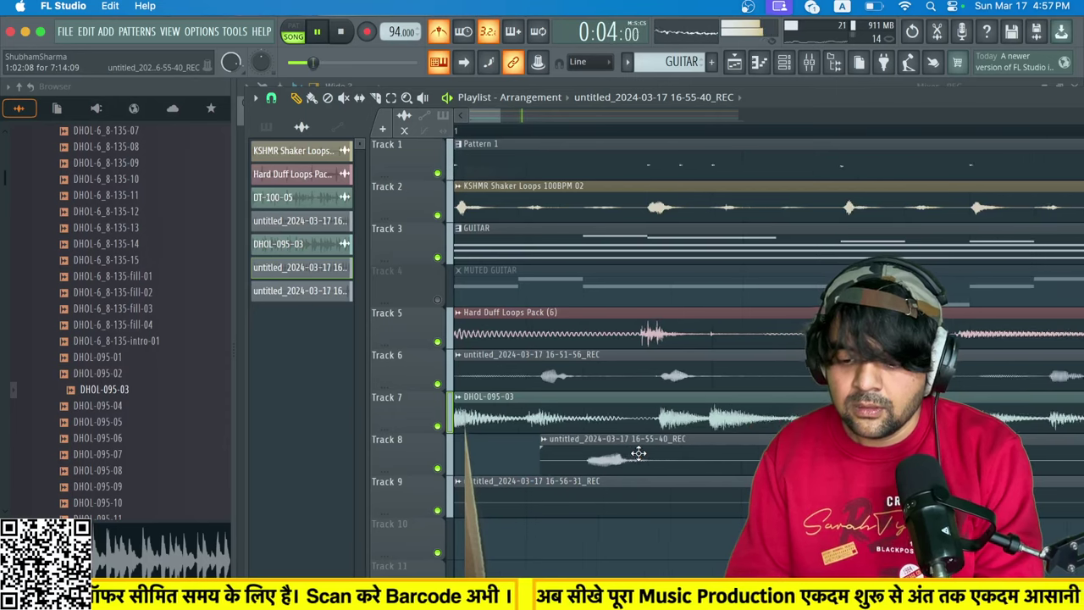
pyautogui.scroll(3, 639, 455)
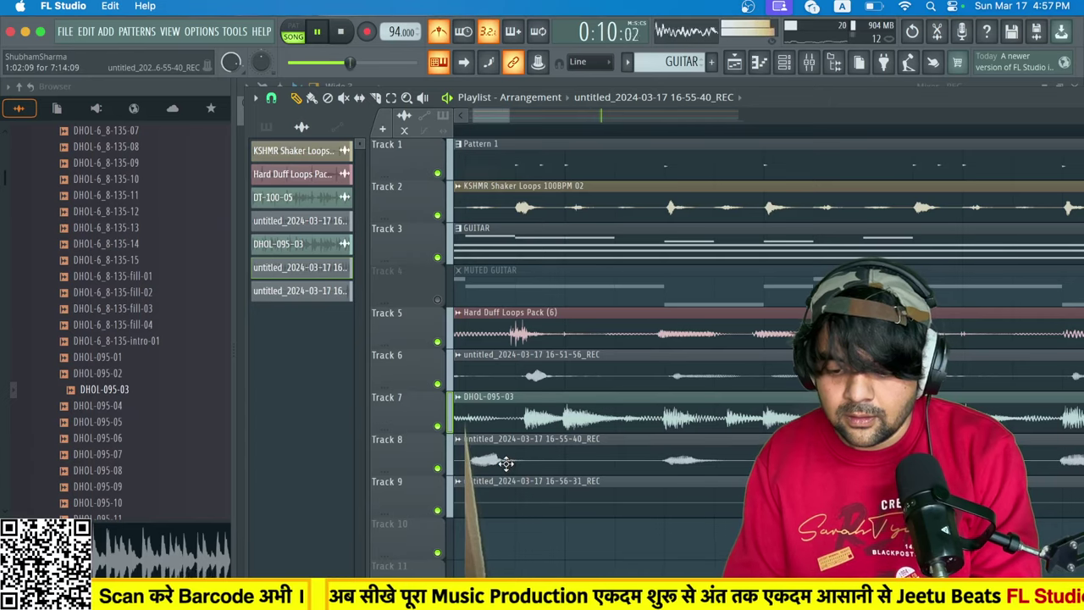
pyautogui.press('space')
# Solo Track 9 and audition its recording up to bar 8, and undo the solo.
pyautogui.hscroll(8, 684, 509)
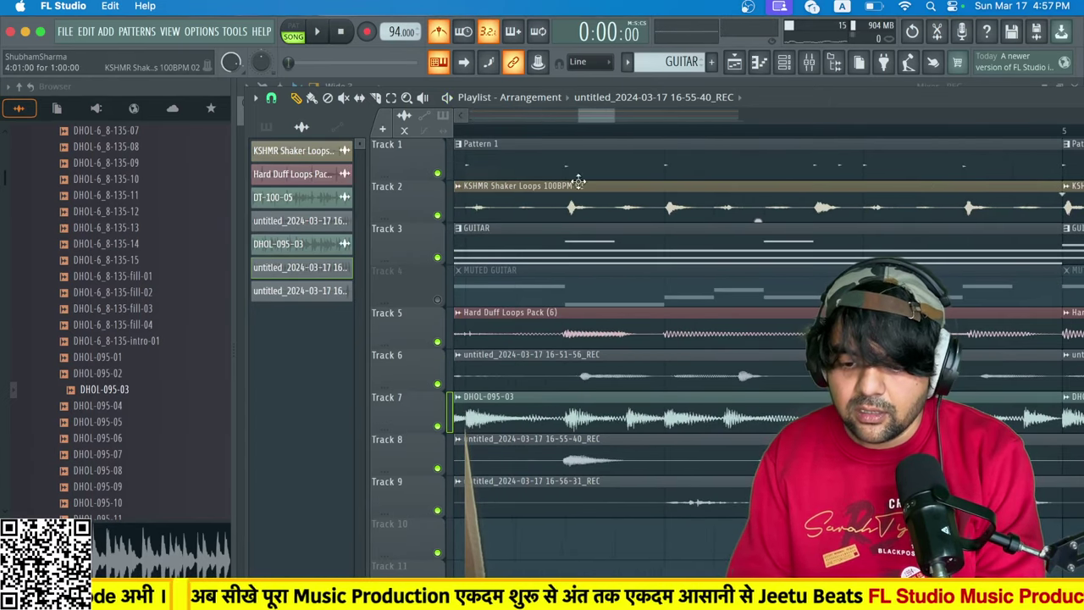
pyautogui.moveTo(616, 110); pyautogui.dragTo(686, 115)
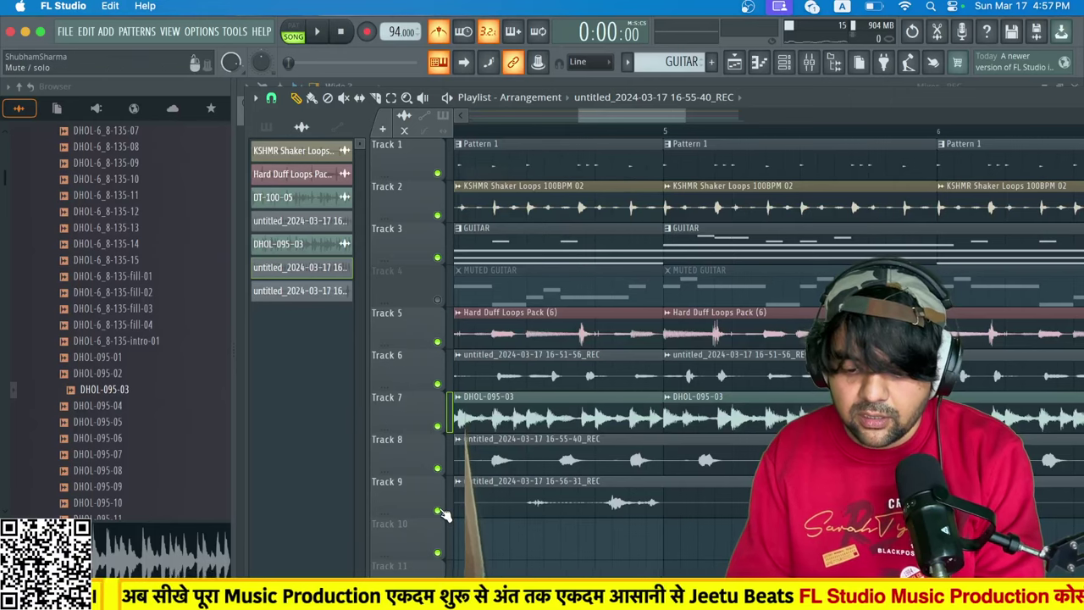
pyautogui.rightClick(438, 512)
pyautogui.click(525, 132)
pyautogui.press('space')
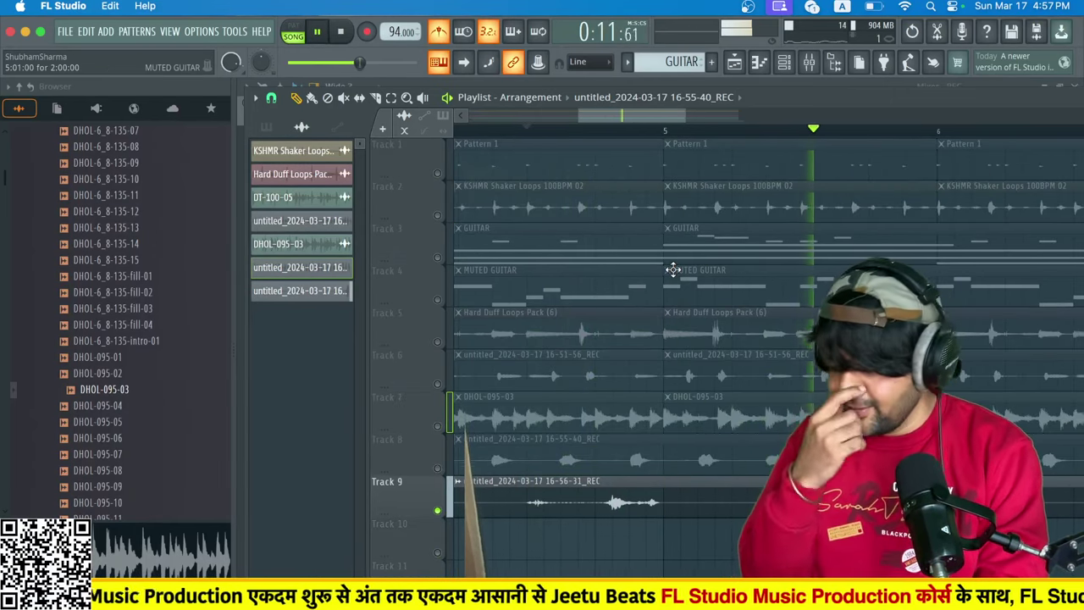
pyautogui.moveTo(693, 116); pyautogui.dragTo(885, 138)
pyautogui.click(887, 134)
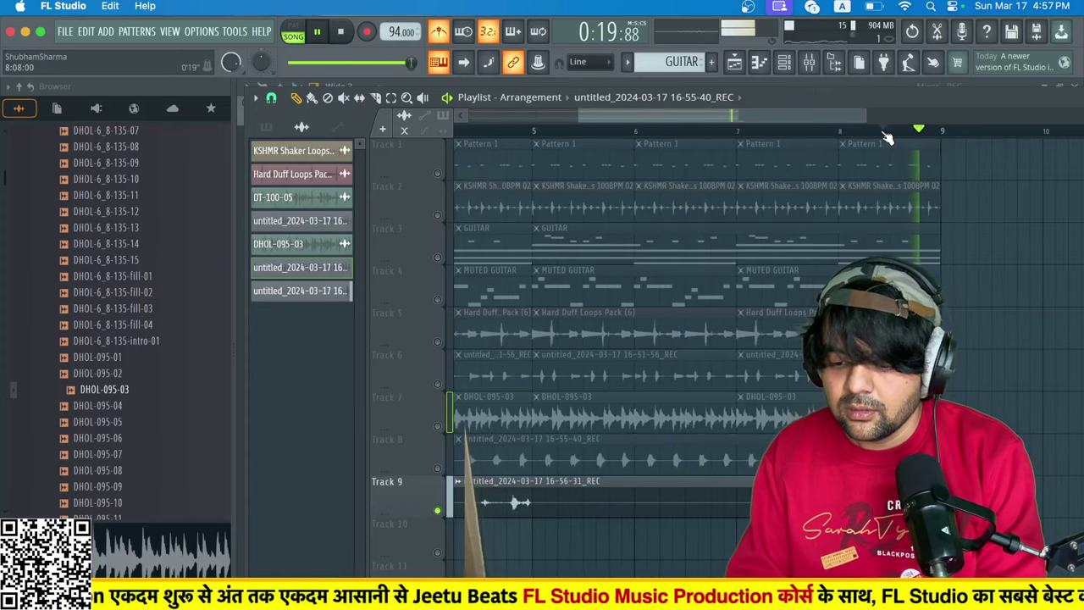
pyautogui.press('space')
pyautogui.hotkey('ctrl', 'z')
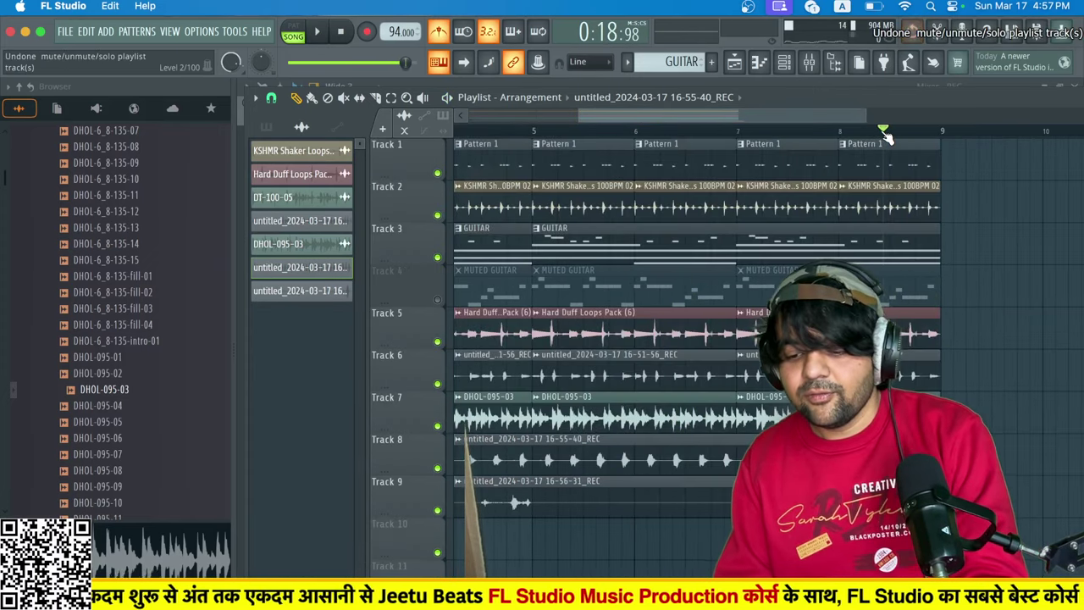
# Delete the recorded clip from Track 9.
pyautogui.rightClick(513, 501)
pyautogui.hscroll(-5, 637, 153)
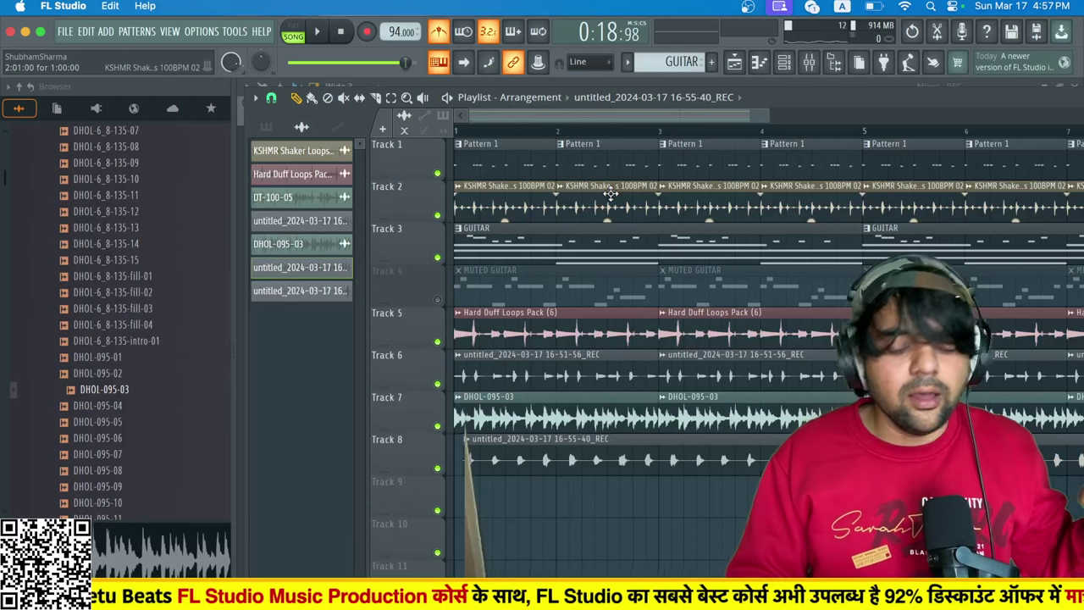
# Set the audio input of mixer track 17 (REC) to Input 1 and return to the playlist.
pyautogui.click(810, 64)
pyautogui.click(972, 107)
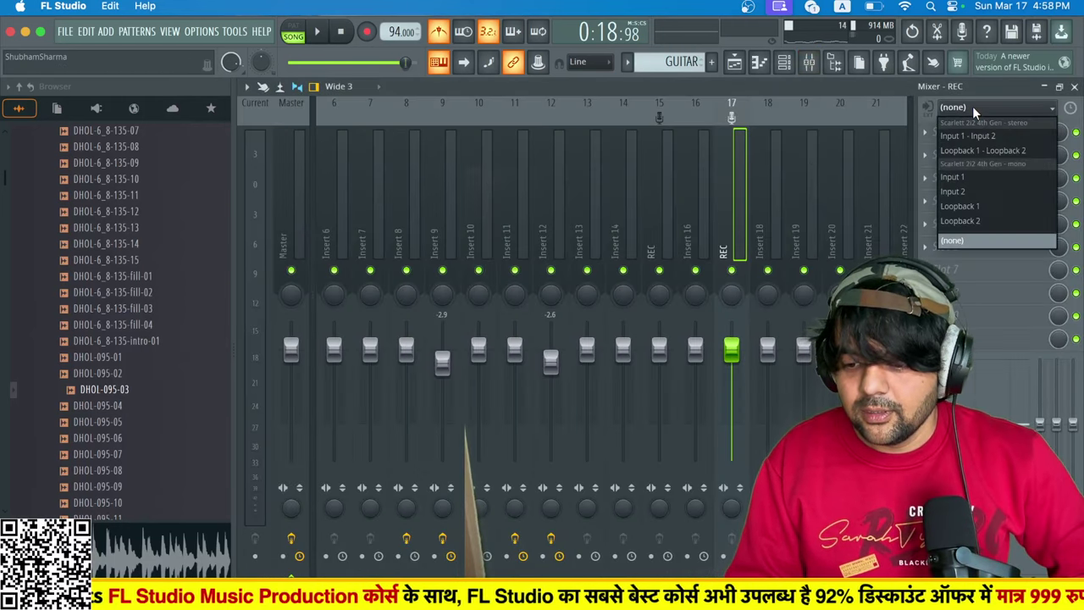
pyautogui.click(965, 176)
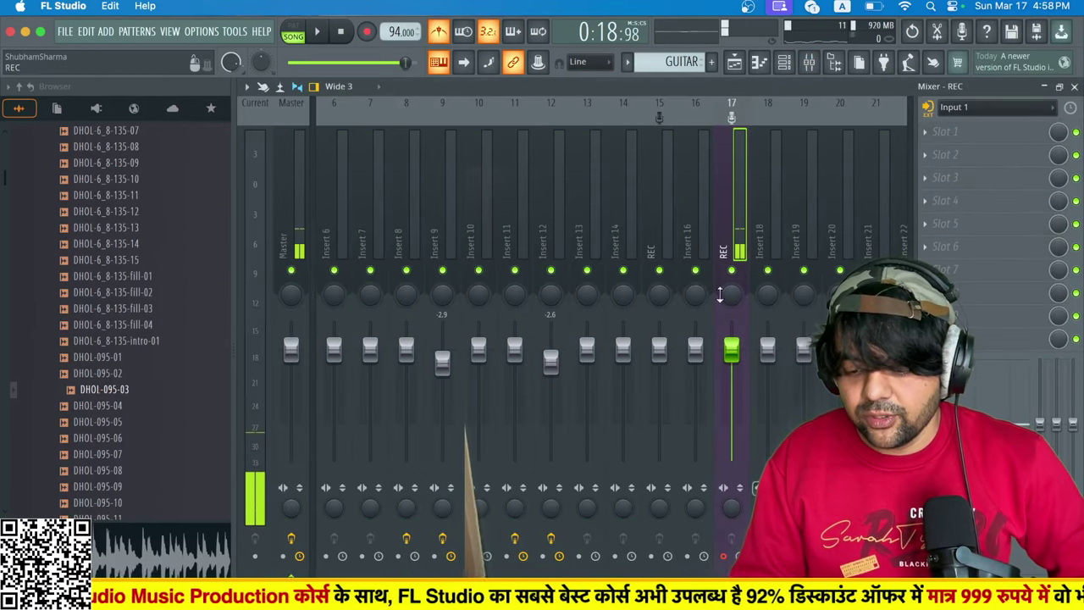
pyautogui.click(736, 63)
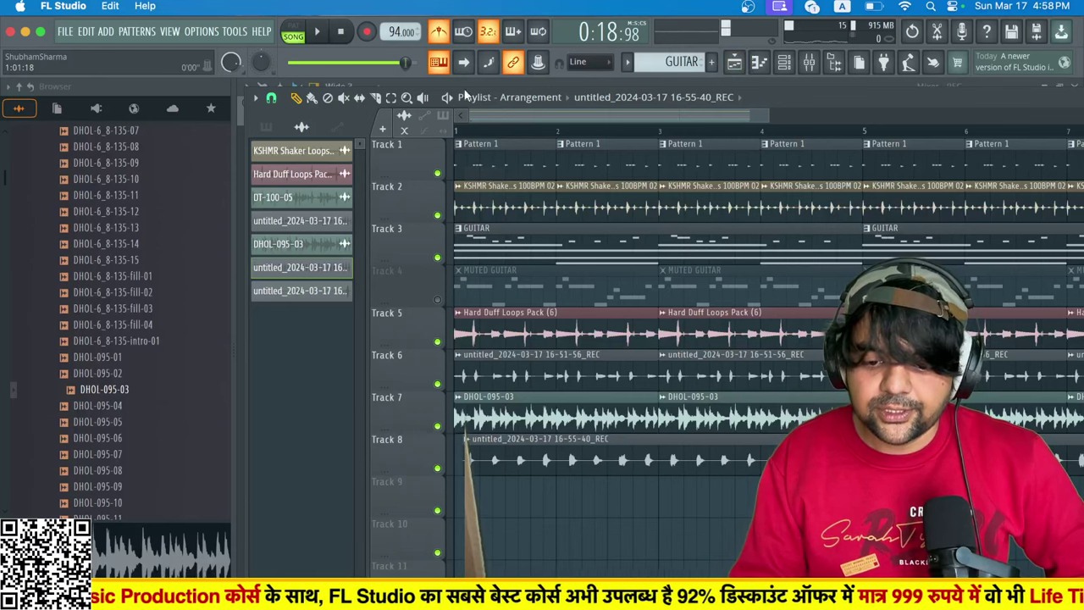
# Record about 18 seconds of audio from the song start into the playlist as an audio clip.
pyautogui.click(368, 32)
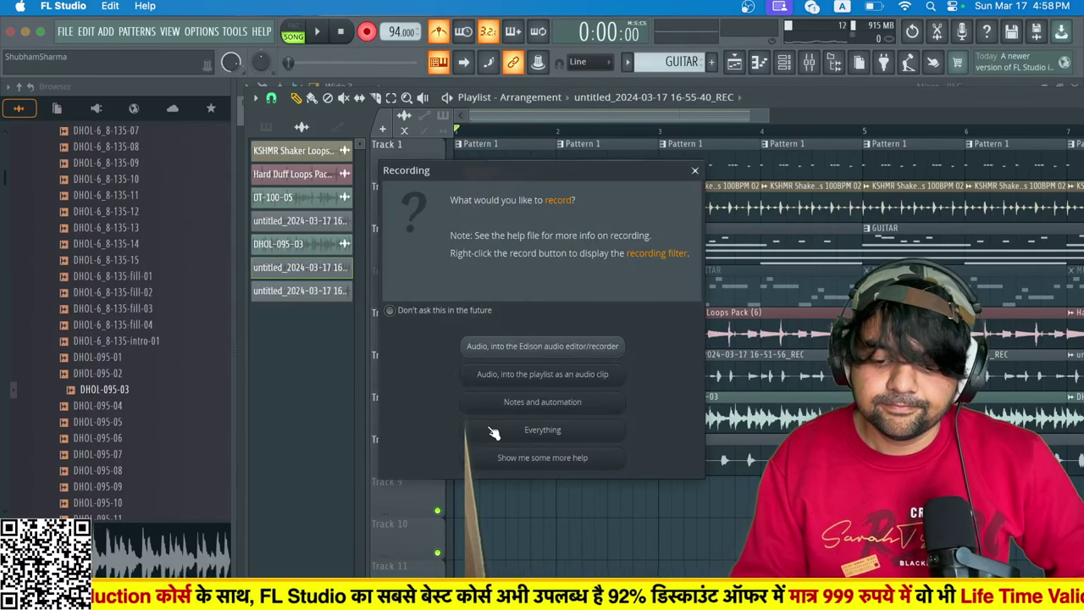
pyautogui.click(493, 371)
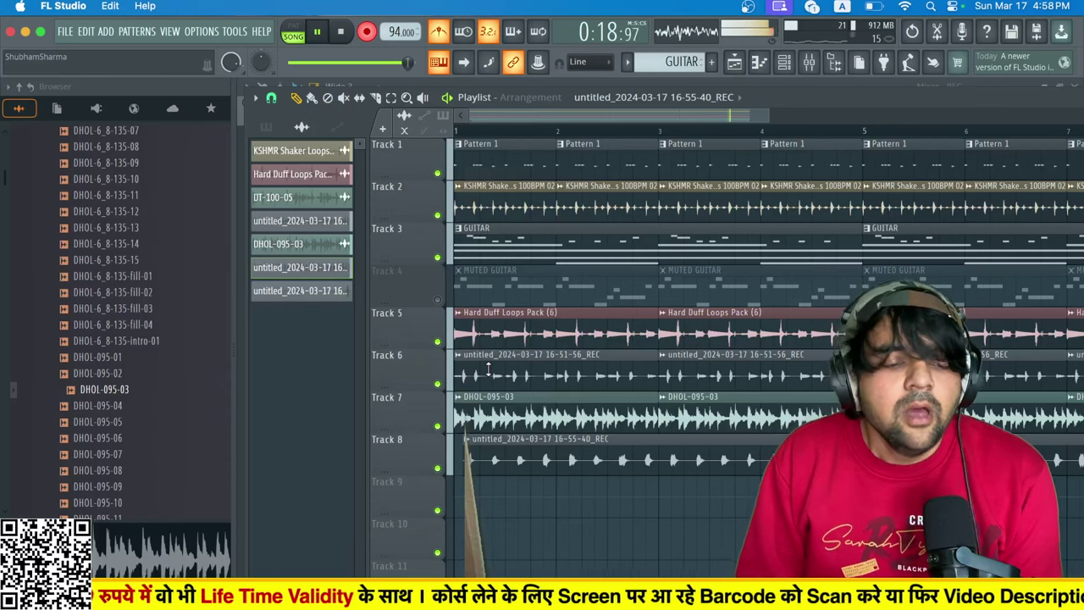
pyautogui.press('space')
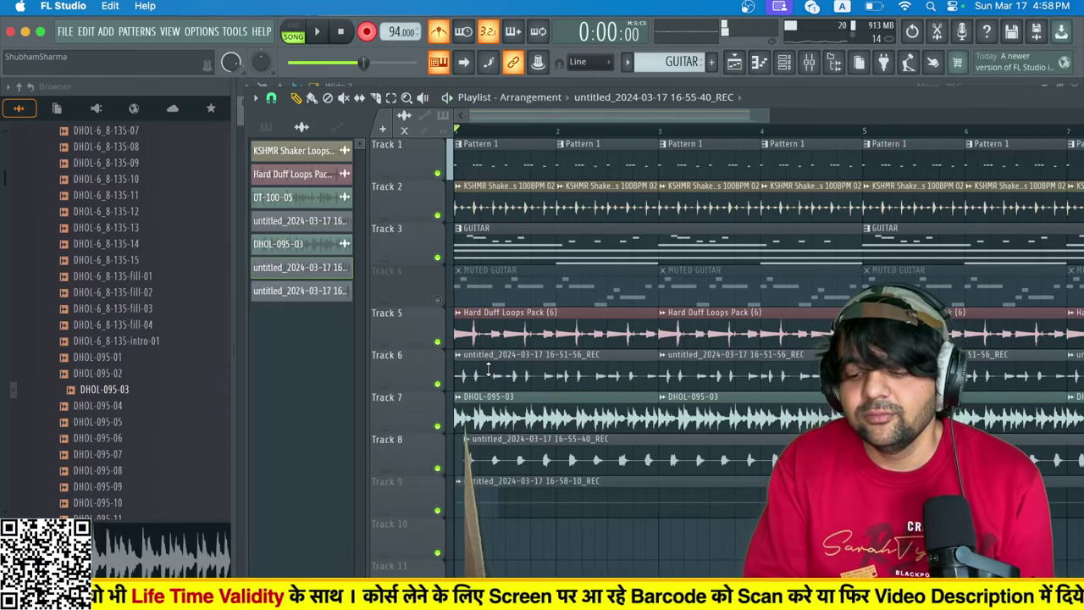
# Audition the Track 9 recording in solo from about bar 4, undo the solo and delete the recorded clip.
pyautogui.rightClick(438, 512)
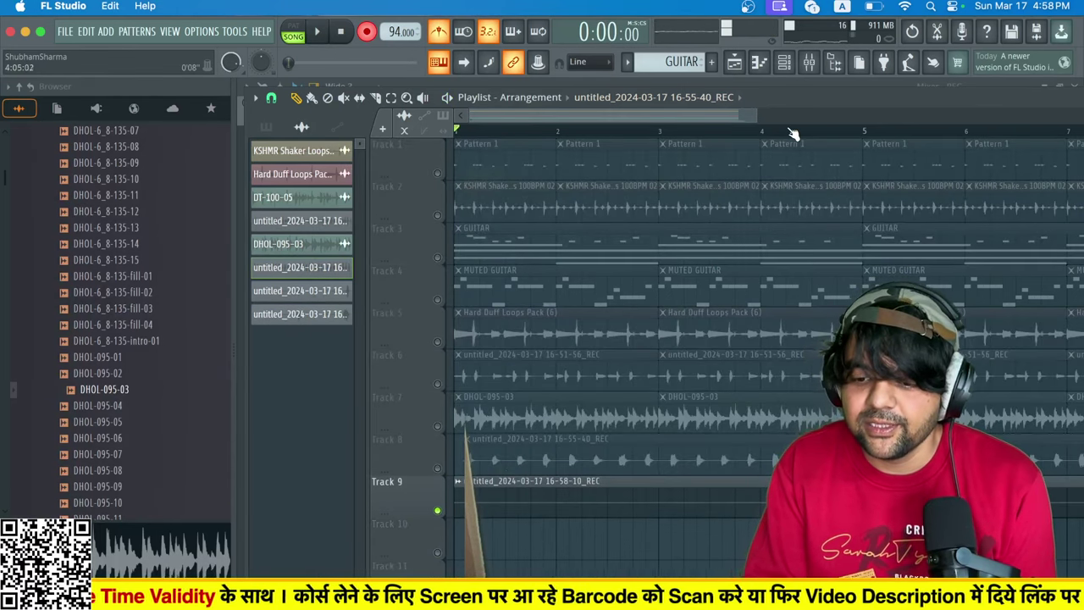
pyautogui.click(377, 31)
pyautogui.press('space')
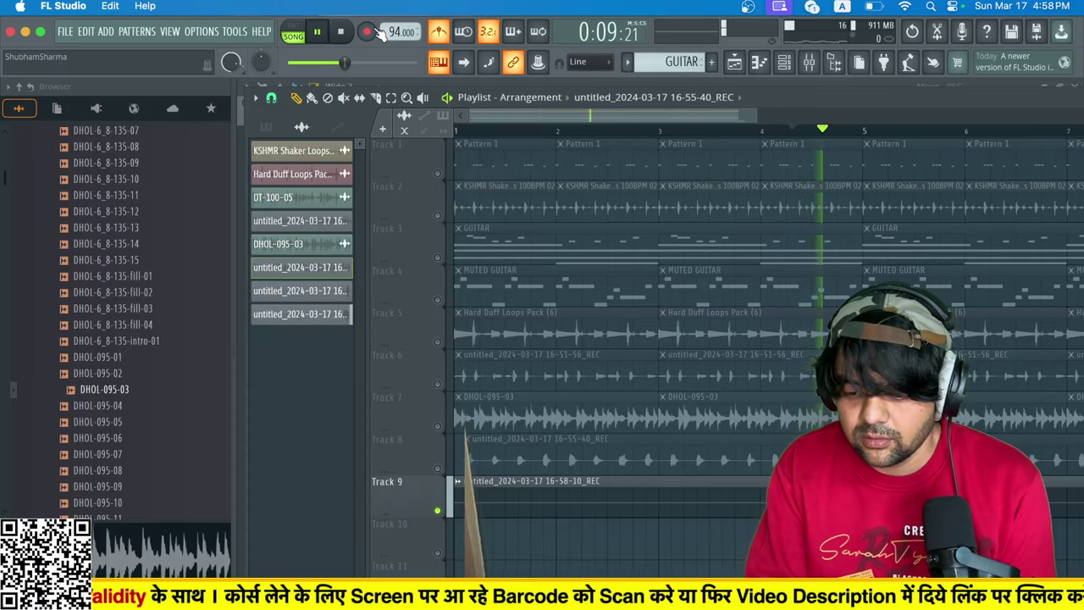
pyautogui.press('space')
pyautogui.rightClick(438, 510)
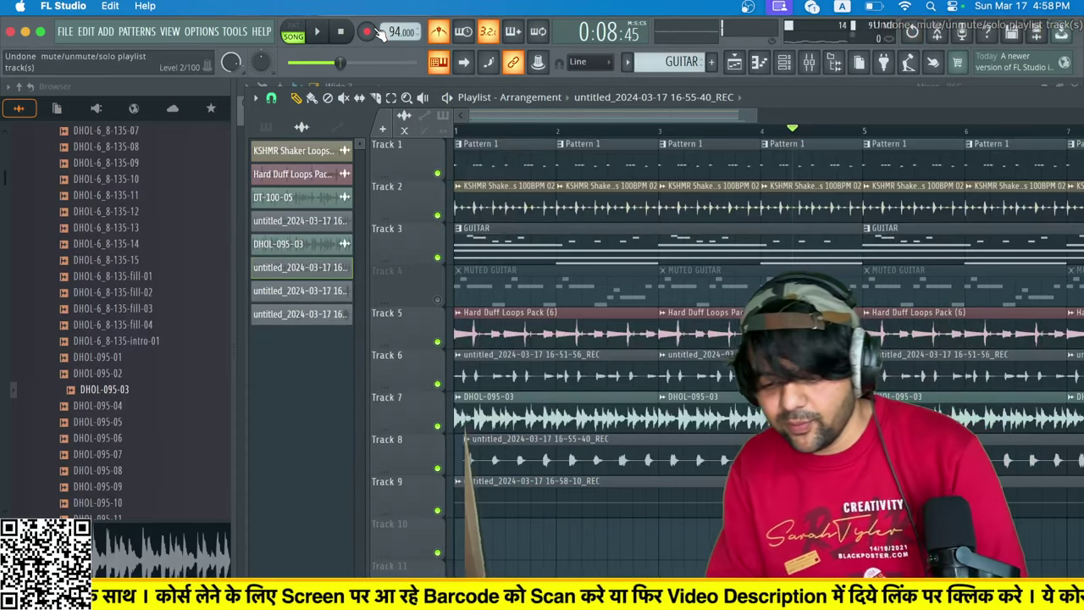
pyautogui.rightClick(563, 494)
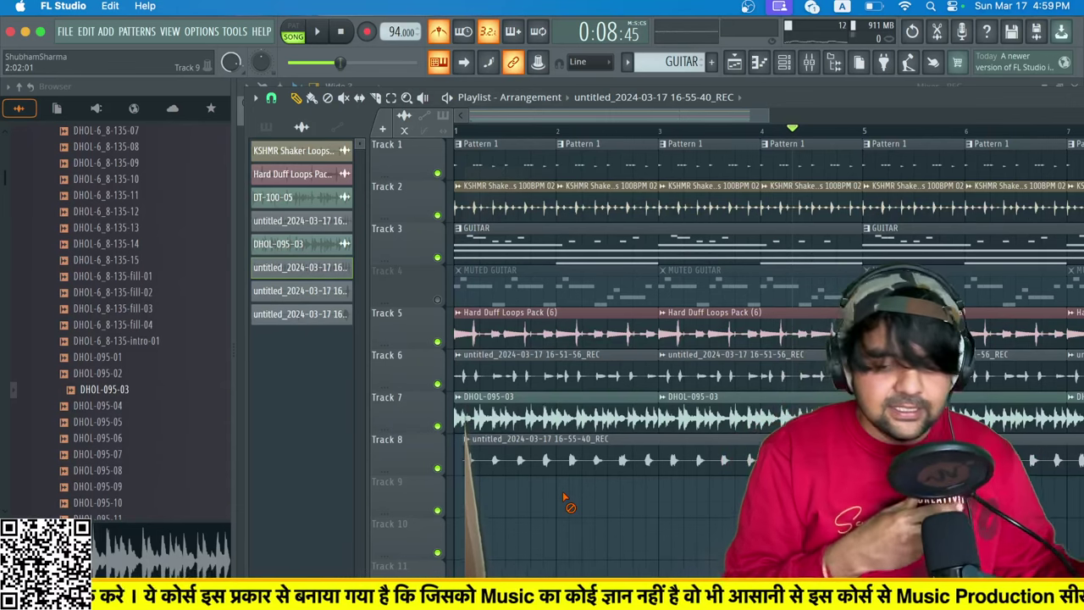
# Unmute mixer track 17 (REC) and record about 20 seconds of audio from the song start as a playlist audio clip.
pyautogui.click(809, 62)
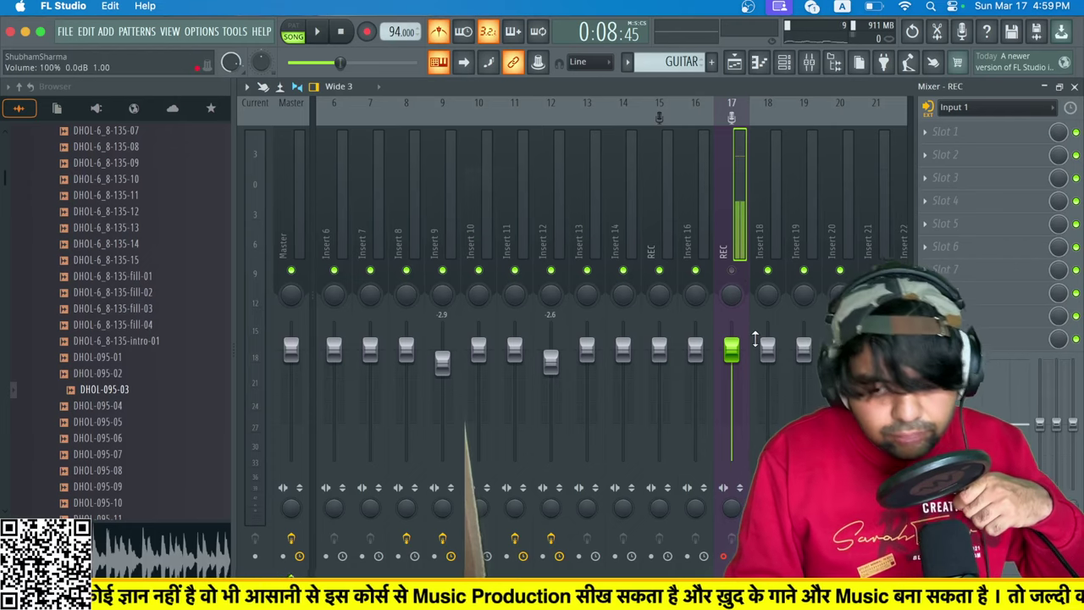
pyautogui.click(734, 271)
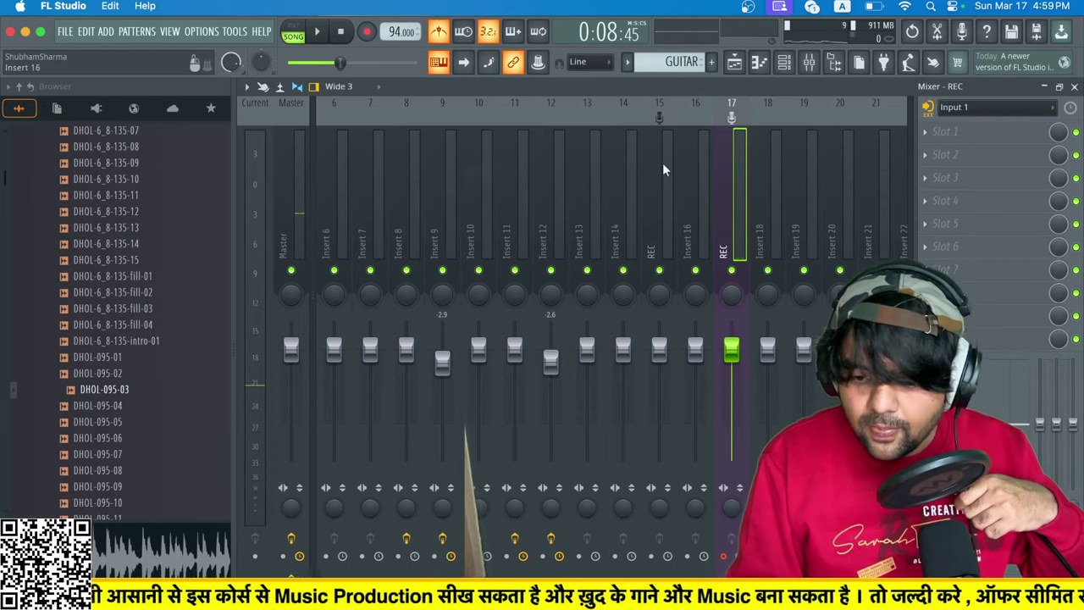
pyautogui.click(341, 32)
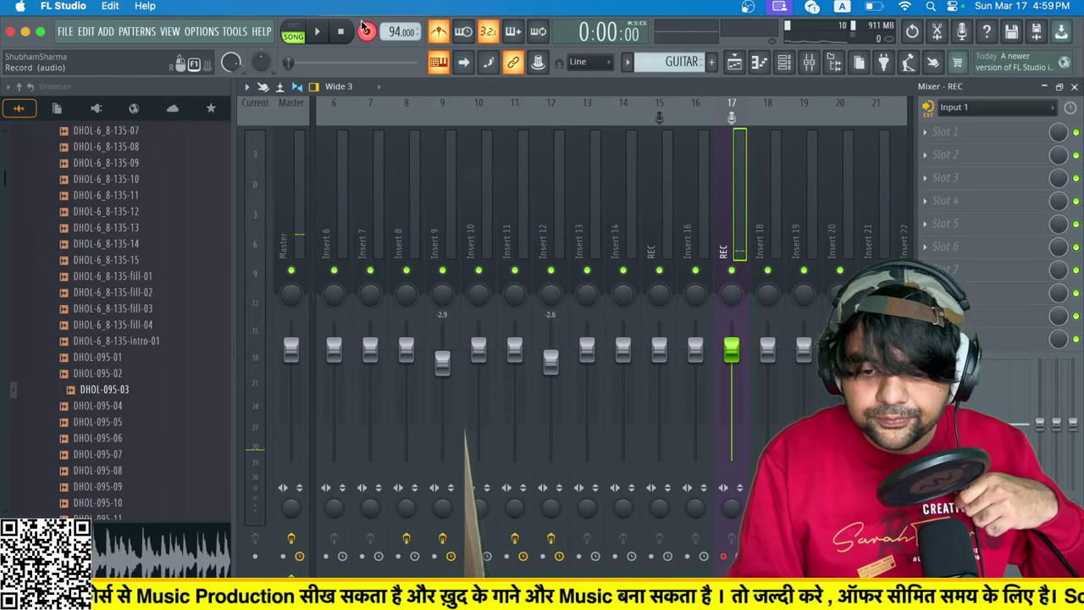
pyautogui.click(366, 32)
pyautogui.click(531, 367)
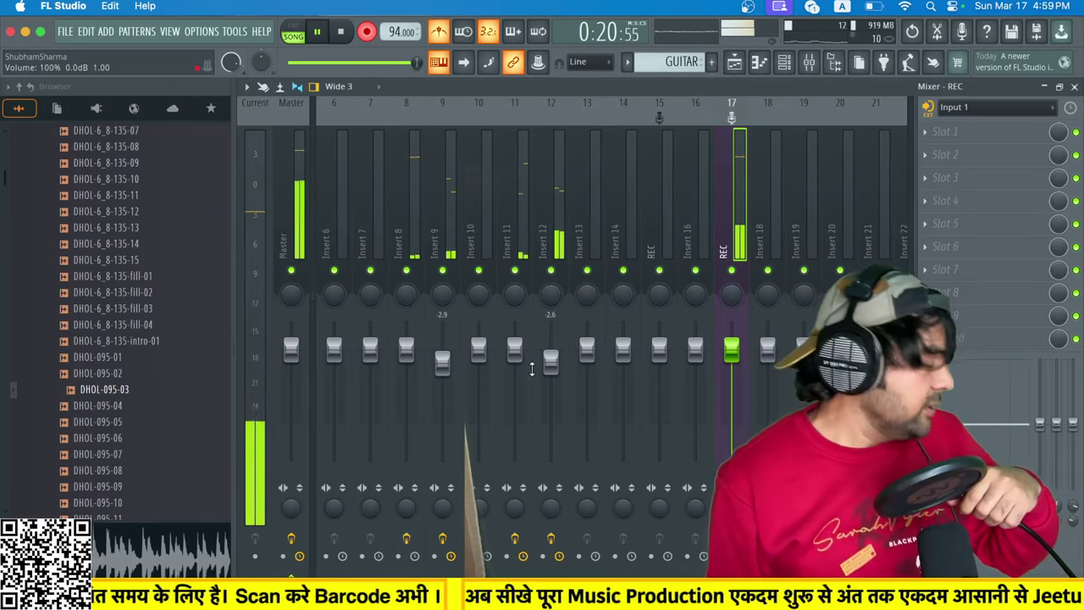
pyautogui.press('space')
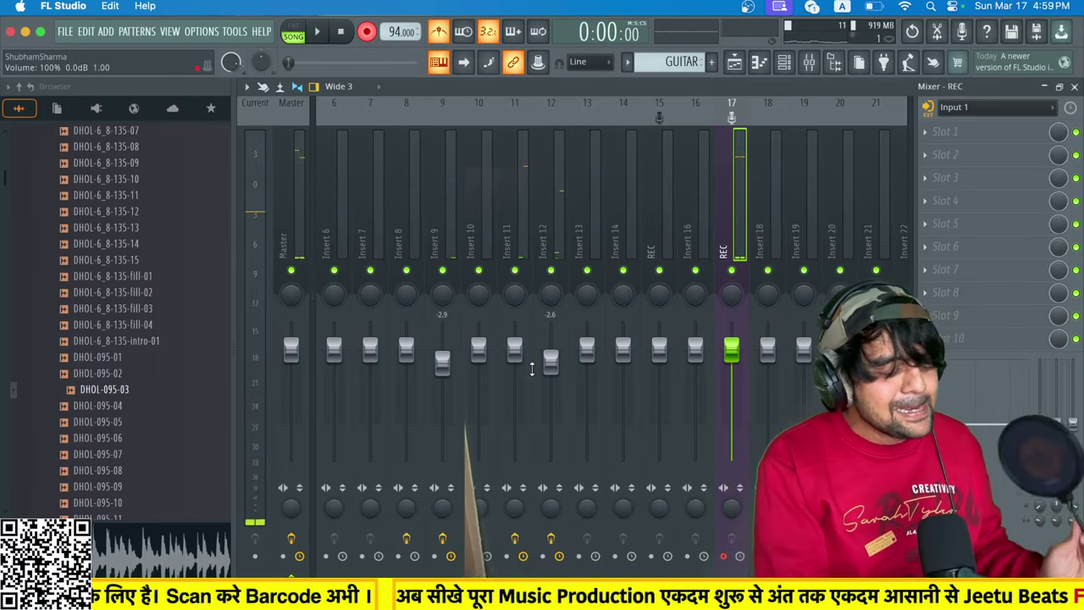
# Solo Track 9 in the playlist and audition its new recording from about bar 4.
pyautogui.press('F5')
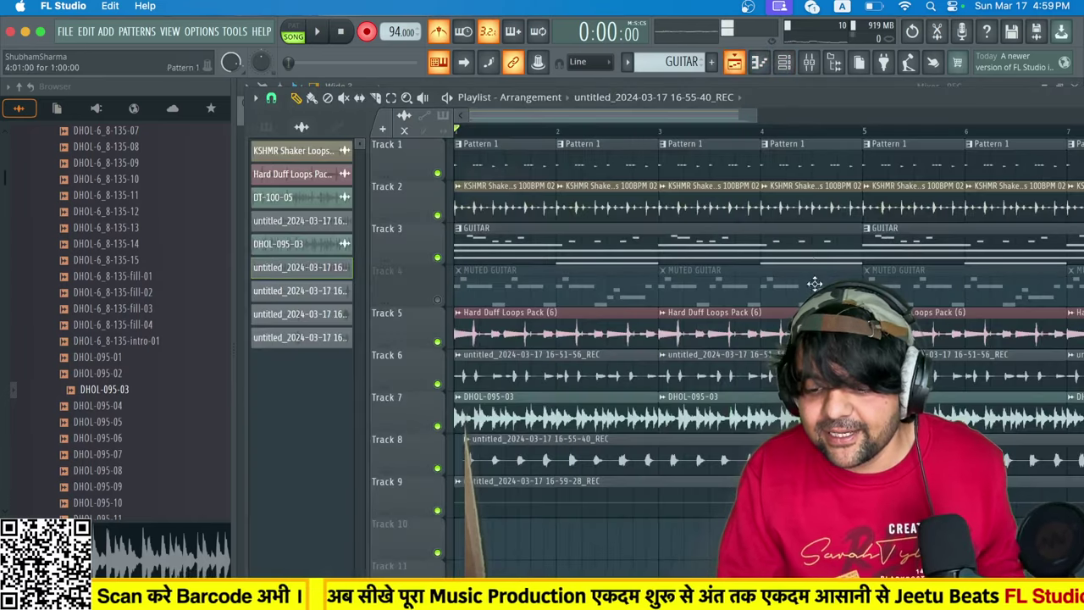
pyautogui.rightClick(439, 511)
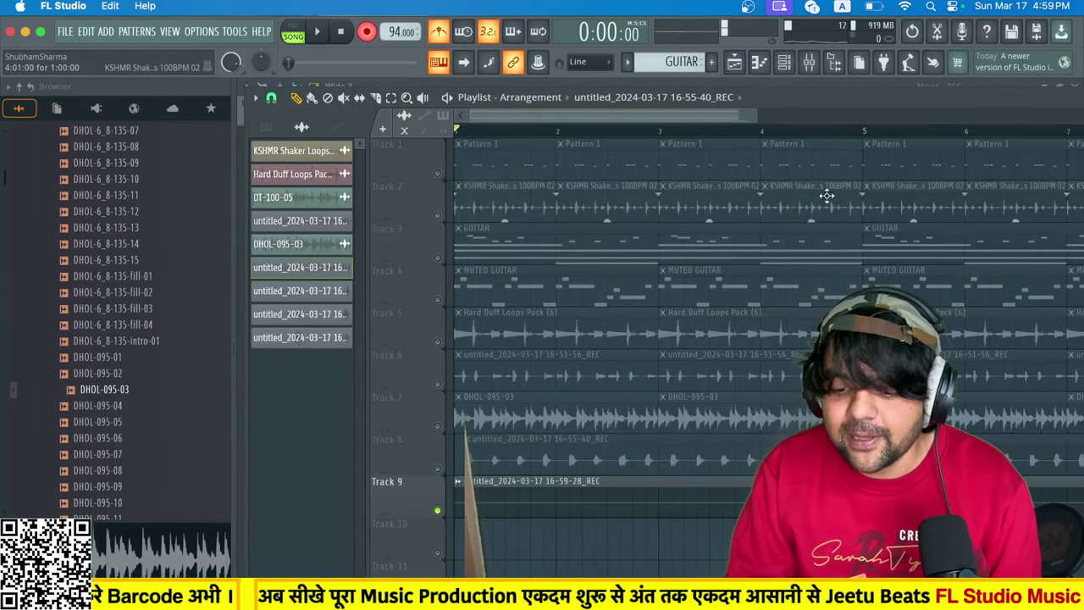
pyautogui.click(807, 132)
pyautogui.press('space')
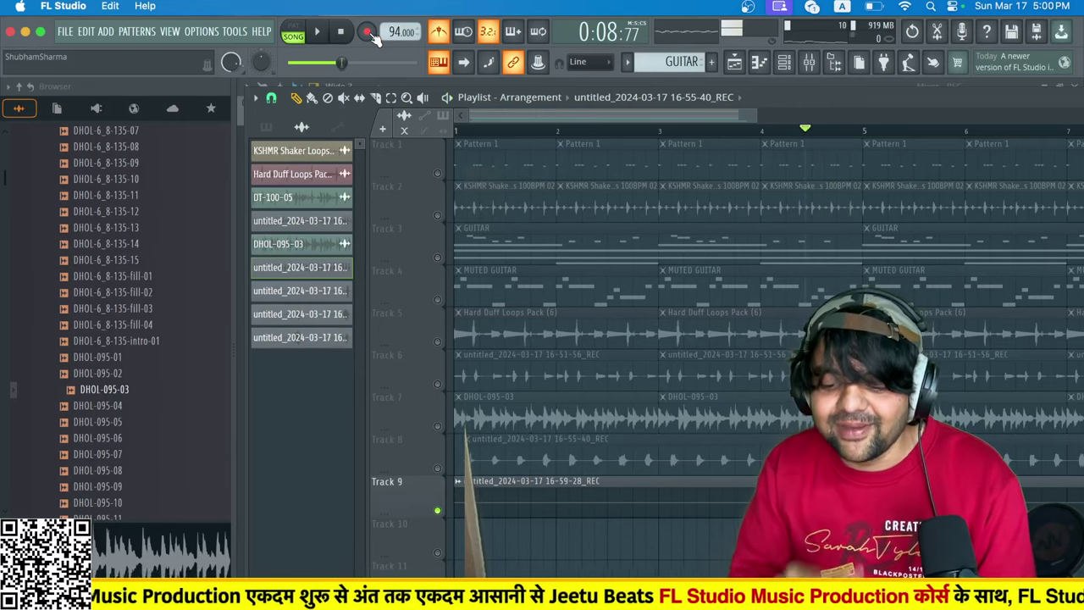
# Preview the Brrrrrrrrr sample from the Punjabi Vocal Pack and place it on Track 10 at about 4:09.
pyautogui.scroll(10, 137, 371)
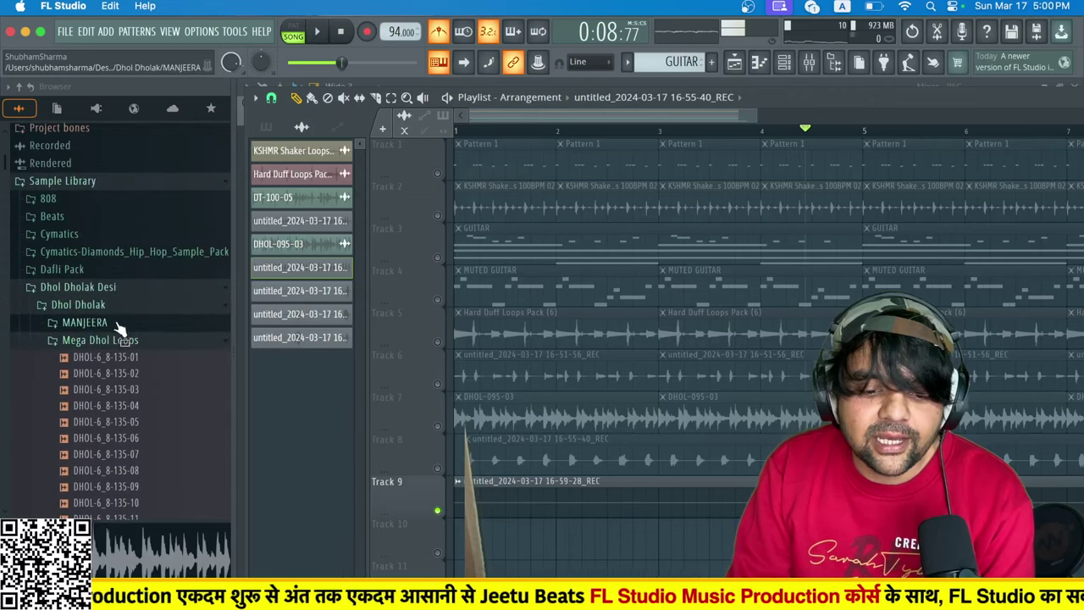
pyautogui.click(105, 341)
pyautogui.click(134, 360)
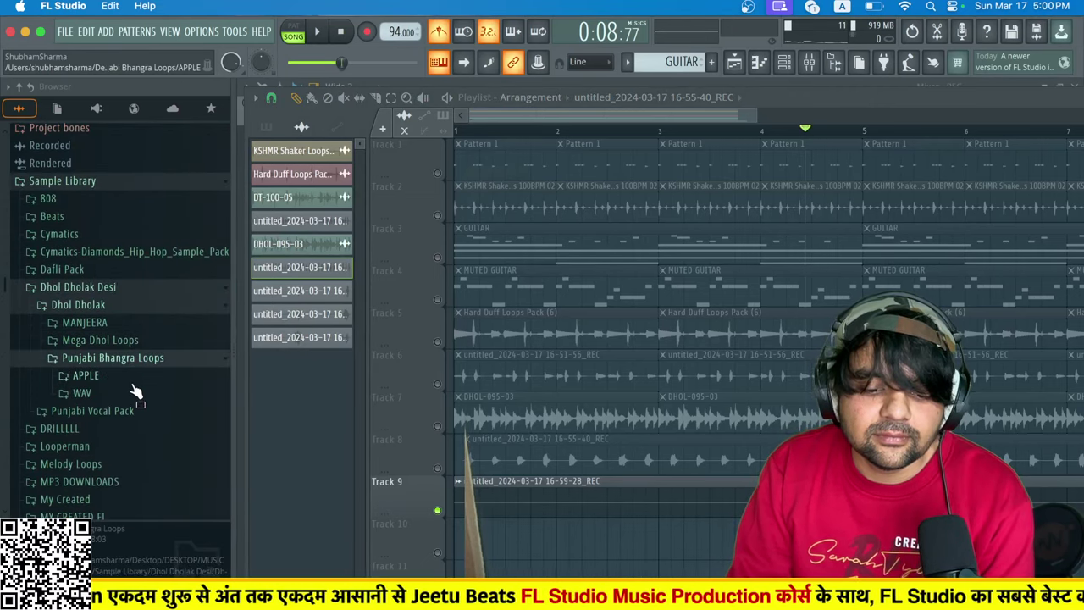
pyautogui.click(121, 360)
pyautogui.click(121, 377)
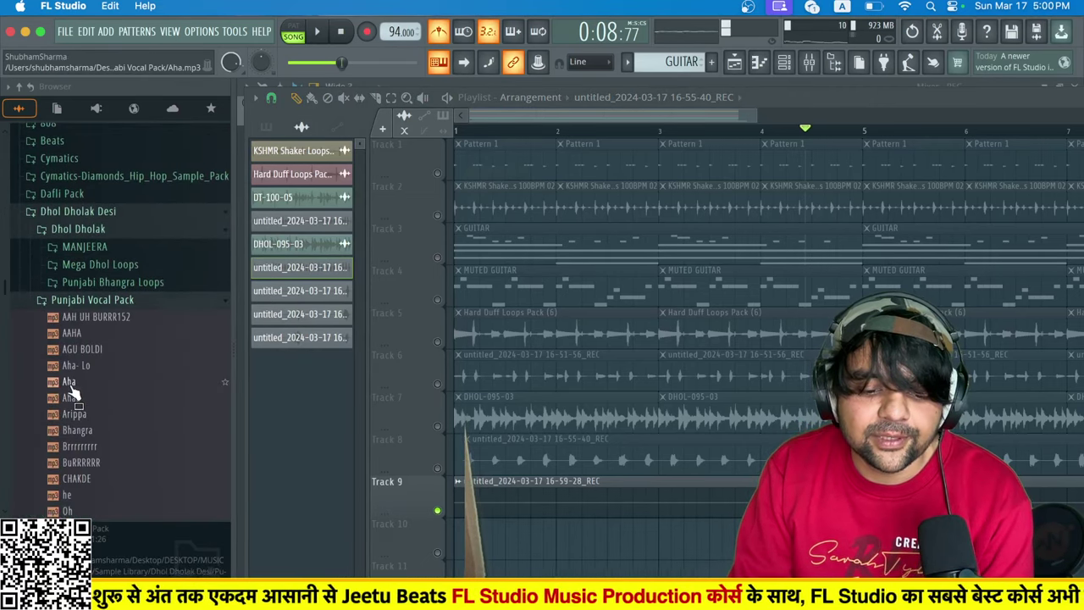
pyautogui.click(86, 449)
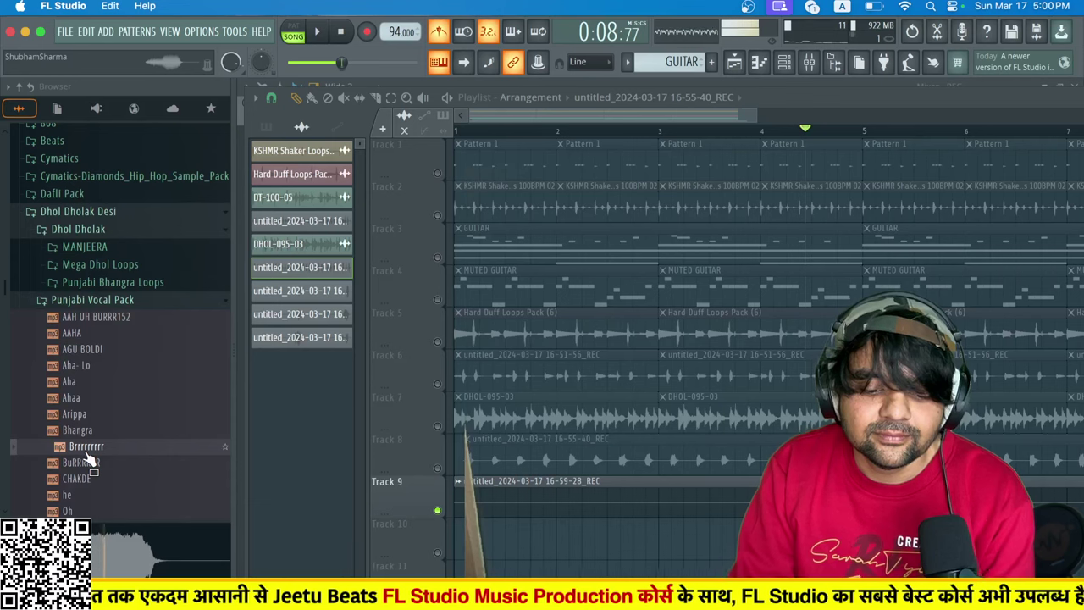
pyautogui.moveTo(337, 468); pyautogui.dragTo(796, 499)
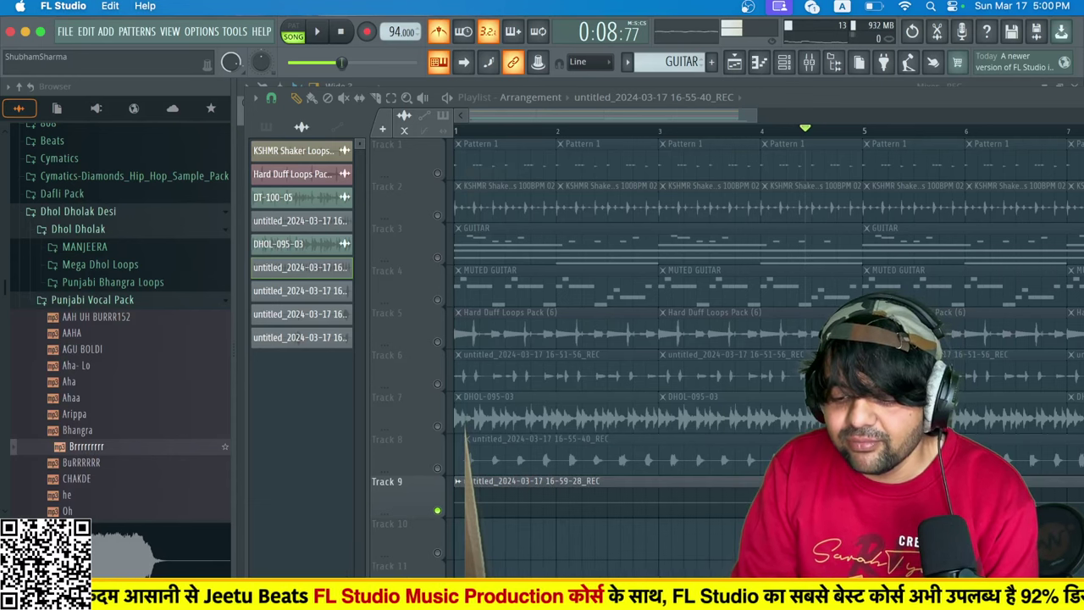
pyautogui.scroll(6, 880, 538)
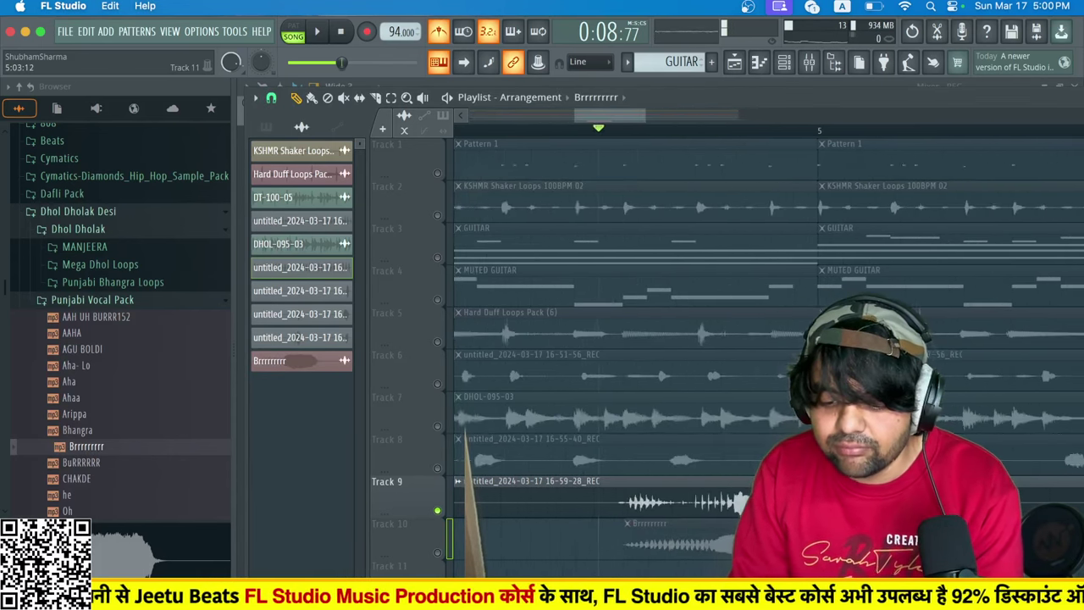
# Unmute Track 10, mute Track 9 and audition the Brrrrrrrrr clip.
pyautogui.click(438, 553)
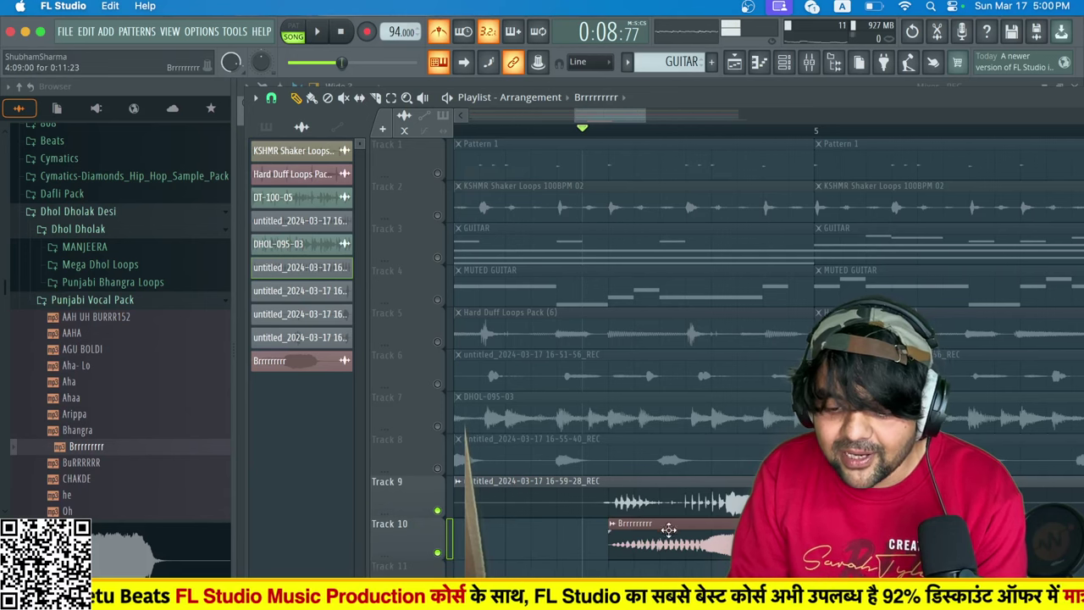
pyautogui.click(437, 510)
pyautogui.press('space')
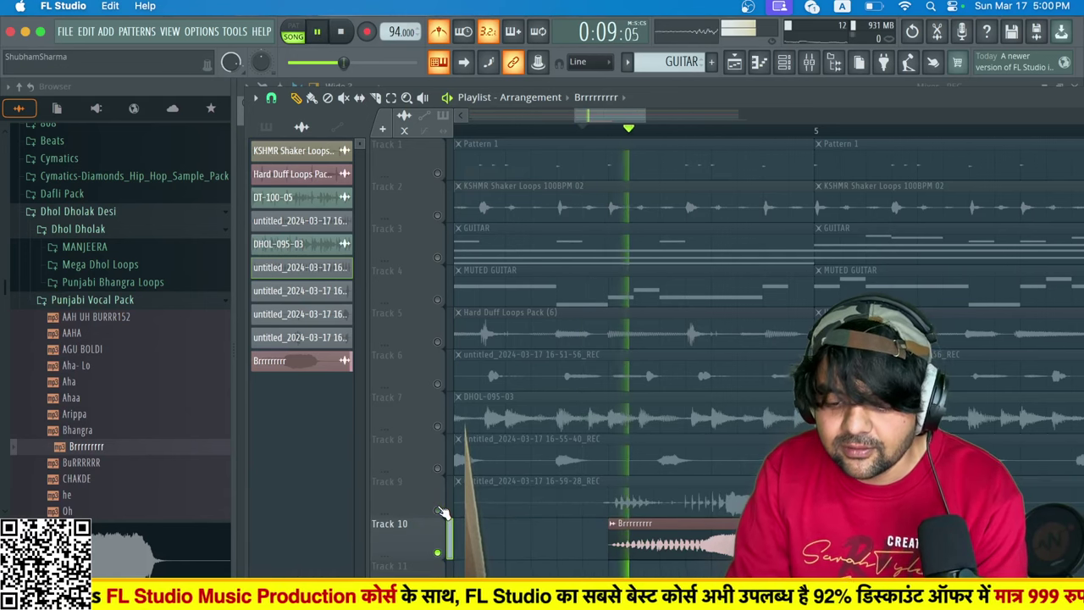
pyautogui.press('space')
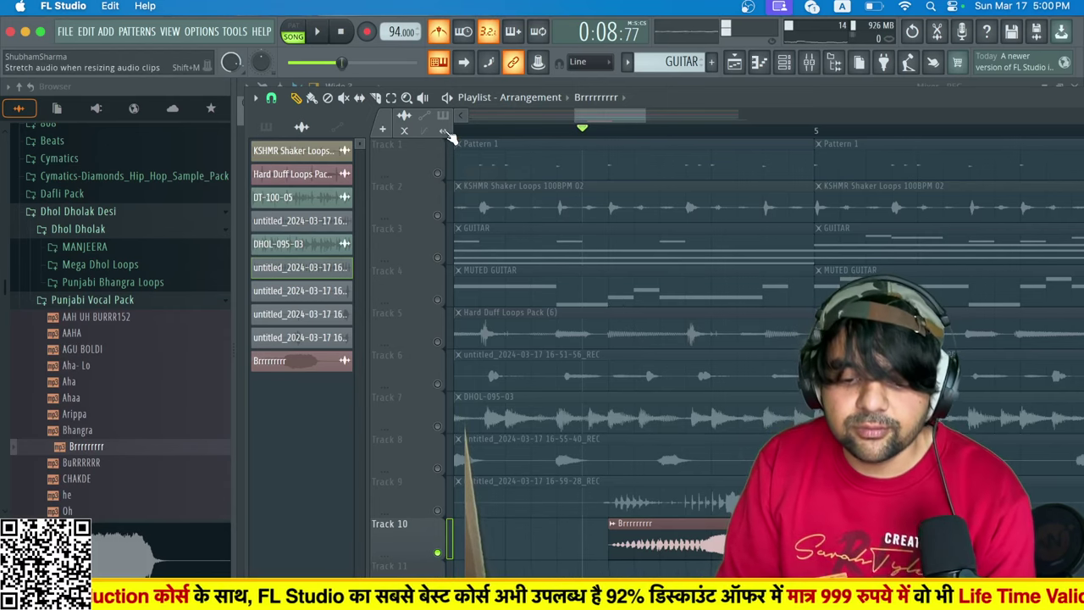
# Set the audio input of mixer track 17 (REC) to none and return to the playlist.
pyautogui.press('F9')
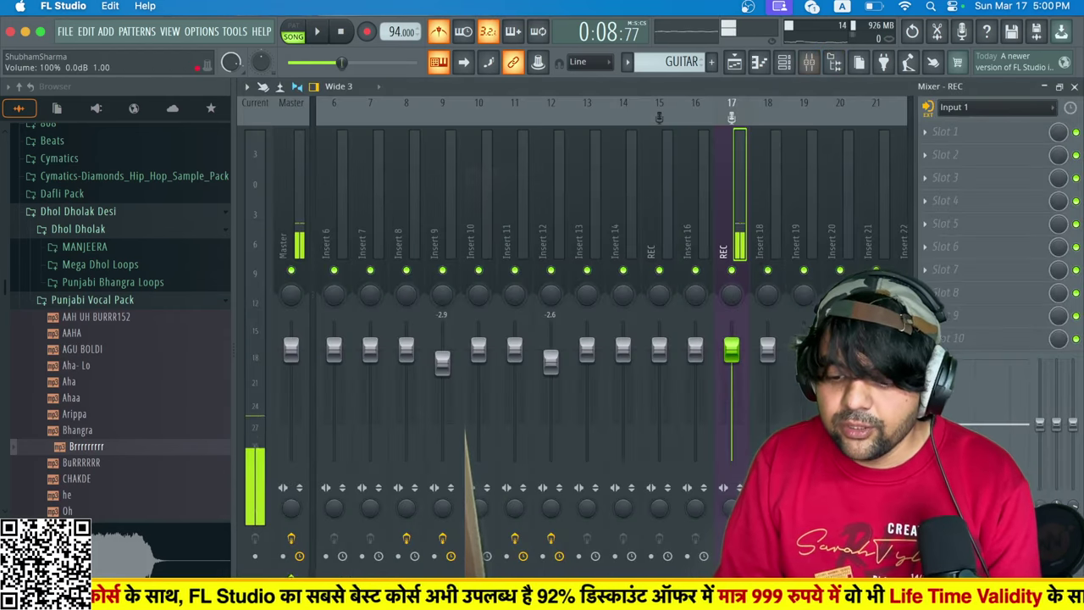
pyautogui.click(979, 106)
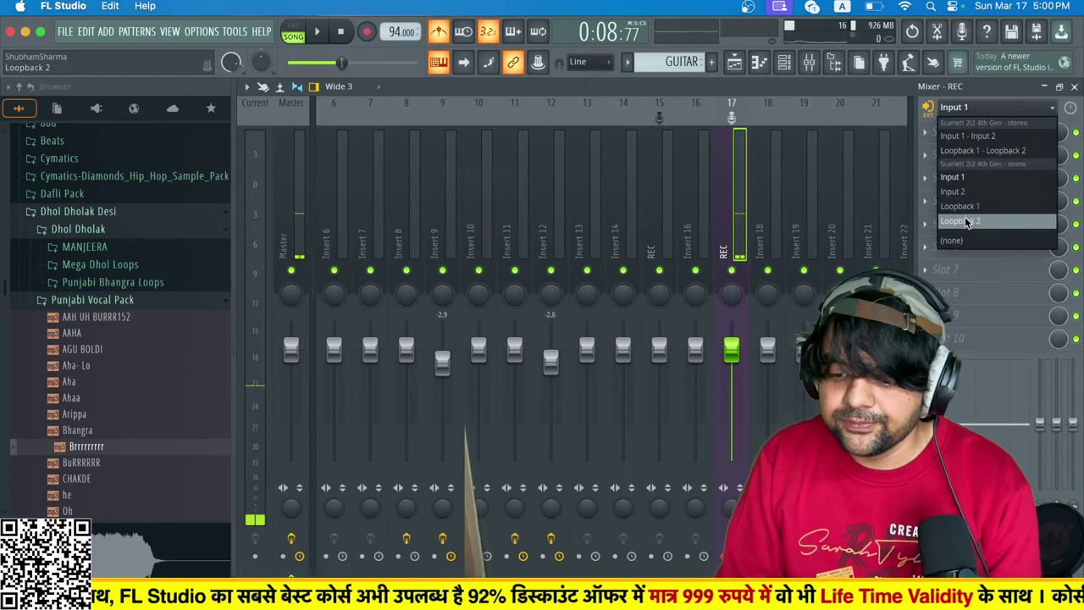
pyautogui.click(962, 239)
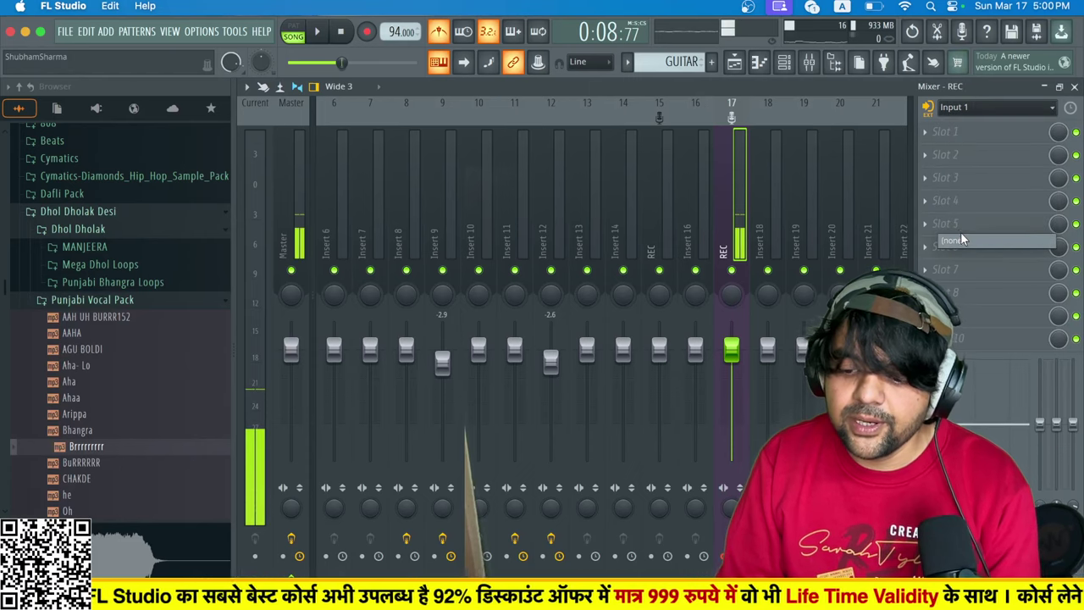
pyautogui.click(734, 62)
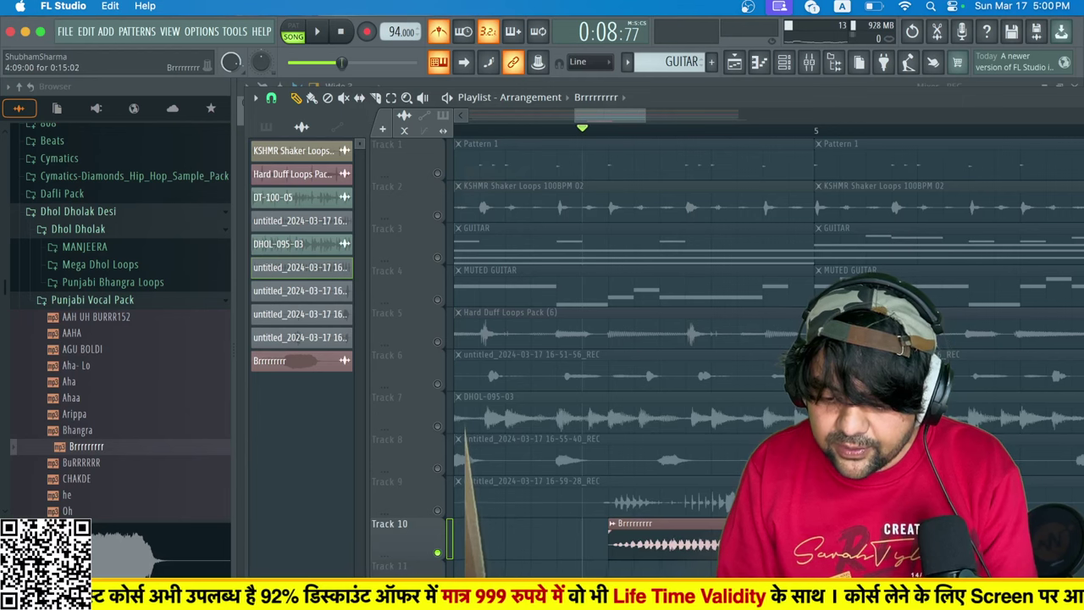
# Audition the stretched Brrrrrrrrr clip, set its time-stretching mode to Stretch Pro and play it again.
pyautogui.press('space')
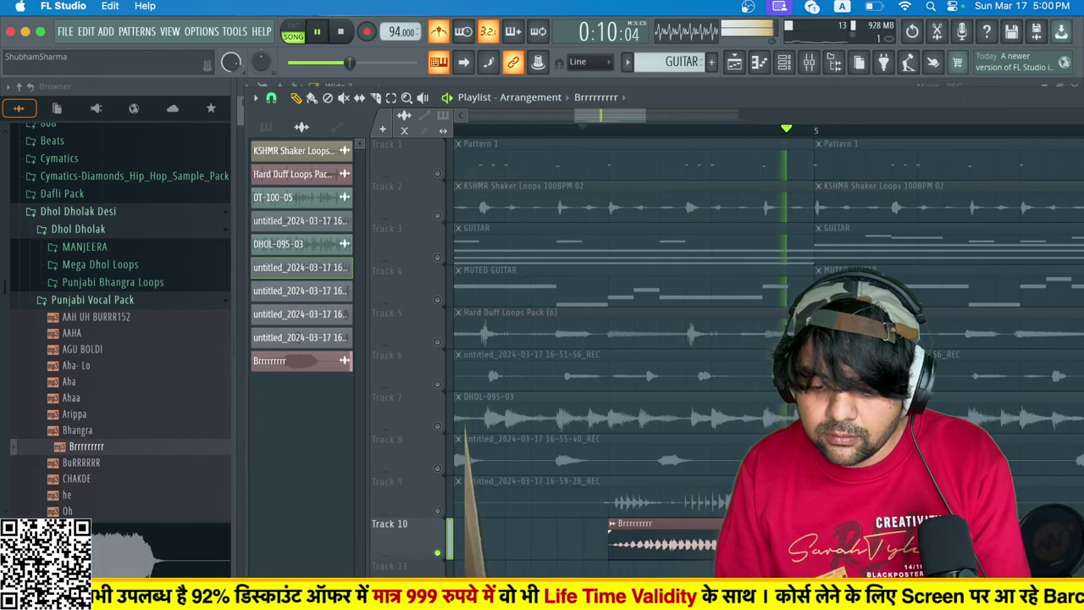
pyautogui.press('space')
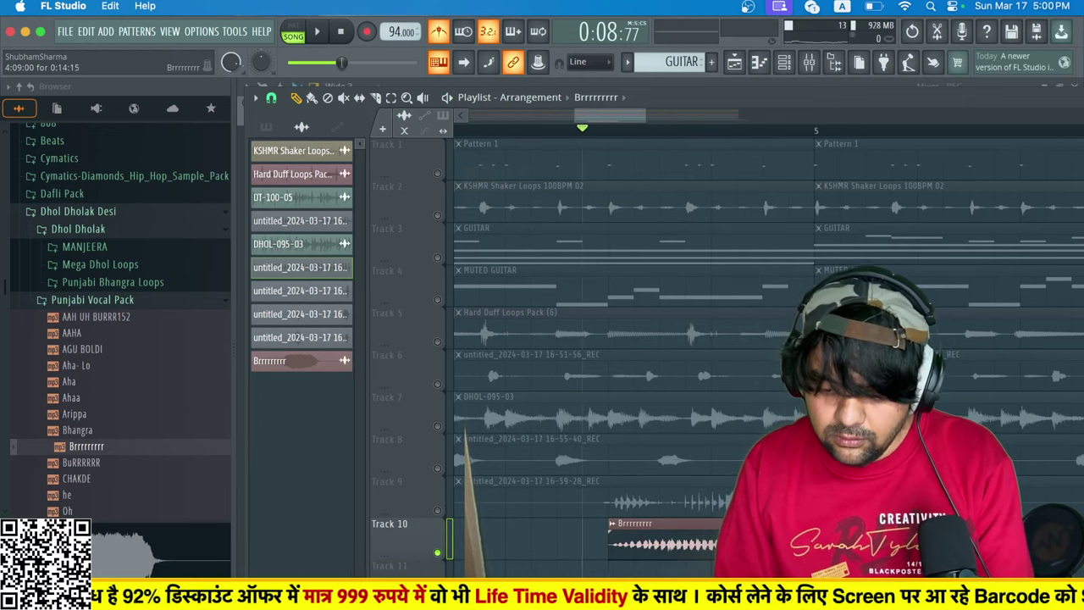
pyautogui.doubleClick(762, 539)
pyautogui.click(763, 313)
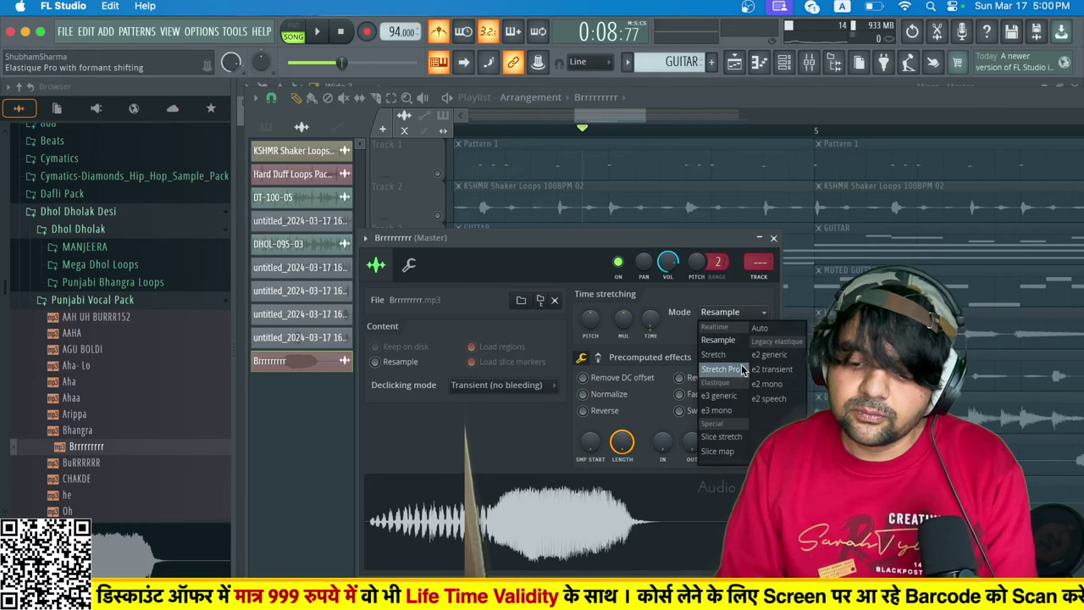
pyautogui.click(743, 371)
pyautogui.click(773, 238)
pyautogui.press('space')
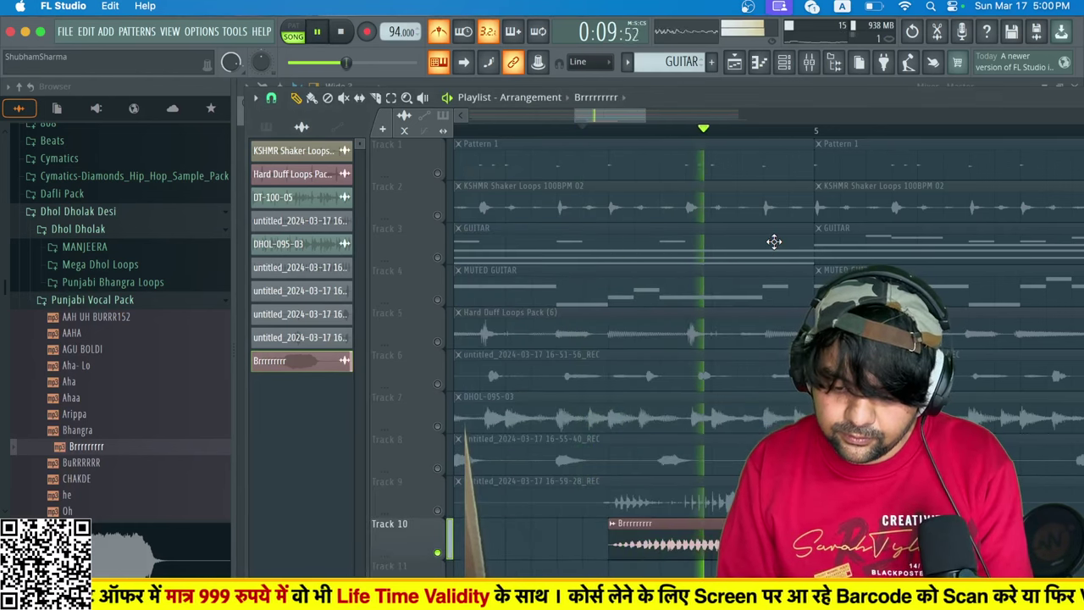
# End the solo on Track 10 so all tracks sound, mute Track 9 and play the Brrrrrrrrr clip in the mix.
pyautogui.press('space')
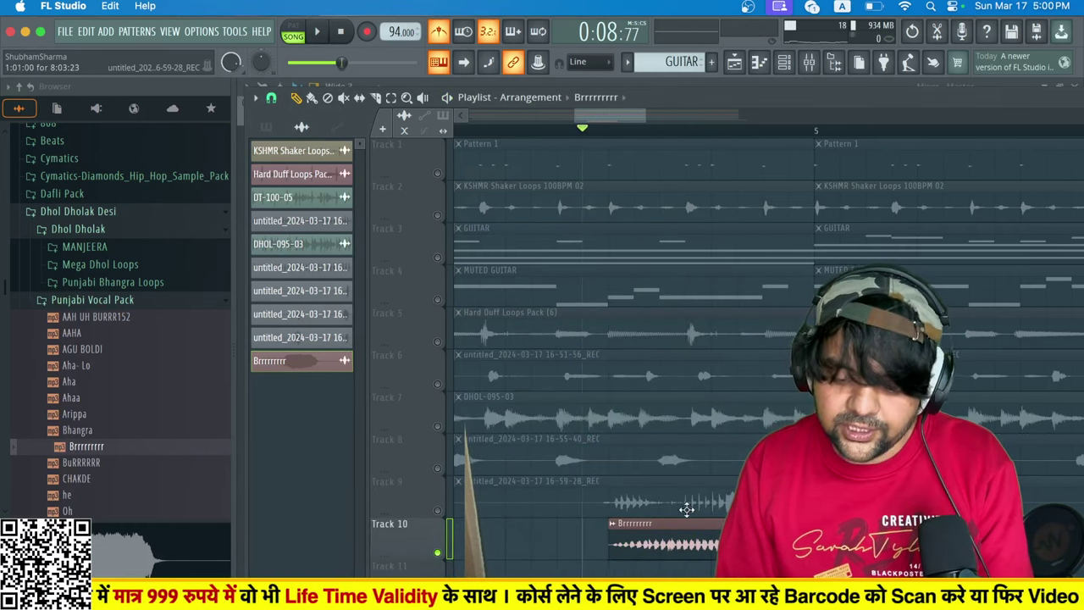
pyautogui.rightClick(438, 553)
pyautogui.press('space')
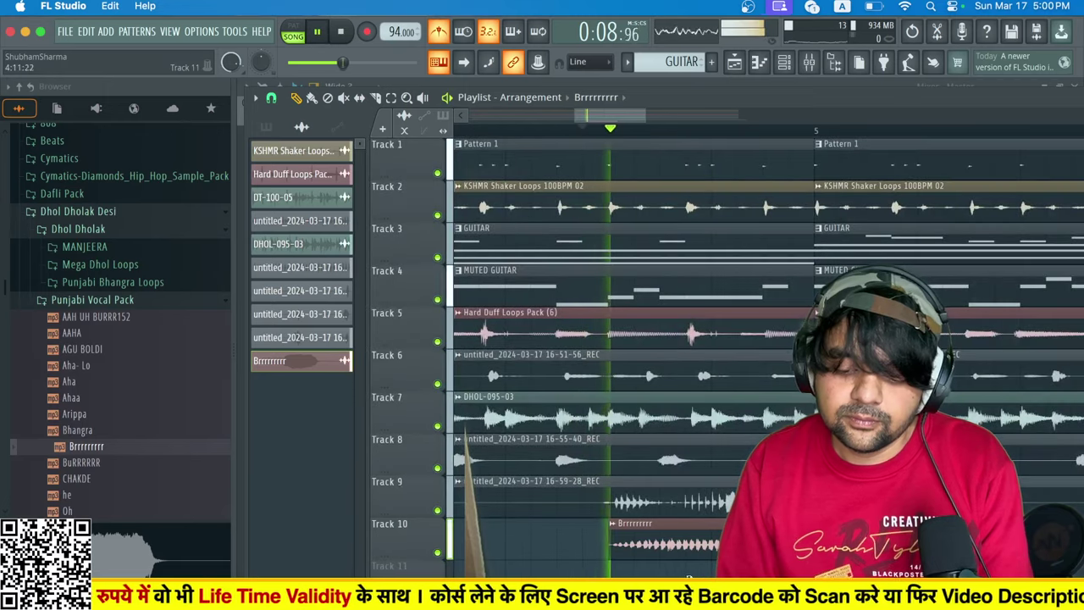
pyautogui.click(438, 511)
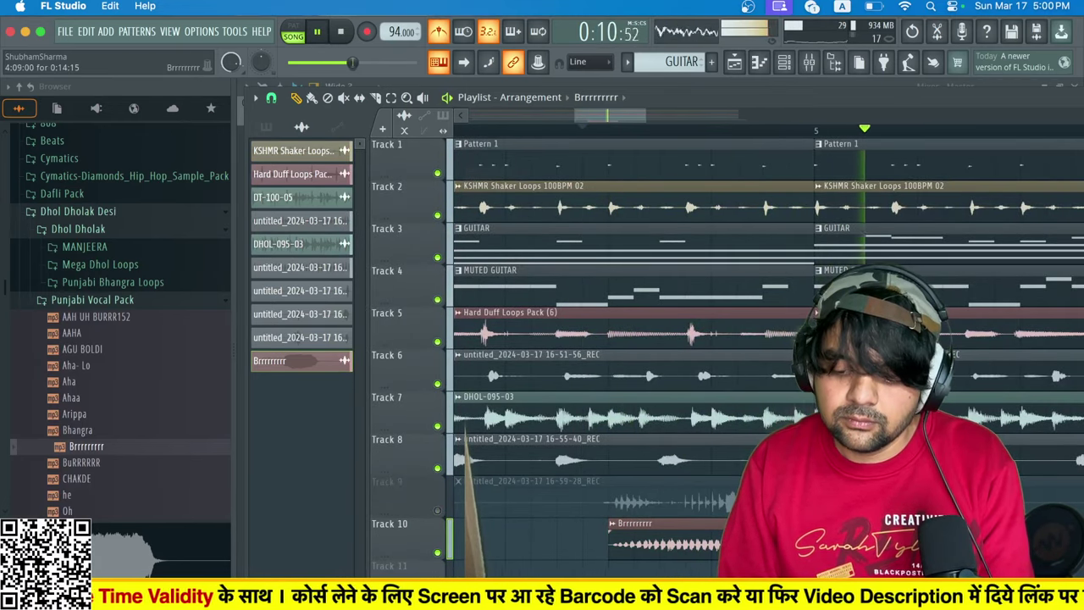
pyautogui.press('space')
# Set the Brrrrrrrrr clip's quick fade-out to 33%, play it in the mix and close the clip settings.
pyautogui.doubleClick(712, 526)
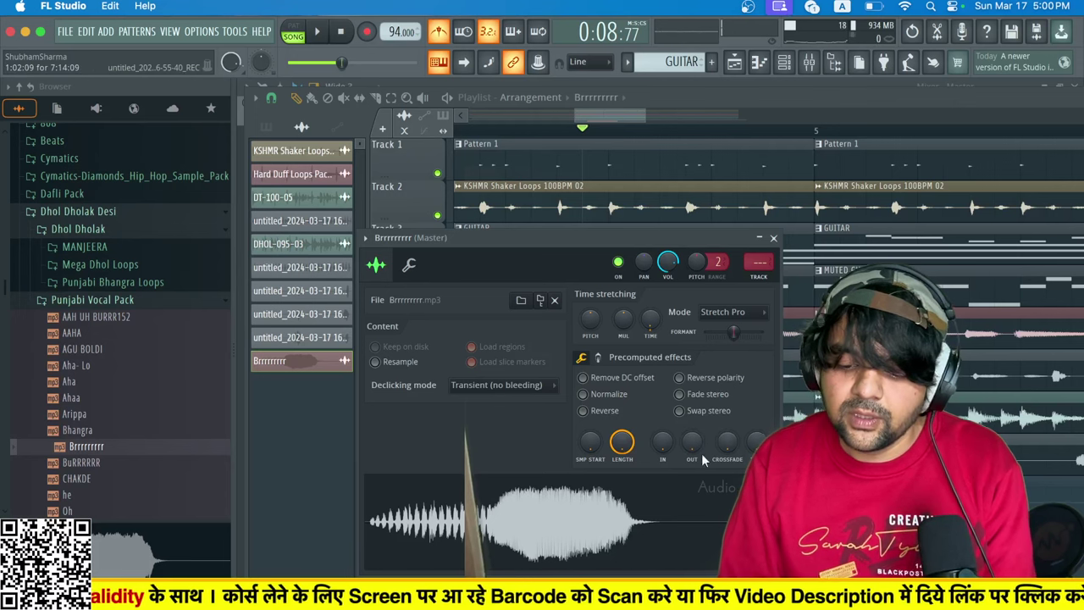
pyautogui.moveTo(693, 442); pyautogui.dragTo(693, 424)
pyautogui.press('space')
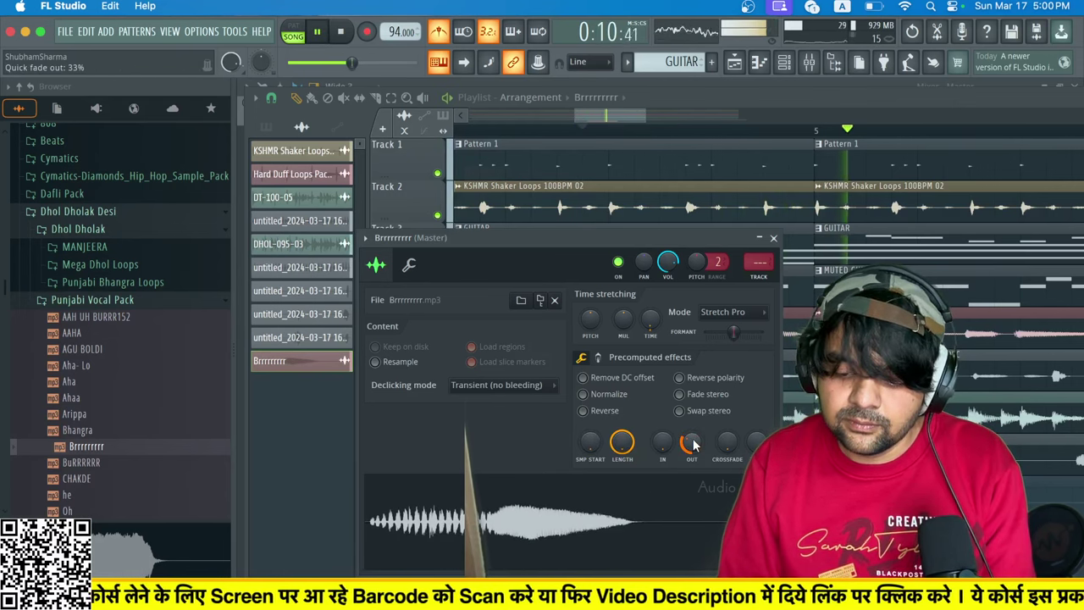
pyautogui.press('space')
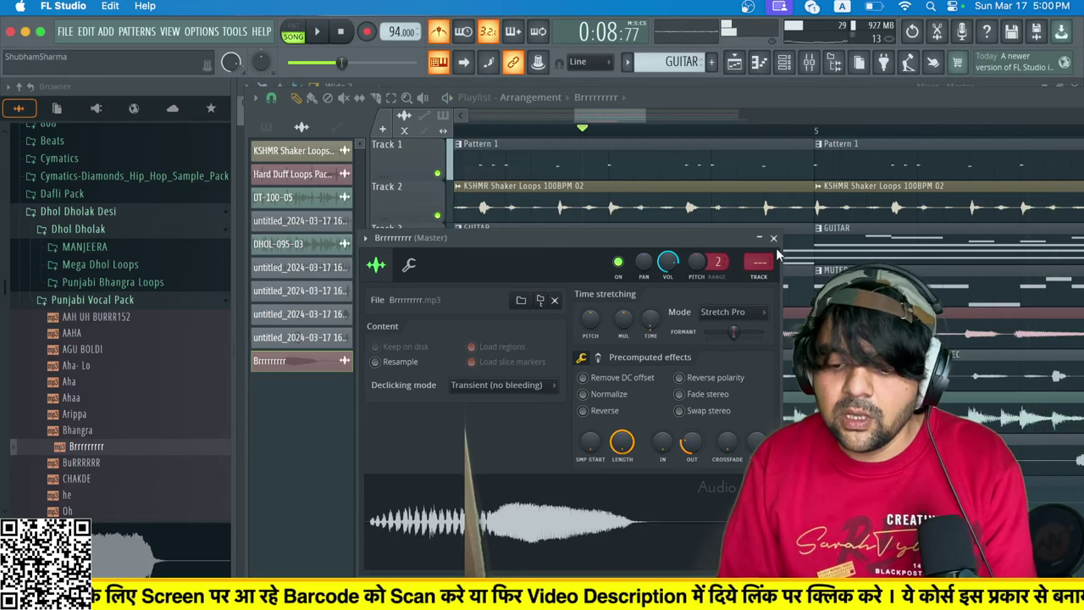
pyautogui.click(773, 238)
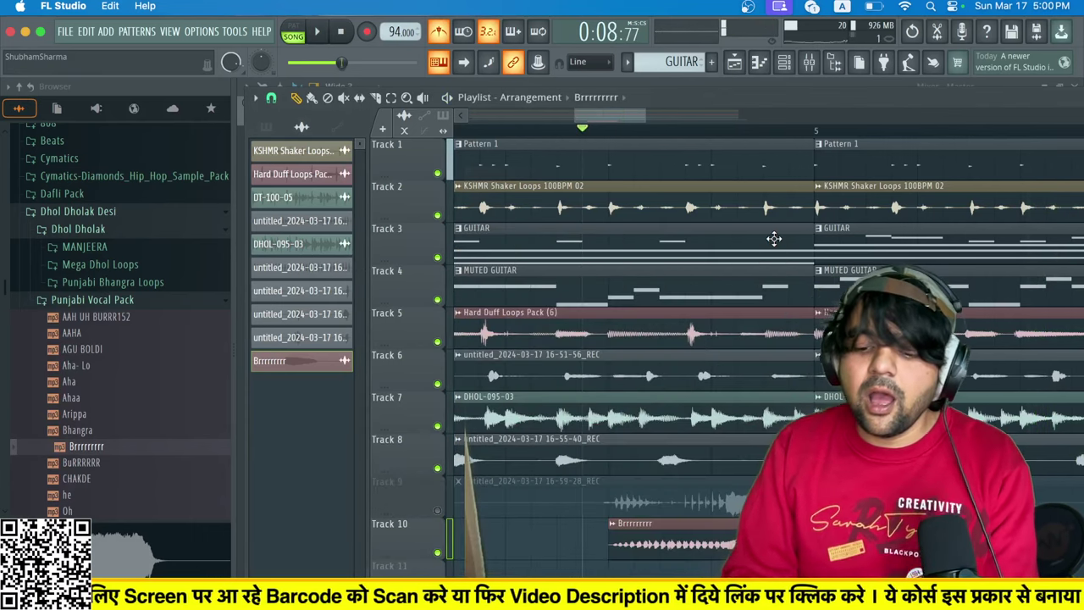
# Preview the he and Oh samples from the Punjabi Vocal Pack and insert an empty playlist track above the recording on Track 8.
pyautogui.click(85, 494)
pyautogui.click(82, 510)
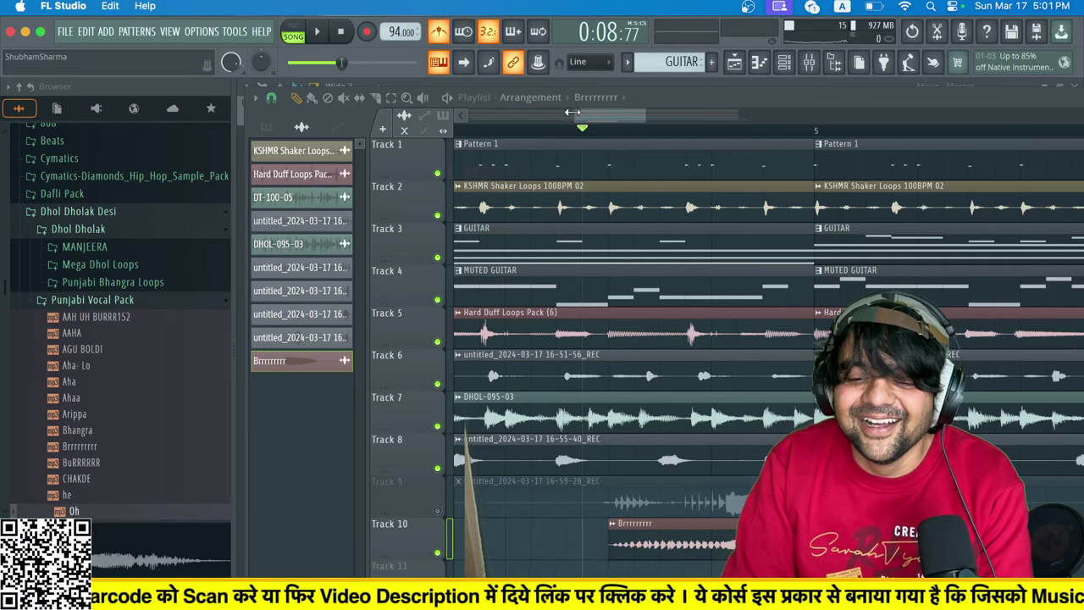
pyautogui.moveTo(573, 112); pyautogui.dragTo(378, 125)
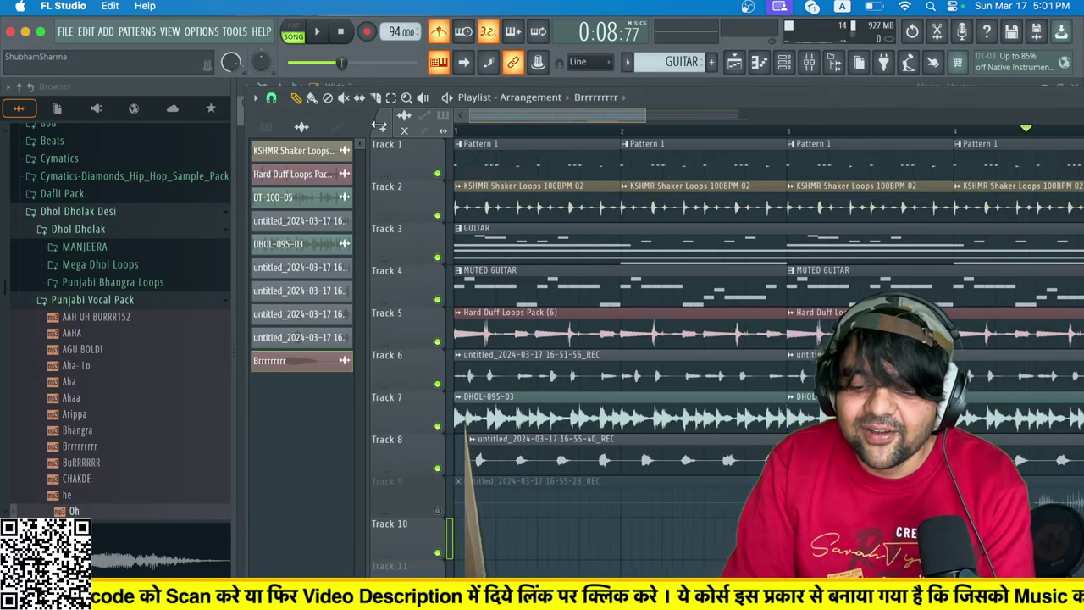
pyautogui.rightClick(413, 454)
pyautogui.click(484, 543)
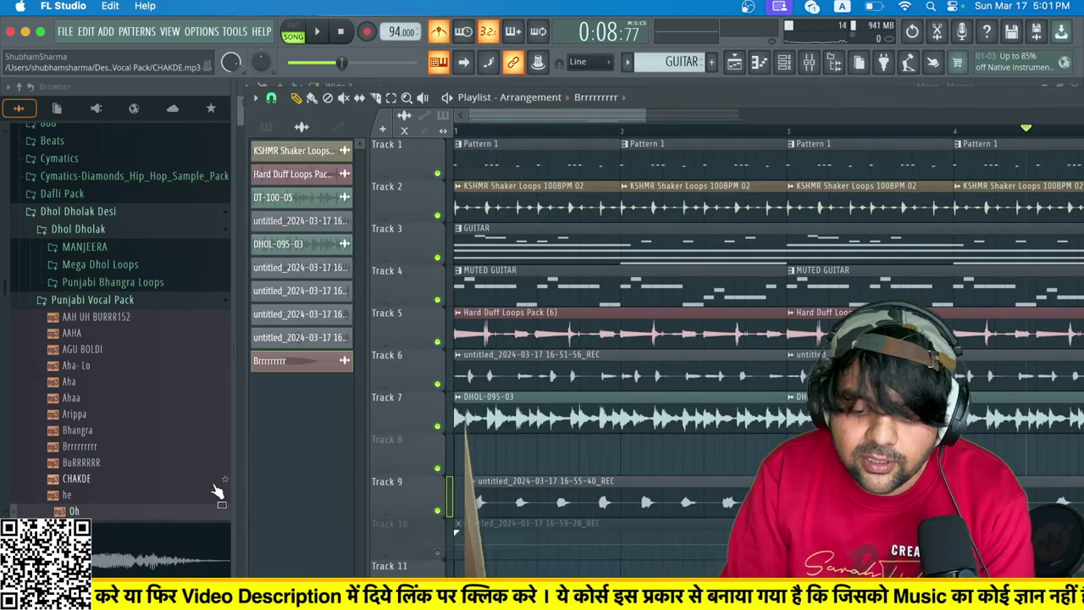
# Place the Oh sample on Track 8 at 1:03 and 1:07, aligned with the hits of the recording on Track 9.
pyautogui.moveTo(78, 512); pyautogui.dragTo(481, 457)
pyautogui.keyDown('ctrl'); pyautogui.scroll(3, 480, 458); pyautogui.keyUp('ctrl')
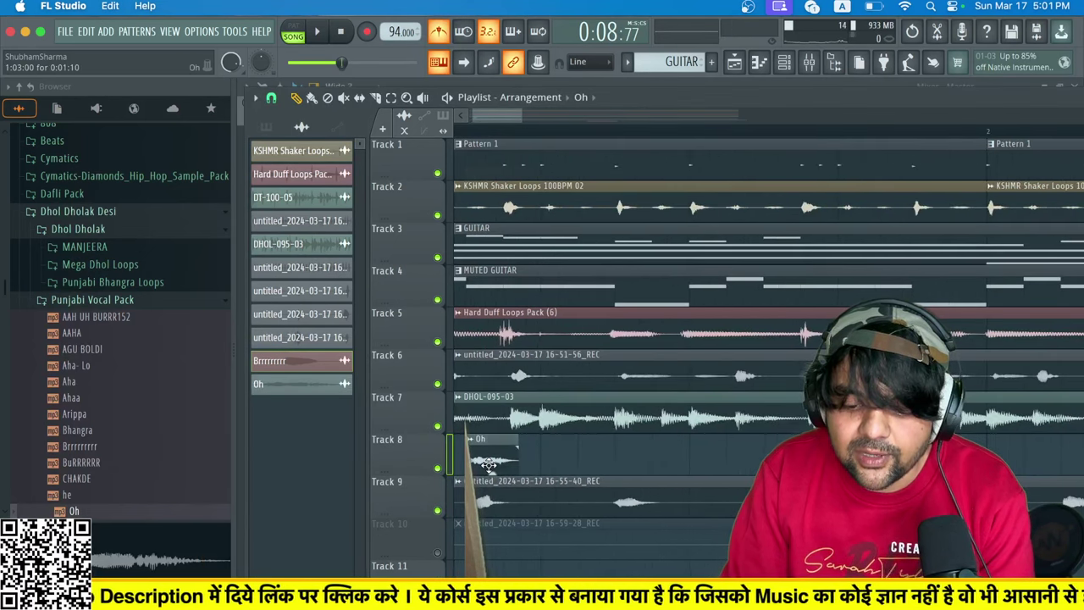
pyautogui.press('space')
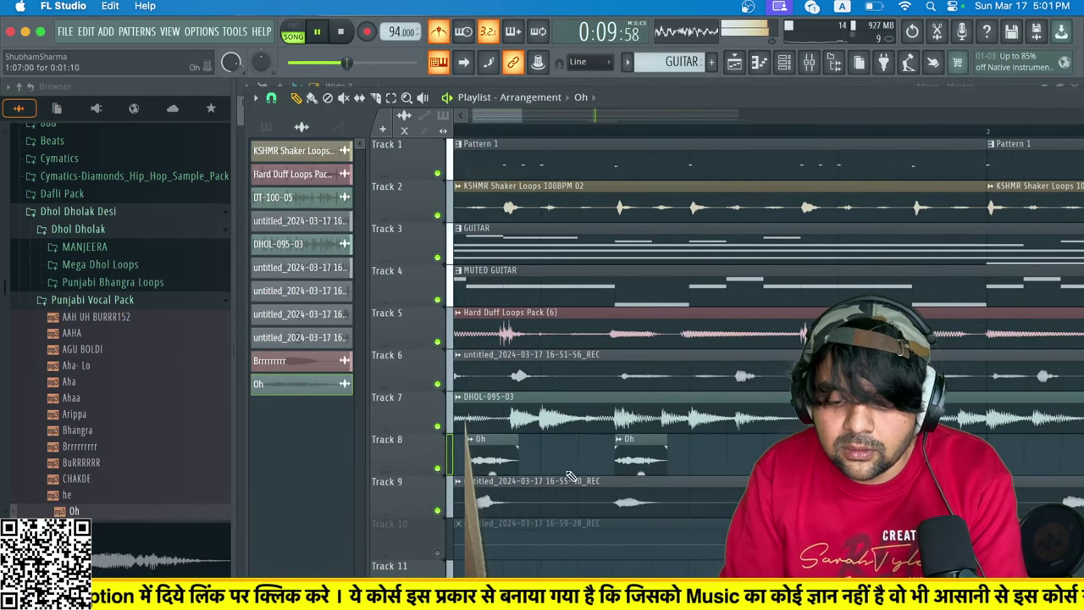
pyautogui.press('space')
# Return to the start of the arrangement and play bar 1 to check the Oh clips on Track 8.
pyautogui.click(500, 131)
pyautogui.moveTo(495, 117); pyautogui.dragTo(462, 112)
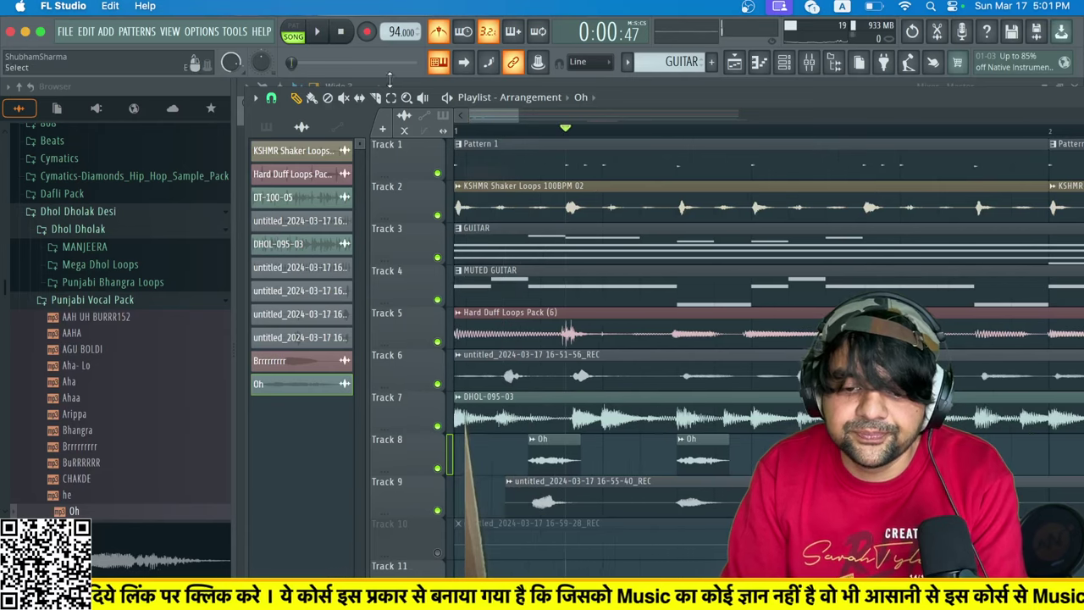
pyautogui.click(344, 33)
pyautogui.press('space')
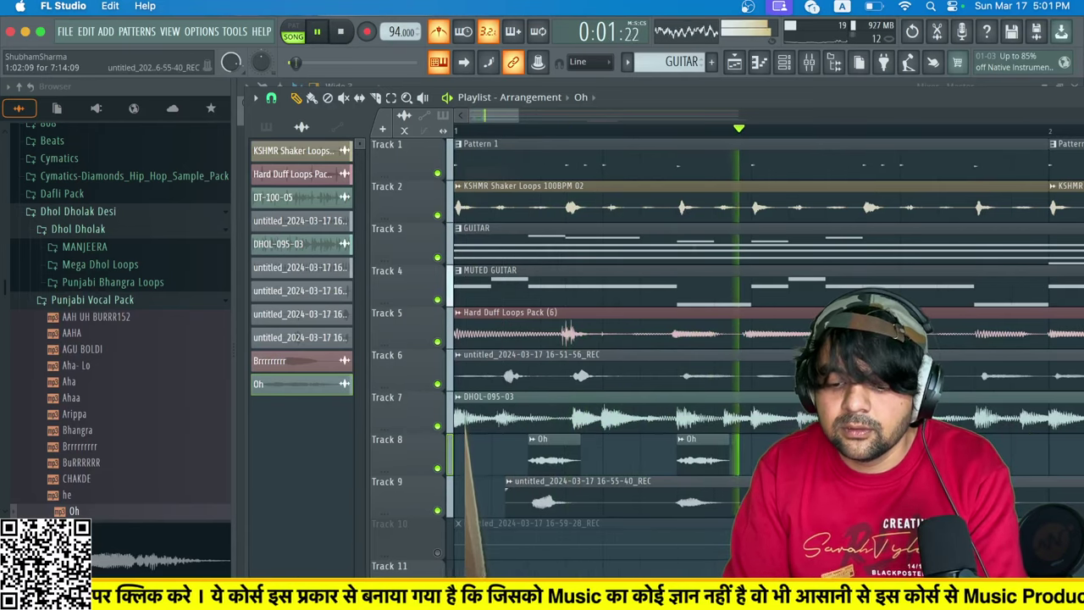
pyautogui.press('space')
# Continue placing Oh clips on Track 8 every four steps through the end of bar 2, following the Track 9 hits.
pyautogui.press('space')
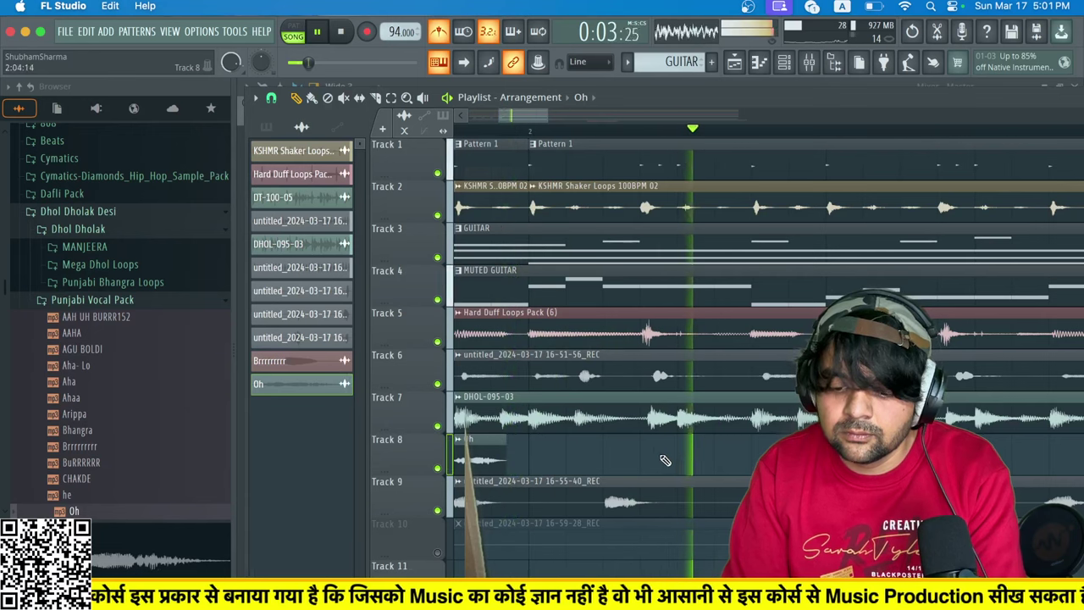
pyautogui.press('space')
pyautogui.click(622, 452)
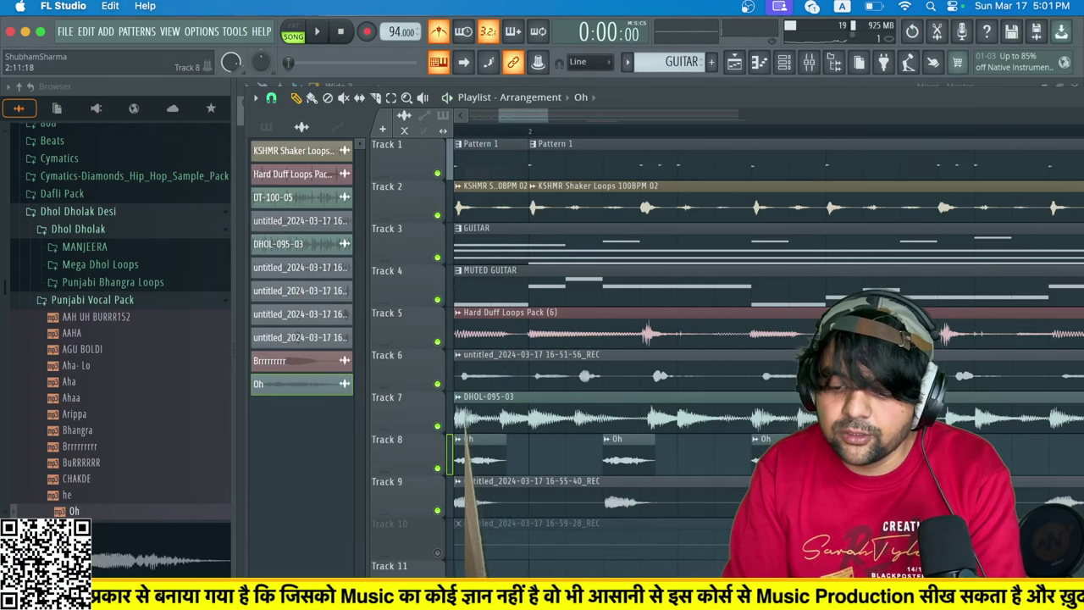
pyautogui.scroll(-5, 906, 455)
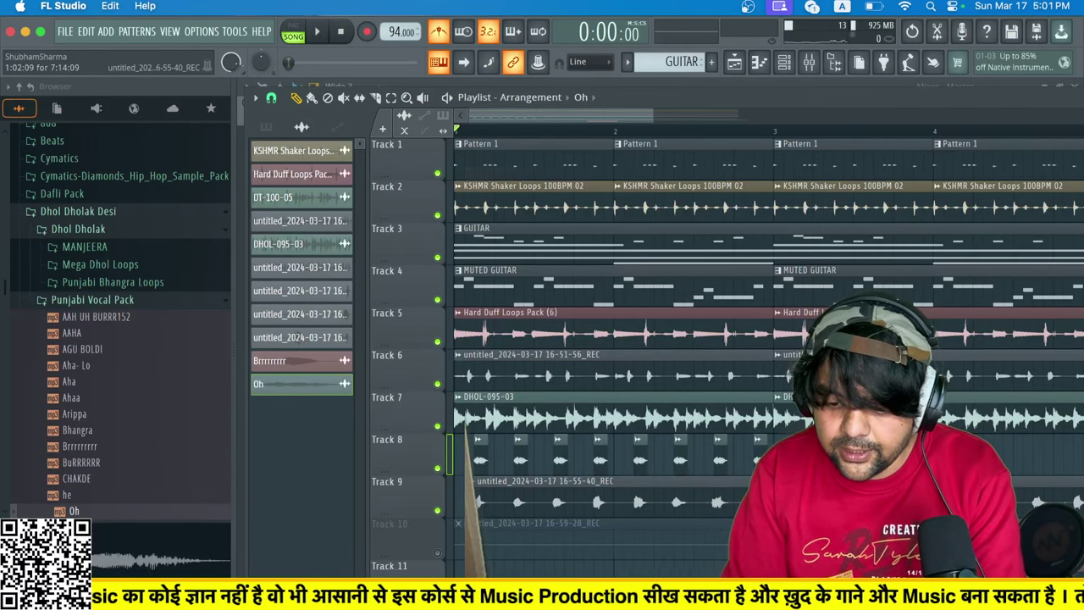
# Select the Oh clips in bars 1 and 2 of Track 8 and duplicate them into bars 3 and 4.
pyautogui.moveTo(782, 457); pyautogui.dragTo(478, 464)
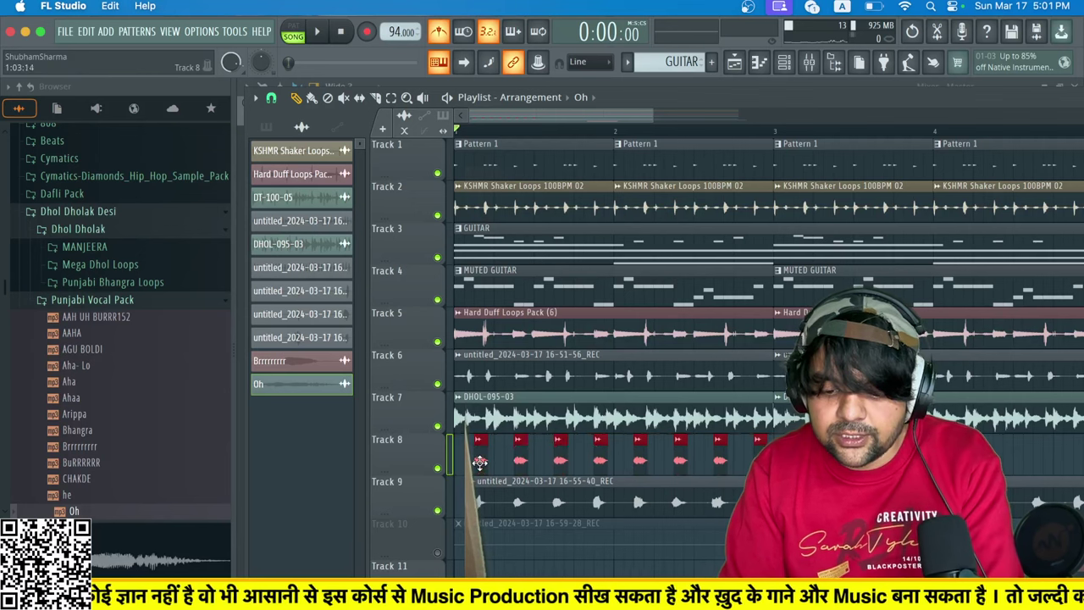
pyautogui.hotkey('ctrl', 'b')
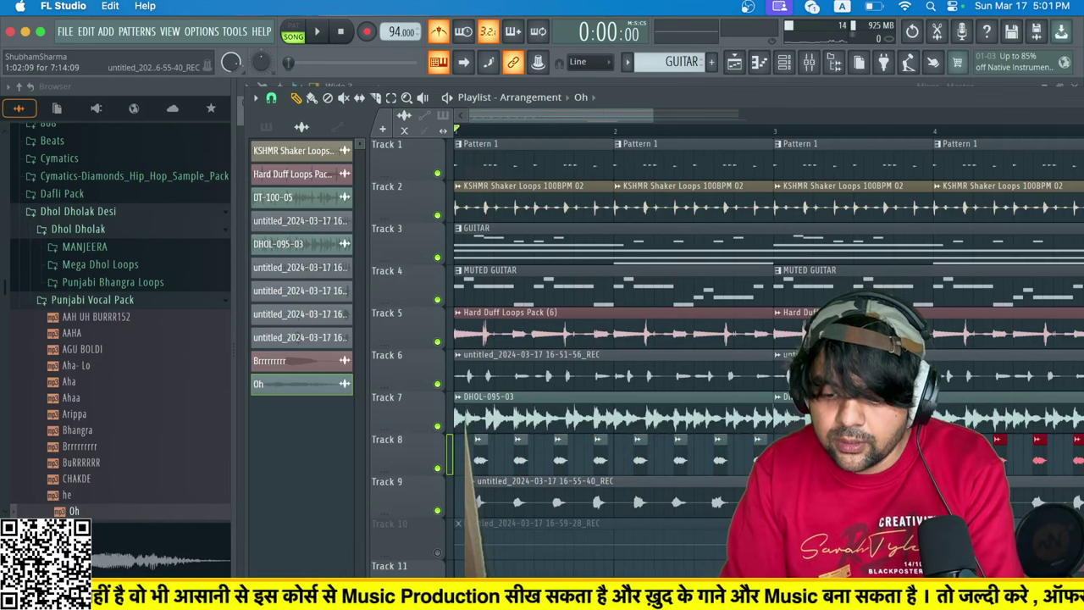
pyautogui.hscroll(2, 729, 356)
pyautogui.scroll(-1, 729, 355)
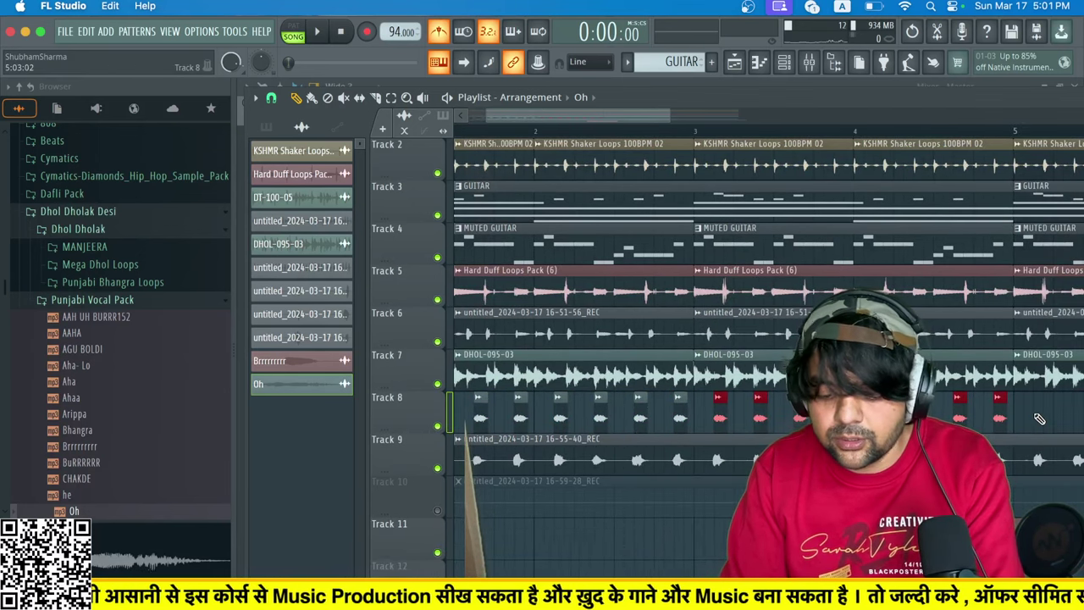
# Select all Oh clips in bars 1 to 4 of Track 8 and duplicate them from bar 5 onward.
pyautogui.moveTo(1039, 419); pyautogui.dragTo(286, 415)
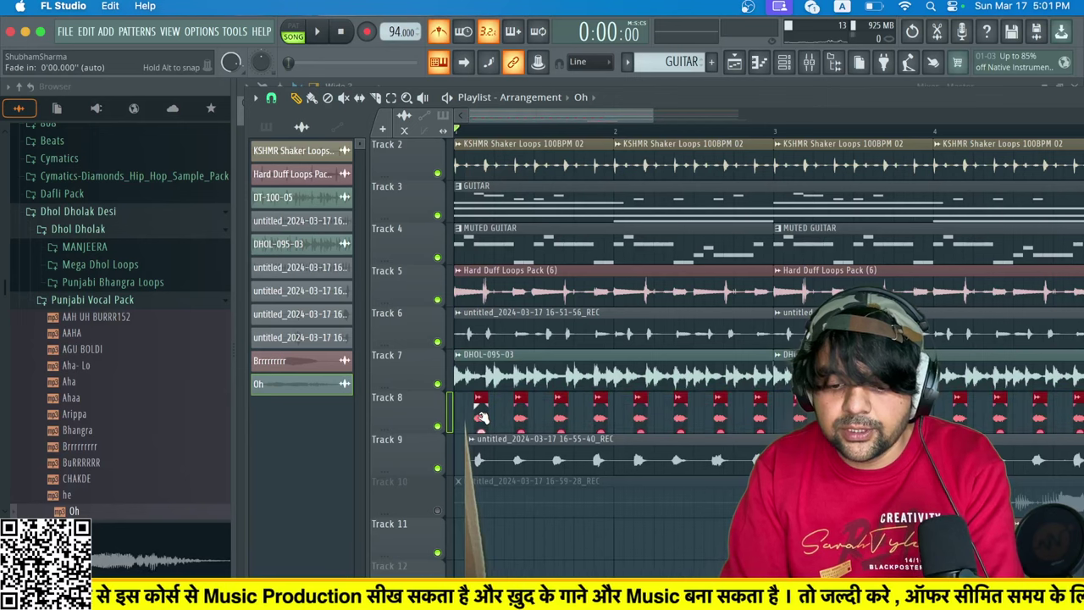
pyautogui.hotkey('ctrl', 'b')
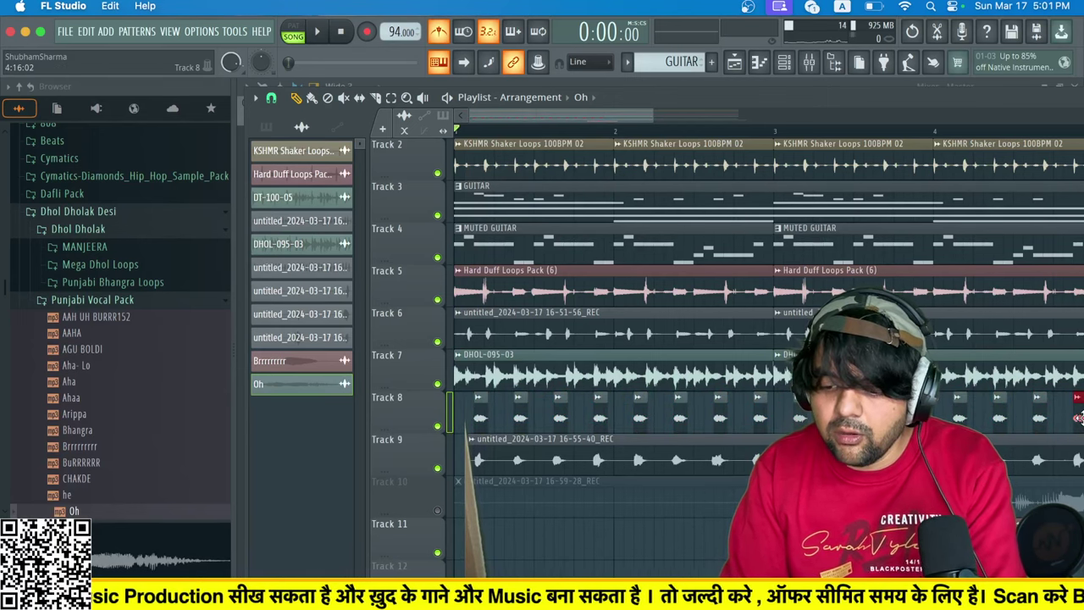
pyautogui.hscroll(3, 975, 401)
pyautogui.scroll(1, 974, 401)
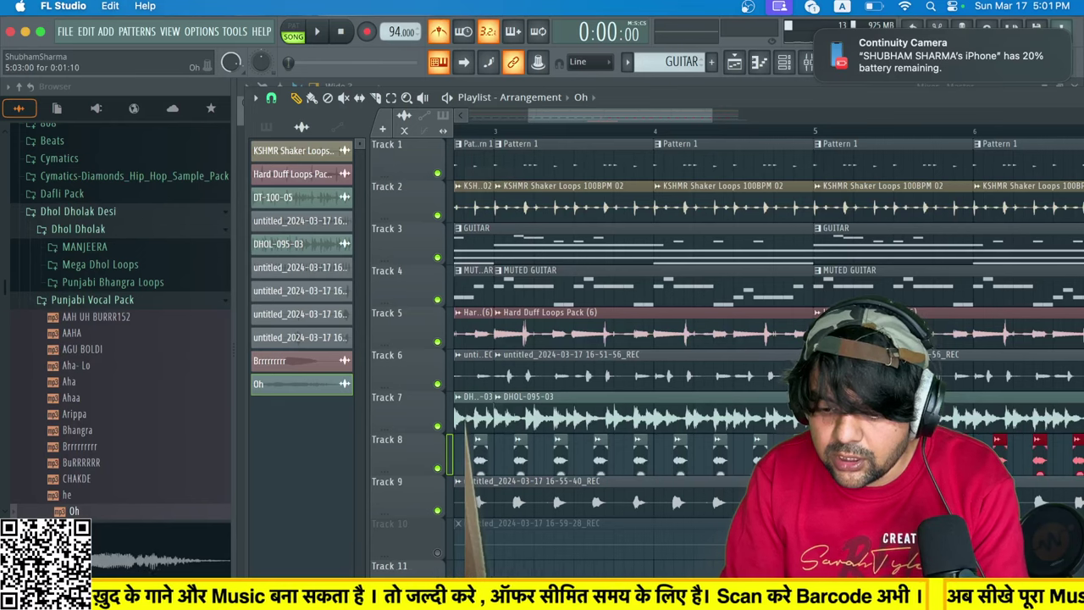
# Play the arrangement from the start and look at the clip settings of the recording on Track 9.
pyautogui.moveTo(591, 116); pyautogui.dragTo(366, 128)
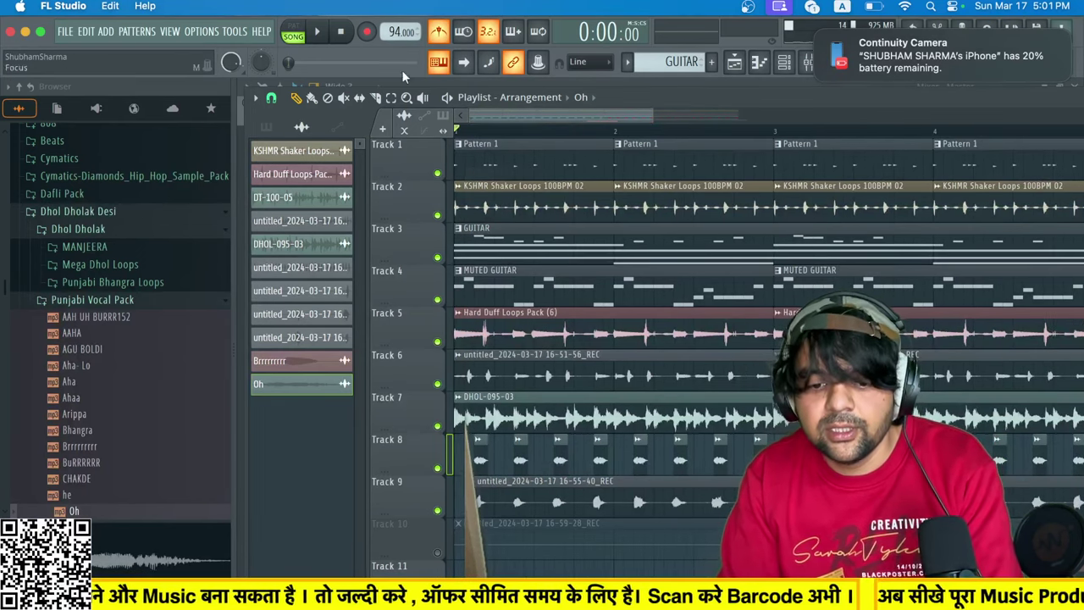
pyautogui.click(319, 34)
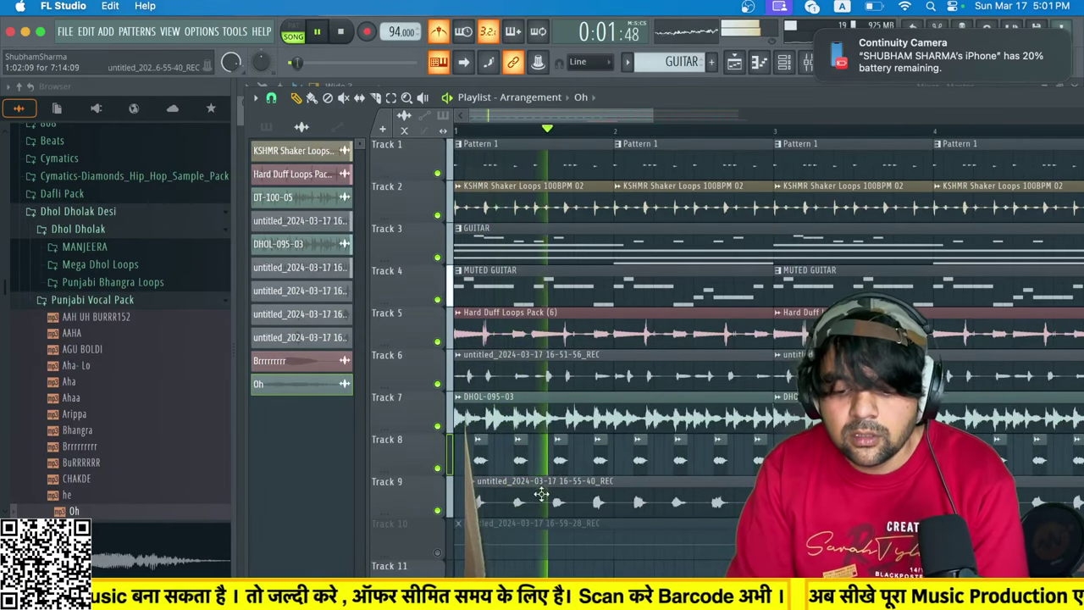
pyautogui.doubleClick(541, 489)
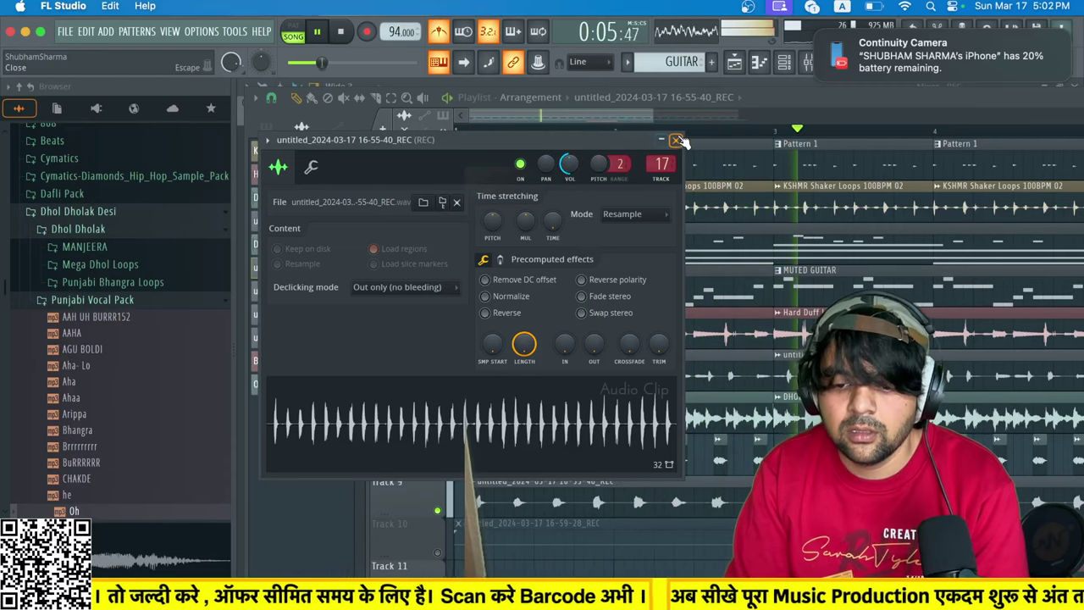
pyautogui.click(678, 140)
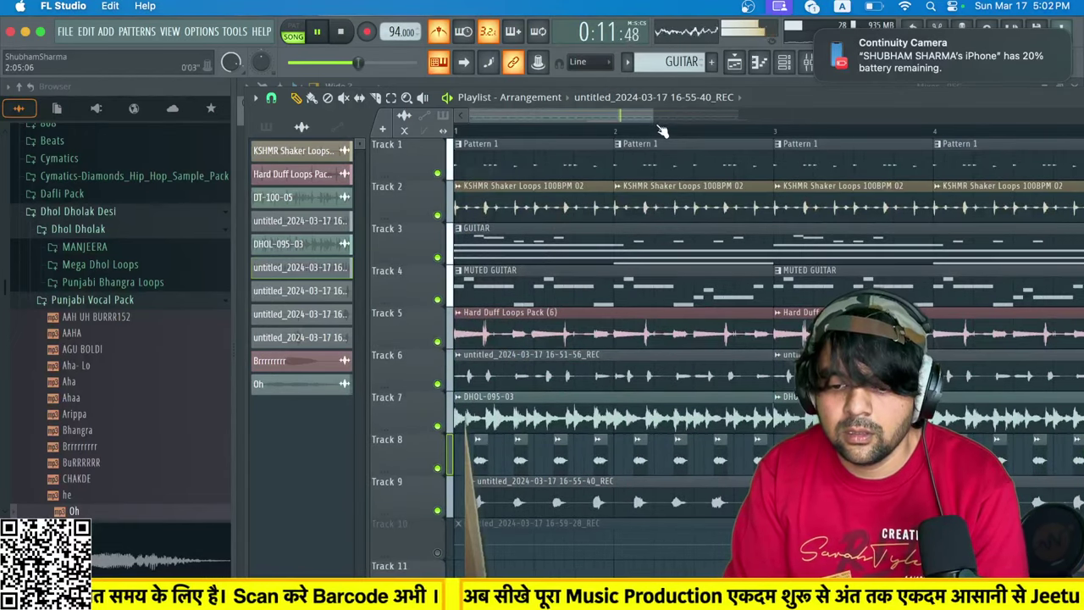
pyautogui.scroll(-3, 925, 134)
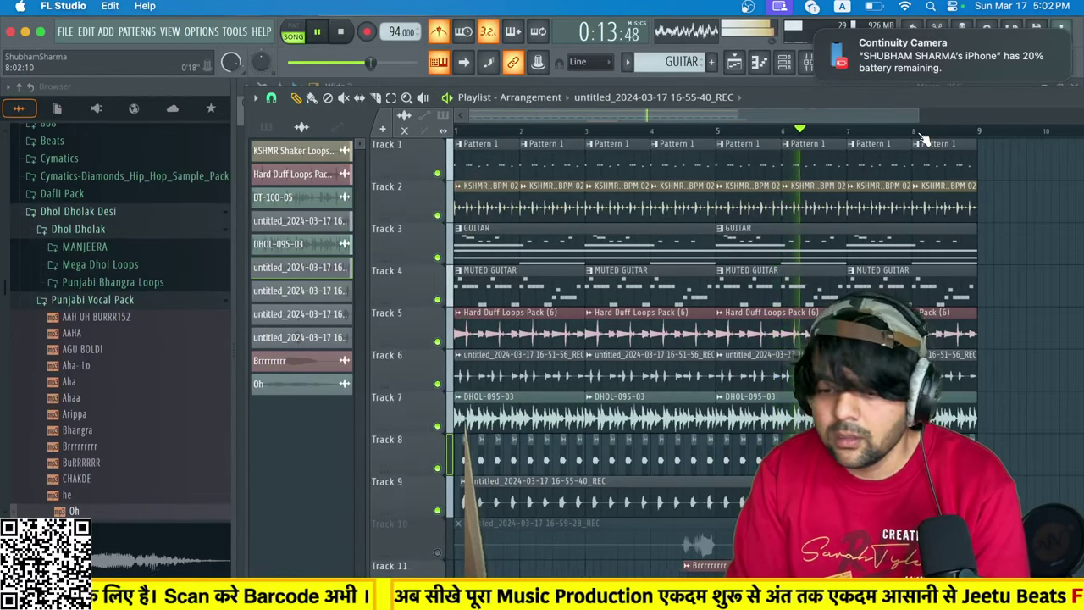
pyautogui.press('space')
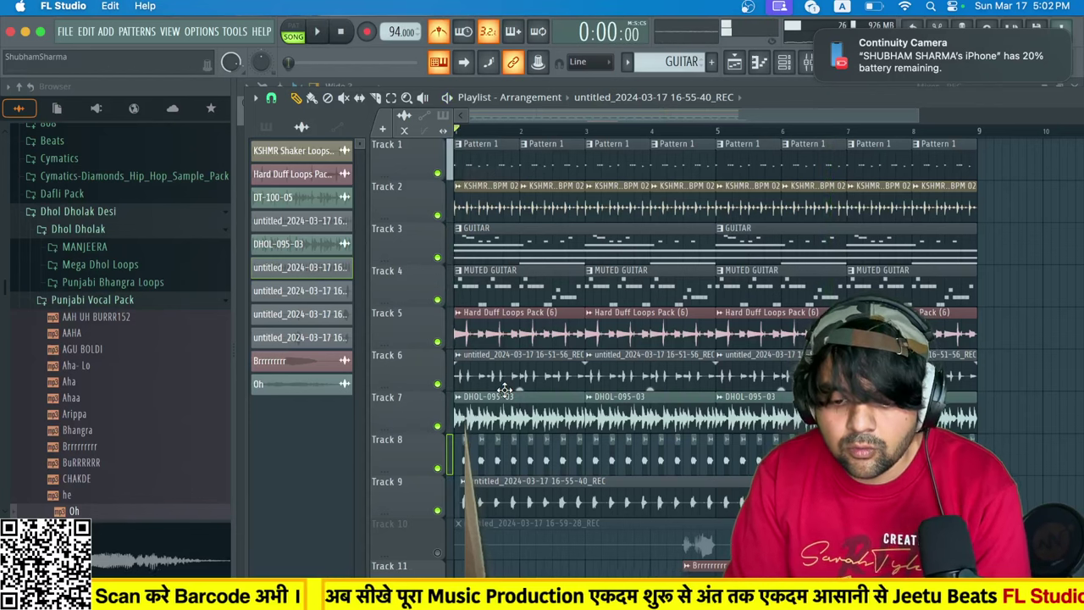
# Audition the arrangement from the start with MUTED GUITAR on Track 4 muted, then restore the track.
pyautogui.click(438, 300)
pyautogui.press('space')
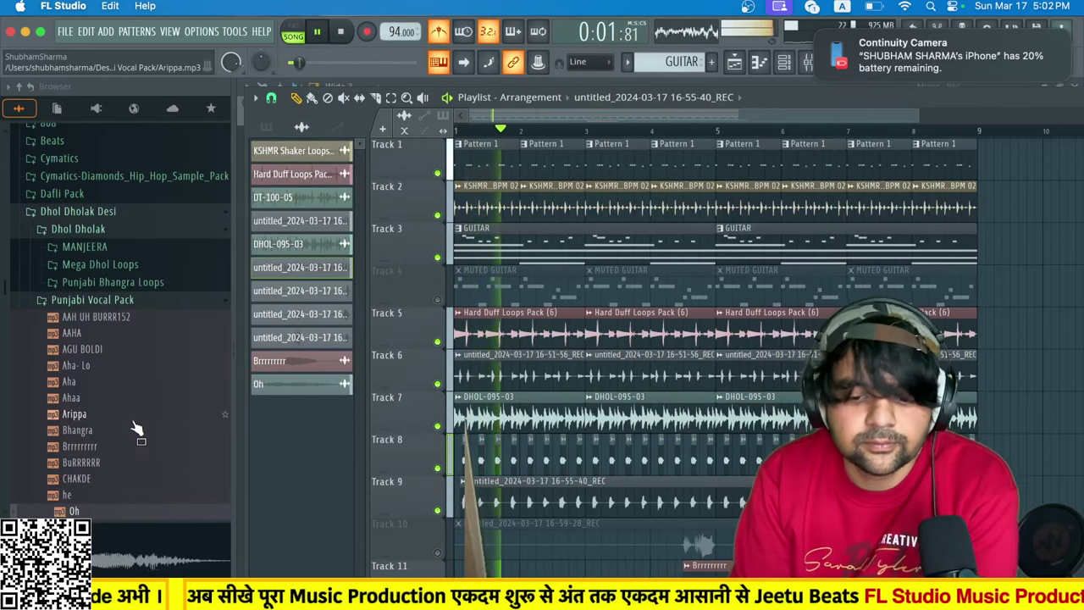
pyautogui.press('space')
pyautogui.click(438, 300)
# Open the MUTED GUITAR pattern's notes and look through the channel rack and the Brightness instrument to find its sound source.
pyautogui.doubleClick(497, 272)
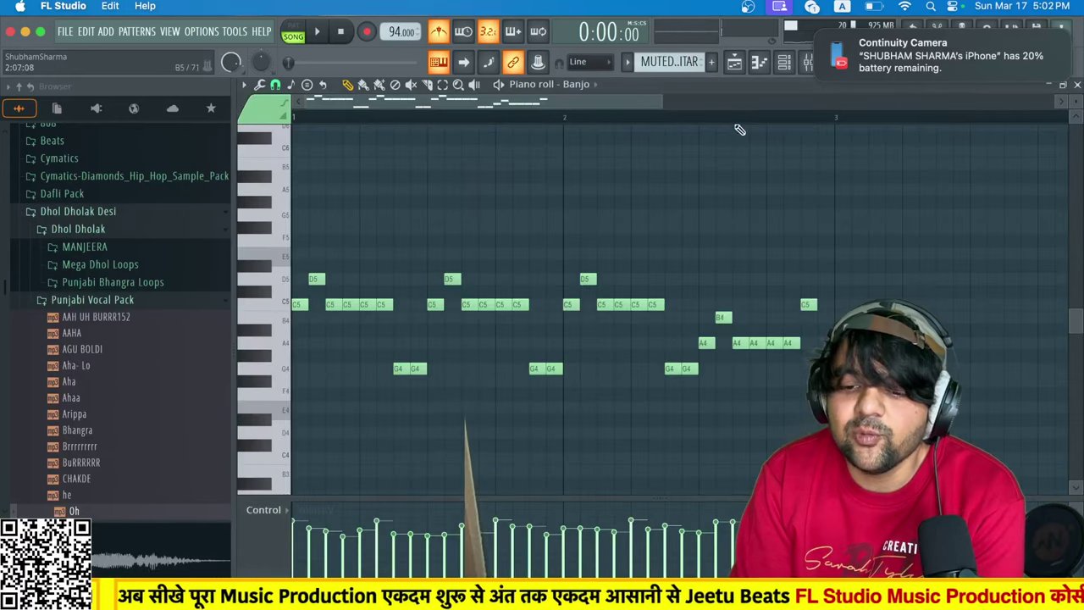
pyautogui.click(785, 65)
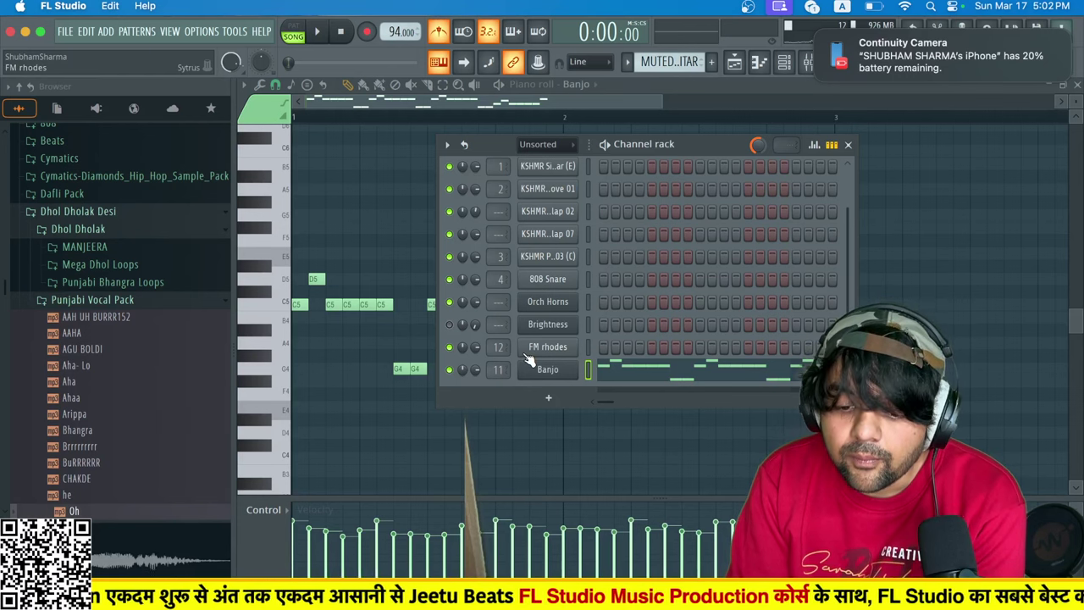
pyautogui.scroll(2, 526, 360)
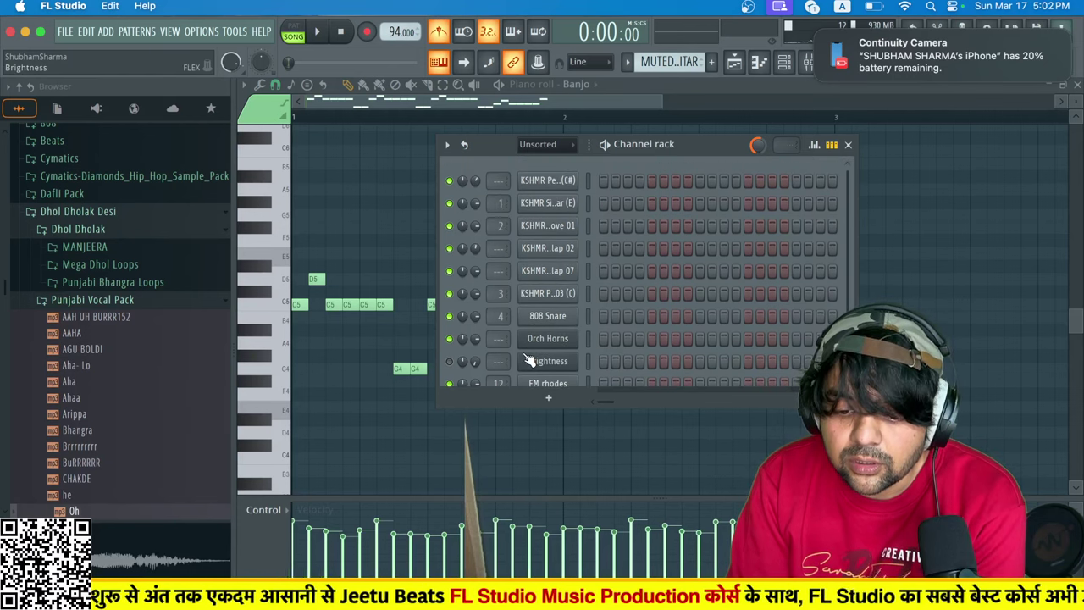
pyautogui.scroll(-2, 528, 361)
pyautogui.click(542, 319)
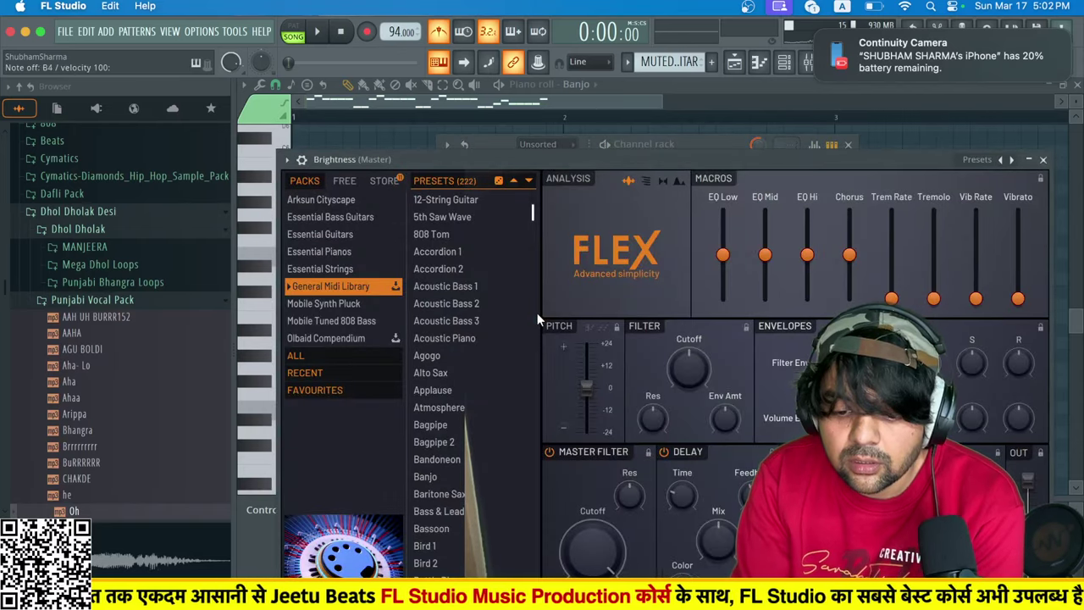
pyautogui.click(785, 71)
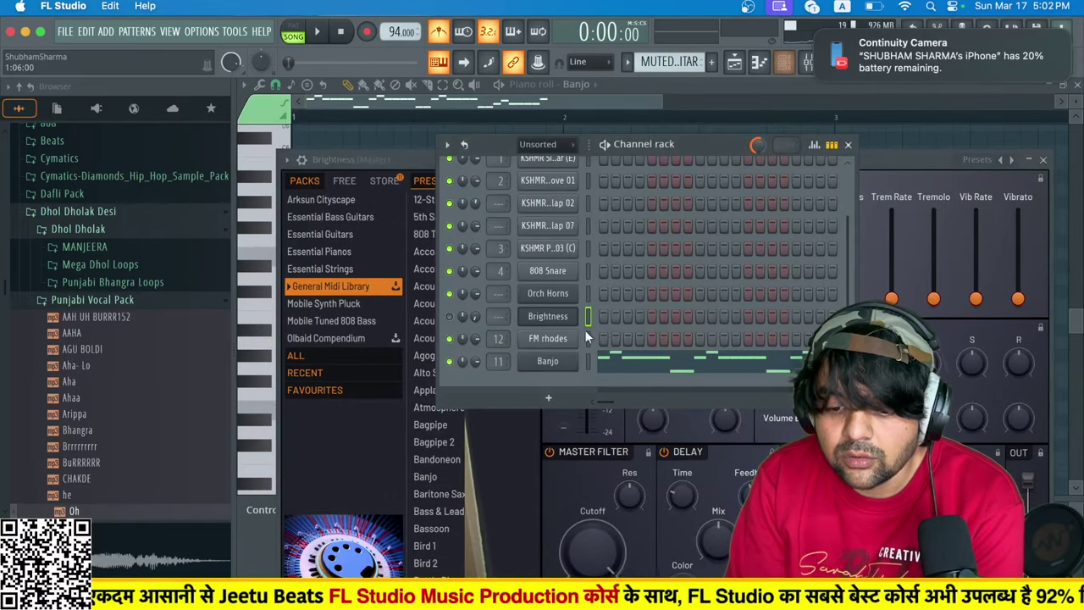
# Solo MUTED GUITAR on Track 4 and try a different volume for the Banjo channel during playback.
pyautogui.click(734, 73)
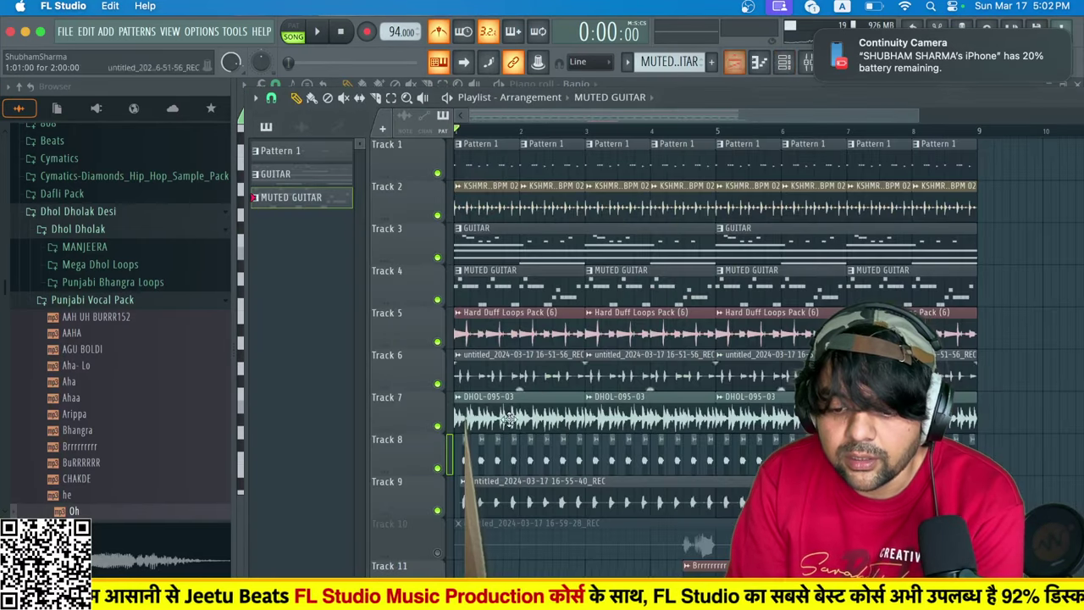
pyautogui.rightClick(437, 300)
pyautogui.press('space')
pyautogui.click(785, 71)
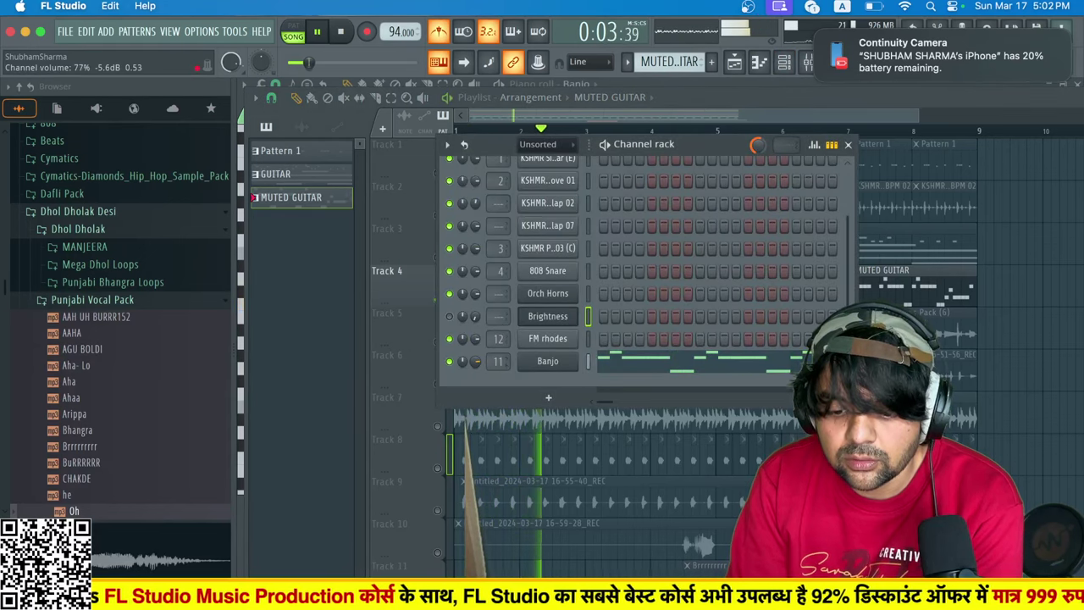
pyautogui.rightClick(477, 361)
pyautogui.click(498, 367)
pyautogui.press('space')
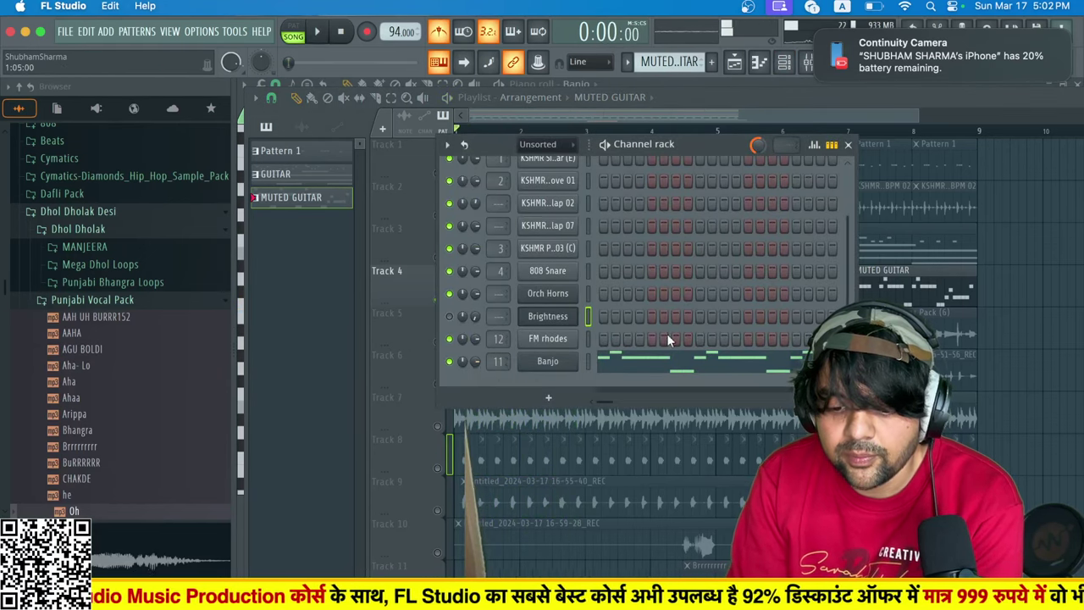
# Lower the velocity of all Banjo notes in the MUTED GUITAR pattern to a uniform level of about 24%, checking it during playback.
pyautogui.click(671, 360)
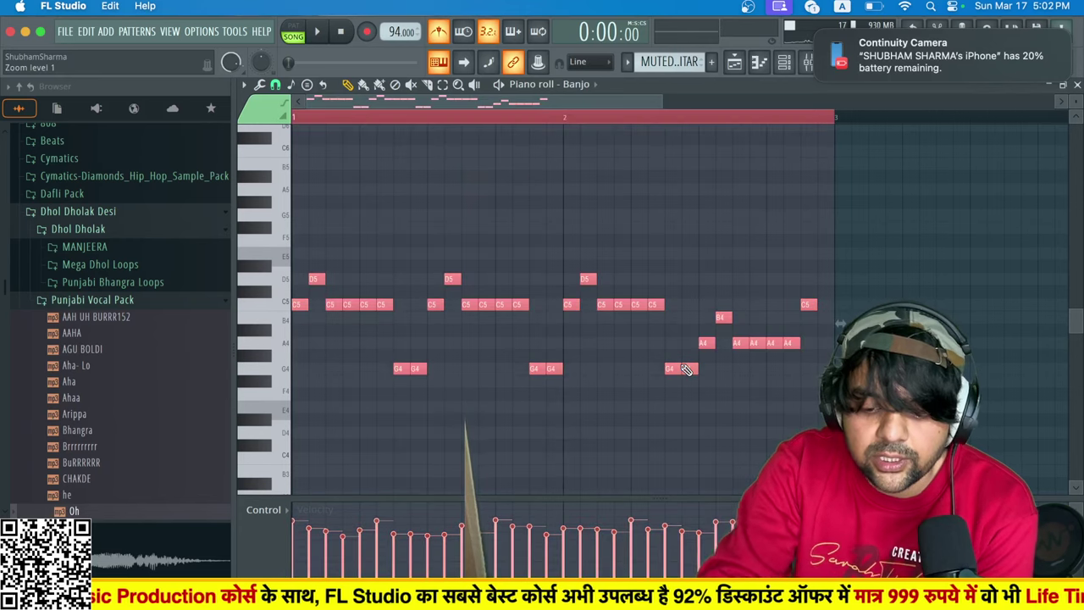
pyautogui.click(263, 510)
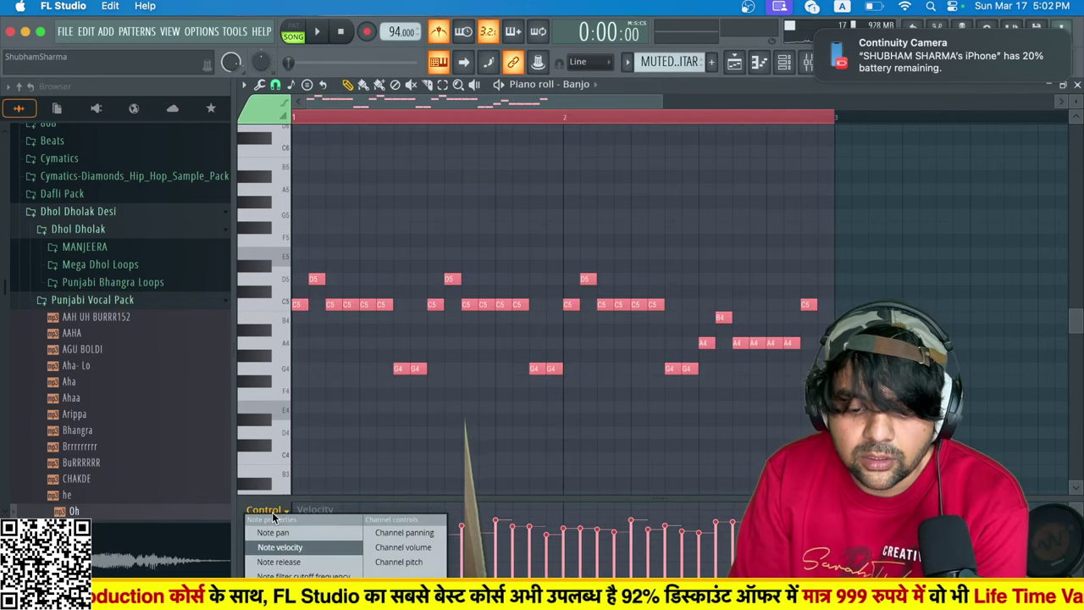
pyautogui.click(303, 550)
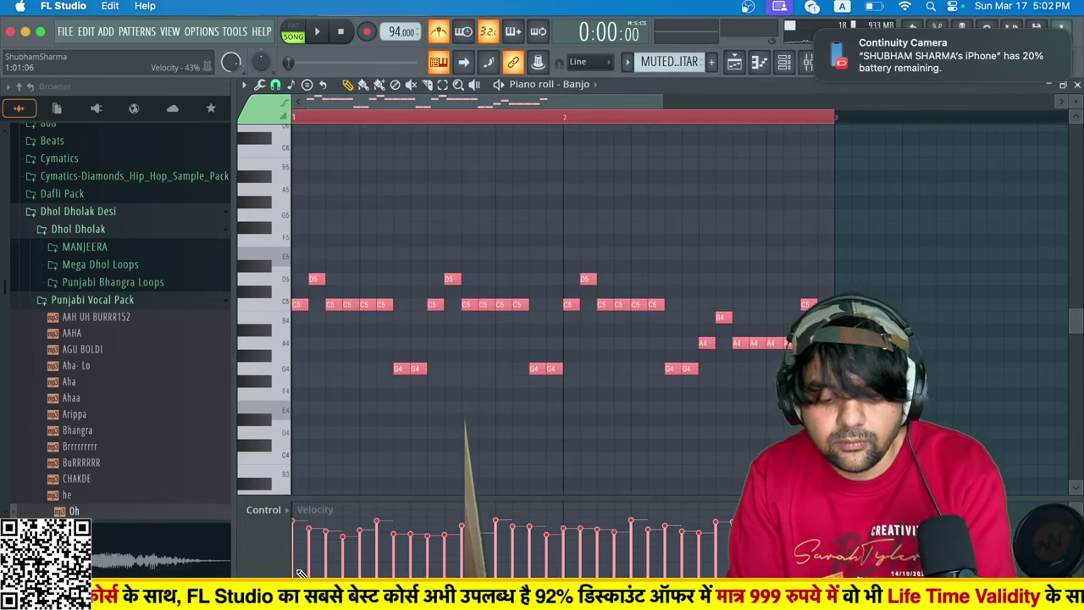
pyautogui.moveTo(300, 575)
pyautogui.mouseDown()
pyautogui.moveTo(762, 572)
pyautogui.moveTo(549, 559)
pyautogui.moveTo(340, 574)
pyautogui.mouseUp()
pyautogui.press('space')
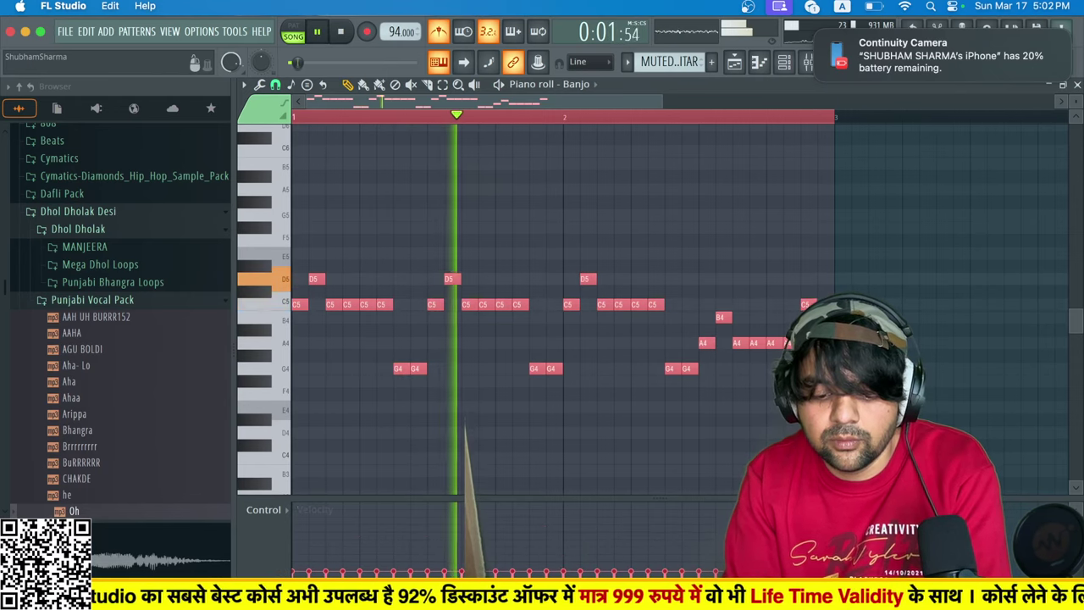
pyautogui.moveTo(294, 583)
pyautogui.mouseDown()
pyautogui.moveTo(803, 584)
pyautogui.moveTo(334, 576)
pyautogui.mouseUp()
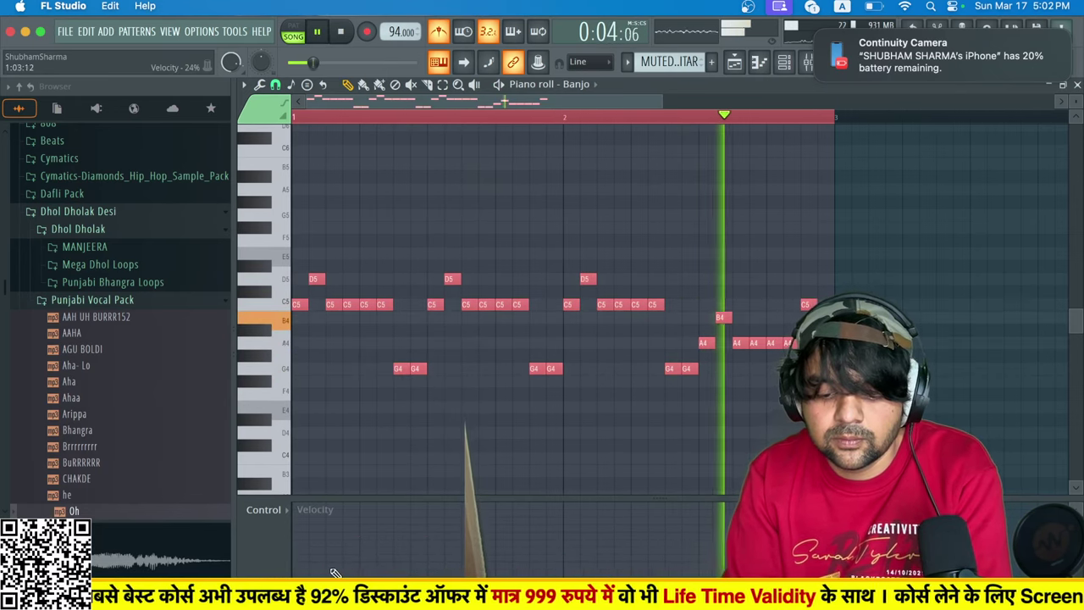
# Take Track 4 out of solo in the playlist and listen to the full arrangement.
pyautogui.click(783, 62)
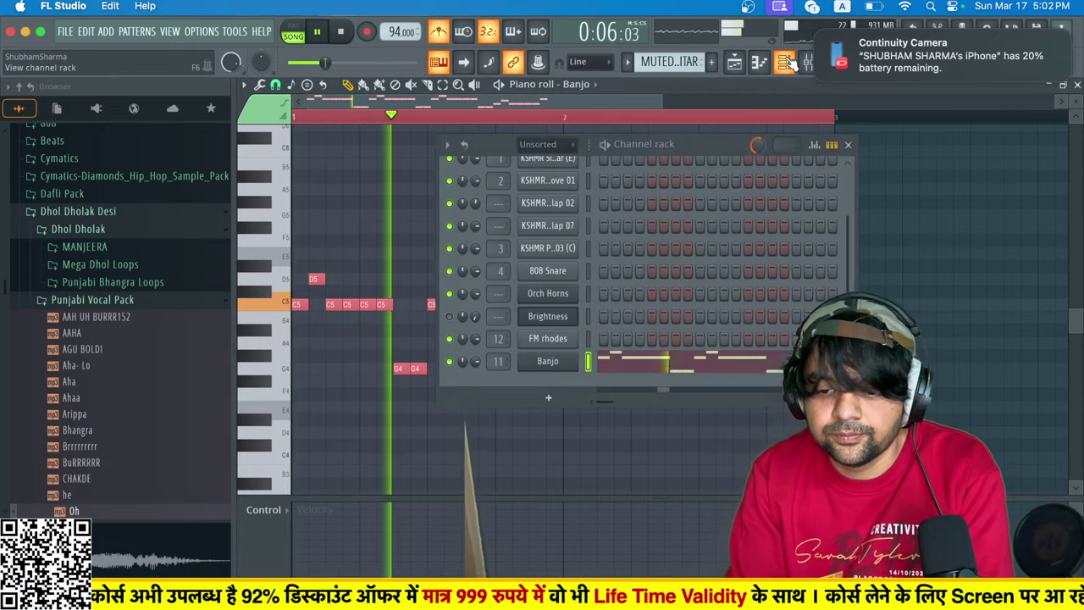
pyautogui.click(734, 62)
pyautogui.rightClick(439, 303)
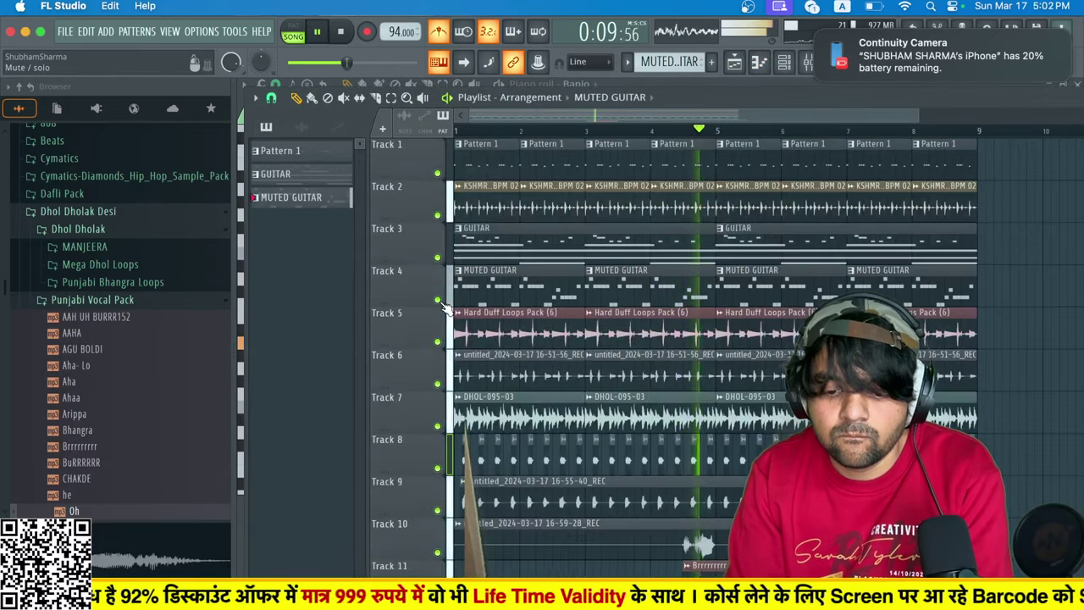
pyautogui.click(736, 64)
pyautogui.click(736, 64)
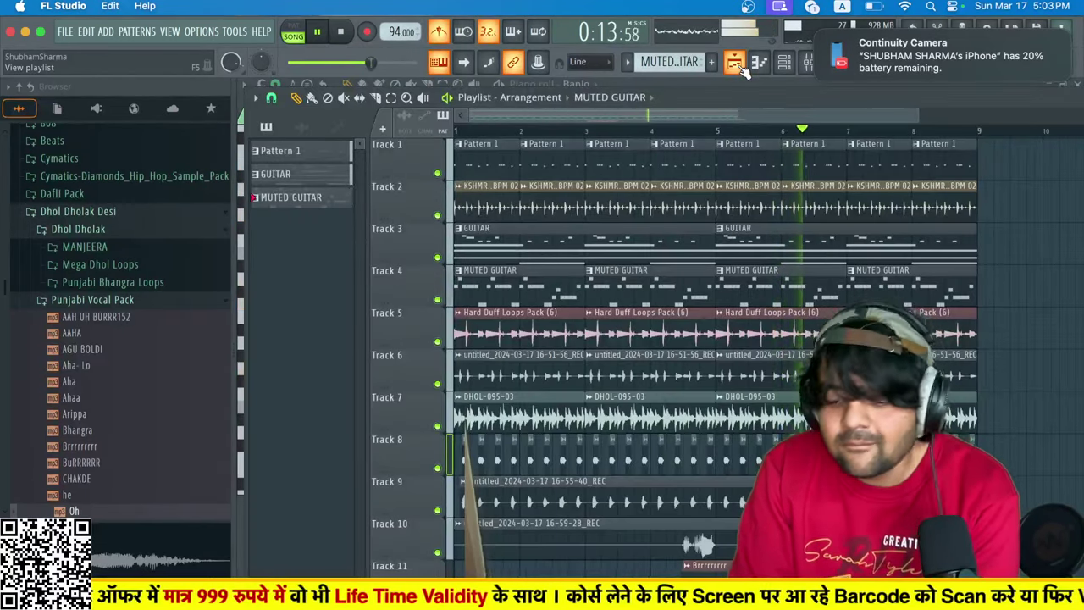
pyautogui.rightClick(694, 542)
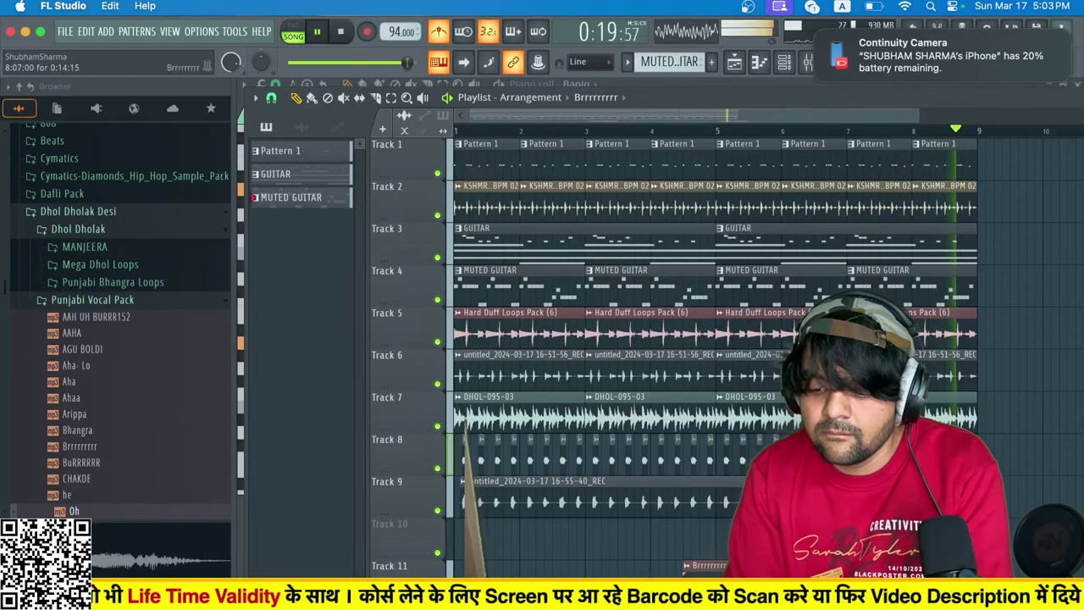
pyautogui.press('space')
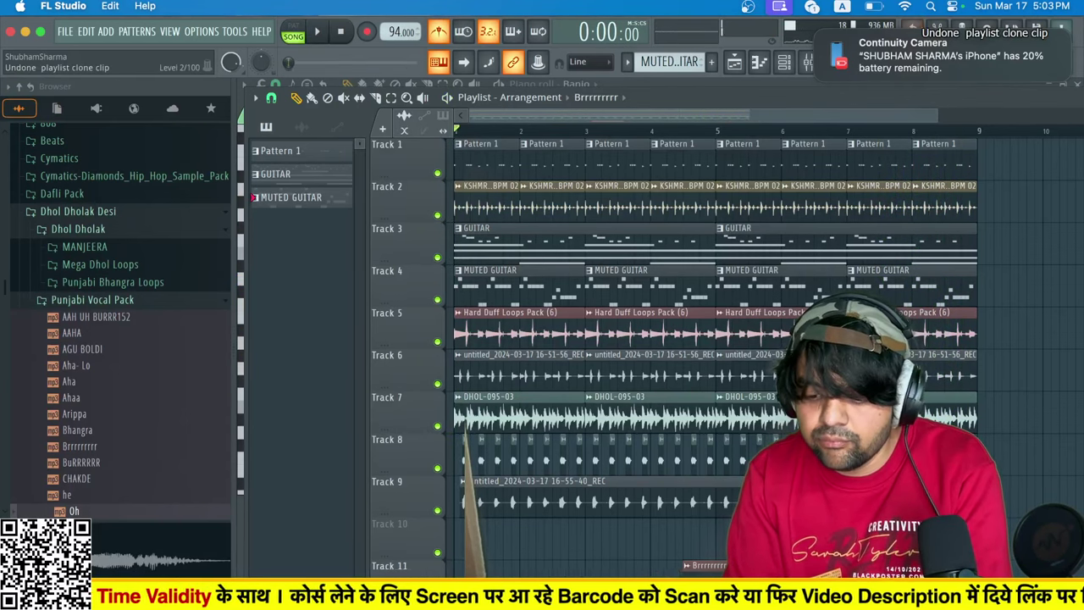
pyautogui.press('super+z')
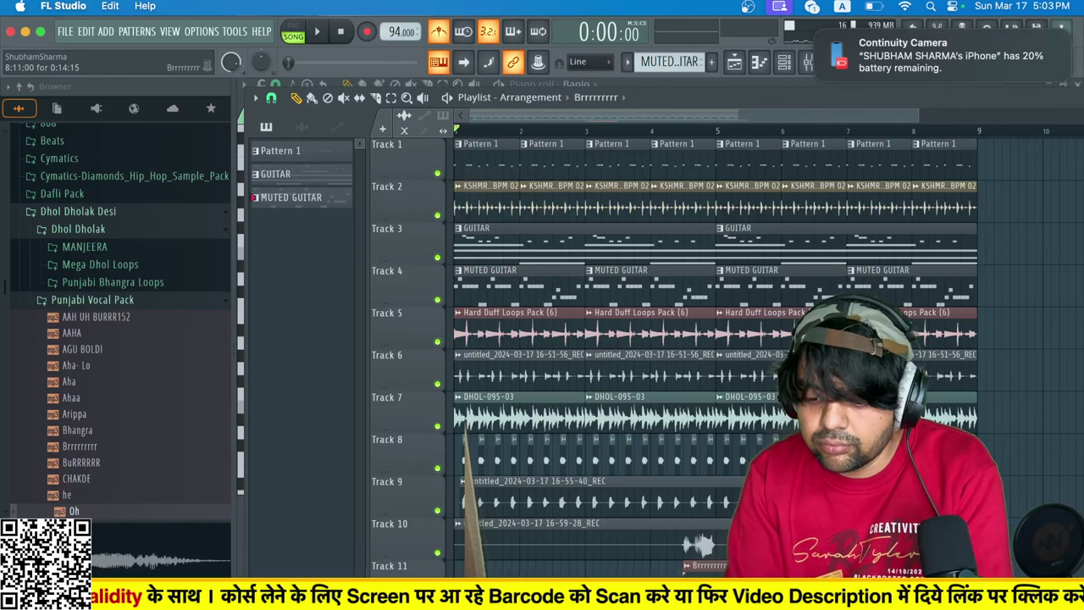
# Place the Brrrrrrrrr sample from the Punjabi Vocal Pack on Track 11 midway through bar 4 and audition that spot.
pyautogui.scroll(5, 966, 254)
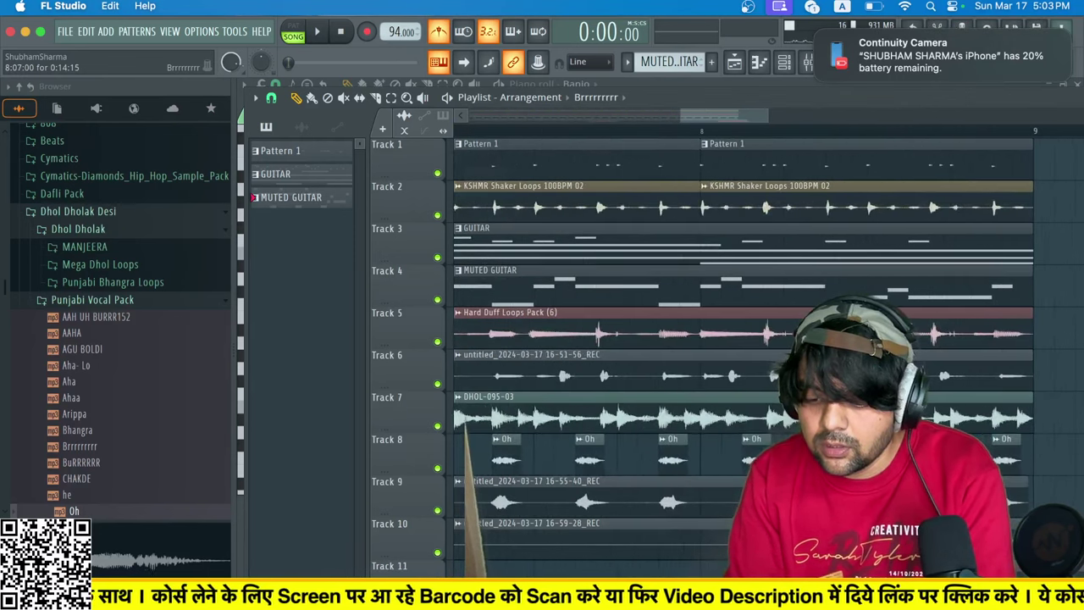
pyautogui.scroll(-4, 936, 454)
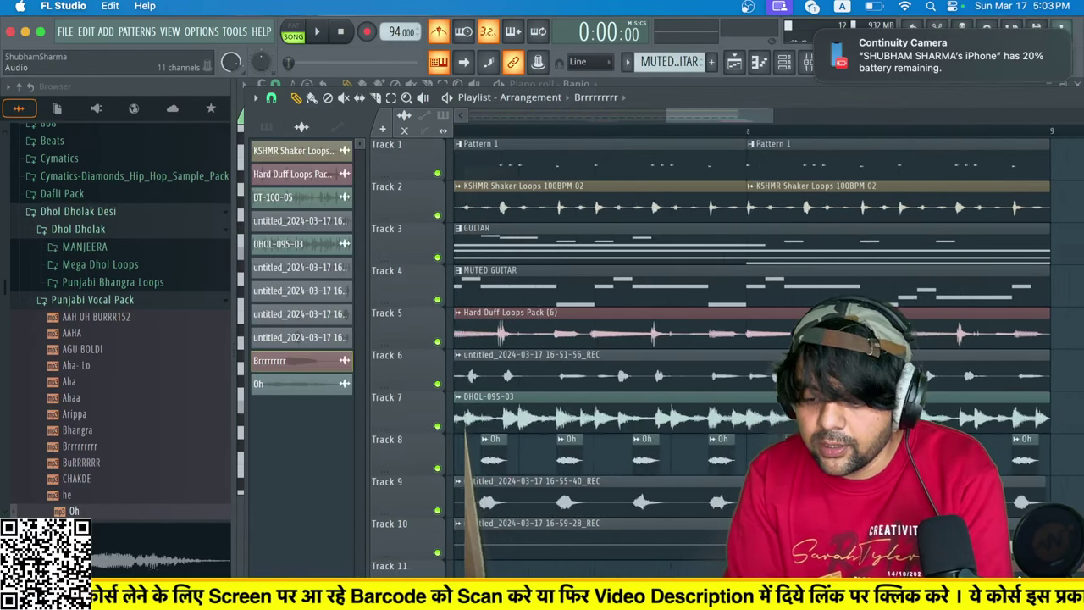
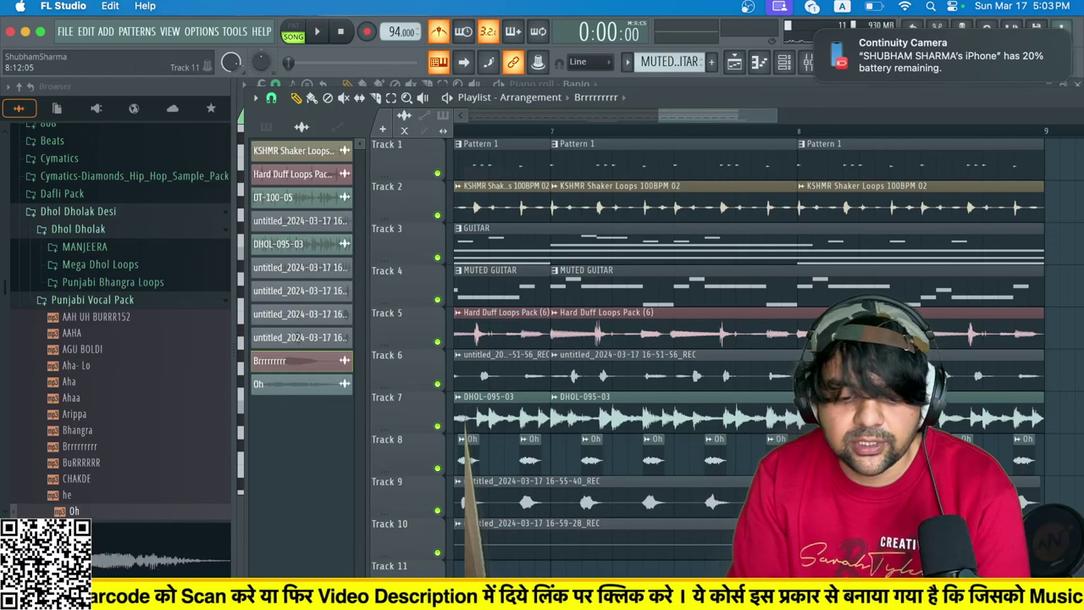
pyautogui.hscroll(-3, 563, 357)
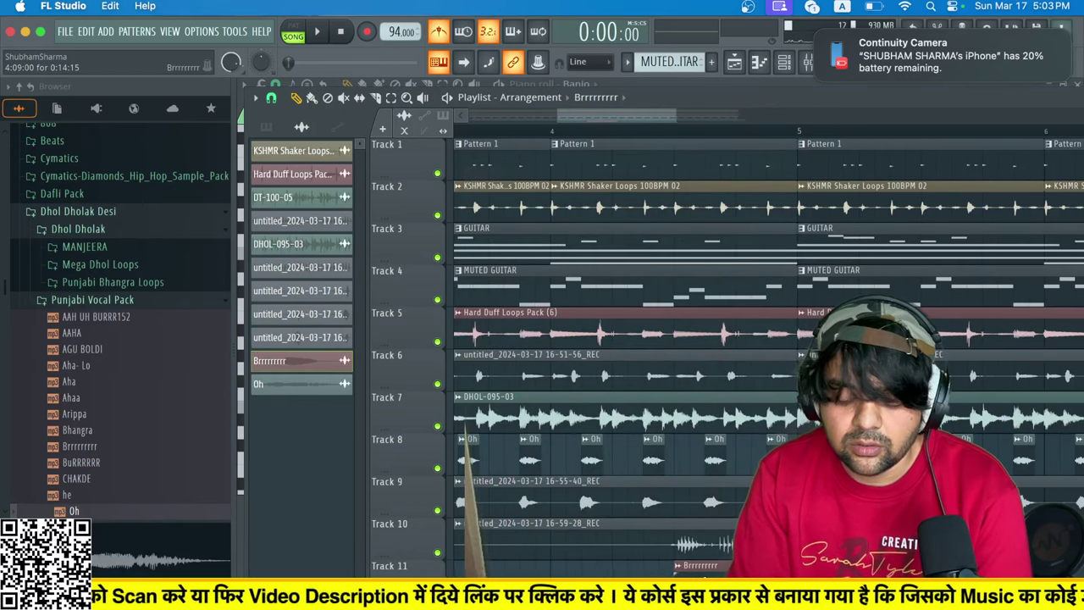
pyautogui.moveTo(89, 446); pyautogui.dragTo(257, 477)
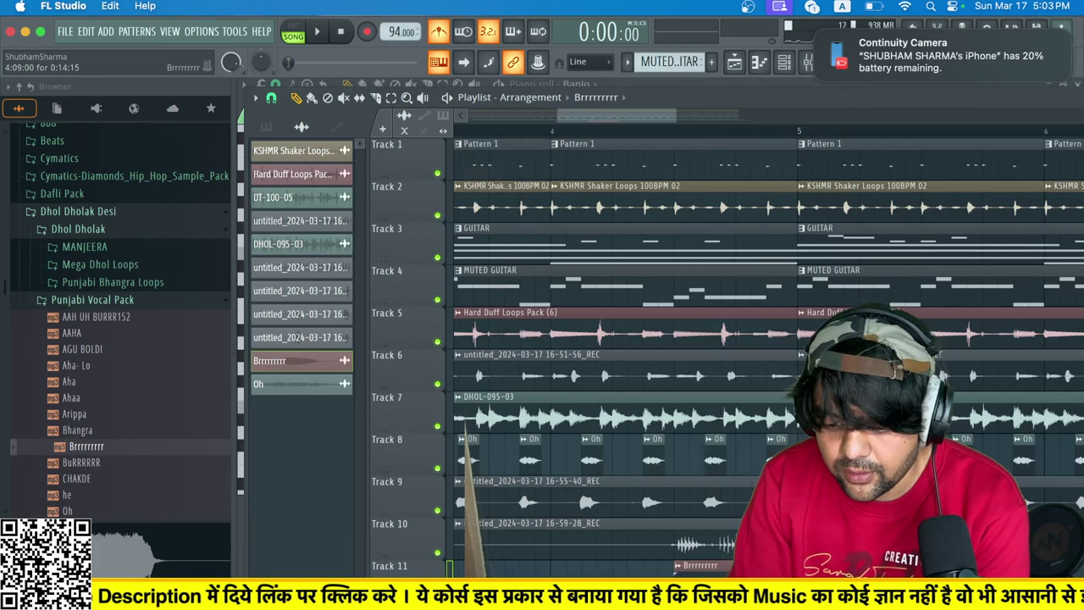
pyautogui.click(683, 133)
pyautogui.press('space')
pyautogui.press('space')
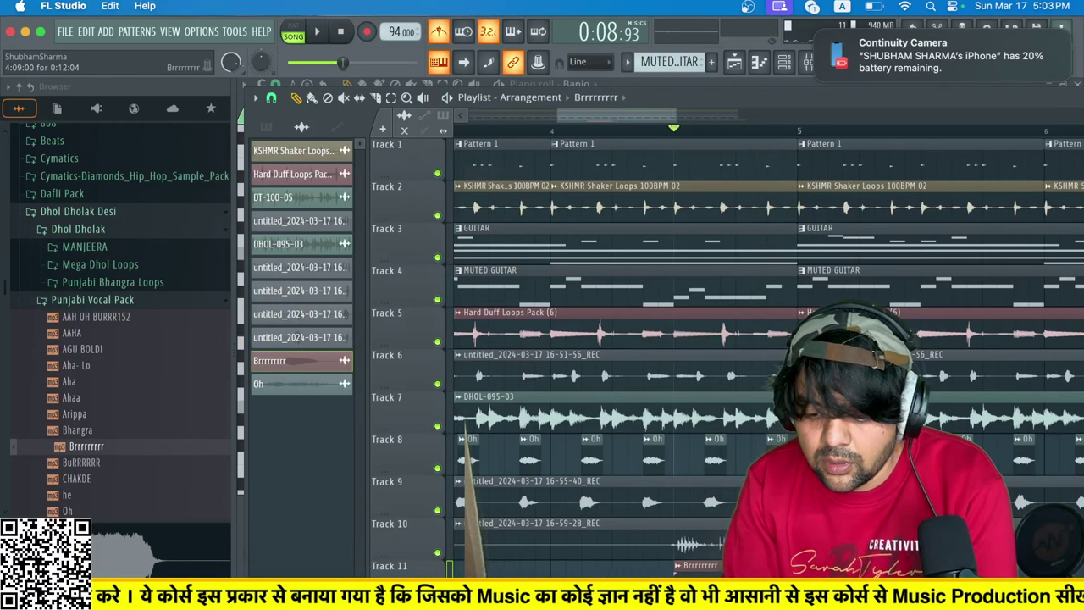
# Trim both ends of the Brrrrrrrrr clip on Track 11 so it starts at 4:10:09 and lasts 0:10:07, and play it.
pyautogui.scroll(5, 771, 585)
pyautogui.moveTo(1025, 585); pyautogui.dragTo(946, 584)
pyautogui.moveTo(873, 584); pyautogui.dragTo(932, 585)
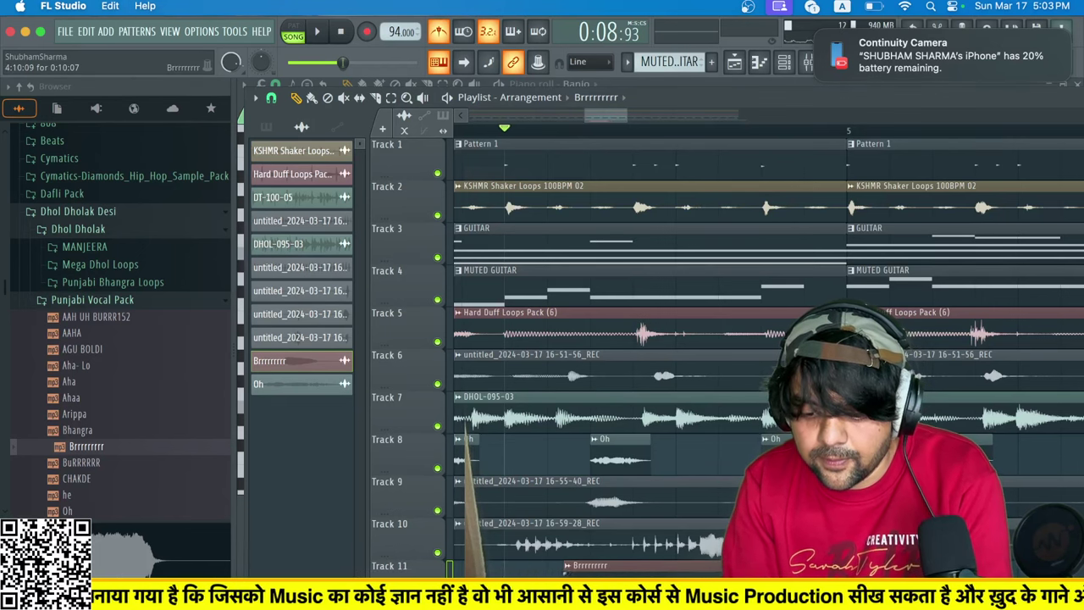
pyautogui.press('space')
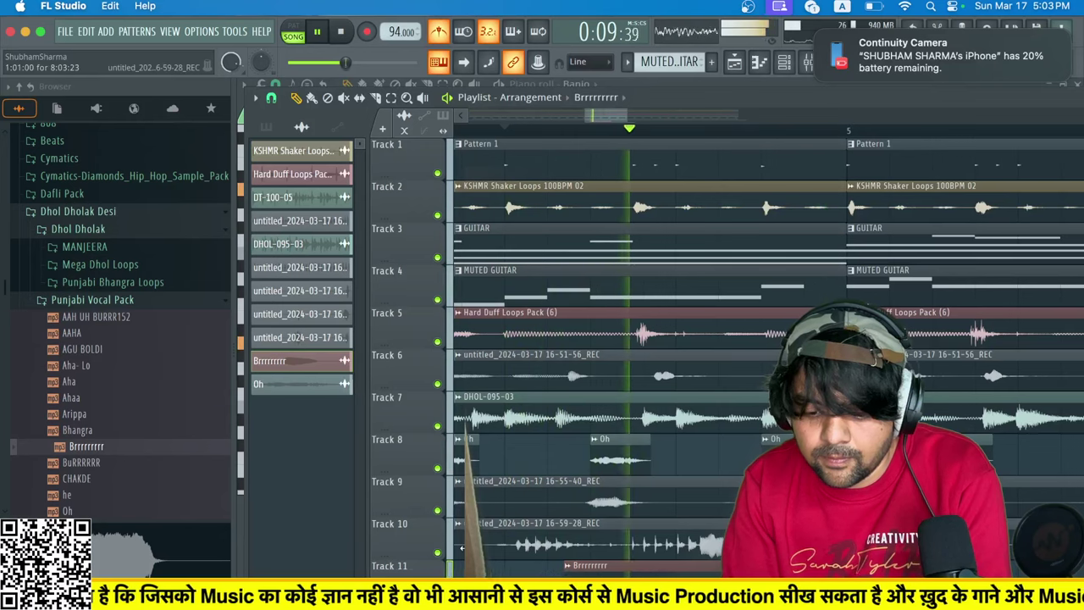
# Mute the recording on Track 10, shift the Brrrrrrrrr clip slightly earlier to 4:10:07, and audition the passage.
pyautogui.click(438, 553)
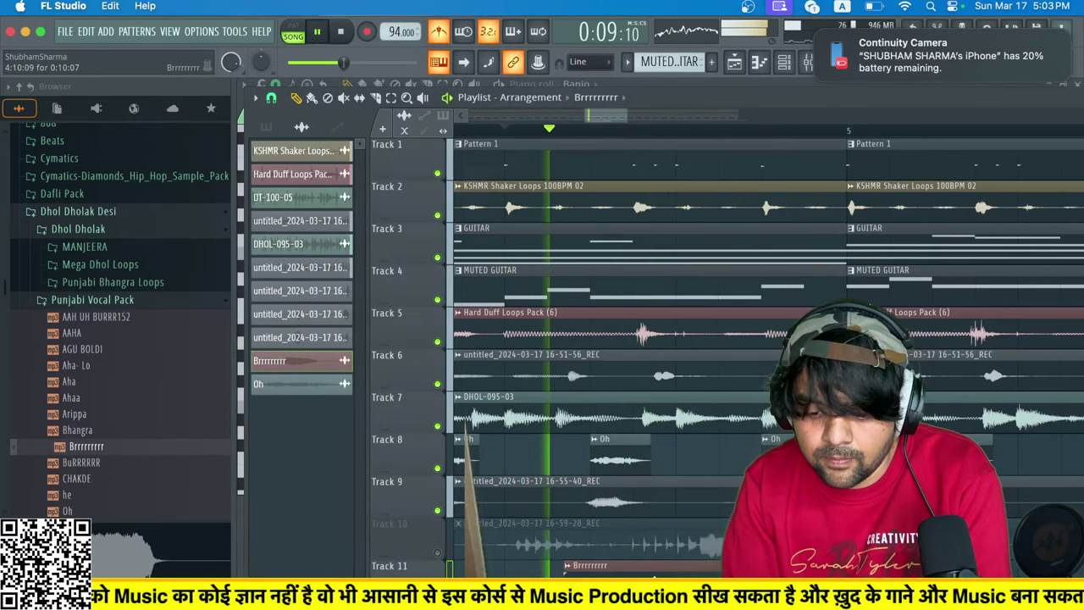
pyautogui.press('space')
pyautogui.press('space')
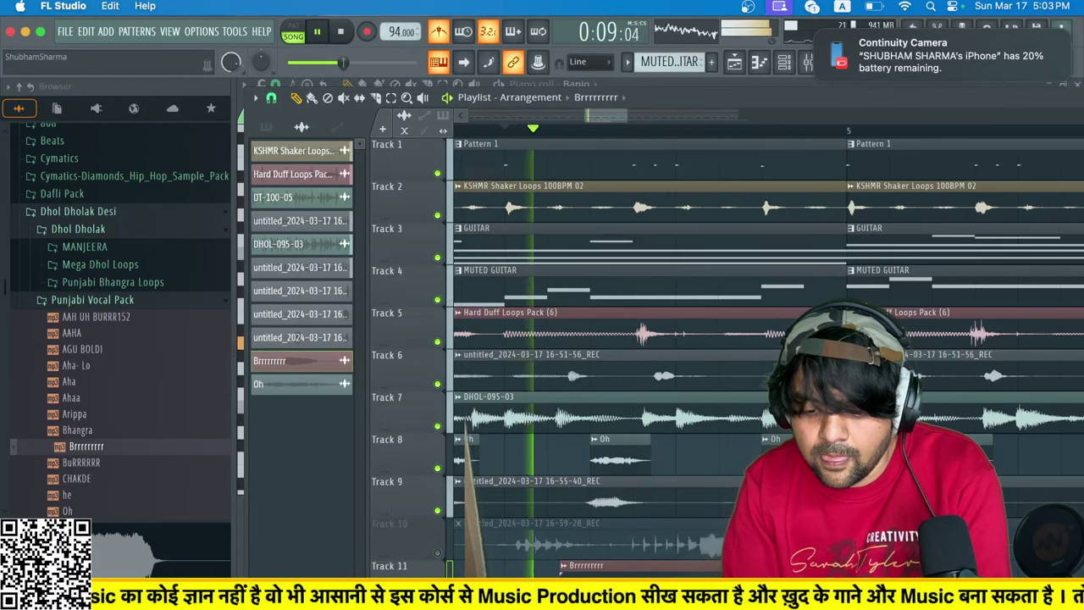
pyautogui.scroll(-5, 755, 572)
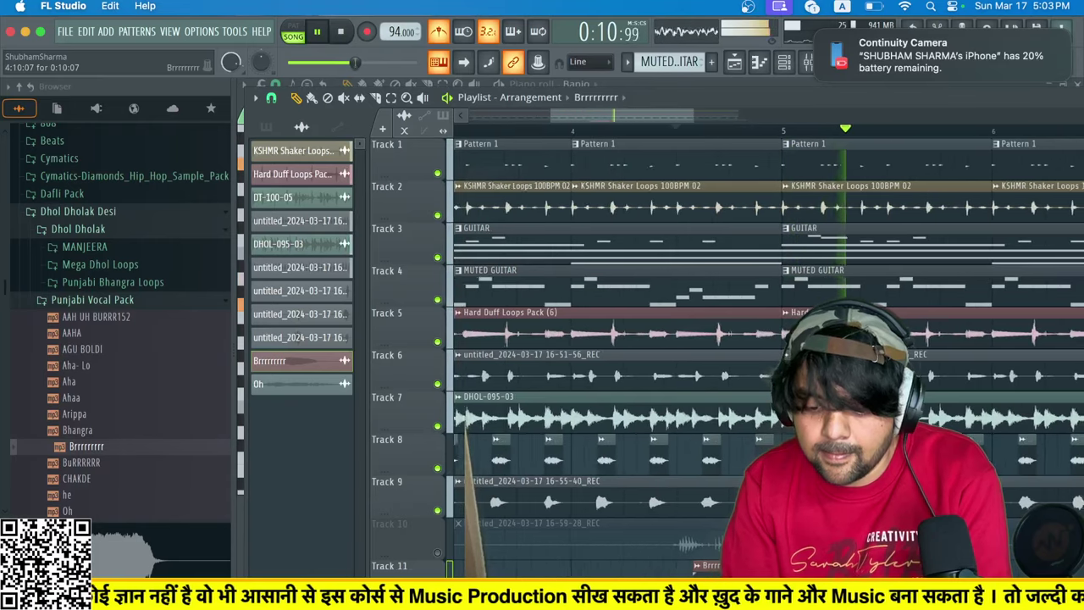
pyautogui.scroll(-3, 711, 358)
pyautogui.press('space')
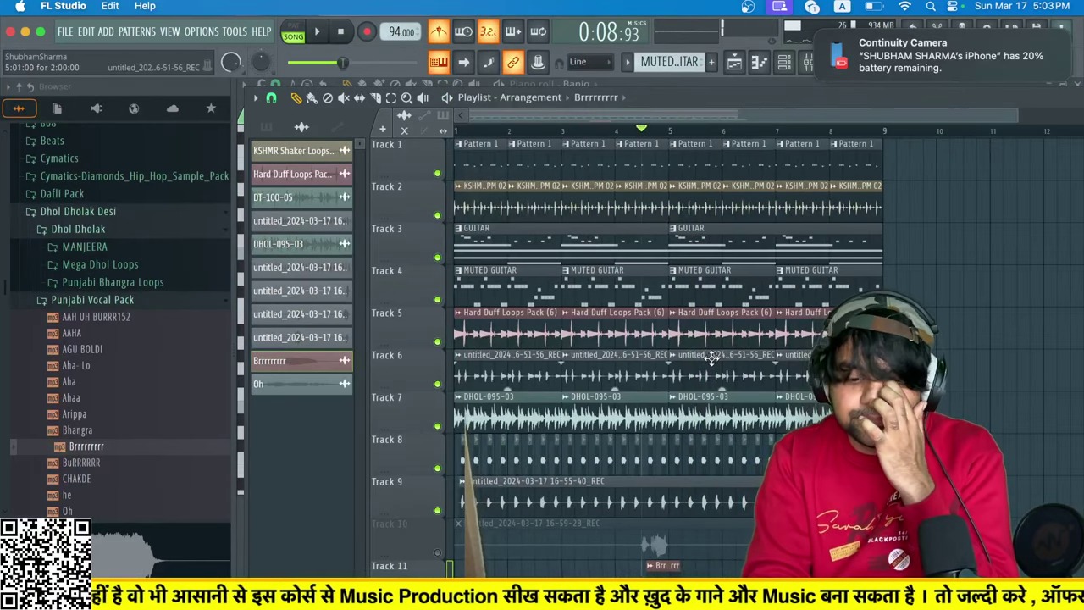
# Audition the Arippa, Ahaa, Aha and Aha- Lo vocal samples and compare them with the arrangement playing.
pyautogui.click(81, 414)
pyautogui.click(82, 400)
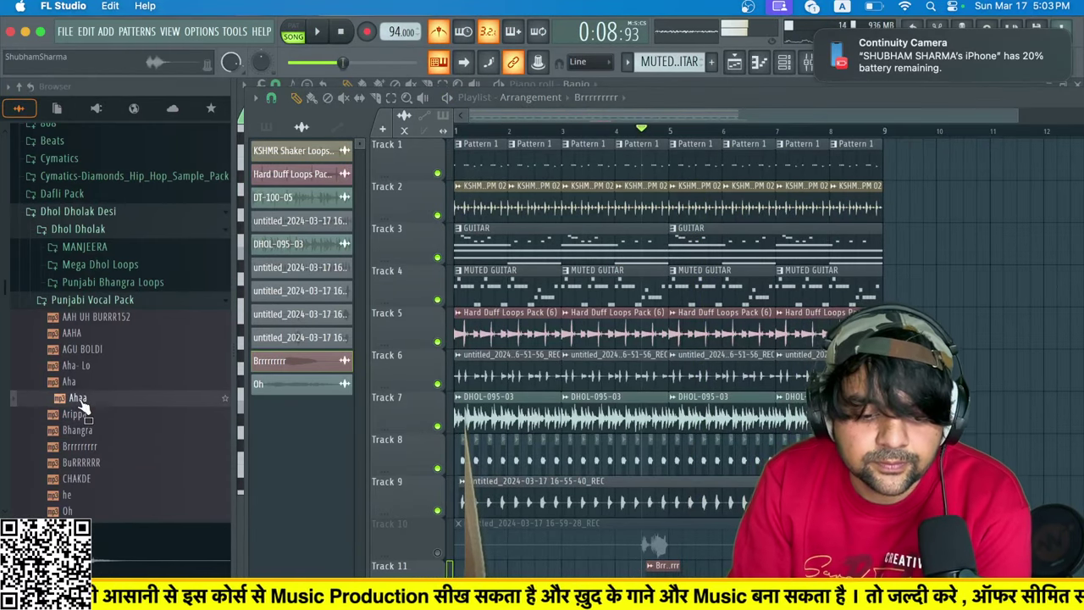
pyautogui.click(74, 383)
pyautogui.click(75, 367)
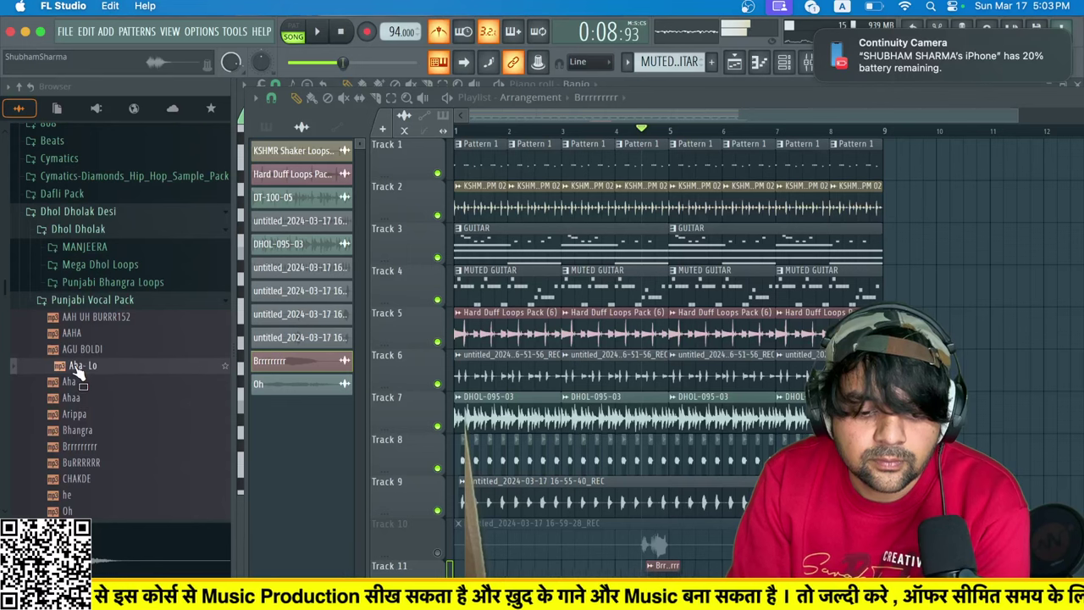
pyautogui.press('space')
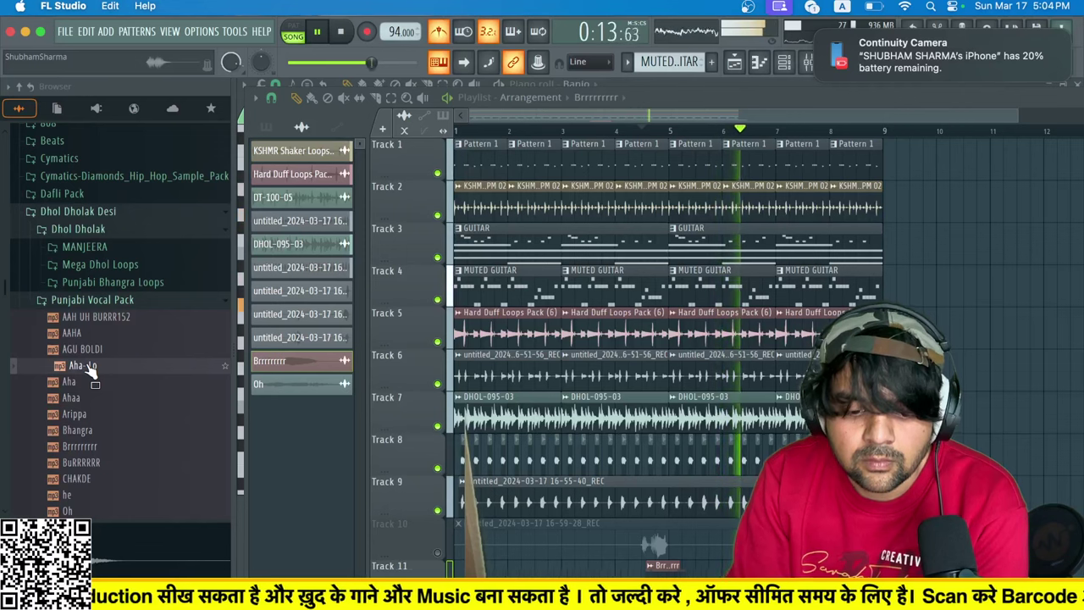
pyautogui.press('space')
pyautogui.click(89, 400)
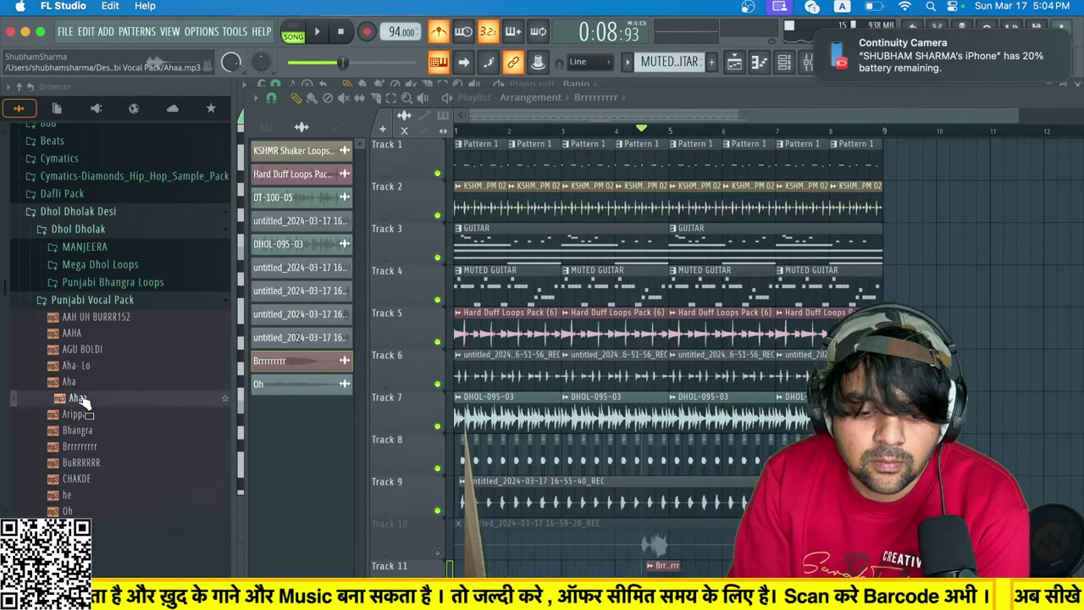
# Place the he sample from the Punjabi Vocal Pack on Track 11 in bar 1, in line with the first Oh clip.
pyautogui.click(73, 499)
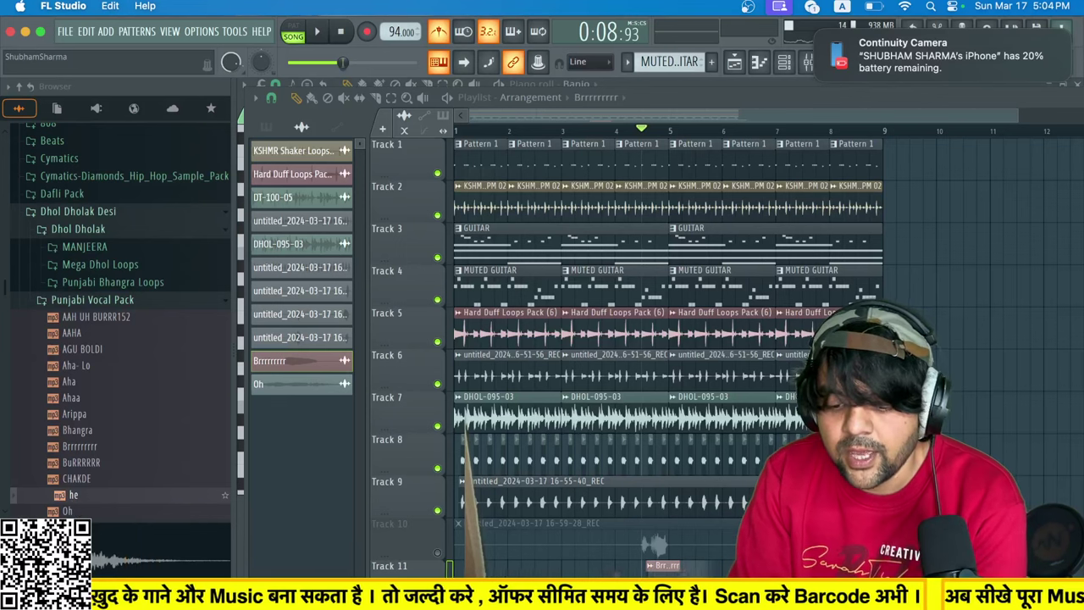
pyautogui.moveTo(73, 495); pyautogui.dragTo(549, 566)
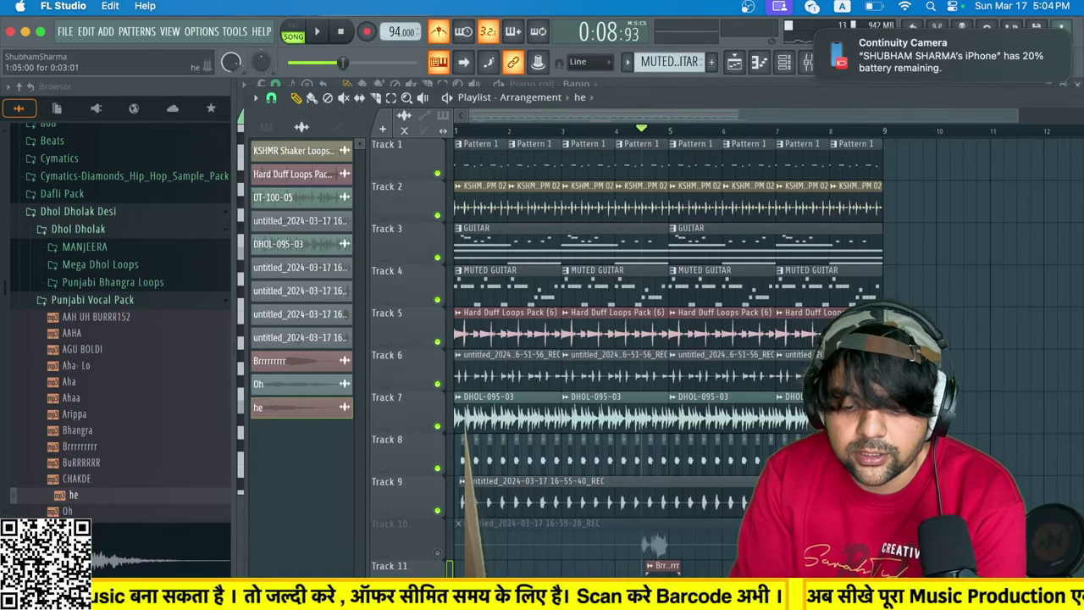
pyautogui.scroll(8, 468, 550)
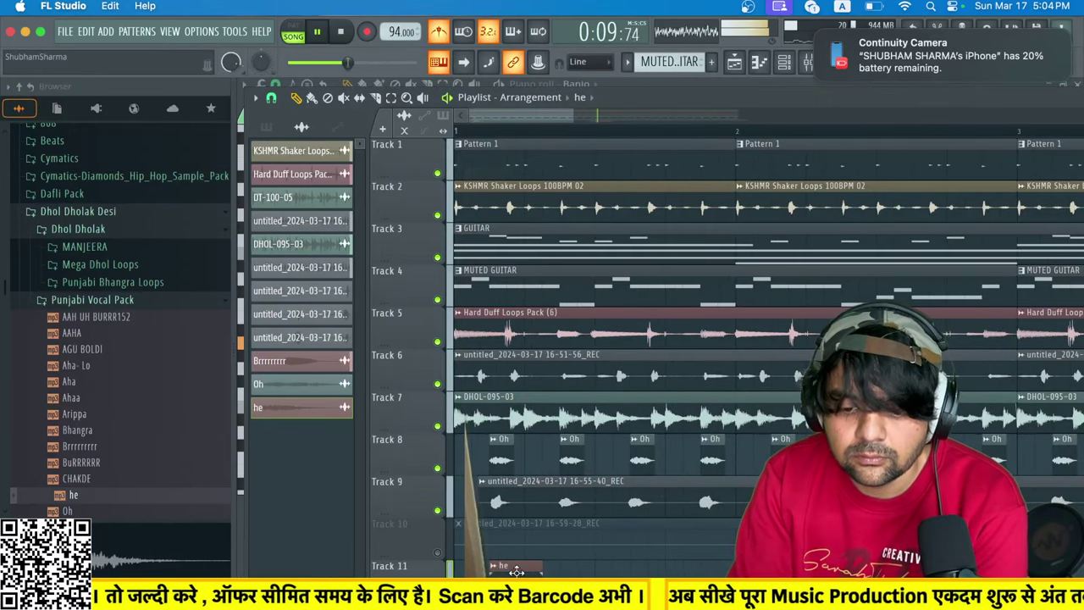
pyautogui.click(341, 33)
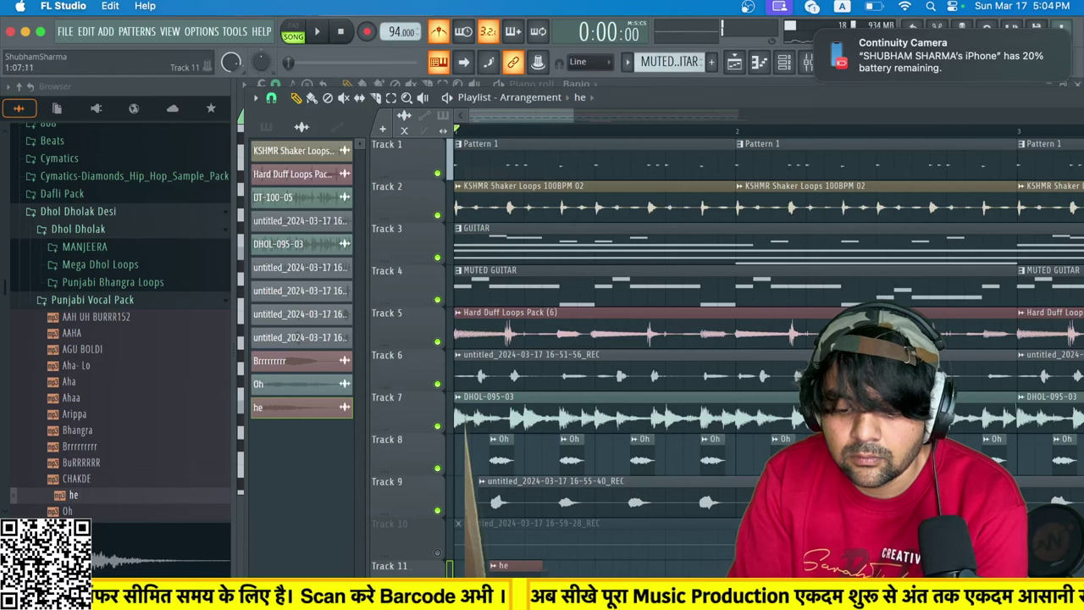
# Repeat the he clip on Track 11 in line with the Oh clips through bars 1 and 2, and audition it.
pyautogui.press('space')
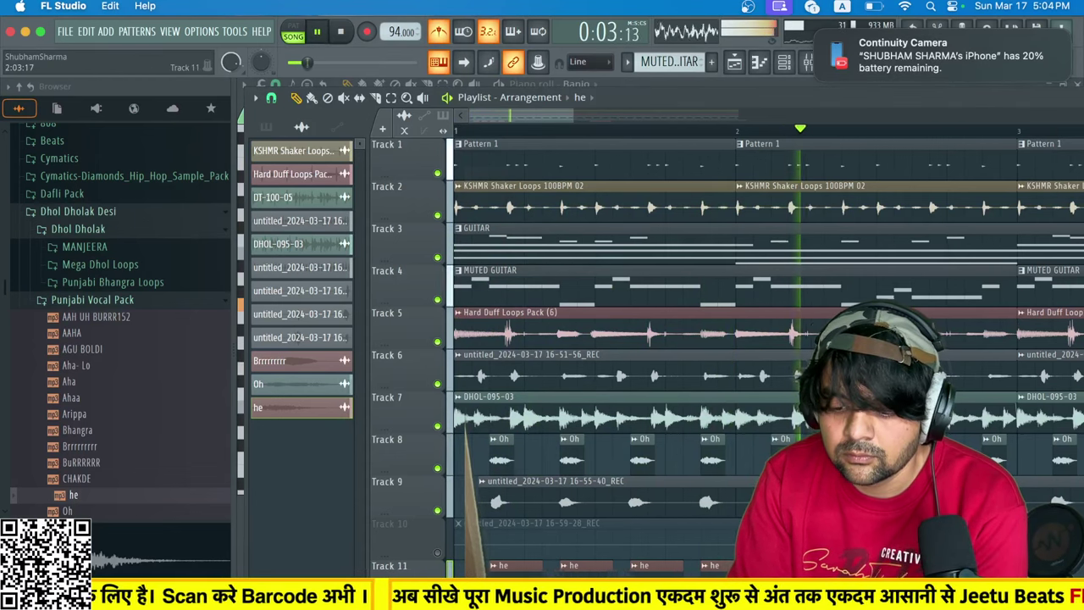
pyautogui.press('space')
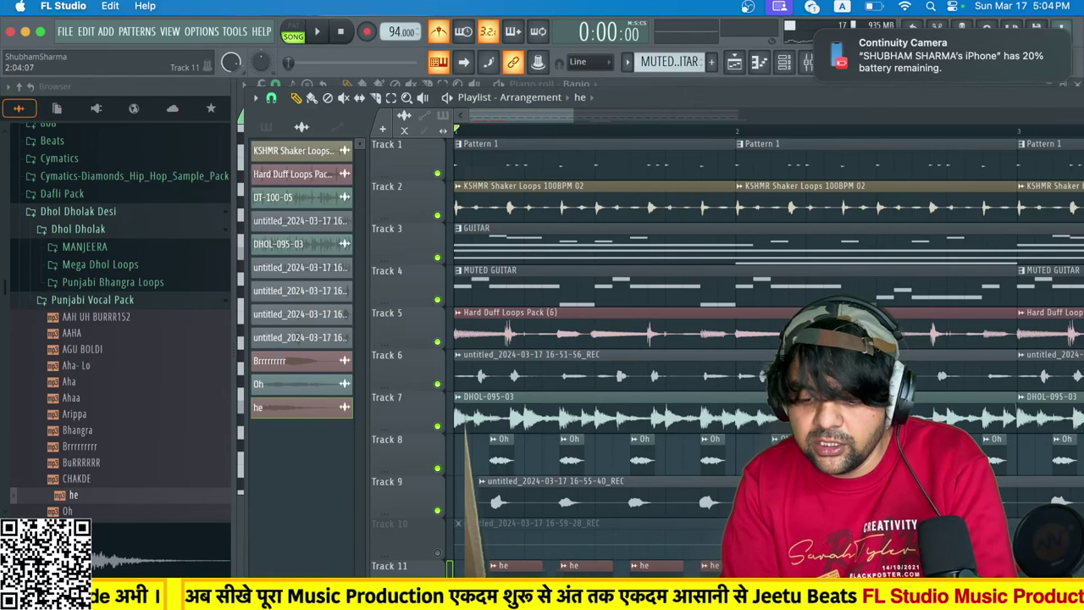
pyautogui.press('space')
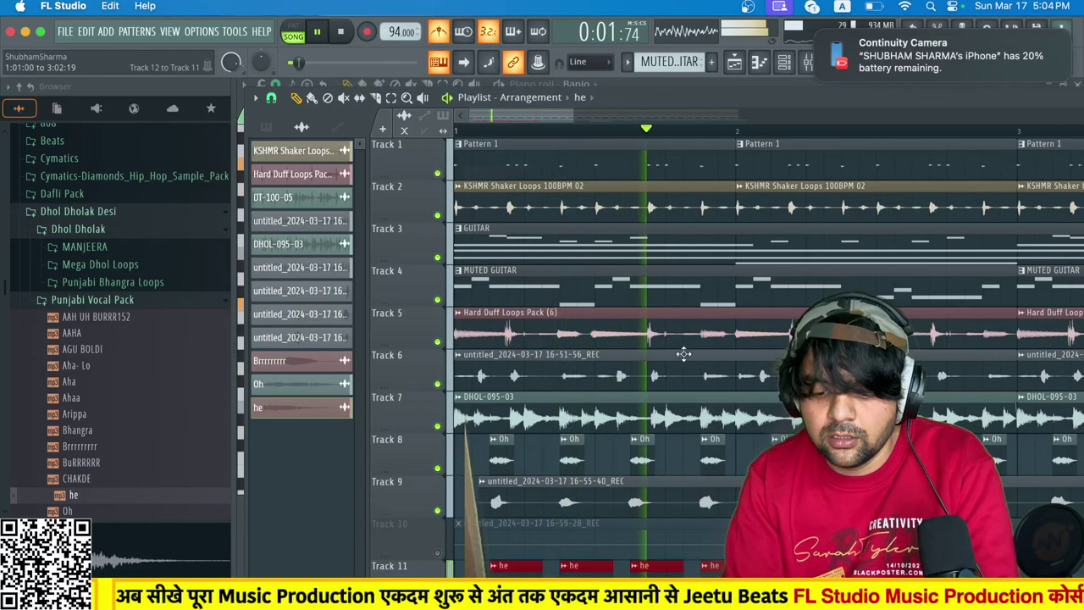
pyautogui.scroll(-2, 683, 355)
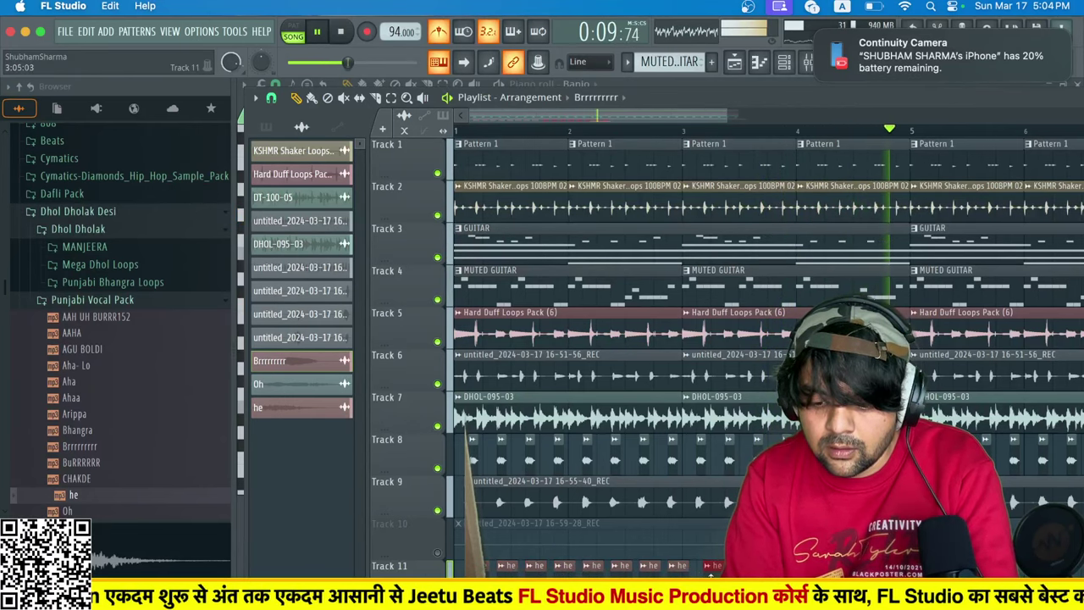
# Undo the last clip move, continue the he clips on Track 11 into bar 3, and play the passage.
pyautogui.press('super+z')
pyautogui.press('space')
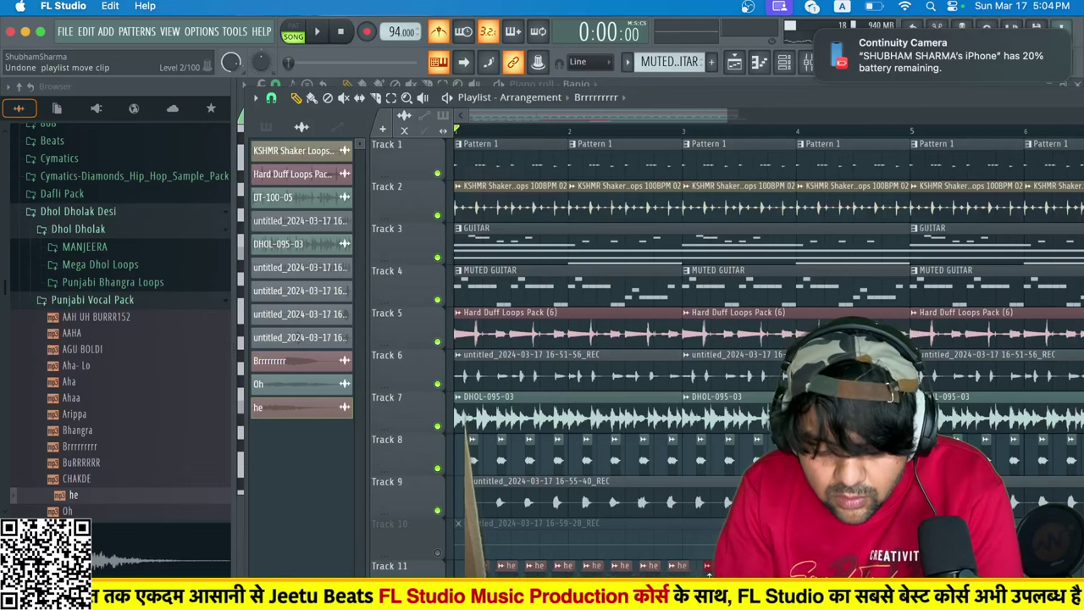
pyautogui.click(271, 98)
pyautogui.click(300, 331)
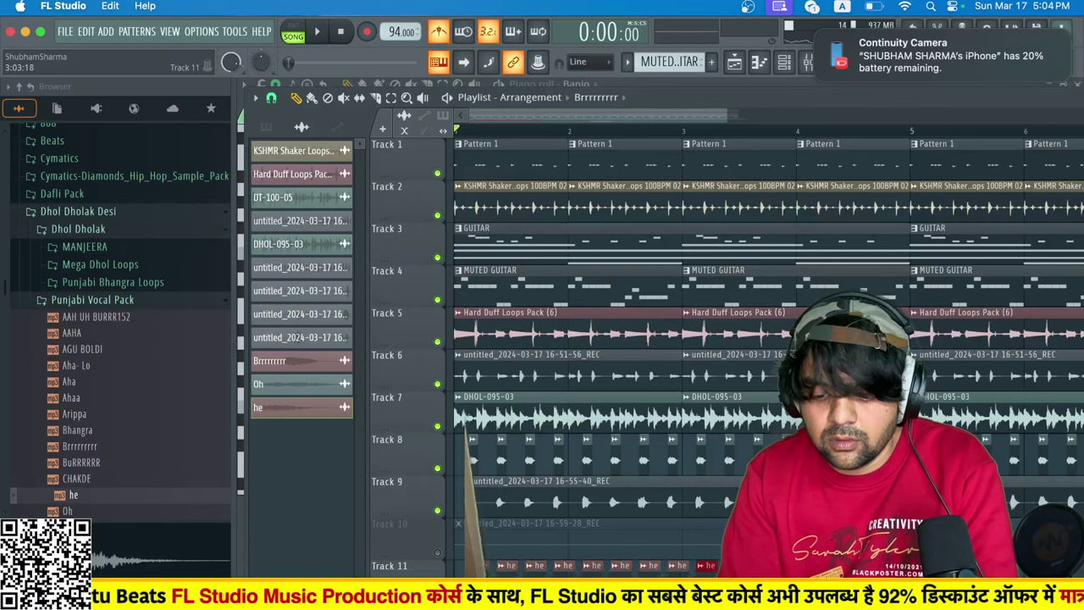
pyautogui.press('space')
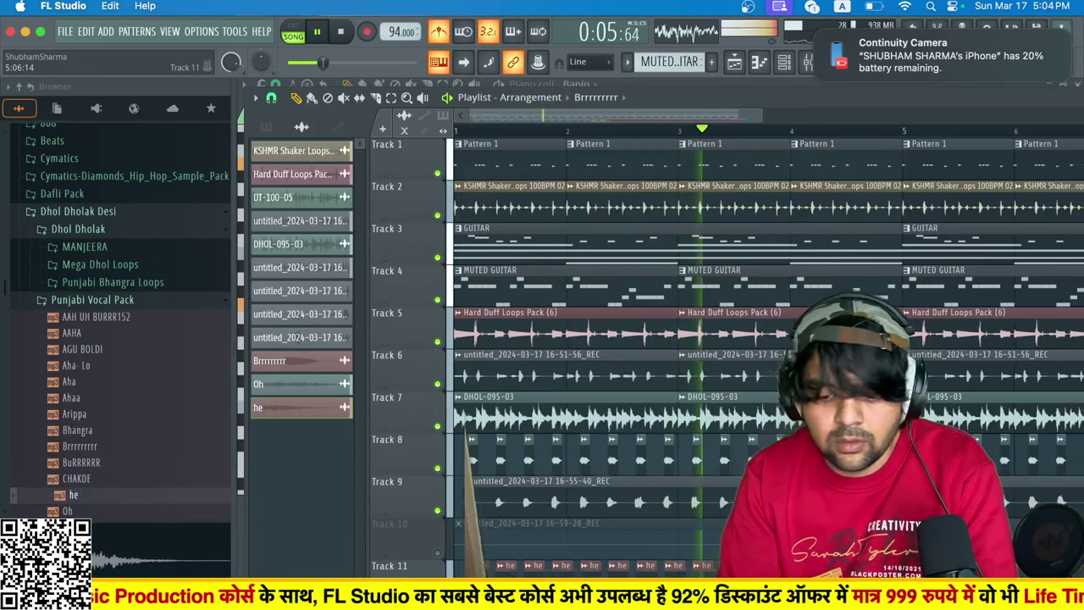
# Extend the he clips along Track 11 to the end of bar 8 and cut away the overhang past the start of bar 9.
pyautogui.scroll(-2, 768, 355)
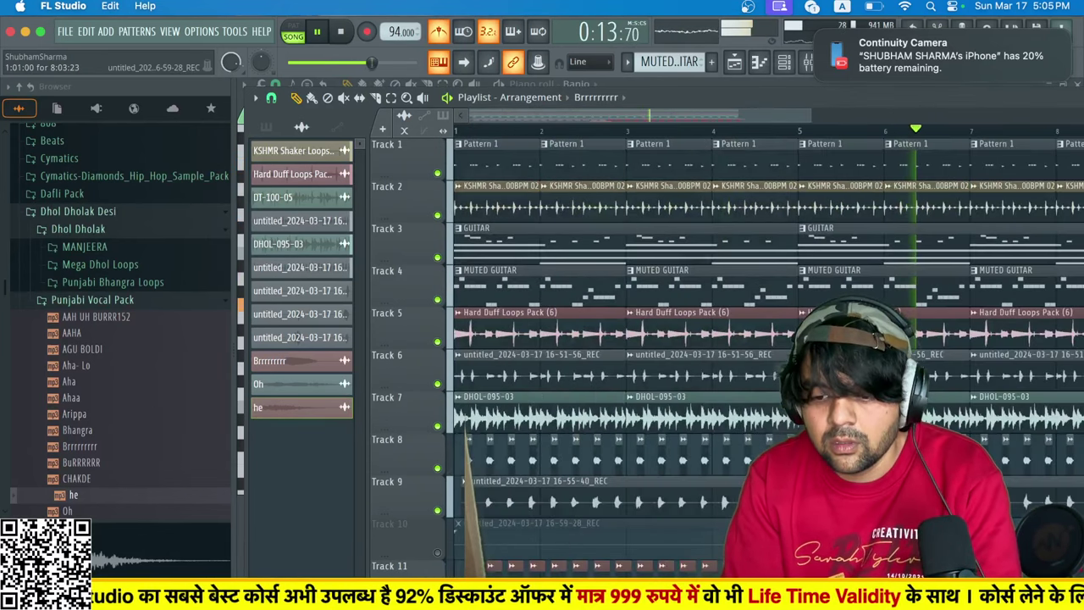
pyautogui.scroll(-6, 763, 356)
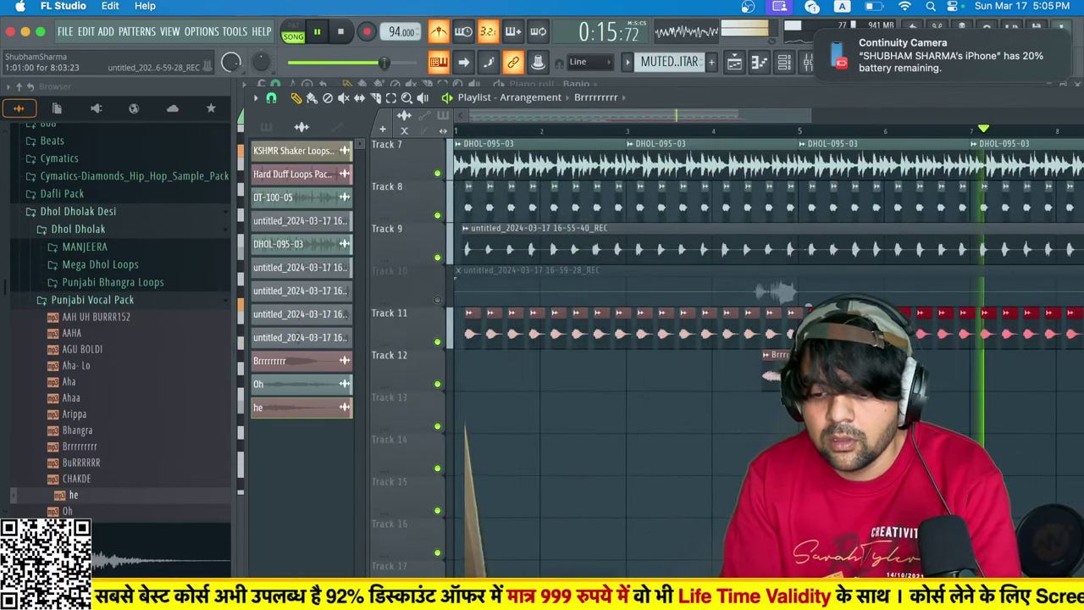
pyautogui.hscroll(8, 809, 305)
pyautogui.hscroll(-6, 808, 305)
pyautogui.scroll(1, 808, 305)
pyautogui.hscroll(6, 808, 305)
pyautogui.hscroll(-1, 809, 305)
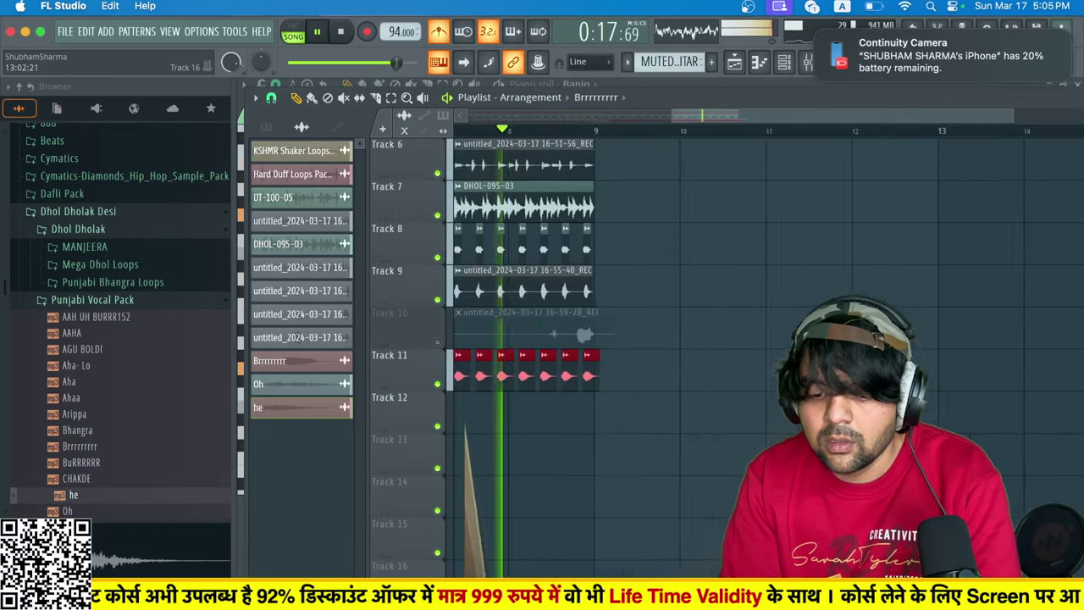
pyautogui.scroll(1, 705, 424)
pyautogui.hscroll(-1, 705, 423)
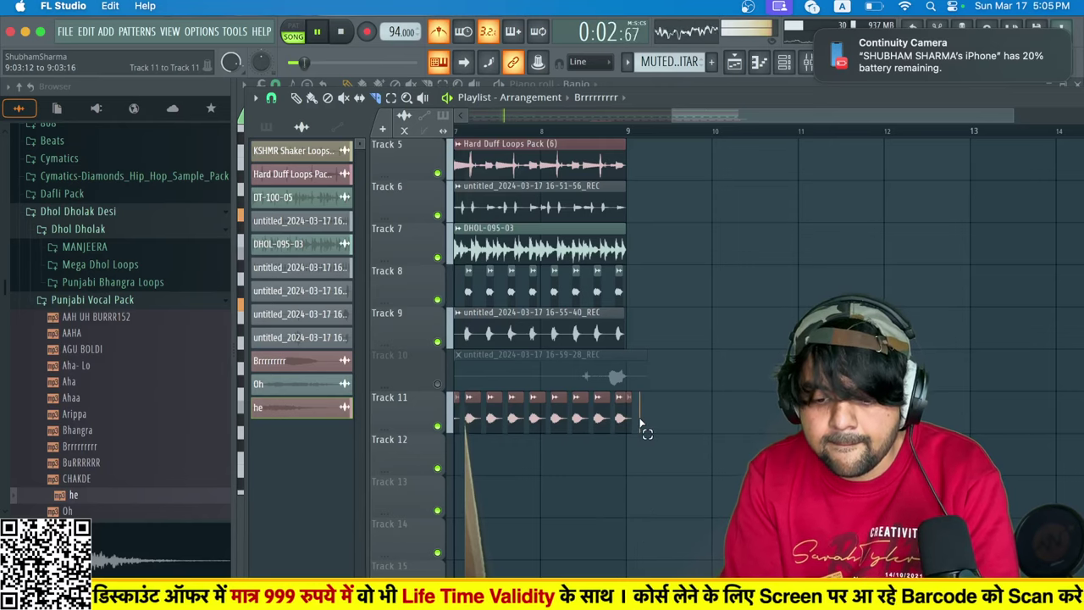
pyautogui.moveTo(633, 422); pyautogui.dragTo(633, 420)
pyautogui.press('Delete')
# Review the arrangement's tracks during playback, stop it, and check the audio clip channels.
pyautogui.scroll(4, 633, 418)
pyautogui.hscroll(-6, 633, 417)
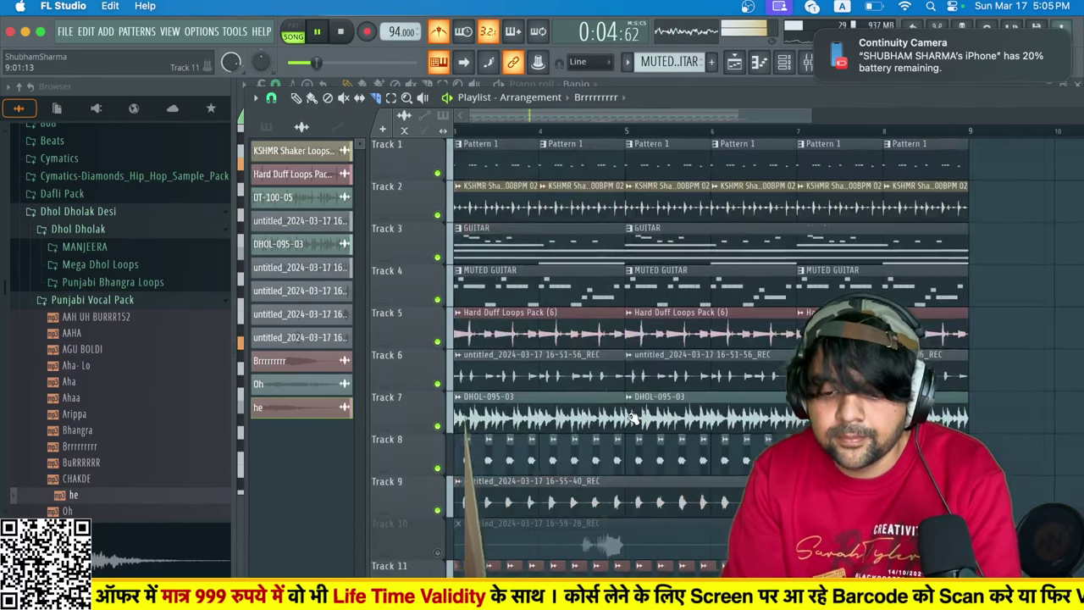
pyautogui.hscroll(6, 633, 418)
pyautogui.scroll(-1, 634, 416)
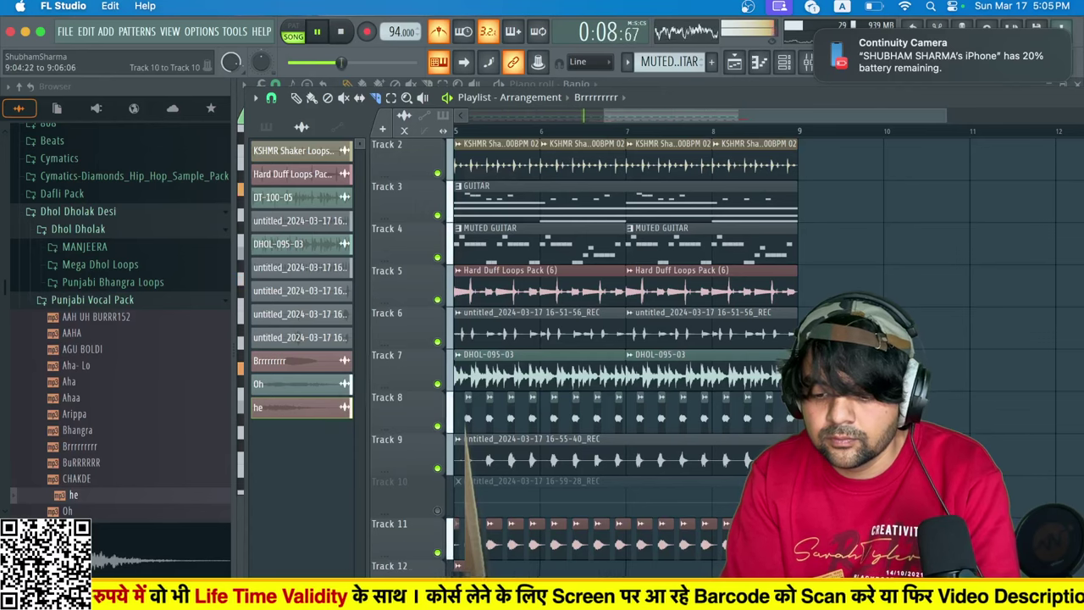
pyautogui.hscroll(-3, 811, 498)
pyautogui.scroll(1, 811, 498)
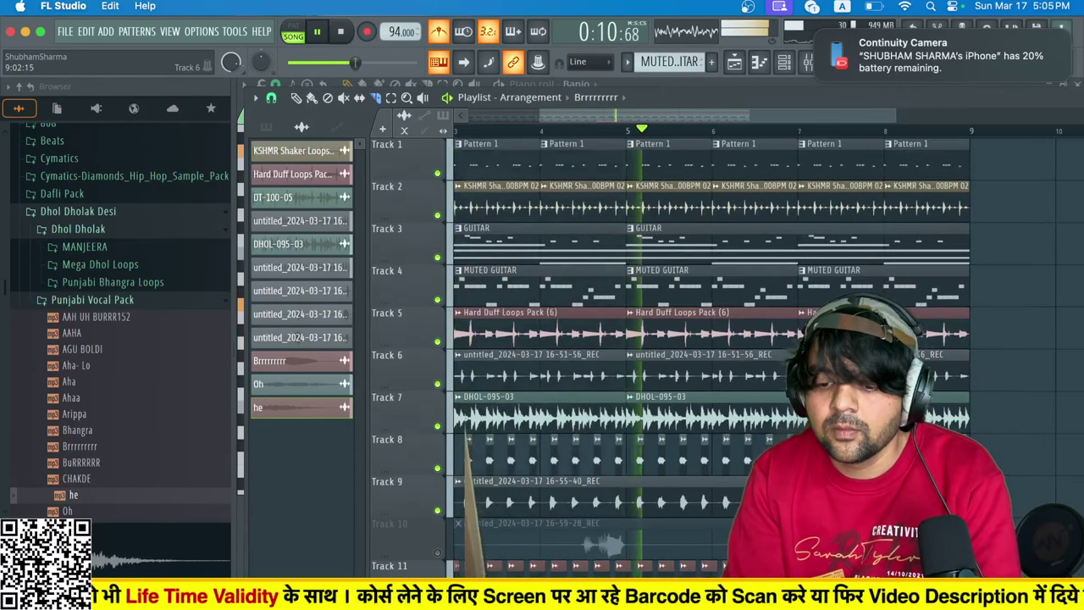
pyautogui.press('space')
pyautogui.click(784, 63)
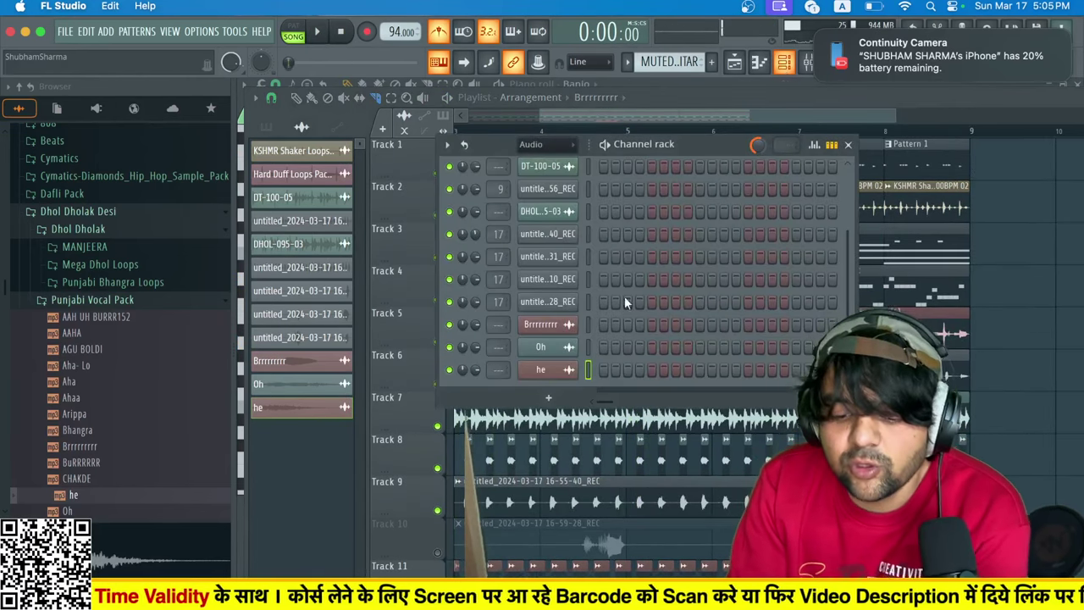
pyautogui.click(763, 114)
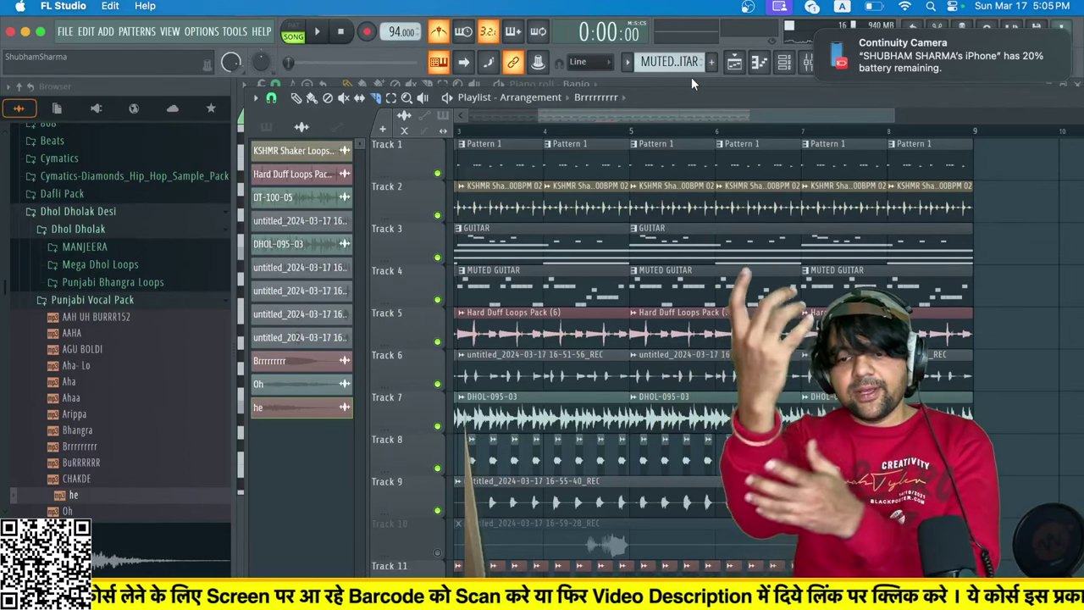
pyautogui.click(816, 32)
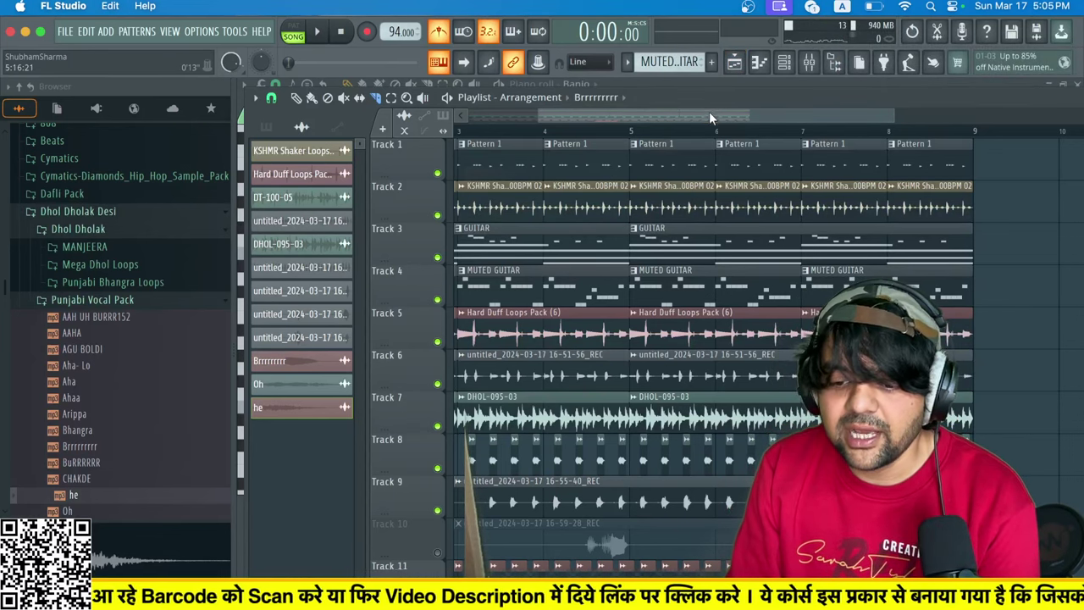
pyautogui.moveTo(709, 111); pyautogui.dragTo(593, 108)
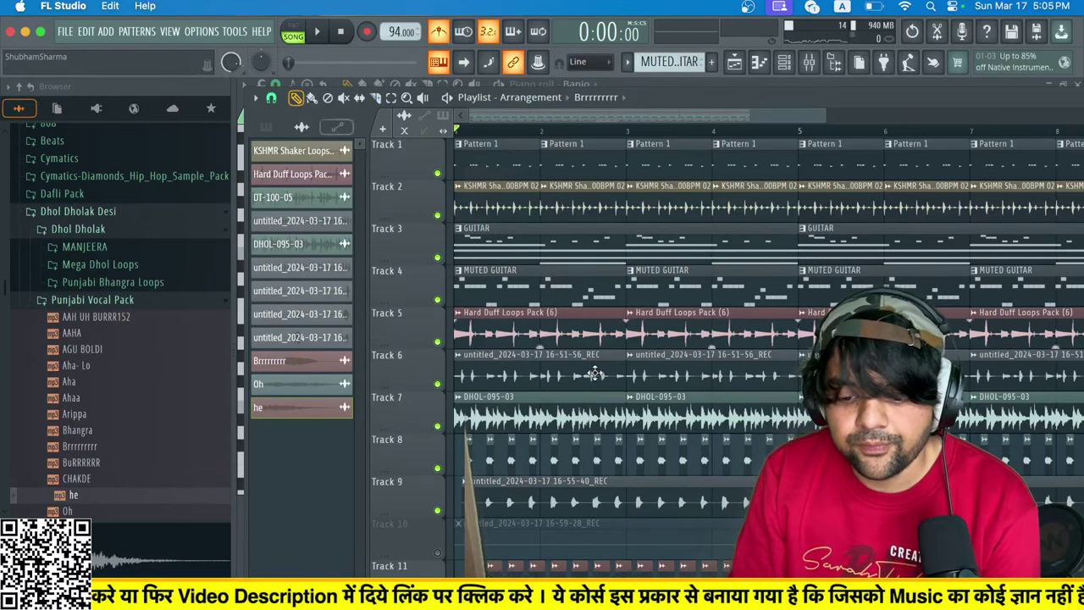
pyautogui.doubleClick(544, 301)
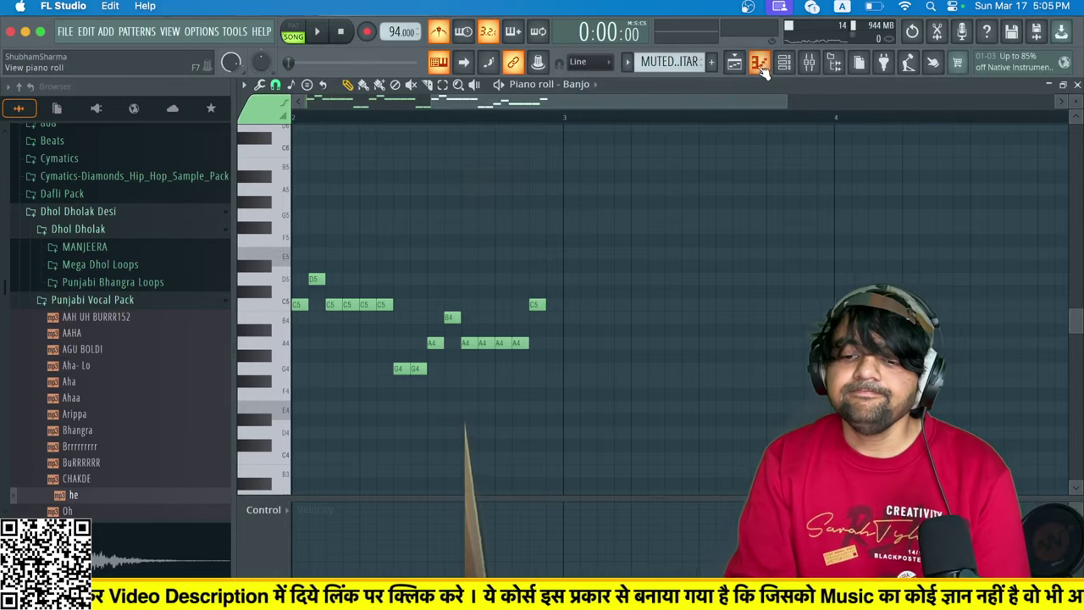
pyautogui.click(785, 62)
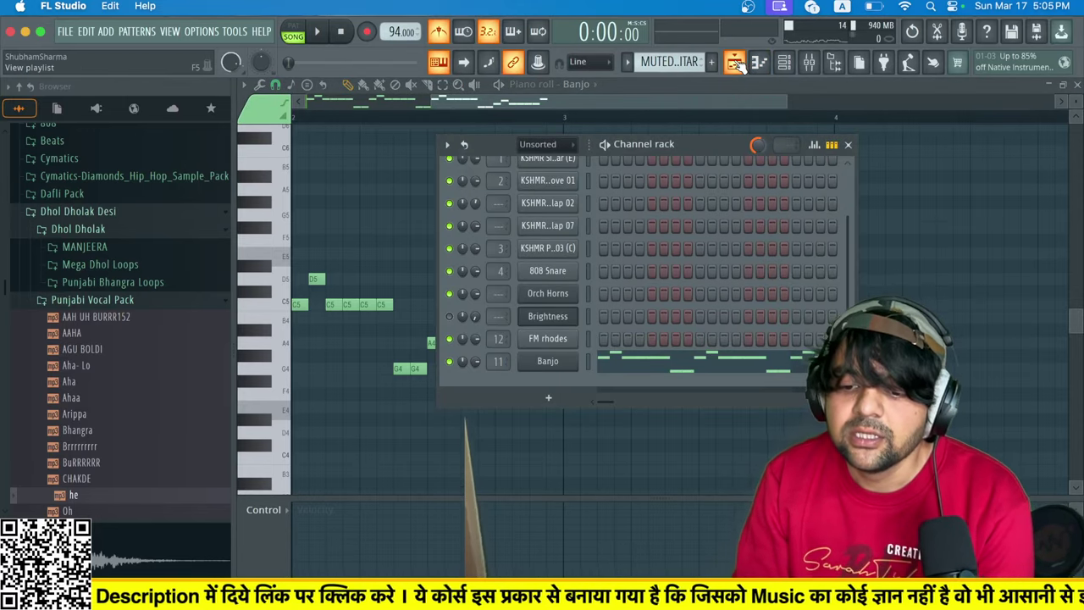
pyautogui.click(738, 64)
# In the GUITAR pattern's Brightness notes, select and copy the first C5 of bars 1 and 3 and the first A4 of bars 2 and 4.
pyautogui.doubleClick(545, 260)
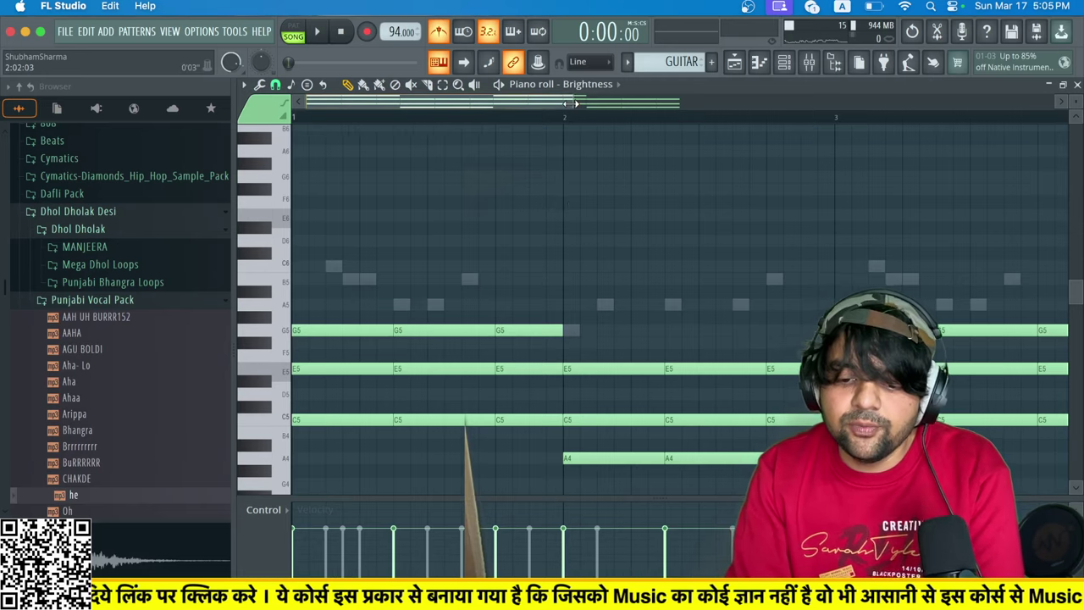
pyautogui.moveTo(571, 103); pyautogui.dragTo(781, 113)
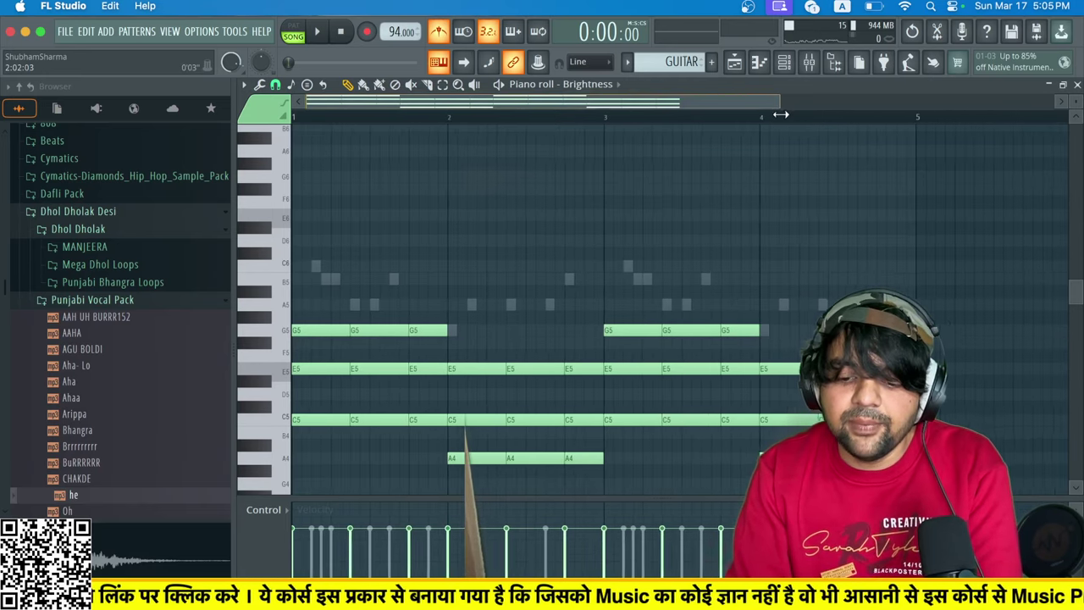
pyautogui.click(487, 456)
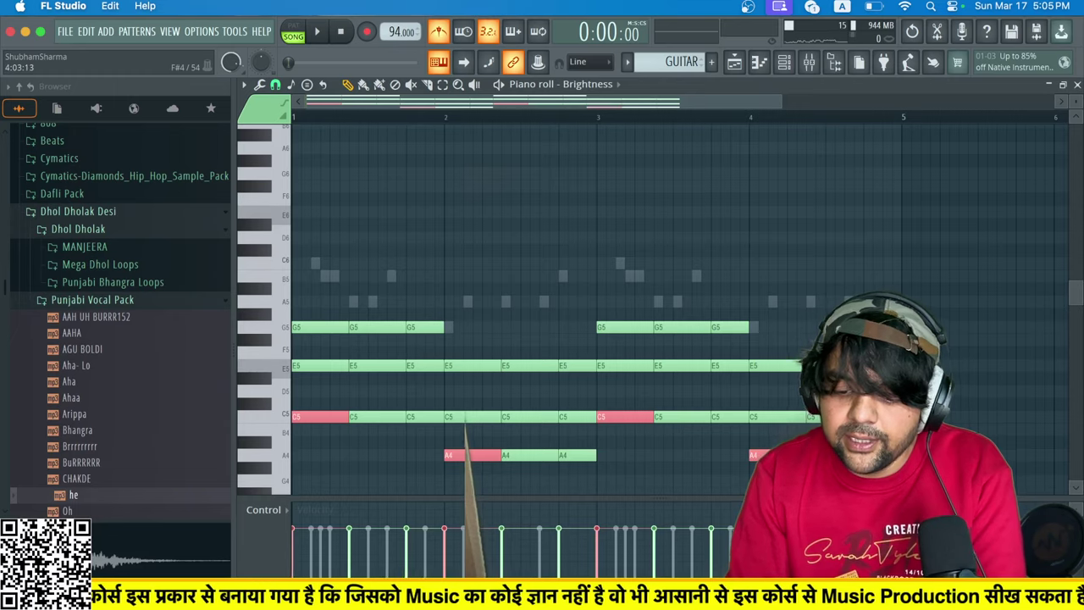
# Add a Sytrus instrument channel and load its Sub bass preset.
pyautogui.click(783, 62)
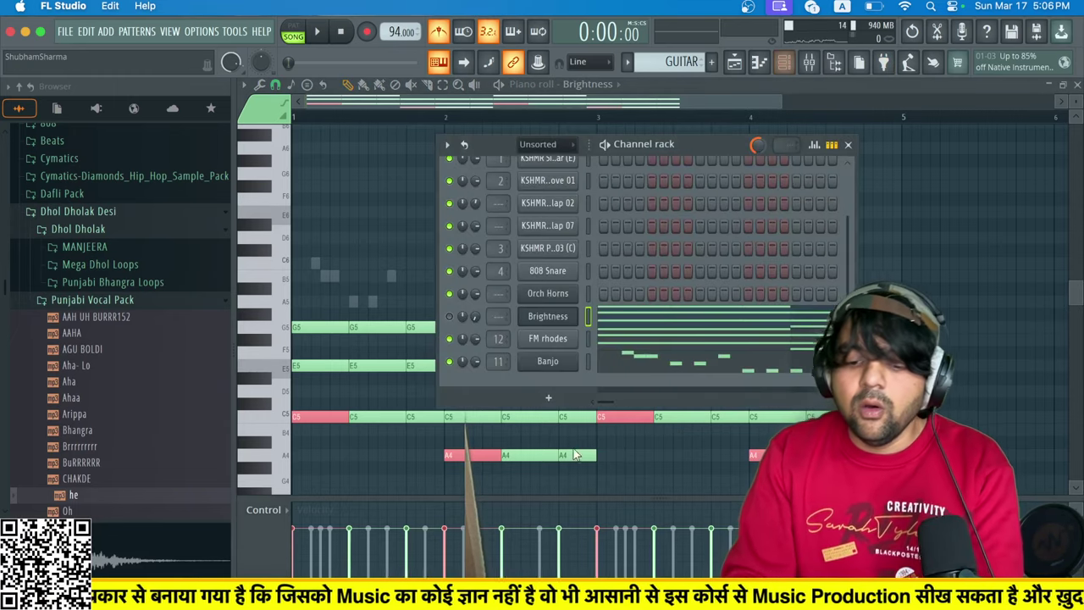
pyautogui.click(555, 397)
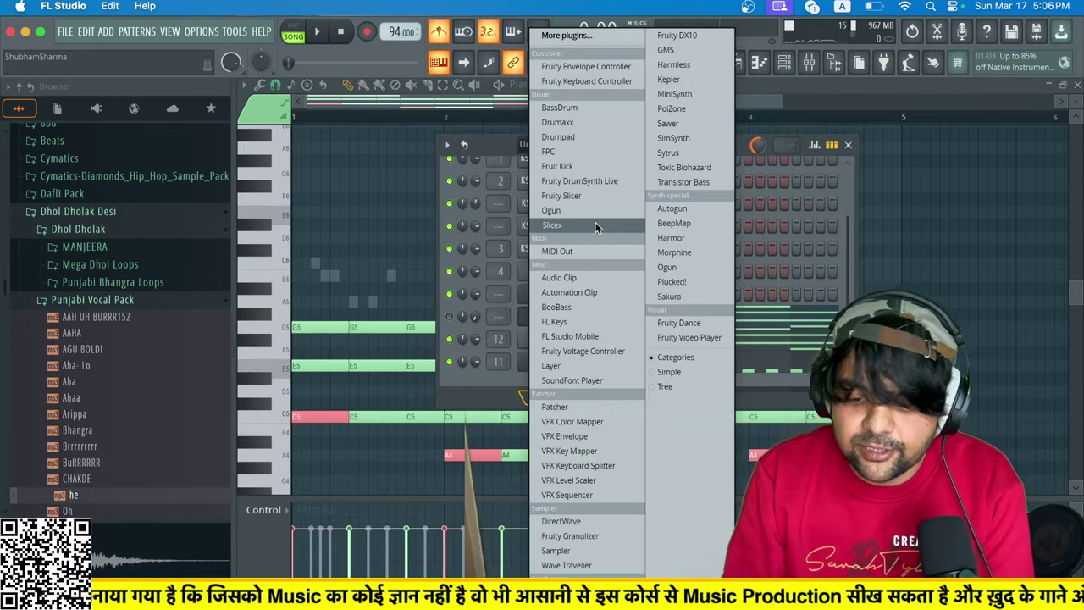
pyautogui.click(686, 154)
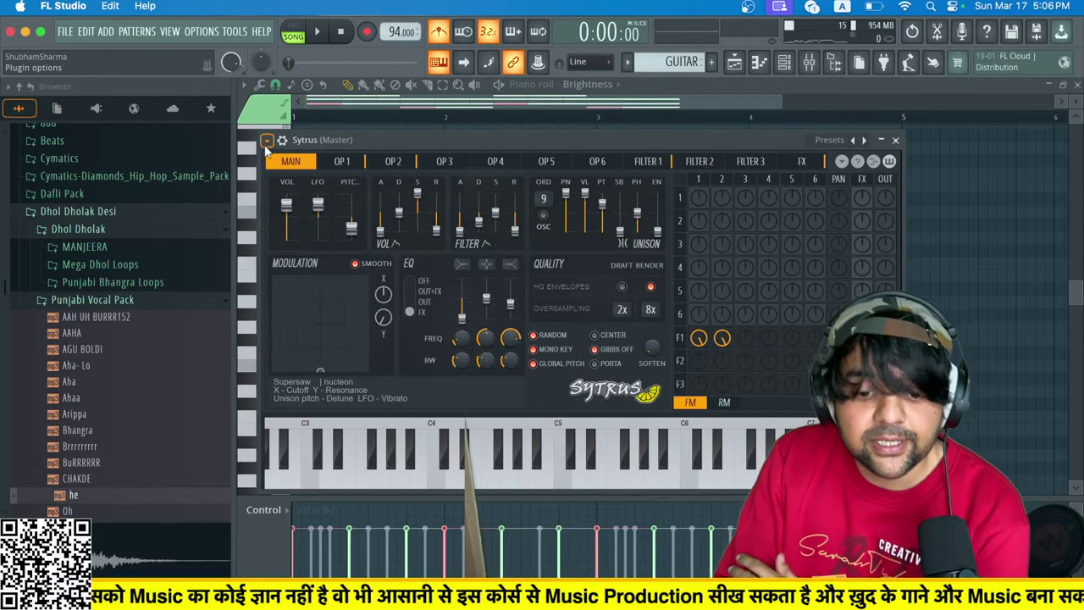
pyautogui.click(267, 141)
pyautogui.moveTo(298, 187)
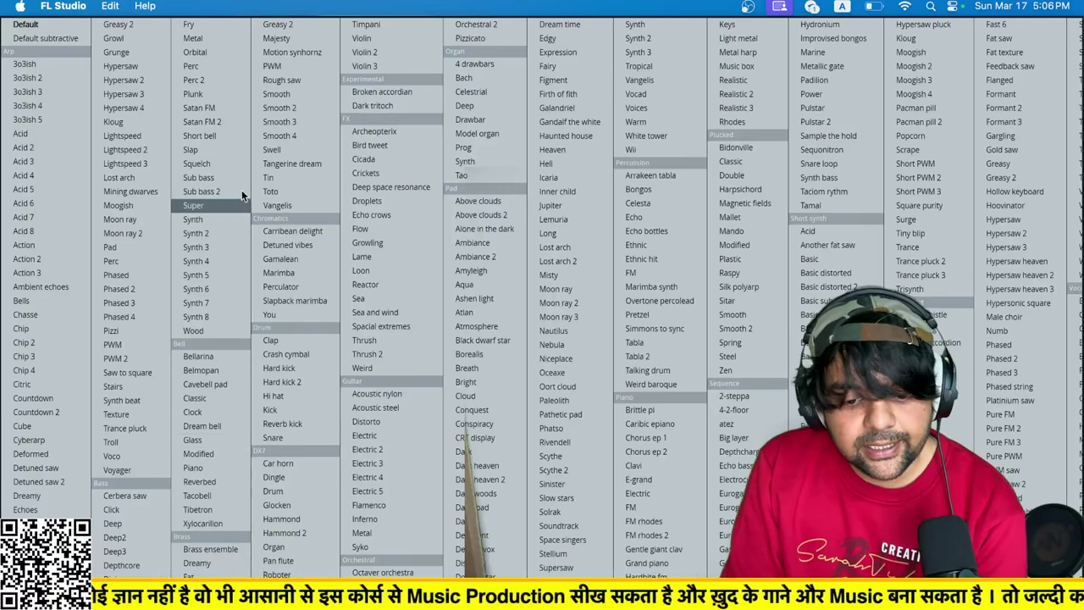
pyautogui.click(223, 180)
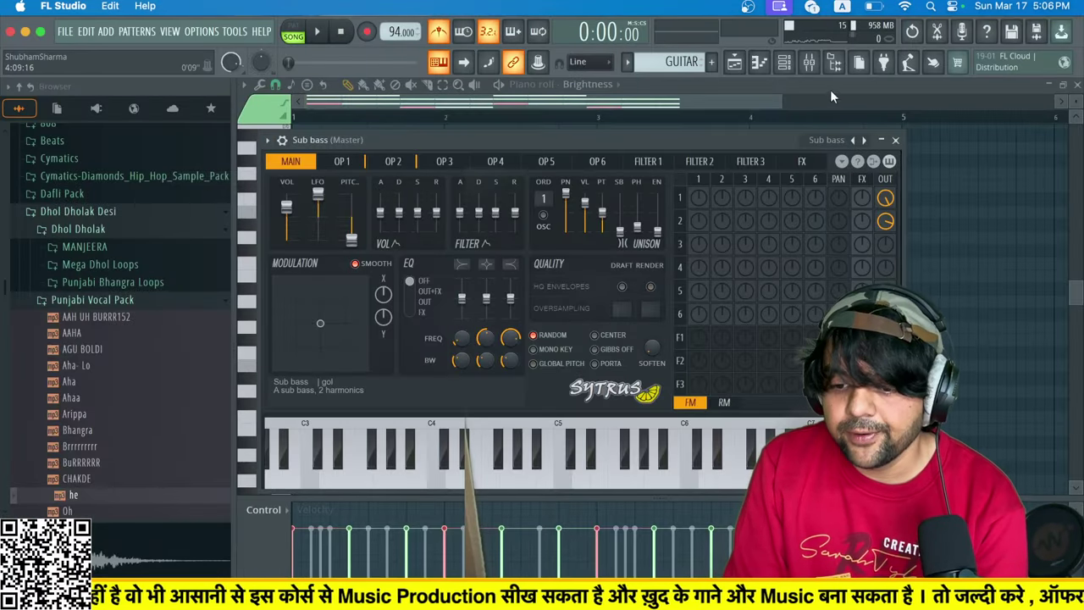
# Paste the copied C5 and A4 notes into the Sub bass channel's piano roll.
pyautogui.click(785, 66)
pyautogui.rightClick(551, 372)
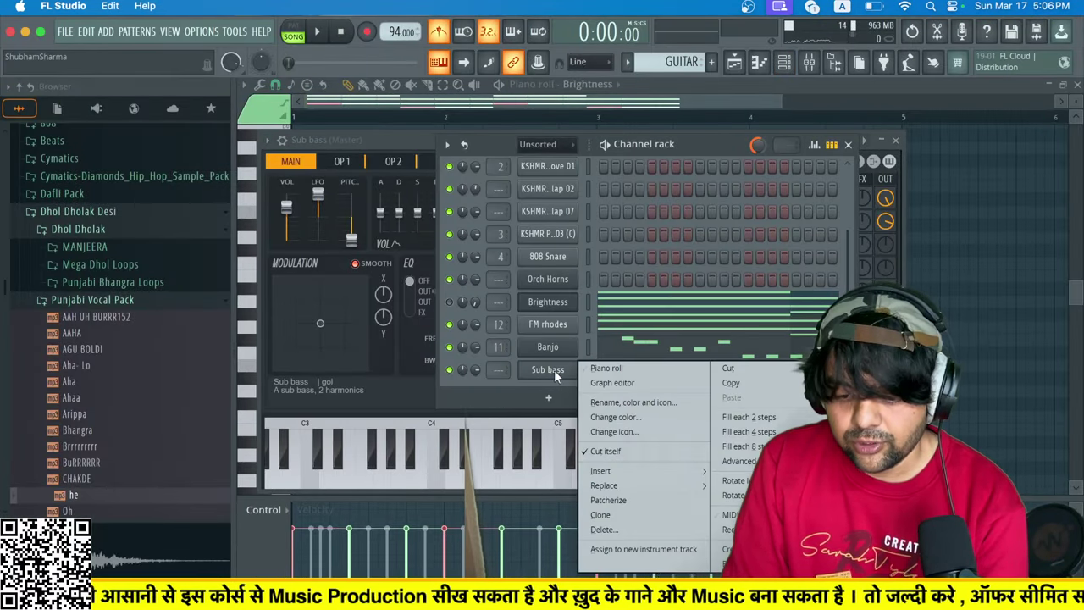
pyautogui.click(606, 369)
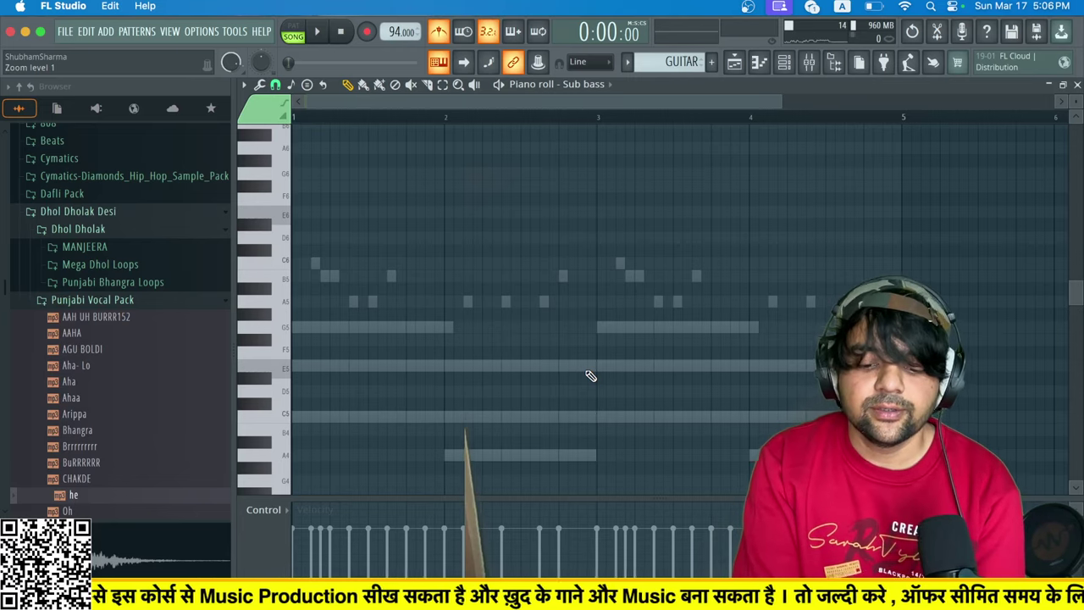
pyautogui.press('super+v')
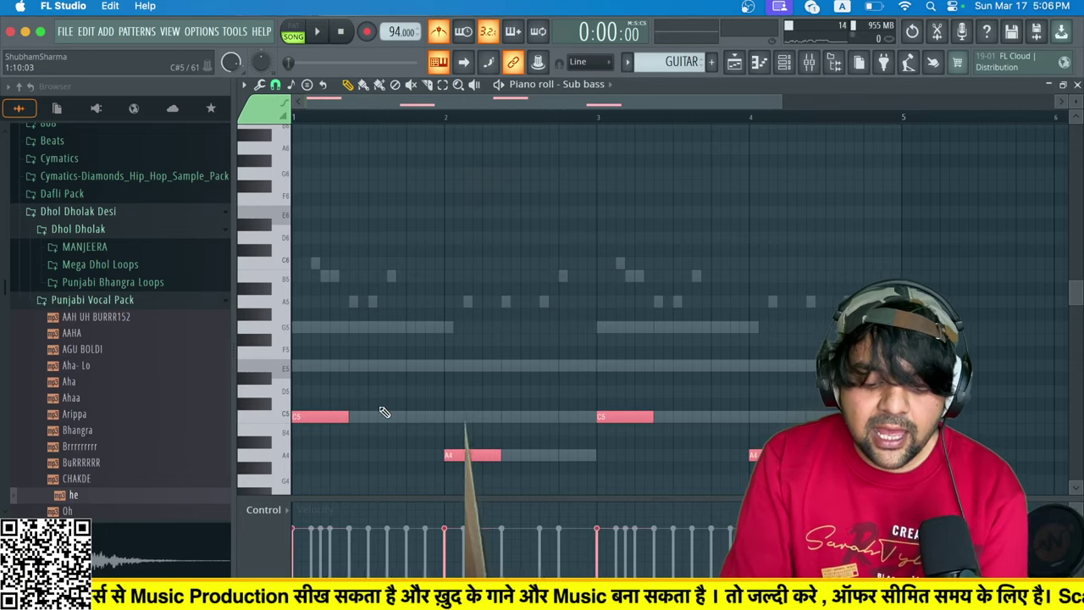
# Lengthen the Sub bass notes with the piano roll articulator so each reaches the next, and play only the GUITAR pattern.
pyautogui.hotkey('alt', 'l')
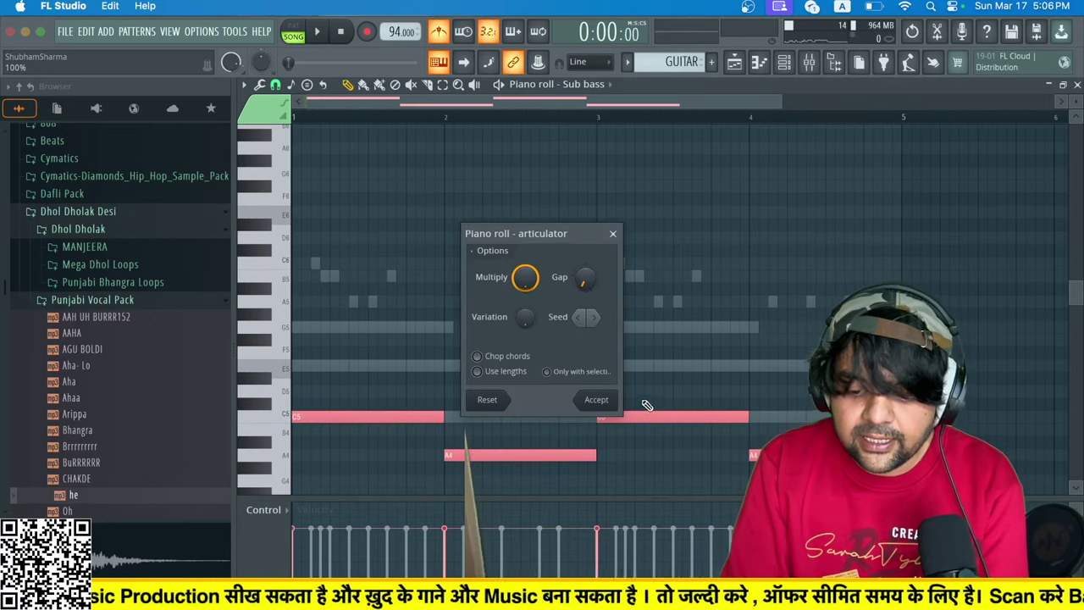
pyautogui.click(597, 400)
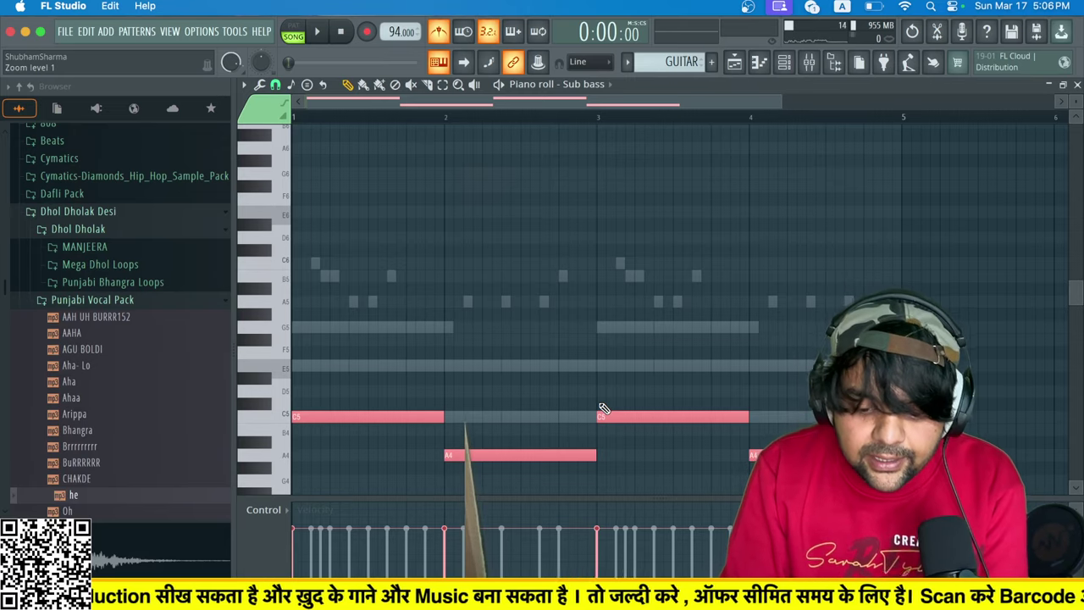
pyautogui.click(298, 34)
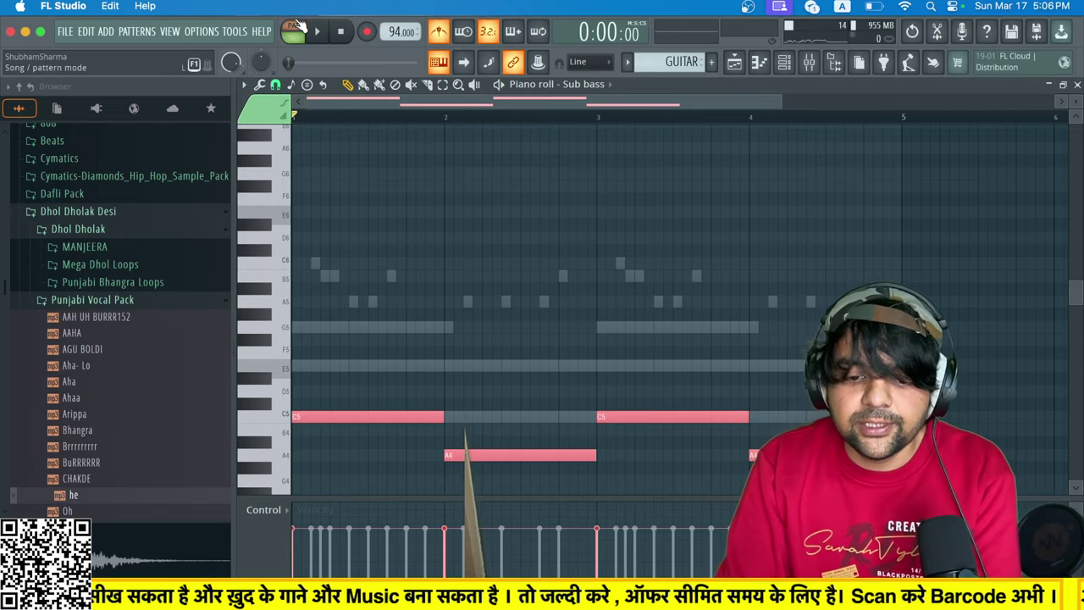
pyautogui.press('space')
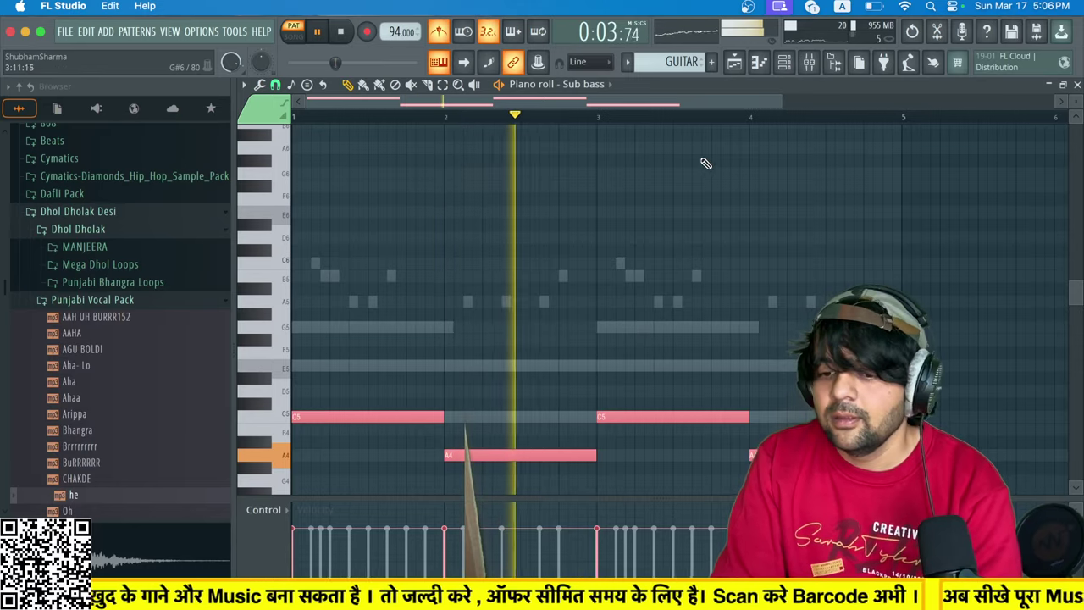
# Lower the Sub bass channel's volume to about 61% while the pattern plays, and stop playback.
pyautogui.click(734, 63)
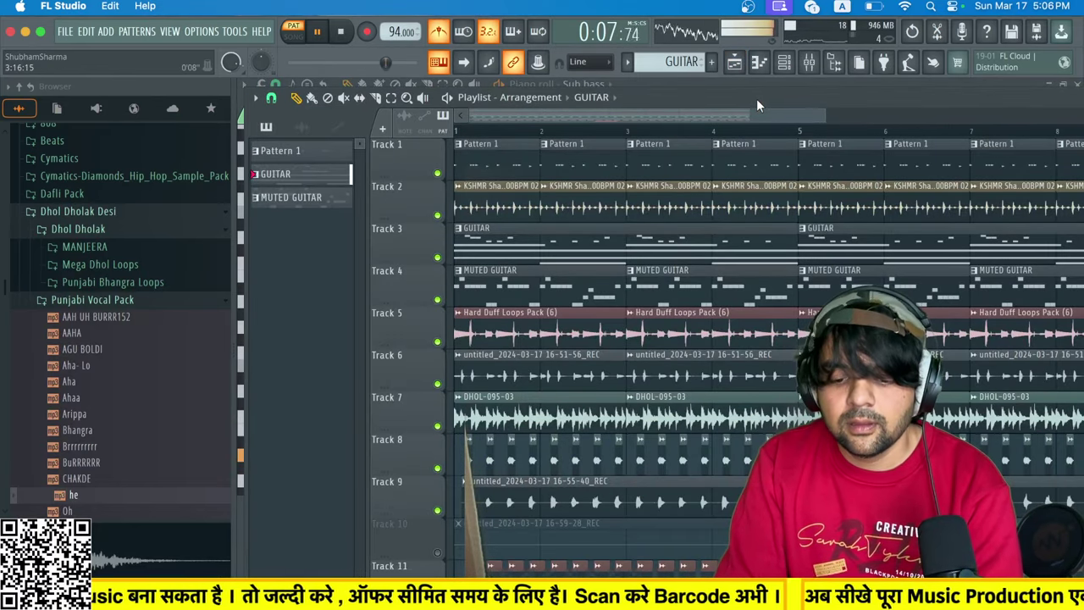
pyautogui.click(783, 71)
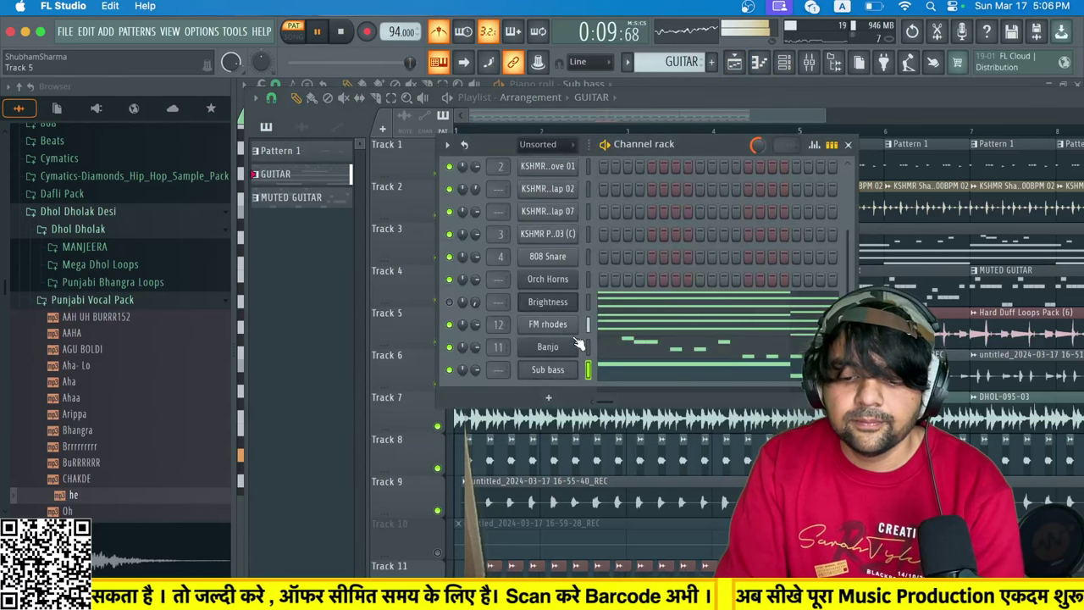
pyautogui.moveTo(476, 369); pyautogui.dragTo(476, 382)
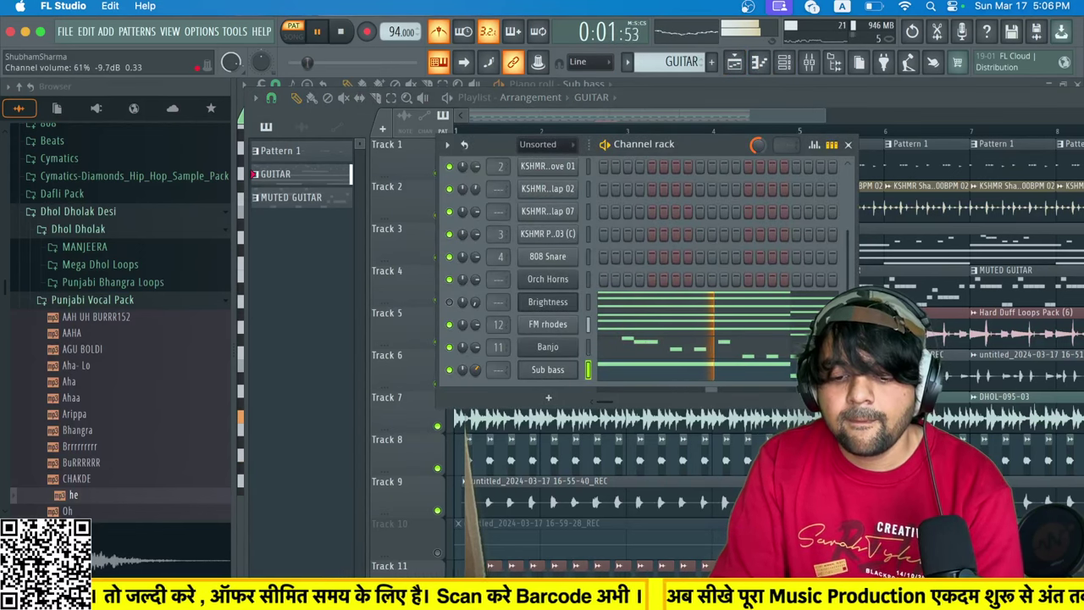
pyautogui.press('space')
# Switch to song mode and play the arrangement from the start with the channel rack shown.
pyautogui.click(519, 108)
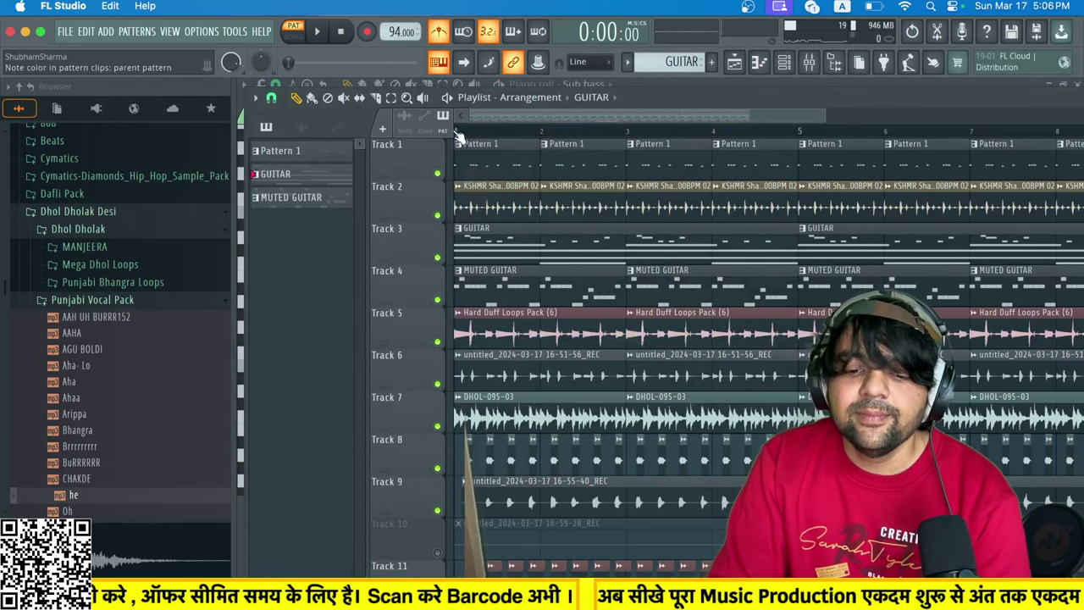
pyautogui.press('l')
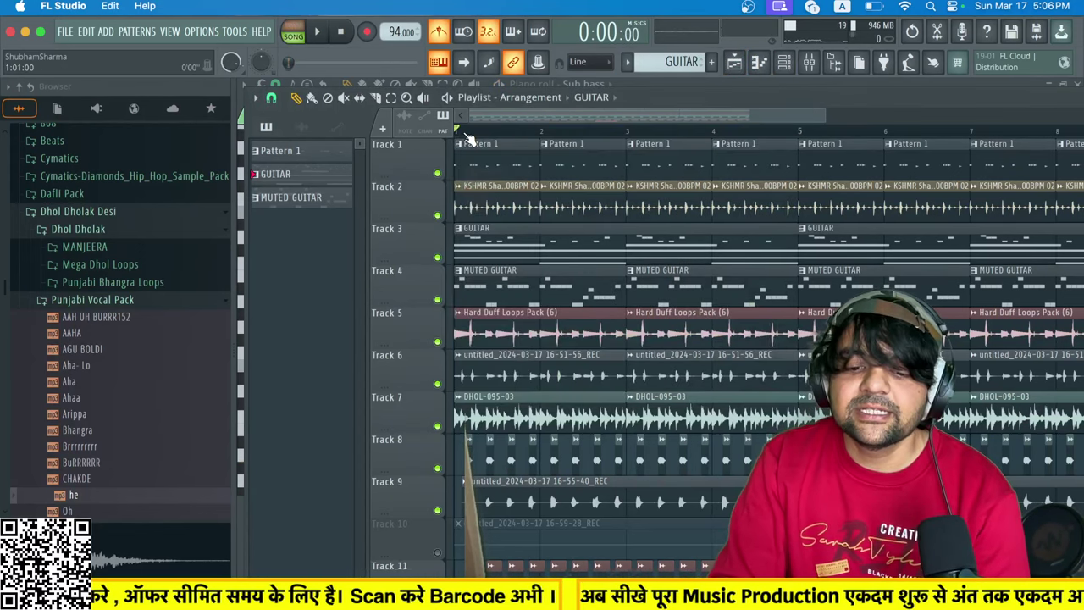
pyautogui.click(784, 65)
pyautogui.press('space')
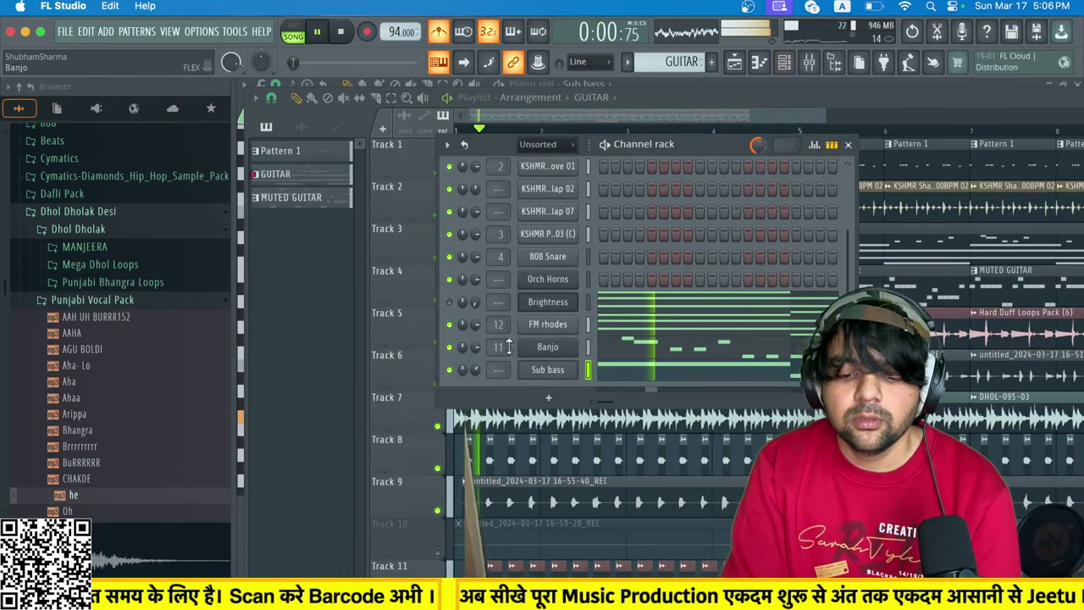
# Mute and unmute Sub bass to compare the mix, adjust its channel volume to about 49%, and stop playback.
pyautogui.click(454, 373)
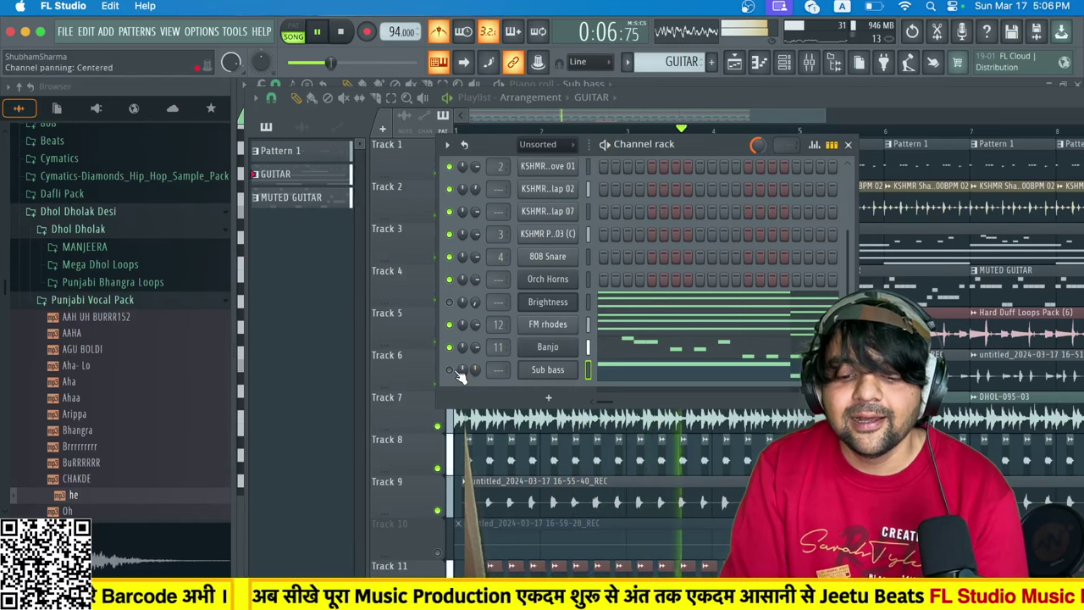
pyautogui.click(452, 371)
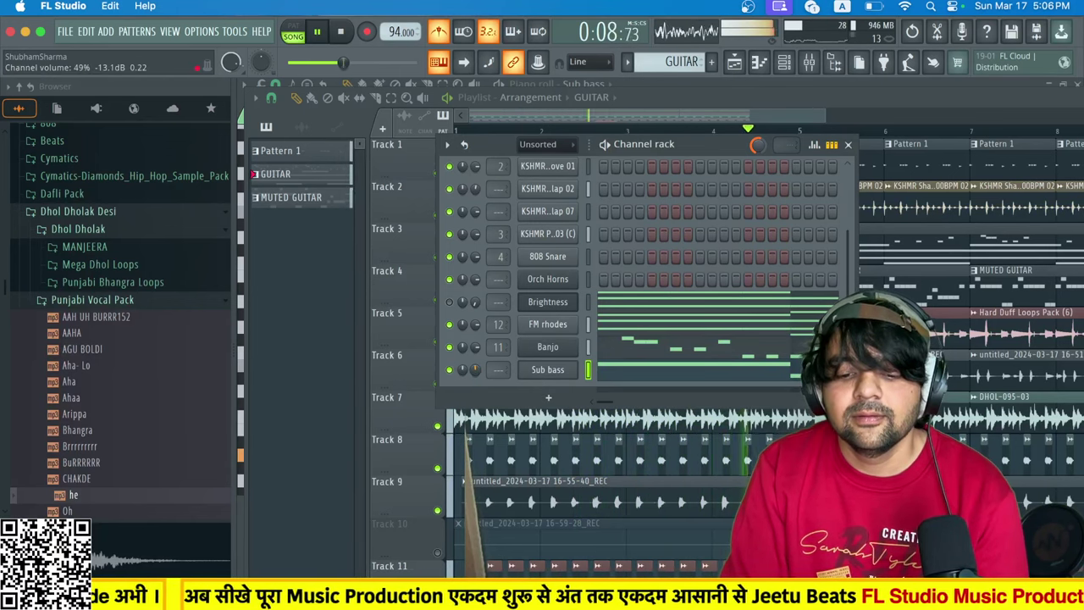
pyautogui.press('XF86AudioRaiseVolume')
pyautogui.press('XF86AudioRaiseVolume')
pyautogui.press('XF86AudioRaiseVolume')
pyautogui.press('XF86AudioRaiseVolume')
pyautogui.press('XF86AudioRaiseVolume')
pyautogui.press('XF86AudioRaiseVolume')
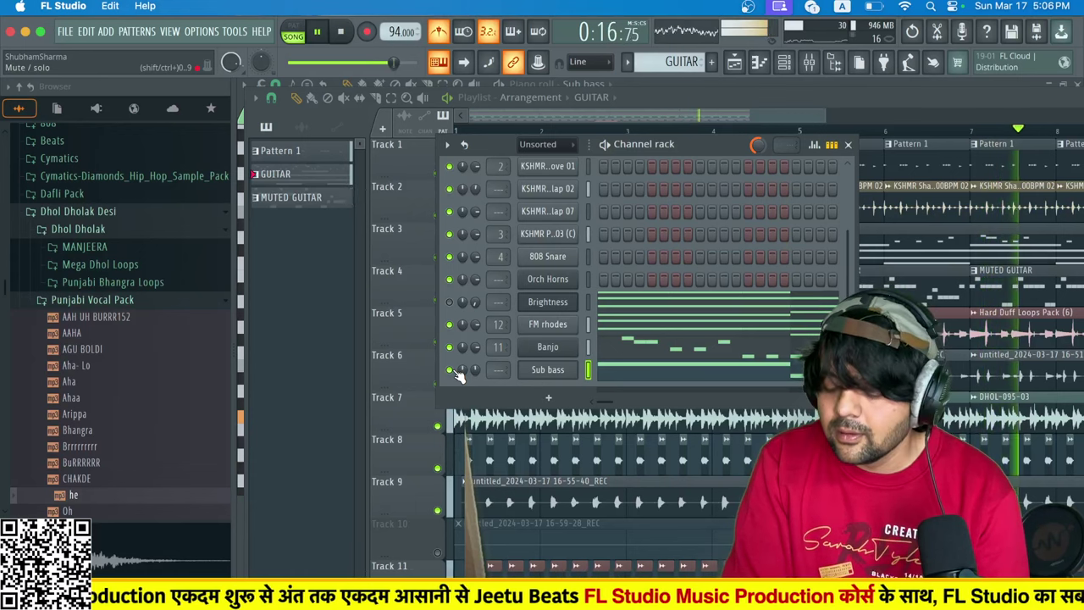
pyautogui.press('space')
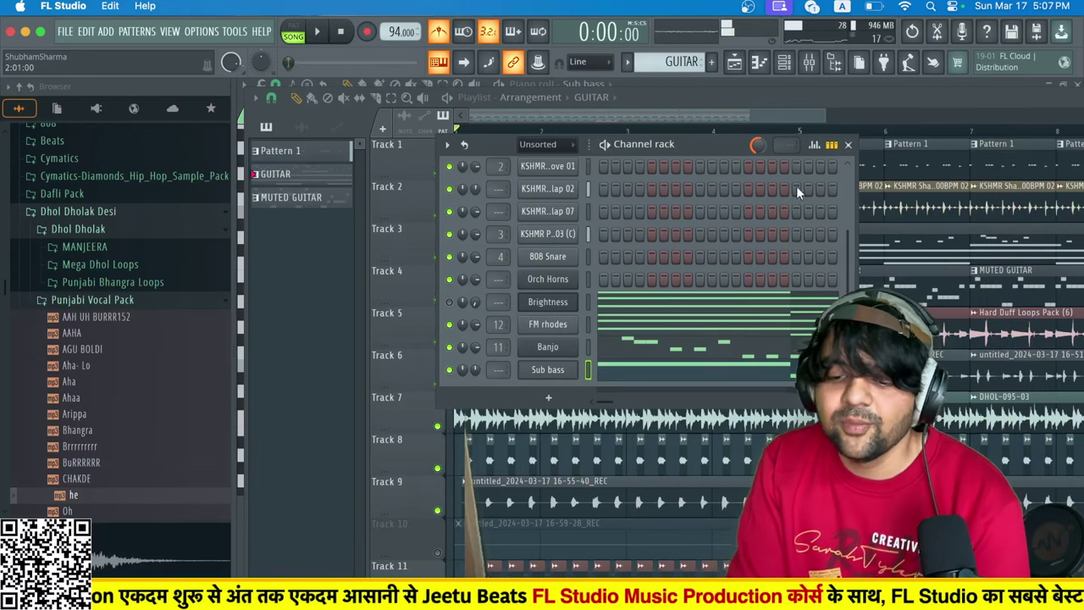
# In the mixer, set the REC track on insert 15 to take its signal from mono Input 1.
pyautogui.click(850, 146)
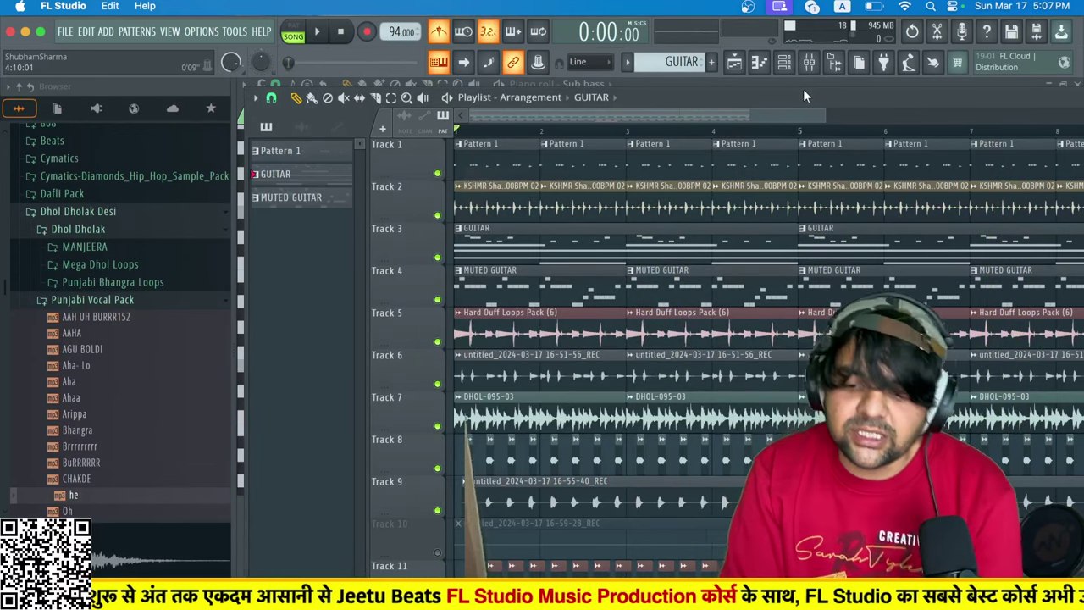
pyautogui.click(811, 62)
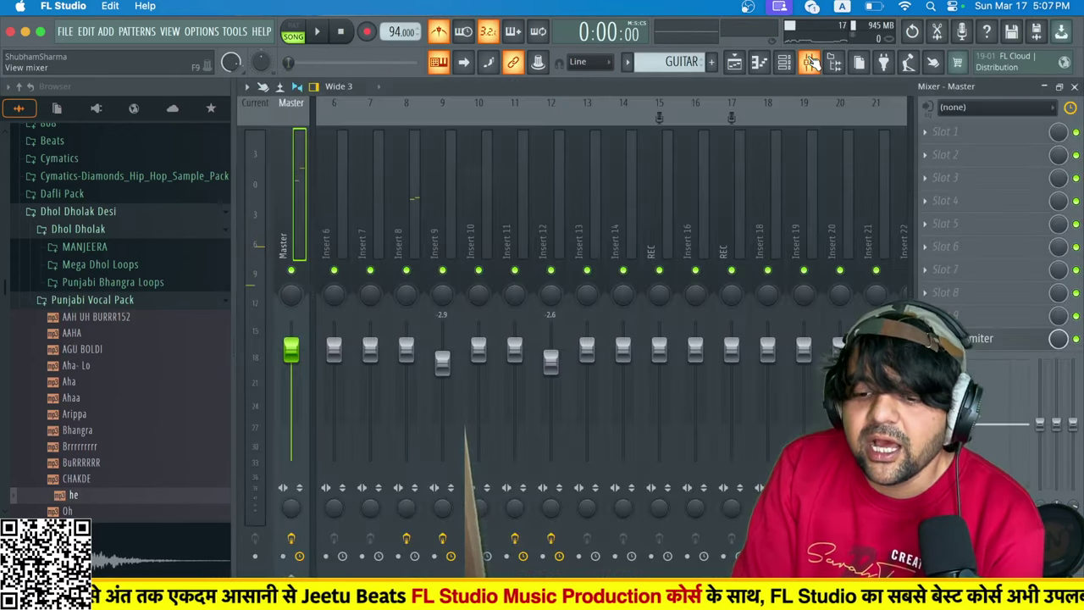
pyautogui.click(735, 63)
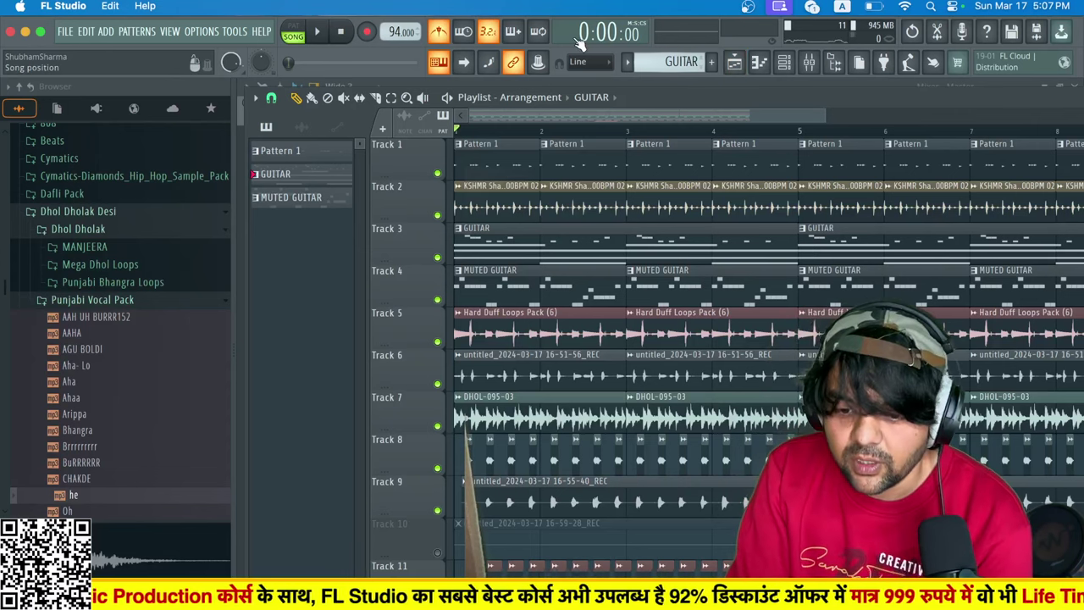
pyautogui.click(815, 60)
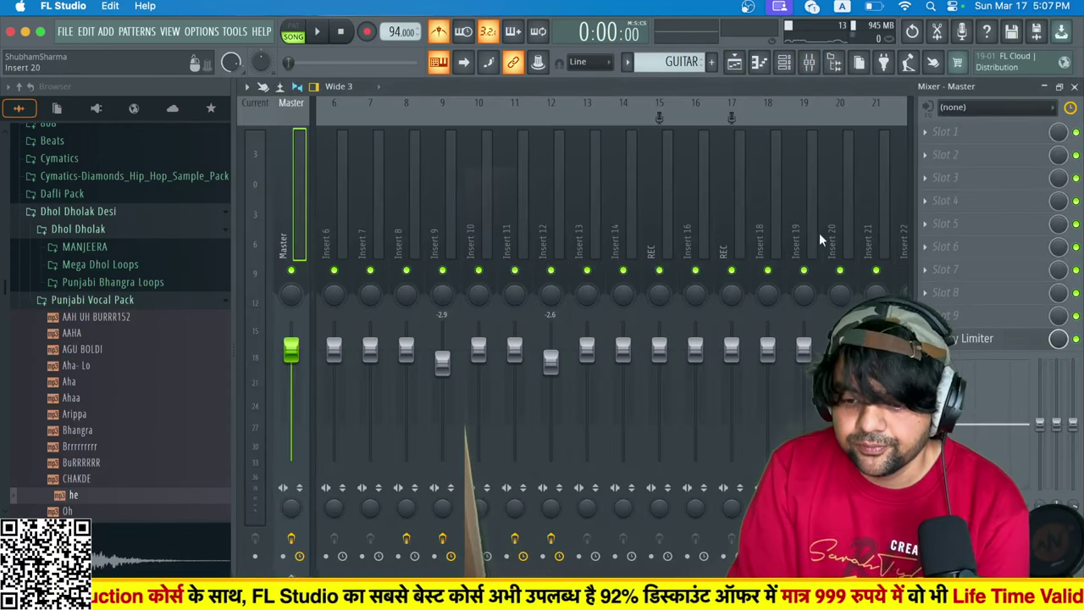
pyautogui.click(669, 204)
pyautogui.click(981, 108)
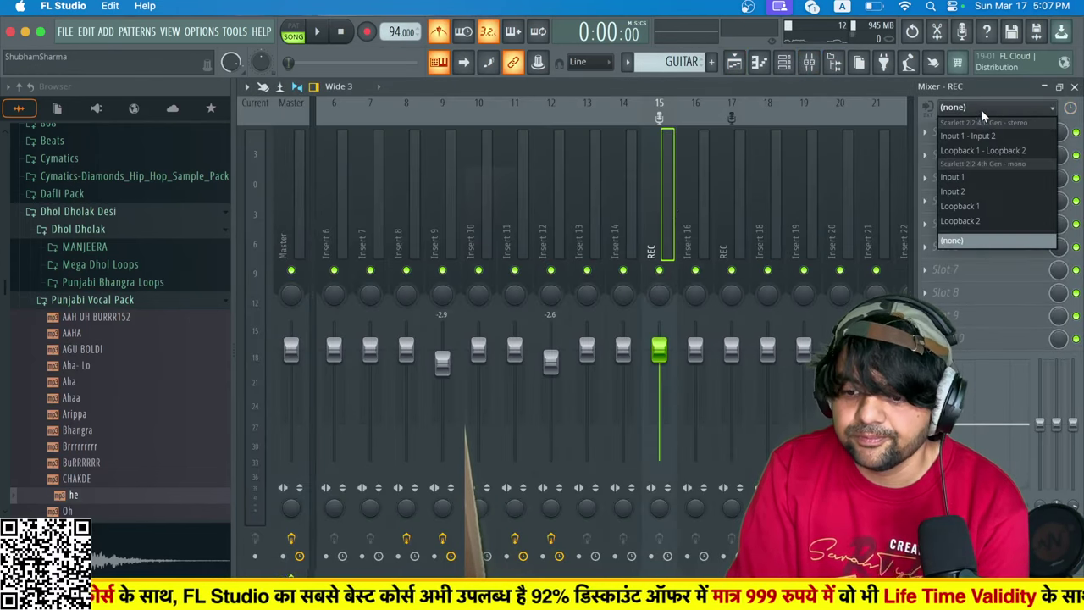
pyautogui.click(964, 177)
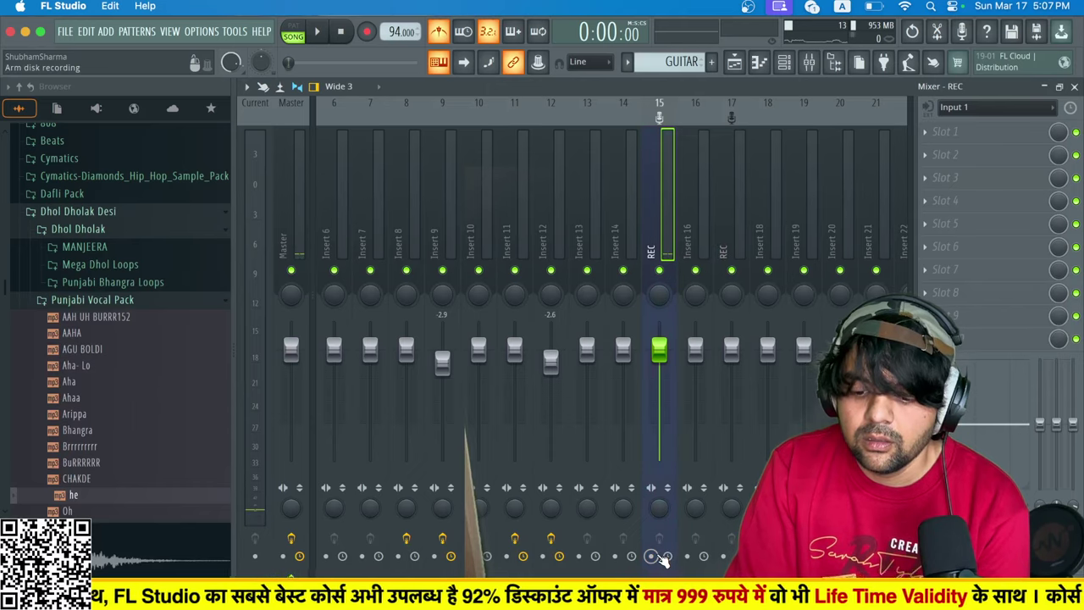
# Record a microphone take over the arrangement for about 13 seconds and delete its clip from Track 13.
pyautogui.click(736, 66)
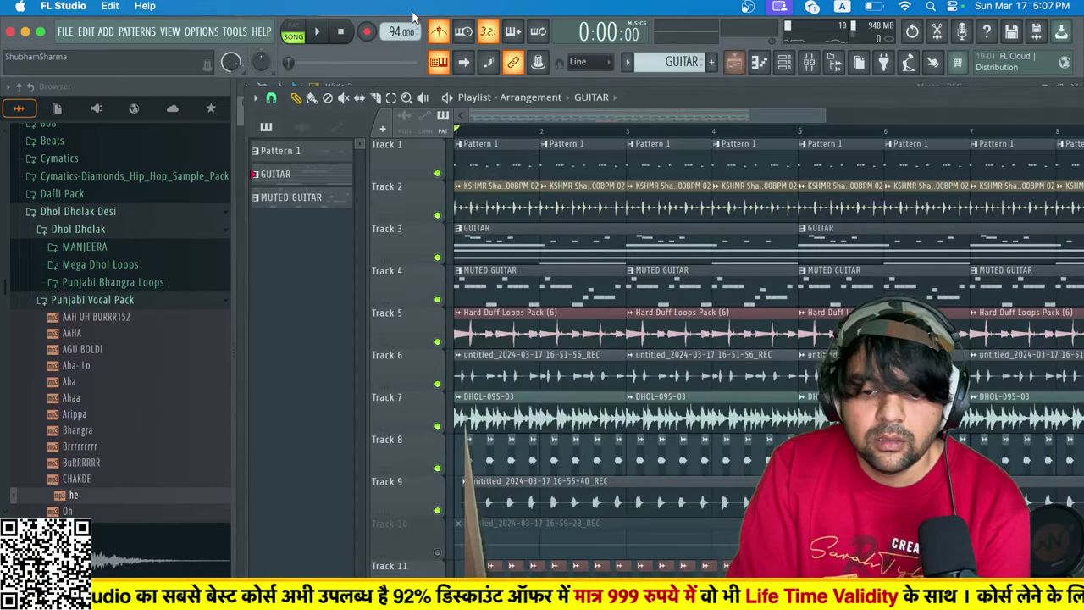
pyautogui.press('r')
pyautogui.click(562, 371)
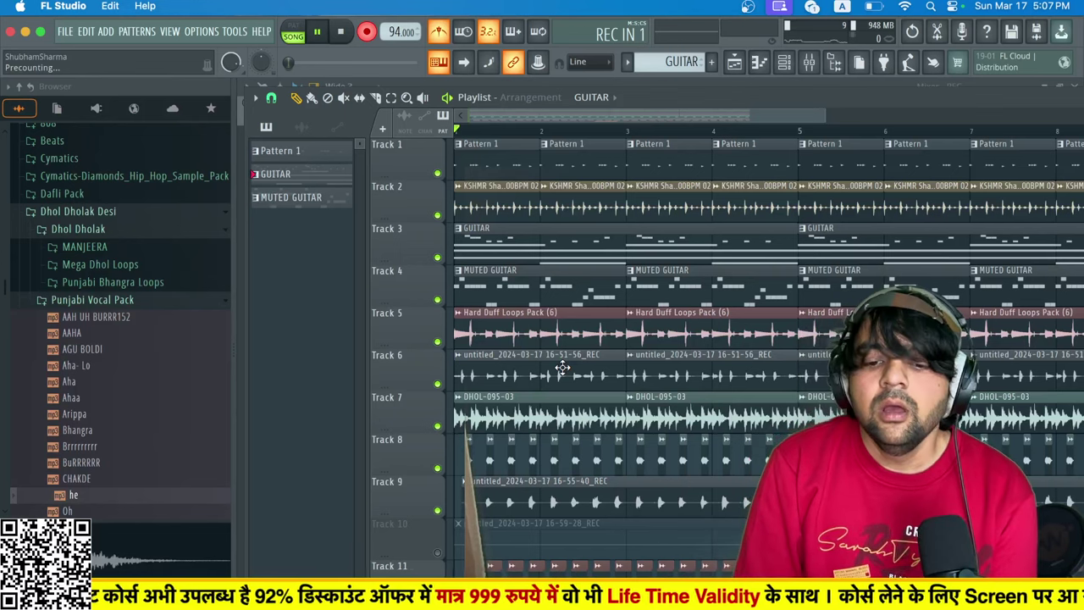
pyautogui.press('space')
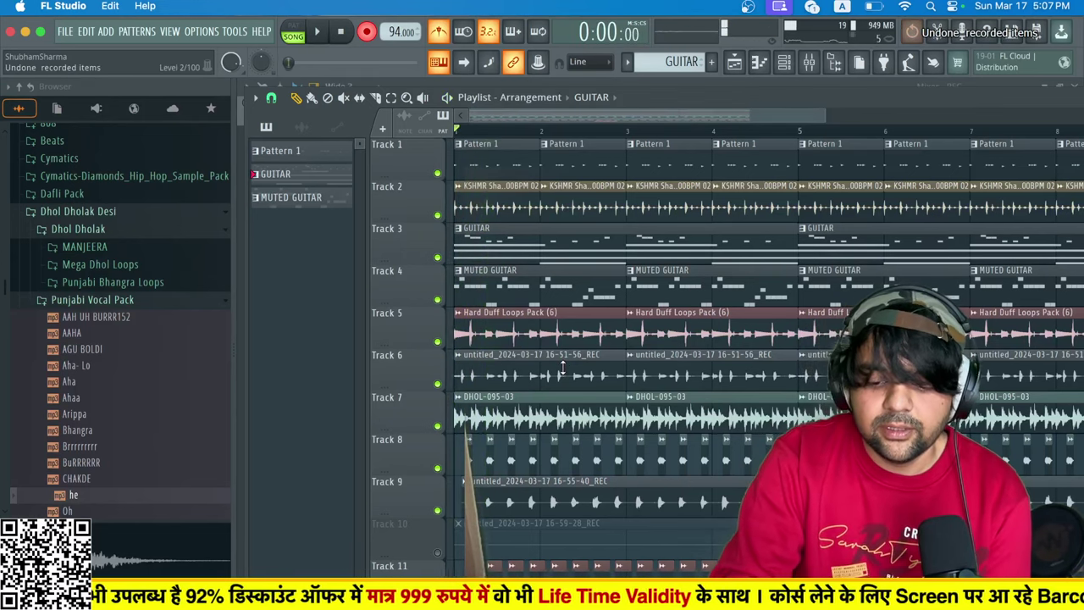
pyautogui.press('space')
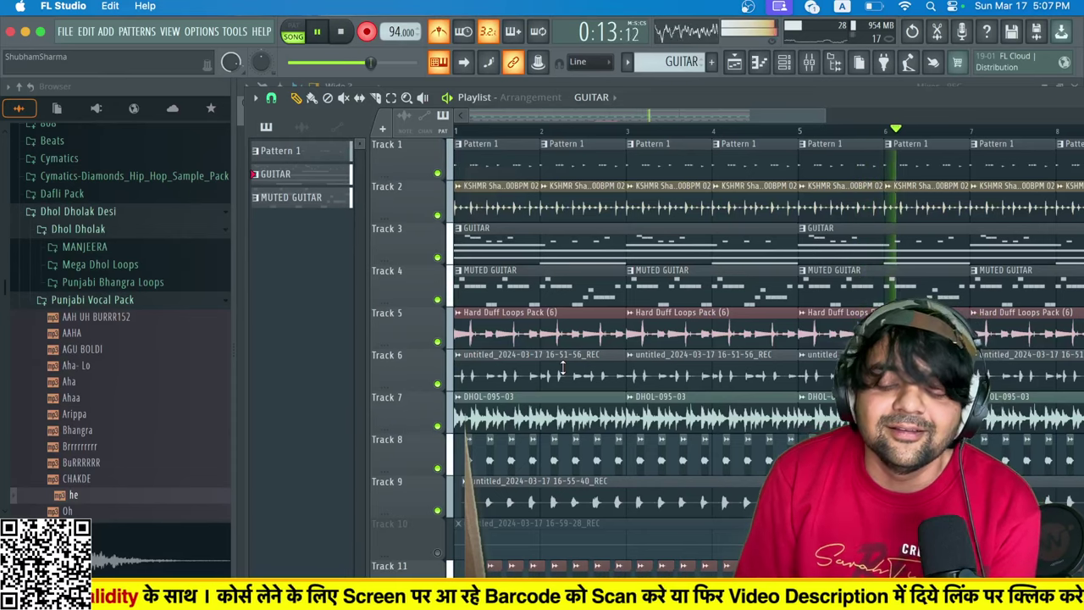
pyautogui.press('space')
pyautogui.scroll(-5, 593, 364)
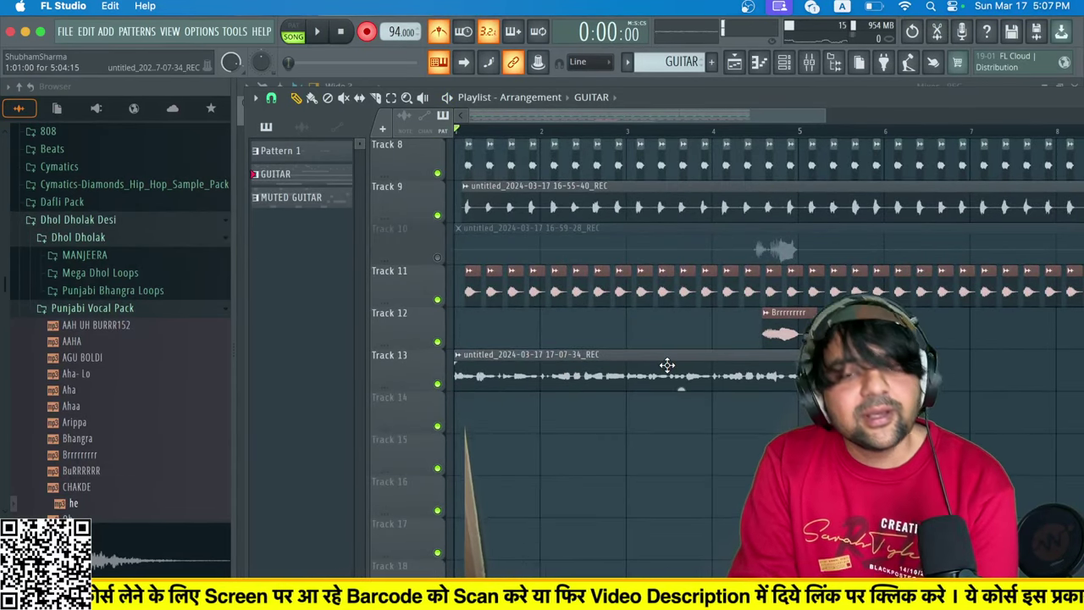
pyautogui.rightClick(653, 371)
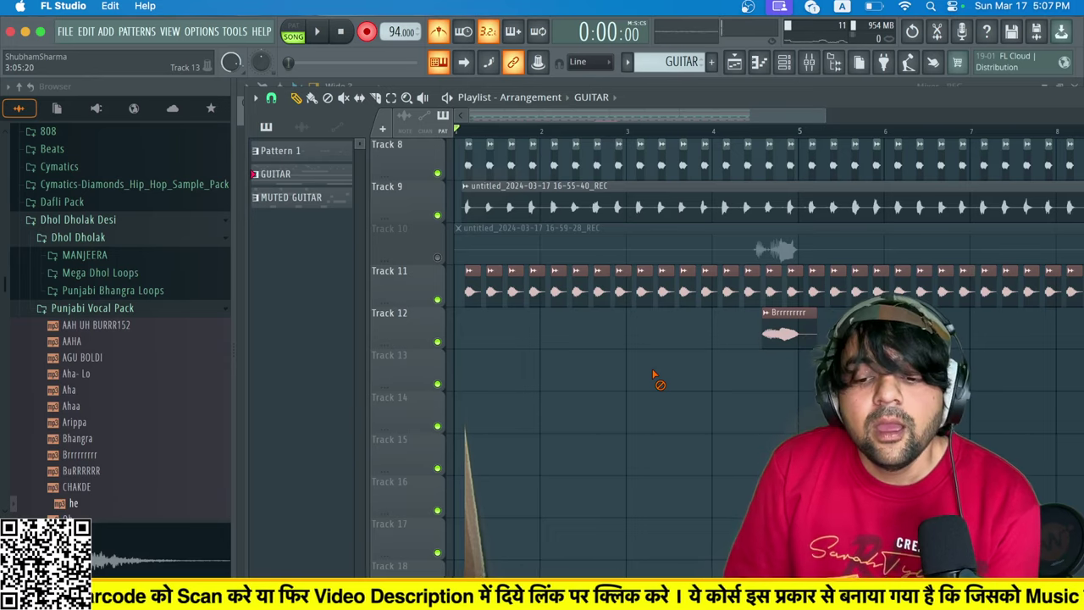
# Reset the input of the REC track on insert 15 to (none) and turn off recording.
pyautogui.click(809, 62)
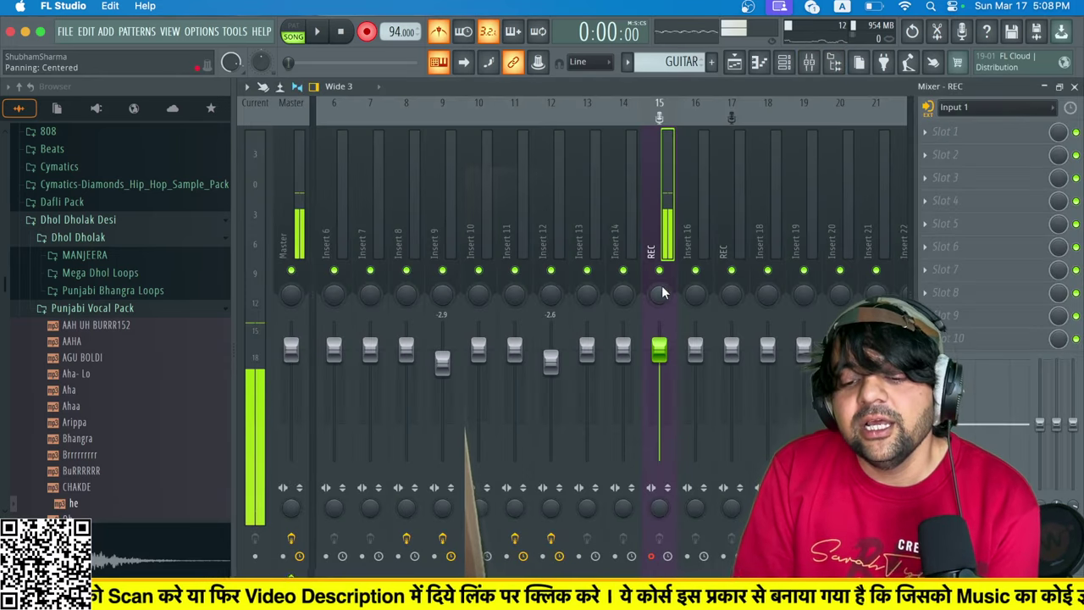
pyautogui.click(996, 107)
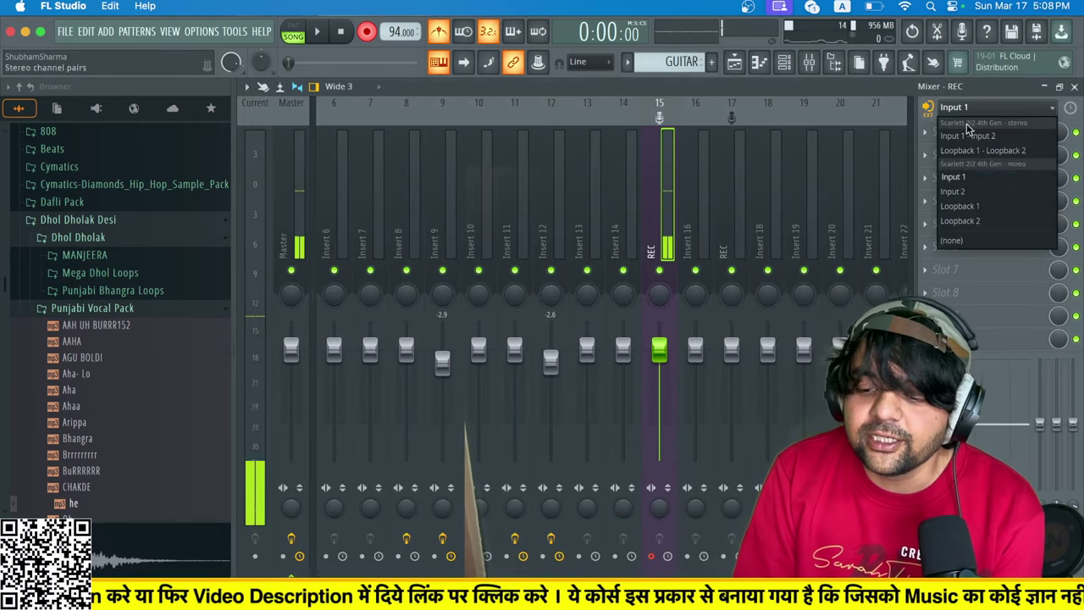
pyautogui.click(959, 239)
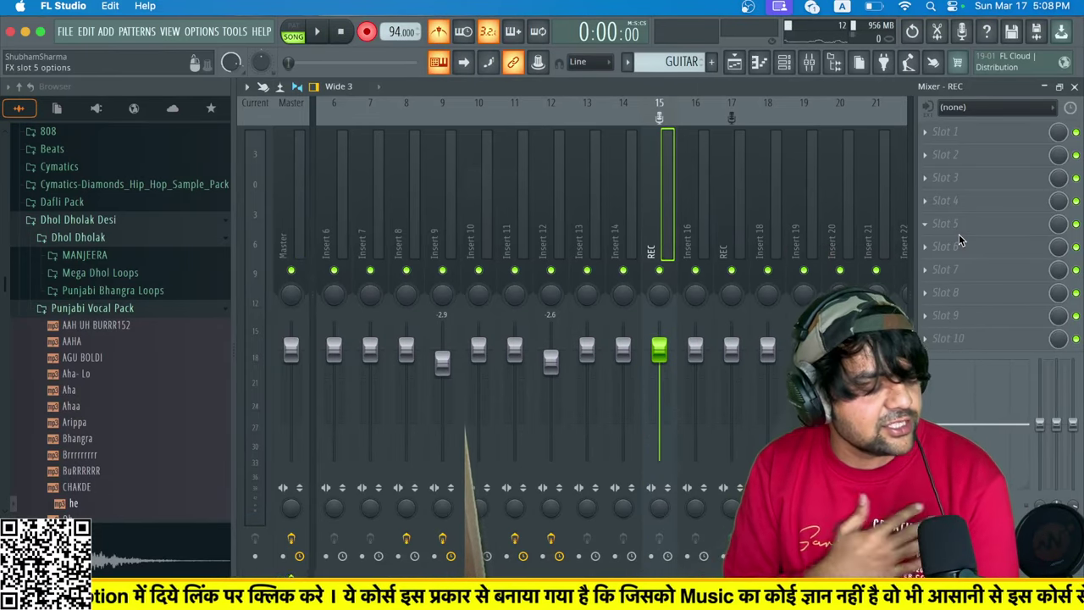
pyautogui.click(366, 33)
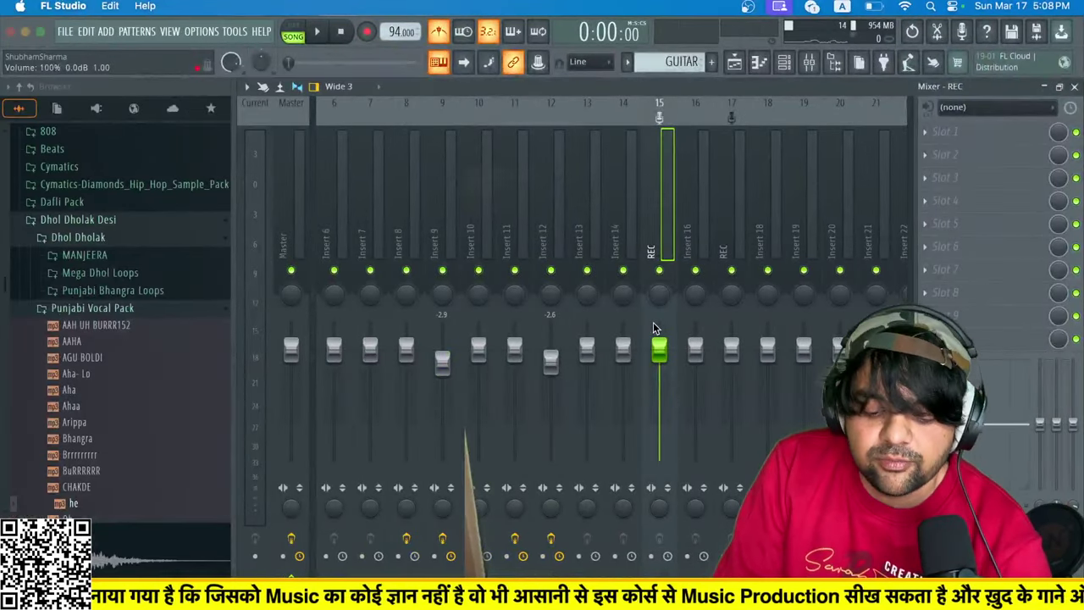
# Save the project in a new project folder as OUNJABI TYPE YT LIVE 17 MAR 2024.
pyautogui.press('super+s')
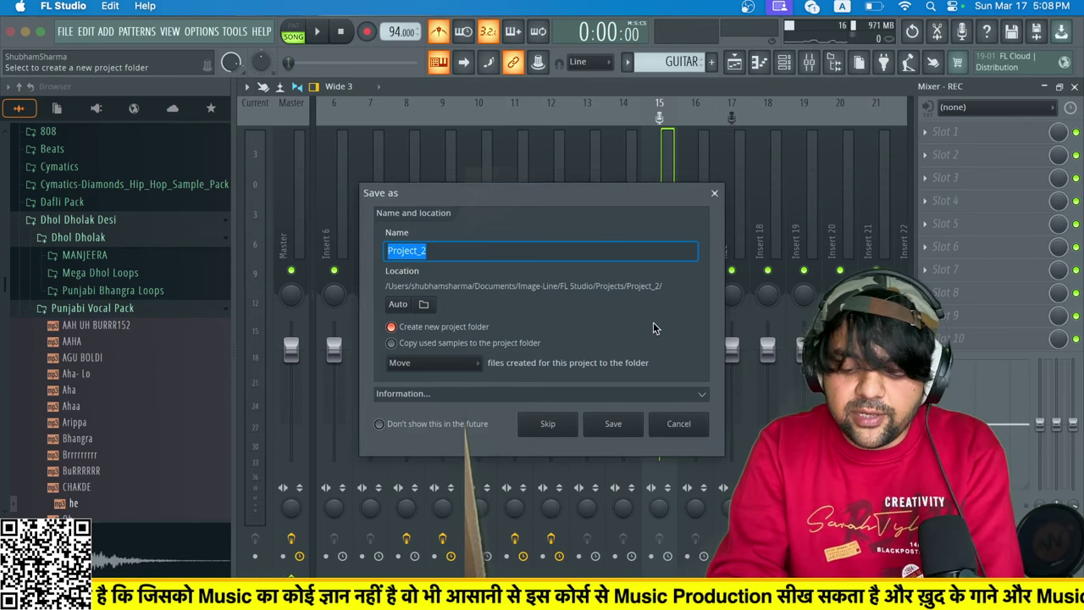
pyautogui.write('OUNJABI ')
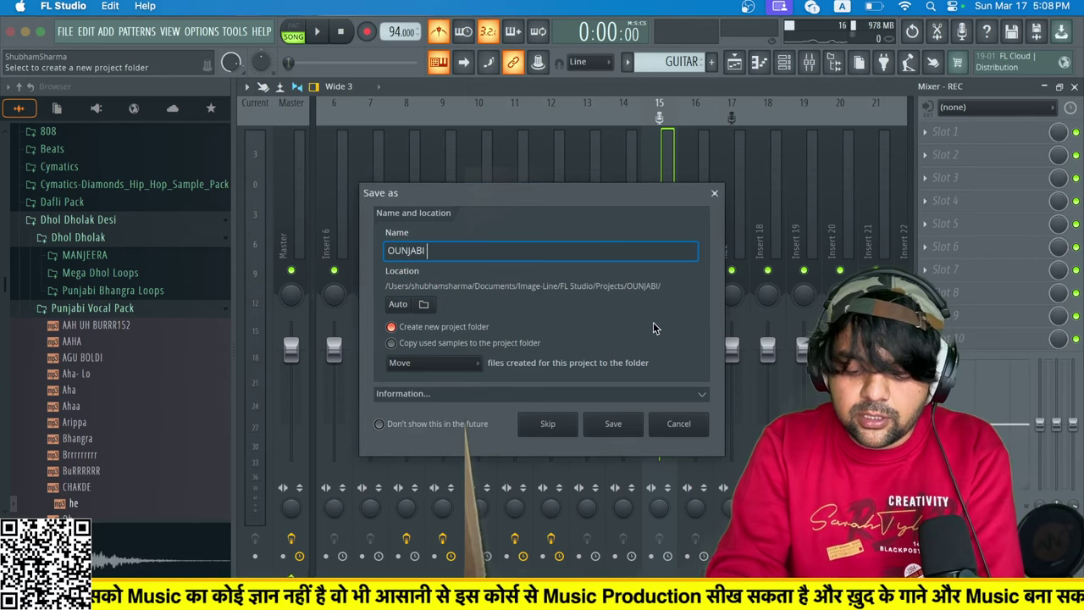
pyautogui.write('TYPE YT LIVE 17 MAR 2024')
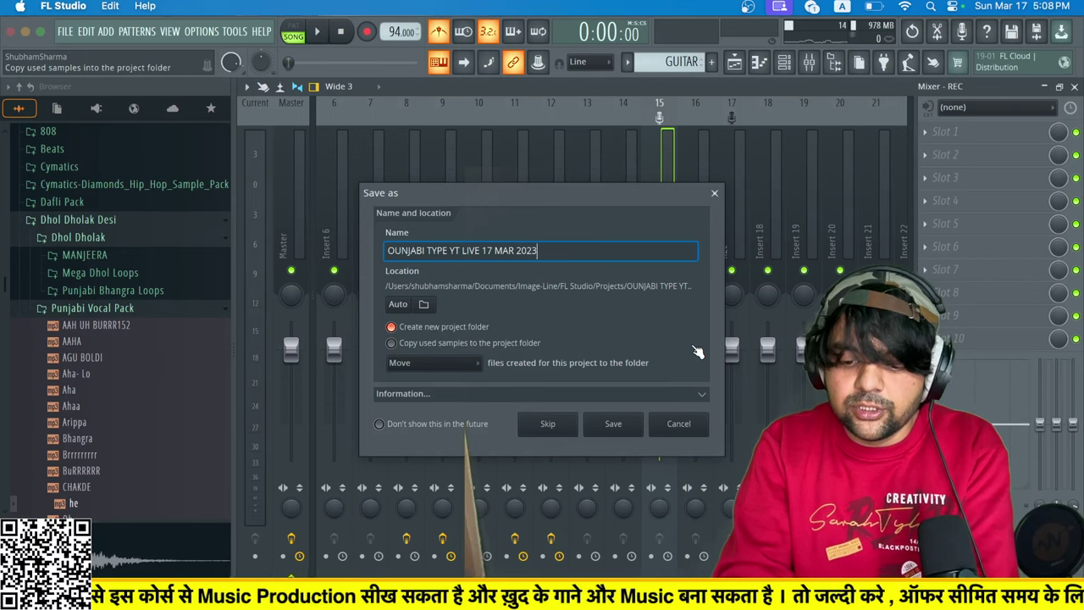
pyautogui.click(613, 424)
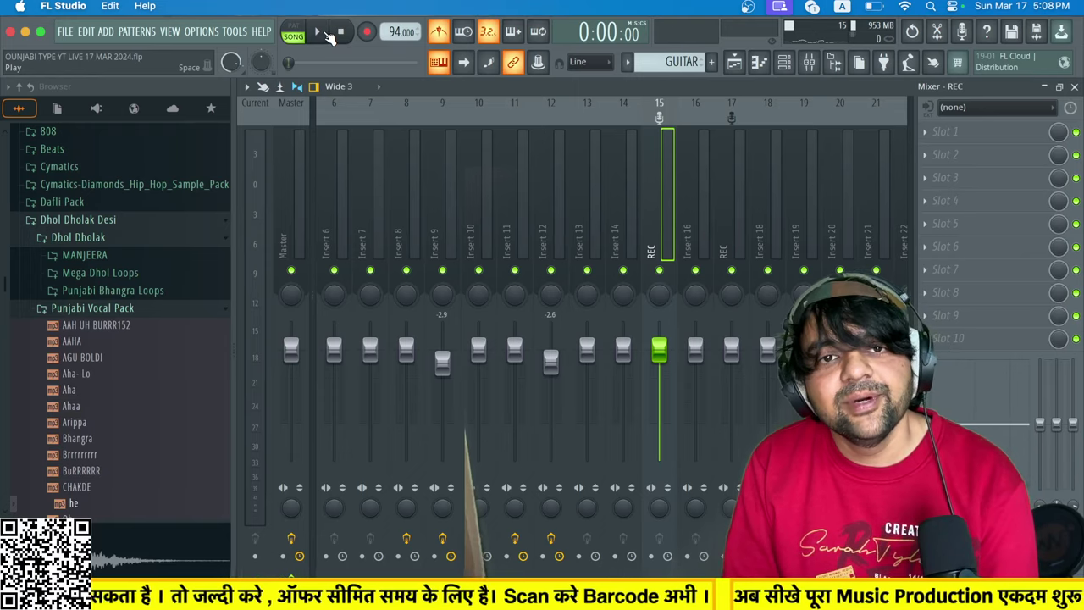
# Play the saved arrangement, stop it, play it again from the start, and switch to OBS.
pyautogui.click(328, 36)
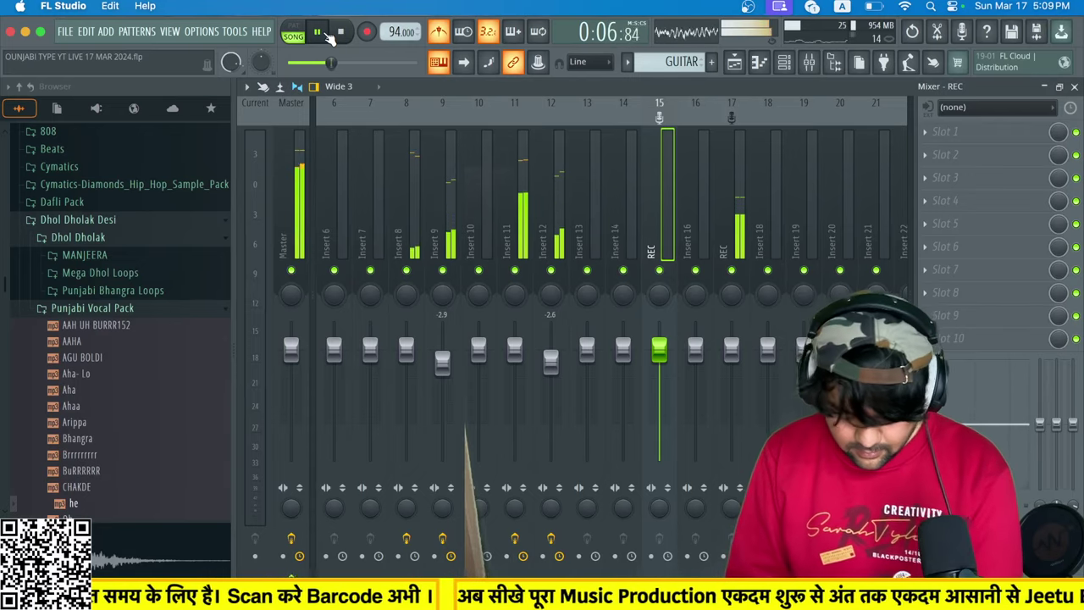
pyautogui.press('space')
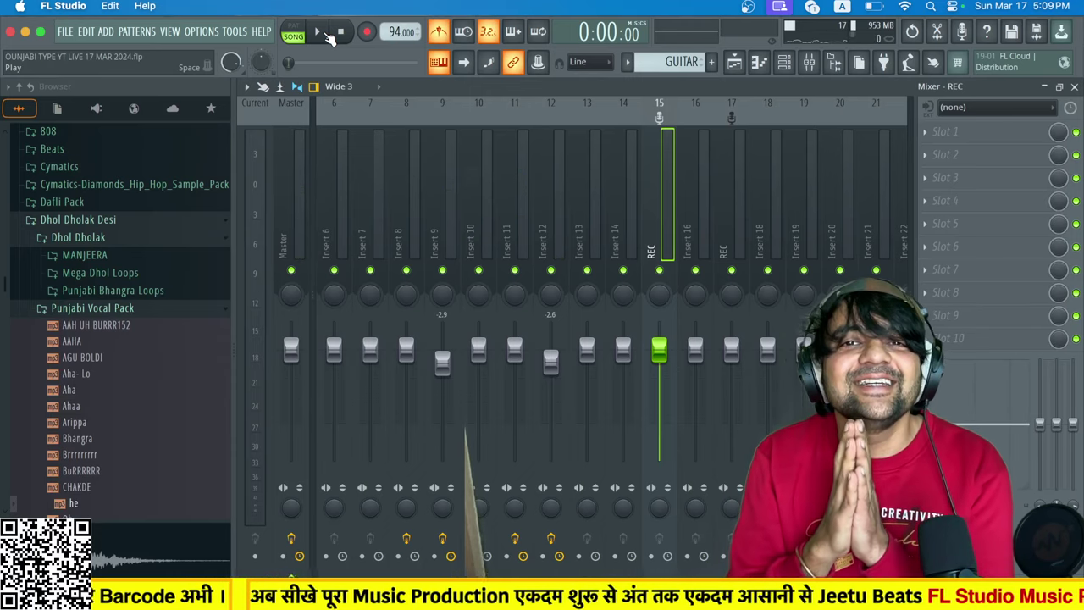
pyautogui.click(329, 37)
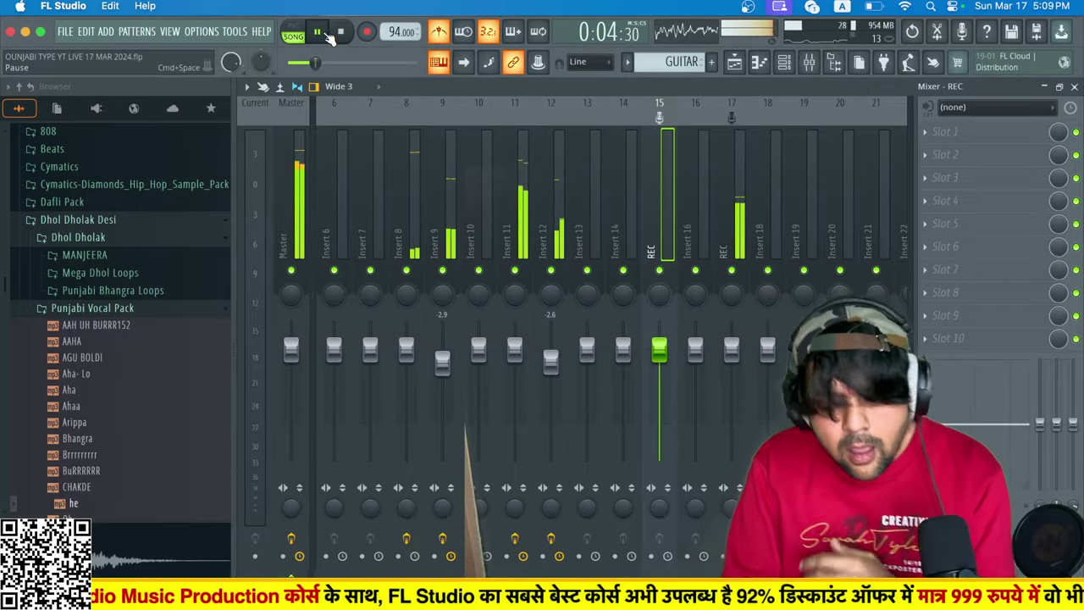
pyautogui.press('super+Tab')
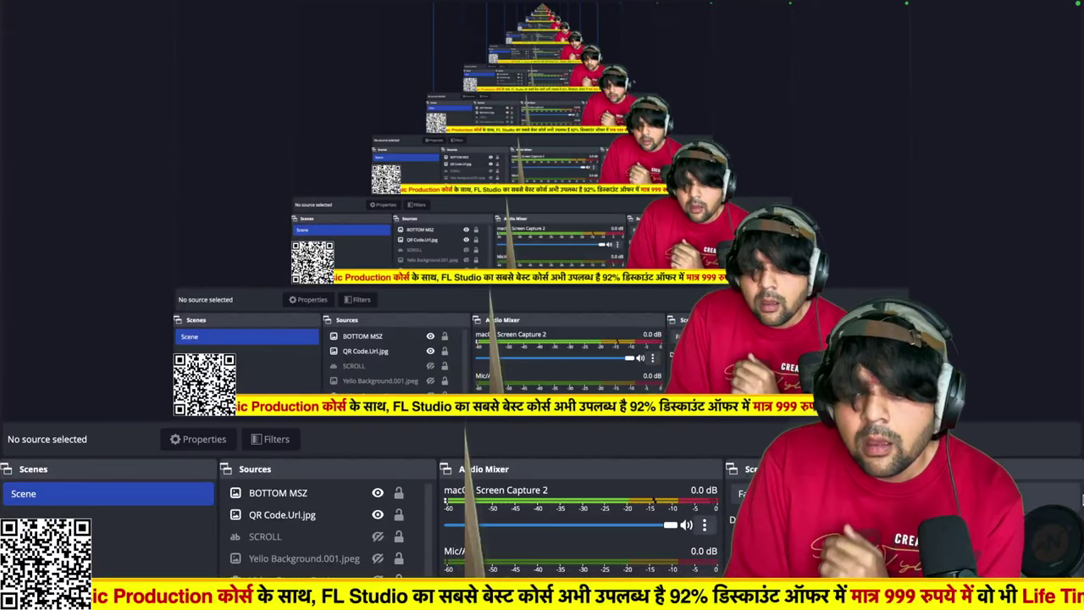